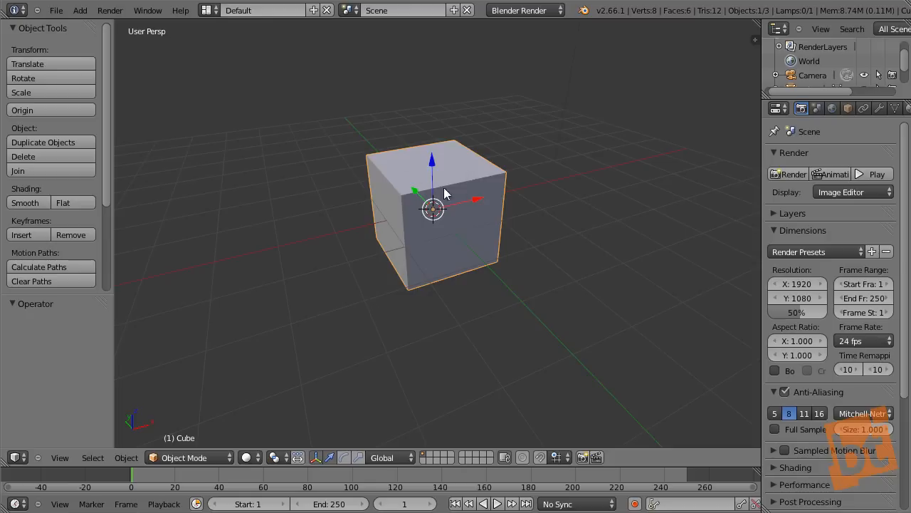
- Enter Edit Mode on the cube and merge all its vertices into a single vertex at the center
key("Tab")
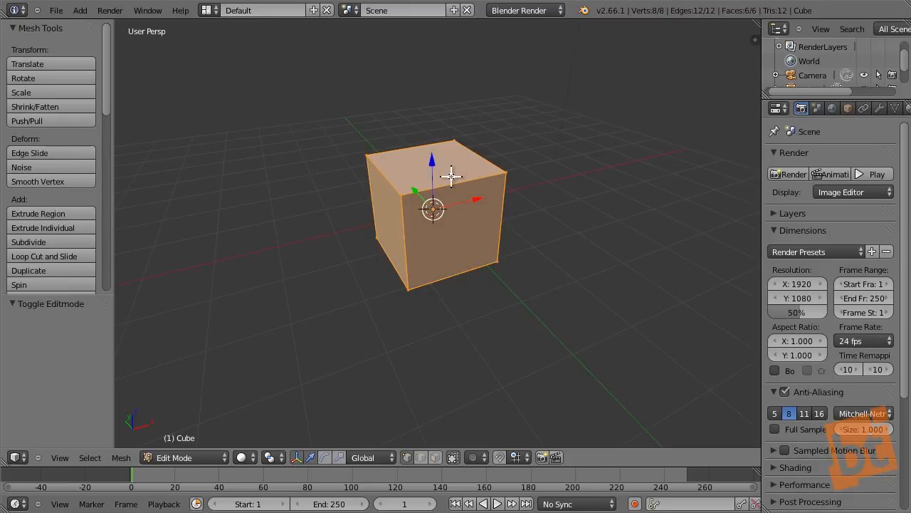
key("a")
key("a")
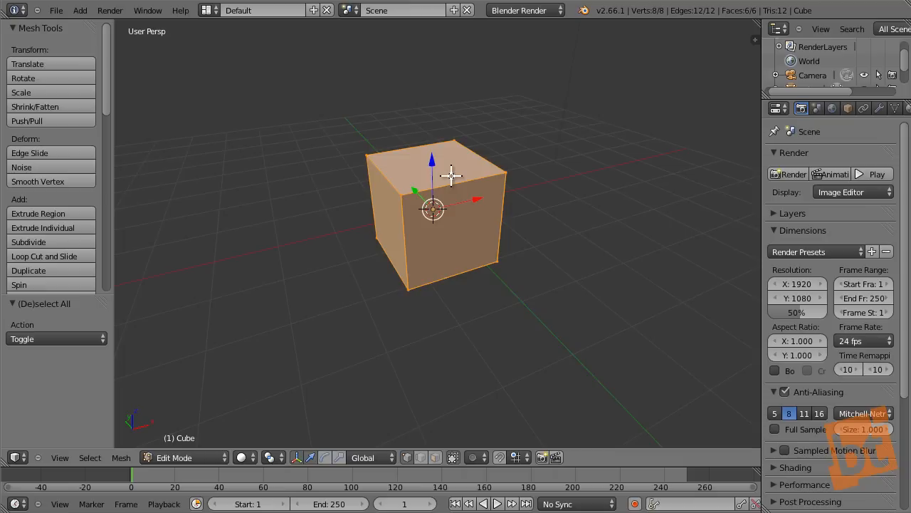
key("alt+m")
left_click(450, 178)
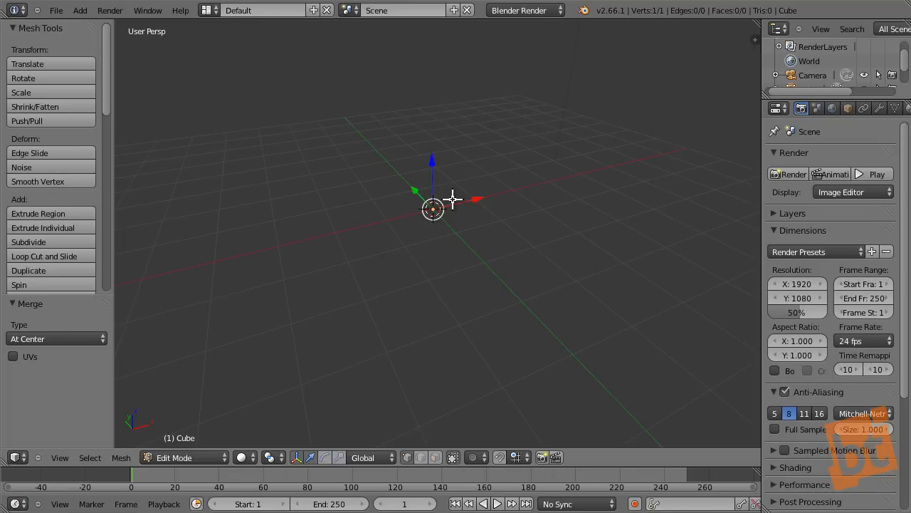
- In front view, extrude the single vertex about 2.007 units along the positive X axis to form the profile's base
key("KP_1")
key("e")
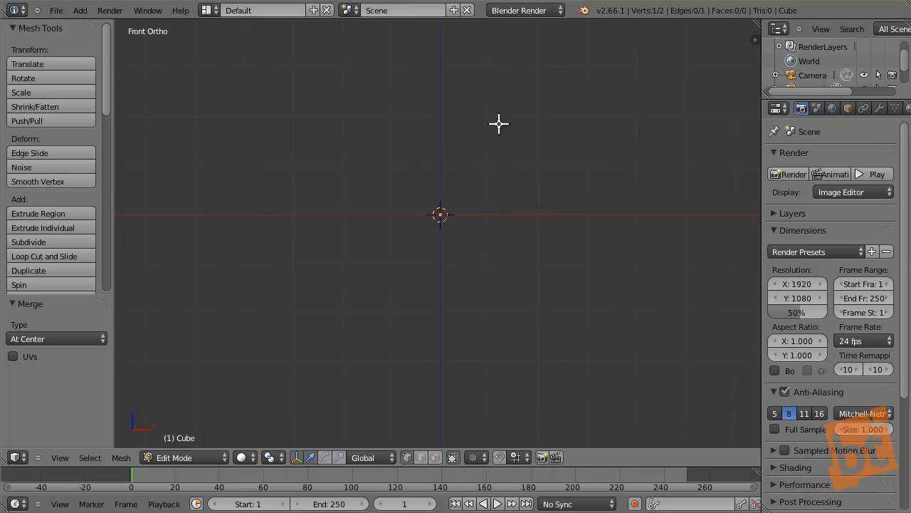
key("x")
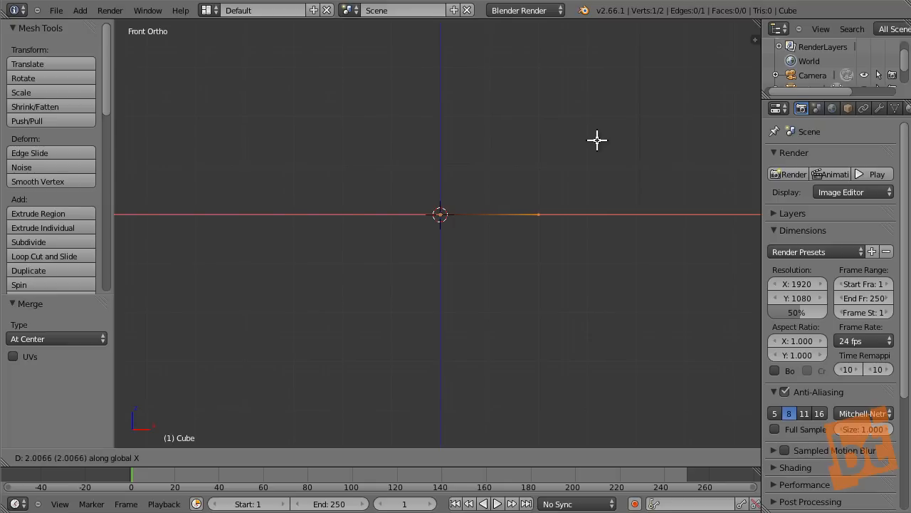
left_click(594, 139)
scroll(556, 177, "up", 2)
middle_click_drag(547, 177, 539, 260, "shift")
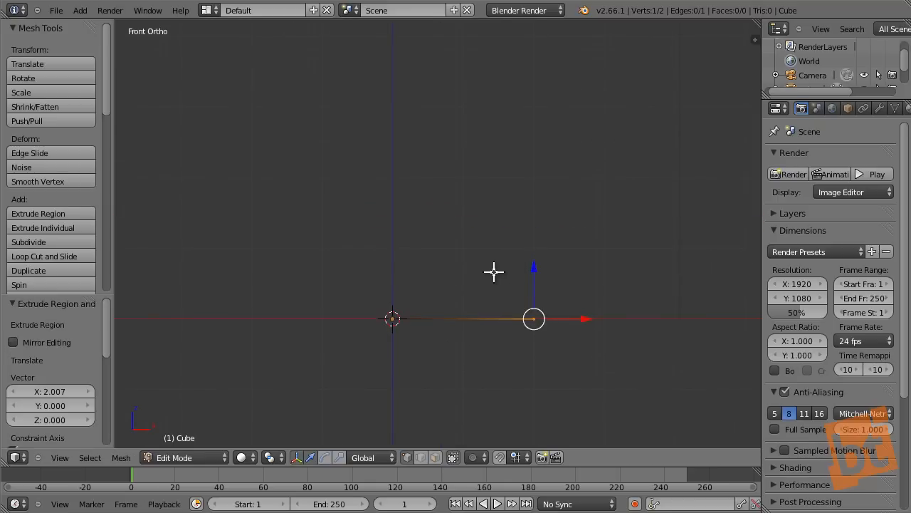
middle_click_drag(488, 243, 478, 289, "shift")
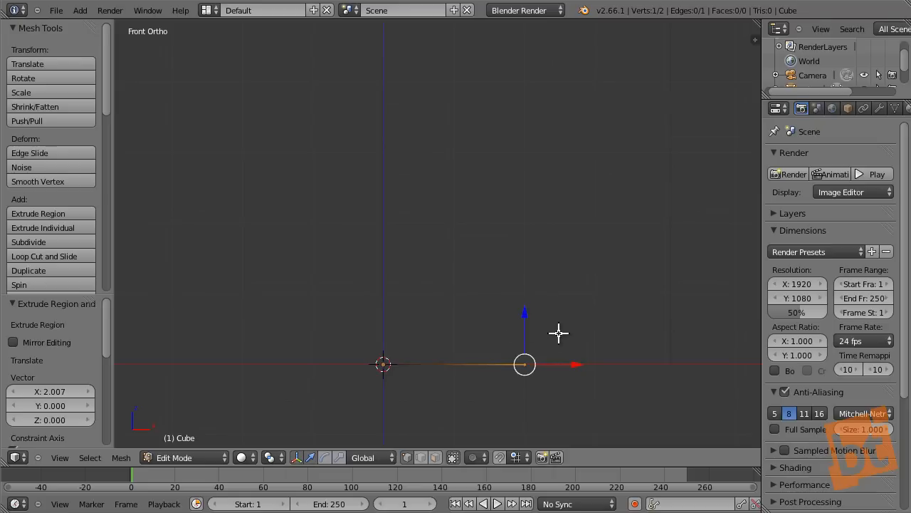
- Extrude the profile's slanted lower edge by about X -0.878, Z 0.868, and extend it upward about 2.11 units along Z
key("e")
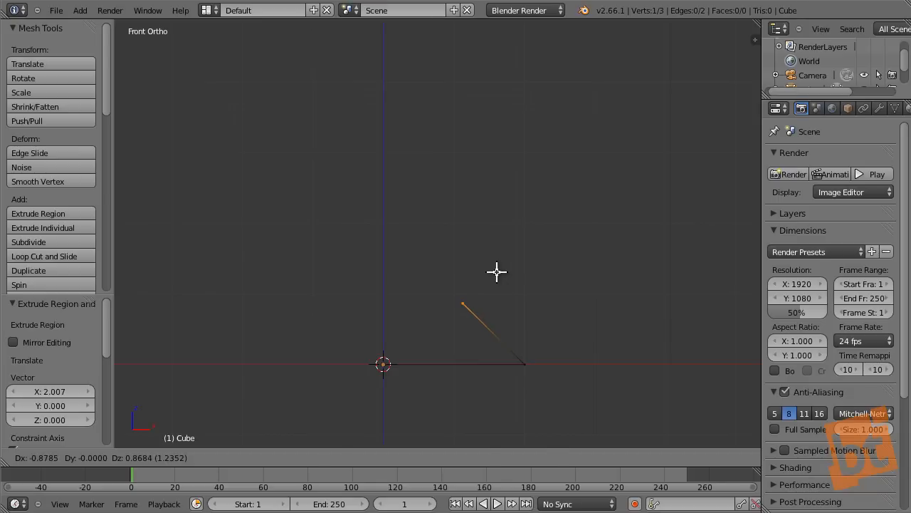
left_click(497, 272)
key("e")
key("z")
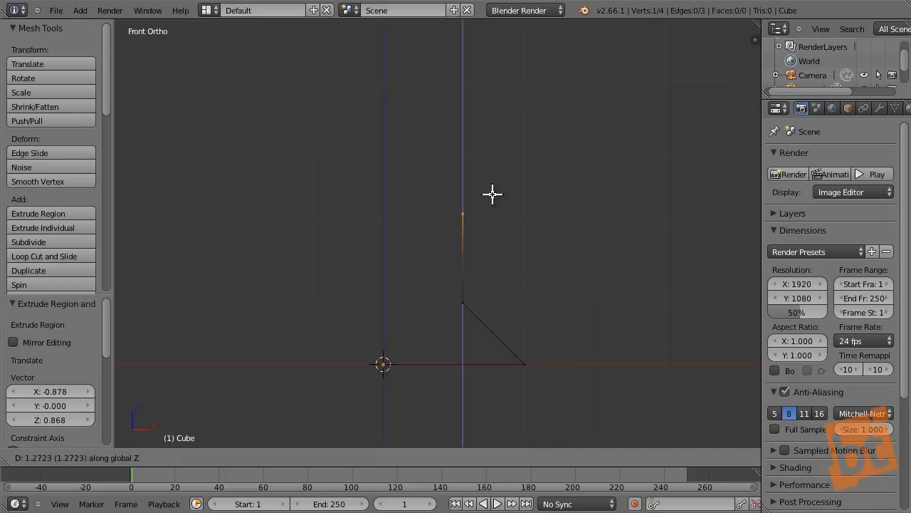
left_click(489, 147)
- Extrude the upper lip outward by about X 0.394, Z 0.434, and extrude the top edge about -1.272 units along X
key("e")
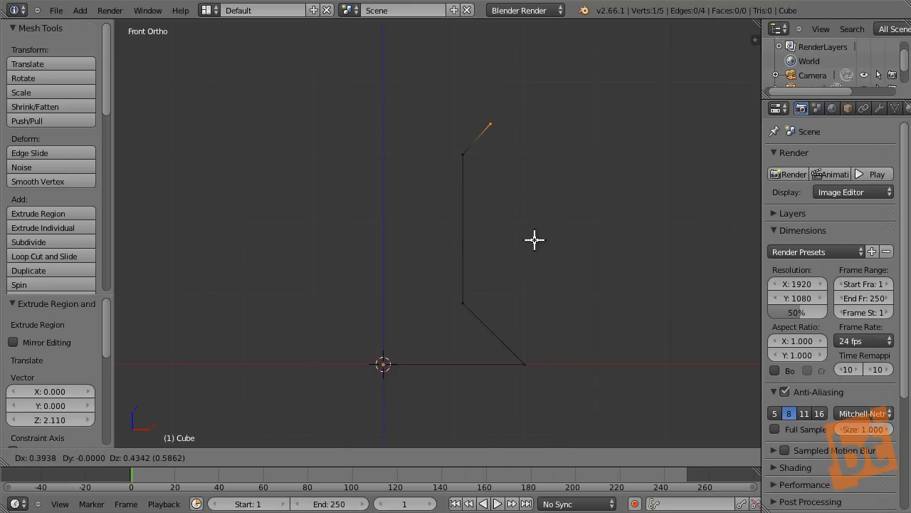
left_click(534, 241)
key("e")
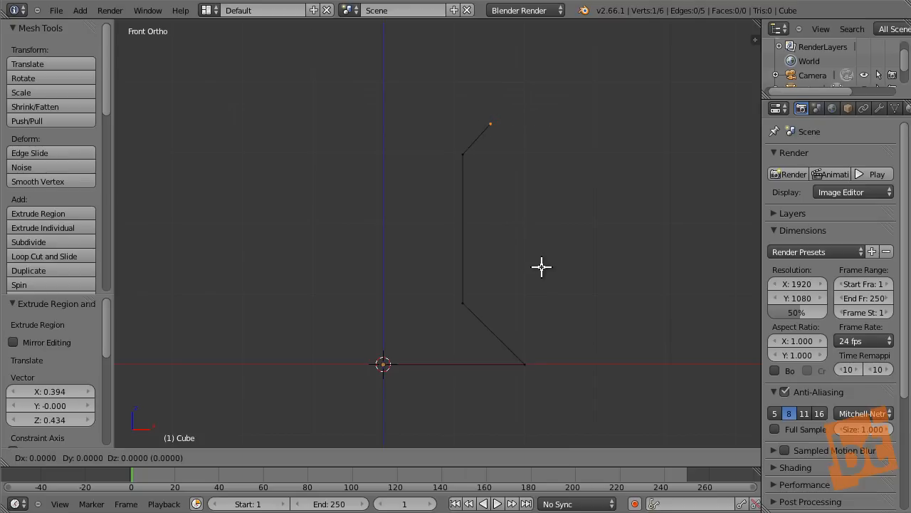
key("x")
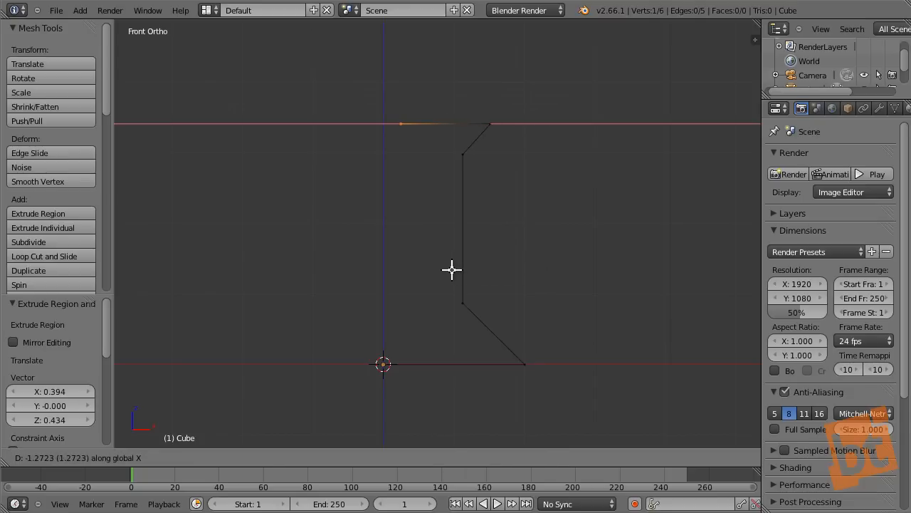
left_click(451, 266)
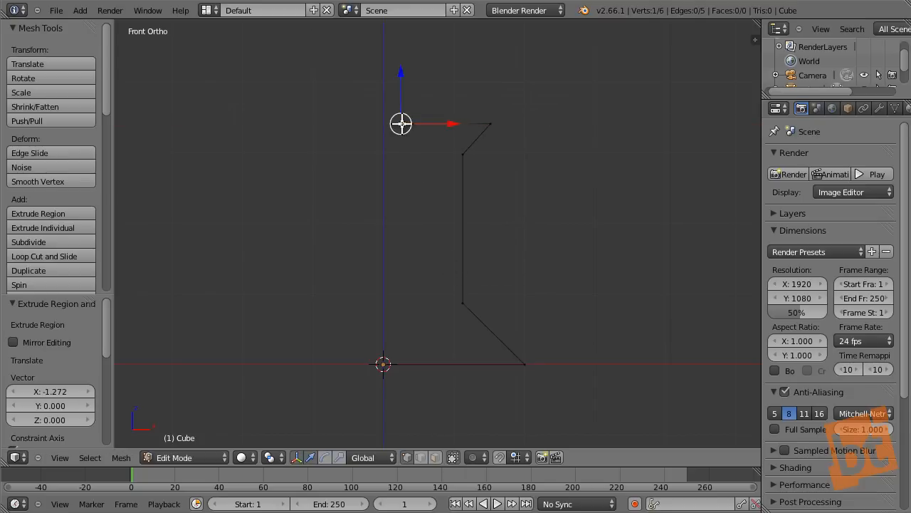
- Set the top end vertex's X coordinate to 0 and check its alignment with the base vertex at the origin
key("n")
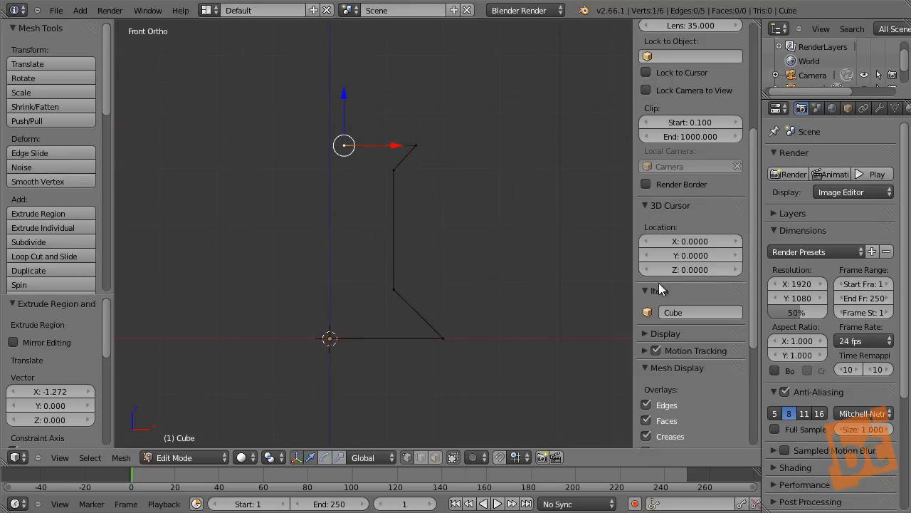
scroll(671, 229, "up", 3)
scroll(671, 232, "up", 5)
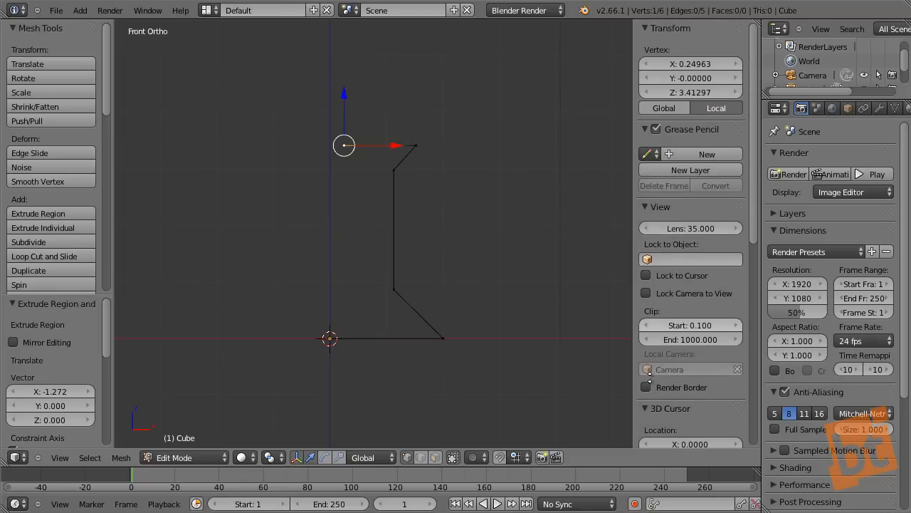
left_click(684, 64)
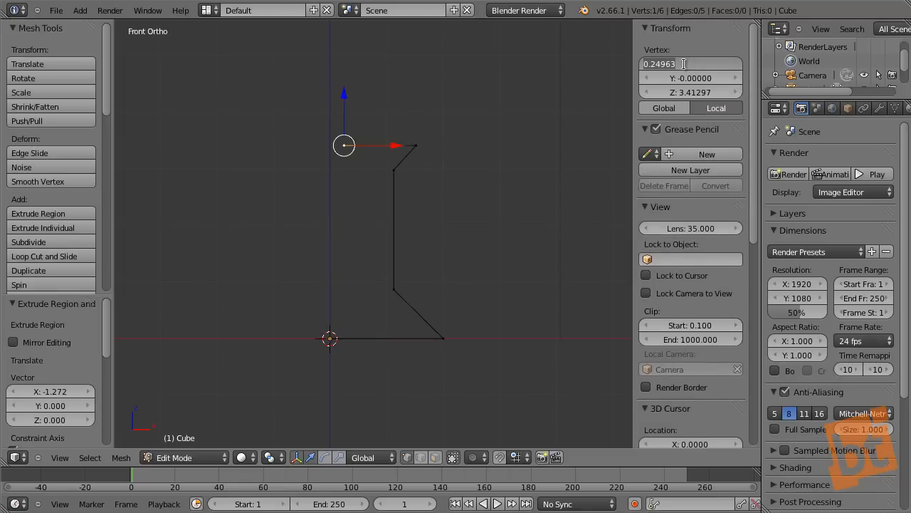
type("0")
key("Return")
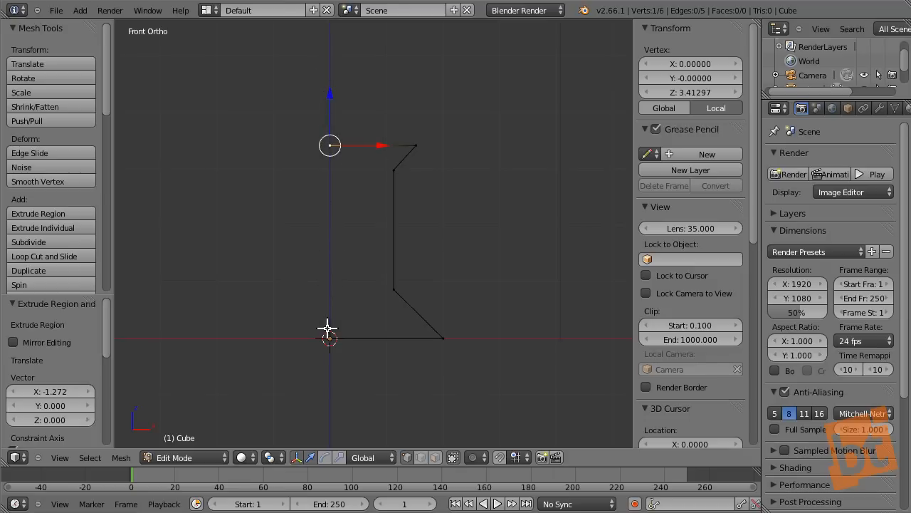
right_click(328, 331)
right_click(327, 135)
right_click(332, 349, "shift")
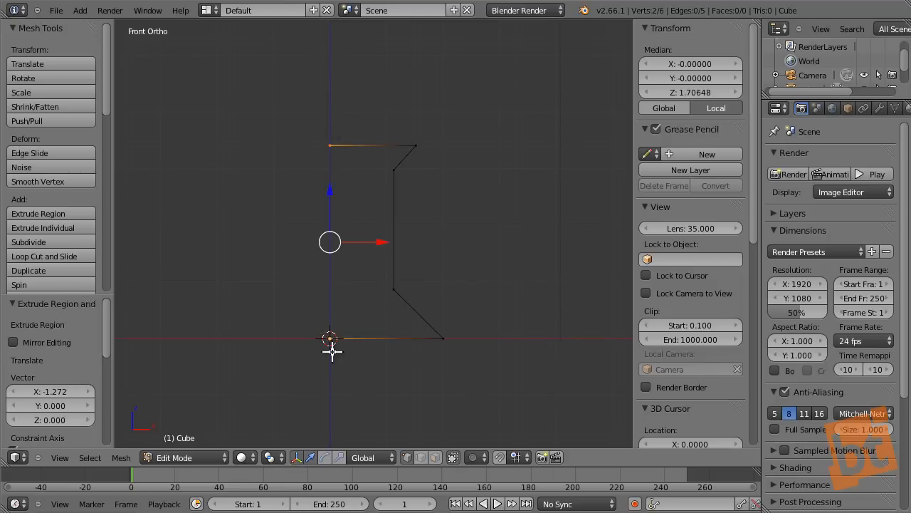
- Move the two vertices of the vertical edge and the outer lip vertex about -0.088 units along X
right_click(388, 290)
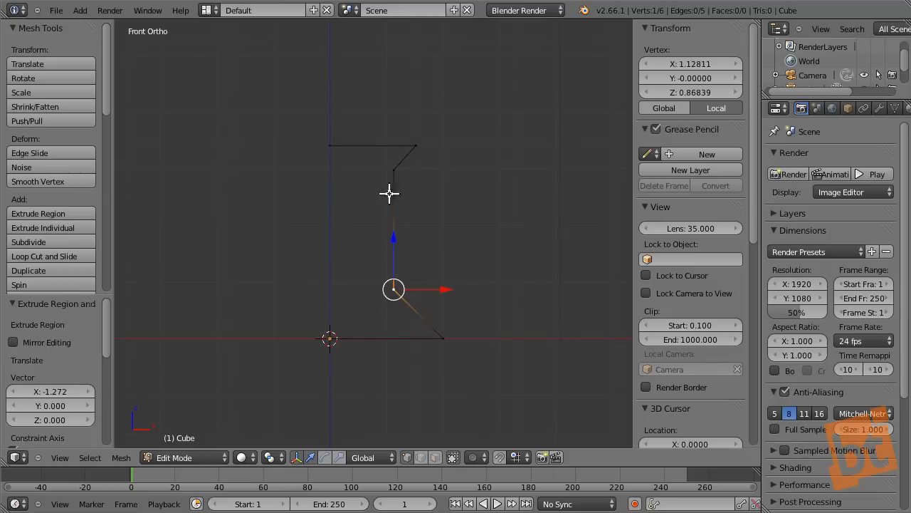
right_click(393, 171, "shift")
right_click(418, 147, "shift")
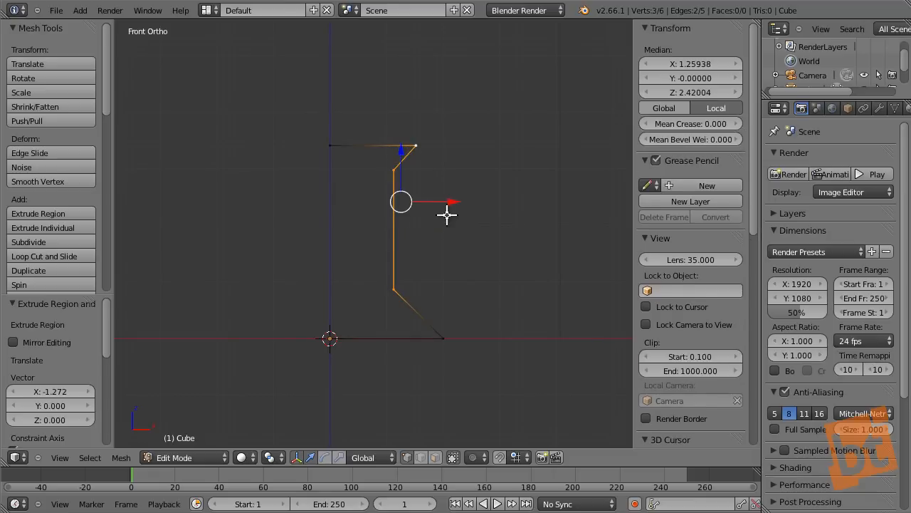
key("g")
key("x")
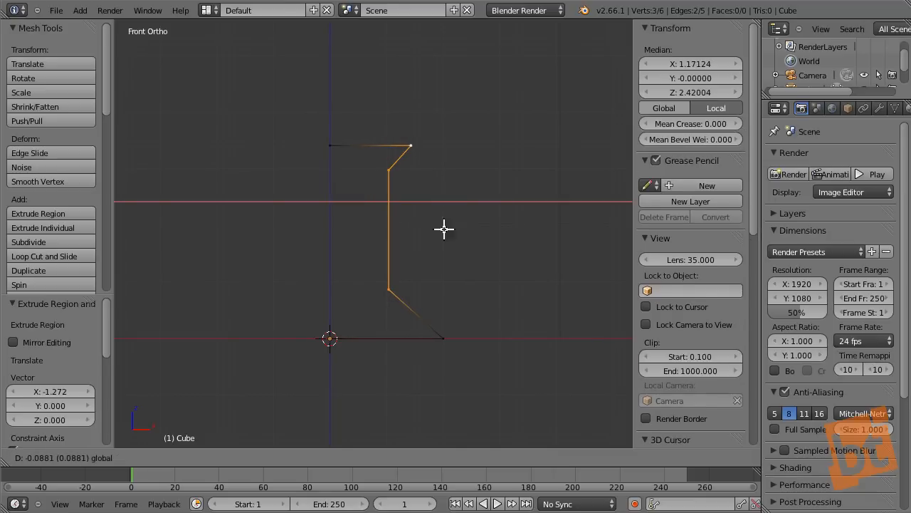
left_click(443, 232)
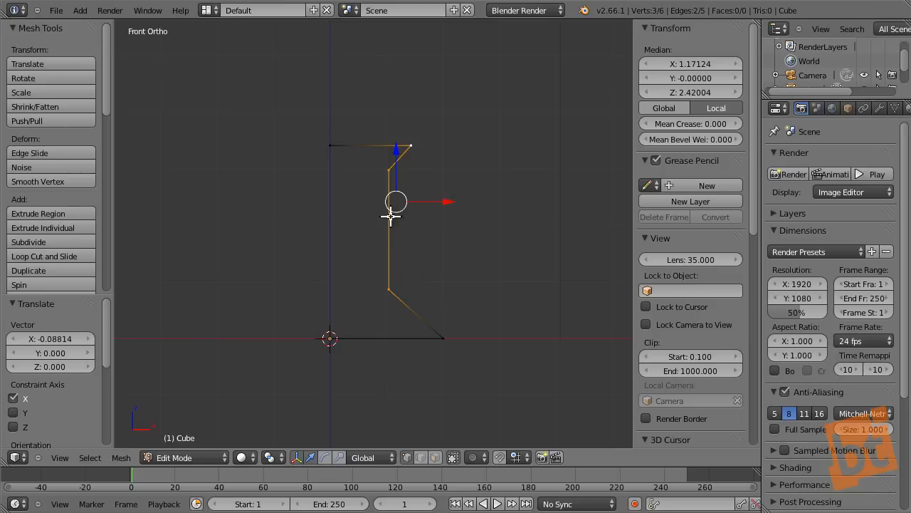
- Subdivide the slanted lip edge once and move its new middle vertex outward by about X 0.099, Z -0.06
scroll(401, 152, "up", 4)
right_click(382, 179)
right_click(427, 131, "shift")
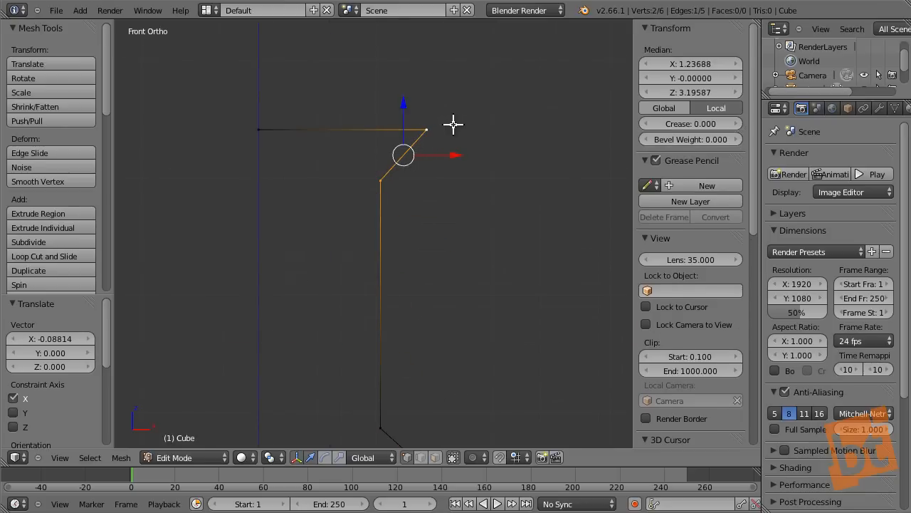
key("w")
left_click(440, 77)
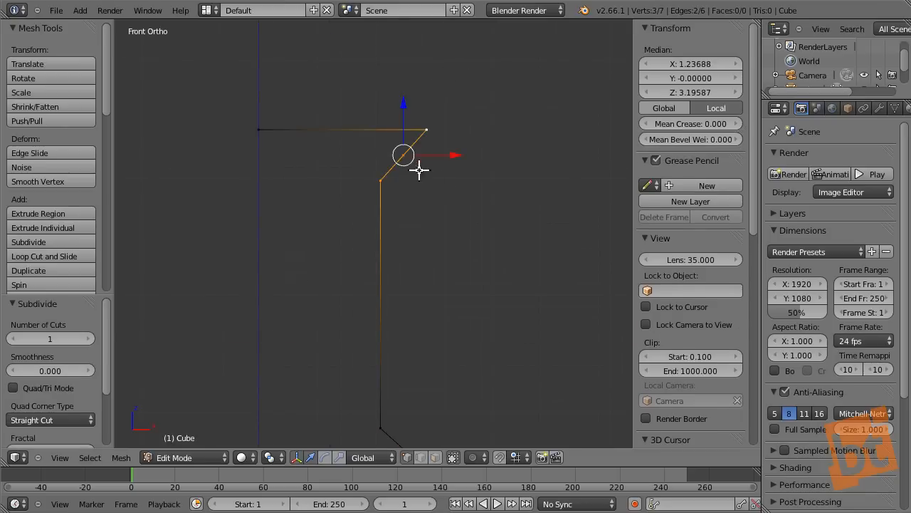
key("g")
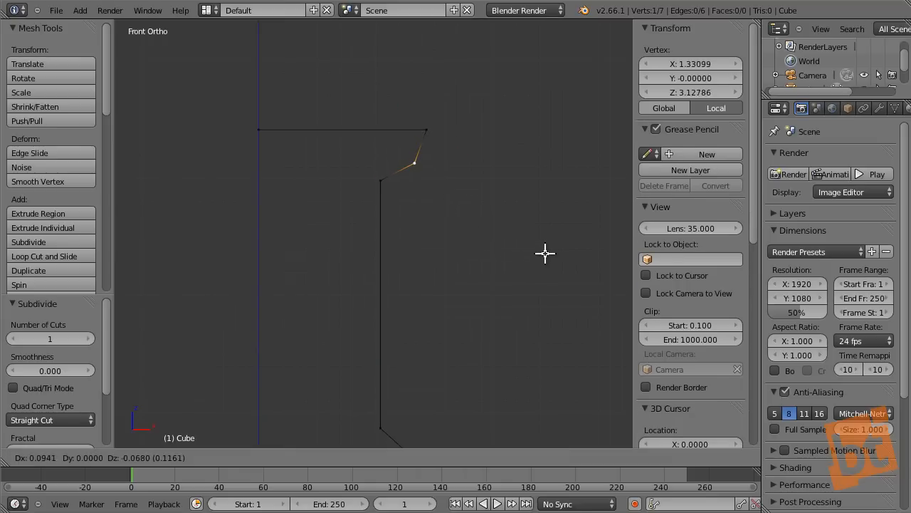
left_click(548, 249)
- Subdivide the slanted edge near the profile's base with 2 cuts
middle_click_drag(405, 442, 338, 265, "shift")
right_click(323, 250)
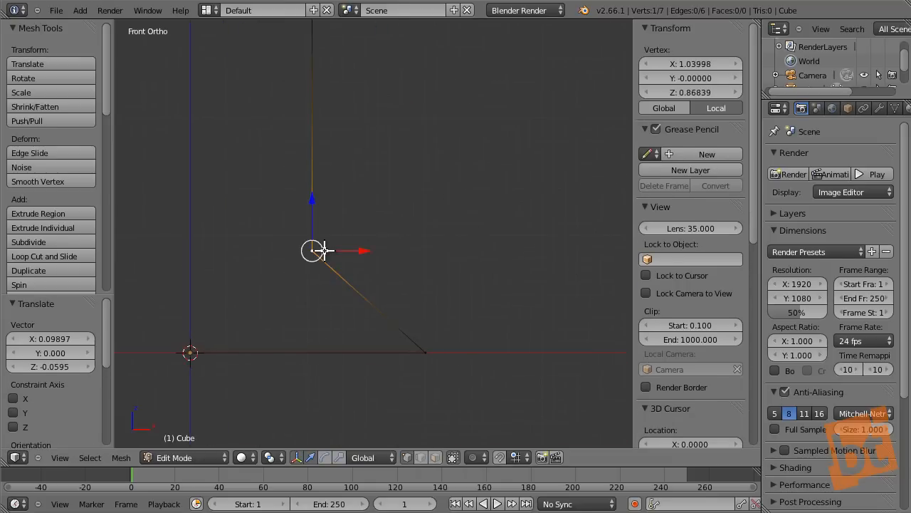
right_click(415, 339, "shift")
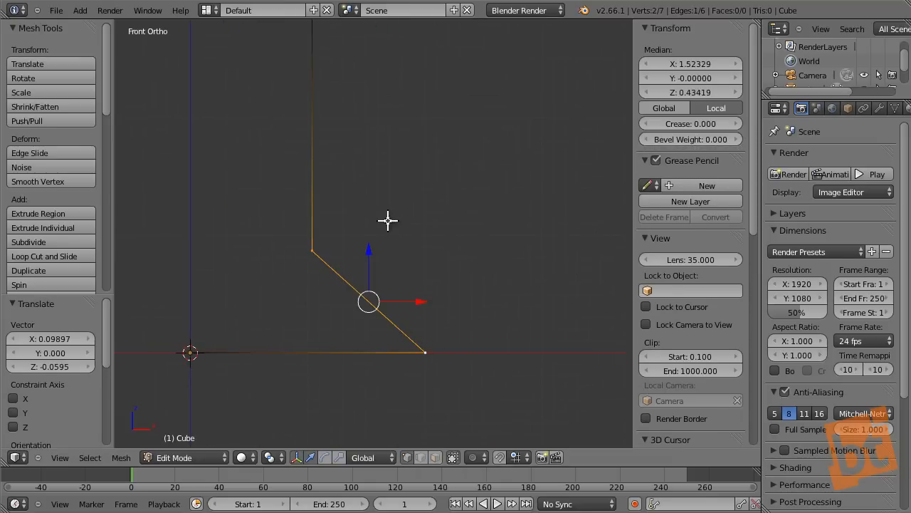
key("w")
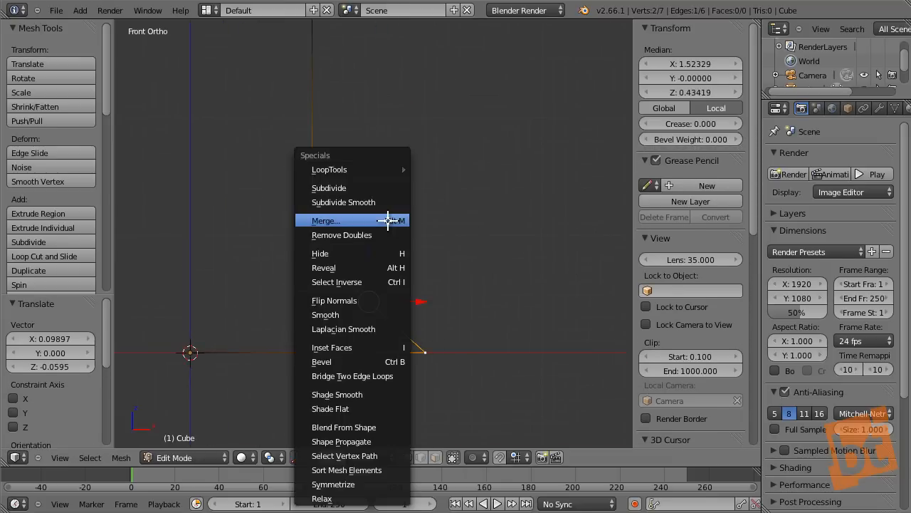
left_click(372, 187)
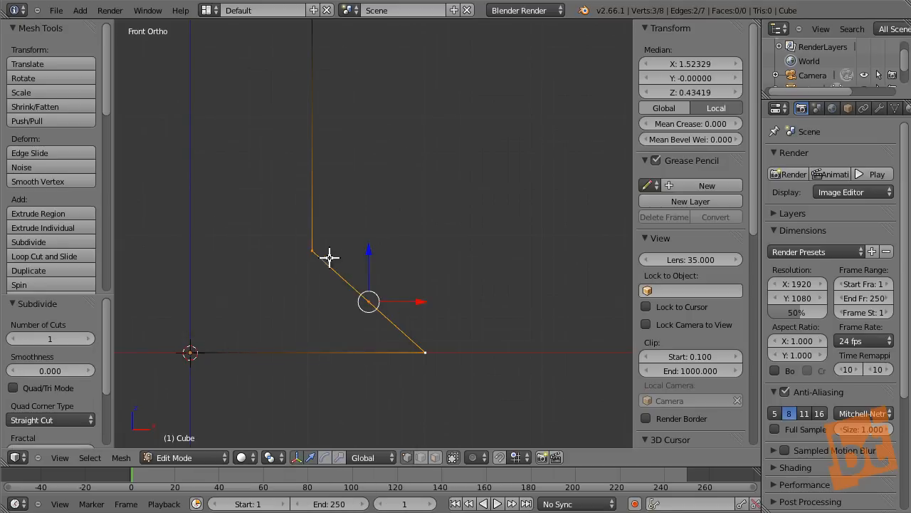
left_click(88, 343)
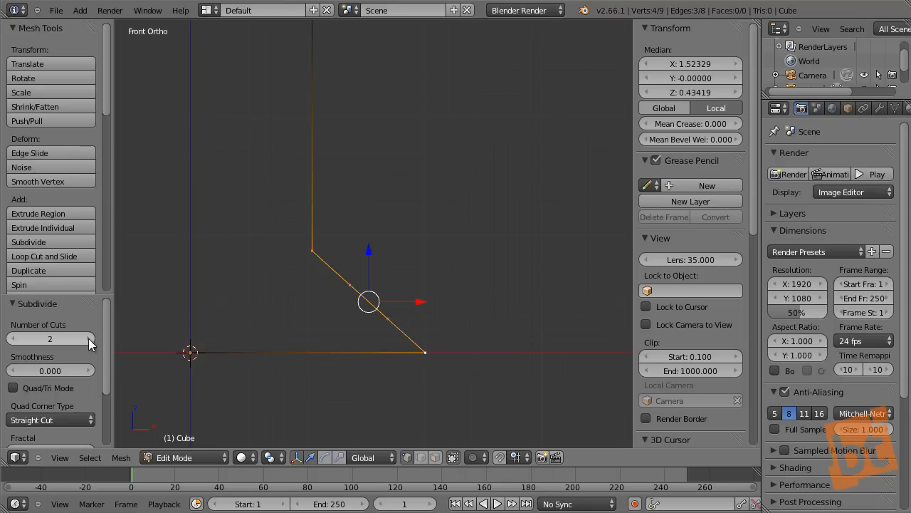
- Move the lower slope's two new vertices outward together by about X 0.115, Z 0.145 to round the base
right_click(347, 285)
right_click(388, 319, "shift")
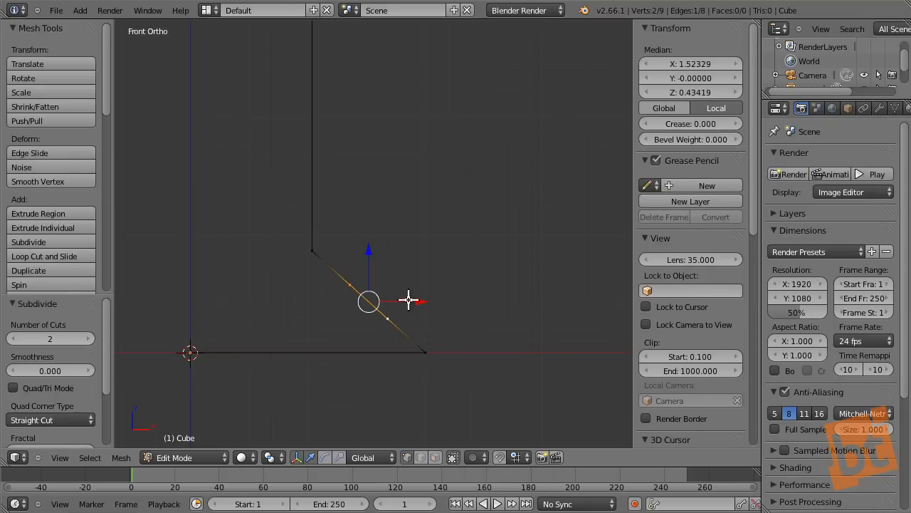
key("g")
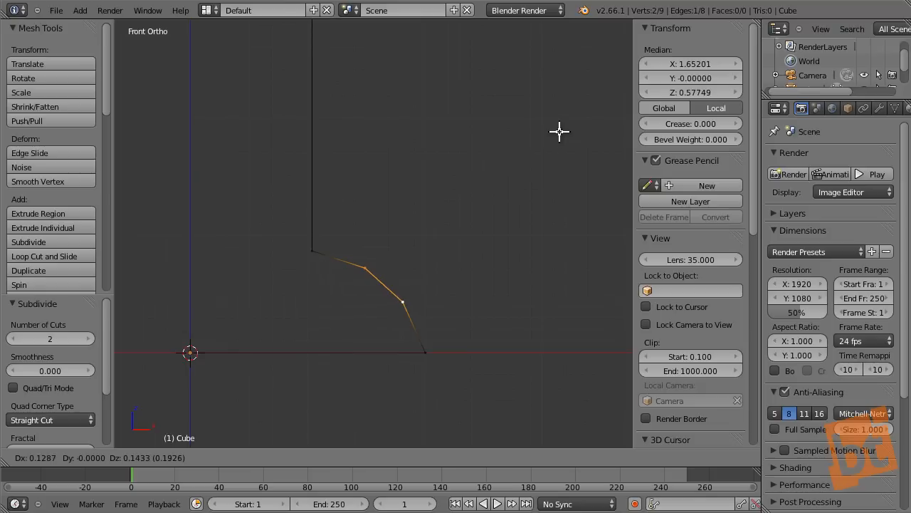
left_click(546, 131)
- Deselect all vertices of the profile and return to Object Mode, viewing it in perspective
scroll(424, 310, "down", 4)
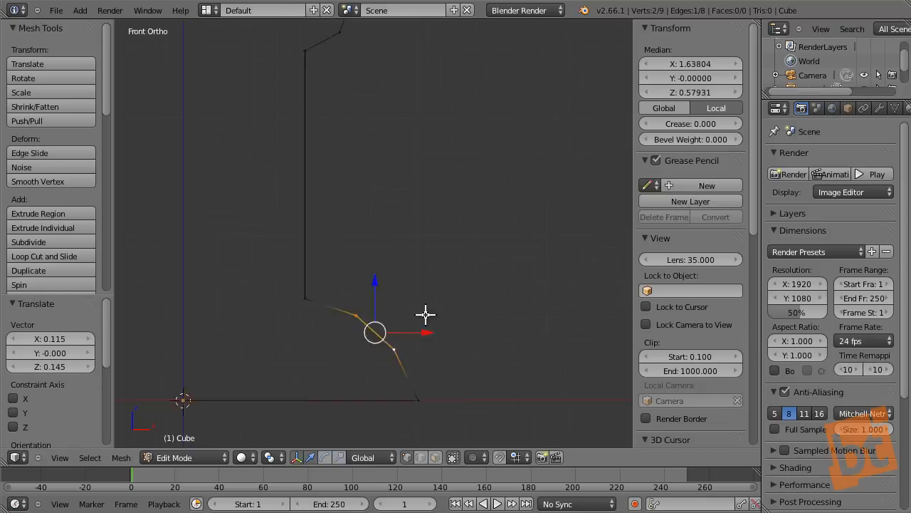
middle_click_drag(421, 288, 426, 268, "shift")
key("a")
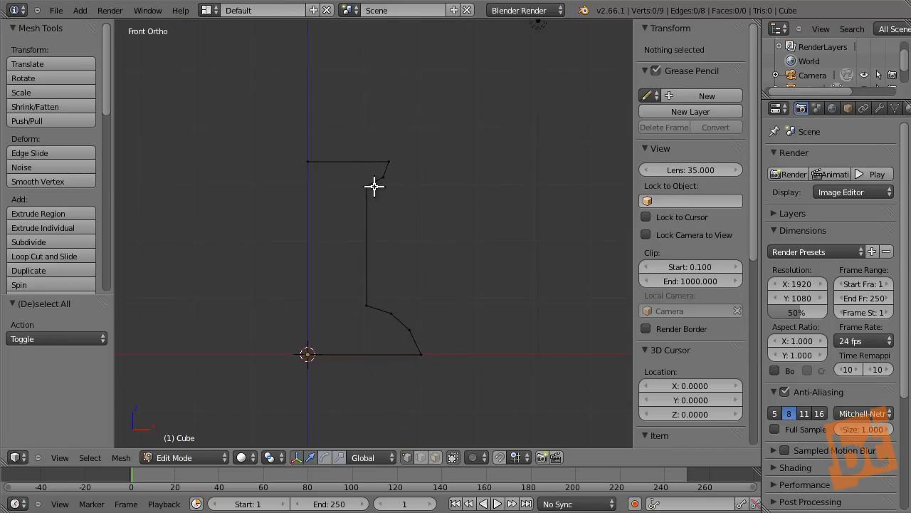
key("Tab")
middle_click_drag(423, 197, 400, 200)
scroll(372, 274, "down", 1)
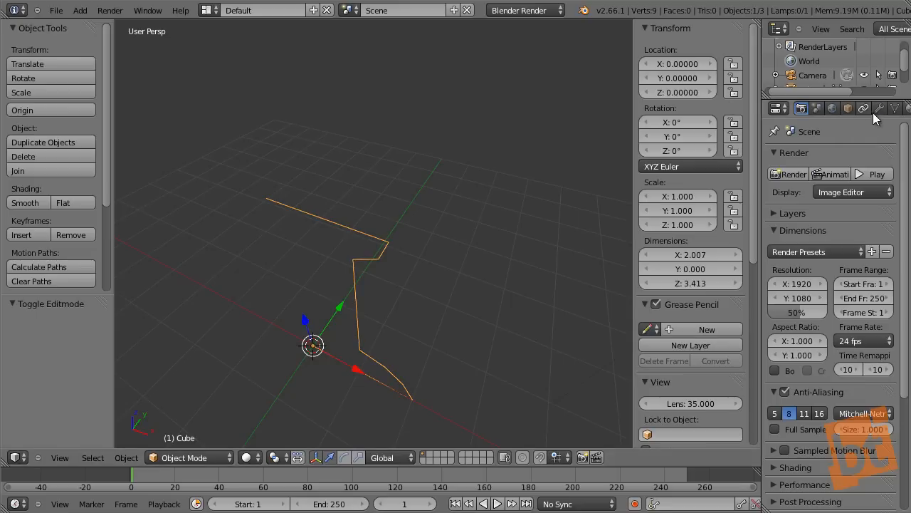
- Make more room for the modifier settings by hiding the transform sidebar, and add a Screw modifier to the profile
left_click_drag(761, 171, 689, 174)
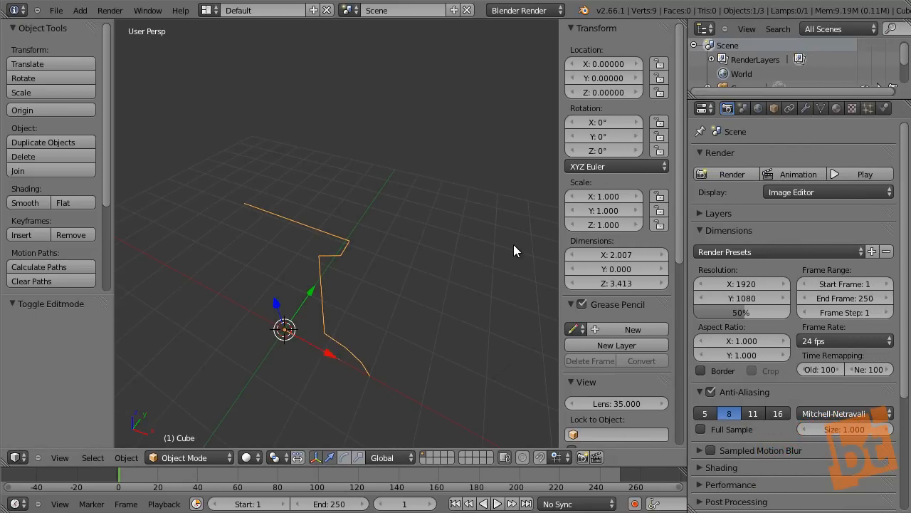
key("n")
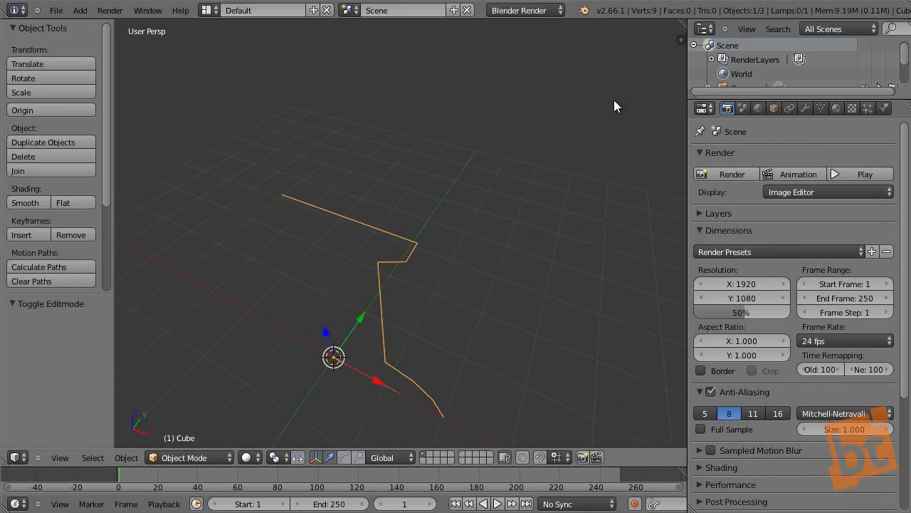
left_click(805, 108)
left_click(802, 158)
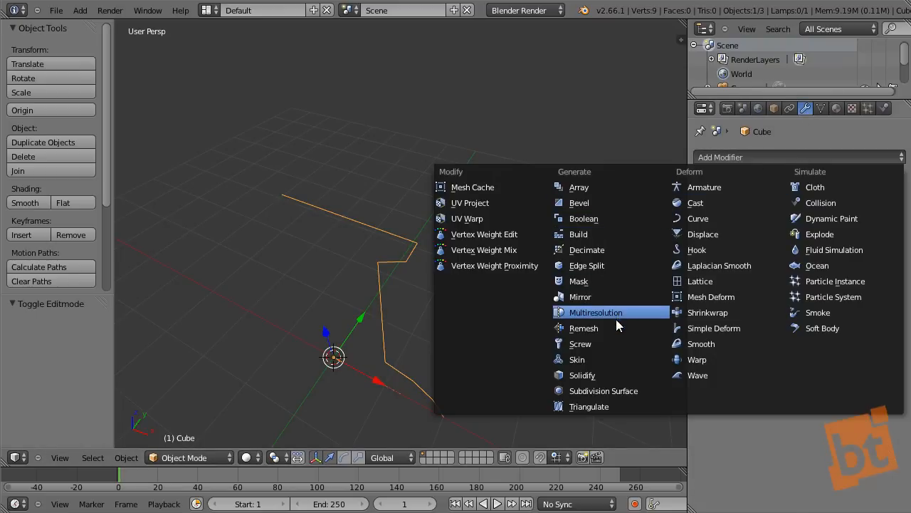
left_click(599, 344)
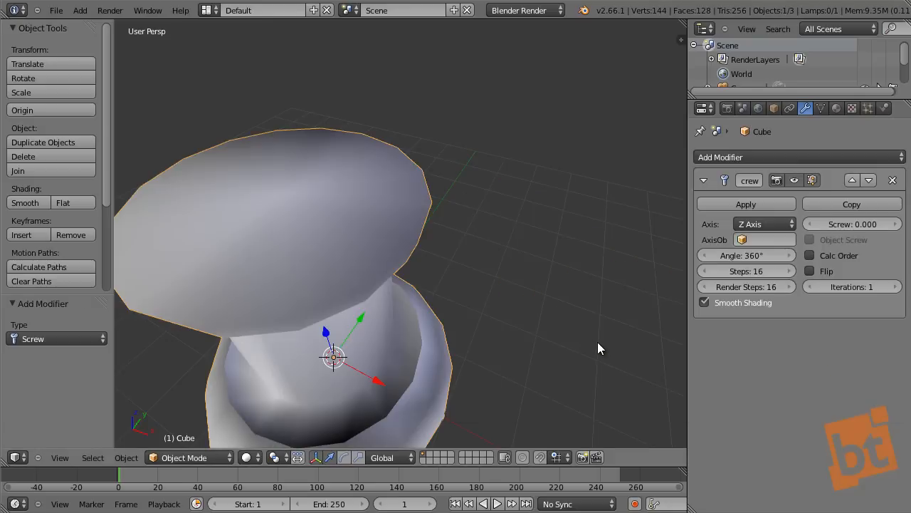
- Enable Calc Order in the Screw modifier, leaving Flip off, and check the shading from below and above
middle_click_drag(598, 342, 569, 287)
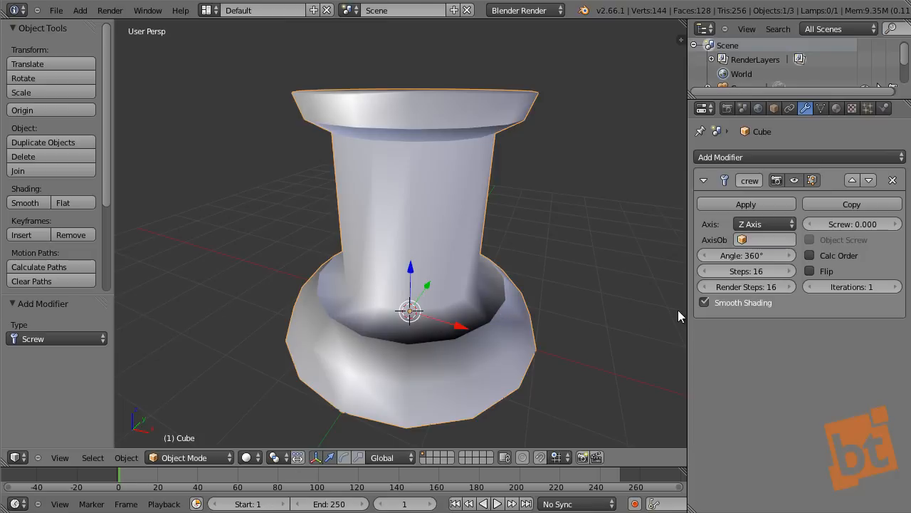
left_click(810, 272)
left_click(810, 271)
left_click(811, 254)
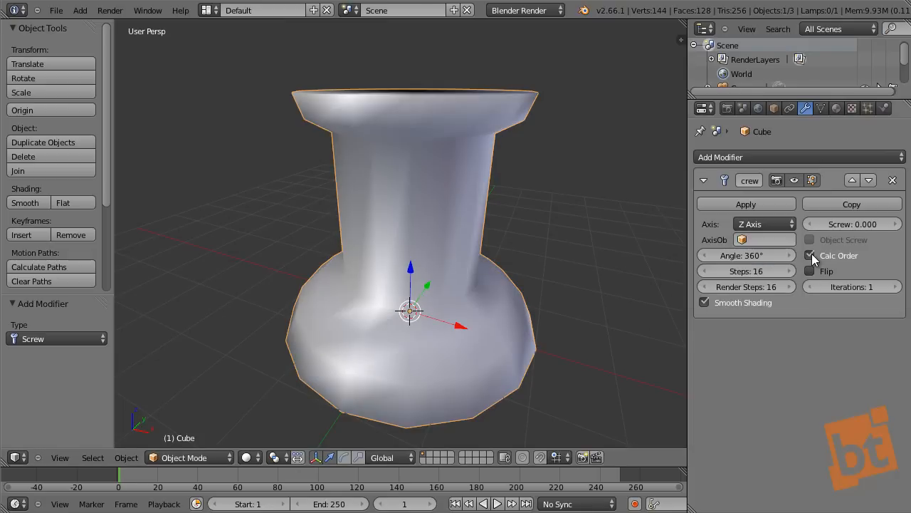
middle_click_drag(419, 276, 458, 144)
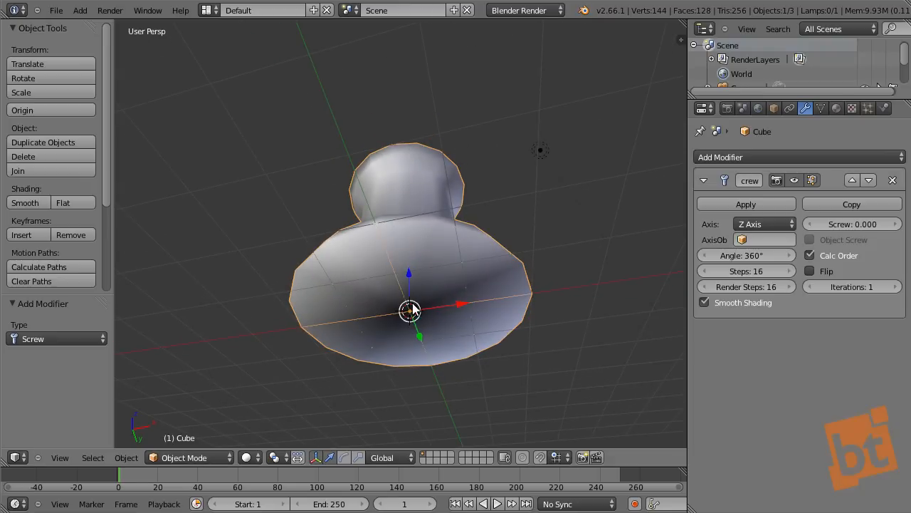
middle_click_drag(425, 338, 457, 364)
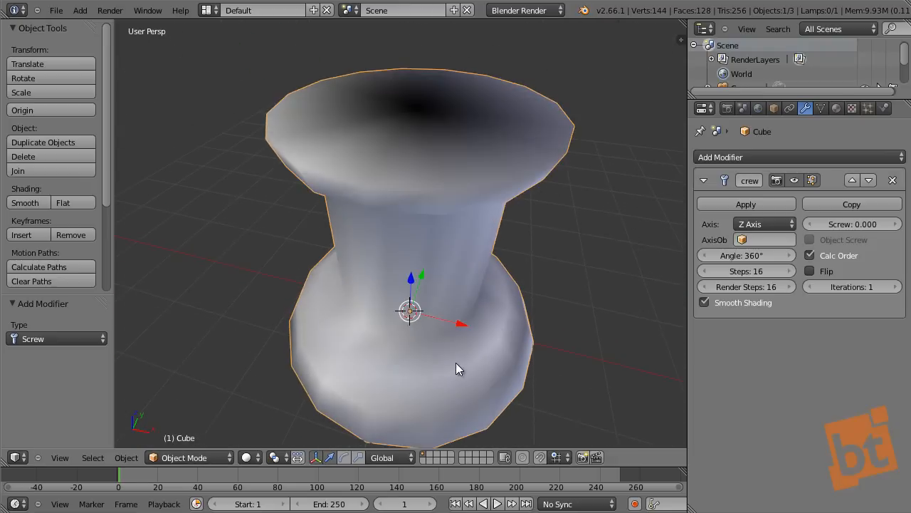
- Examine the profile's top centre vertex in Edit Mode, where the revolved cap meets the axis, and return to Object Mode
key("Tab")
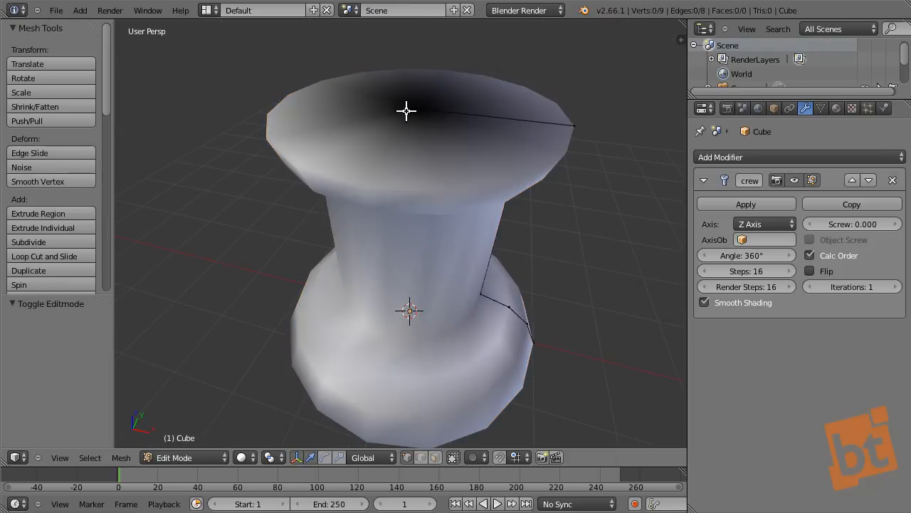
mouse_move(513, 142)
middle_mouse_down()
mouse_move(527, 183)
mouse_move(525, 154)
middle_mouse_up()
right_click(420, 150)
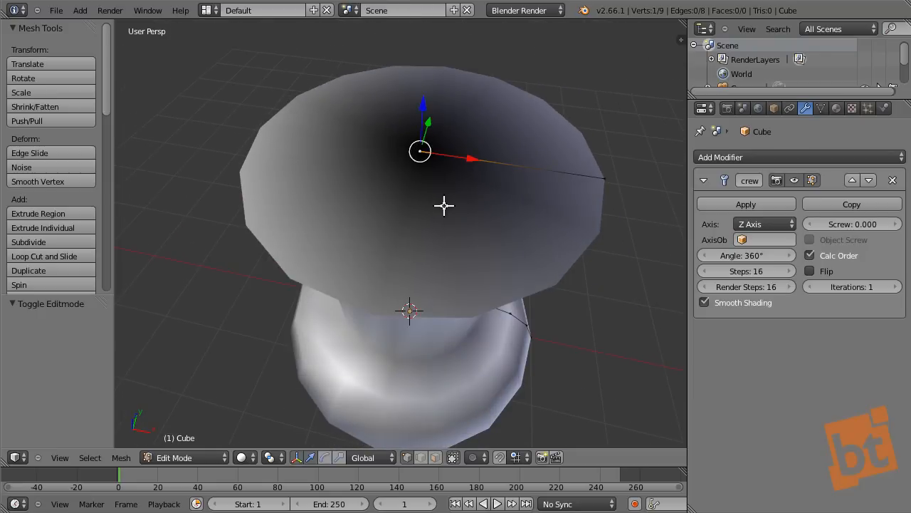
key("a")
right_click(420, 147)
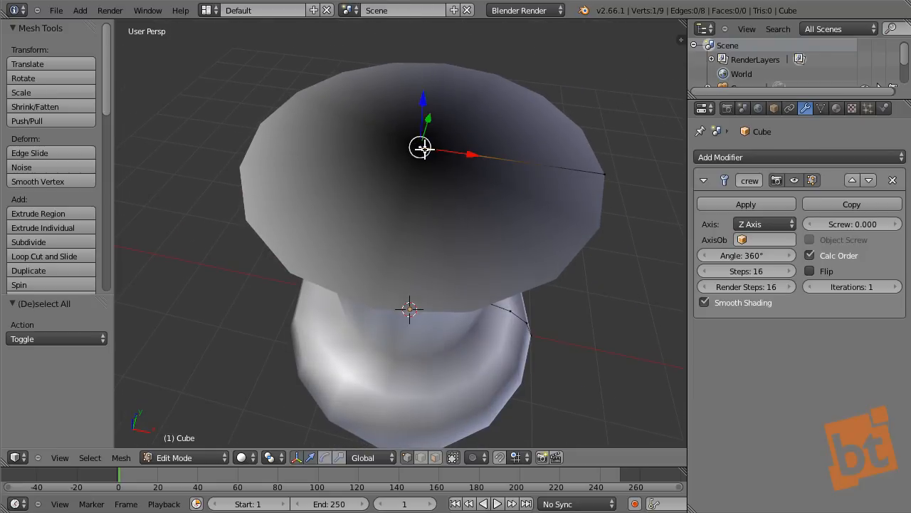
scroll(420, 148, "up", 3)
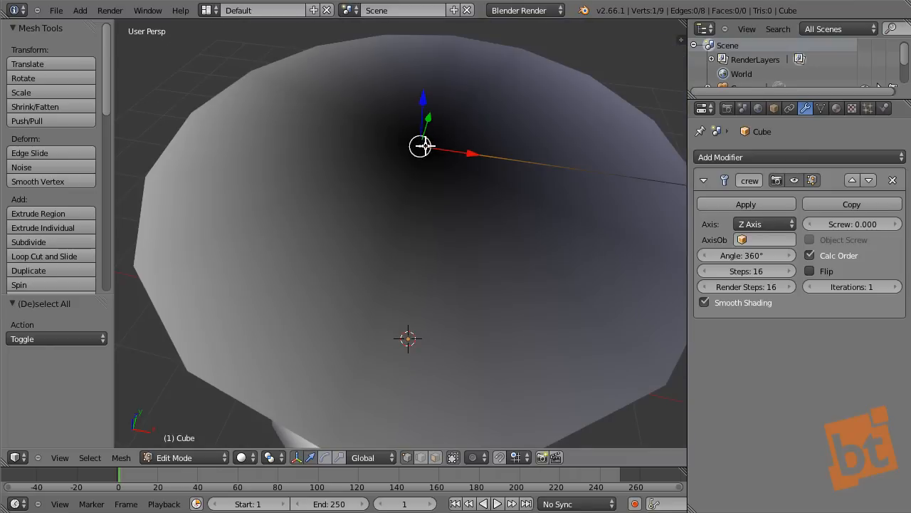
key("Tab")
scroll(535, 224, "down", 4)
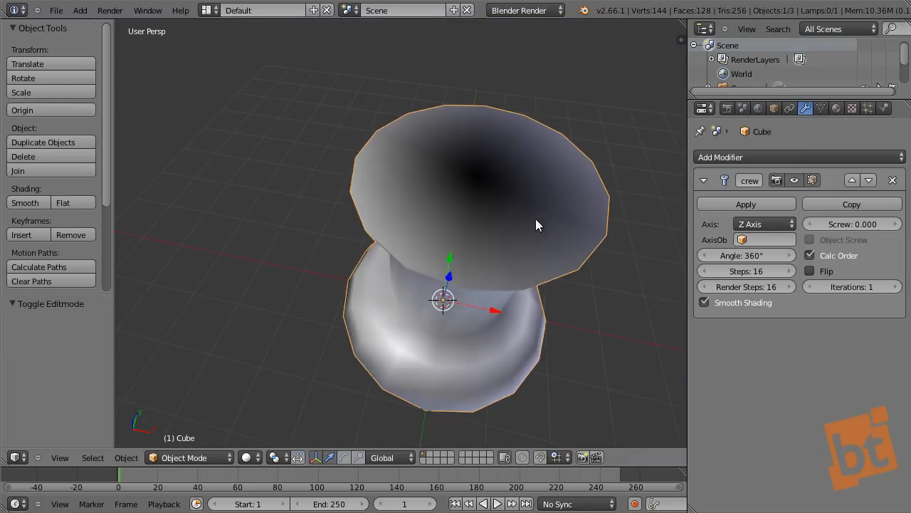
- Display the revolved object in wireframe and examine its segments from above and from the side
mouse_move(536, 224)
middle_mouse_down()
mouse_move(495, 198)
mouse_move(512, 213)
mouse_move(562, 214)
mouse_move(571, 190)
middle_mouse_up()
key("z")
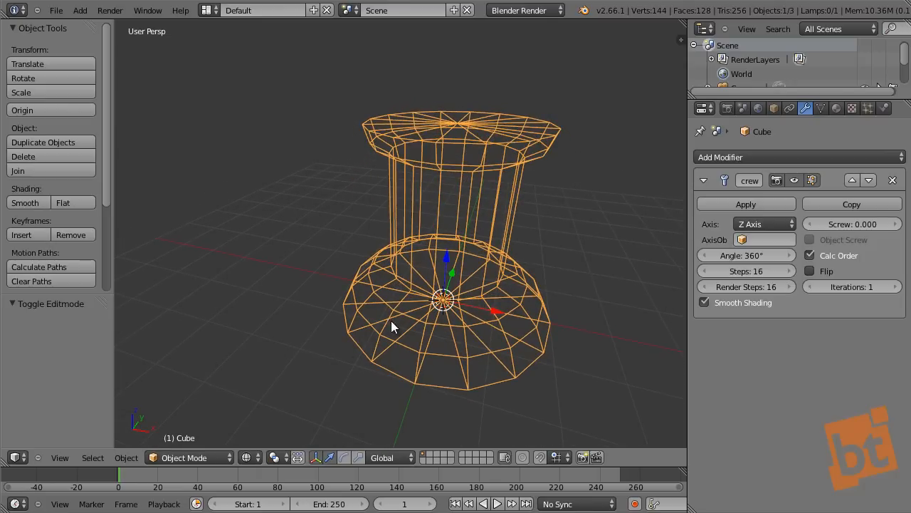
mouse_move(525, 230)
middle_mouse_down()
mouse_move(499, 234)
mouse_move(518, 256)
mouse_move(509, 269)
mouse_move(516, 305)
mouse_move(404, 225)
middle_mouse_up()
left_click(247, 457)
left_click(261, 430)
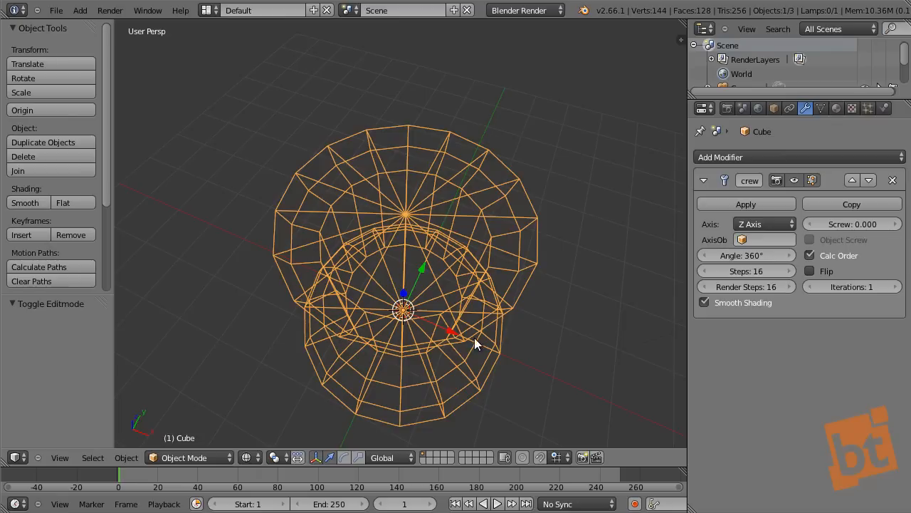
middle_click_drag(474, 337, 489, 289)
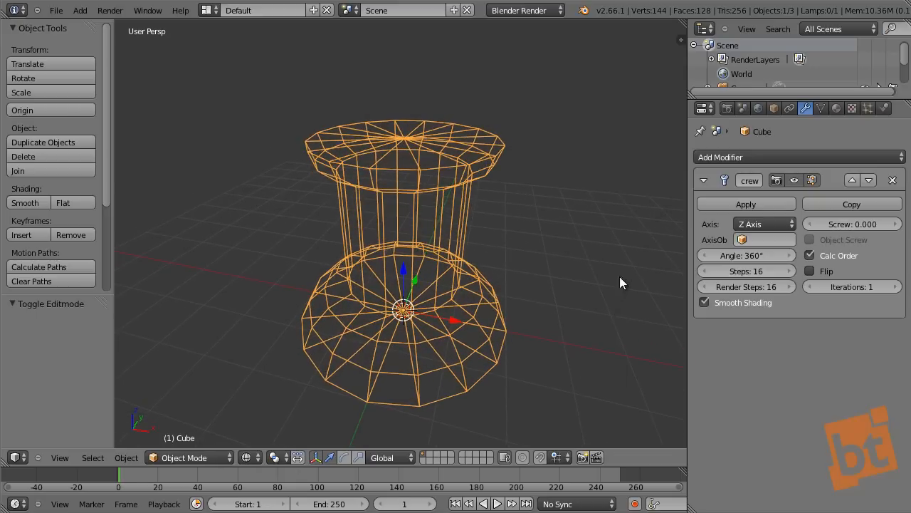
- Try a partial Screw angle of 260° and set it back to 360°
left_click_drag(748, 257, 674, 272)
left_click(746, 256)
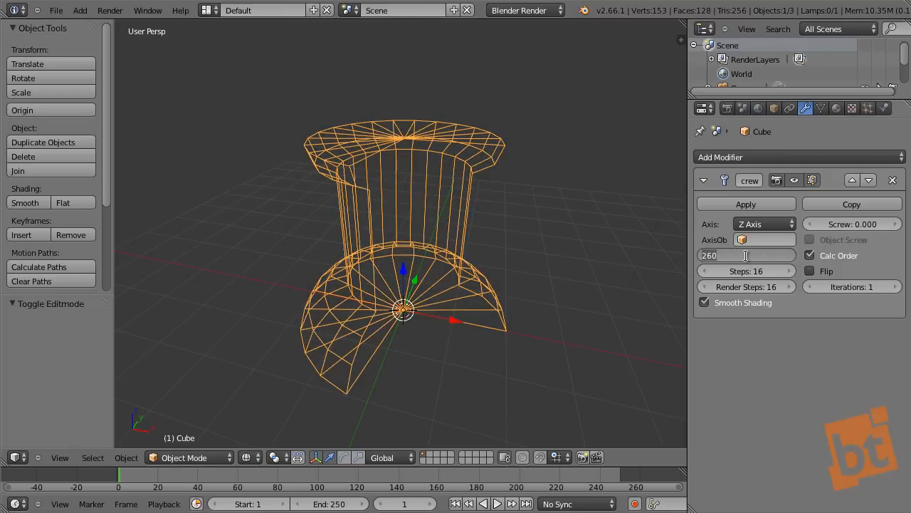
type("3")
key("Return")
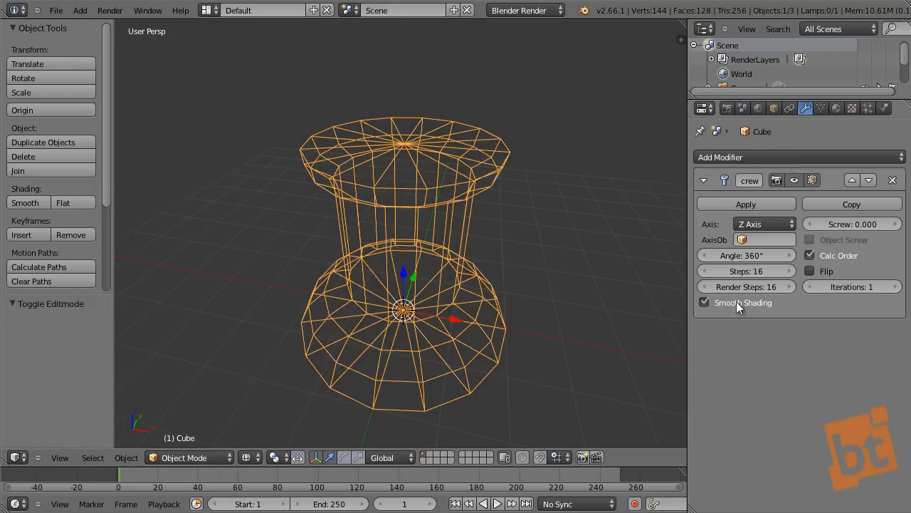
- Reduce the Screw modifier's Steps to 8 and apply the modifier to the mesh
left_click(750, 274)
type("3")
key("Return")
mouse_move(737, 272)
left_mouse_down()
mouse_move(780, 280)
mouse_move(740, 279)
left_mouse_up()
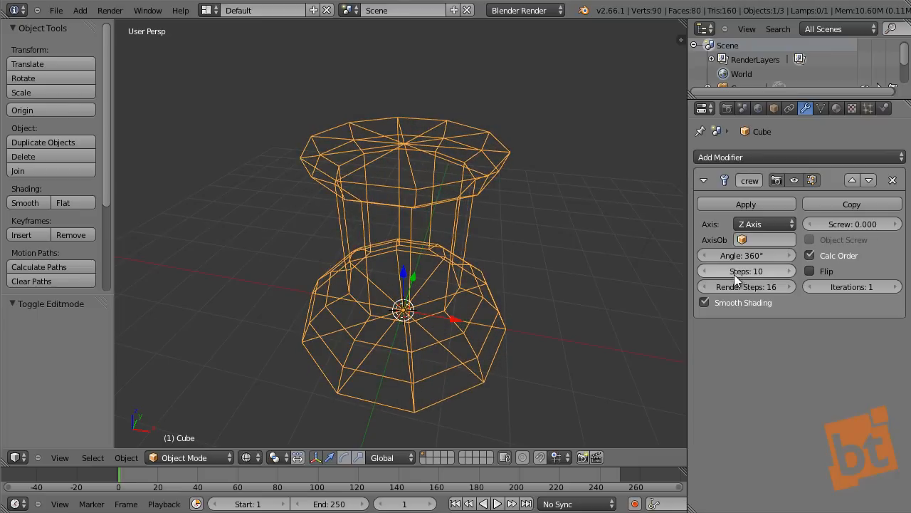
left_click(701, 272)
left_click(701, 272)
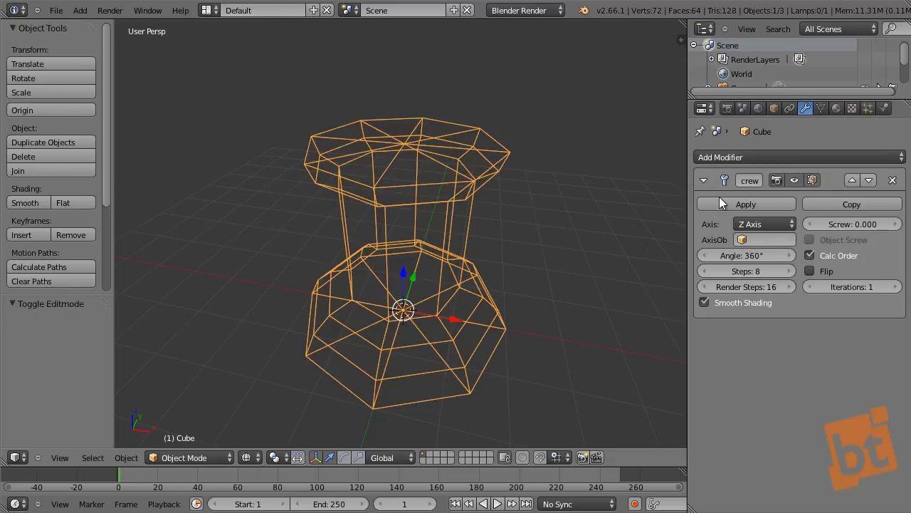
left_click(739, 201)
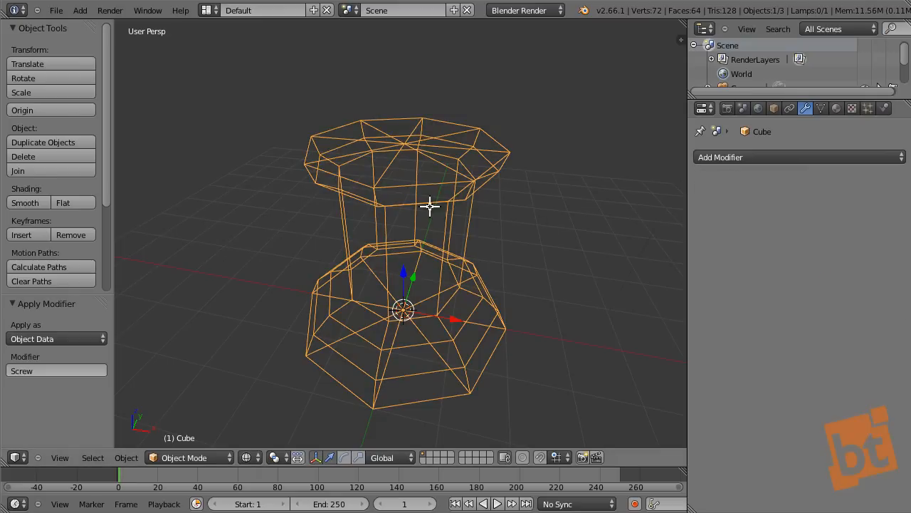
- Enter Edit Mode on the applied mesh, switch to solid shading and select all of its vertices
key("Tab")
key("z")
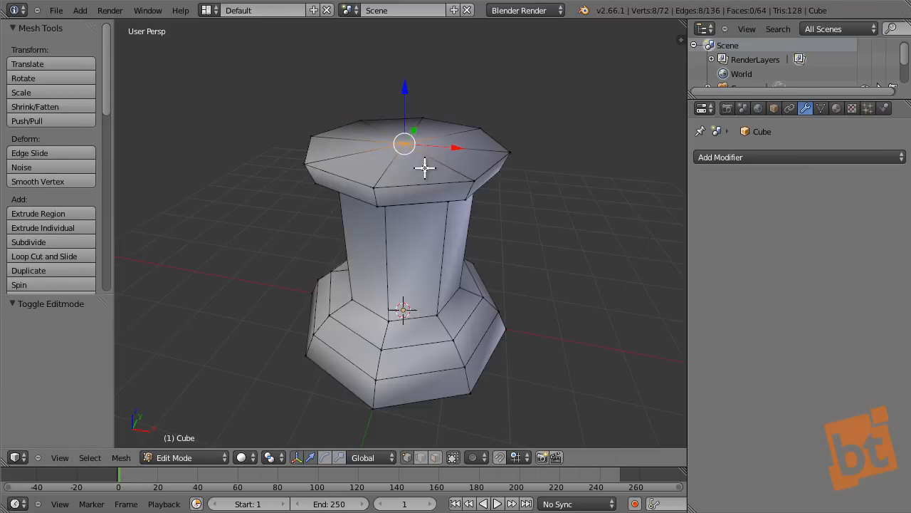
key("a")
key("a")
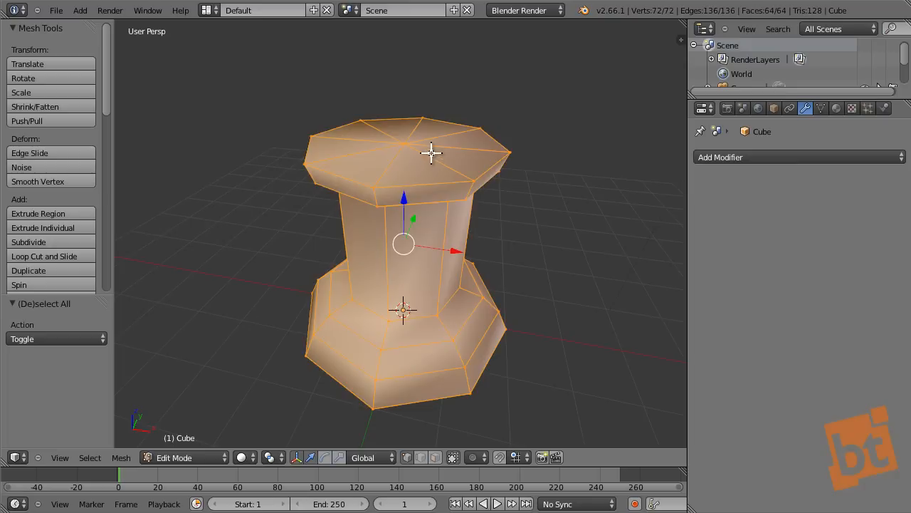
- Test-move a single vertex at the top cap's centre to check for overlapping duplicates, cancelling the moves
right_click(406, 141)
middle_click_drag(444, 159, 406, 143)
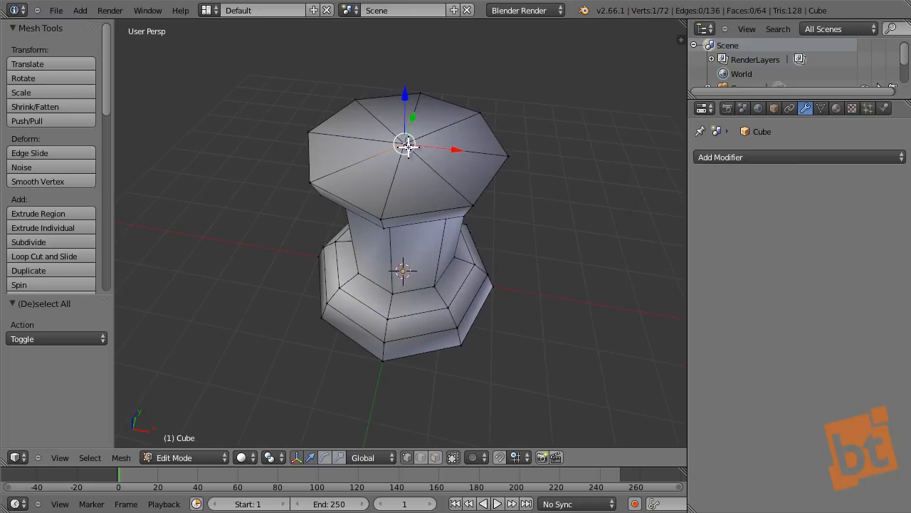
scroll(405, 142, "up", 3)
key("g")
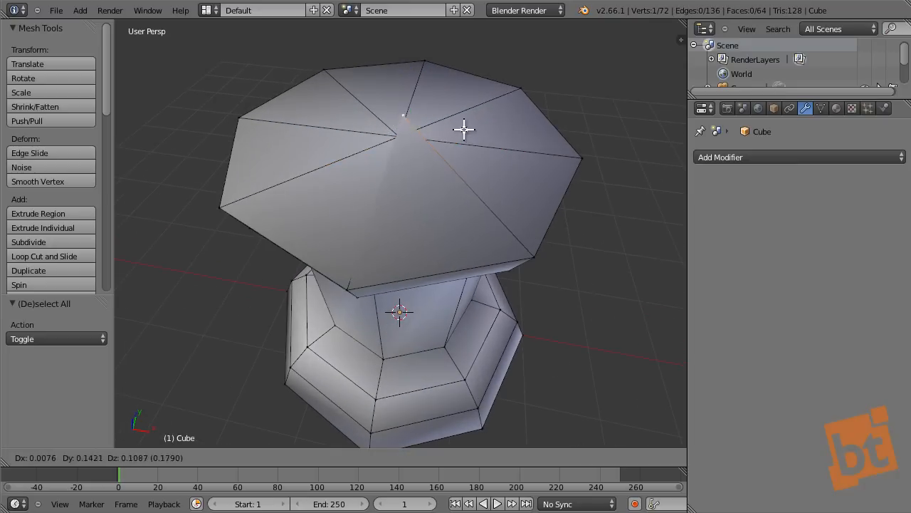
key("Escape")
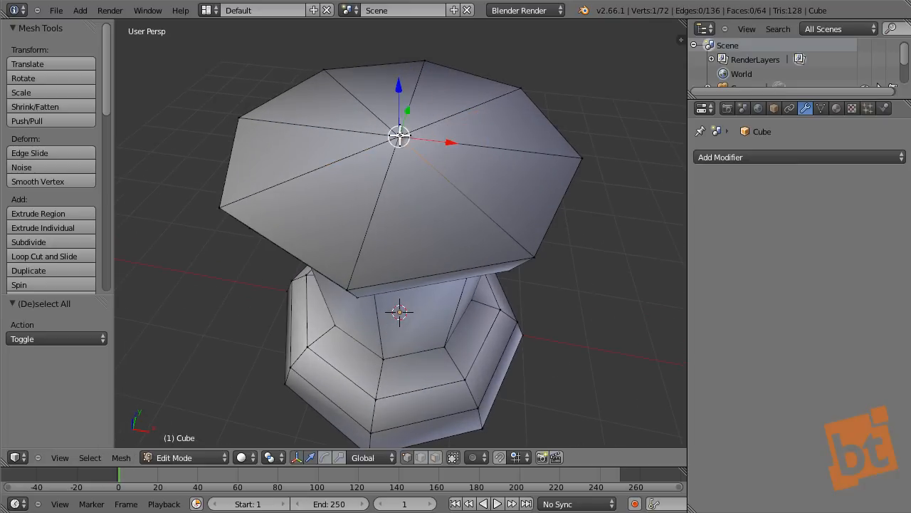
key("g")
left_click(433, 118)
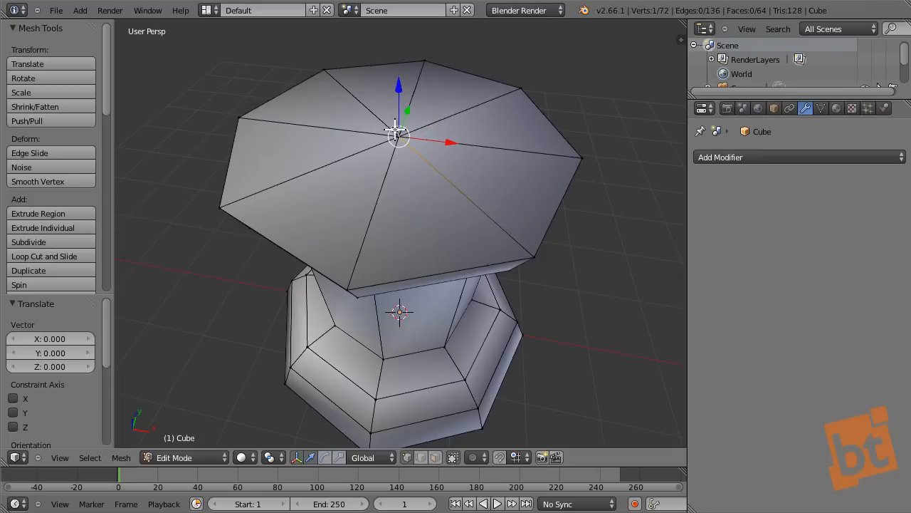
key("g")
key("Escape")
key("g")
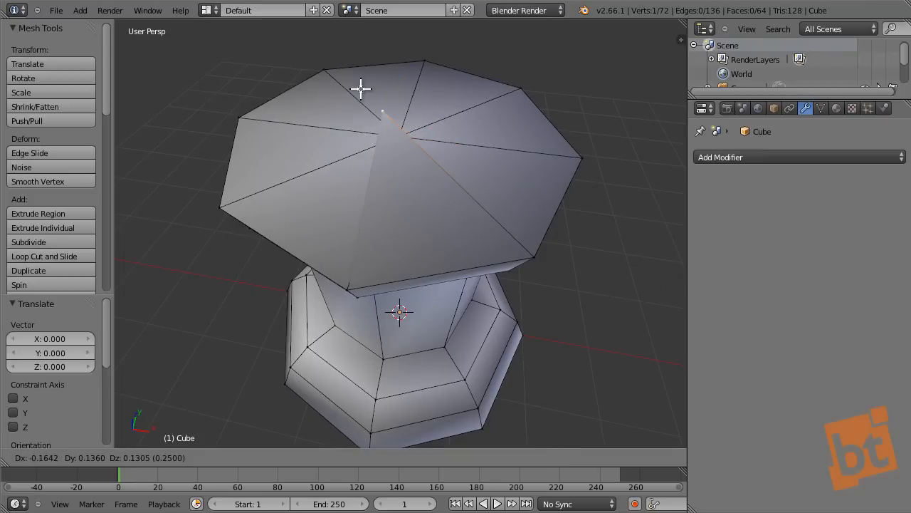
key("Escape")
key("g")
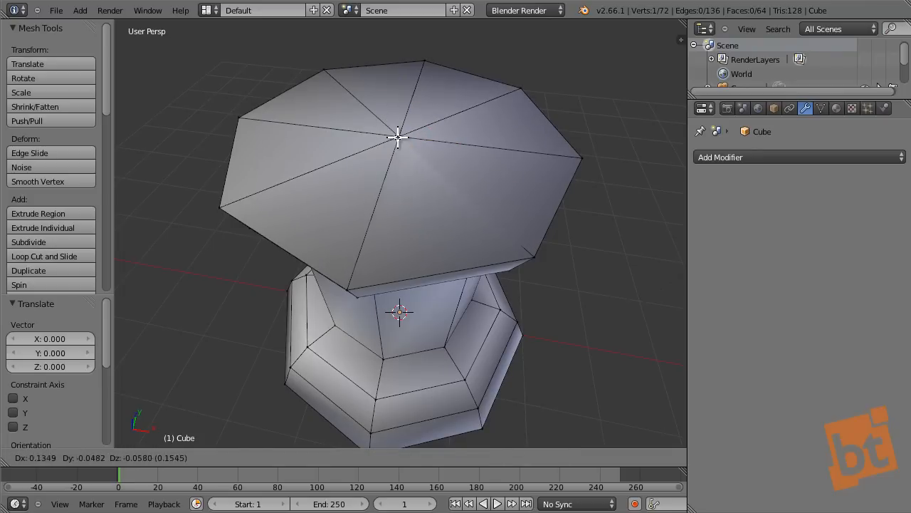
key("Escape")
- Select the whole mesh and remove its doubled vertices with a merge distance of 0.0001
key("a")
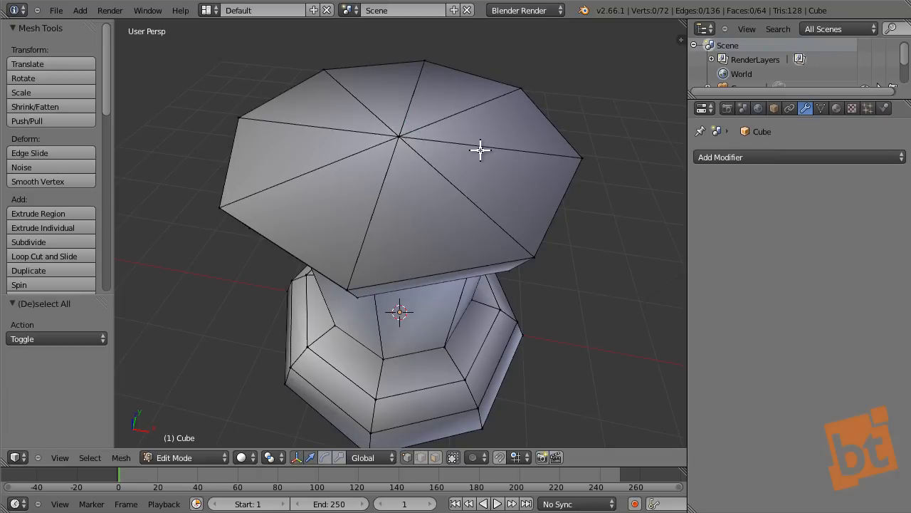
key("a")
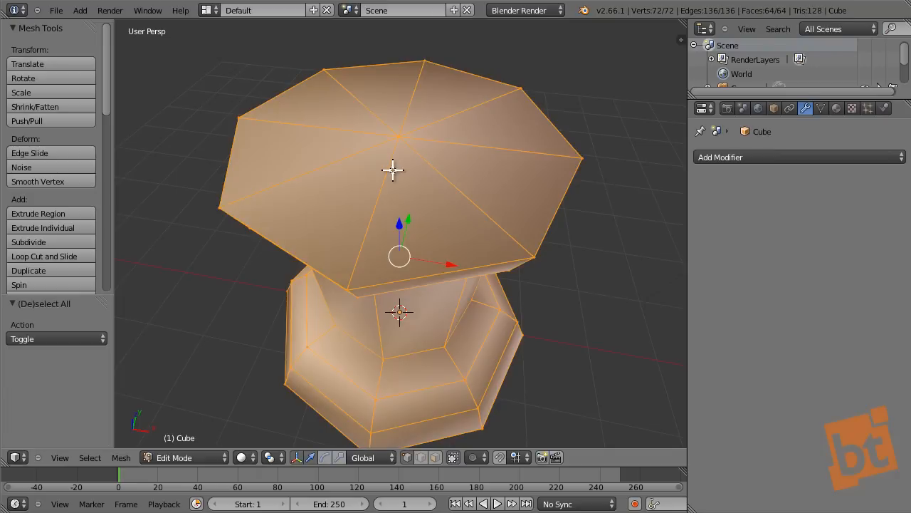
key("w")
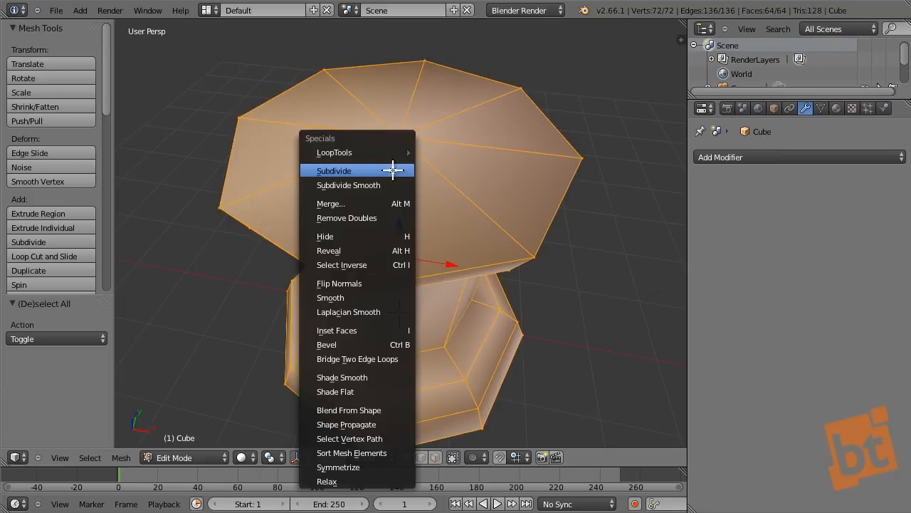
left_click(365, 218)
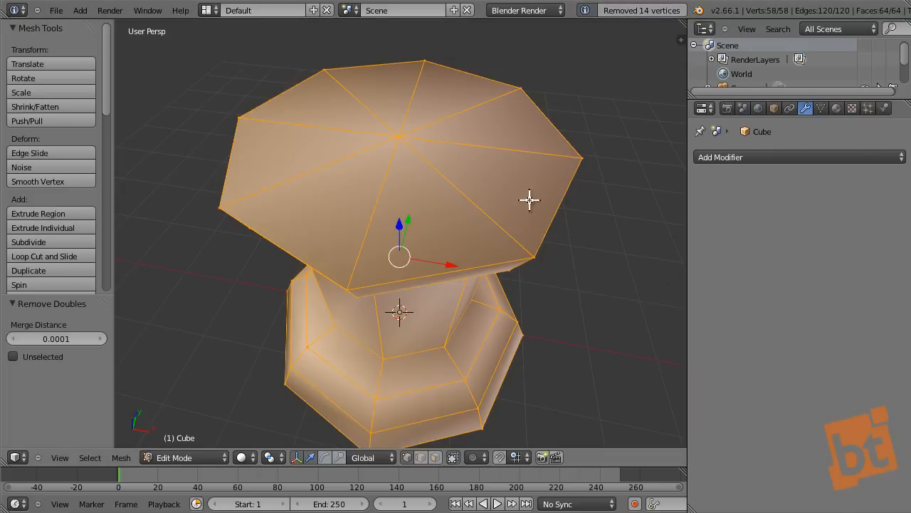
- Test-move the centre vertex of the bottom cap to check for overlapping duplicates, cancelling the move
middle_click_drag(529, 198, 506, 125)
scroll(401, 350, "down", 2)
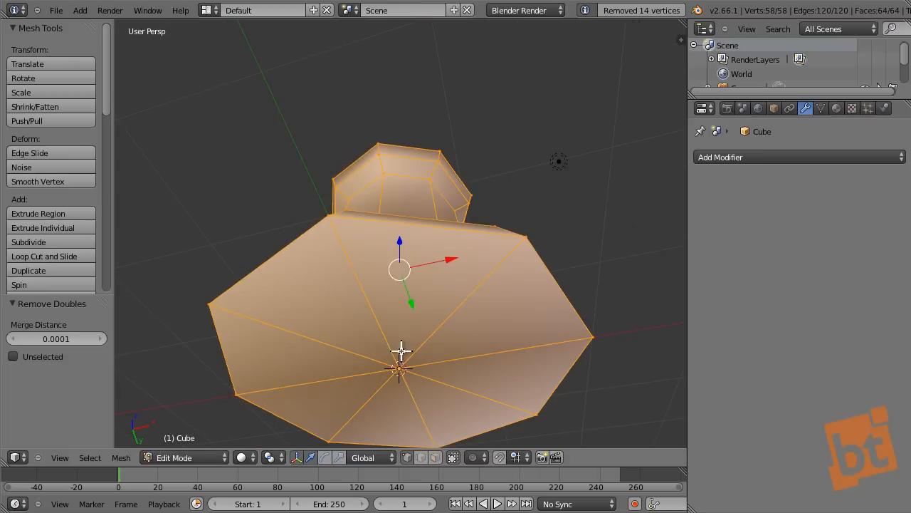
right_click(399, 368)
key("g")
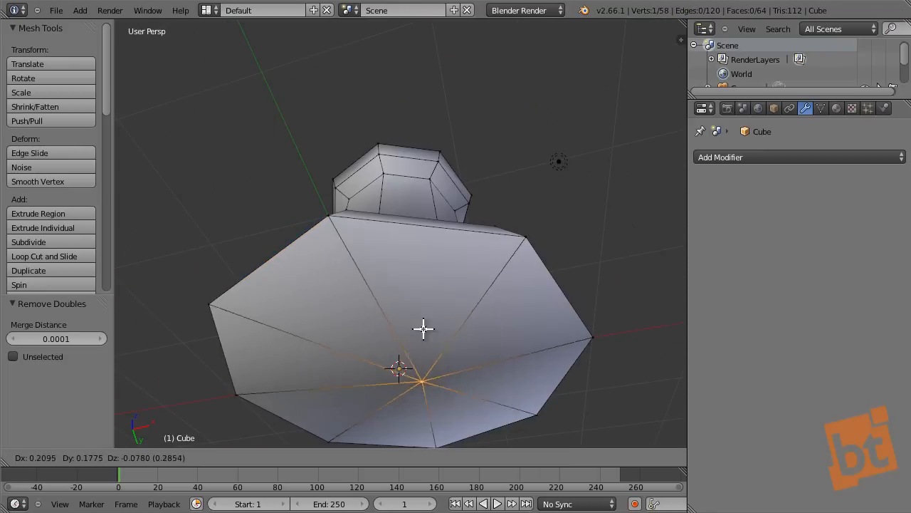
right_click(440, 361)
- Test-move the centre vertex of the top cap, cancel the move and deselect everything
middle_click_drag(474, 200, 444, 250)
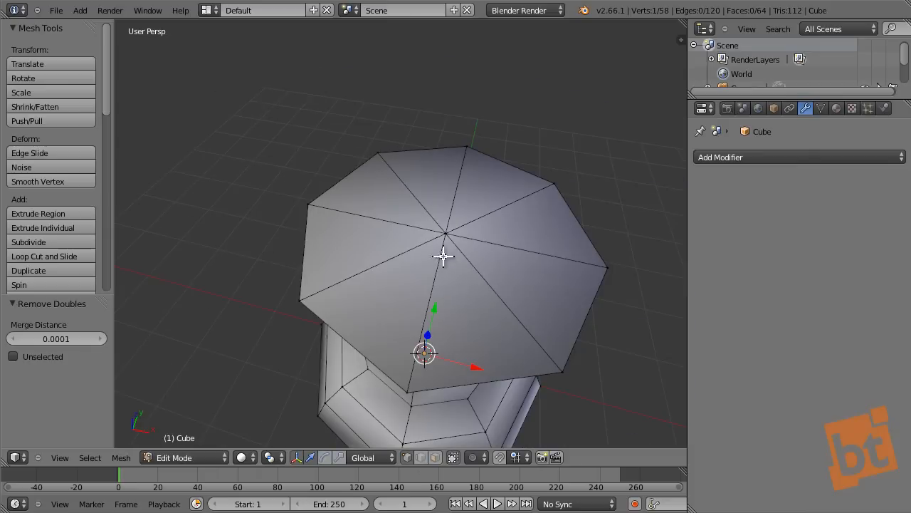
right_click(444, 230)
key("g")
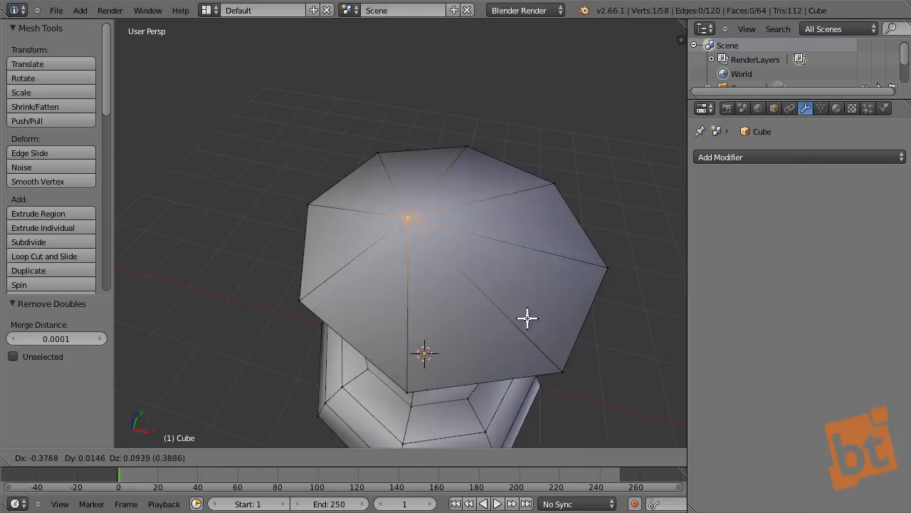
right_click(517, 330)
key("a")
middle_click_drag(517, 330, 505, 273)
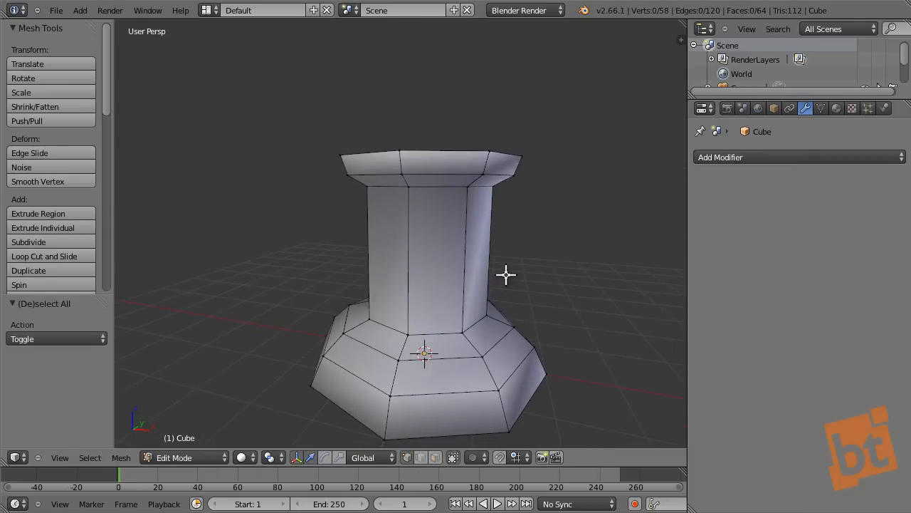
- Return to Object Mode and add a Subdivision Surface modifier with View subdivisions set to 2
key("Tab")
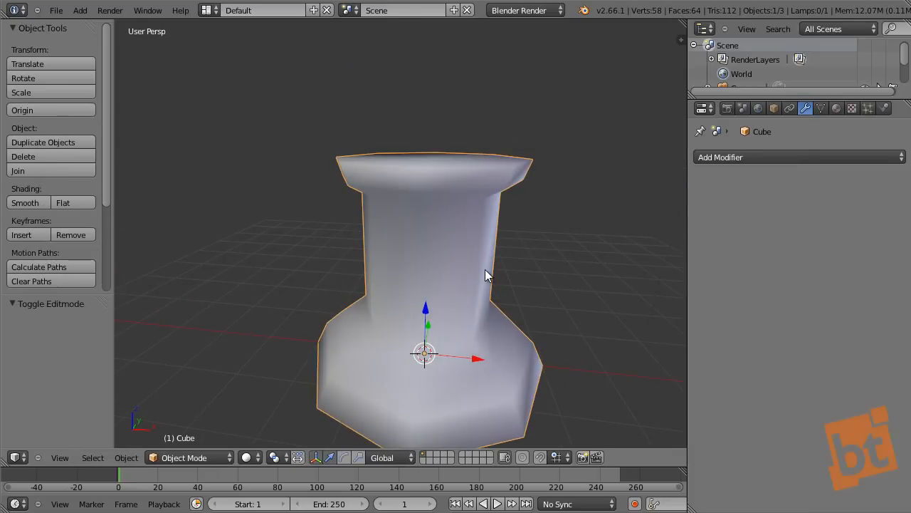
left_click(769, 157)
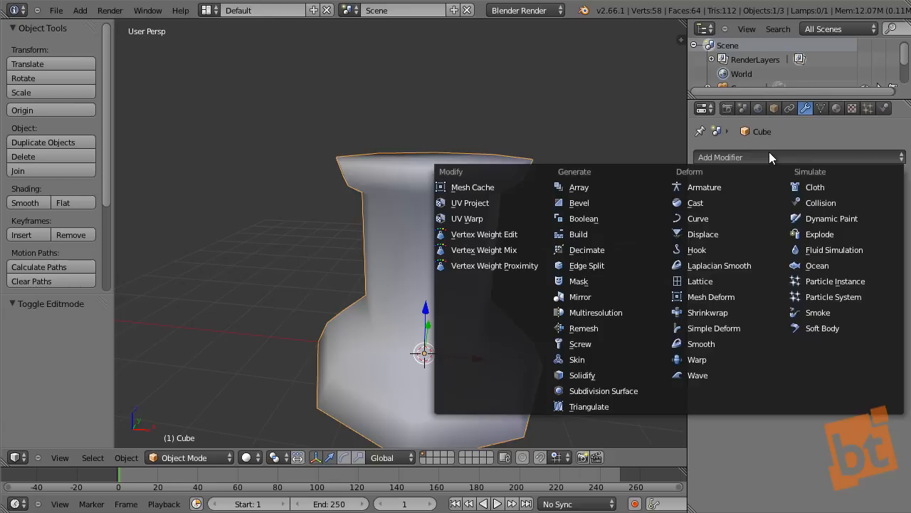
left_click(609, 391)
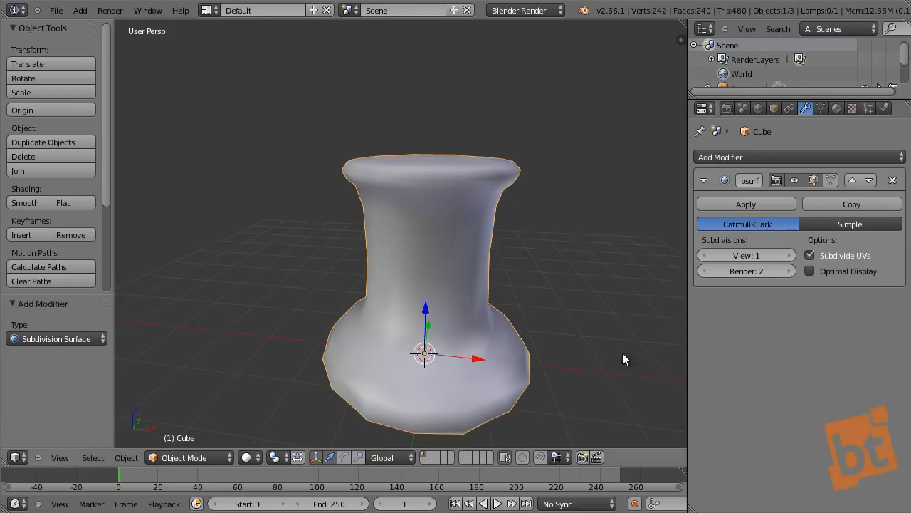
left_click(789, 255)
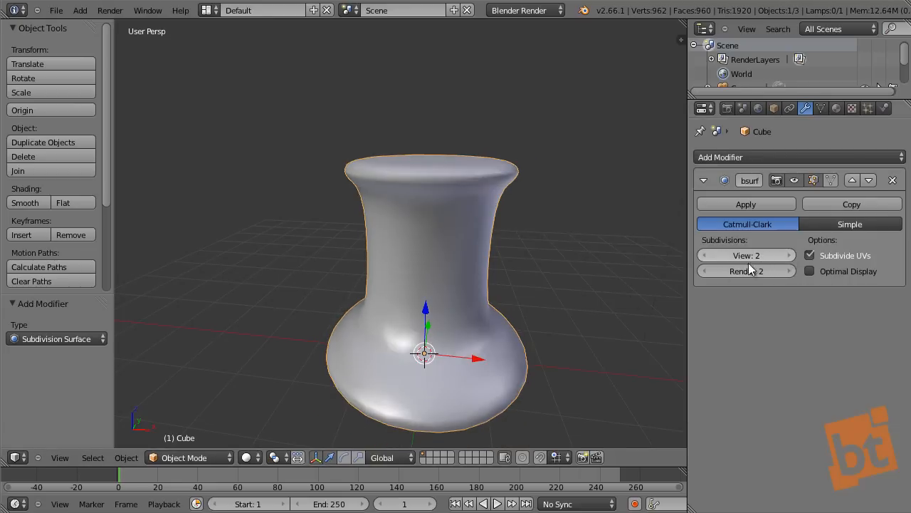
- Enter Edit Mode and add two evenly spaced loop cuts around the column, leaving nothing selected
middle_click_drag(499, 309, 514, 296)
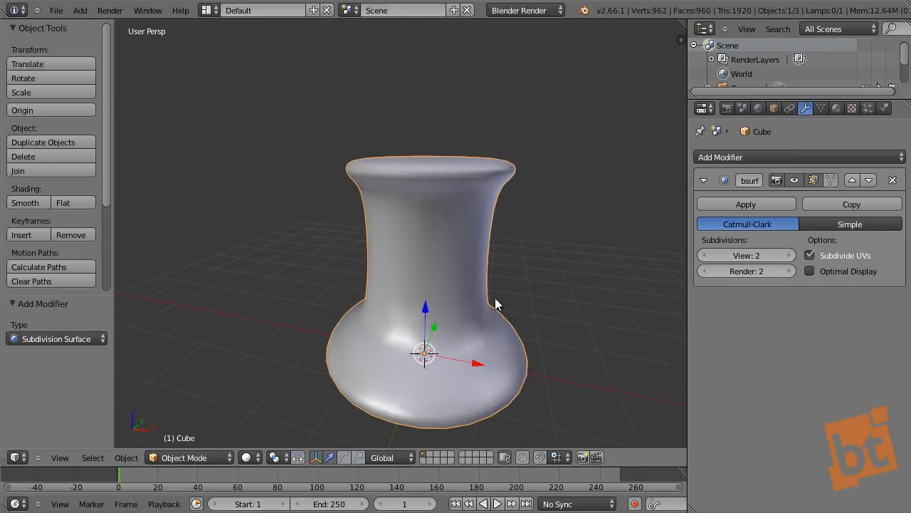
key("Tab")
mouse_move(496, 327)
middle_mouse_down()
mouse_move(507, 278)
mouse_move(494, 326)
middle_mouse_up()
scroll(494, 326, "up", 2)
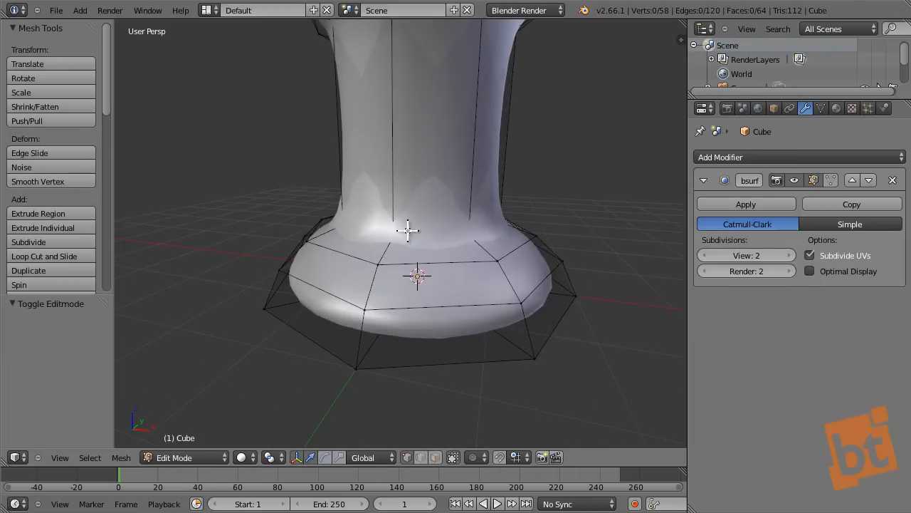
middle_click_drag(465, 192, 470, 220)
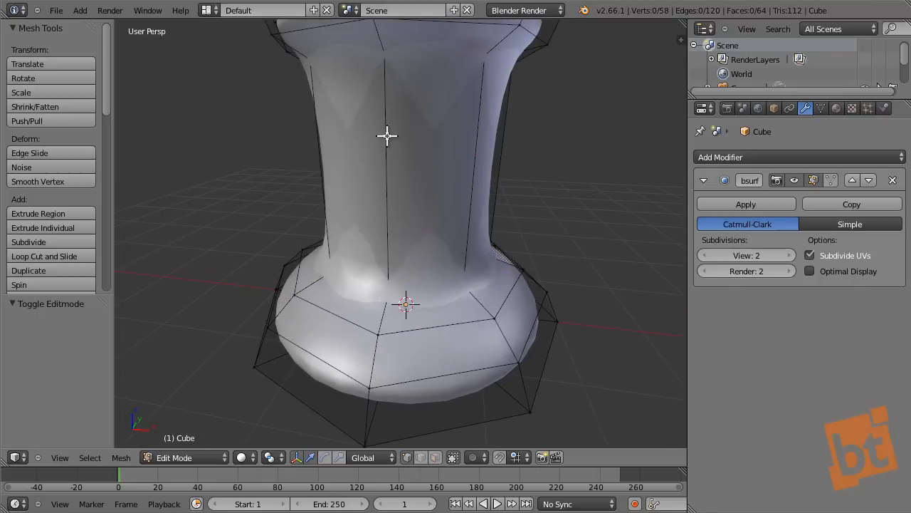
key("ctrl+r")
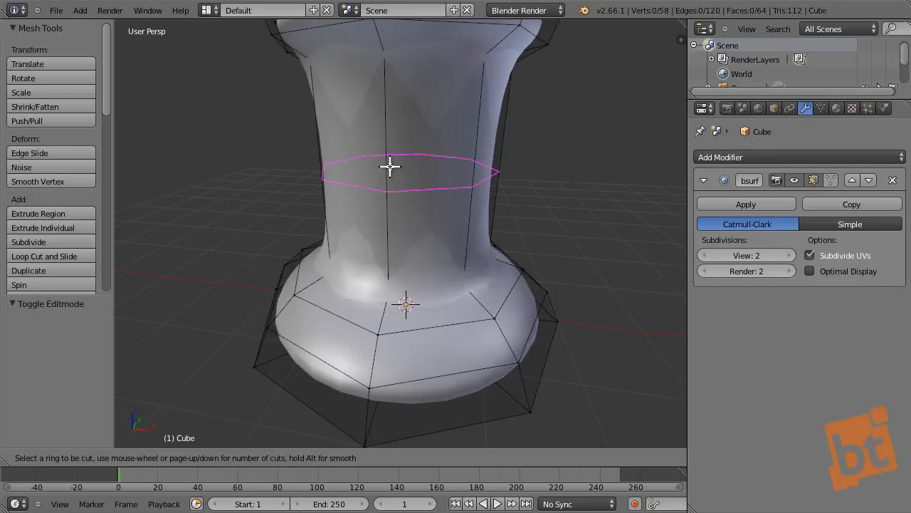
scroll(390, 166, "up", 1)
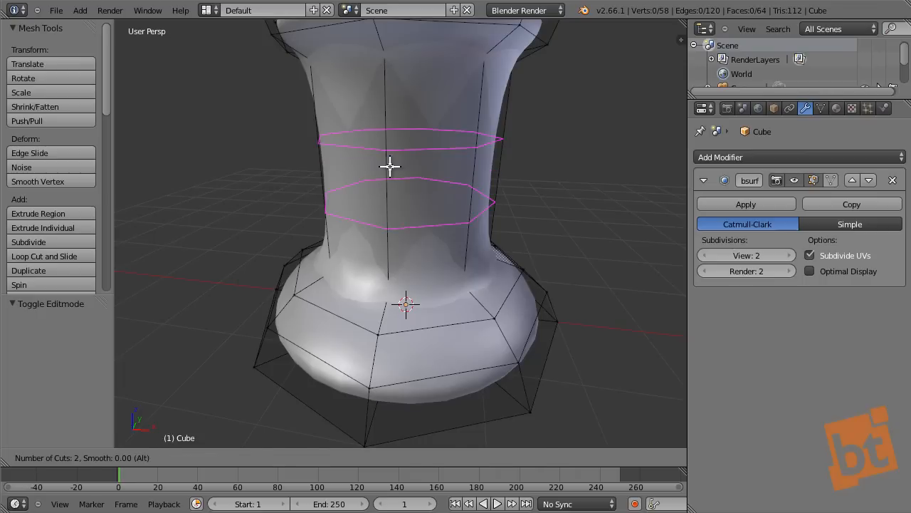
left_click(390, 166)
key("a")
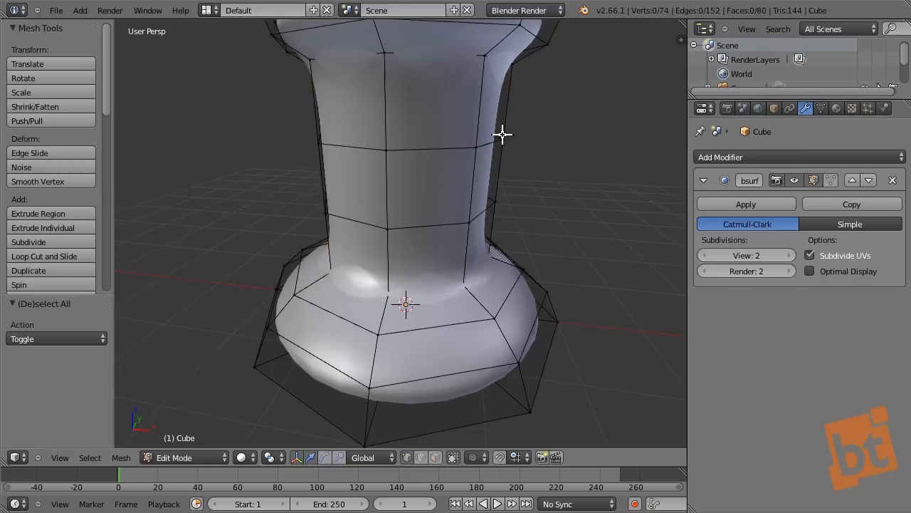
- Add one loop cut around the column's upper section and slide it up close beneath the top cap
scroll(468, 173, "down", 3)
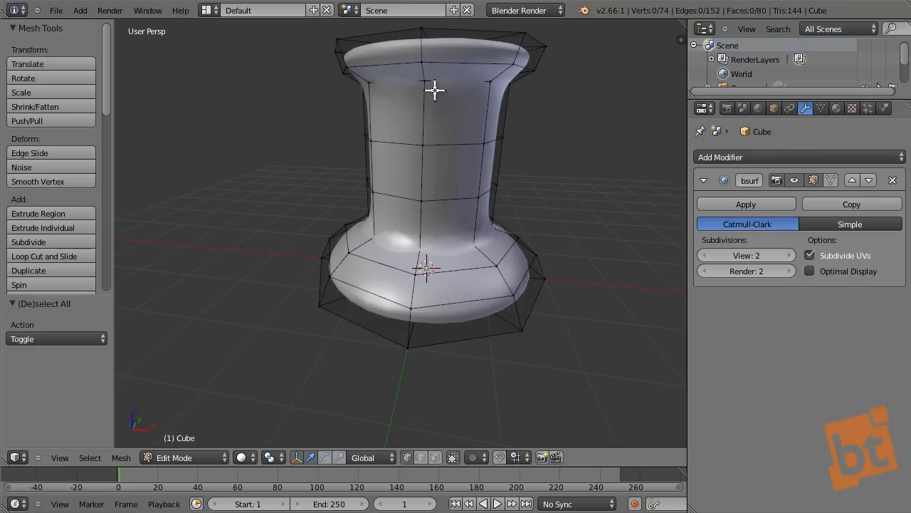
key("ctrl+r")
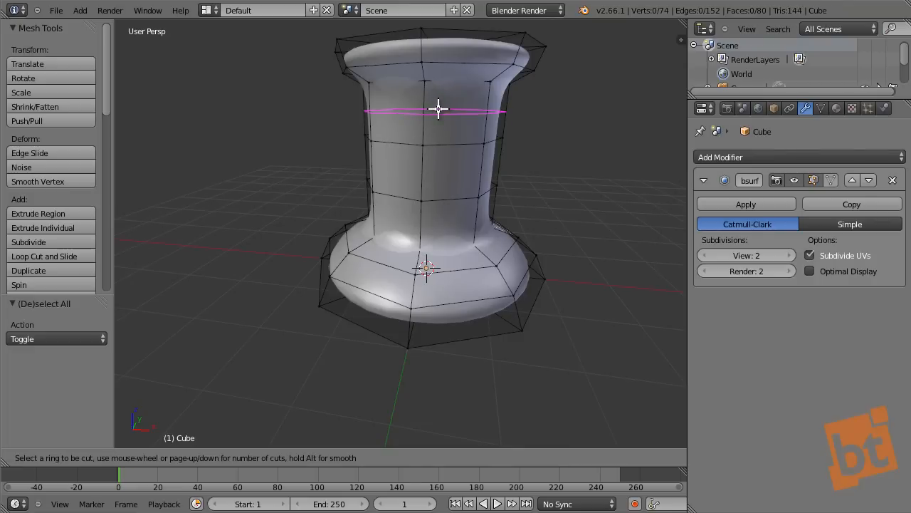
left_click(438, 109)
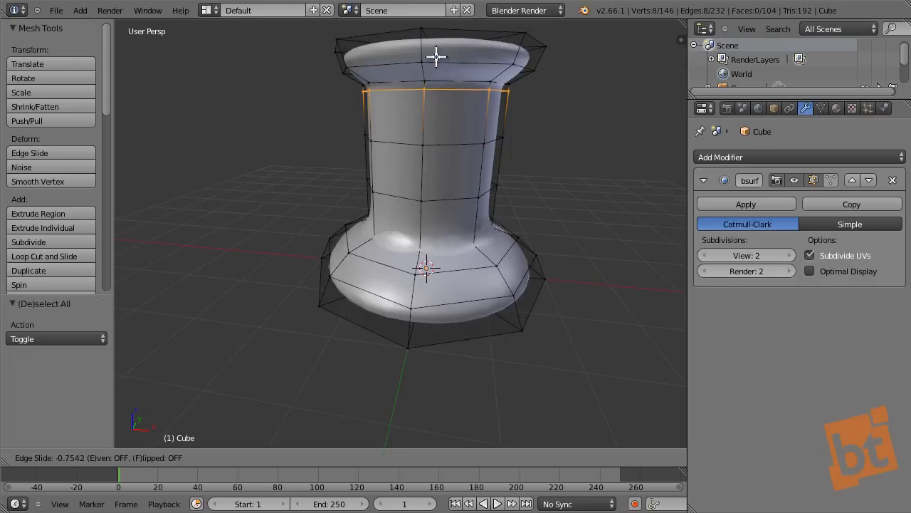
left_click(440, 425)
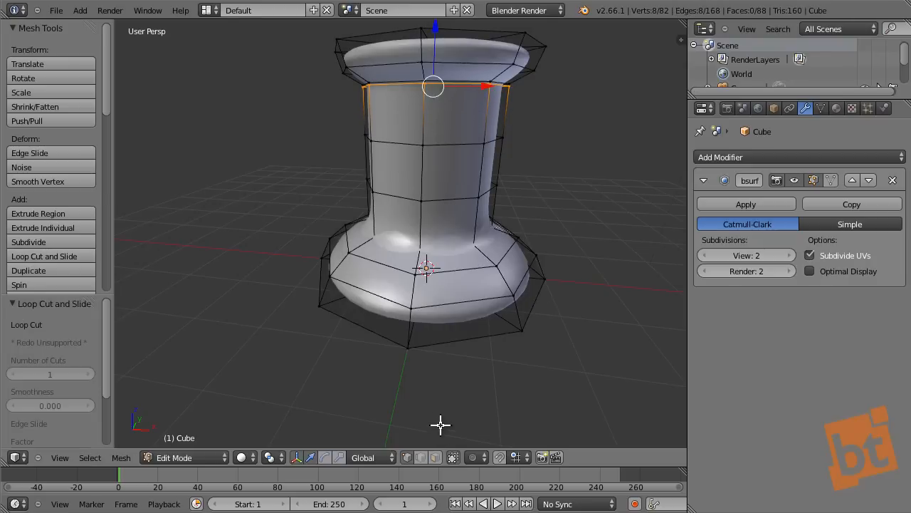
- Add a loop cut around the column's foot, slide it down against the base, and leave Edit Mode
scroll(452, 295, "up", 2)
key("ctrl+r")
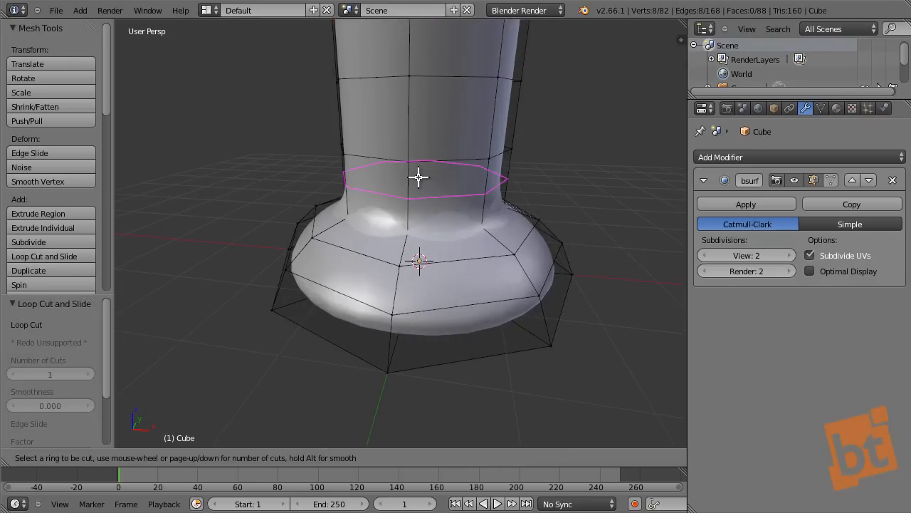
left_click(419, 177)
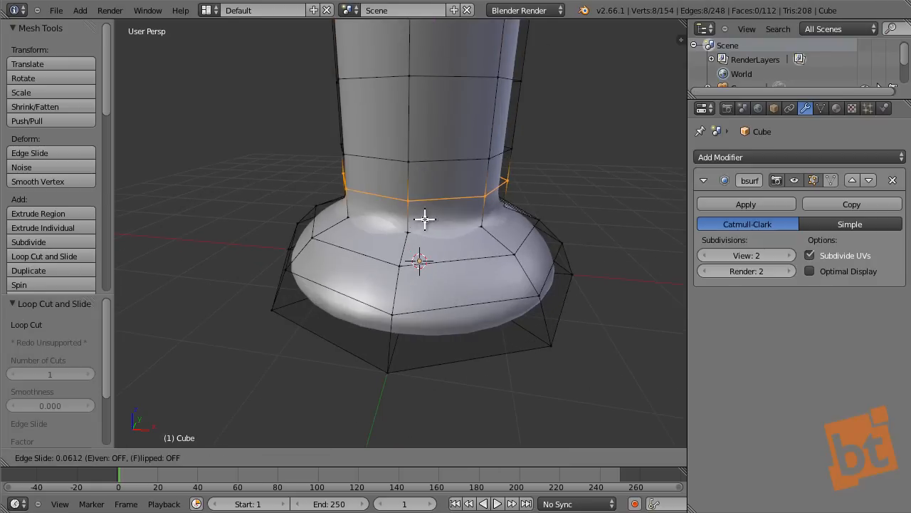
left_click(438, 38)
key("a")
middle_click_drag(520, 152, 452, 150)
key("Tab")
scroll(518, 171, "down", 4)
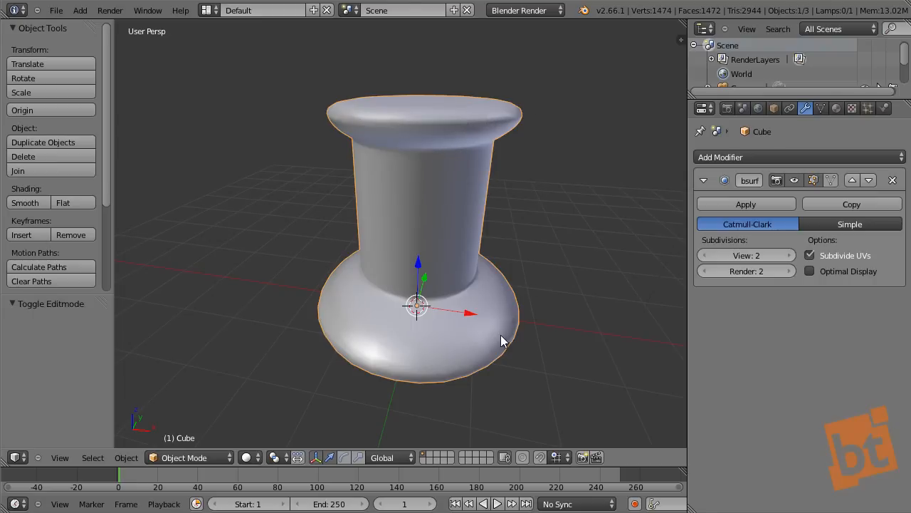
- Return to Edit Mode and try selecting whole edge loops around the top rim, neck and column
key("Tab")
scroll(439, 107, "up", 2)
key("ctrl+z")
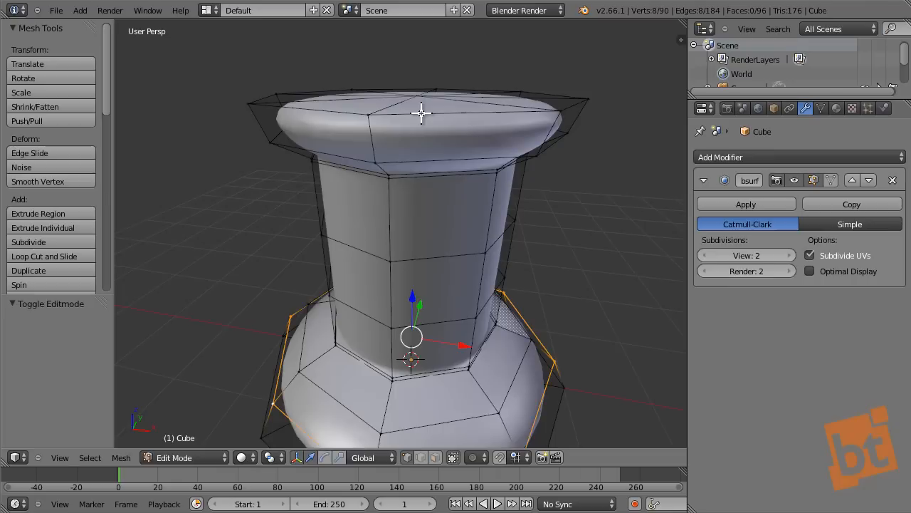
right_click(439, 109, "alt")
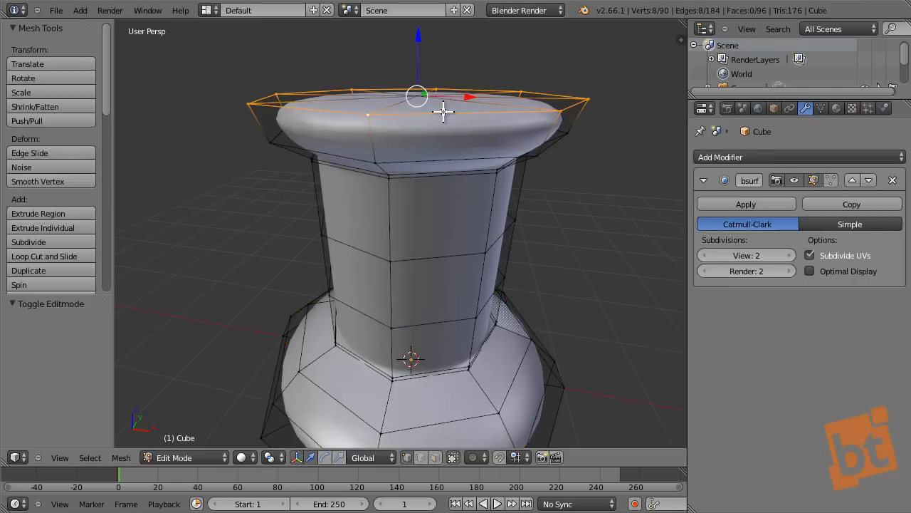
right_click(431, 165, "alt")
right_click(421, 252, "alt")
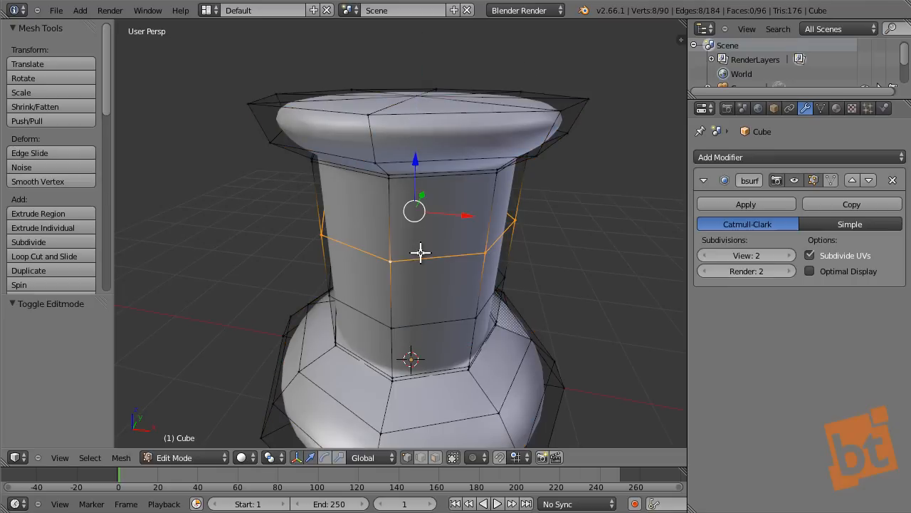
right_click(387, 211, "alt")
- Bevel the edge loop around the top cap's rim with an offset of about 0.022 and one segment
right_click(446, 113, "alt")
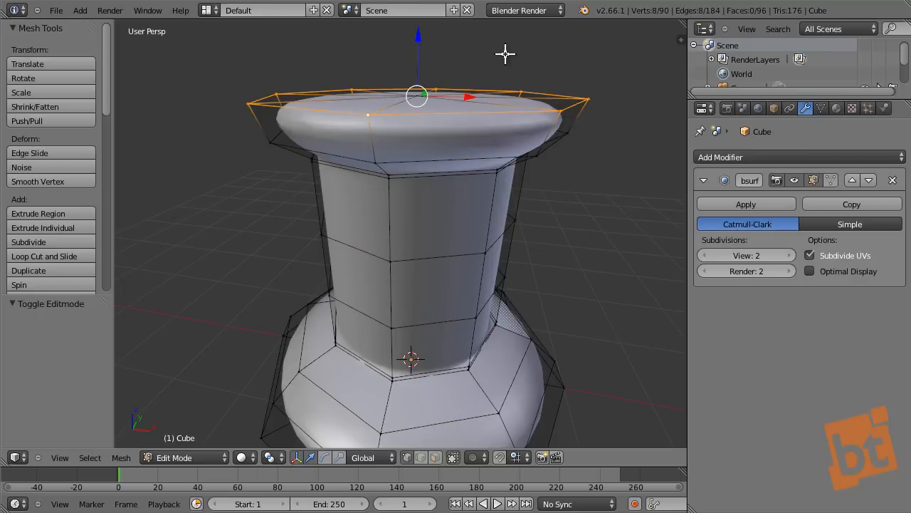
key("ctrl+b")
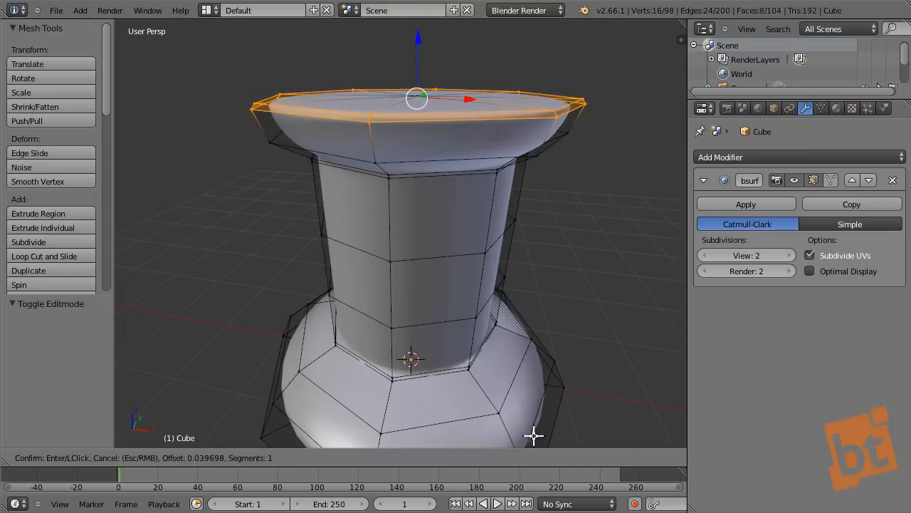
left_click(513, 439)
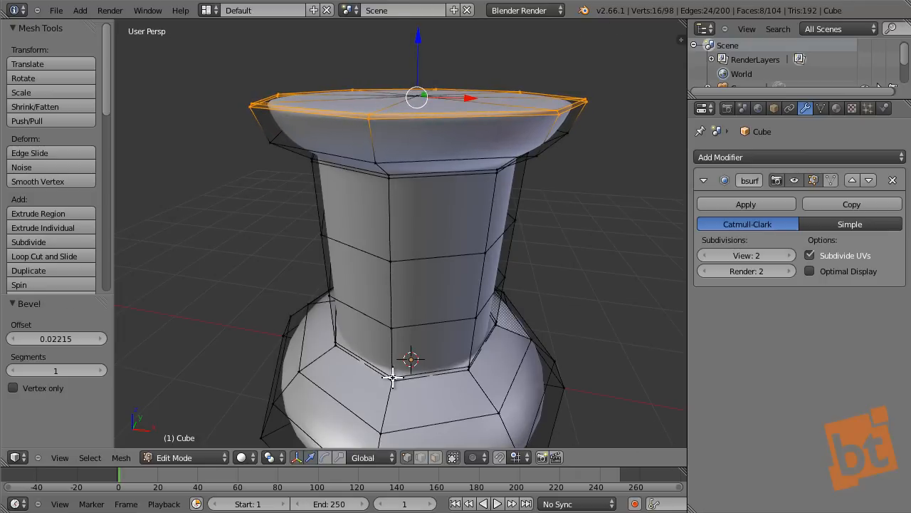
- Select the edge loop around the bottom of the base, bevel it slightly, and deselect everything
middle_click_drag(392, 378, 375, 258, "shift")
right_click(402, 271, "alt")
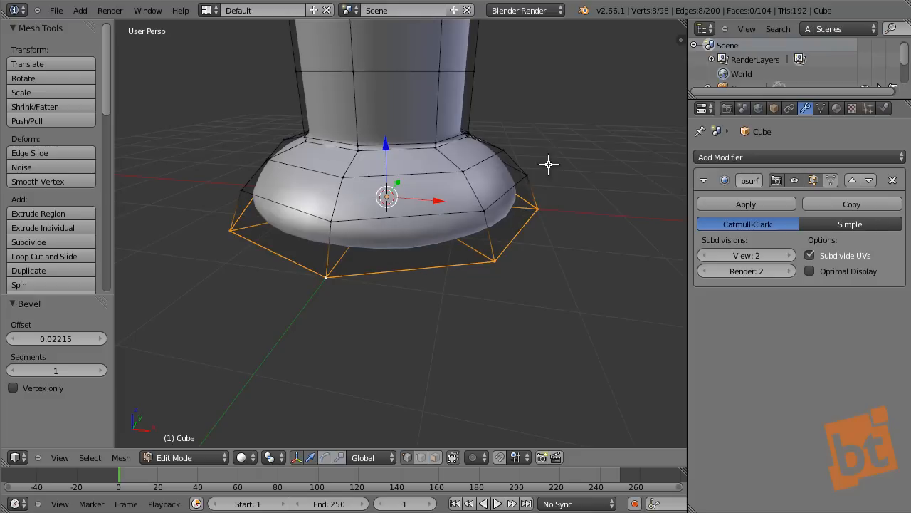
key("e")
middle_click_drag(424, 287, 427, 250)
middle_click_drag(433, 175, 429, 278)
scroll(429, 278, "down", 2)
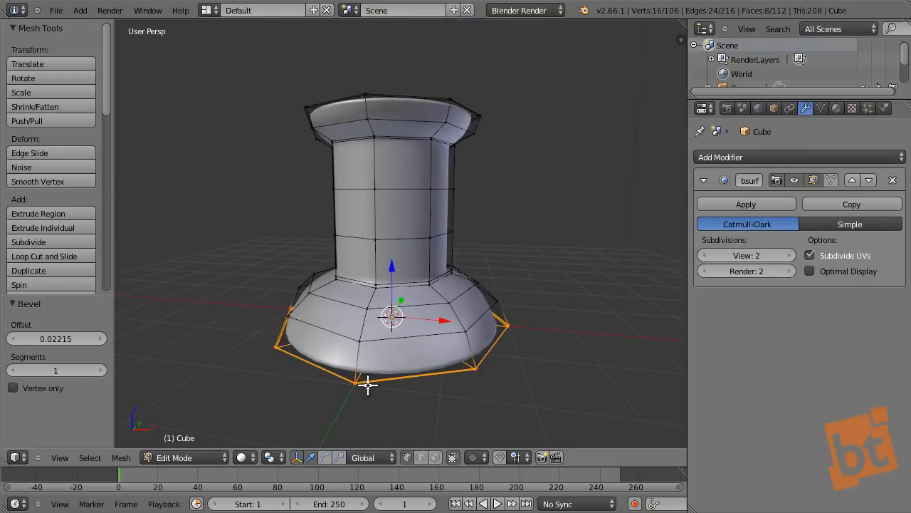
key("a")
- Leave Edit Mode and examine the smoothed model's sharpened rim and base edges
scroll(394, 378, "up", 2)
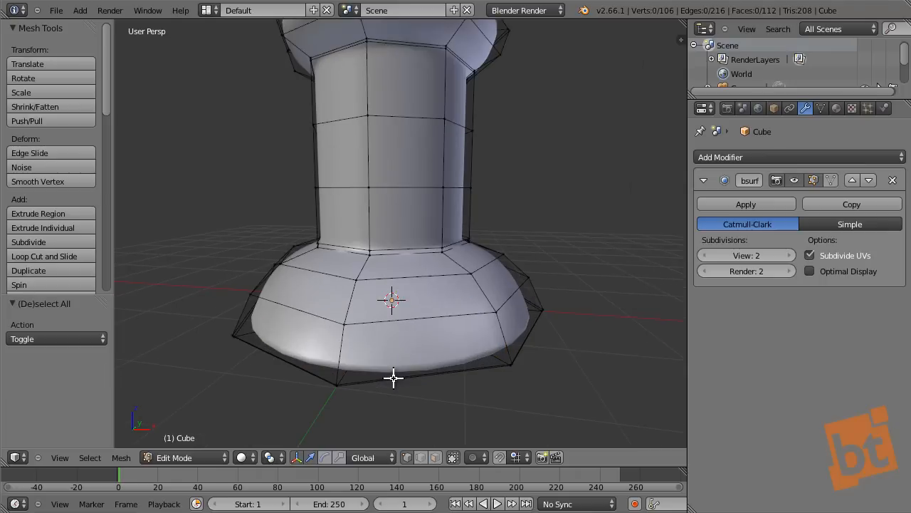
scroll(393, 378, "up", 2)
key("Tab")
middle_click_drag(453, 376, 458, 337)
scroll(452, 326, "down", 2)
scroll(458, 337, "down", 1)
mouse_move(469, 291)
middle_mouse_down()
mouse_move(475, 313)
mouse_move(511, 328)
mouse_move(438, 273)
mouse_move(486, 291)
middle_mouse_up()
scroll(470, 300, "down", 2)
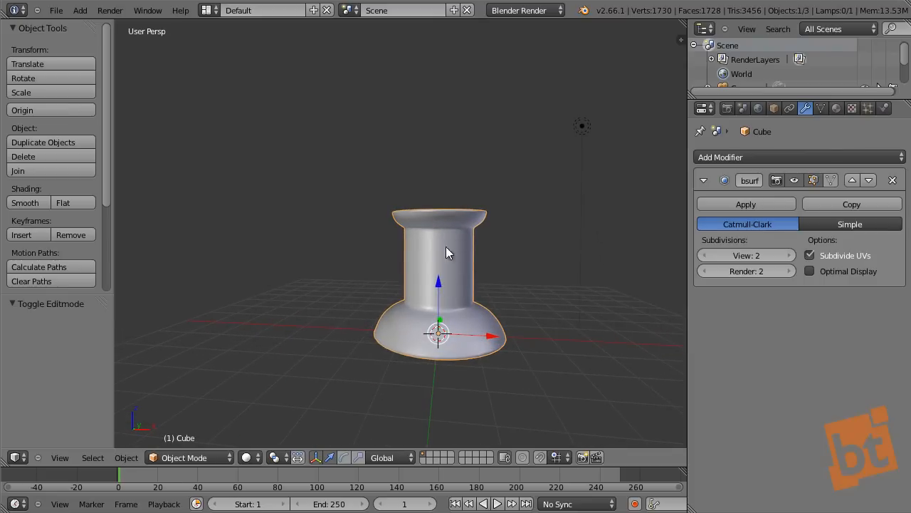
mouse_move(466, 305)
middle_mouse_down("shift")
mouse_move(429, 283)
mouse_move(433, 294)
middle_mouse_up("shift")
- Re-enter Edit Mode, lasso-select the geometry of the top cap, and clear the selection
key("Tab")
scroll(434, 253, "up", 3)
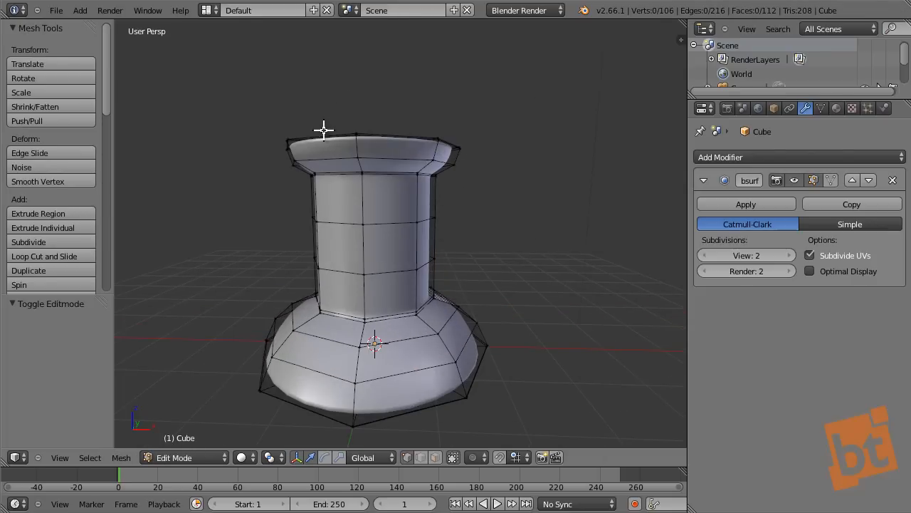
middle_click_drag(324, 130, 394, 114)
mouse_move(394, 77)
left_mouse_down("ctrl")
mouse_move(332, 189)
mouse_move(474, 185)
left_mouse_up("ctrl")
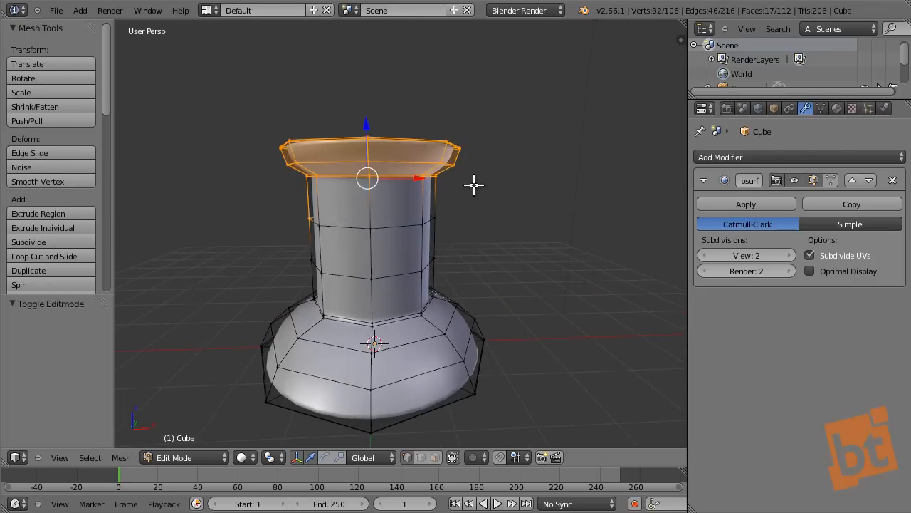
key("a")
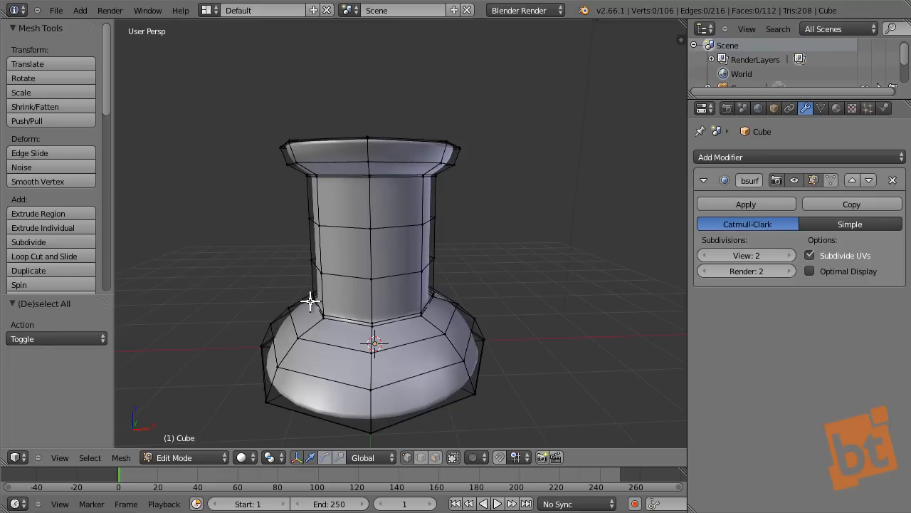
- Leave Edit Mode, add a Simple Deform modifier above the Subdivision Surface modifier, and collapse the latter's settings
key("Tab")
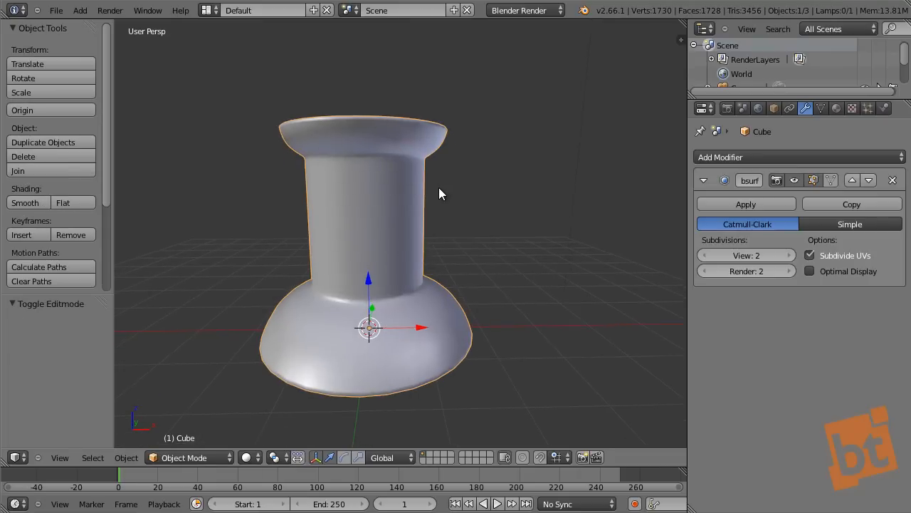
left_click(730, 157)
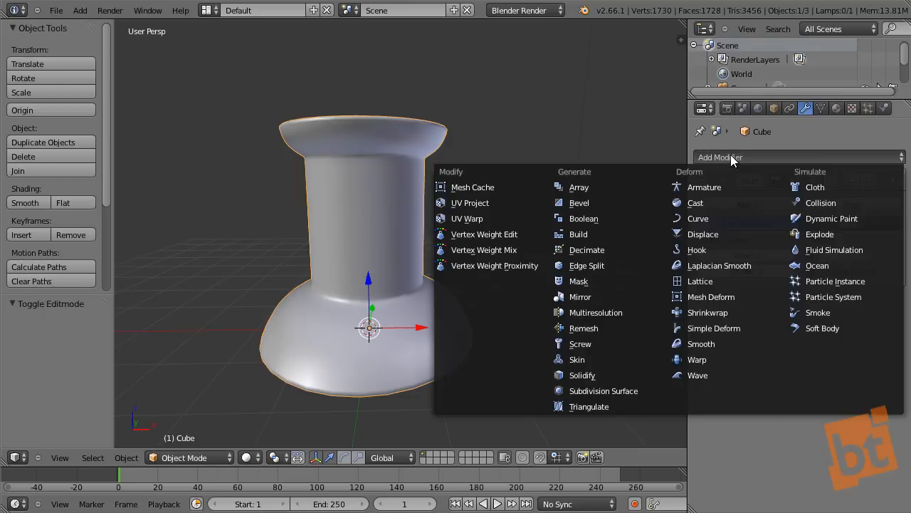
left_click(711, 326)
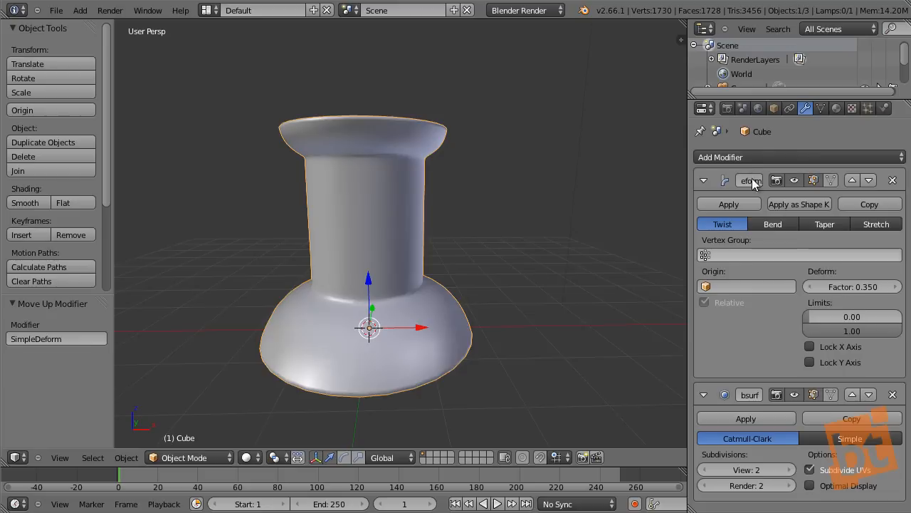
left_click(704, 396)
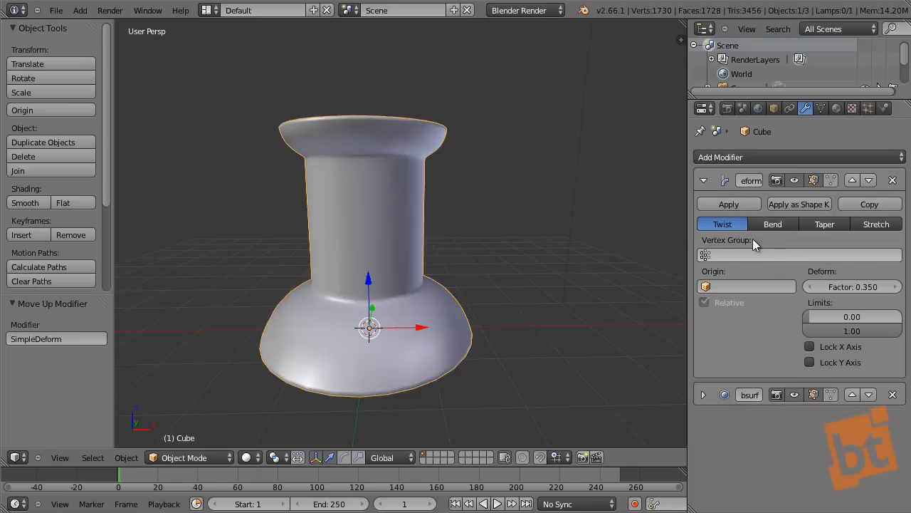
- In wireframe view, hide the Subdivision Surface effect in the viewport and set the Simple Deform twist factor to -0.810
key("z")
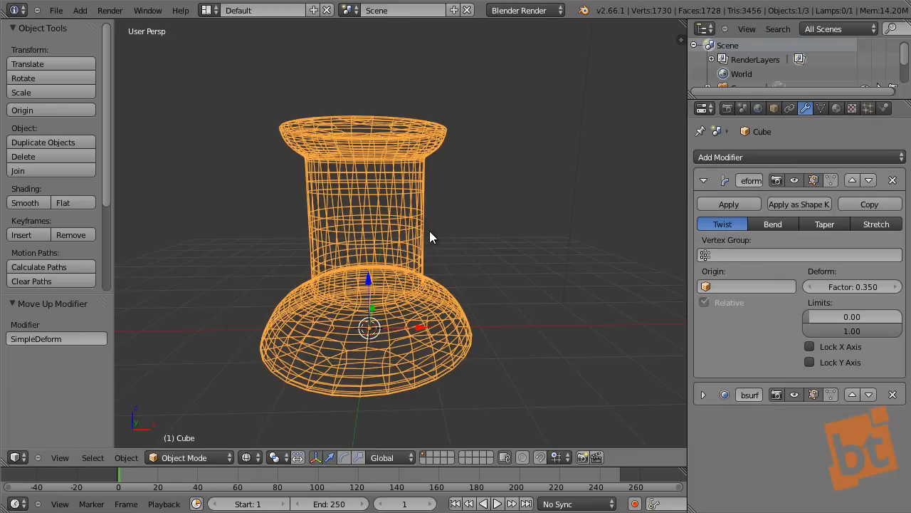
middle_click_drag(430, 231, 419, 255)
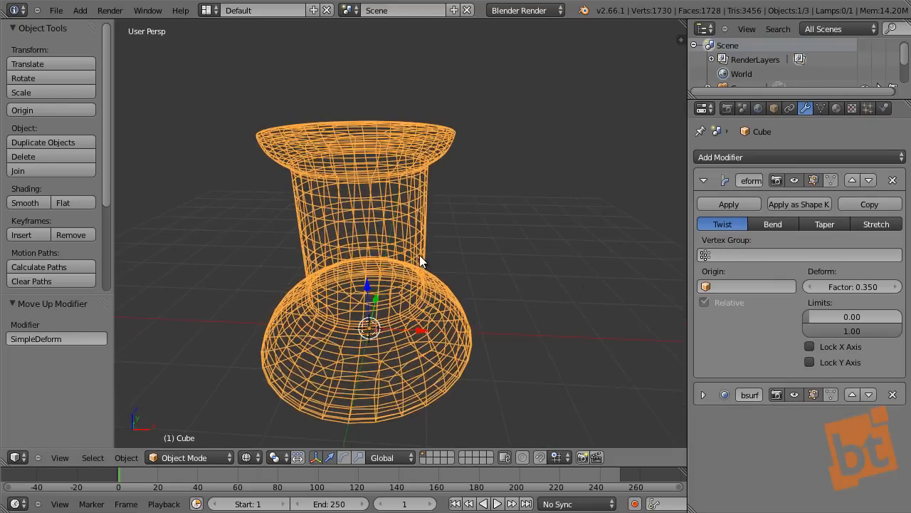
left_click(794, 393)
middle_click_drag(400, 289, 410, 267)
mouse_move(849, 290)
left_mouse_down()
mouse_move(731, 295)
mouse_move(779, 302)
mouse_move(832, 284)
left_mouse_up()
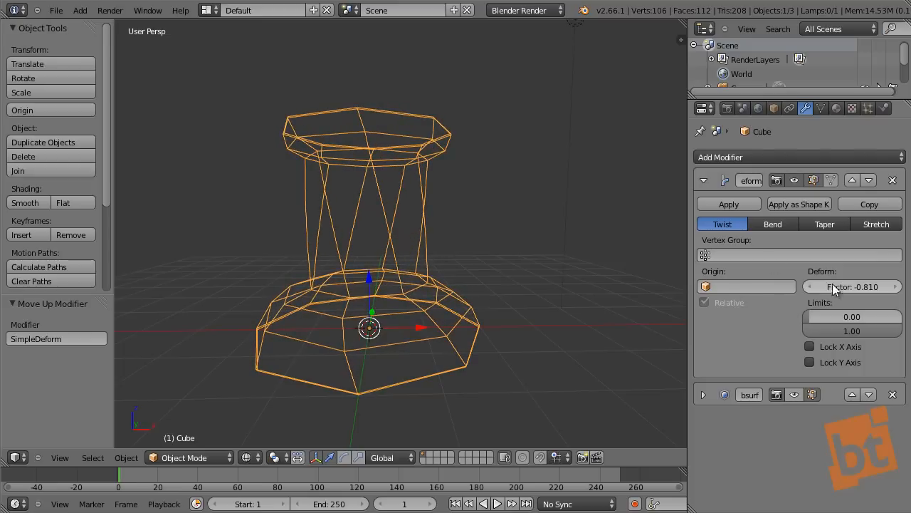
- Enter Edit Mode, return to solid shading, and select a single vertex on the top cap's rim
key("Tab")
right_click(371, 199)
middle_click_drag(377, 238, 413, 266)
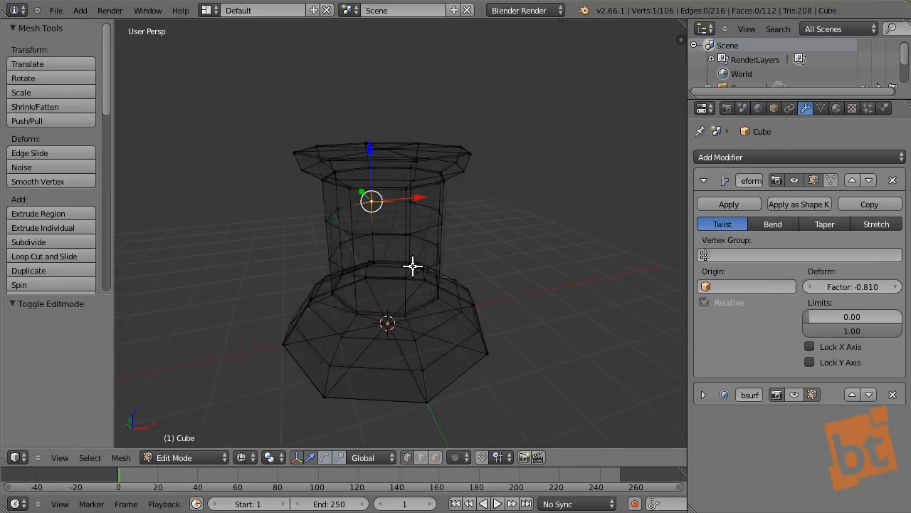
key("z")
right_click(406, 190)
right_click(415, 180)
right_click(419, 160)
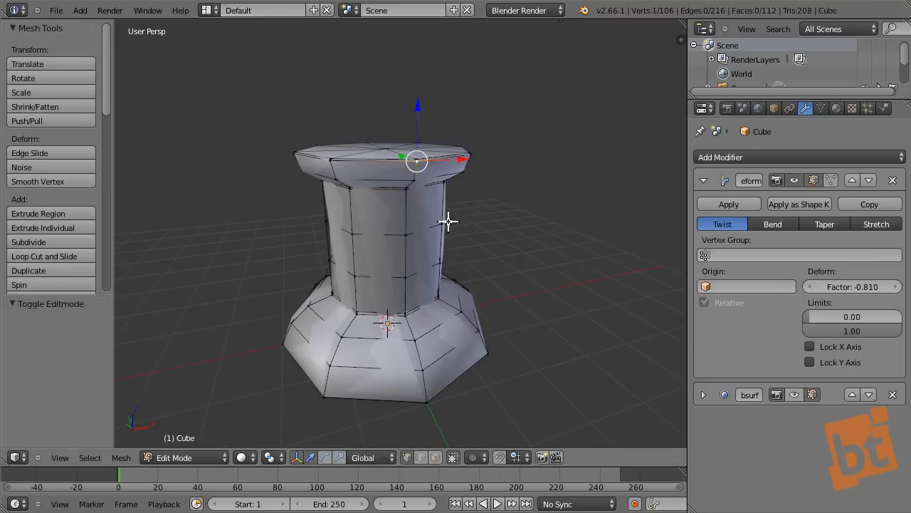
middle_click_drag(548, 319, 516, 294)
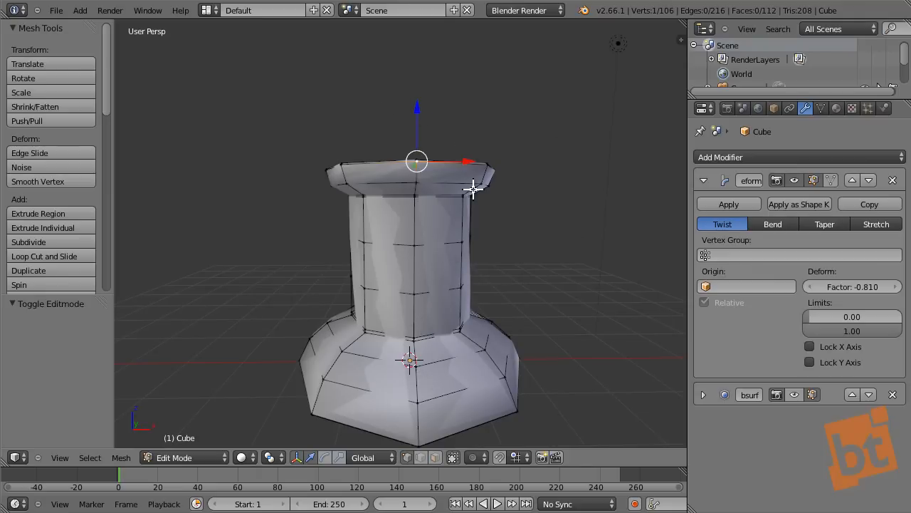
- Select the lower edge loop of the shaft and switch to the upper one before leaving Edit Mode
right_click(414, 292)
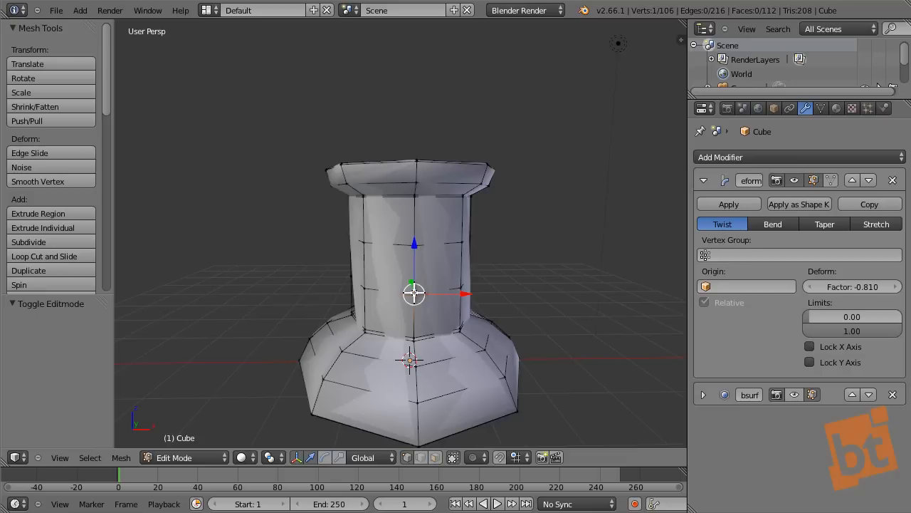
middle_click_drag(537, 293, 510, 293)
right_click(440, 295, "alt")
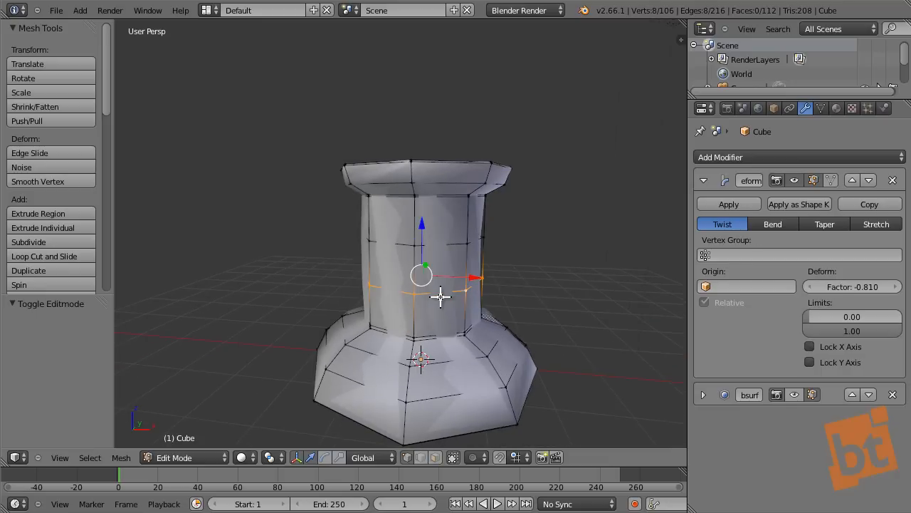
right_click(433, 247, "alt")
key("Tab")
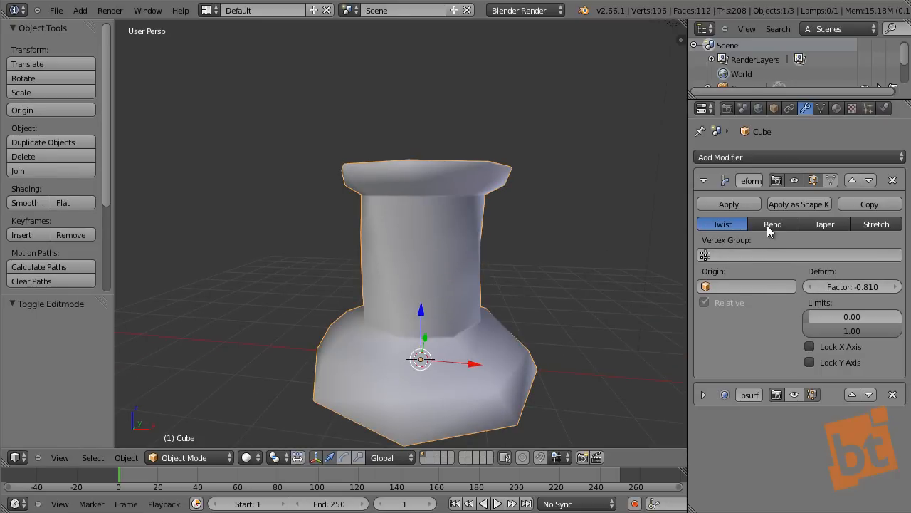
- Switch the Simple Deform modifier to Taper and reset its factor to 0
left_click(826, 225)
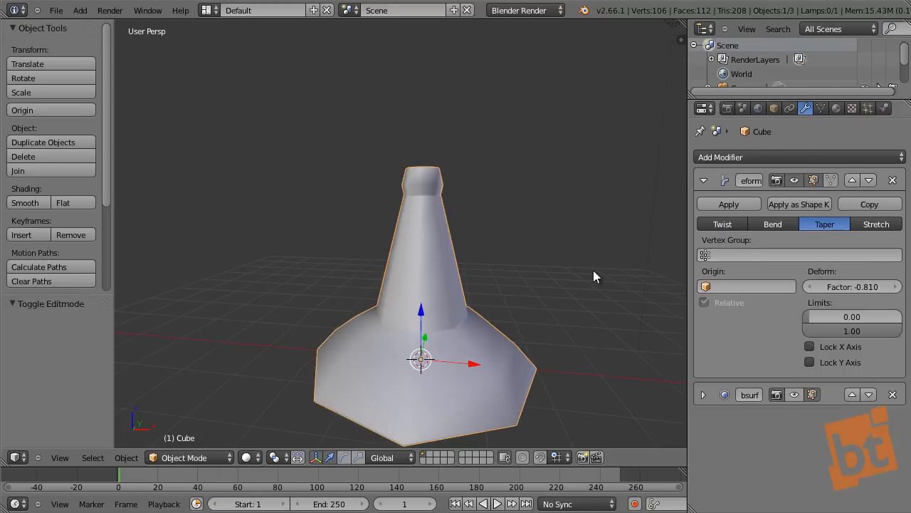
middle_click_drag(593, 270, 487, 288)
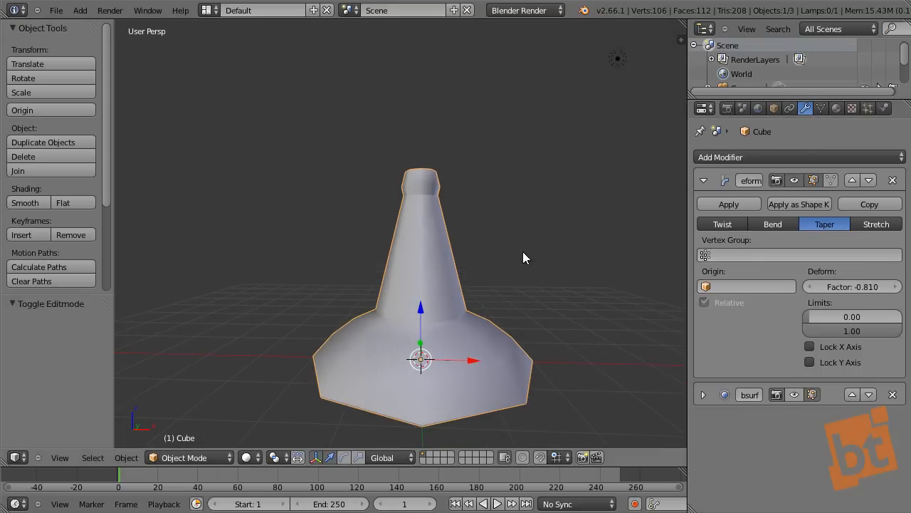
left_click_drag(838, 286, 2, 295)
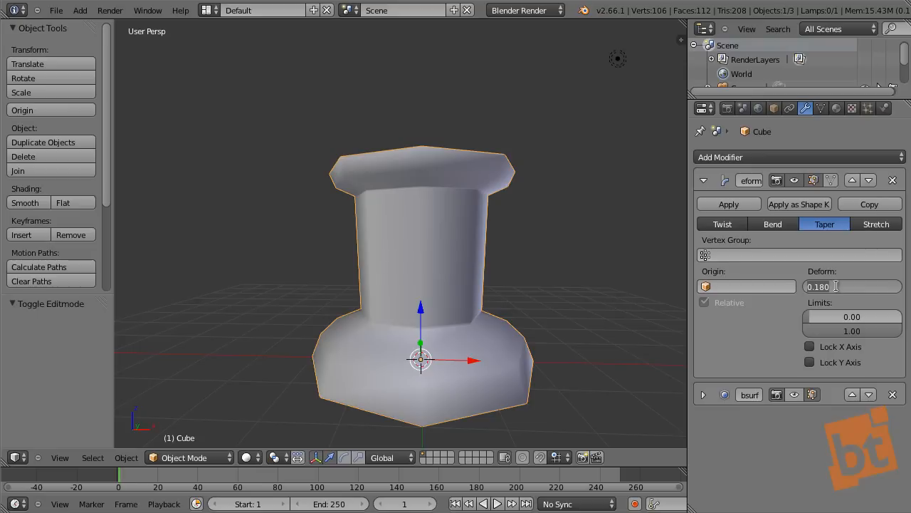
type("0")
key("Return")
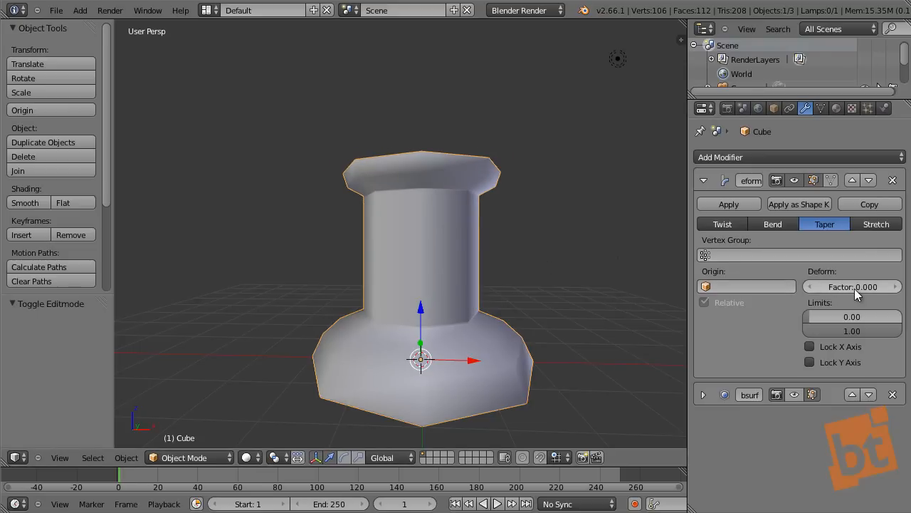
- Set the taper factor to -0.204, examine the narrowed shape, and deselect the model
left_click_drag(853, 286, 711, 308)
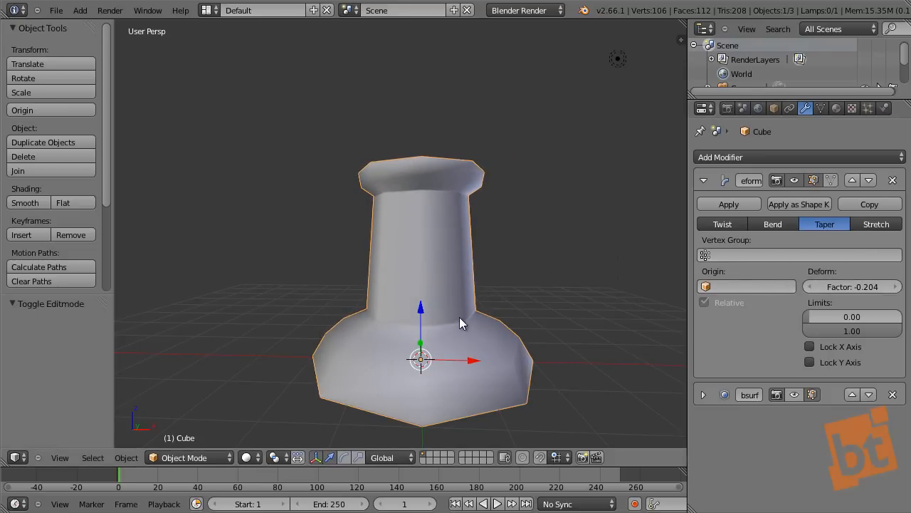
middle_click_drag(459, 317, 468, 308)
scroll(468, 308, "down", 1)
middle_click_drag(418, 230, 474, 242)
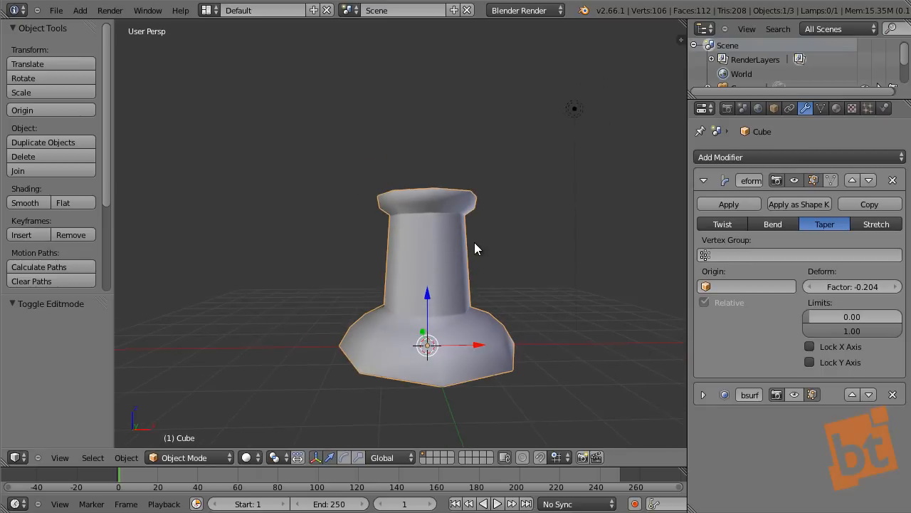
key("a")
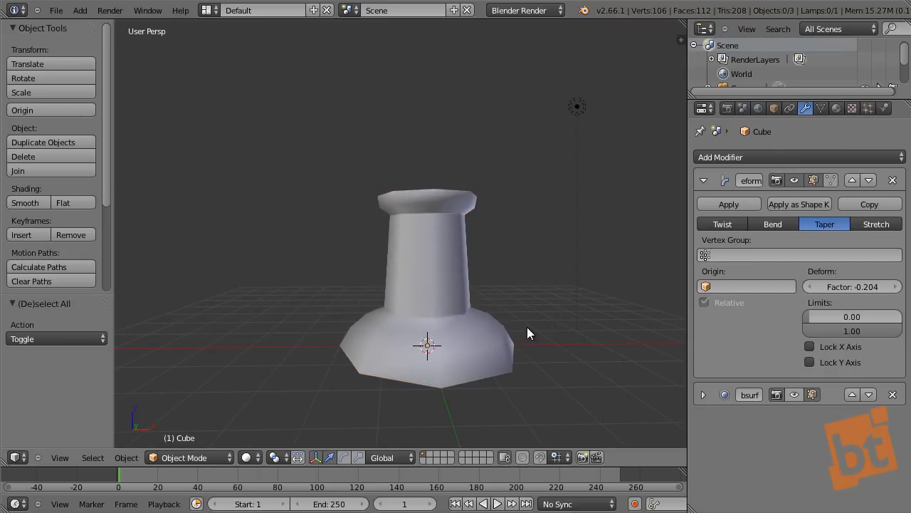
- Collapse the first Simple Deform modifier, add a second one, and move it above the Subdivision Surface modifier
left_click(704, 182)
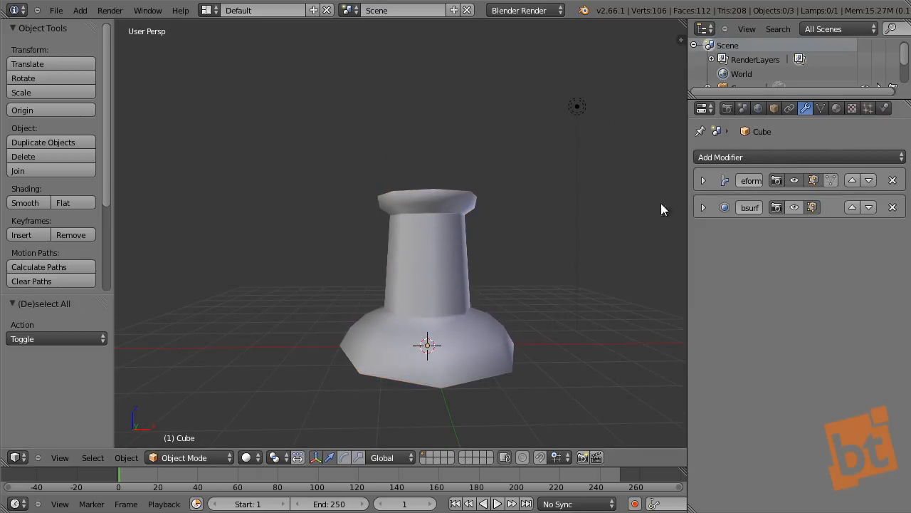
left_click(758, 157)
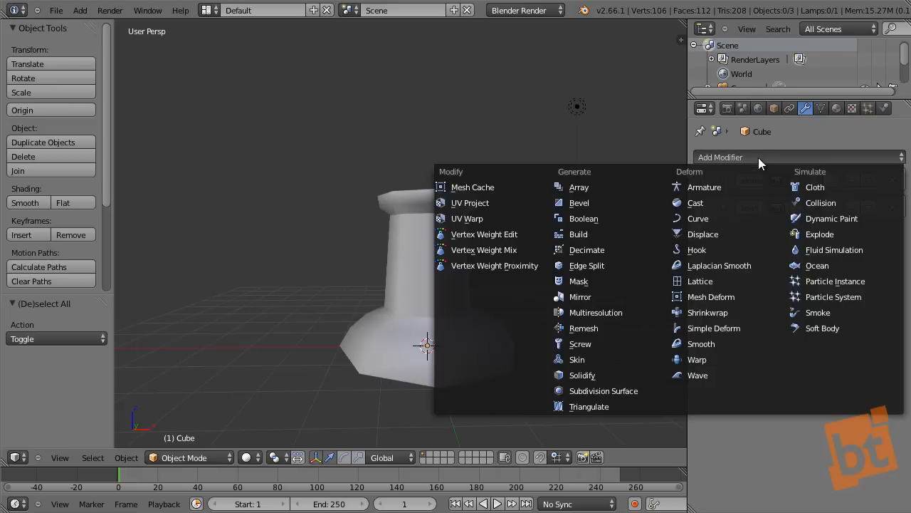
left_click(725, 326)
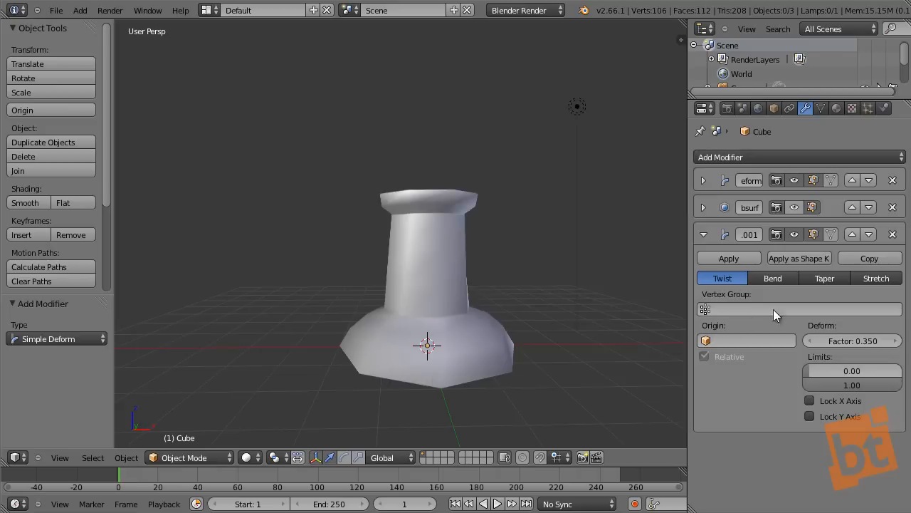
left_click(853, 234)
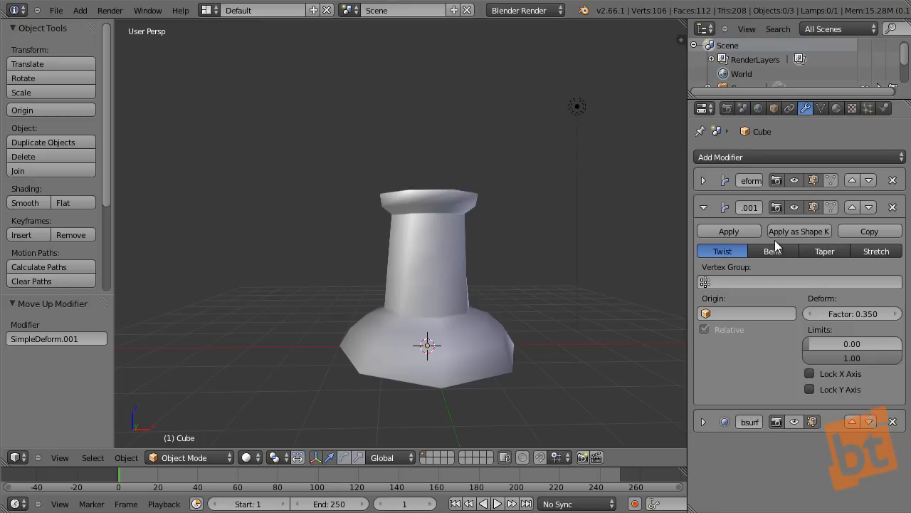
- Switch the second Simple Deform modifier to Stretch and set its factor to 0.155
left_click(876, 250)
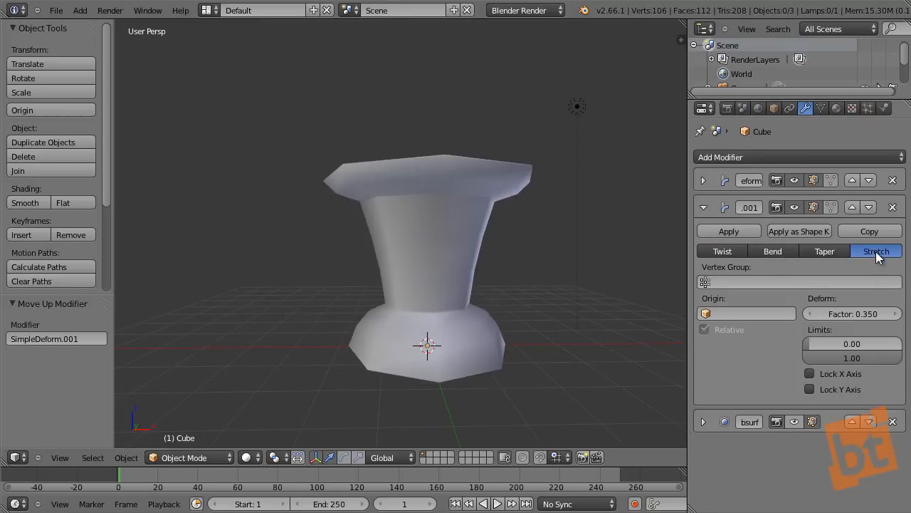
left_click(856, 313)
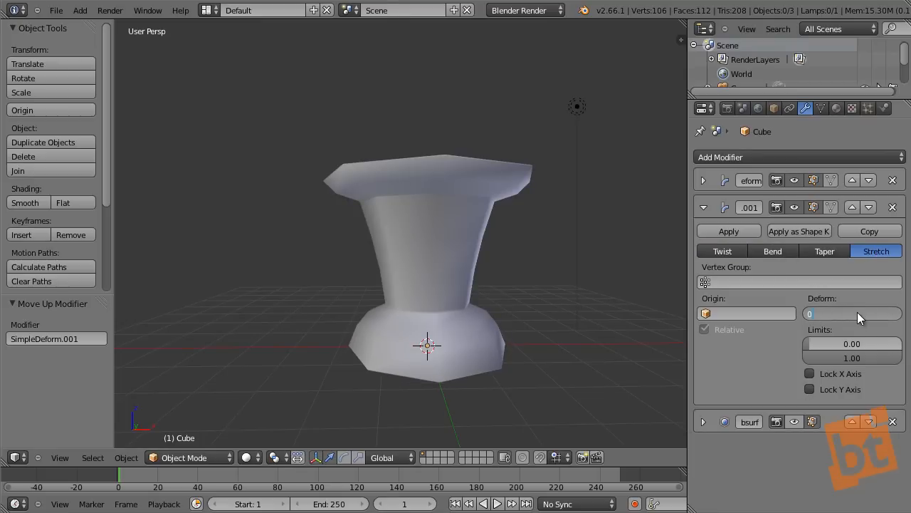
key("Return")
left_click_drag(858, 313, 423, 197)
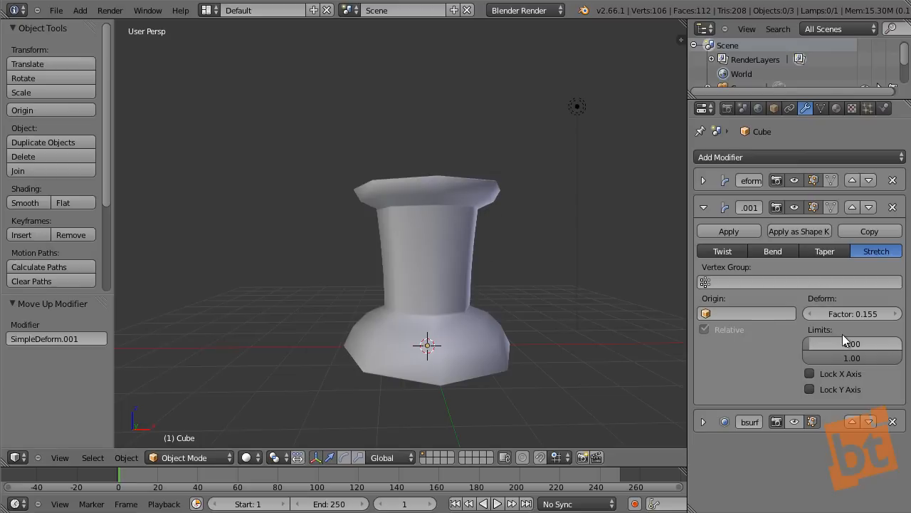
mouse_move(879, 357)
left_mouse_down()
mouse_move(804, 361)
mouse_move(887, 361)
left_mouse_up()
- Set the first Simple Deform modifier's taper factor to -0.504 and collapse both deform modifiers
left_click(704, 180)
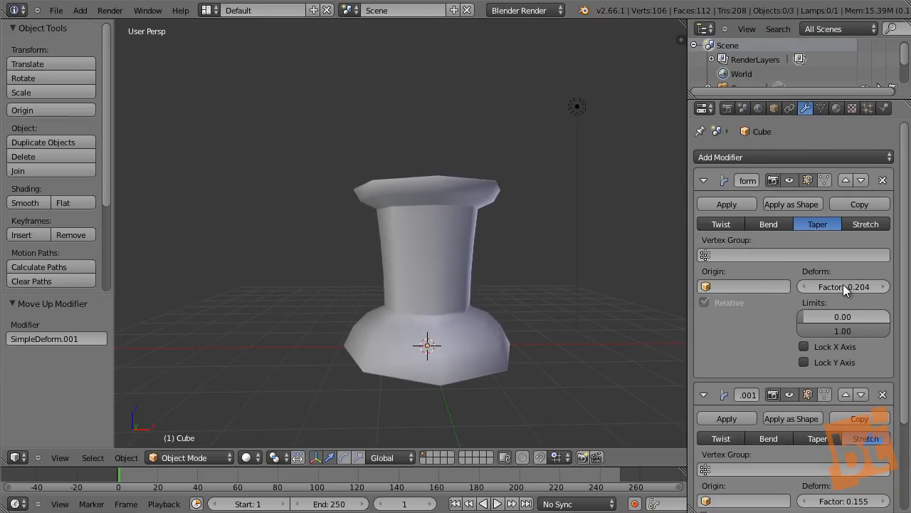
left_click_drag(841, 288, 822, 287)
middle_click_drag(584, 281, 641, 226)
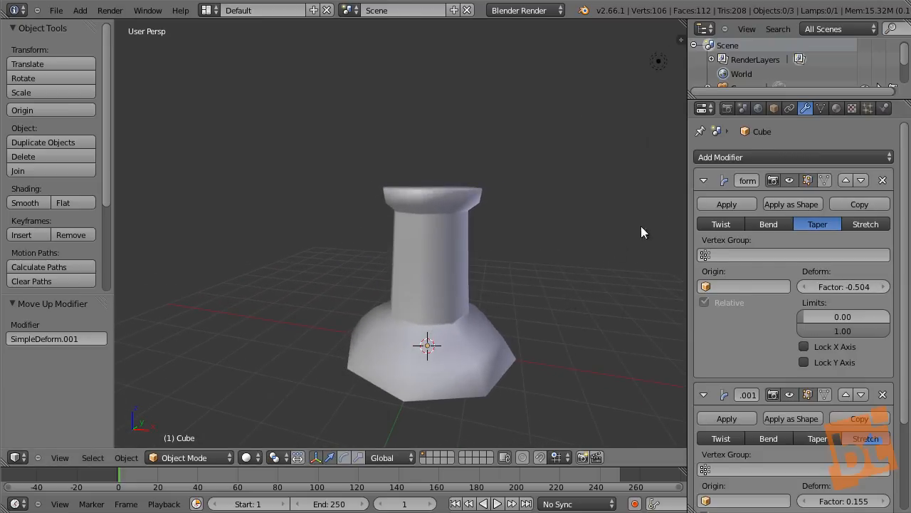
left_click(703, 181)
left_click(704, 207)
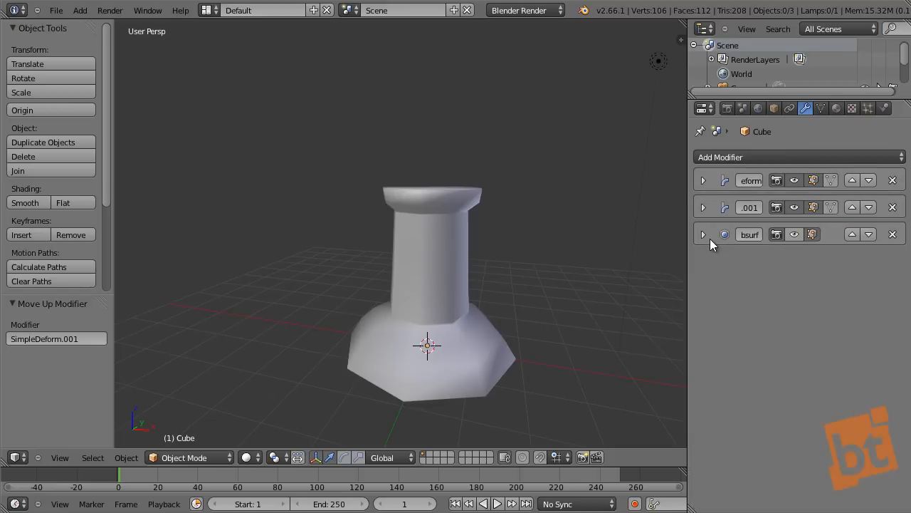
- Show the Subdivision Surface effect in the viewport again and enter Edit Mode on the model
left_click(794, 234)
middle_click_drag(585, 274, 496, 284)
key("Tab")
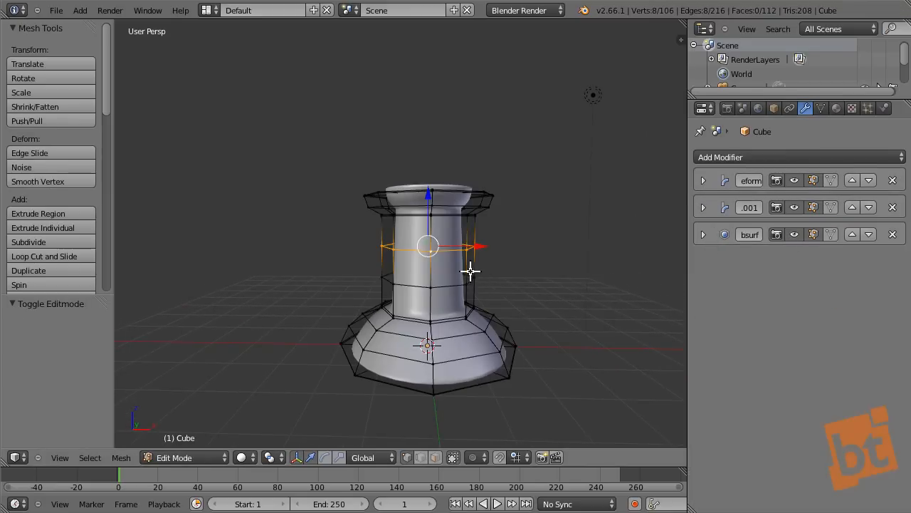
scroll(441, 260, "up", 1)
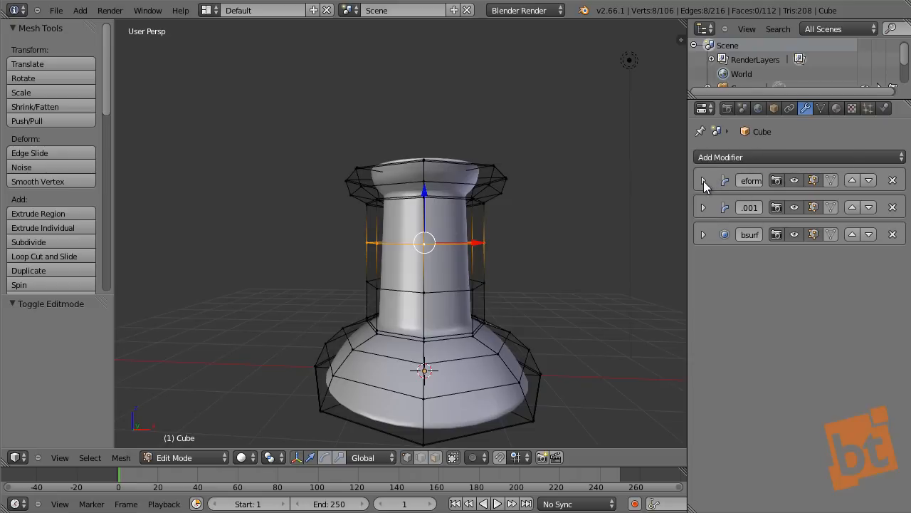
- Expand both deform modifiers and set the taper factor to -0.529 and the stretch factor to 0.212
left_click(704, 181)
left_click(702, 394)
scroll(770, 310, "down", 2)
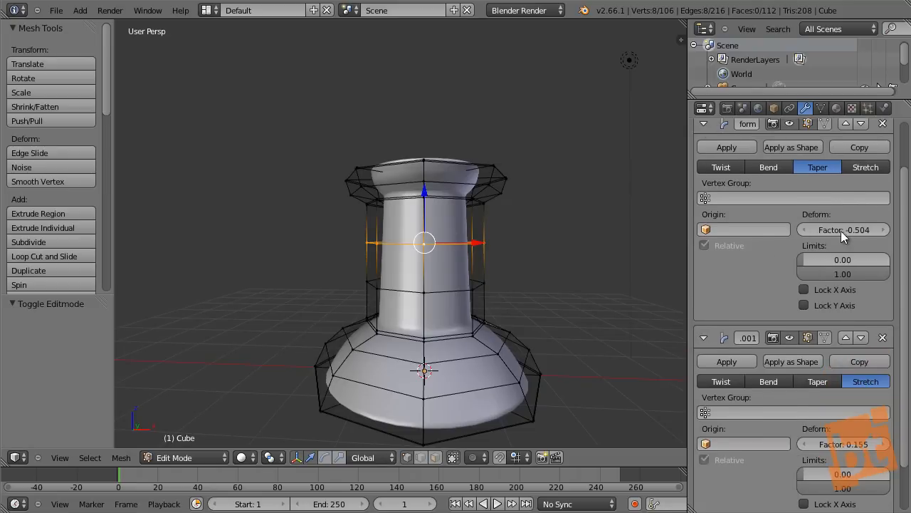
left_click_drag(853, 227, 831, 228)
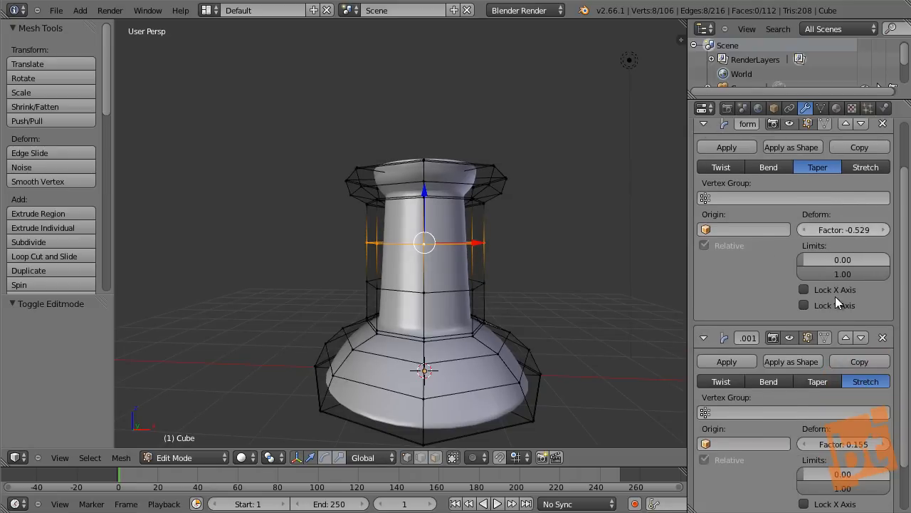
scroll(791, 386, "down", 2)
left_click_drag(824, 387, 881, 396)
middle_click_drag(346, 350, 380, 370)
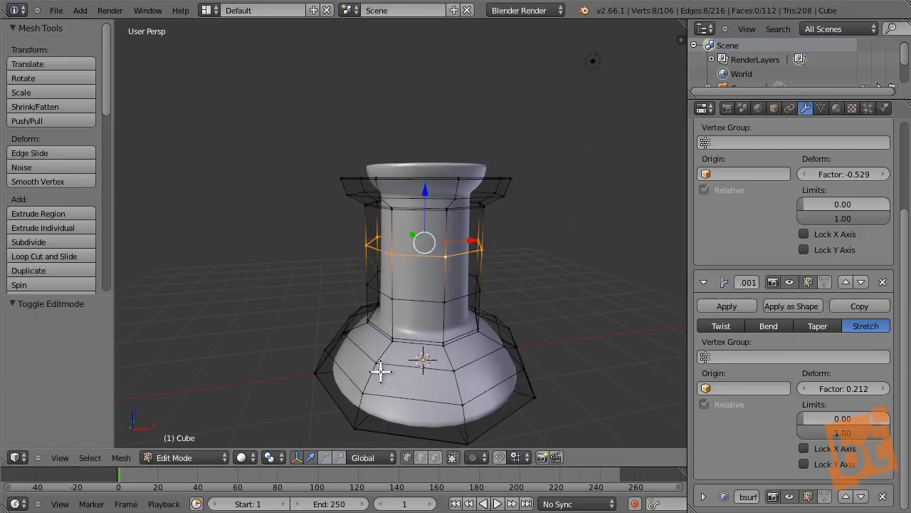
- Examine the deformed pin in Object Mode, then compare it with its undeformed control cage in Edit Mode from several angles
scroll(443, 287, "down", 3)
key("Tab")
middle_click_drag(515, 287, 478, 245)
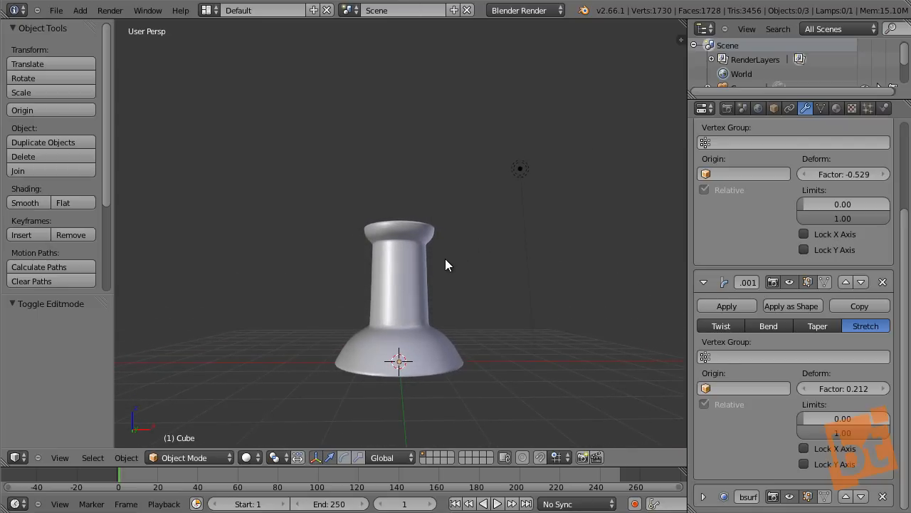
right_click(415, 288)
middle_click_drag(456, 275, 428, 313)
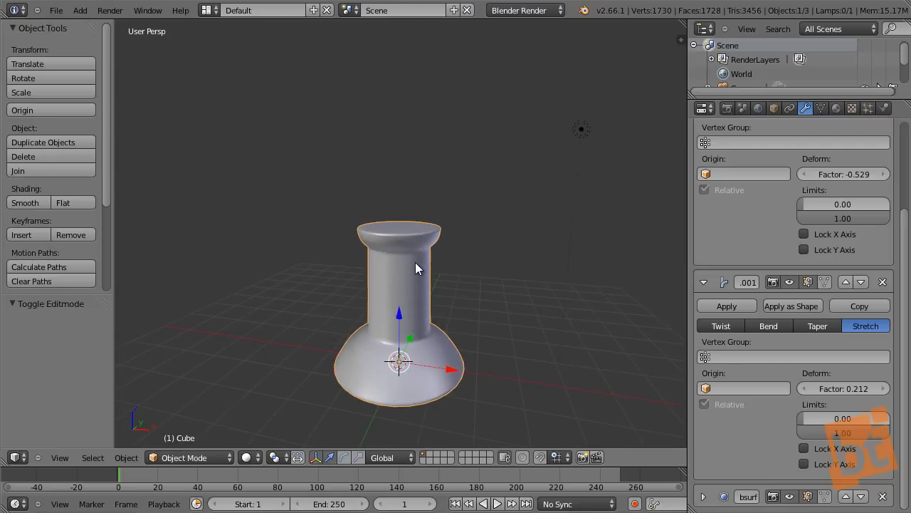
key("Tab")
middle_click_drag(422, 249, 400, 237)
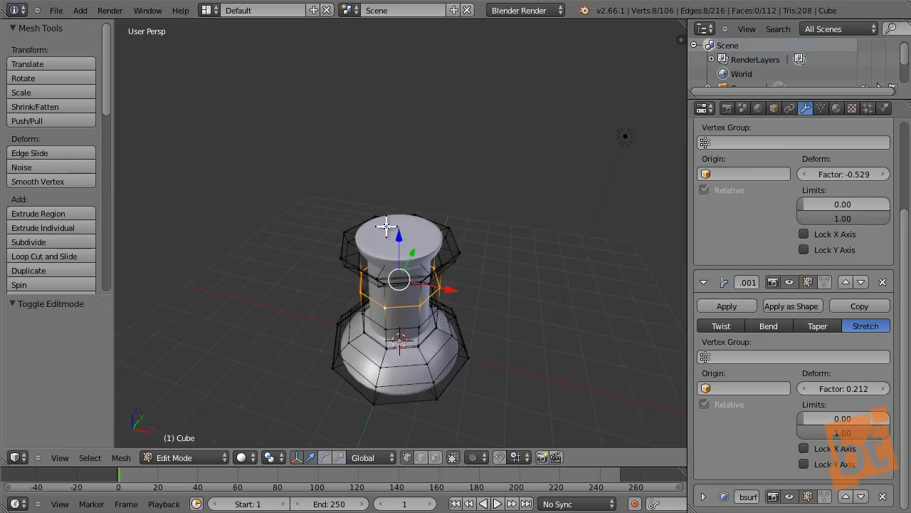
middle_click_drag(426, 290, 449, 261)
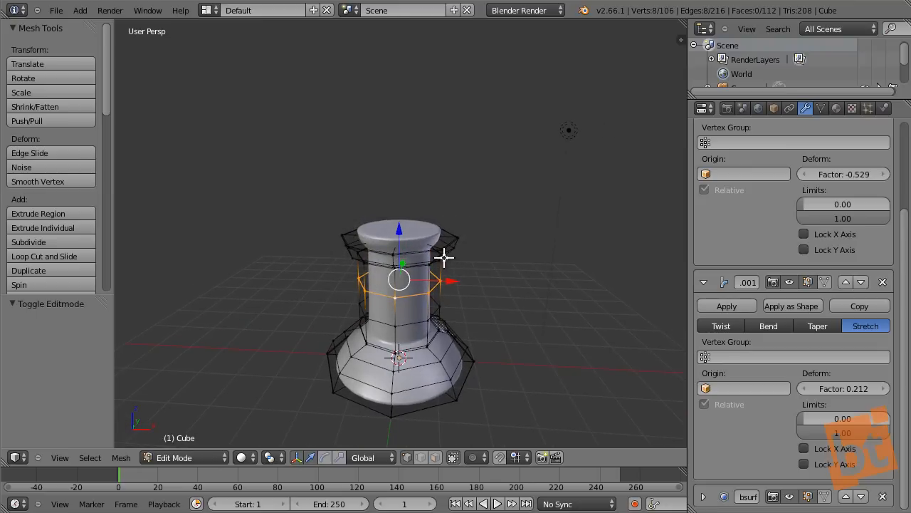
right_click(399, 235)
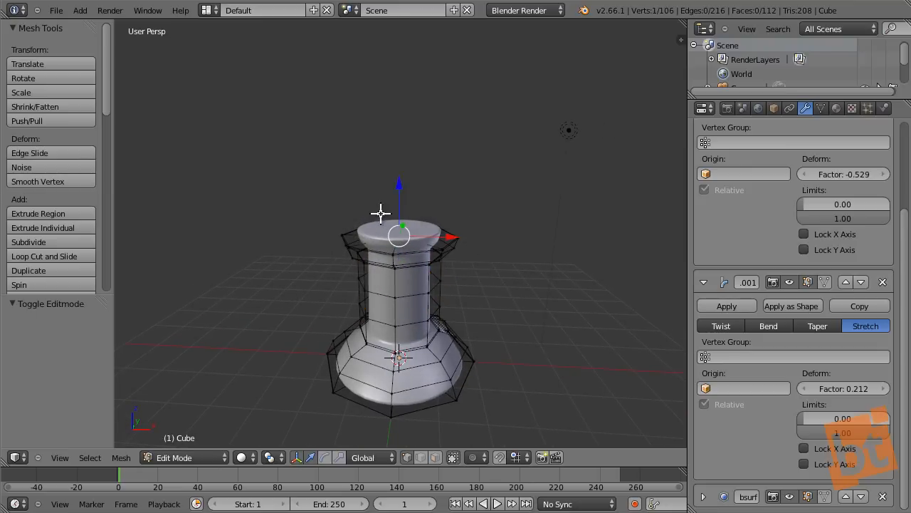
- Return to Object Mode and apply both Simple Deform modifiers, keeping only the Subdivision Surface modifier
key("Tab")
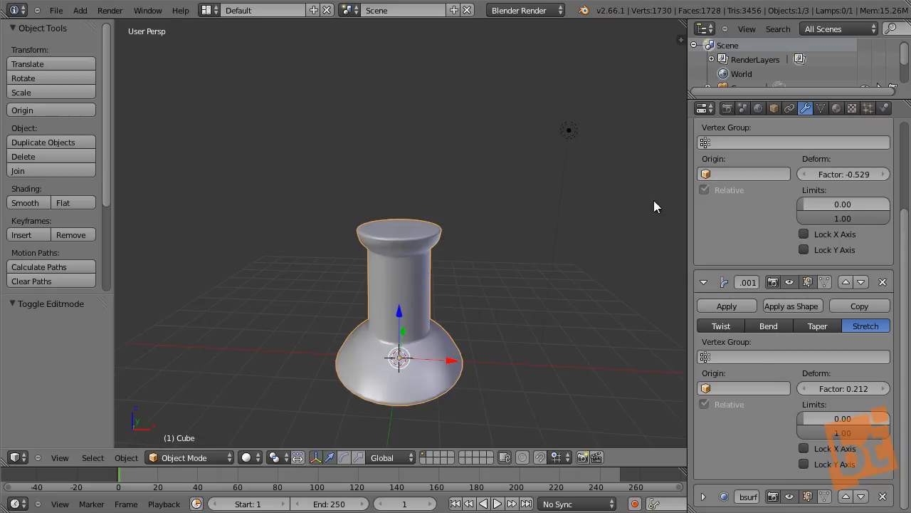
scroll(748, 181, "up", 4)
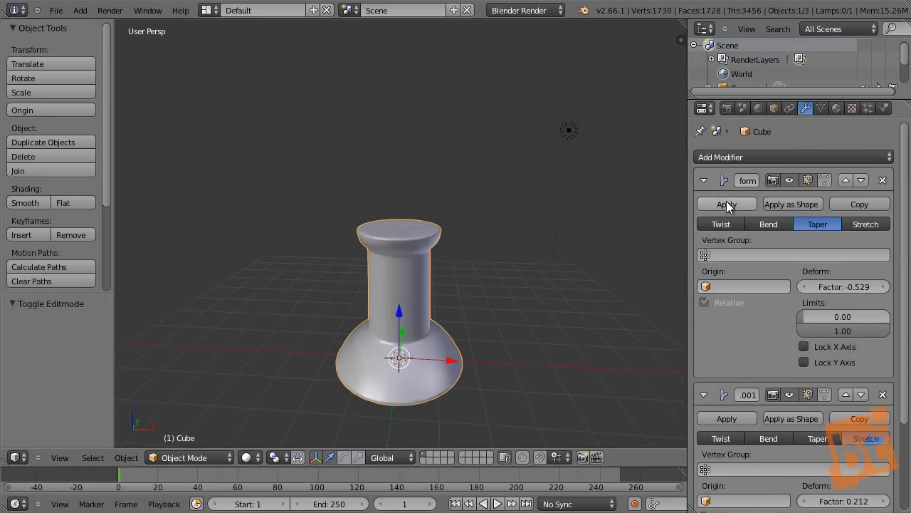
left_click(726, 204)
left_click(730, 204)
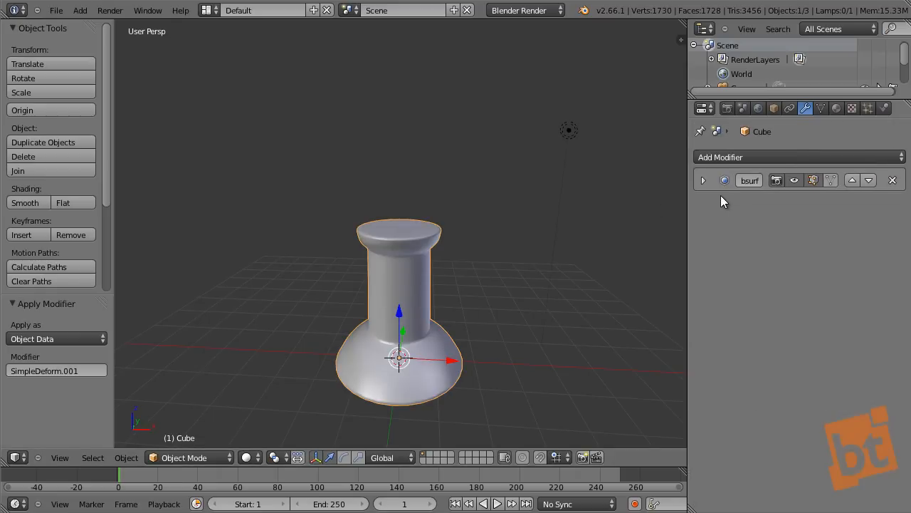
- Enter Edit Mode and examine the pin's updated cage, especially the triangles meeting at the top cap's centre vertex
key("Tab")
middle_click_drag(441, 325, 410, 266)
scroll(410, 266, "up", 2)
scroll(411, 266, "down", 3)
middle_click_drag(465, 248, 437, 292)
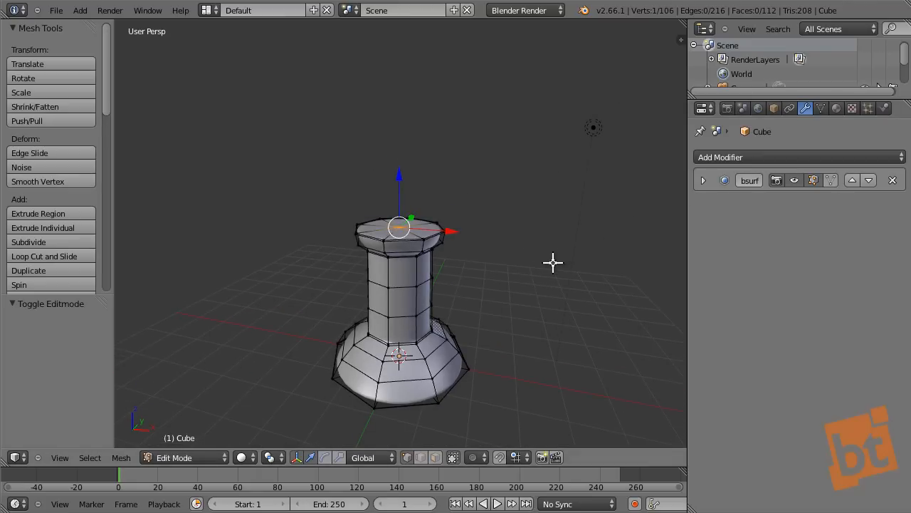
right_click(391, 235)
right_click(427, 231)
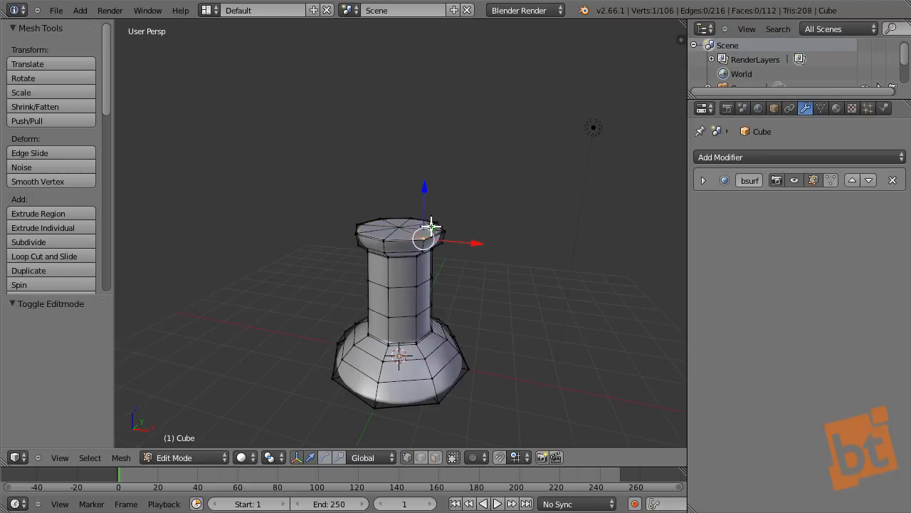
right_click(436, 219)
scroll(410, 250, "up", 6)
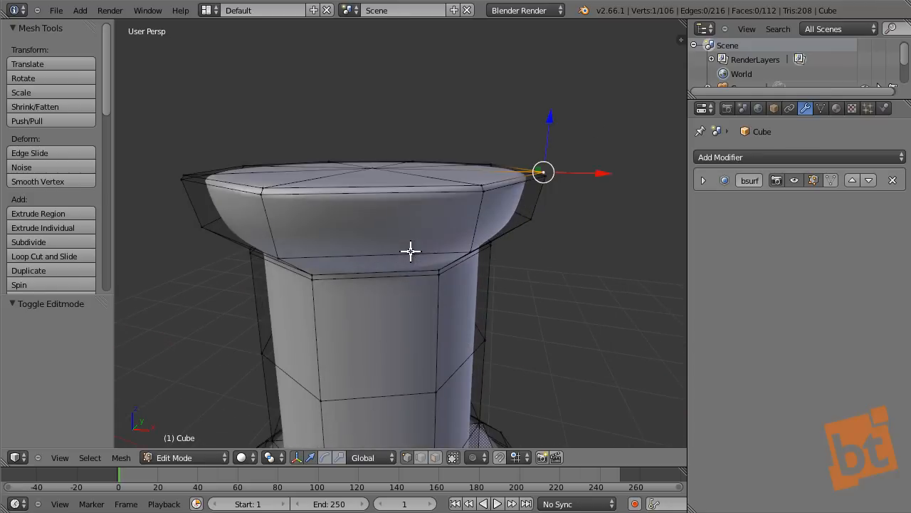
middle_click_drag(432, 201, 464, 242)
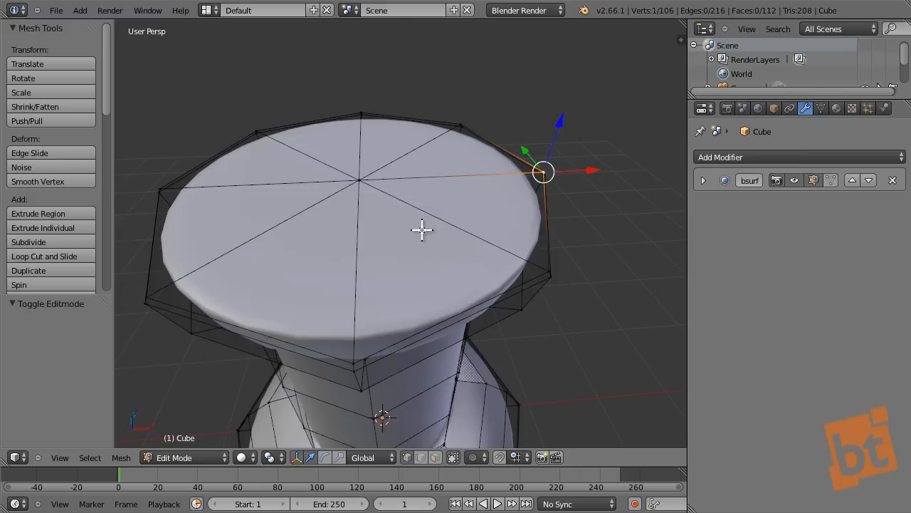
scroll(420, 229, "down", 2)
right_click(379, 197)
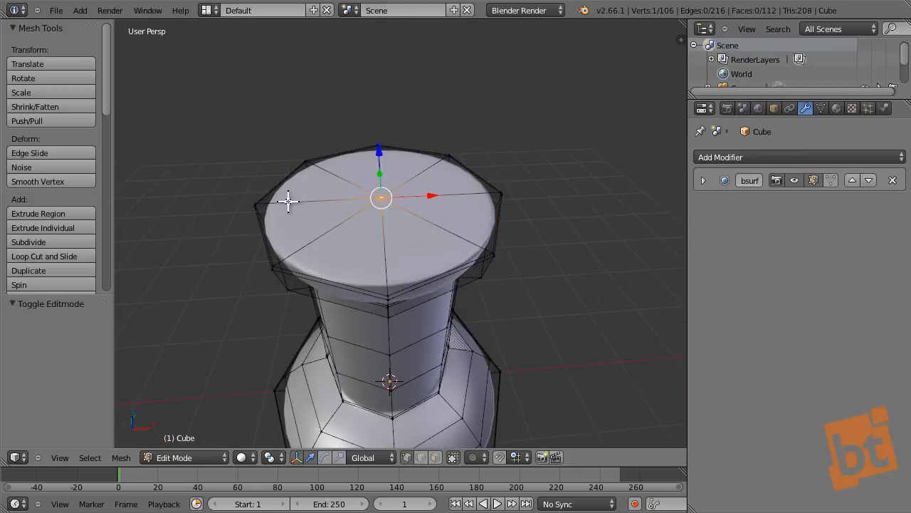
middle_click_drag(482, 346, 515, 357)
- Switch to face selection and dissolve two adjacent triangles on the pin's top cap into a single face
key("ctrl+Tab")
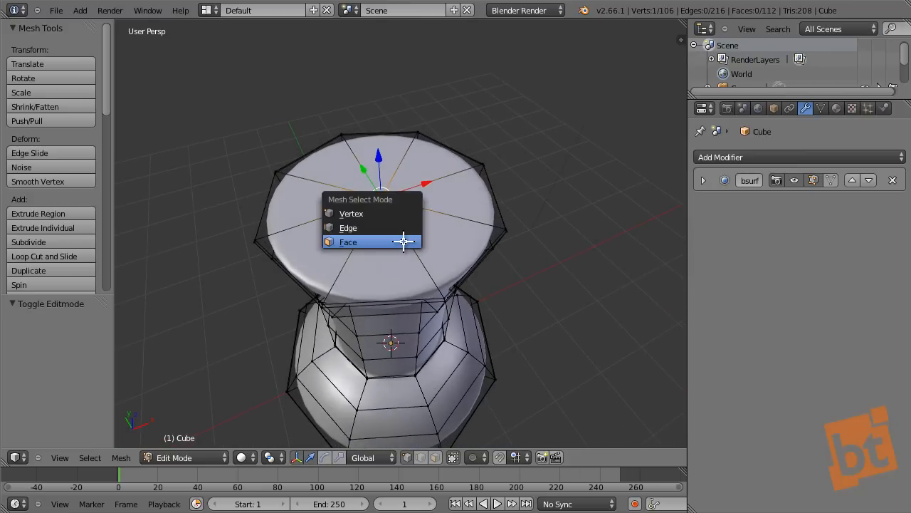
left_click(403, 241)
right_click(329, 230)
right_click(403, 255, "shift")
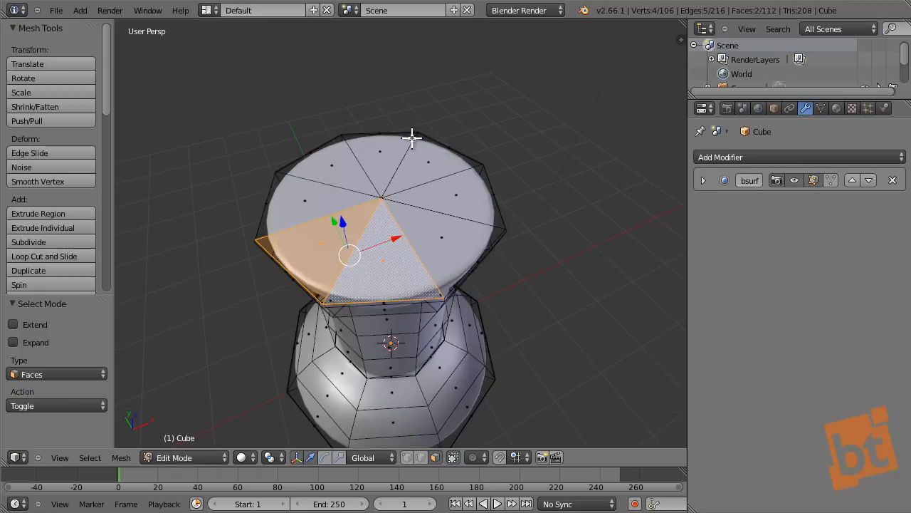
key("x")
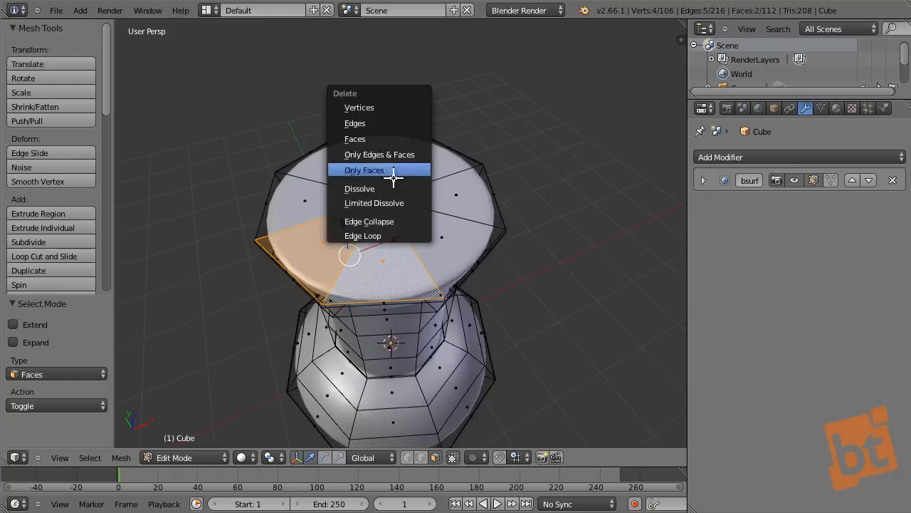
left_click(396, 186)
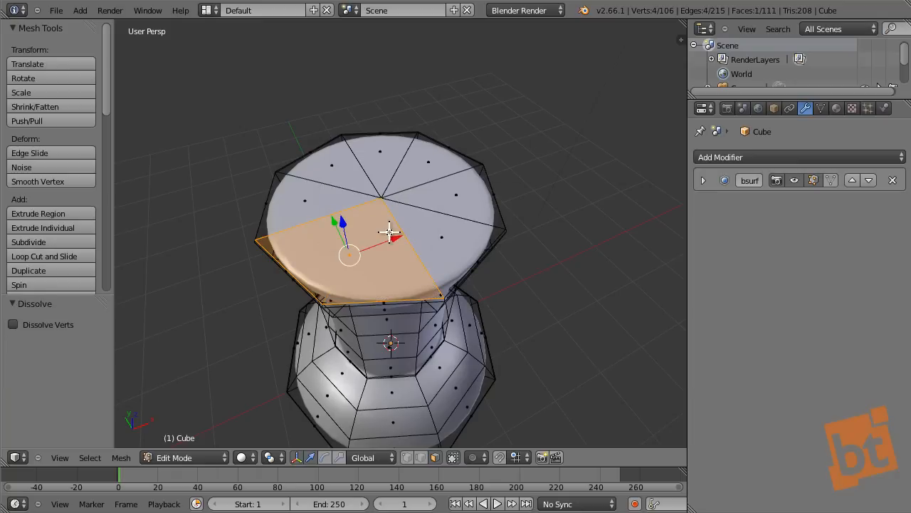
key("a")
right_click(340, 253)
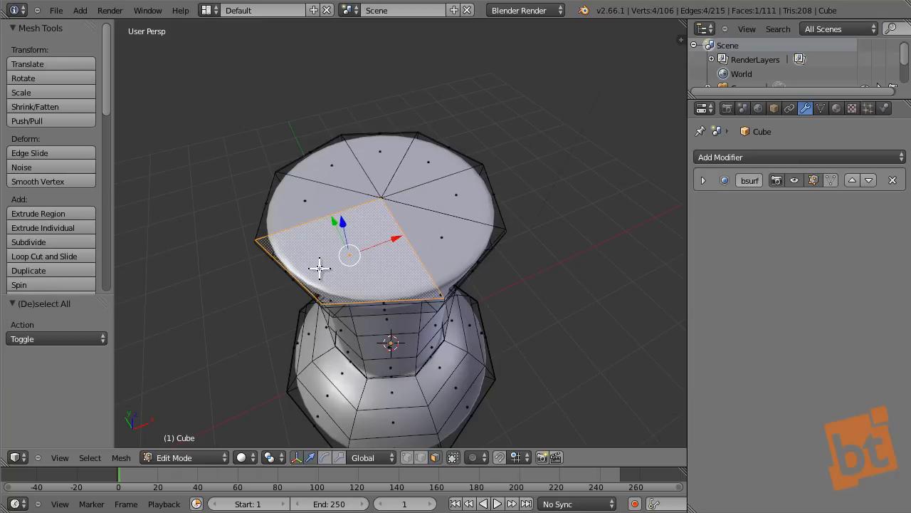
- Select the six remaining triangles of the top cap and dissolve them into one face
middle_click_drag(419, 278, 440, 254)
right_click(473, 220)
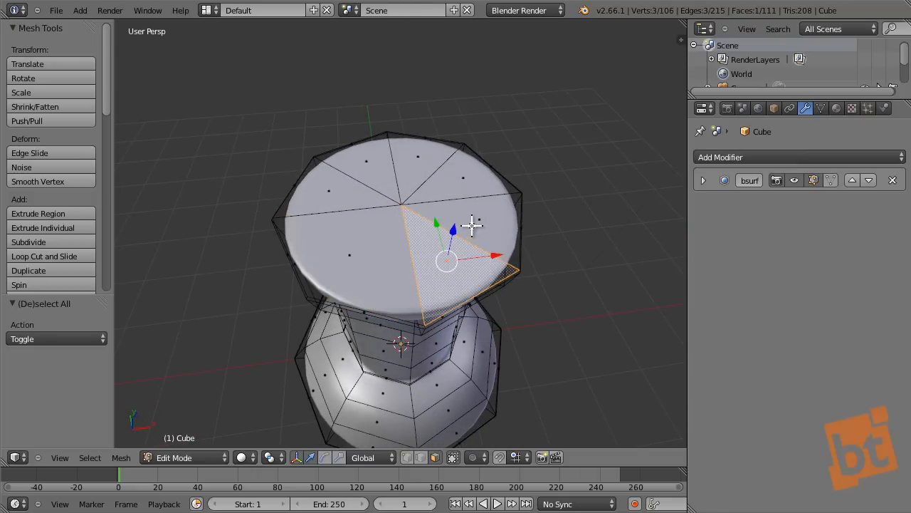
right_click(472, 193, "shift")
right_click(403, 166, "shift")
right_click(342, 187, "shift")
right_click(342, 187, "shift")
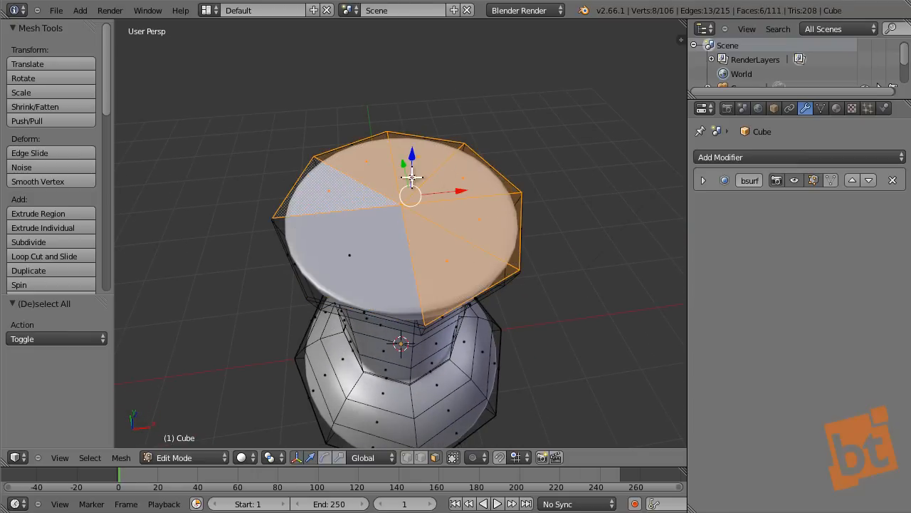
key("x")
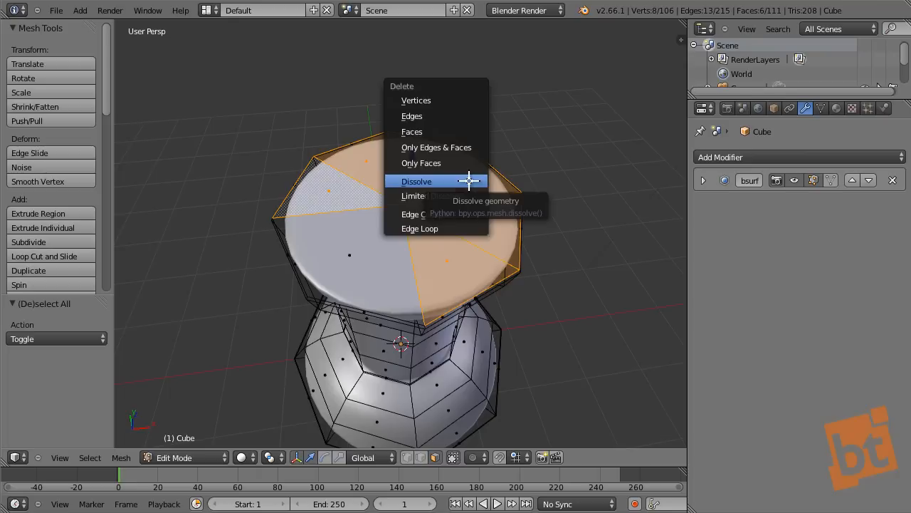
left_click(470, 181)
key("a")
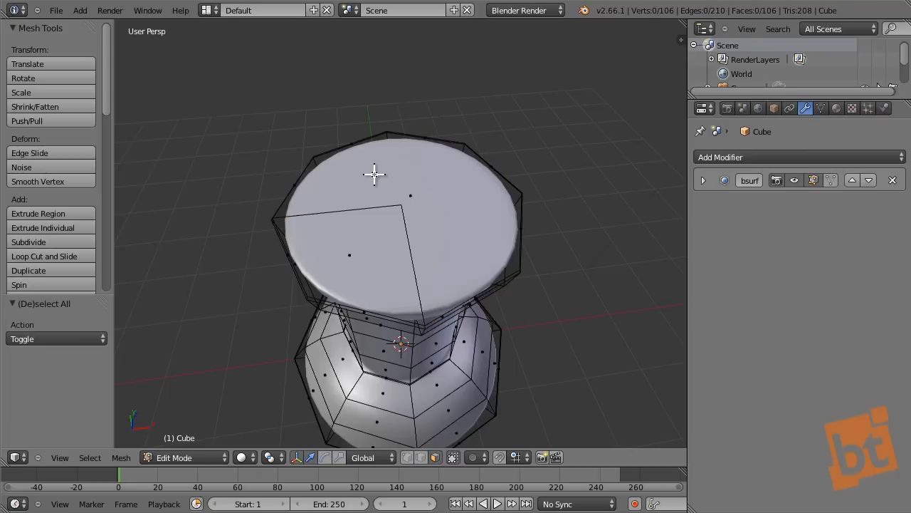
right_click(422, 197)
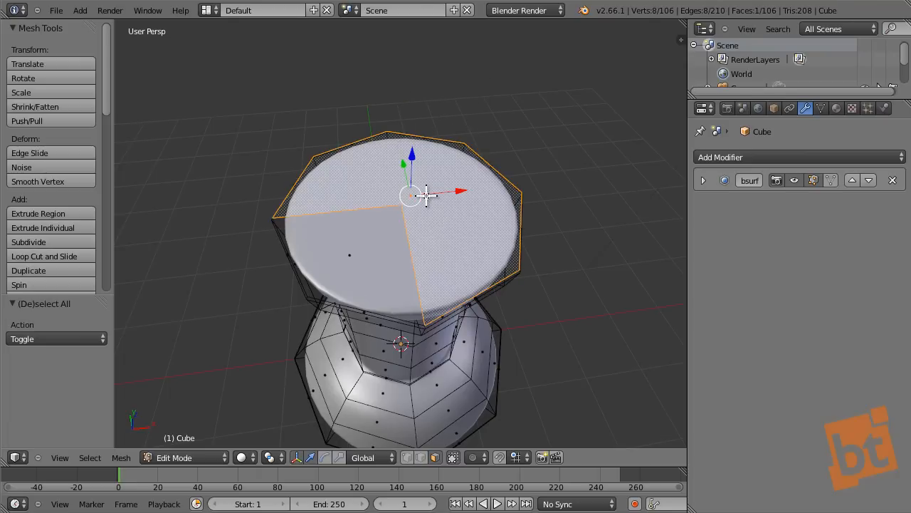
middle_click_drag(430, 202, 450, 216)
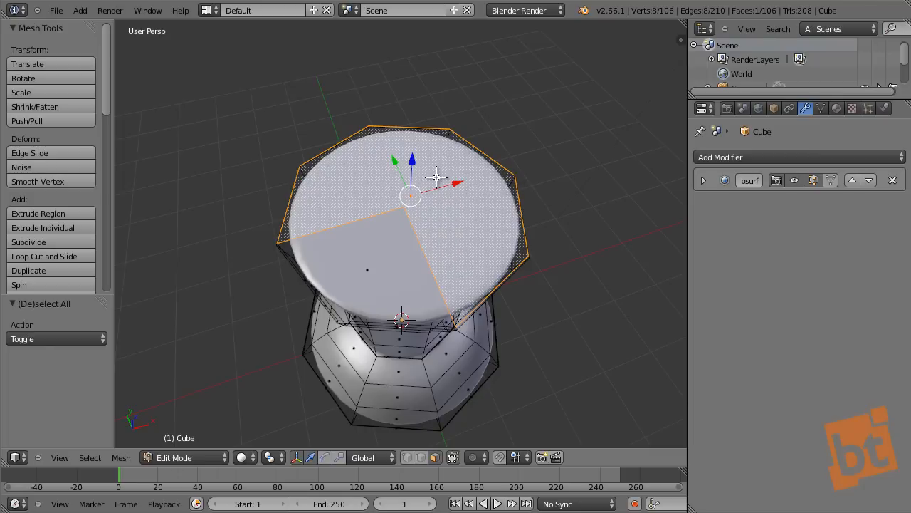
- Switch to vertex selection and connect the top cap's centre vertex to the rim vertex on the positive X side
key("ctrl+Tab")
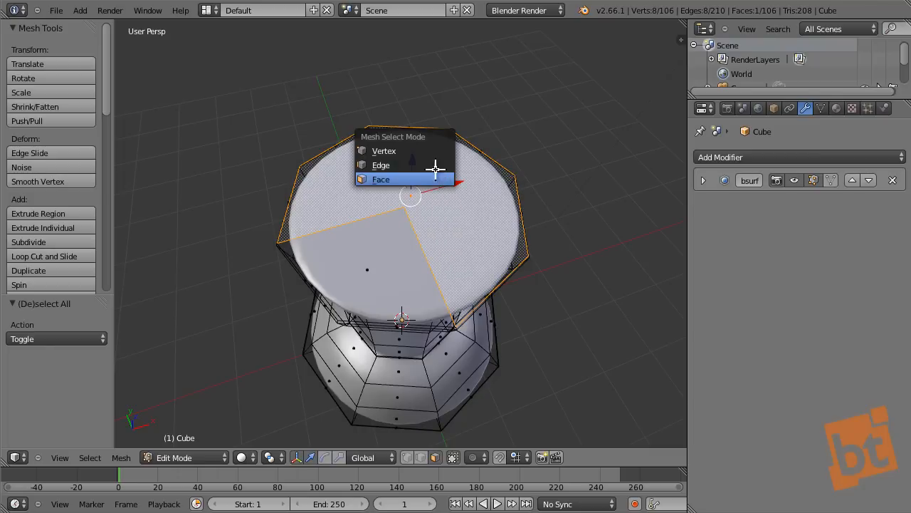
left_click(433, 146)
right_click(408, 202)
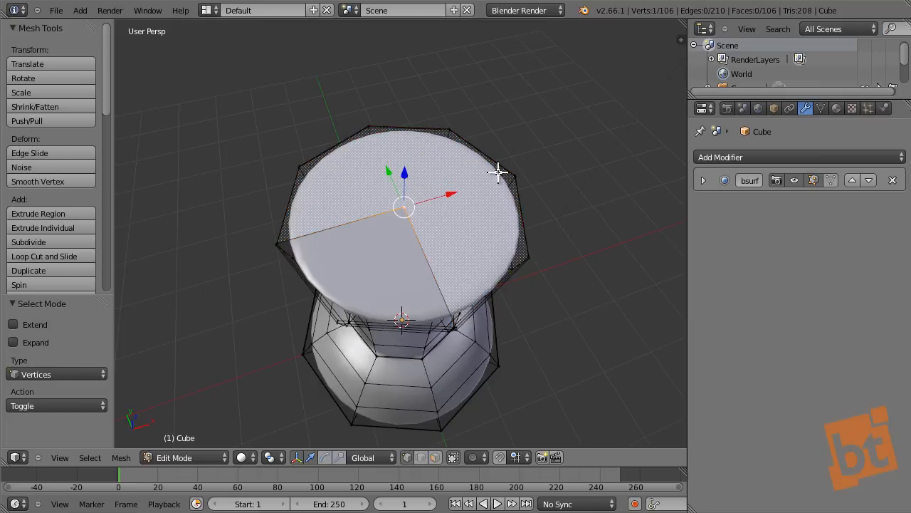
right_click(520, 168, "shift")
middle_click_drag(522, 166, 549, 175)
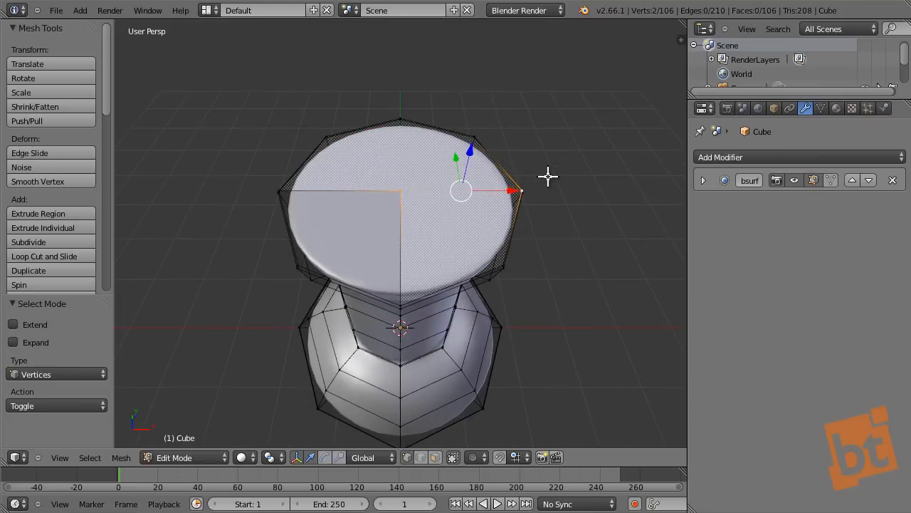
key("j")
- Connect the top cap's centre vertex to the rim vertex on the positive Y side and check the smooth cap in Object Mode
right_click(402, 191)
middle_click_drag(542, 144, 434, 239)
right_click(503, 129, "shift")
middle_click_drag(504, 129, 506, 151)
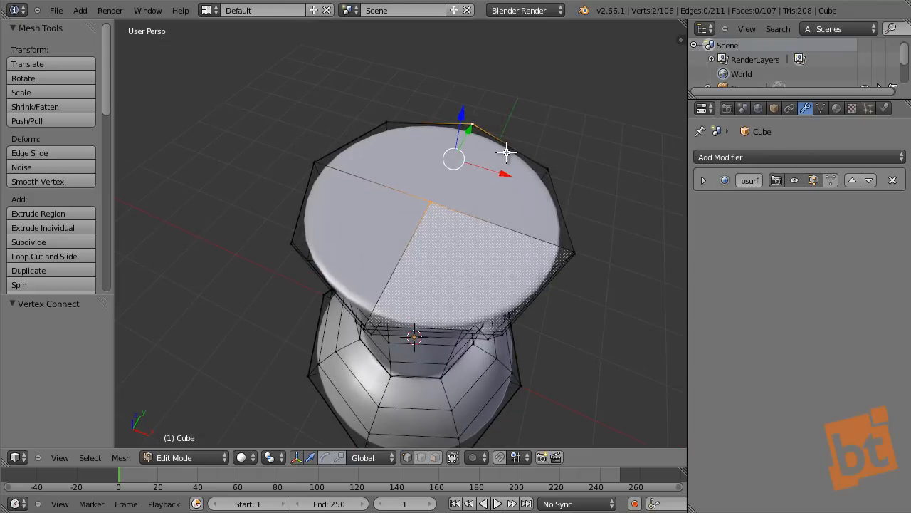
key("j")
key("a")
middle_click_drag(444, 218, 505, 209)
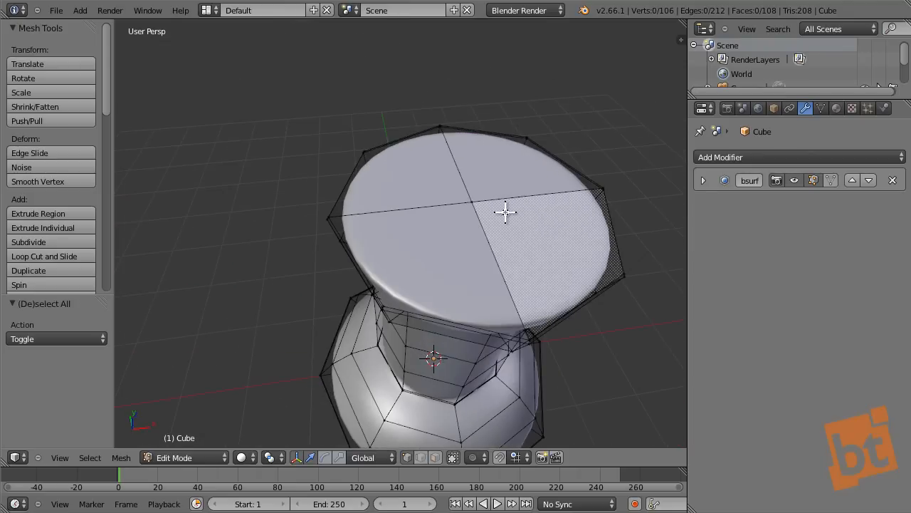
right_click(476, 201)
middle_click_drag(483, 181, 425, 215)
key("Tab")
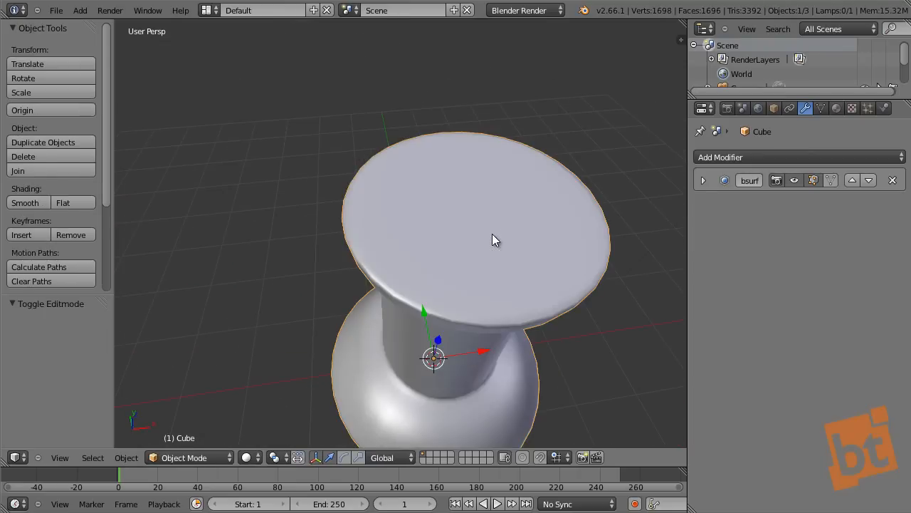
scroll(492, 233, "down", 2)
key("Tab")
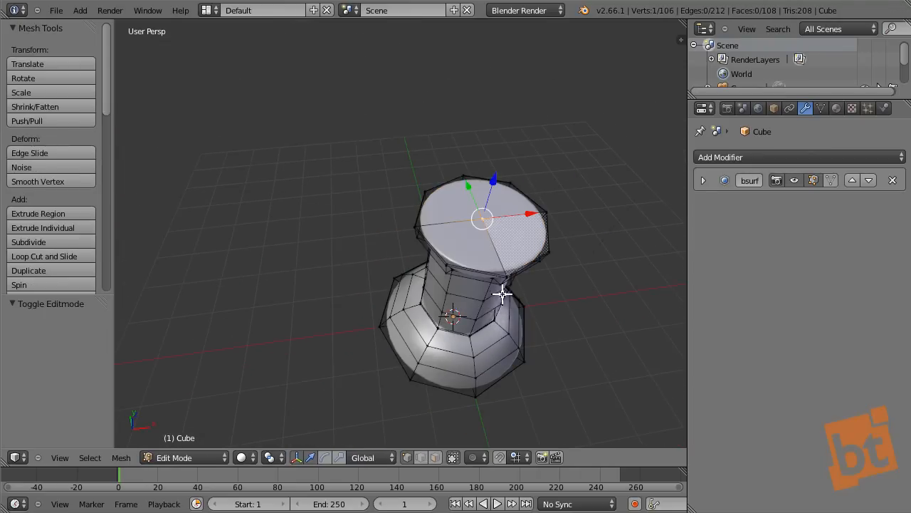
- Switch to face selection and dissolve two adjacent triangles in the negative X, negative Y quarter of the pin's bottom cap into one face
middle_click_drag(504, 294, 507, 221)
middle_click_drag(598, 221, 494, 212, "shift")
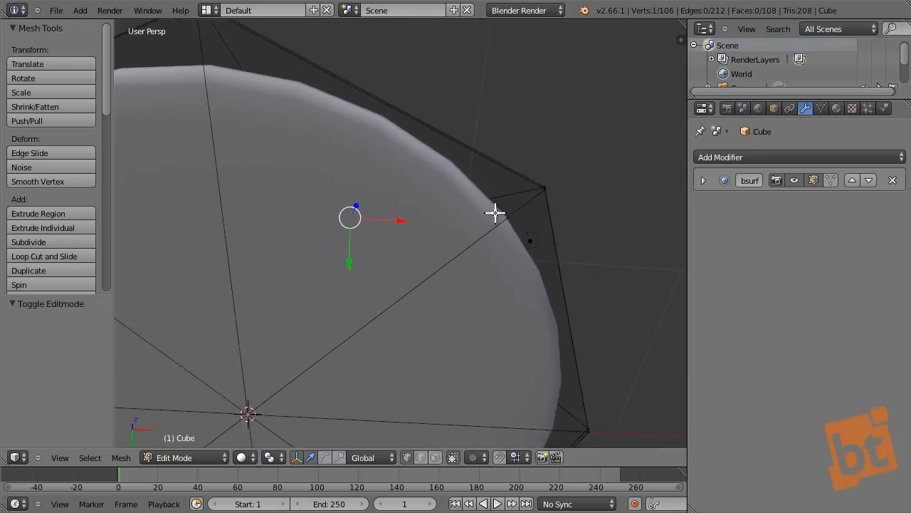
middle_click_drag(399, 254, 441, 238, "shift")
scroll(442, 237, "down", 2)
key("ctrl+Tab")
left_click(397, 259)
key("ctrl+Tab")
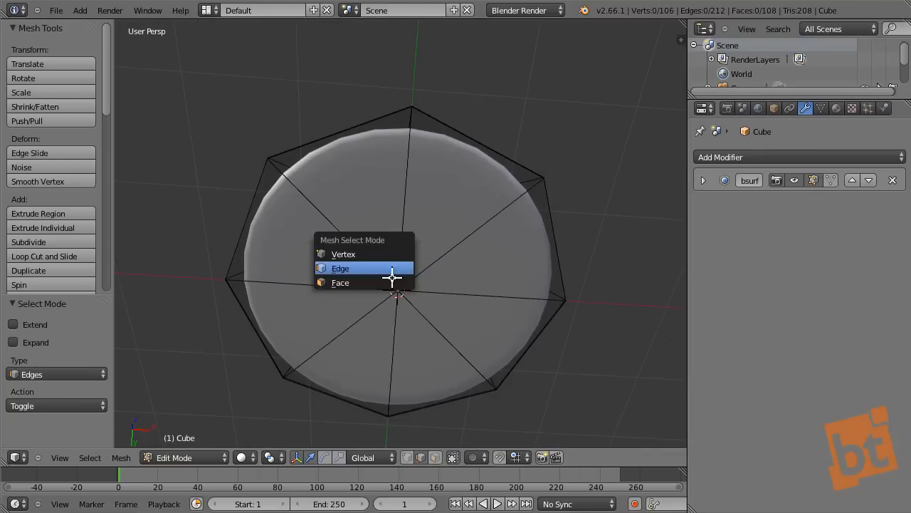
left_click(391, 277)
right_click(374, 223)
right_click(317, 262, "shift")
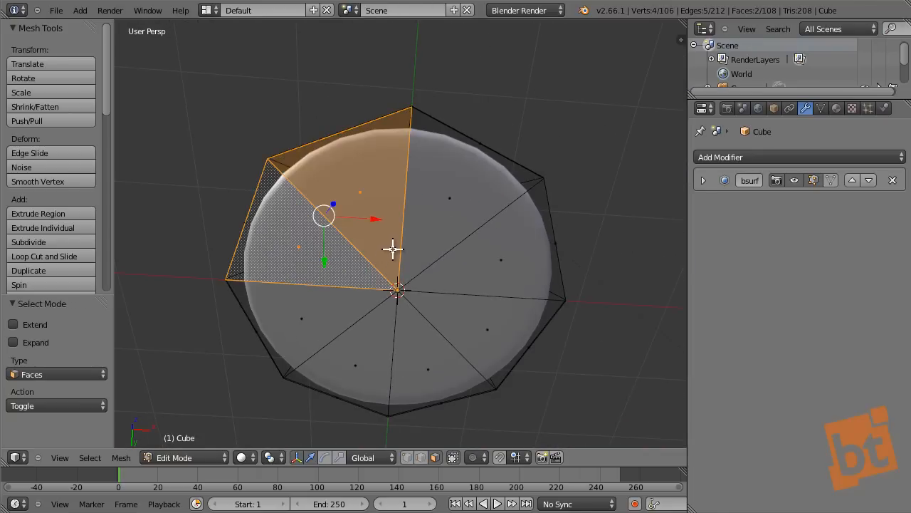
key("x")
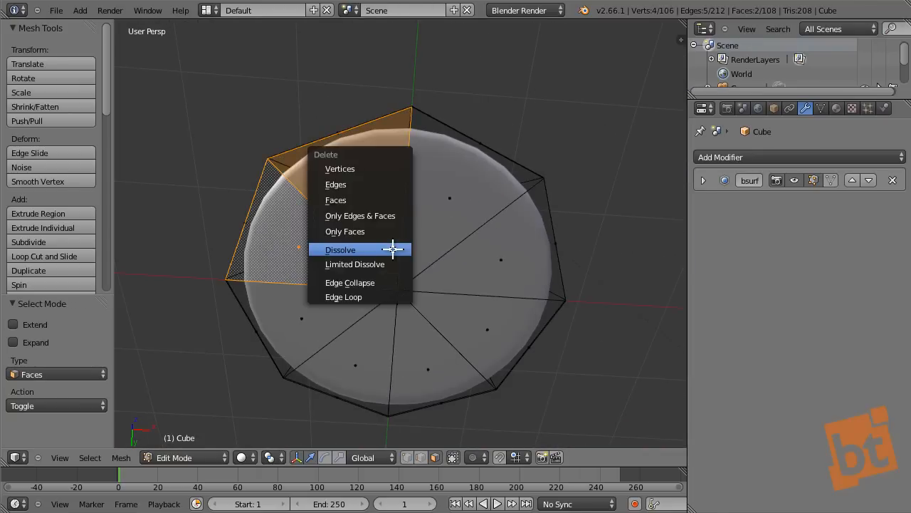
left_click(392, 249)
- Dissolve each of the two triangle pairs on the bottom cap's positive X half into a single quad
right_click(460, 240)
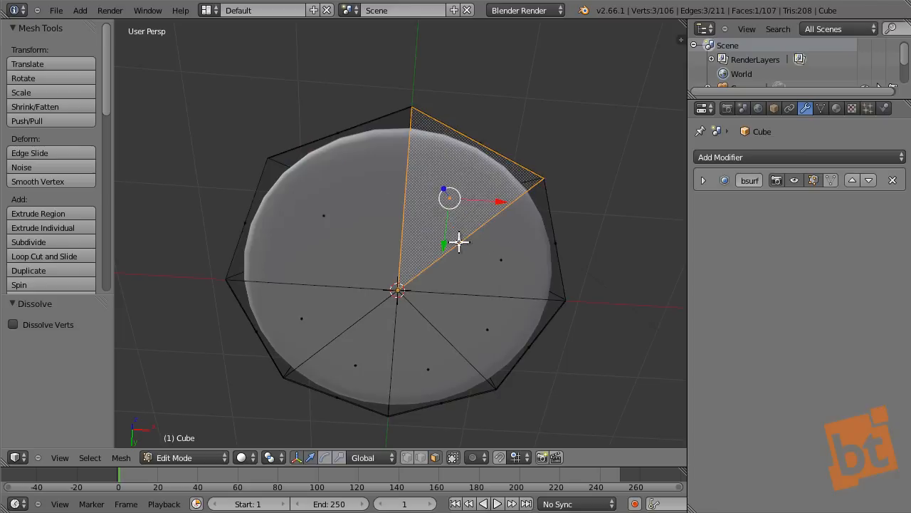
right_click(463, 248, "shift")
key("x")
left_click(463, 248)
right_click(460, 316)
right_click(430, 340, "shift")
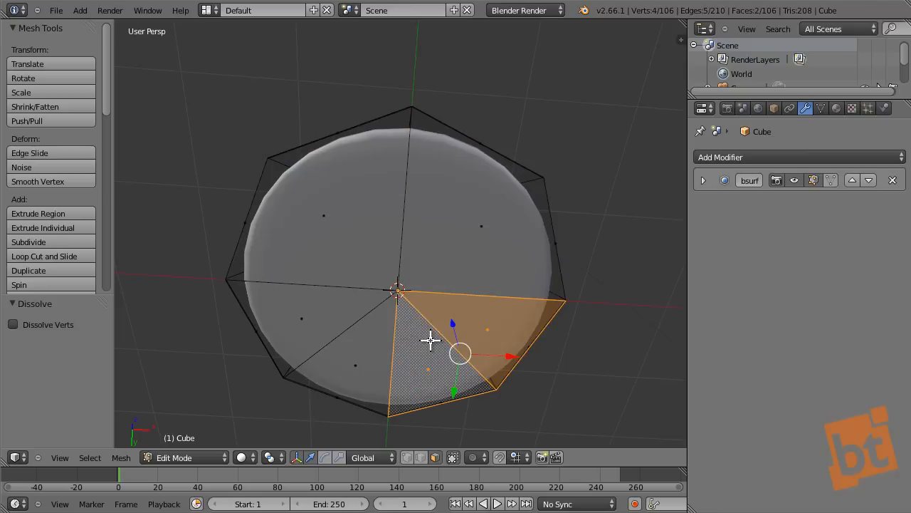
key("x")
left_click(430, 340)
- Dissolve the last two triangles of the bottom cap into one quad, clear the selection and check the smooth cap in Object Mode
right_click(359, 340)
right_click(320, 304, "shift")
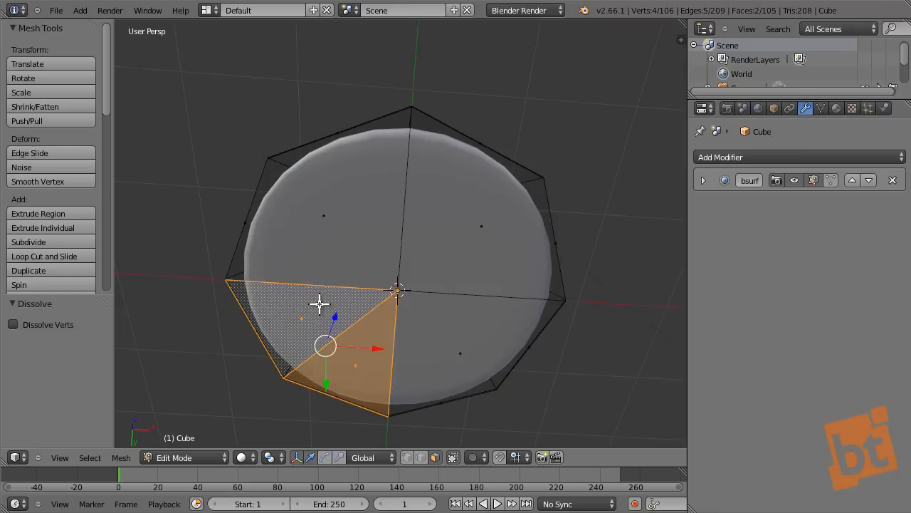
key("x")
left_click(320, 303)
middle_click_drag(441, 255, 442, 258)
key("a")
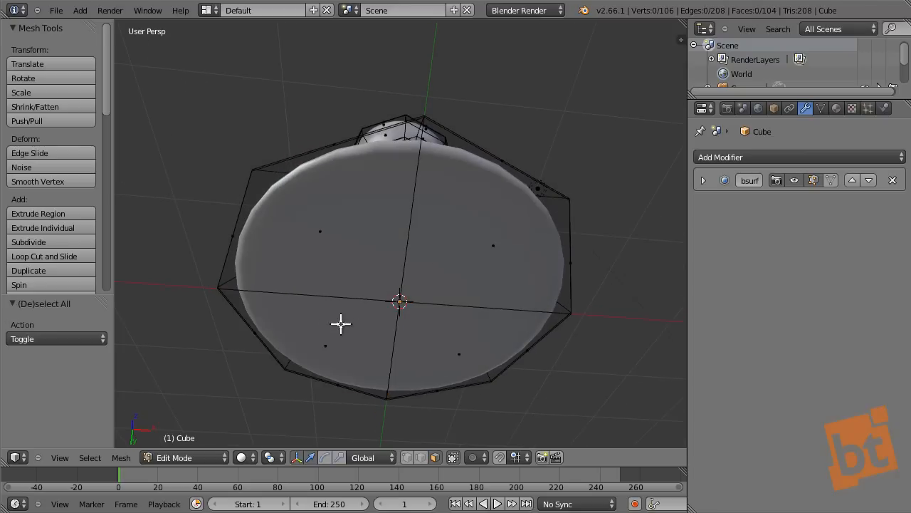
middle_click_drag(470, 195, 460, 233)
key("Tab")
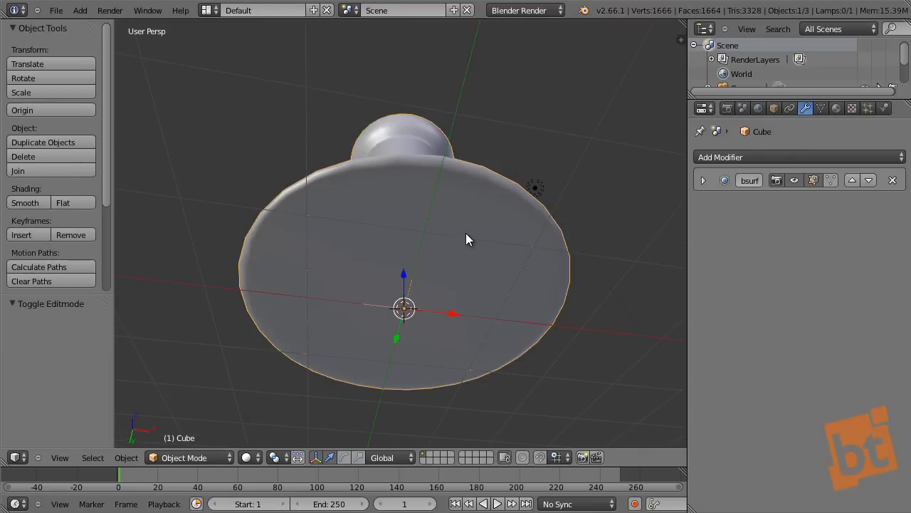
key("Tab")
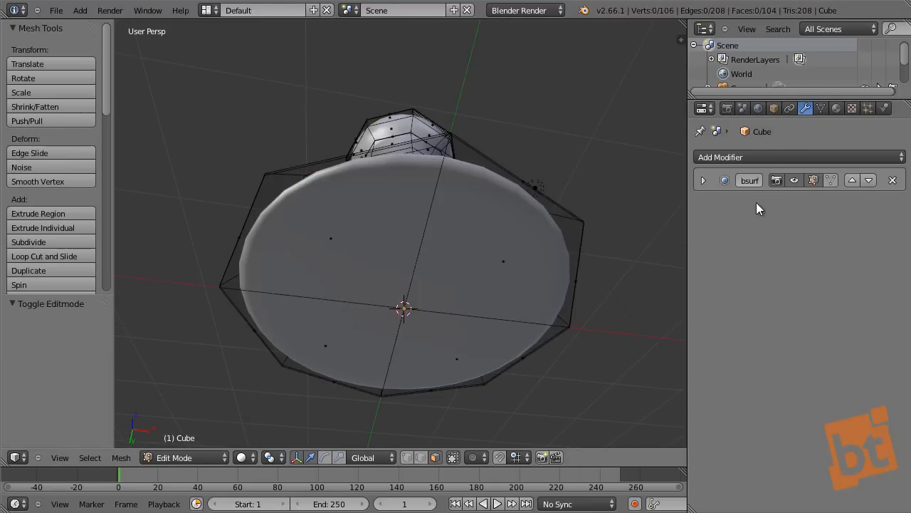
- Display the Subdivision Surface result on the editing cage and examine the bottom cap's edge flow
left_click(830, 180)
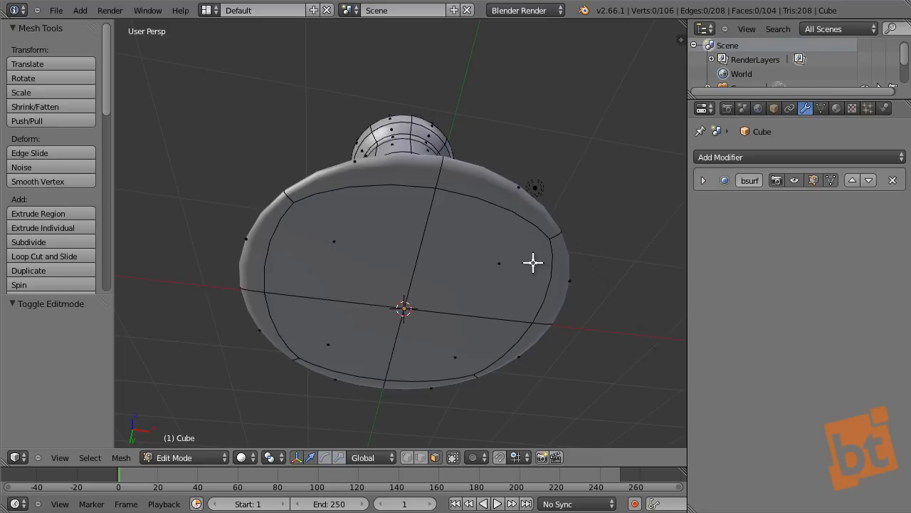
middle_click_drag(538, 278, 537, 271)
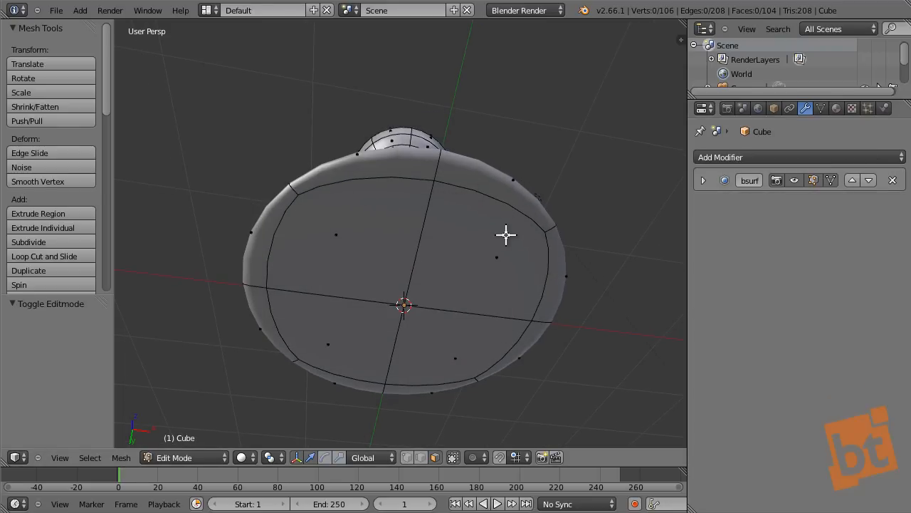
middle_click_drag(517, 282, 497, 206)
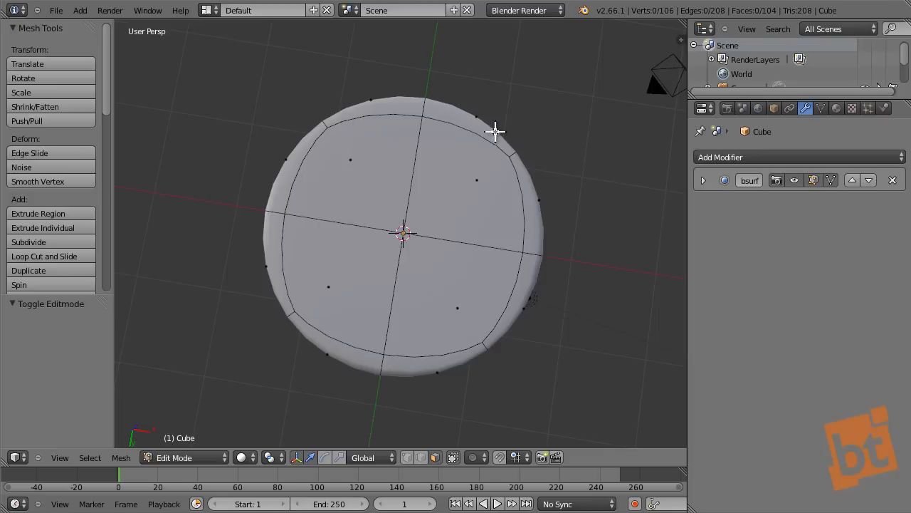
- Select the bottom cap's four quads, inset them by about 1.03 and clear the selection
right_click(445, 198)
right_click(393, 193, "shift")
right_click(368, 260, "shift")
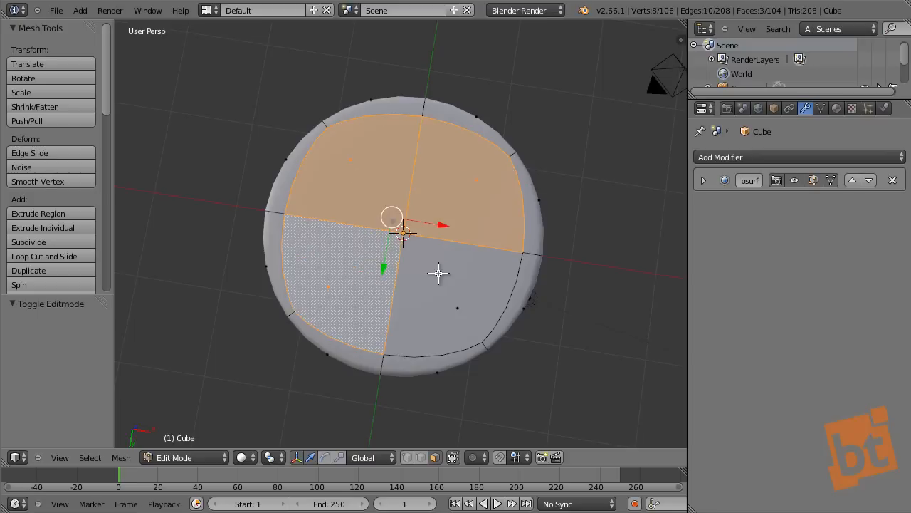
right_click(438, 275, "shift")
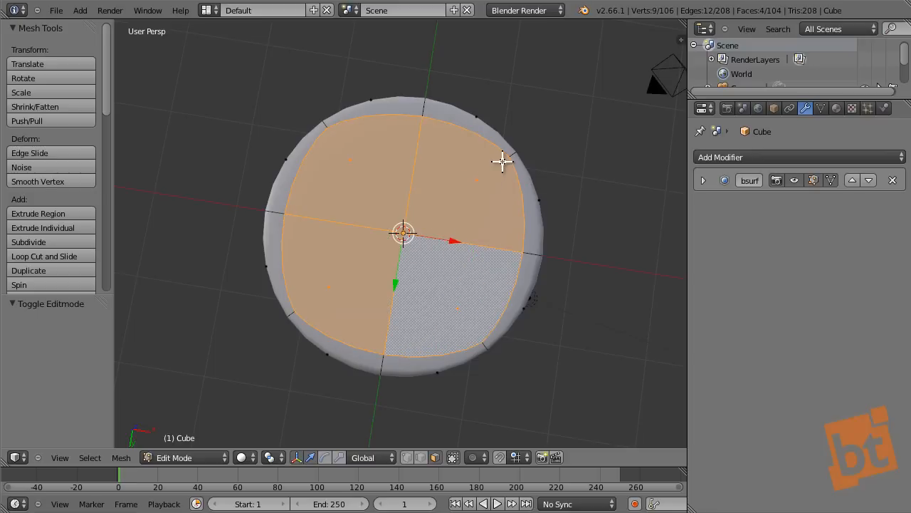
key("i")
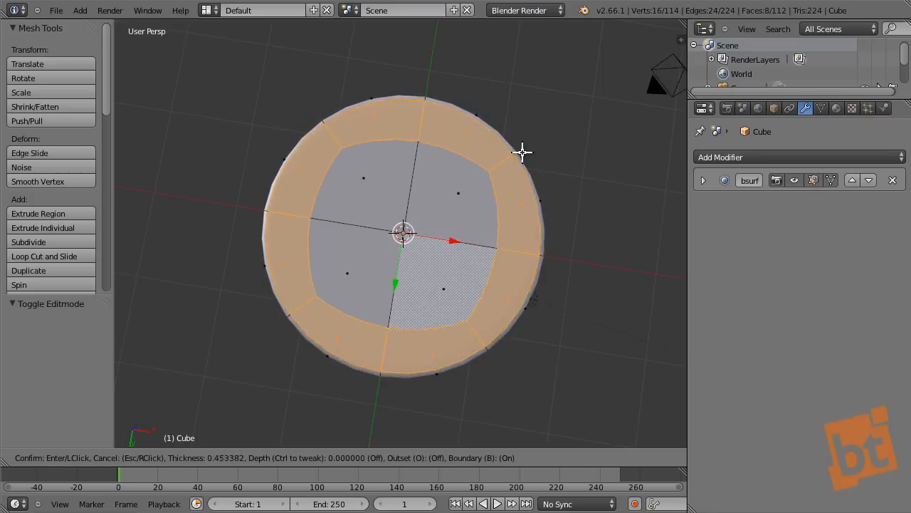
left_click(472, 240)
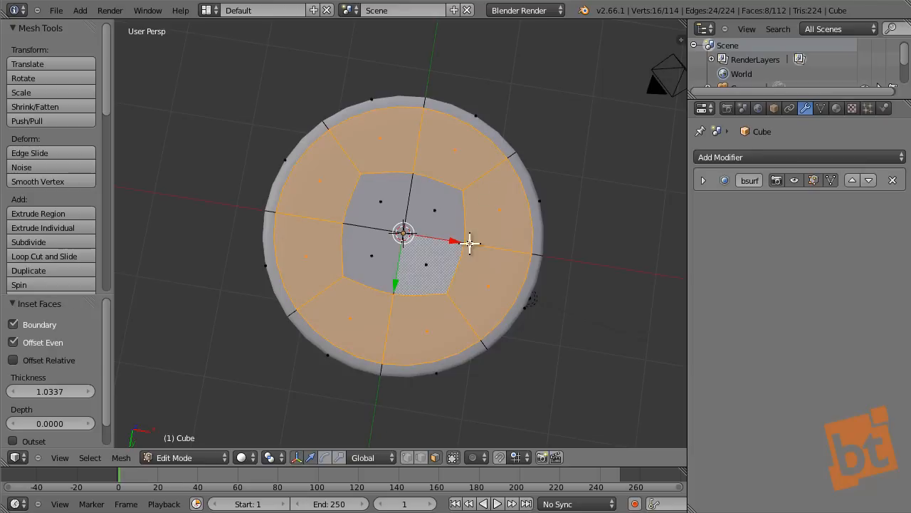
key("a")
- Highlight the bottom cap's four inner faces to examine the quad layout and clear the selection
right_click(374, 179)
right_click(372, 237, "shift")
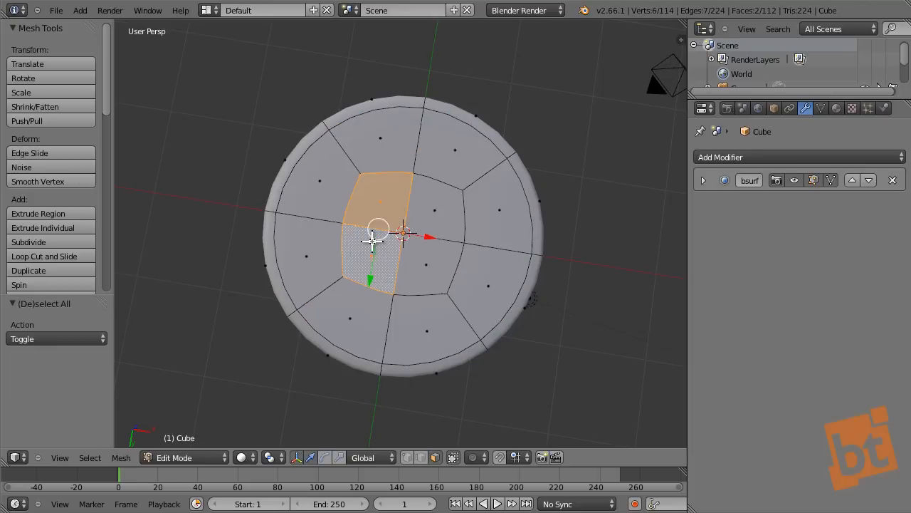
right_click(409, 269, "shift")
right_click(435, 200, "shift")
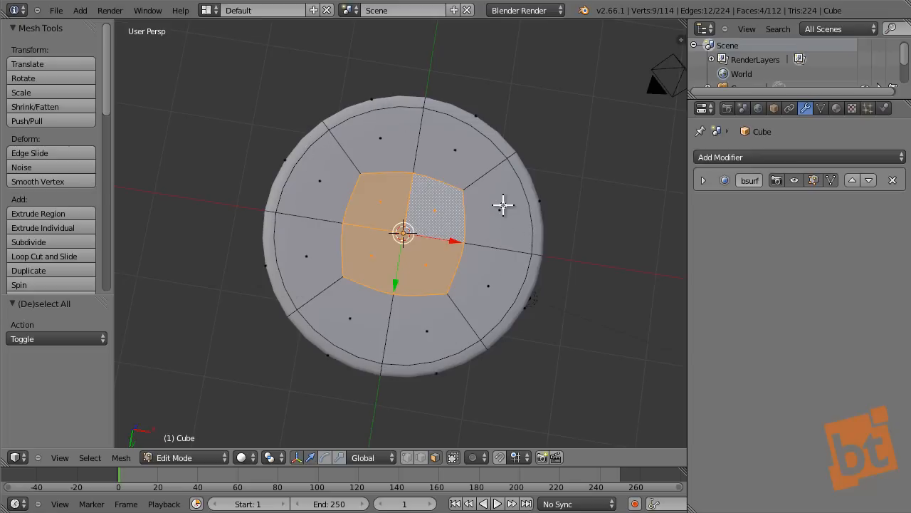
middle_click_drag(492, 114, 510, 352)
key("a")
- Select the top cap's four quads, inset them towards the centre and clear the selection
scroll(464, 250, "down", 6)
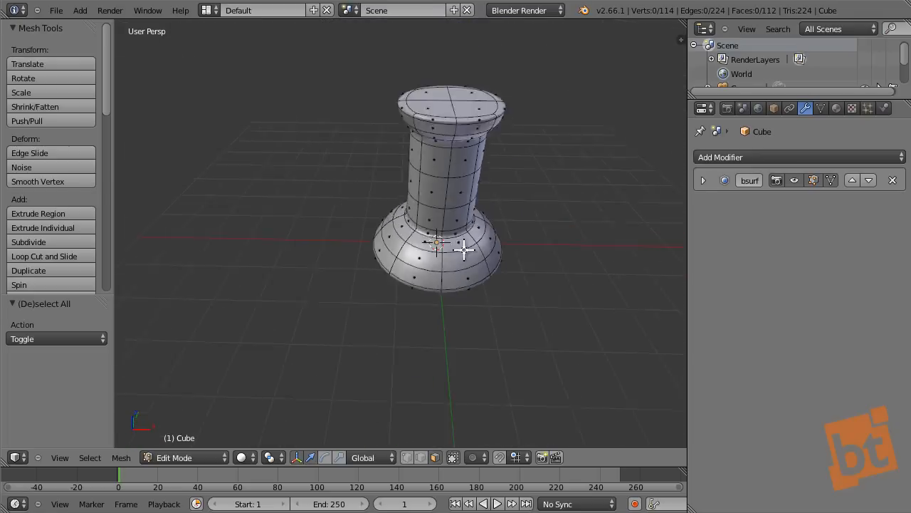
middle_click_drag(446, 173, 446, 232, "shift")
scroll(439, 230, "up", 10)
right_click(385, 191)
right_click(384, 304, "shift")
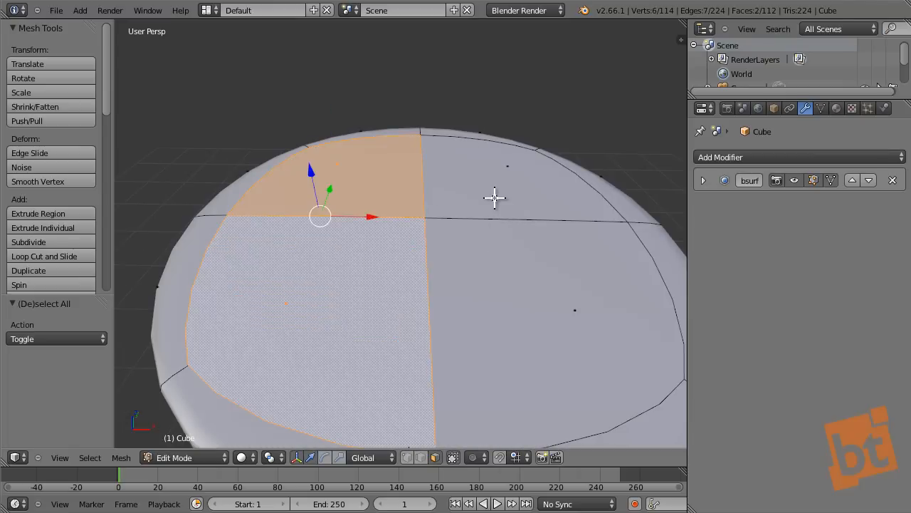
right_click(494, 198, "shift")
right_click(505, 246, "shift")
key("i")
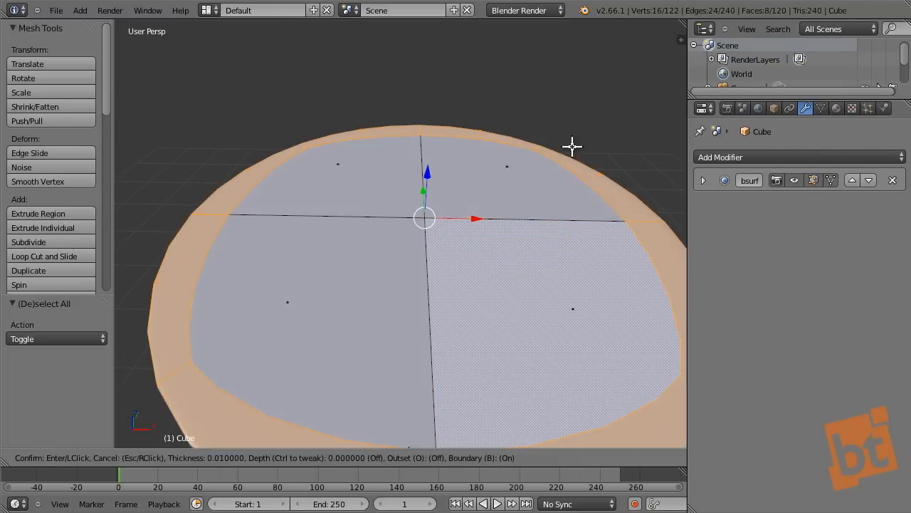
left_click(451, 206)
scroll(451, 206, "down", 5)
key("a")
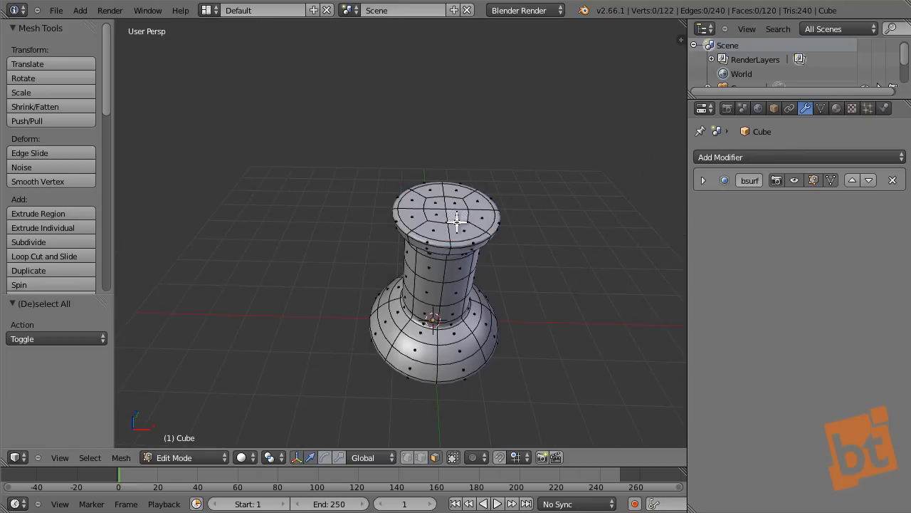
- Return to Object Mode, deselect the pin and inspect its smooth surface from several angles
middle_click_drag(462, 253, 485, 245)
middle_click_drag(464, 329, 366, 237)
key("Tab")
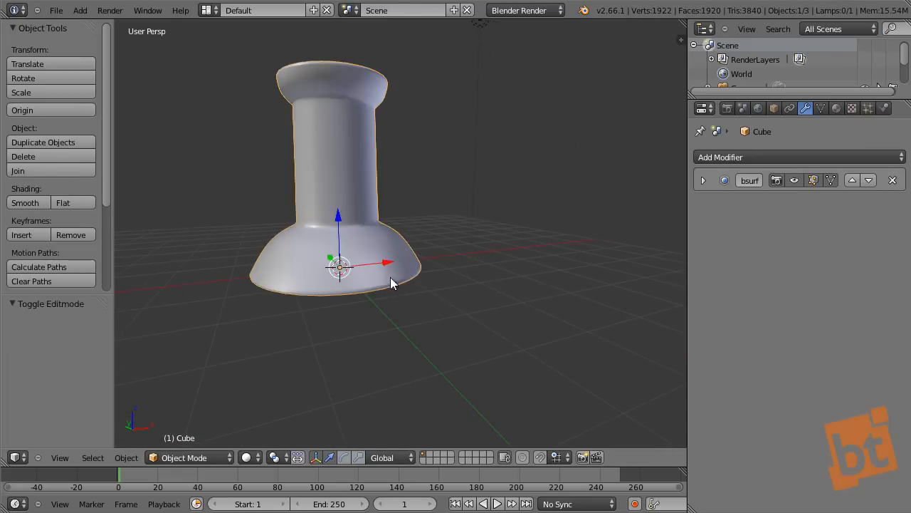
middle_click_drag(390, 283, 429, 286)
scroll(390, 301, "down", 6)
scroll(408, 306, "up", 4)
middle_click_drag(397, 322, 400, 301)
scroll(374, 365, "down", 2)
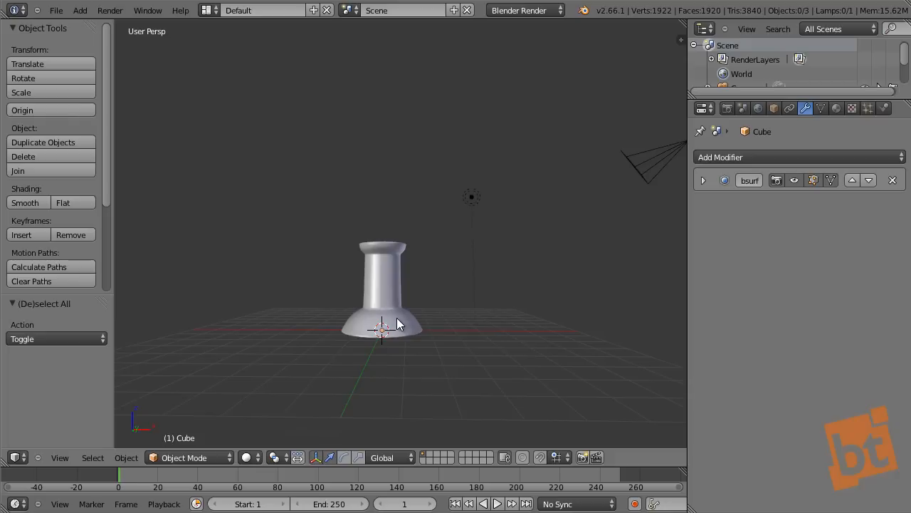
- Add a mesh cylinder with 8 vertices, radius 1 and depth 2 at the centre of the pin
key("KP_7")
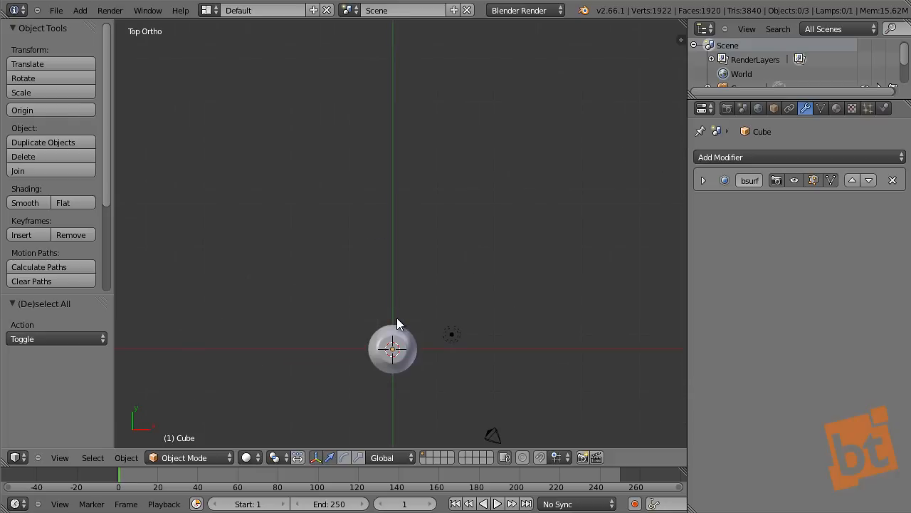
middle_click_drag(397, 318, 385, 192, "shift")
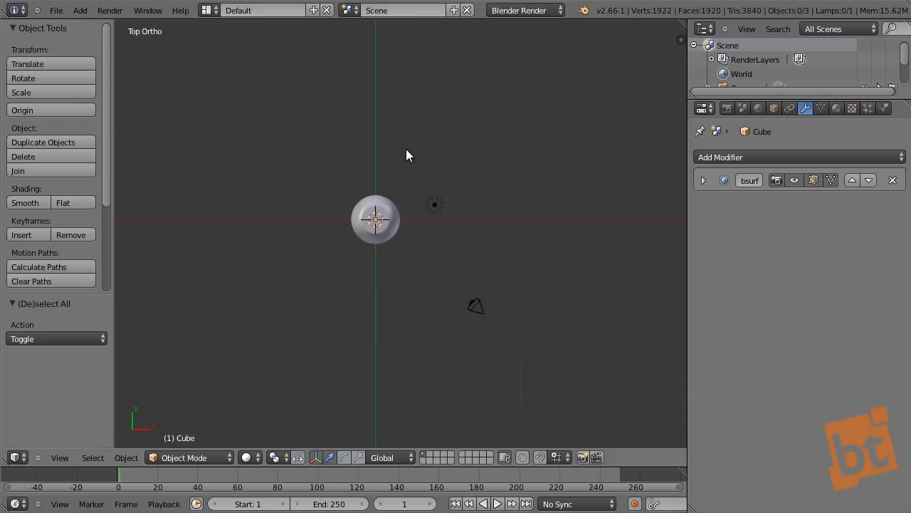
key("shift+a")
mouse_move(414, 153)
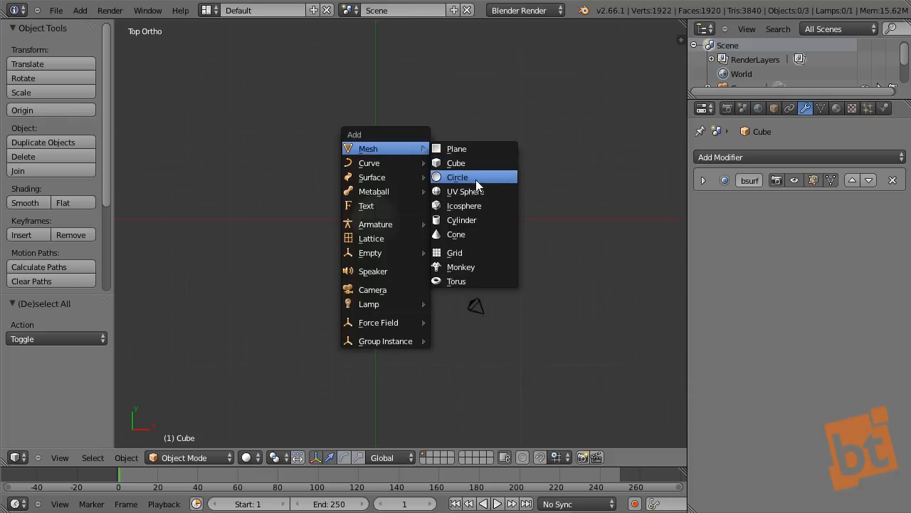
left_click(470, 220)
scroll(376, 224, "up", 6)
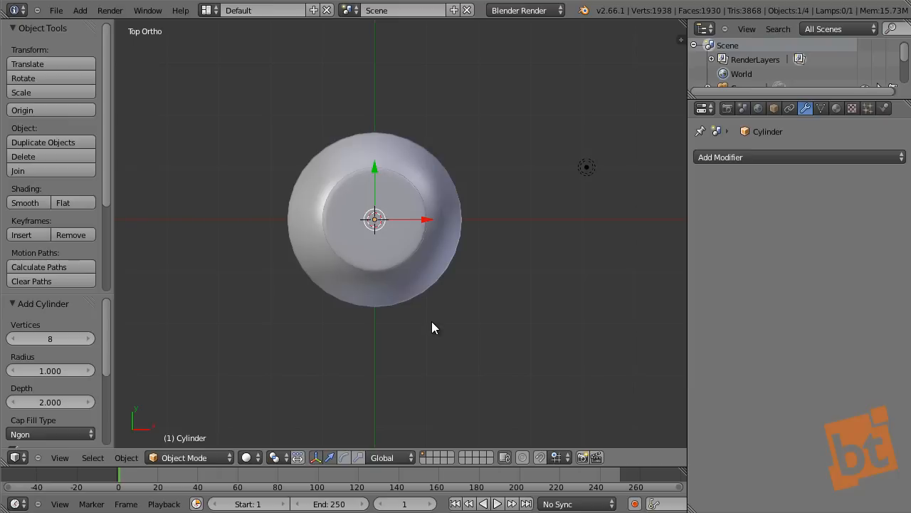
- Enter Edit Mode on the cylinder and scale it to 0.186 in X and Y only, keeping its height
middle_click_drag(433, 322, 418, 201)
key("Tab")
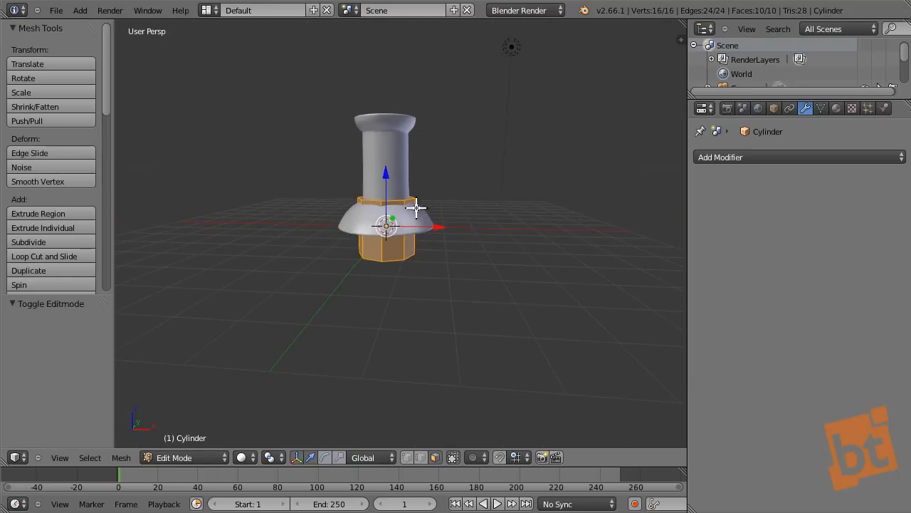
scroll(416, 213, "up", 3)
scroll(418, 230, "up", 1)
middle_click_drag(419, 231, 507, 234, "shift")
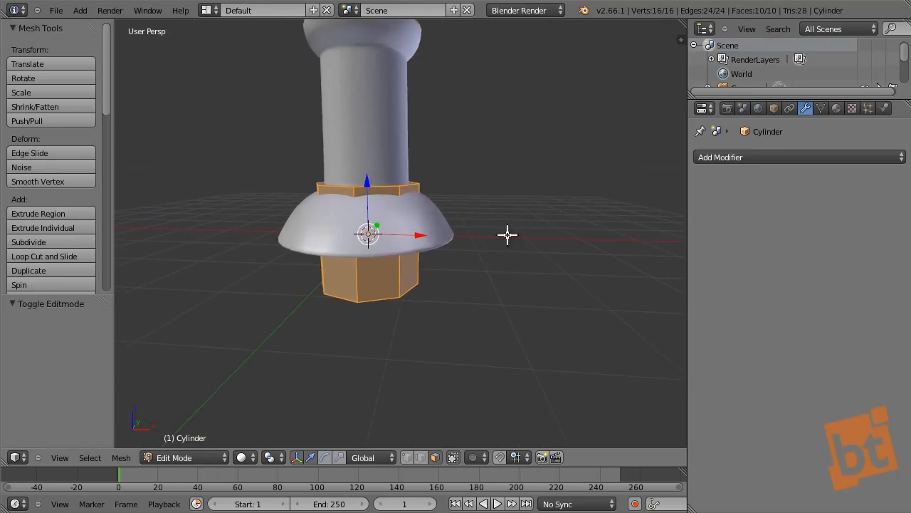
key("s")
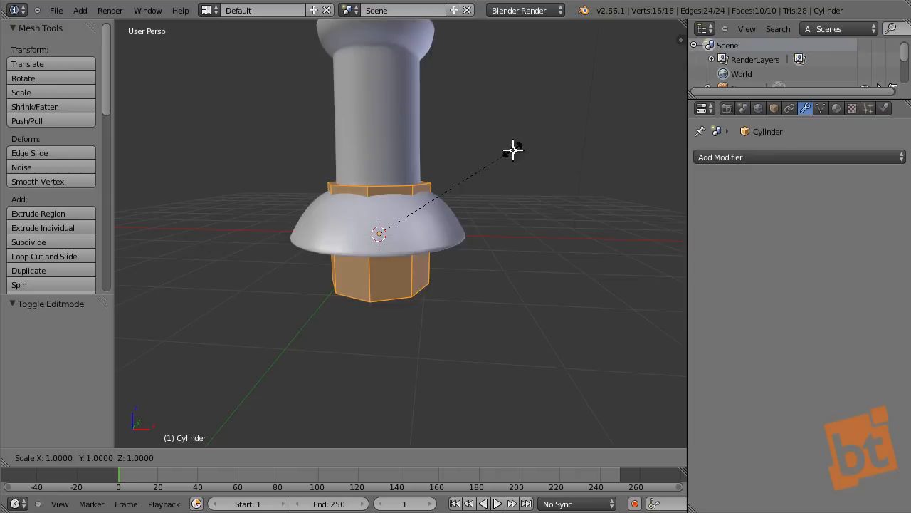
key("shift+z")
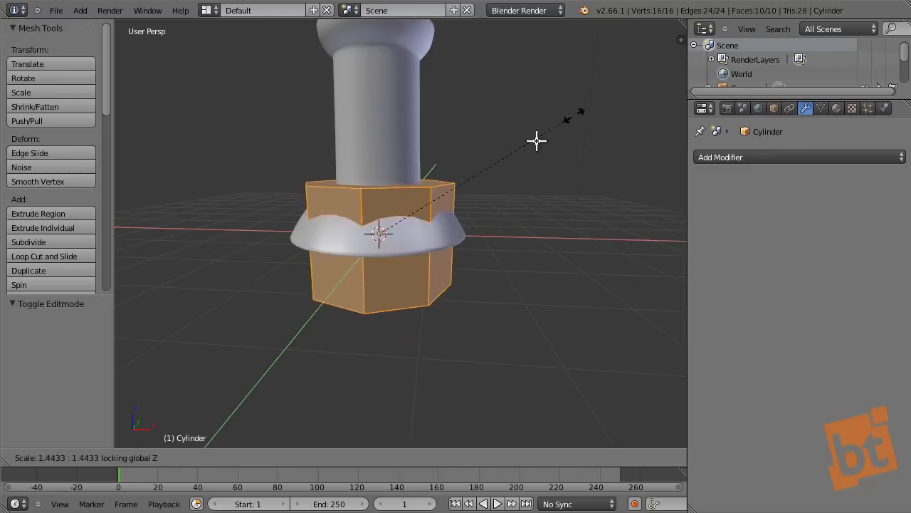
left_click(407, 227)
mouse_move(435, 240)
middle_mouse_down()
mouse_move(447, 227)
mouse_move(434, 234)
middle_mouse_up()
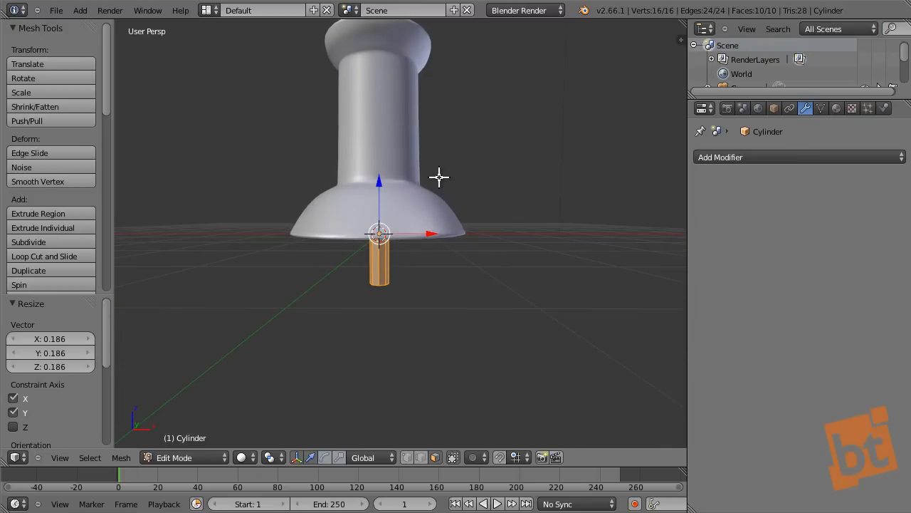
key("KP_1")
scroll(440, 177, "down", 8)
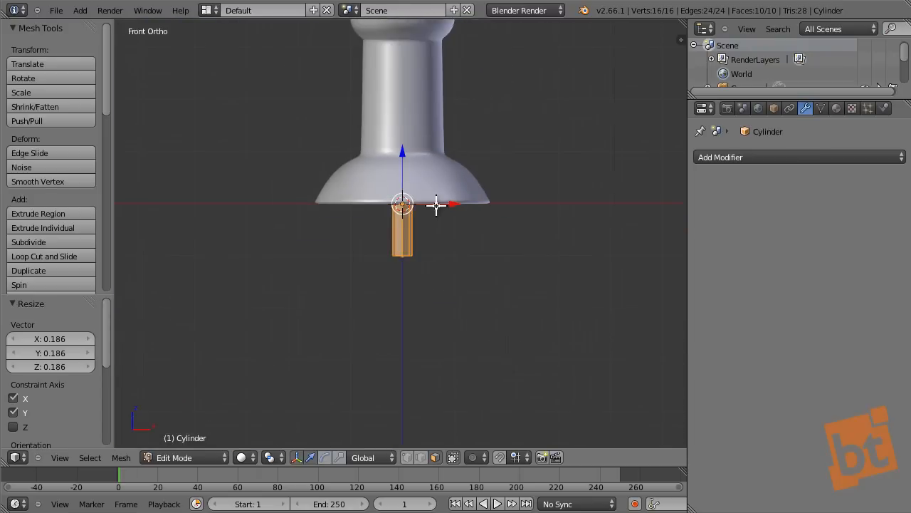
- Display the scene in wireframe and stretch the whole cylinder along Z only by a factor of 1.754
key("z")
middle_click_drag(436, 164, 430, 220, "shift")
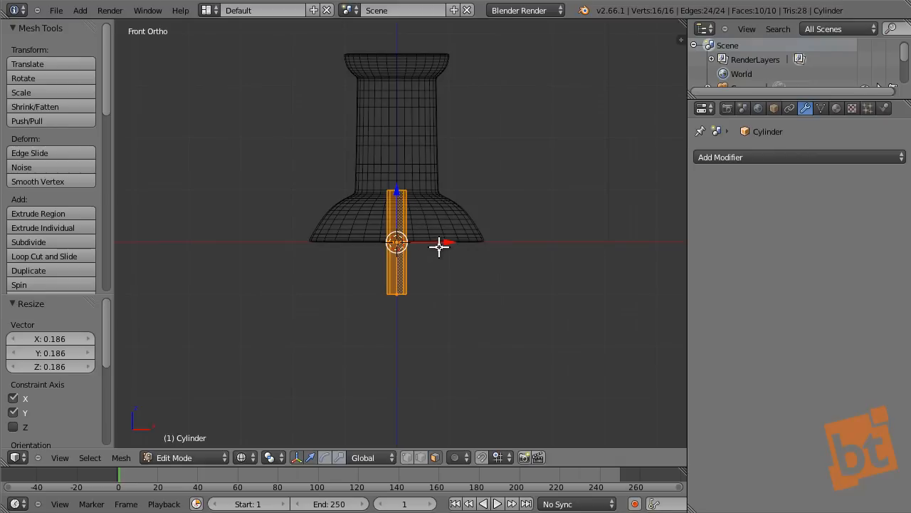
key("s")
key("z")
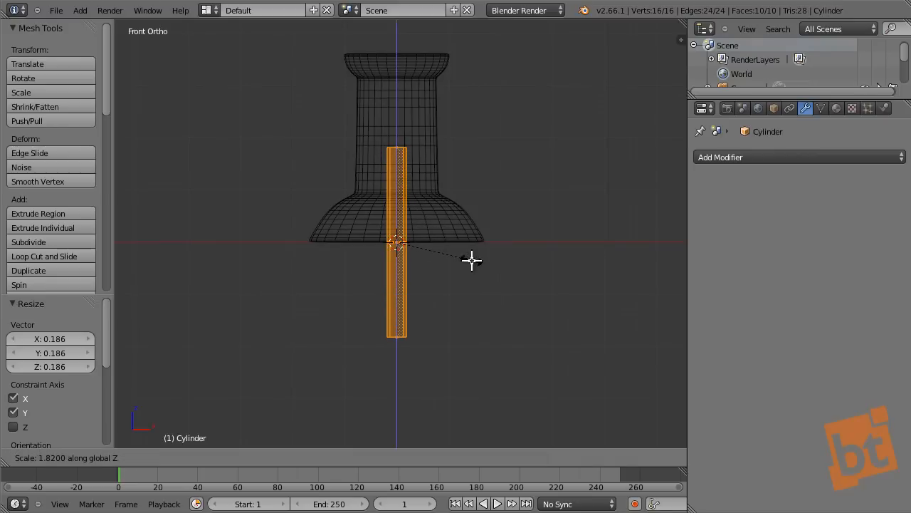
left_click(469, 260)
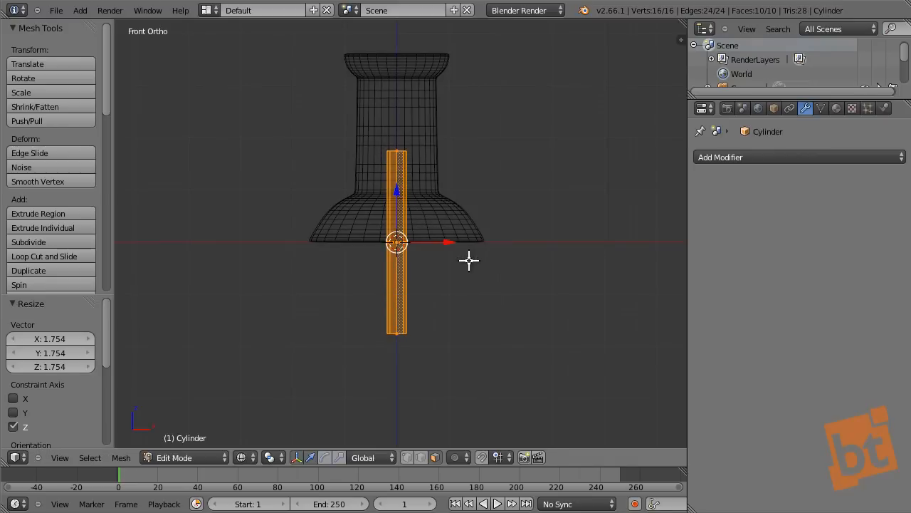
- Lengthen the needle by moving its bottom face down along Z by about 1.28 in total
right_click(396, 336)
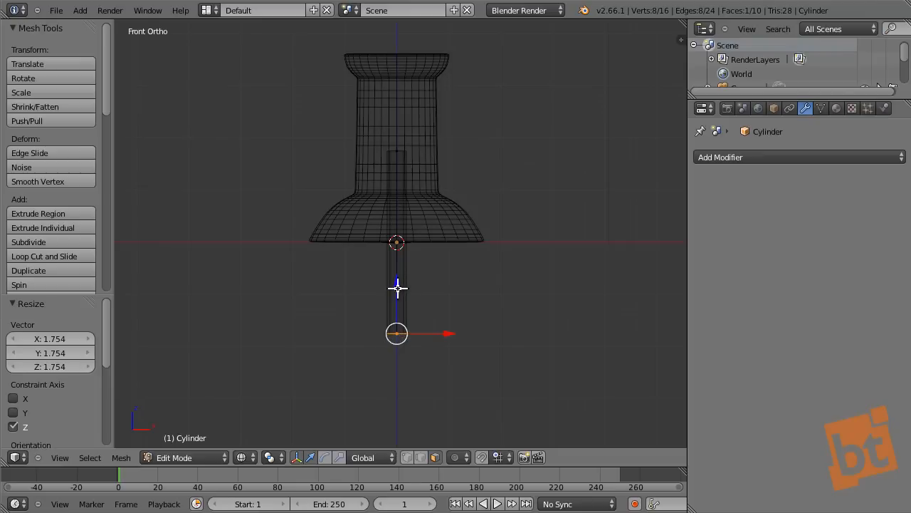
left_click_drag(398, 289, 397, 351)
middle_click_drag(433, 319, 434, 264, "shift")
left_click_drag(401, 288, 402, 299)
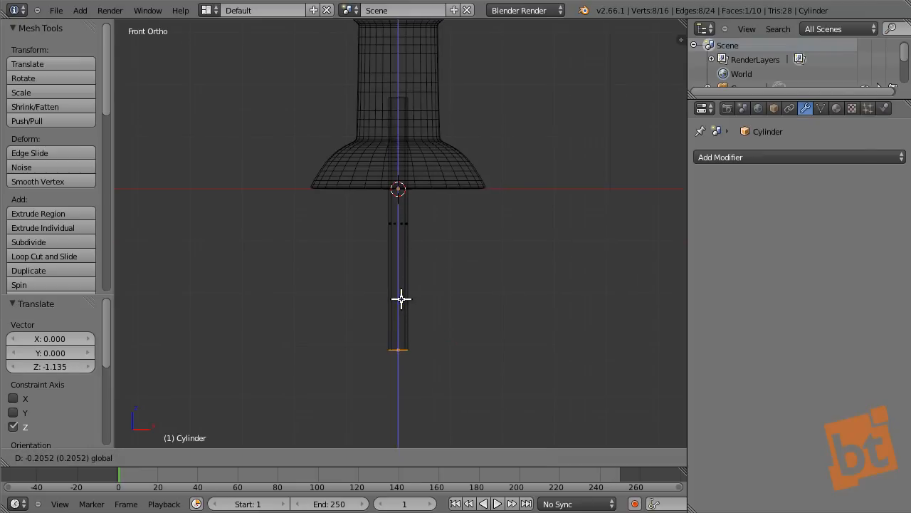
left_click(401, 299)
scroll(423, 307, "down", 2)
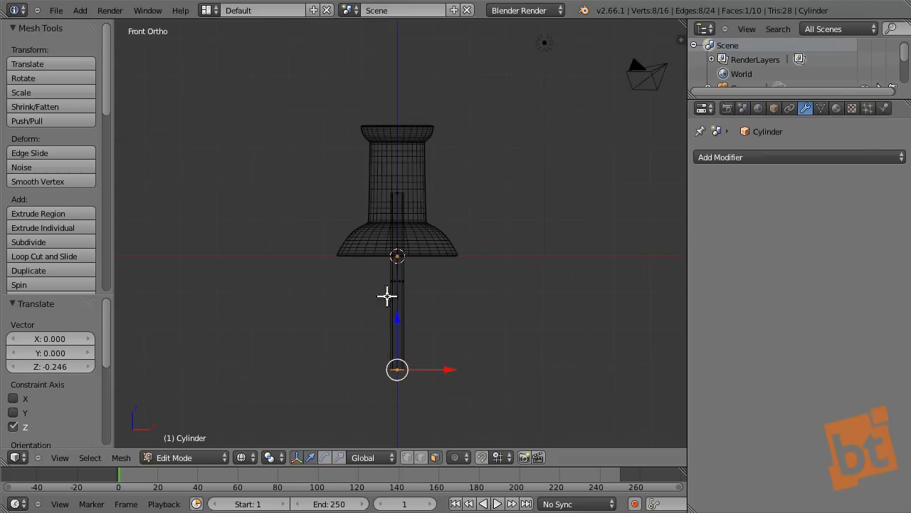
left_click_drag(396, 317, 395, 316)
middle_click_drag(405, 332, 404, 281, "shift")
scroll(403, 326, "up", 5)
scroll(390, 314, "down", 4)
scroll(390, 313, "up", 5)
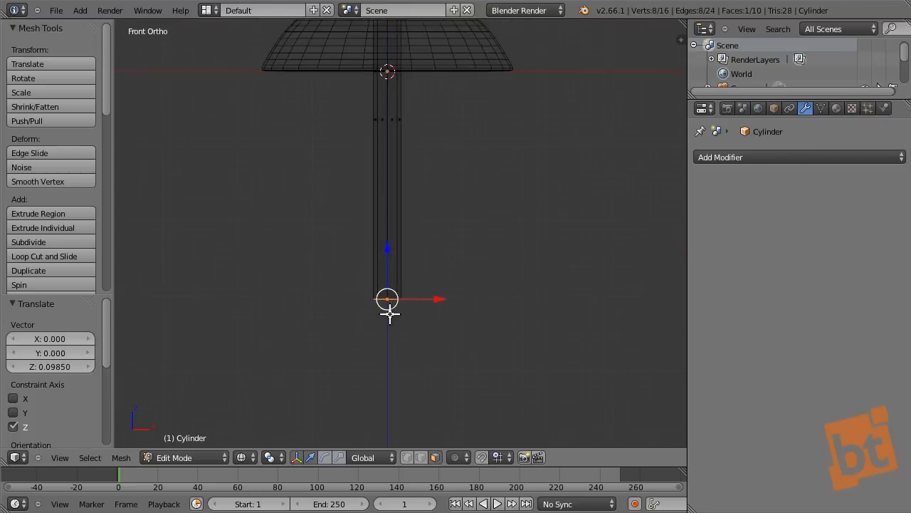
scroll(437, 281, "down", 4)
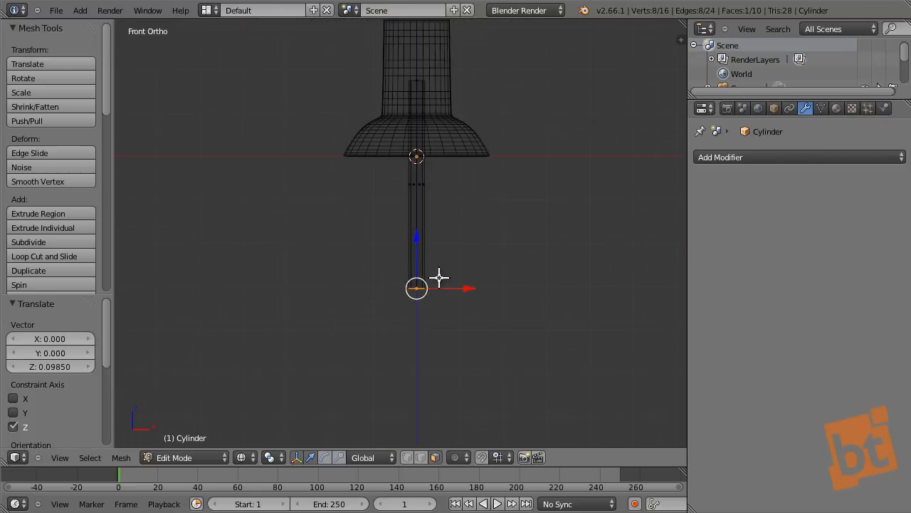
- Add three evenly spaced edge loops around the needle's length without sliding them, and clear the selection
key("ctrl+r")
scroll(411, 201, "up", 1)
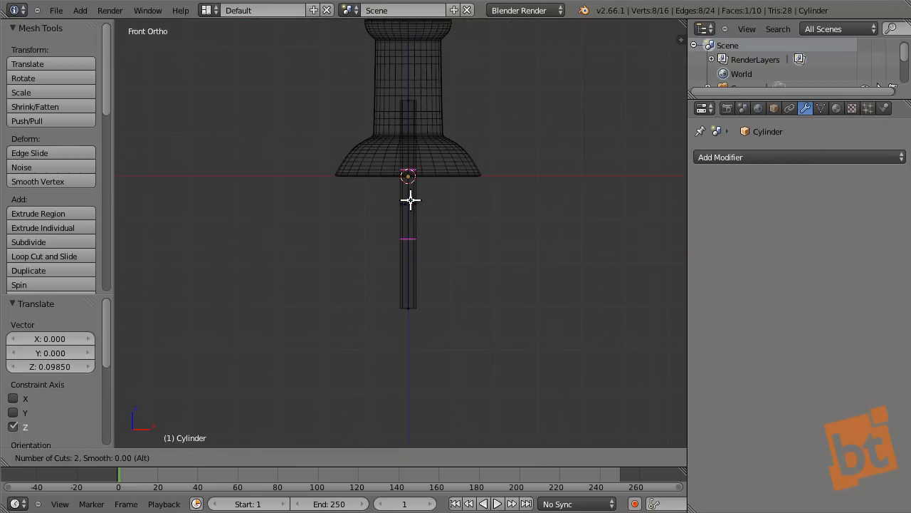
left_click(411, 200)
right_click(410, 200)
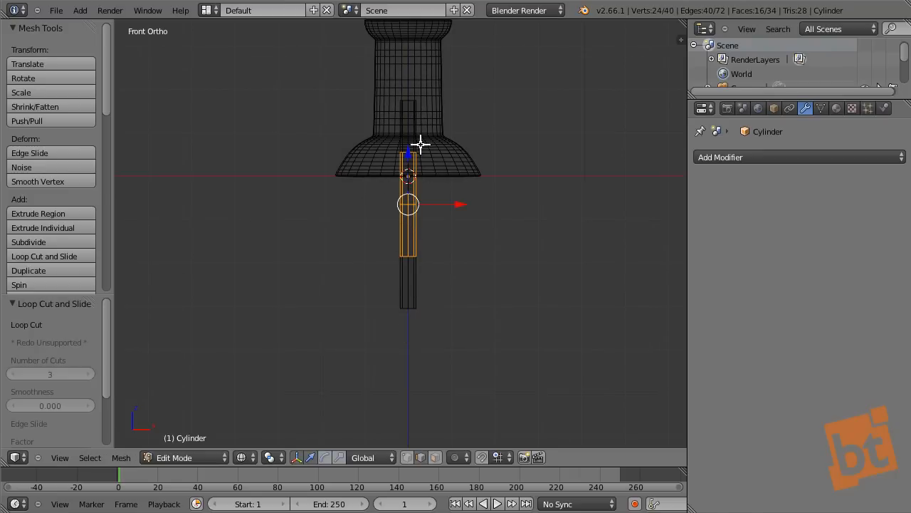
key("a")
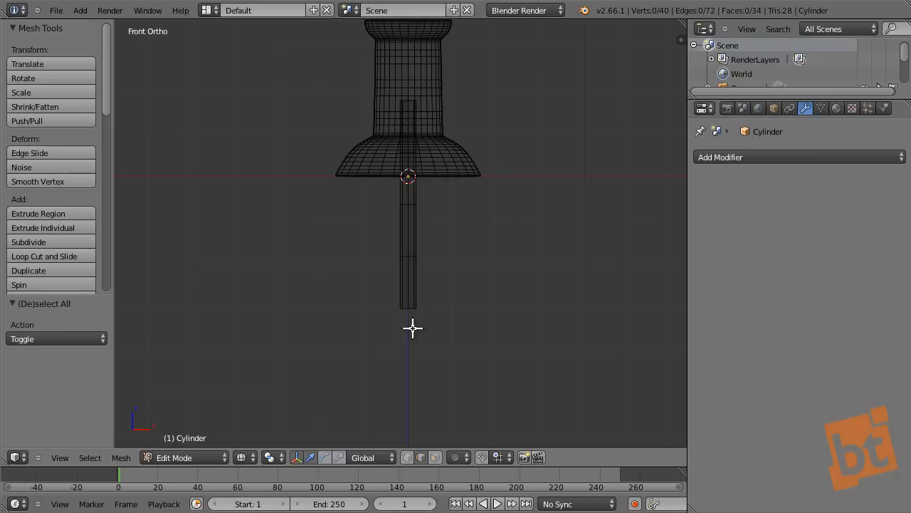
- Switch to face selection mode with the needle's bottom face selected and framed
scroll(413, 328, "up", 5)
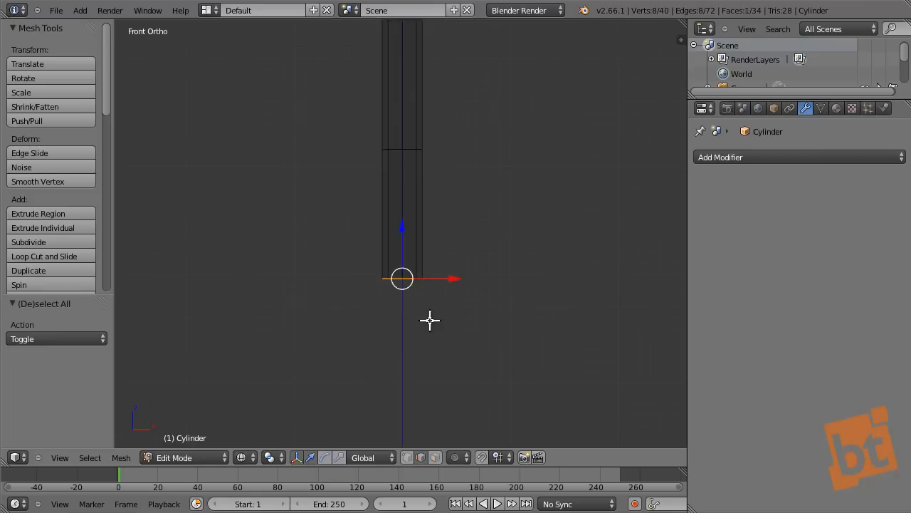
middle_click_drag(430, 320, 410, 238)
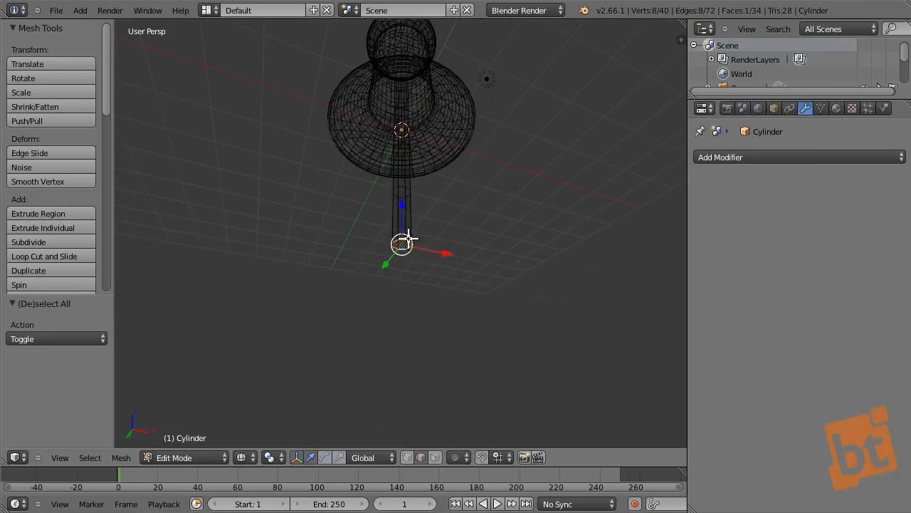
scroll(409, 238, "up", 6)
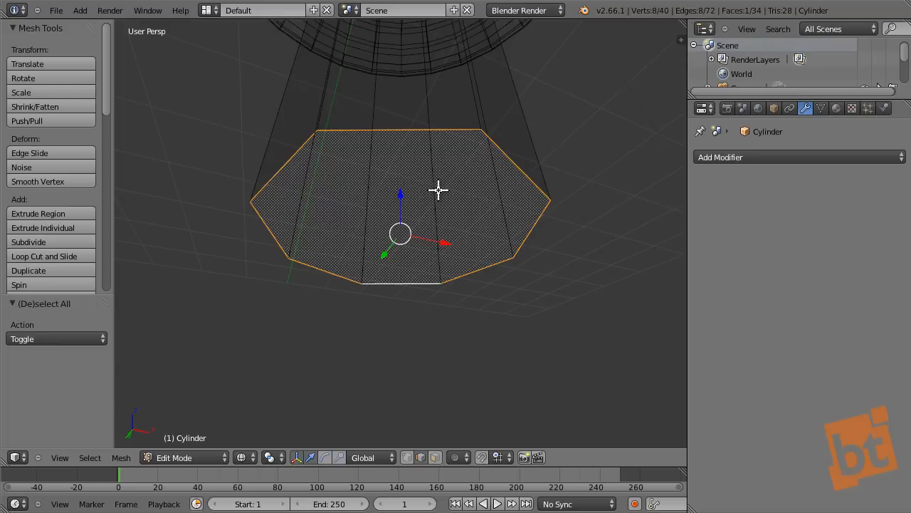
right_click(396, 106)
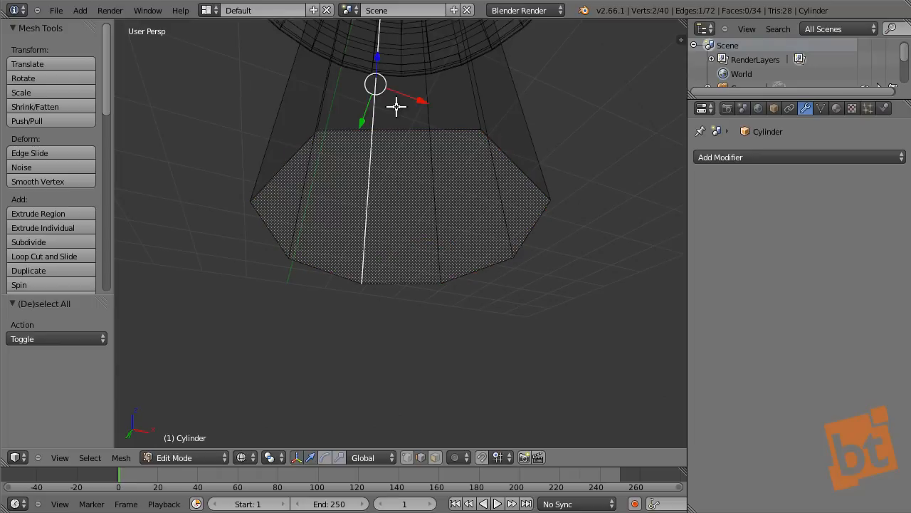
key("KP_Decimal")
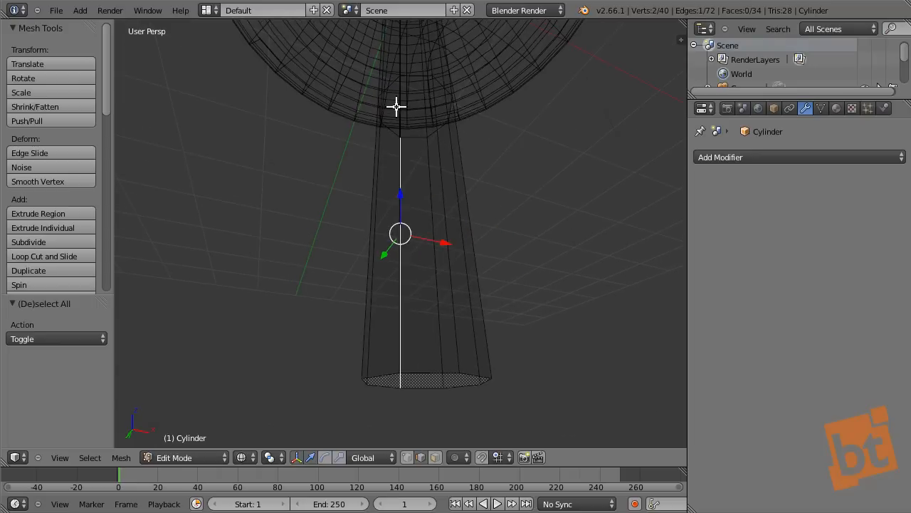
right_click(430, 385)
key("ctrl+Tab")
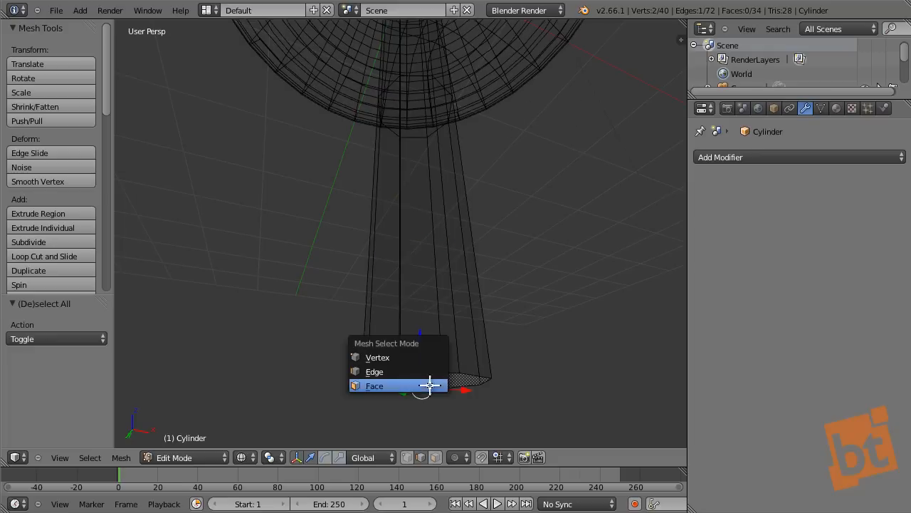
left_click(422, 385)
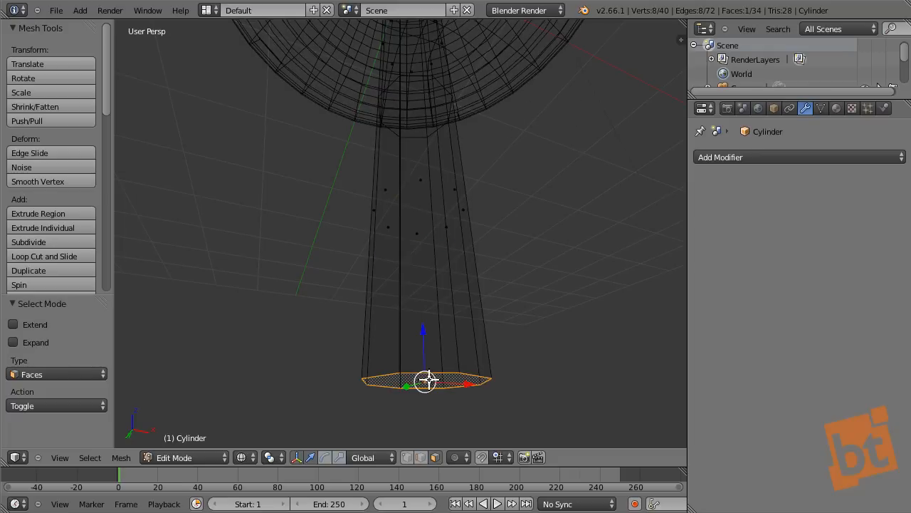
key("KP_Decimal")
middle_click_drag(430, 379, 398, 246)
- Select the needle's top cap hidden inside the pin body and delete that face
scroll(398, 246, "up", 6)
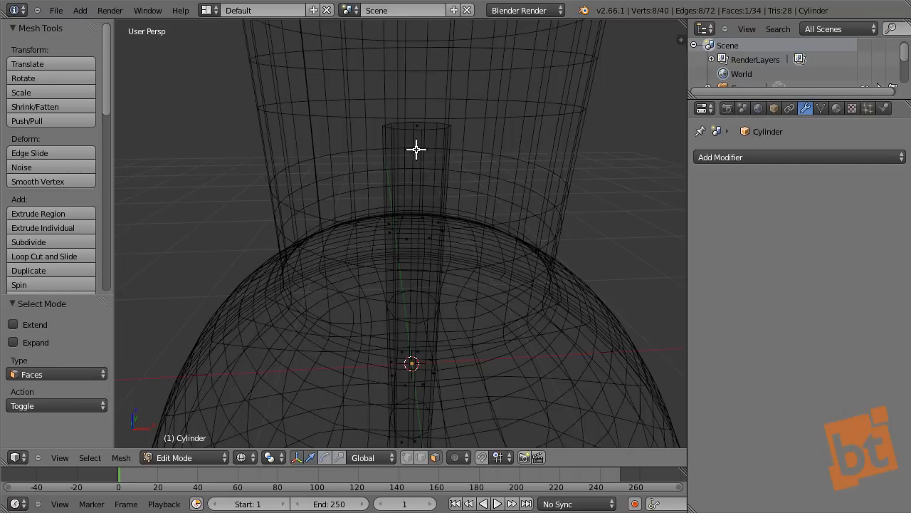
right_click(417, 126)
middle_click_drag(448, 153, 450, 181)
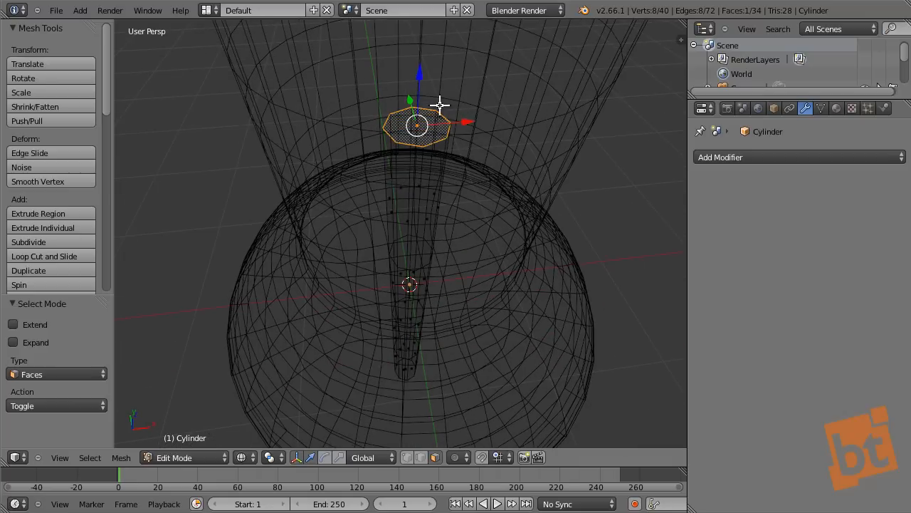
key("x")
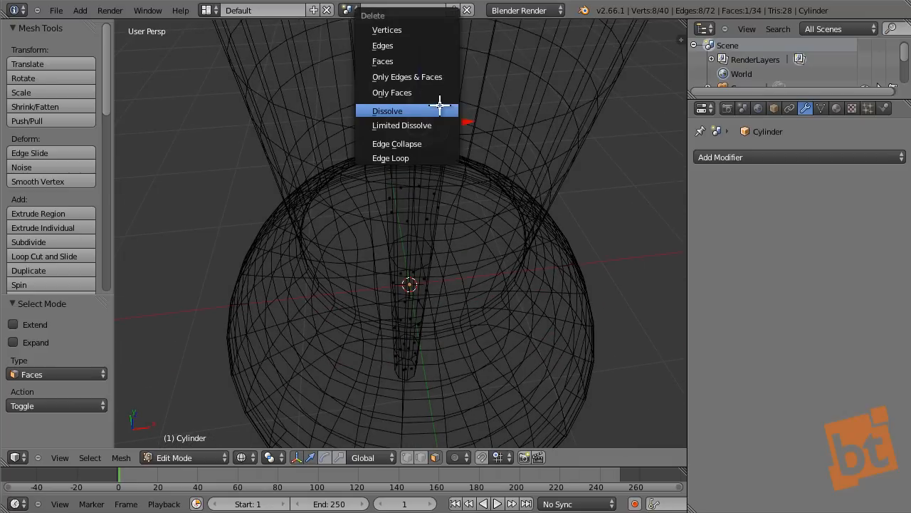
left_click(428, 62)
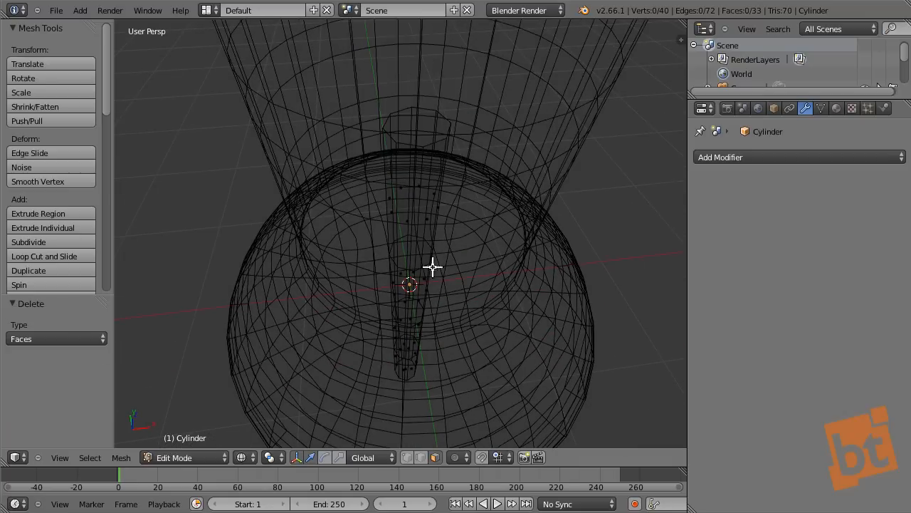
- Select the needle's bottom cap face, view it from below and return to solid shading
middle_click_drag(433, 267, 488, 236)
middle_click_drag(485, 199, 474, 222, "shift")
right_click(430, 233)
scroll(450, 241, "up", 3)
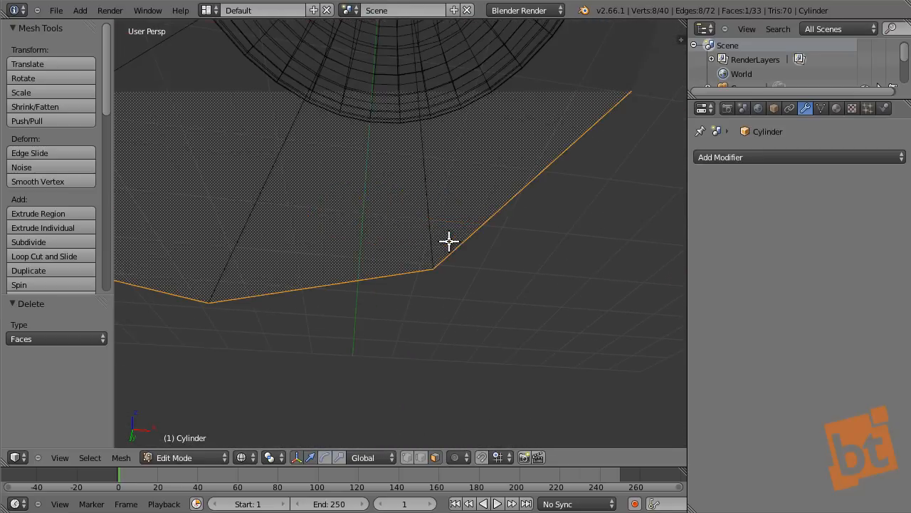
scroll(441, 239, "down", 4)
scroll(428, 231, "up", 3)
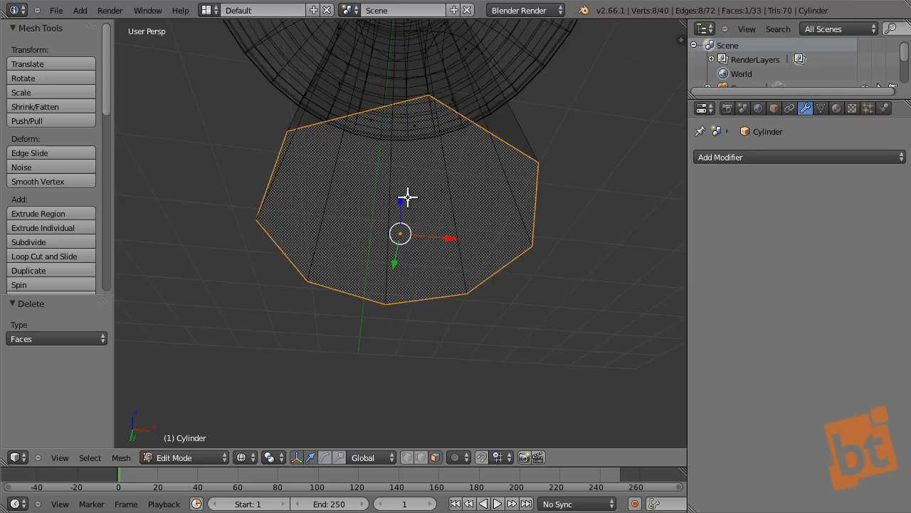
key("z")
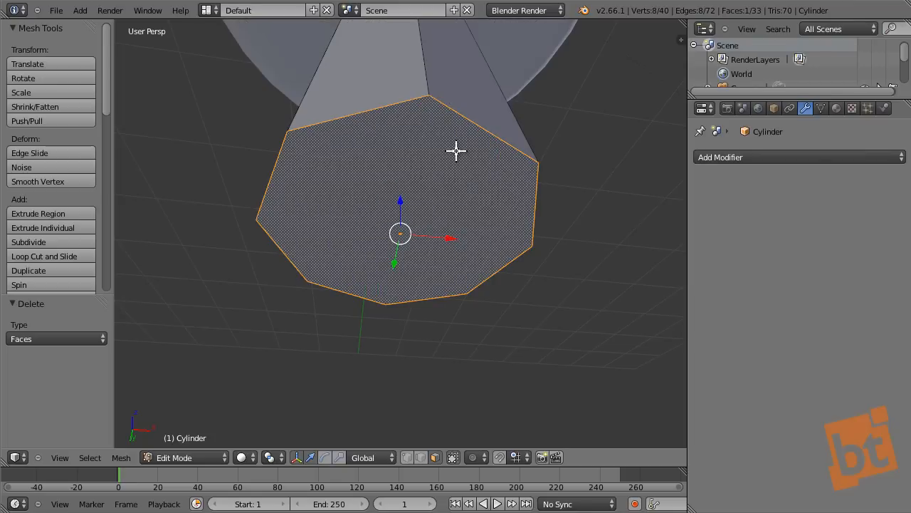
- In vertex selection mode, connect two opposite corners of the bottom cap to split it in half
key("ctrl+Tab")
left_click(446, 125)
right_click(429, 96)
right_click(383, 302, "shift")
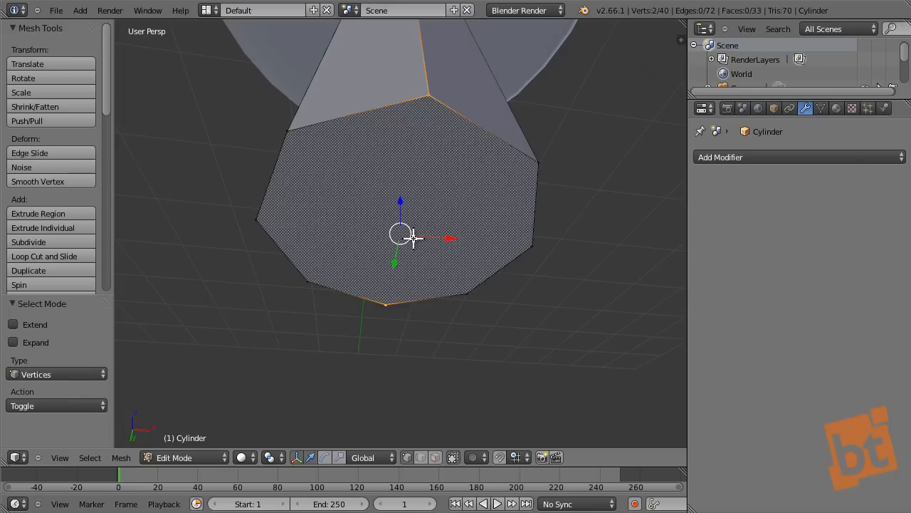
key("j")
- Select the bottom cap's dividing edge by its two end vertices and subdivide it with one cut
right_click(258, 220)
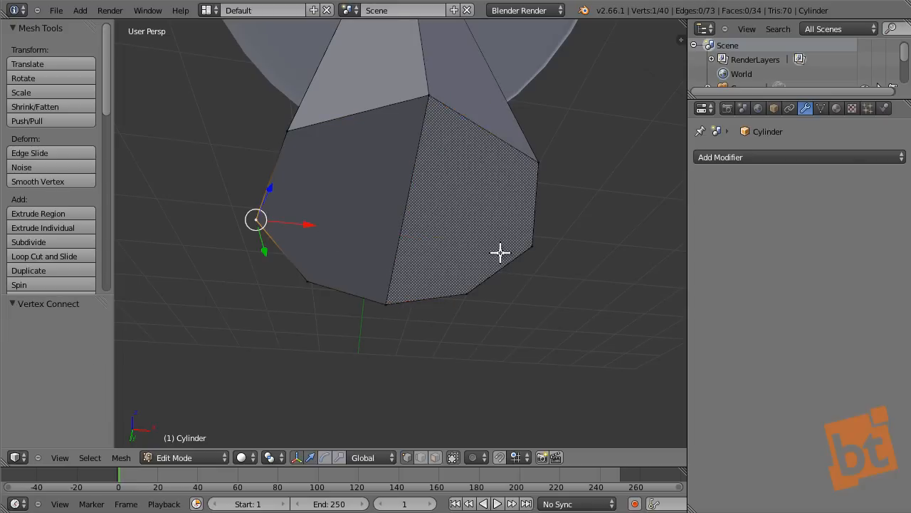
right_click(524, 246, "shift")
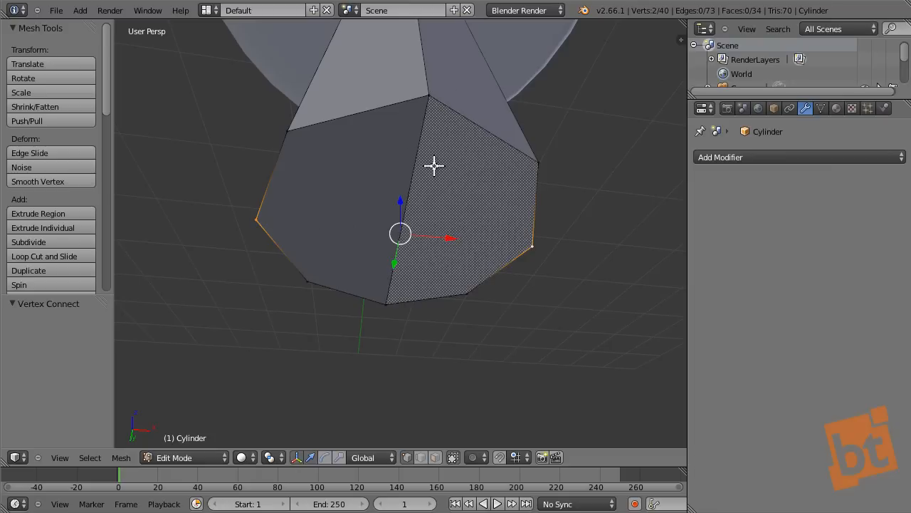
middle_click_drag(434, 164, 420, 108)
right_click(421, 84)
right_click(386, 328, "shift")
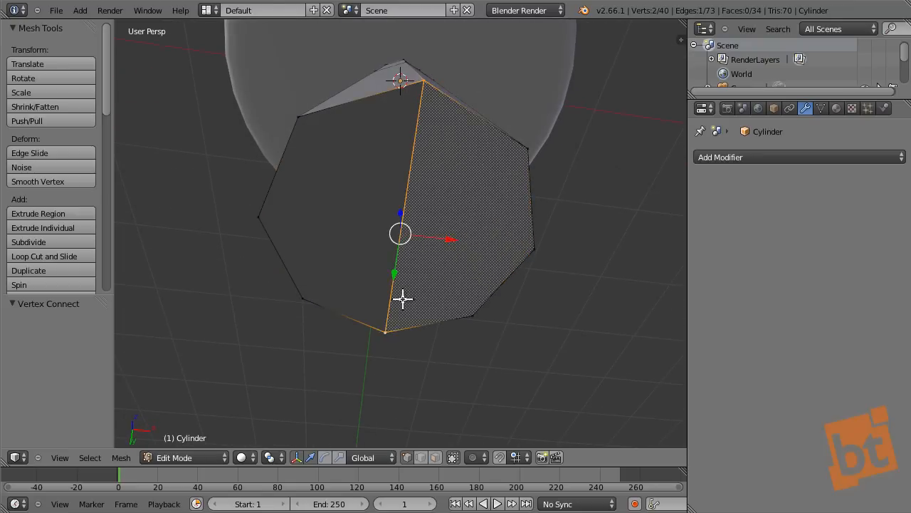
key("w")
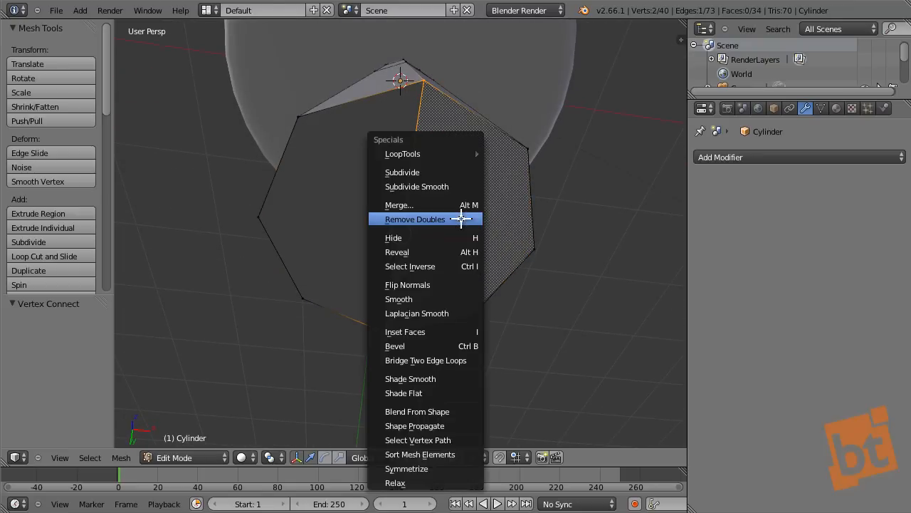
left_click(431, 172)
- Connect the bottom cap's centre vertex to the two side corners across the dividing edge
right_click(402, 237)
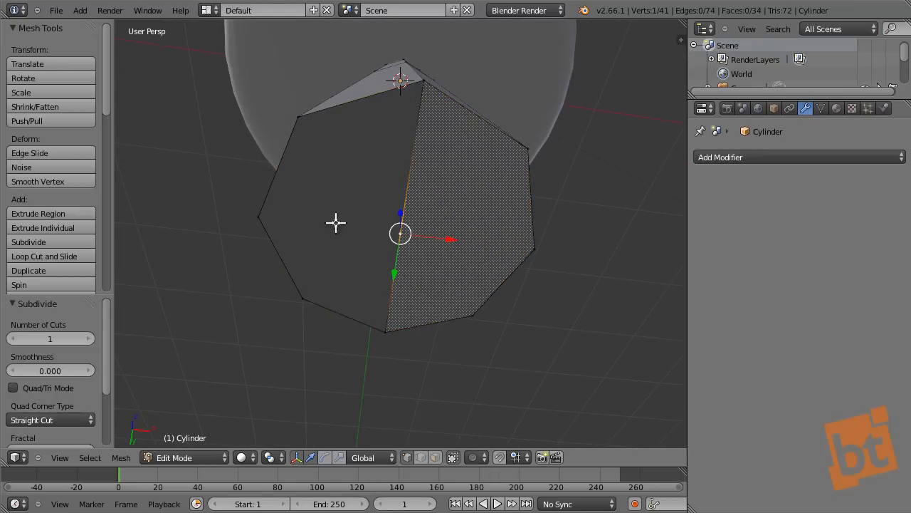
right_click(261, 219, "shift")
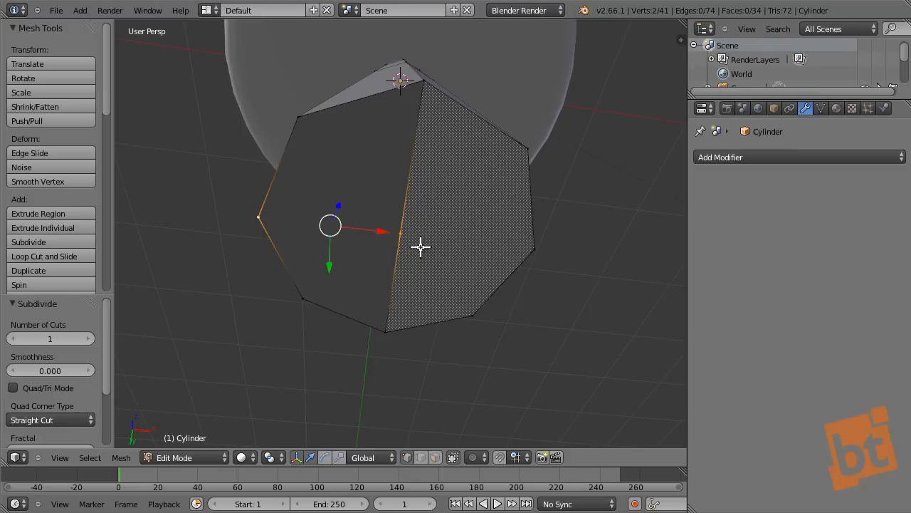
key("j")
right_click(528, 249)
right_click(400, 233, "shift")
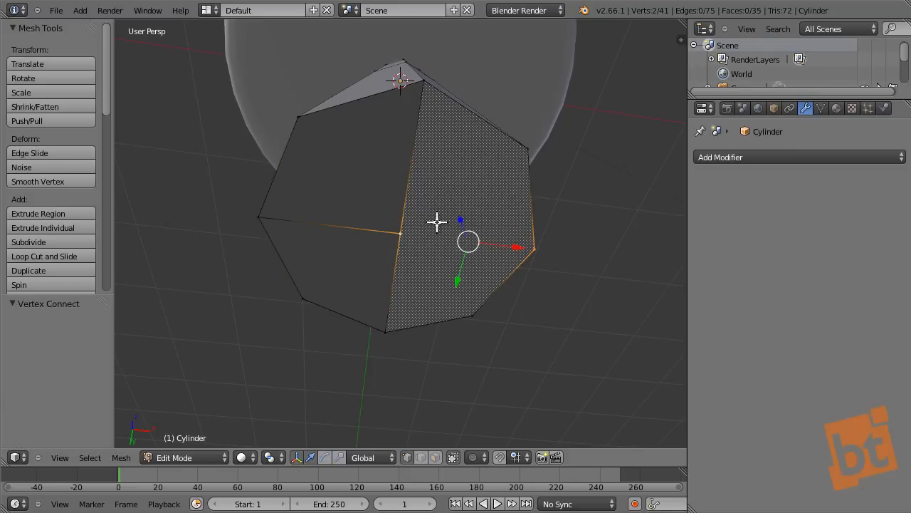
key("j")
- Undo the connections from the bottom cap's centre vertex to its side corners, back to the subdivided edge
key("ctrl+z")
key("ctrl+z")
key("ctrl+z")
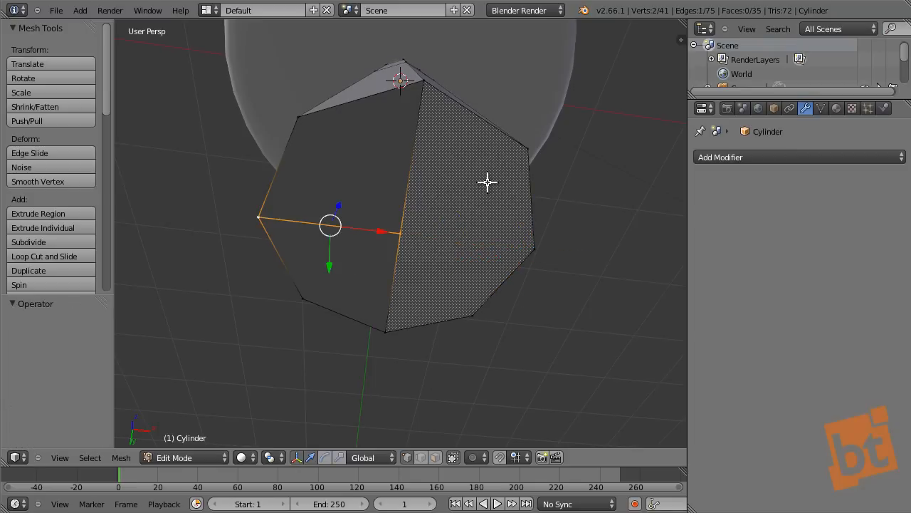
key("ctrl+z")
key("ctrl+z")
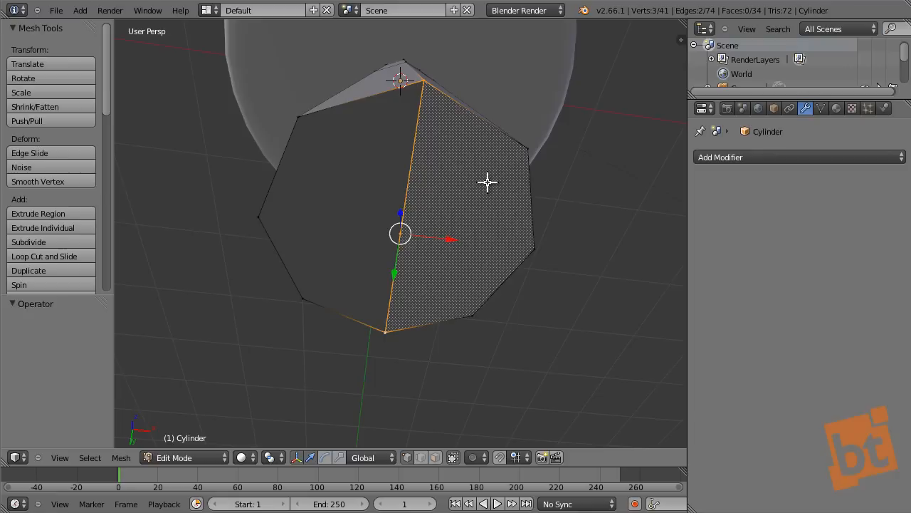
- Undo the subdivision of the bottom cap's dividing edge and knife-cut the cap from one side corner to the opposite one, crossing that edge
key("ctrl+z")
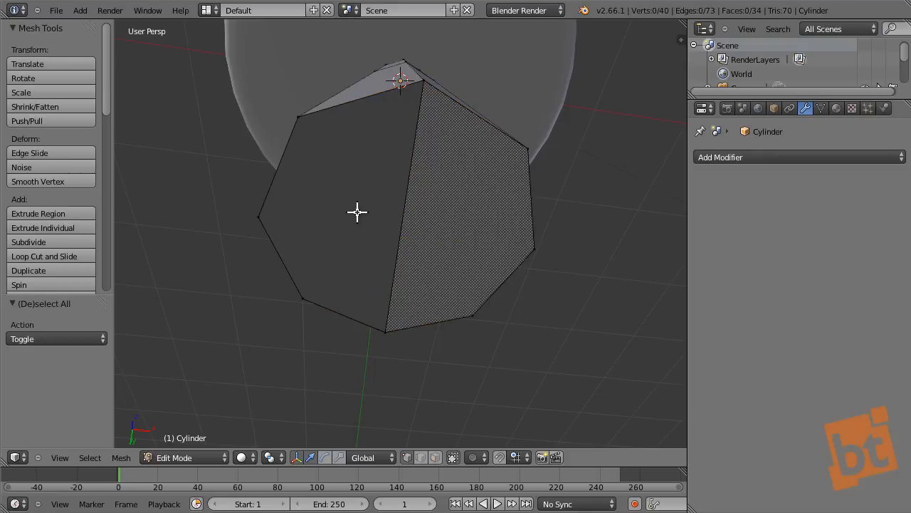
key("k")
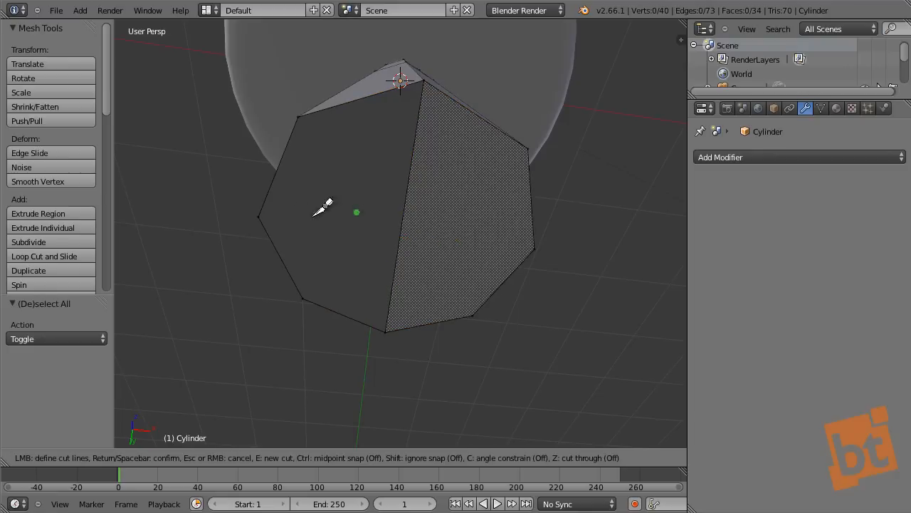
left_click(257, 216)
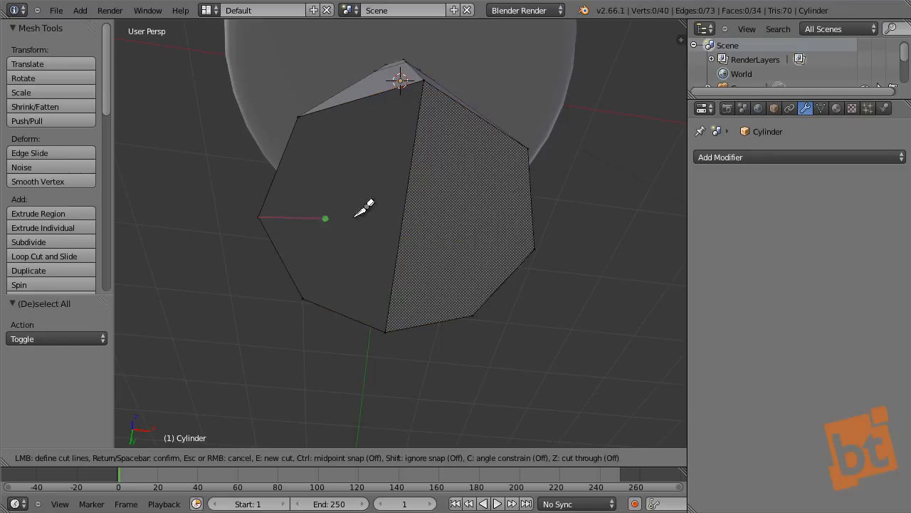
left_click(535, 248)
key("Return")
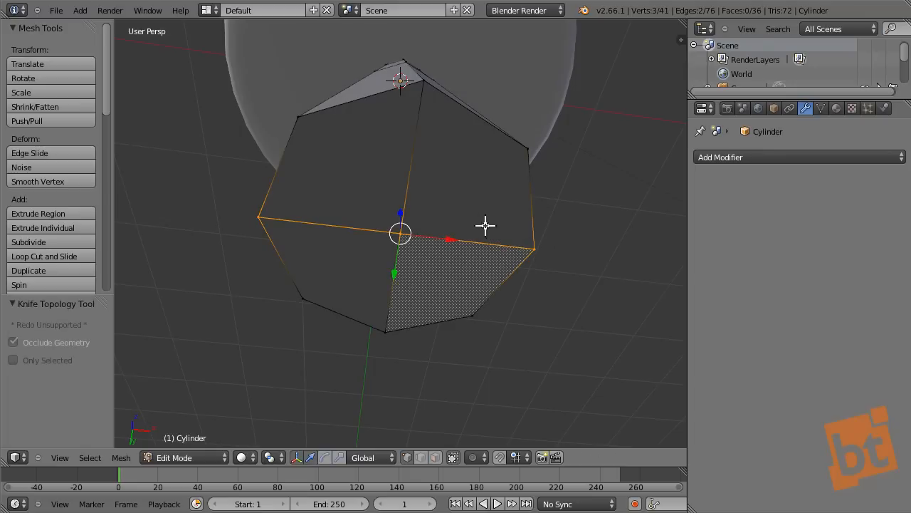
key("a")
- In vertex selection mode, move the bottom cap's centre vertex down about 0.516 along Z to form the needle's point
middle_click_drag(431, 161, 469, 302)
scroll(442, 219, "down", 4)
key("ctrl+Tab")
left_click(444, 300)
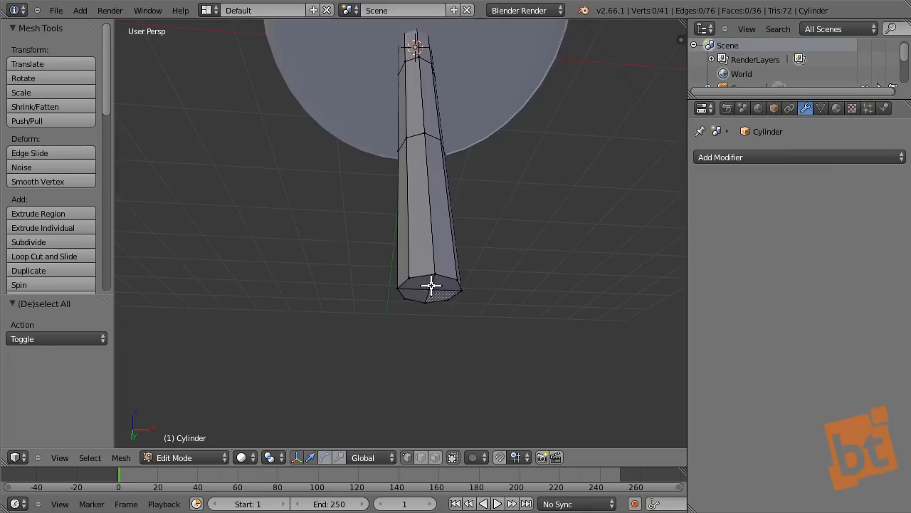
right_click(431, 286)
key("g")
key("z")
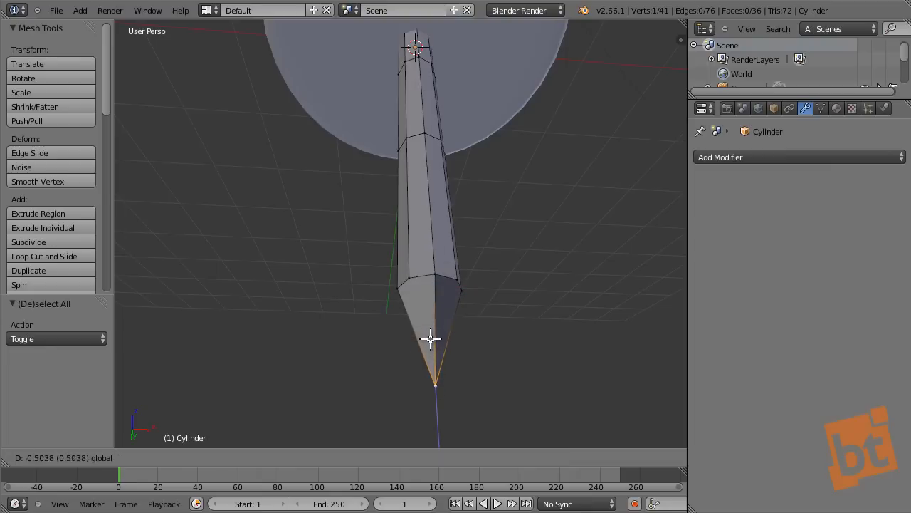
left_click(431, 346)
- Select the four alternate rim vertices above the point and raise them about 0.146 along Z
right_click(412, 277)
middle_click_drag(552, 314, 399, 321)
right_click(446, 265, "shift")
right_click(483, 254, "shift")
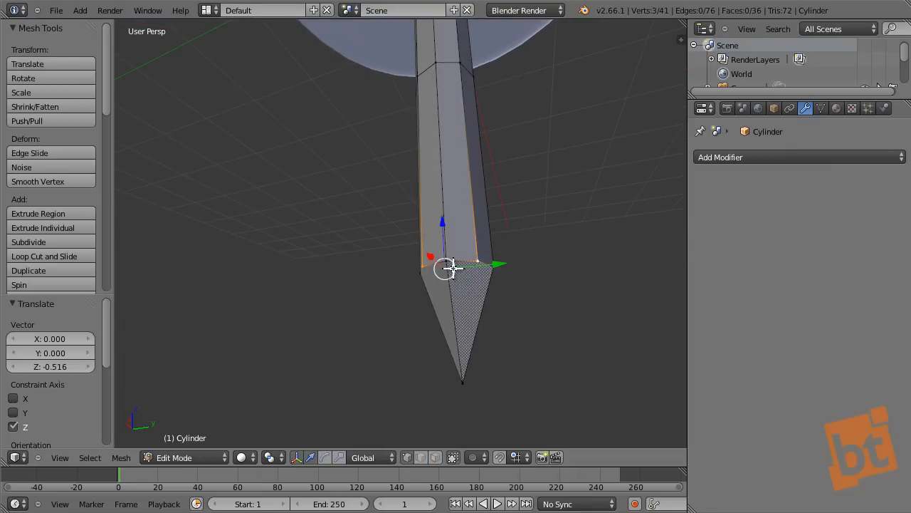
middle_click_drag(561, 297, 390, 311)
right_click(471, 254, "shift")
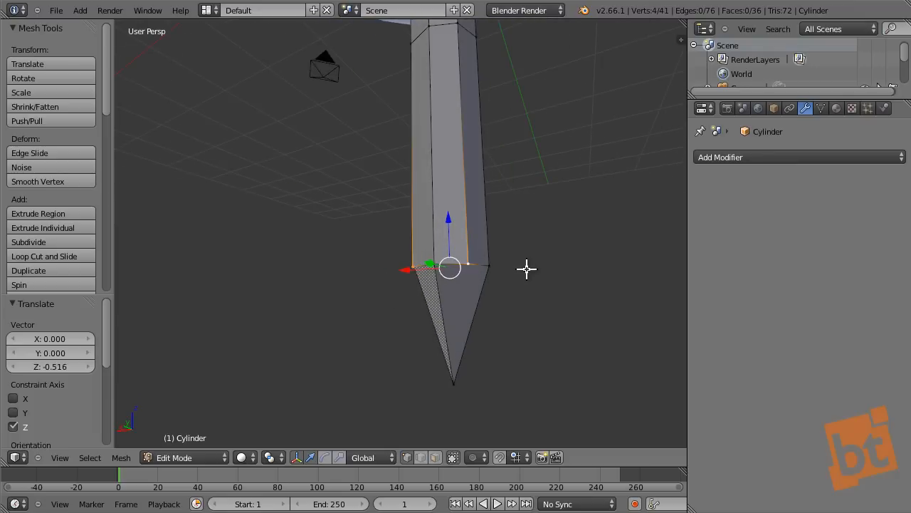
mouse_move(527, 269)
middle_mouse_down()
mouse_move(416, 287)
mouse_move(465, 301)
middle_mouse_up()
left_click_drag(451, 214, 451, 183)
middle_click_drag(438, 298, 458, 264)
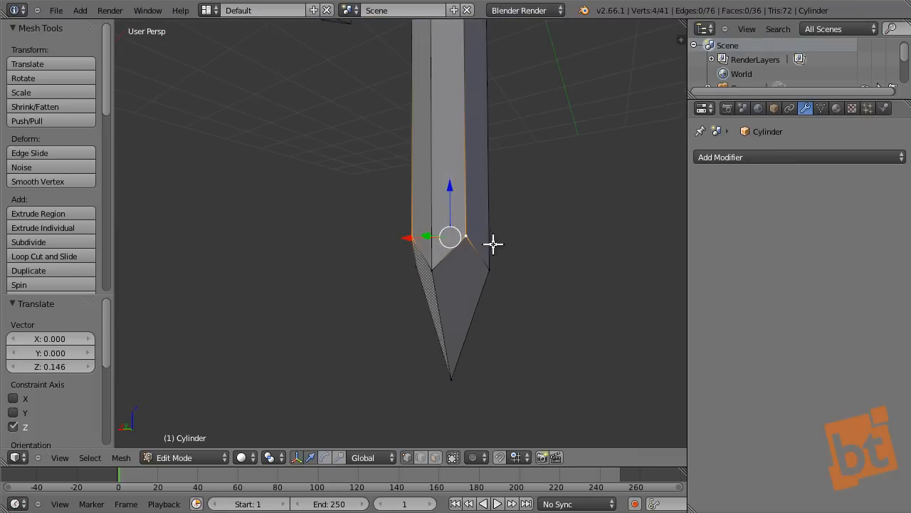
- Return to Object Mode and add a Subdivision Surface modifier to the needle
key("Tab")
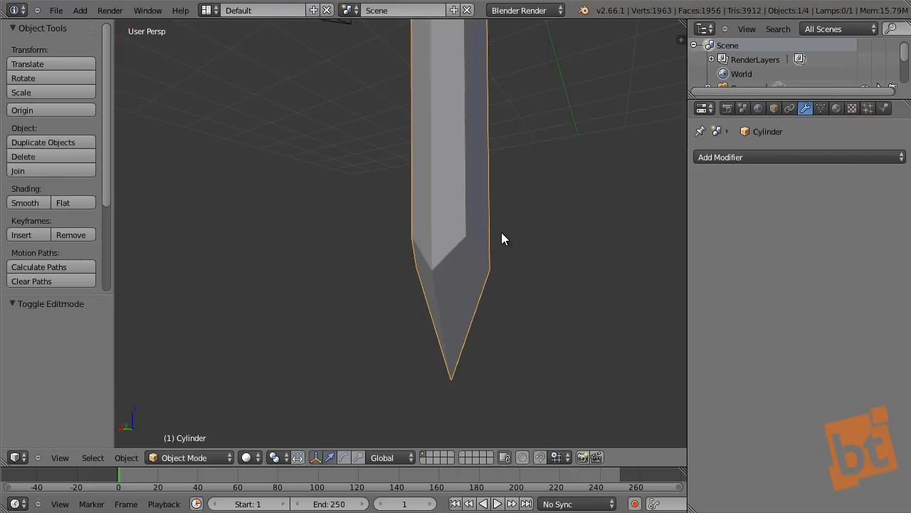
scroll(499, 230, "down", 7)
middle_click_drag(514, 190, 511, 299, "shift")
left_click(744, 151)
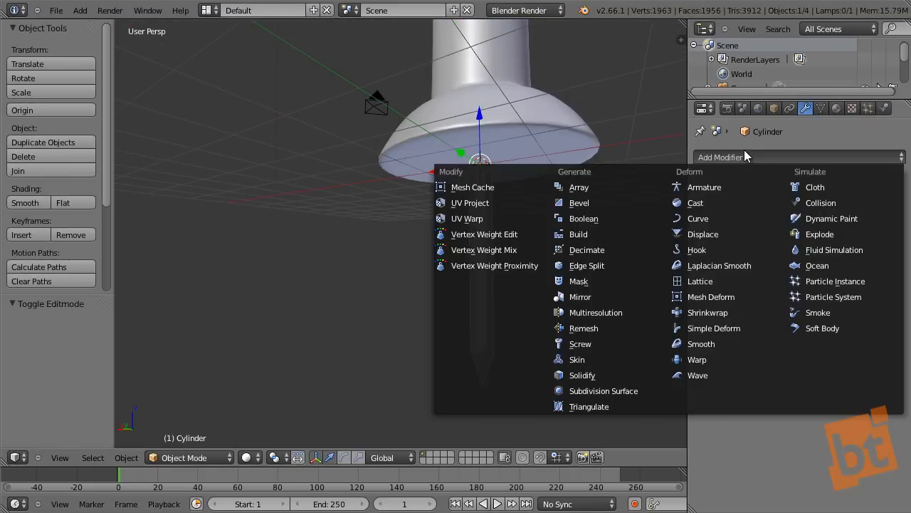
left_click(616, 389)
middle_click_drag(527, 382, 511, 329)
middle_click_drag(538, 255, 465, 266)
- In Edit Mode, thin the whole needle by scaling it in X and Y only, by about 0.908 and again by about 0.858
key("Tab")
key("a")
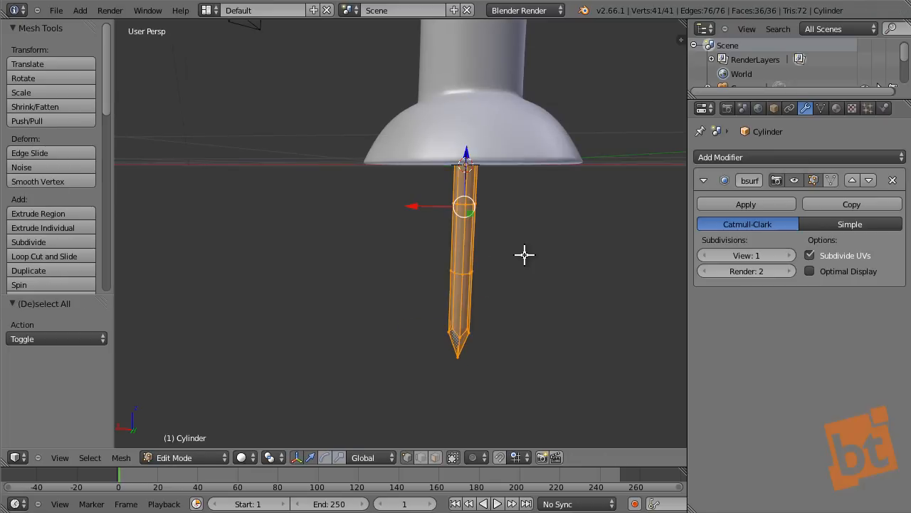
key("s")
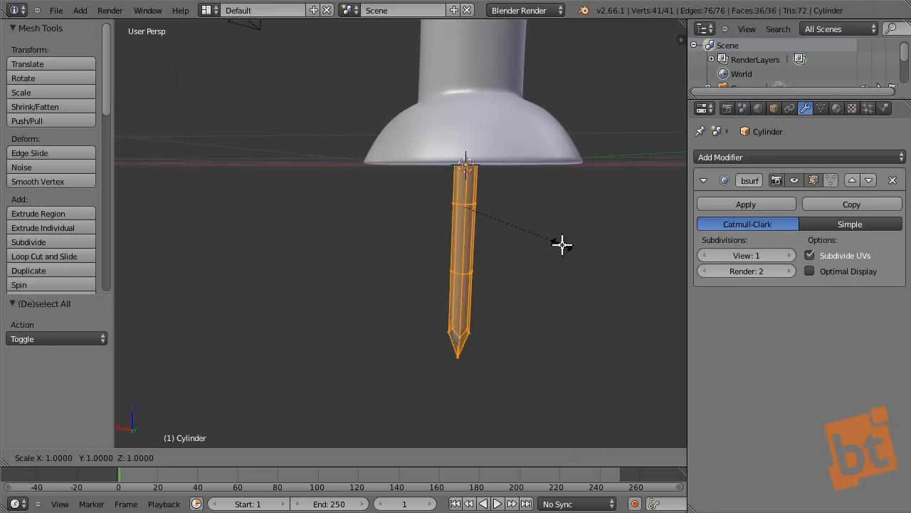
key("shift+z")
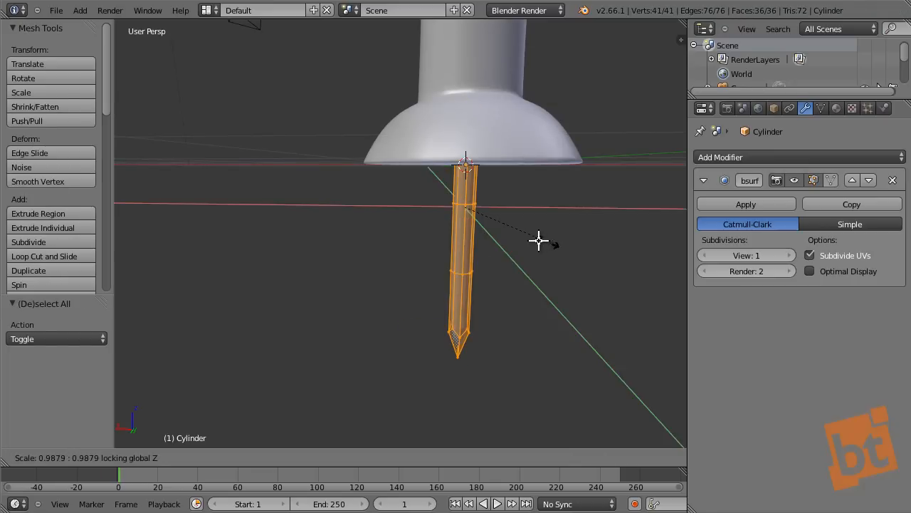
left_click(473, 211)
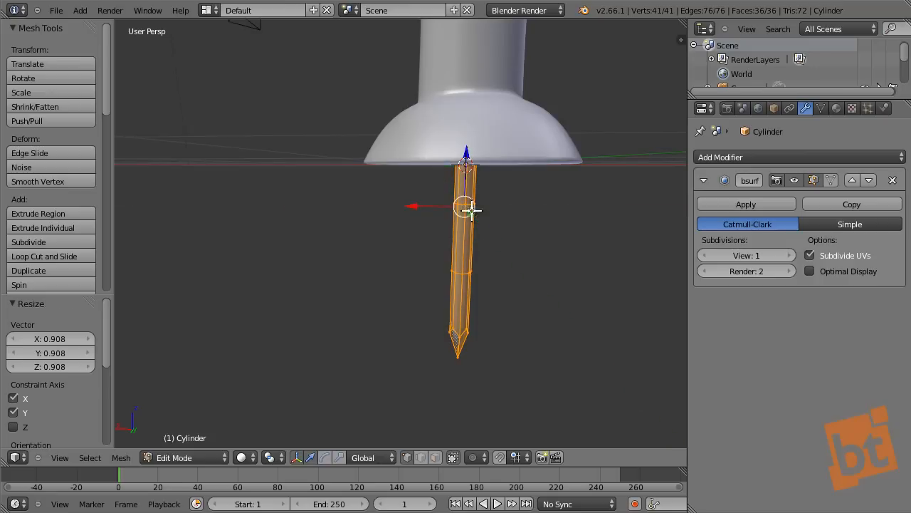
key("s")
key("shift+z")
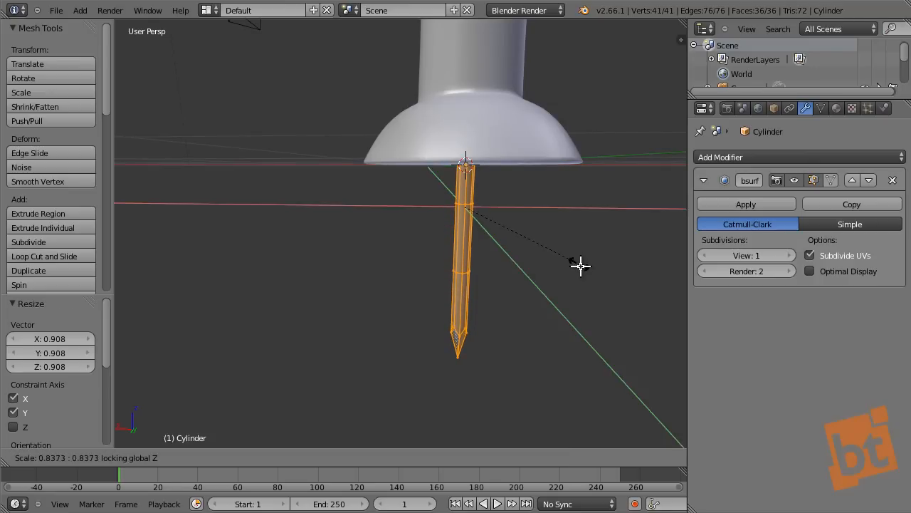
left_click(581, 265)
- In face selection mode, select the four faces forming the needle's point and inset them with a thickness of about 0.2438
scroll(463, 317, "up", 4)
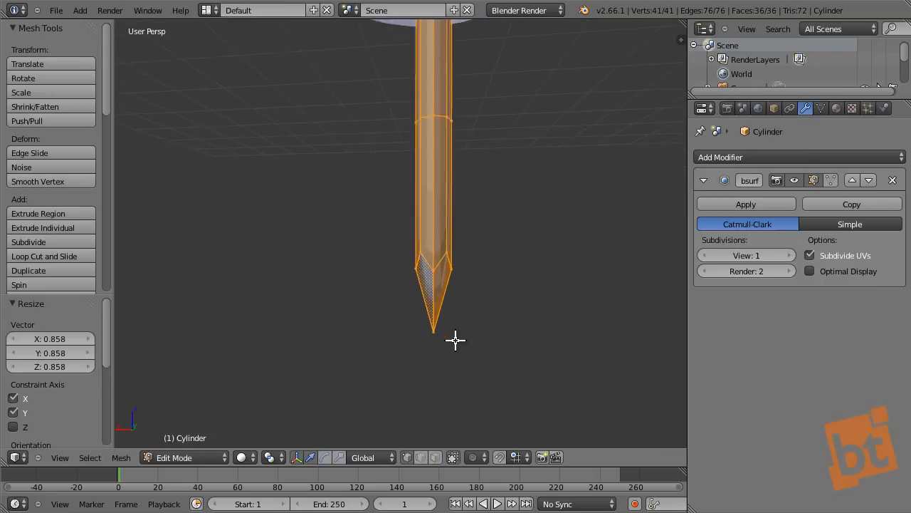
scroll(455, 340, "up", 2)
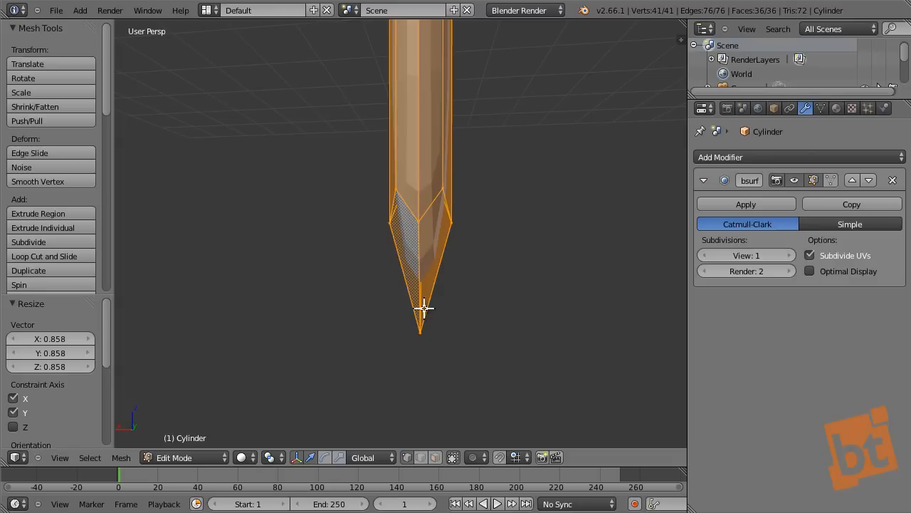
key("ctrl+Tab")
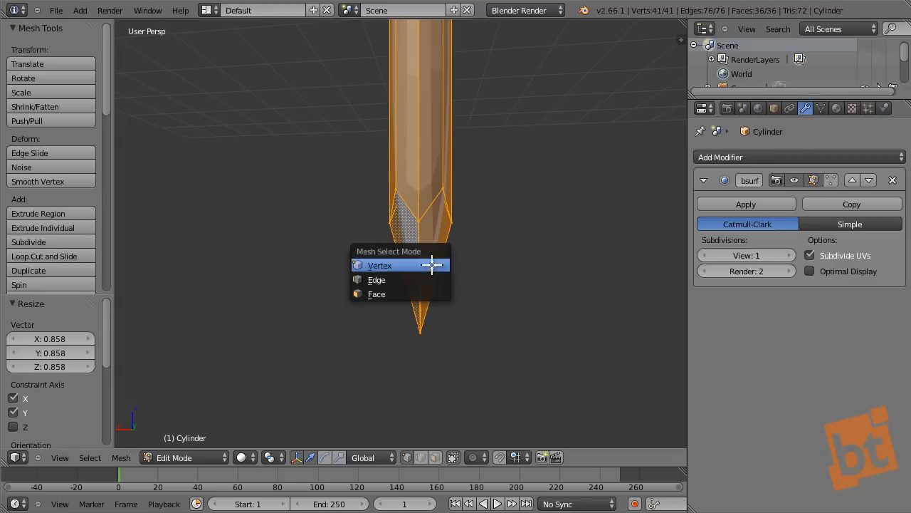
left_click(431, 289)
key("a")
right_click(431, 252)
right_click(405, 257, "shift")
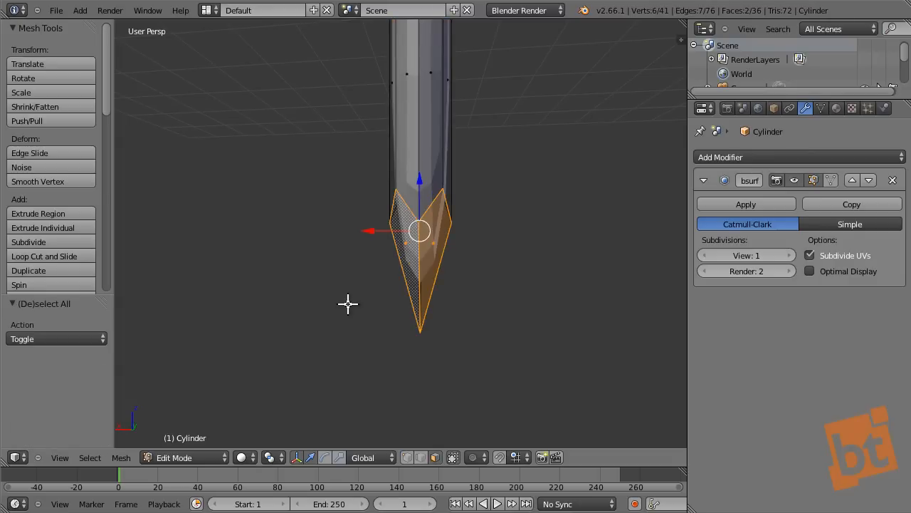
middle_click_drag(348, 303, 562, 303)
right_click(418, 234, "shift")
middle_click_drag(417, 234, 415, 291)
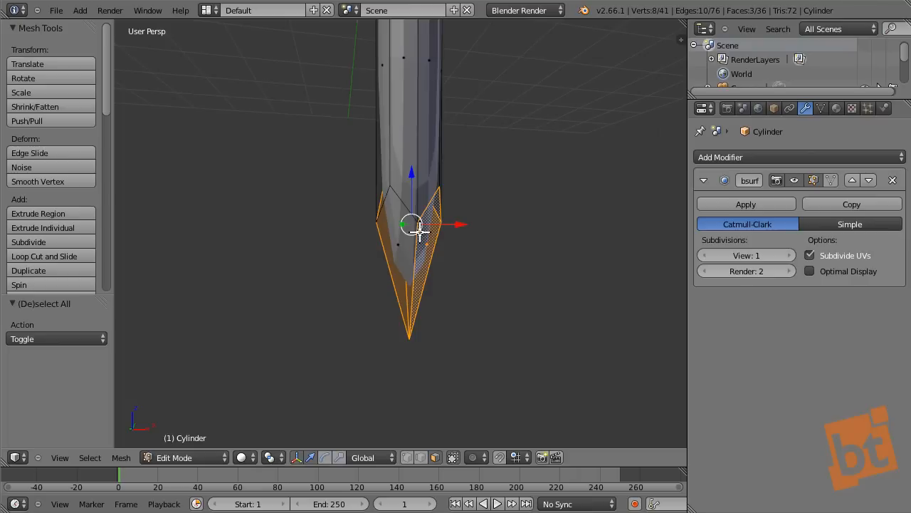
right_click(419, 232, "shift")
right_click(394, 237, "shift")
right_click(421, 249, "shift")
middle_click_drag(572, 282, 354, 293)
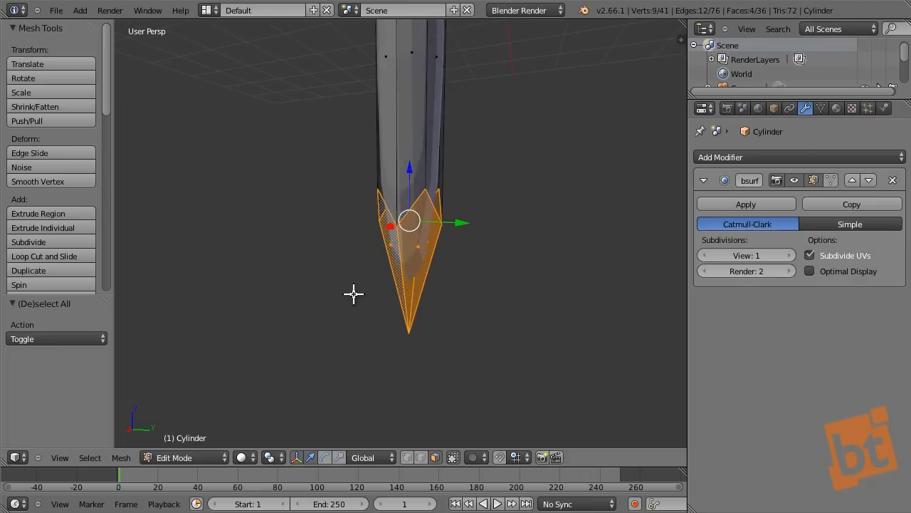
key("i")
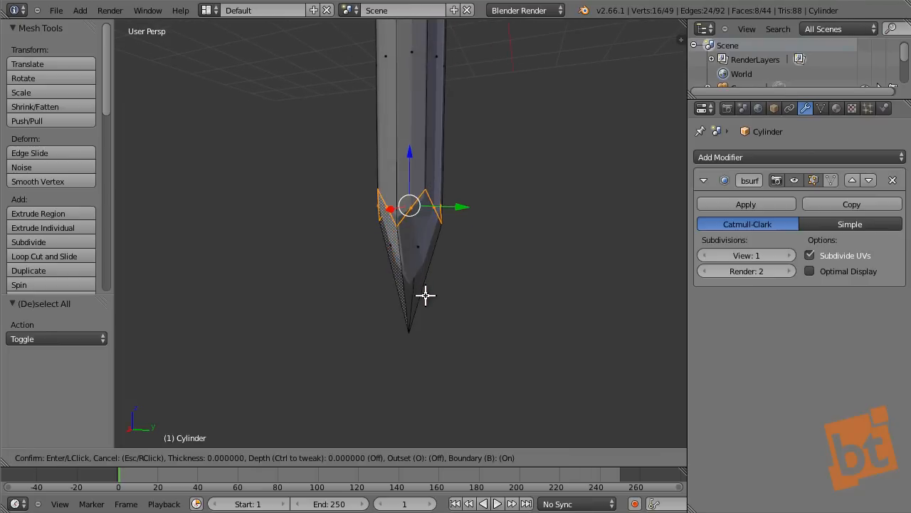
left_click(411, 219)
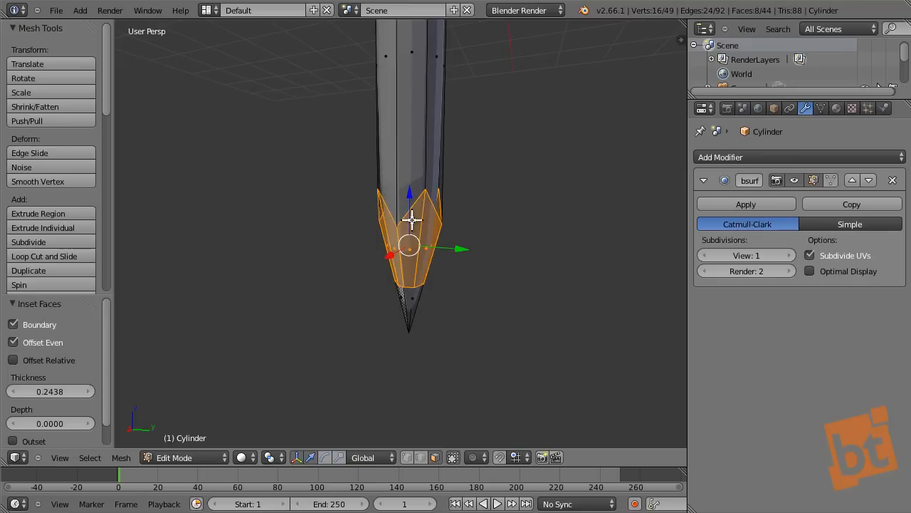
- Select the inset's eight-edge ring near the point, lower it about 0.088 along Z and scale it to about 0.694
scroll(417, 311, "up", 4)
key("ctrl+Tab")
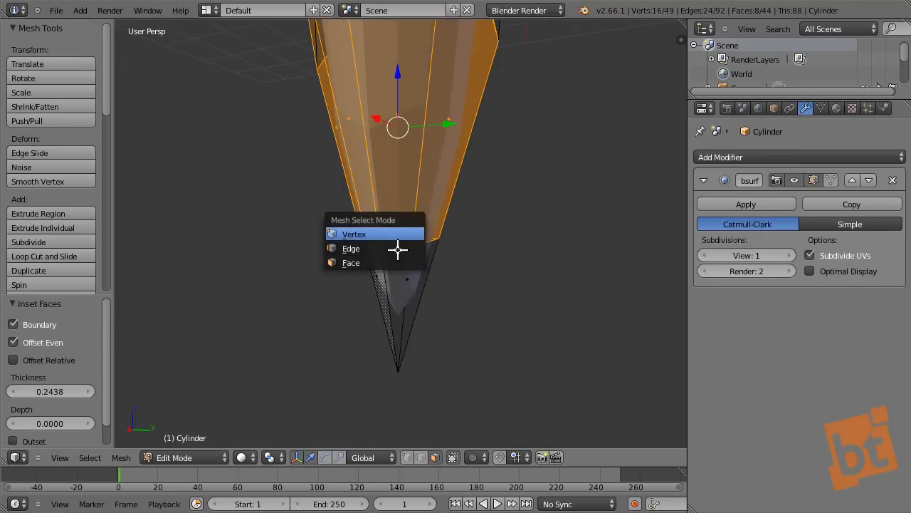
left_click(401, 248)
right_click(397, 244)
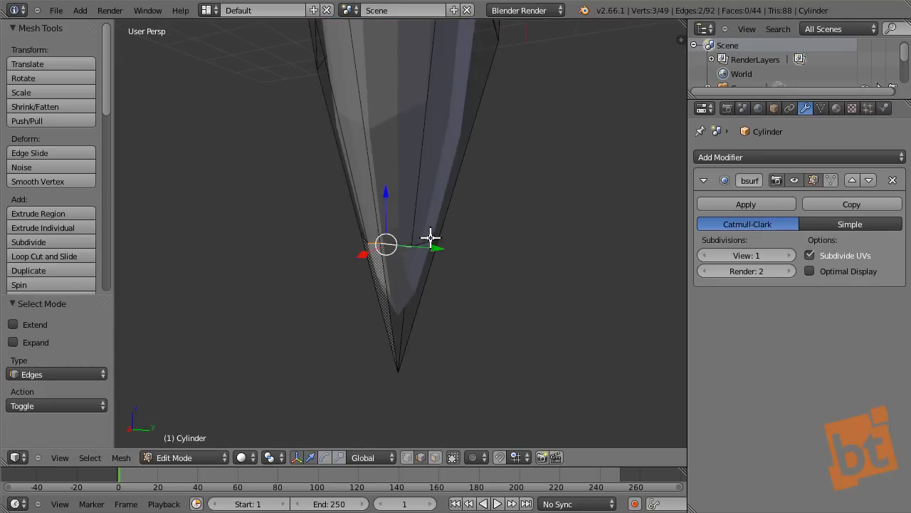
right_click(430, 237, "shift")
right_click(439, 241, "shift")
middle_click_drag(491, 288, 314, 278)
right_click(443, 244, "shift")
middle_click_drag(524, 309, 403, 302)
right_click(430, 244, "shift")
right_click(462, 251, "alt+shift")
right_click(463, 240, "alt")
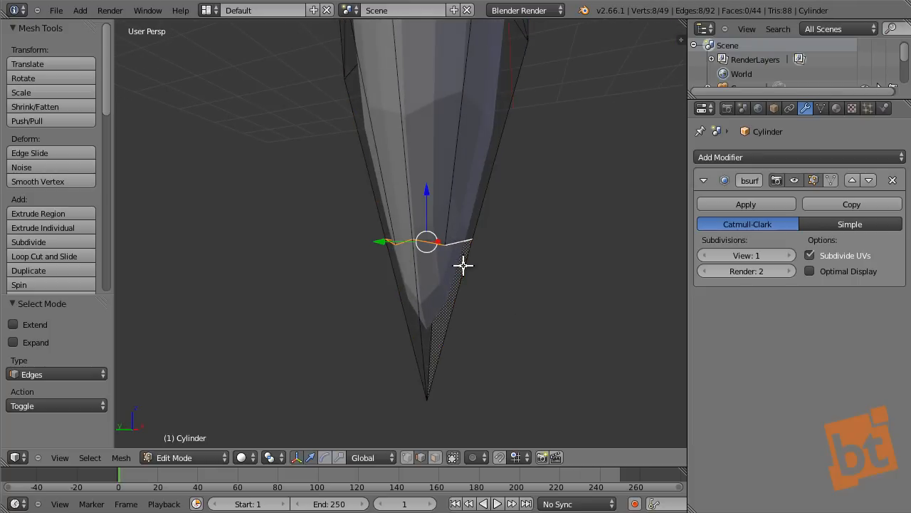
middle_click_drag(537, 298, 379, 297)
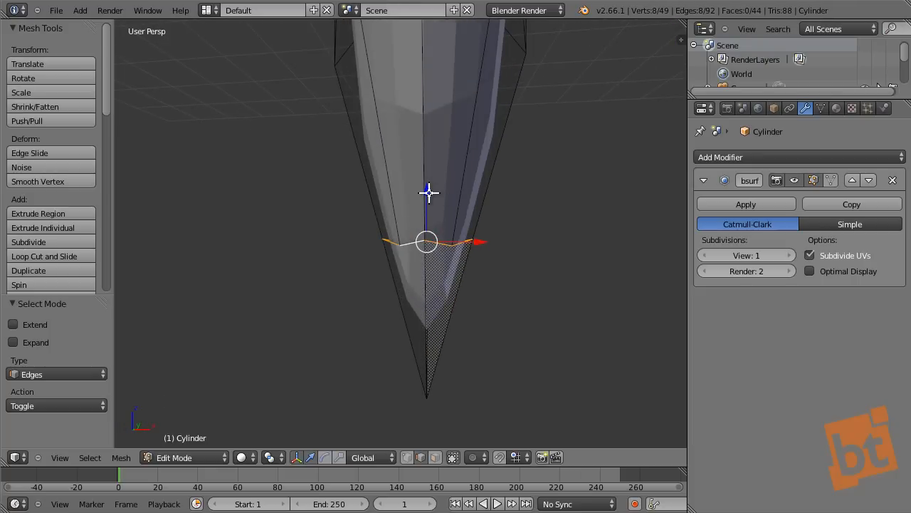
key("g")
key("z")
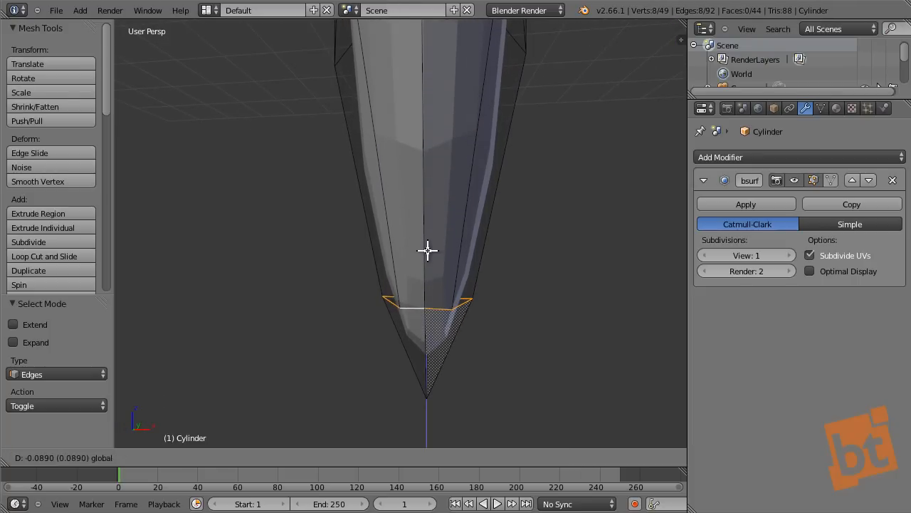
left_click(427, 250)
key("s")
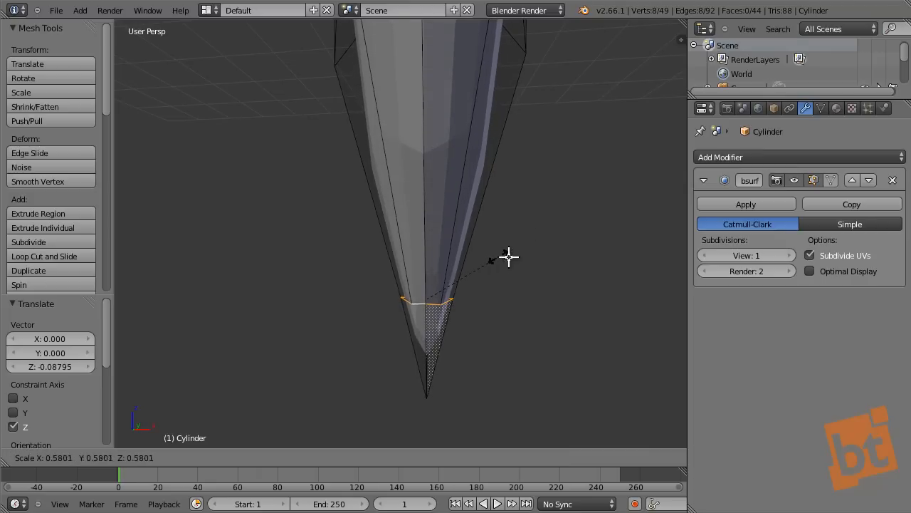
left_click(516, 267)
- In vertex selection mode, raise the needle's tip vertex about 0.034 along Z
right_click(440, 308)
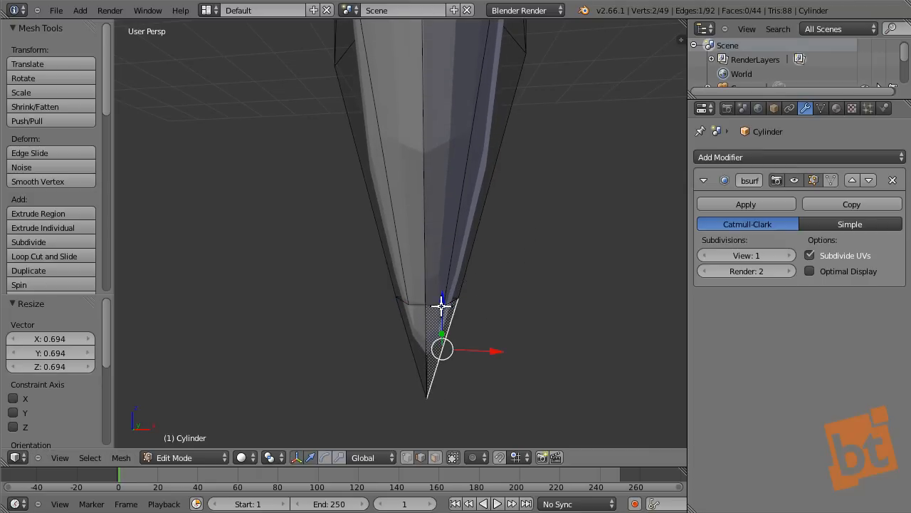
key("ctrl+Tab")
left_click(432, 375)
right_click(428, 390)
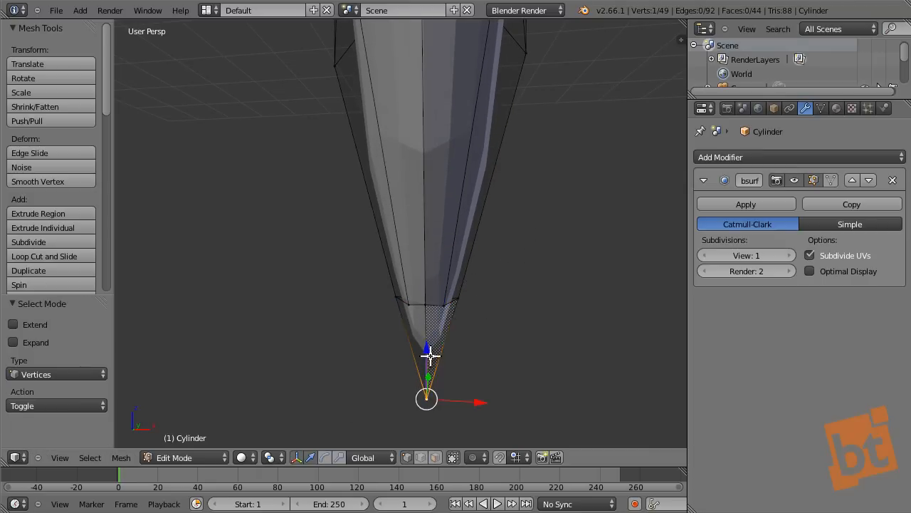
key("g")
key("z")
left_click(427, 330)
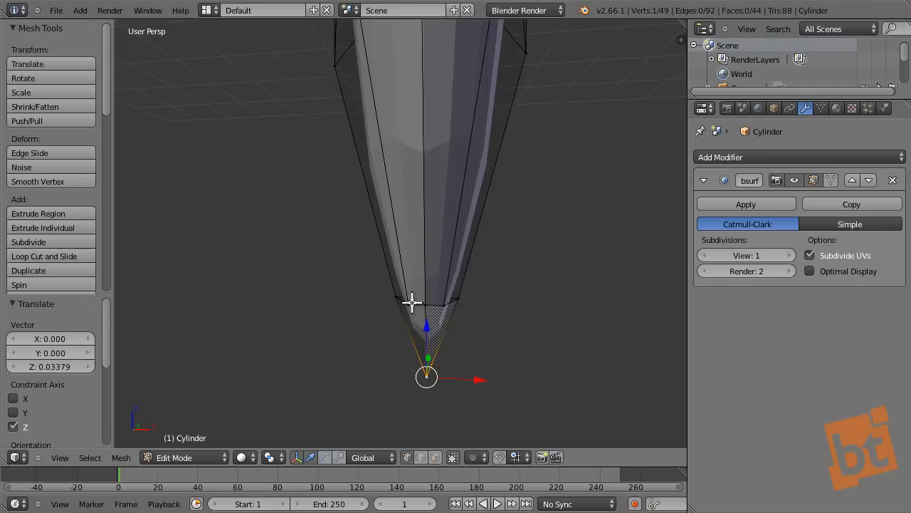
- Select the four alternate vertices of the small ring just above the needle's tip and vertex-slide them by a factor of about 0.132
right_click(410, 303)
right_click(445, 305, "shift")
middle_click_drag(511, 338, 364, 320)
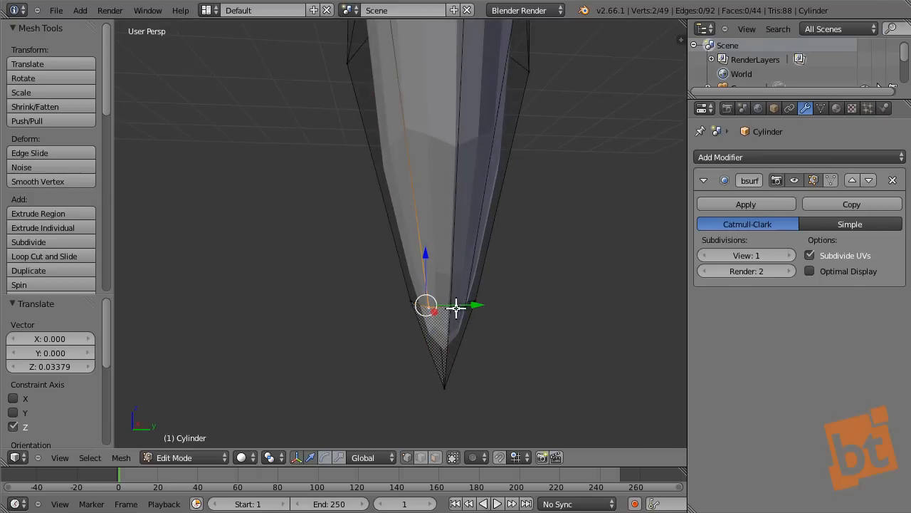
right_click(467, 309, "shift")
middle_click_drag(545, 345, 365, 344)
right_click(464, 314, "shift")
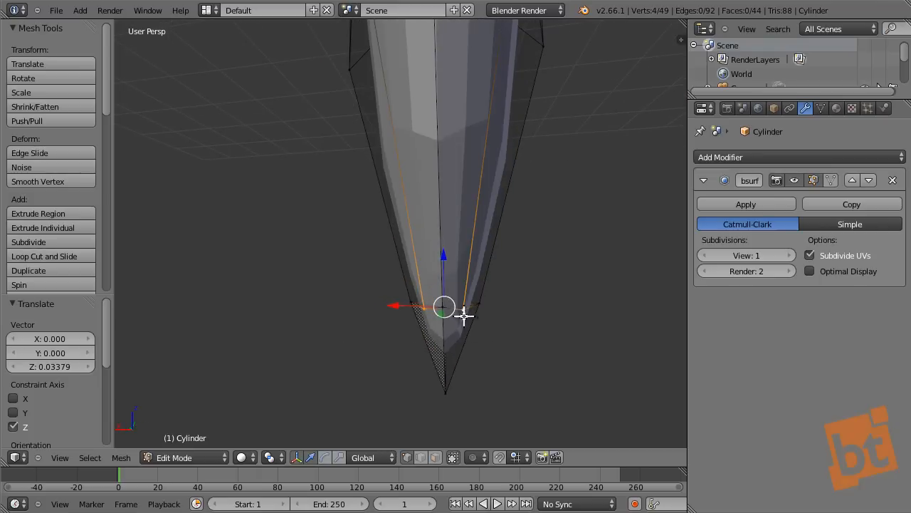
middle_click_drag(512, 371, 491, 371)
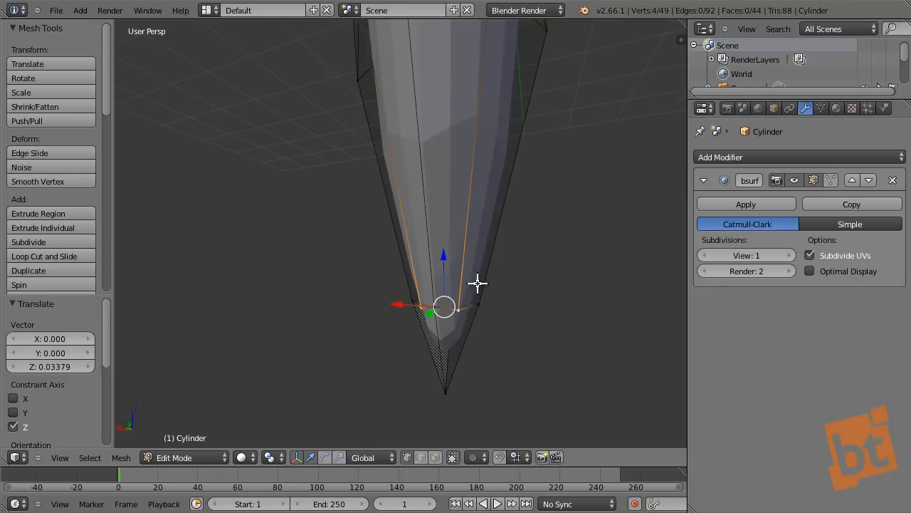
key("shift+v")
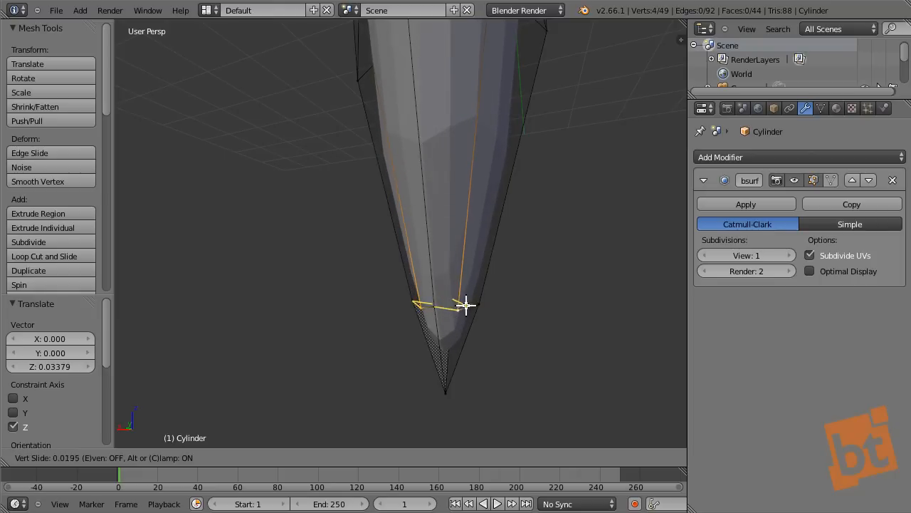
left_click(471, 266)
middle_click_drag(466, 279, 487, 275)
right_click(479, 232)
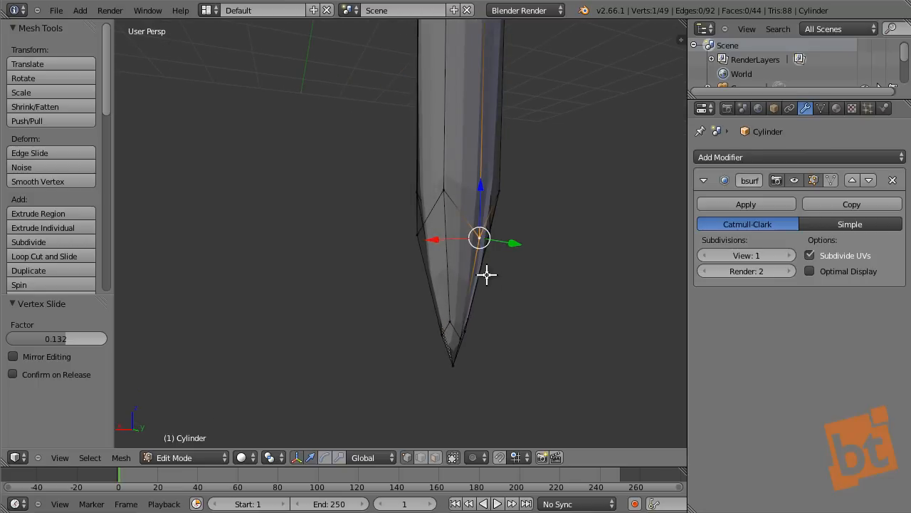
right_click(453, 189)
middle_click_drag(562, 306, 448, 205)
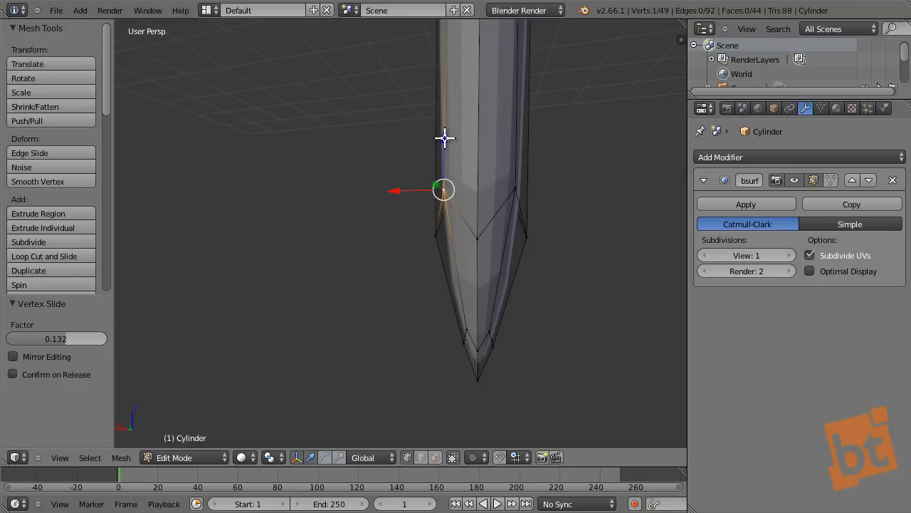
key("g")
key("z")
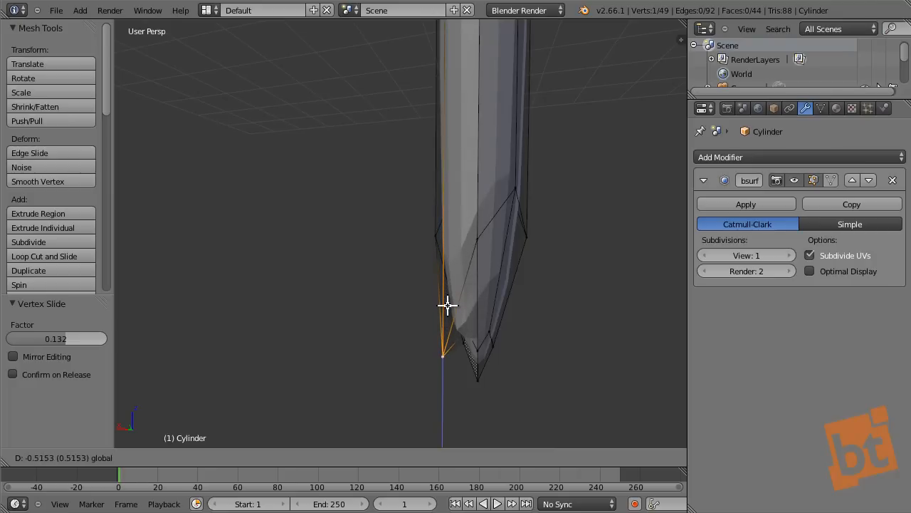
key("Escape")
scroll(445, 201, "up", 2)
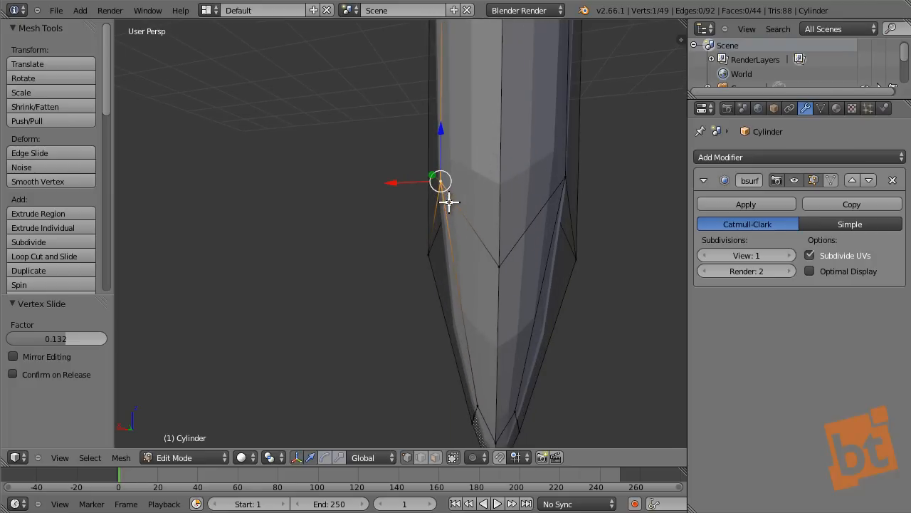
key("shift+v")
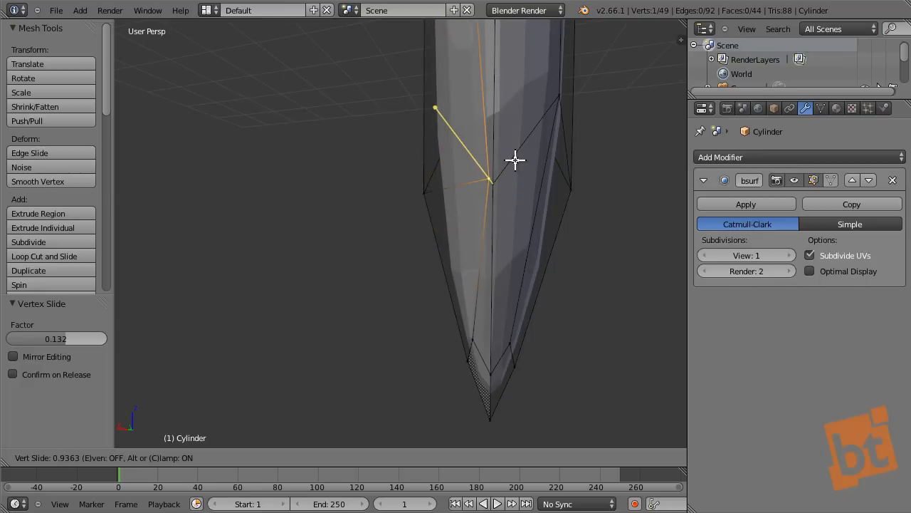
left_click(439, 112)
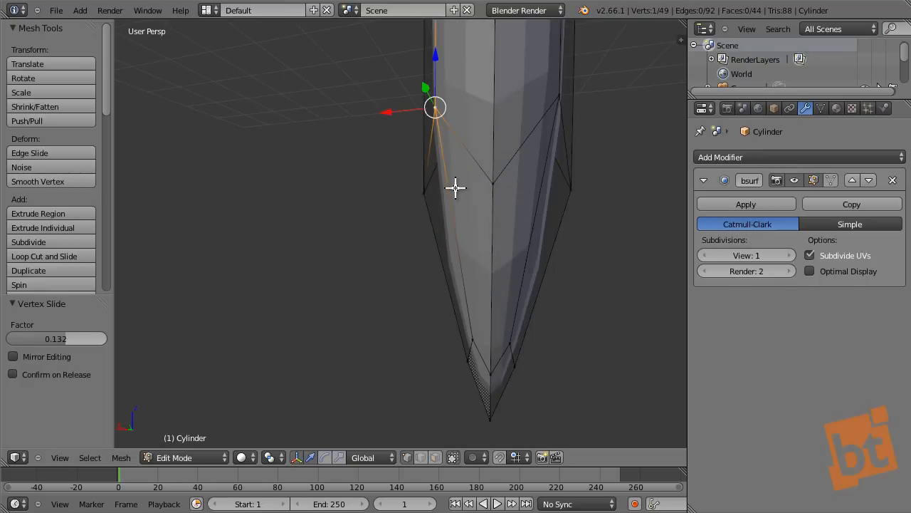
- Select the eight-edge zigzag ring where the needle's taper begins and scale it to about 0.7
key("a")
scroll(508, 243, "down", 5)
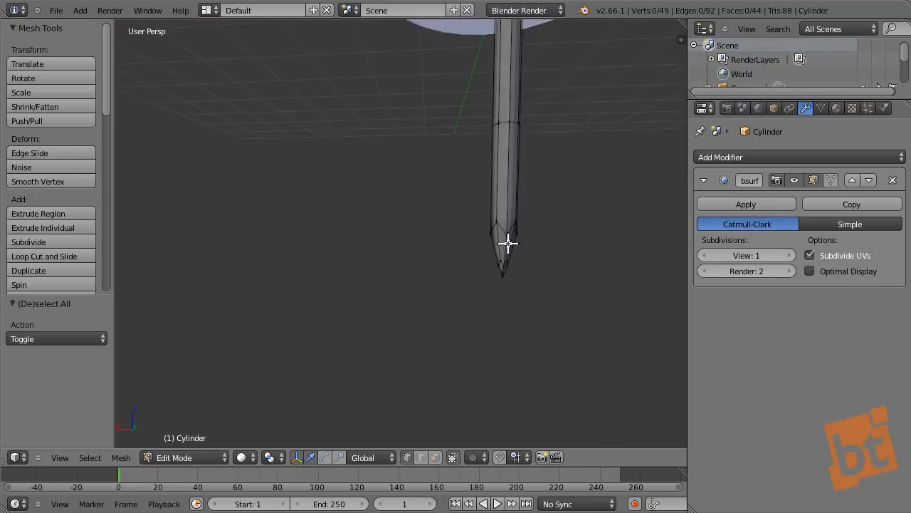
key("Tab")
middle_click_drag(534, 185, 515, 254, "shift")
scroll(515, 254, "down", 3)
middle_click_drag(538, 220, 536, 258)
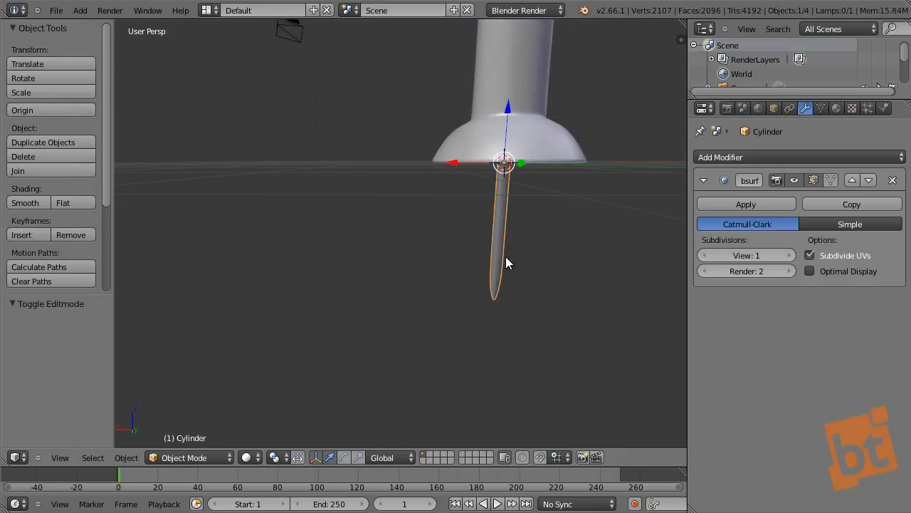
scroll(505, 256, "up", 5)
key("Tab")
scroll(489, 295, "up", 2)
right_click(475, 329, "alt")
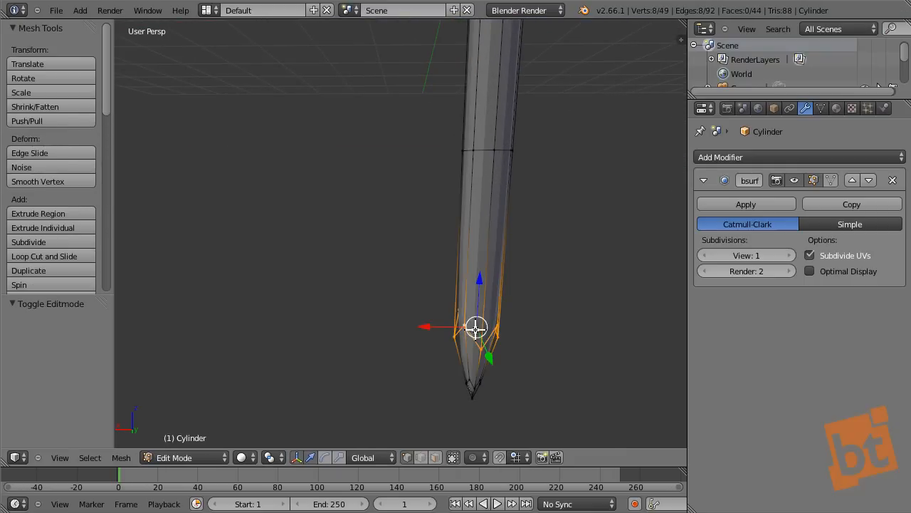
middle_click_drag(517, 326, 497, 299)
key("s")
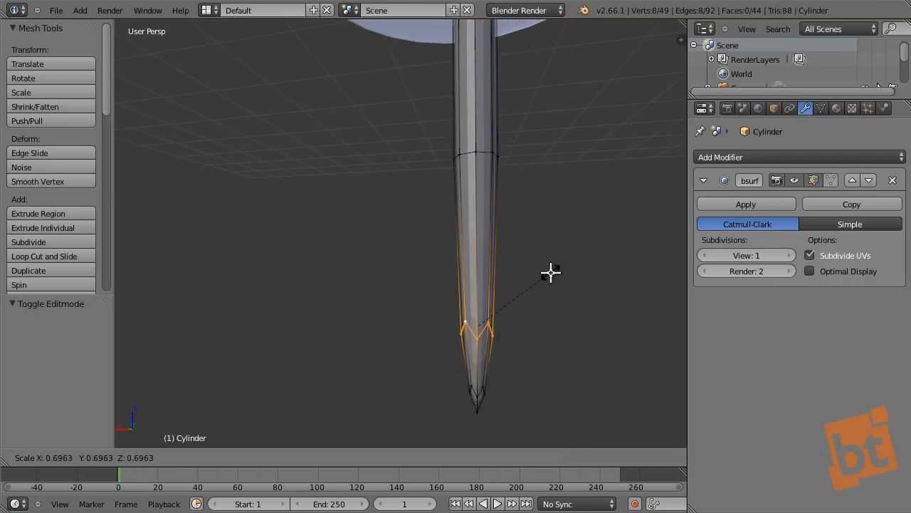
left_click(547, 275)
key("Tab")
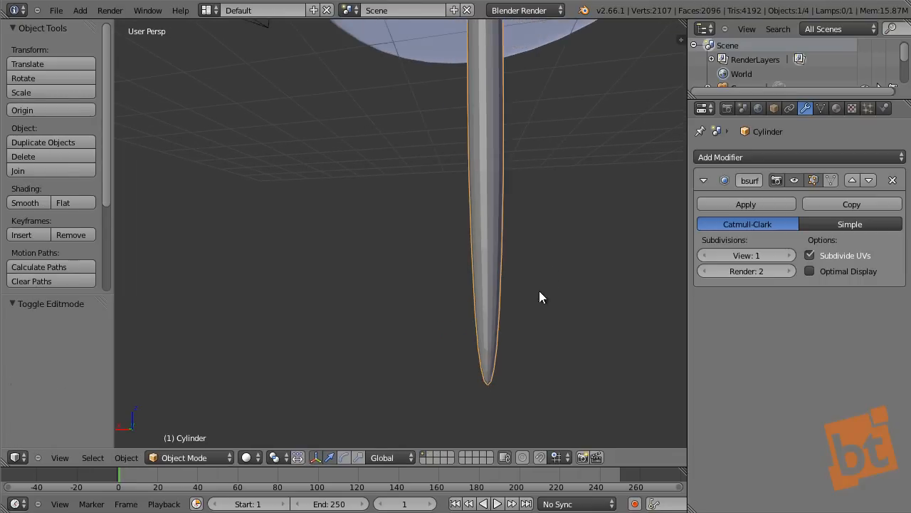
- In wireframe display, select the nine vertices forming the needle's tip and scale them together
key("Tab")
right_click(489, 372, "alt")
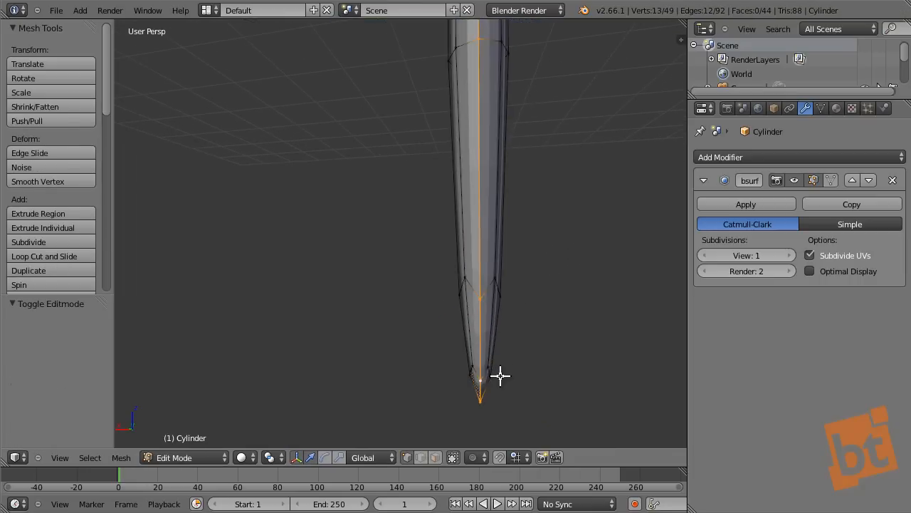
key("a")
key("z")
mouse_move(525, 358)
left_mouse_down("ctrl")
mouse_move(460, 411)
mouse_move(527, 356)
left_mouse_up("ctrl")
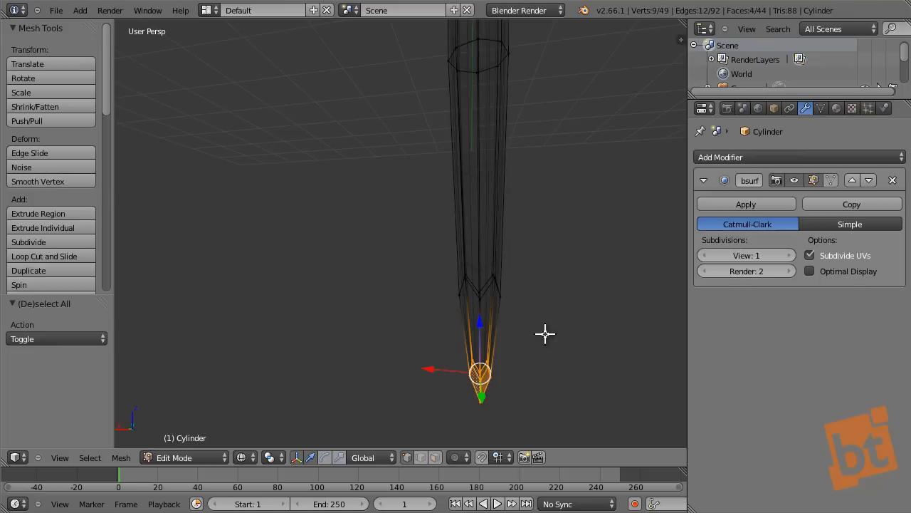
key("s")
left_click(544, 318)
key("Tab")
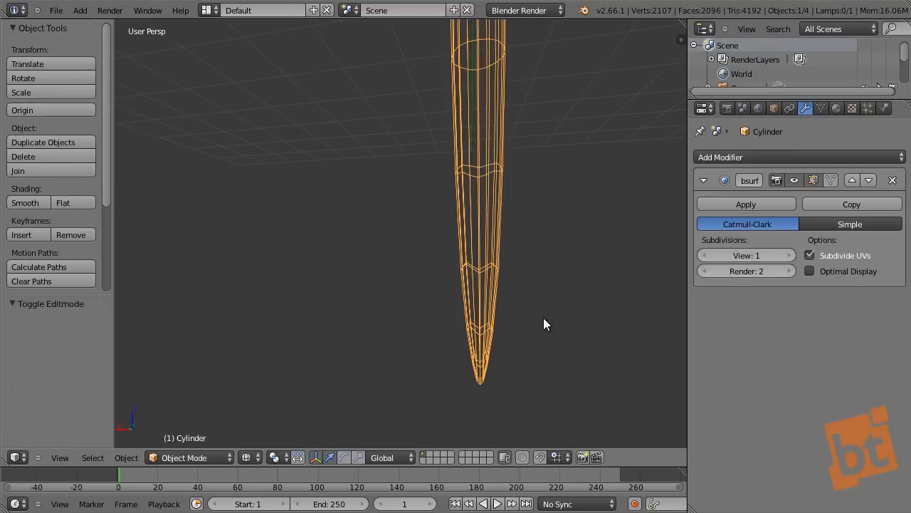
- Return to solid shading in Object Mode and reselect the needle with the whole push pin in view
scroll(543, 318, "down", 4)
middle_click_drag(543, 317, 472, 276)
key("a")
key("z")
right_click(473, 274)
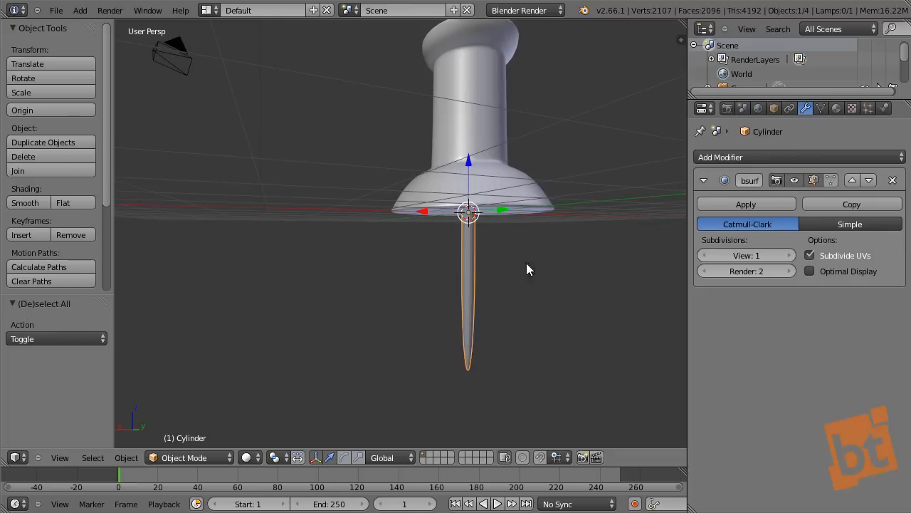
middle_click_drag(527, 263, 462, 228)
scroll(512, 271, "down", 3)
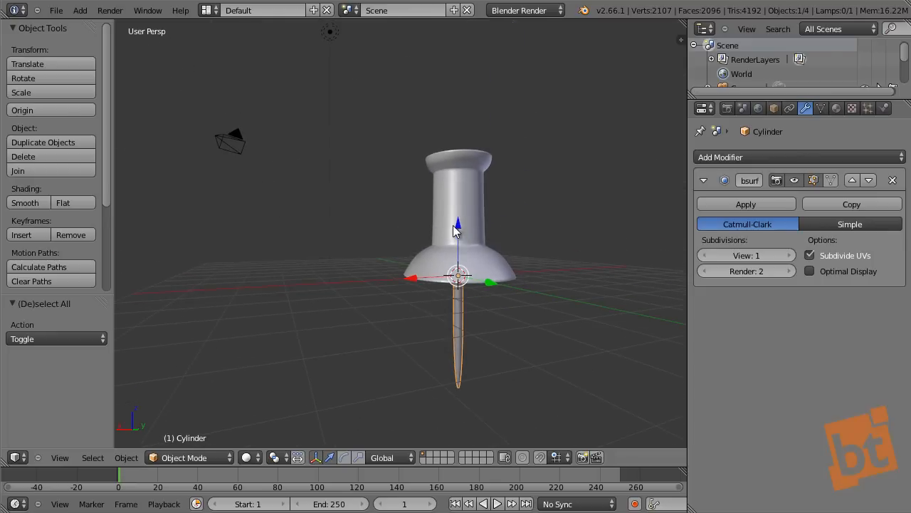
- In Edit Mode, select the needle's whole mesh and lower it slightly along Z beneath the head
left_click_drag(461, 228, 468, 306)
key("Tab")
key("a")
key("a")
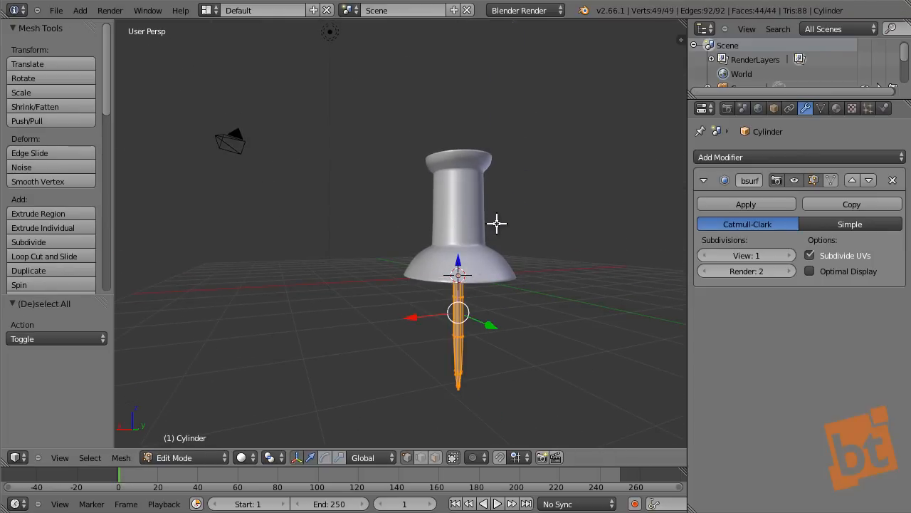
key("g")
key("z")
left_click(494, 372)
mouse_move(547, 348)
middle_mouse_down()
mouse_move(513, 320)
mouse_move(465, 316)
mouse_move(493, 314)
middle_mouse_up()
key("Tab")
key("z")
key("z")
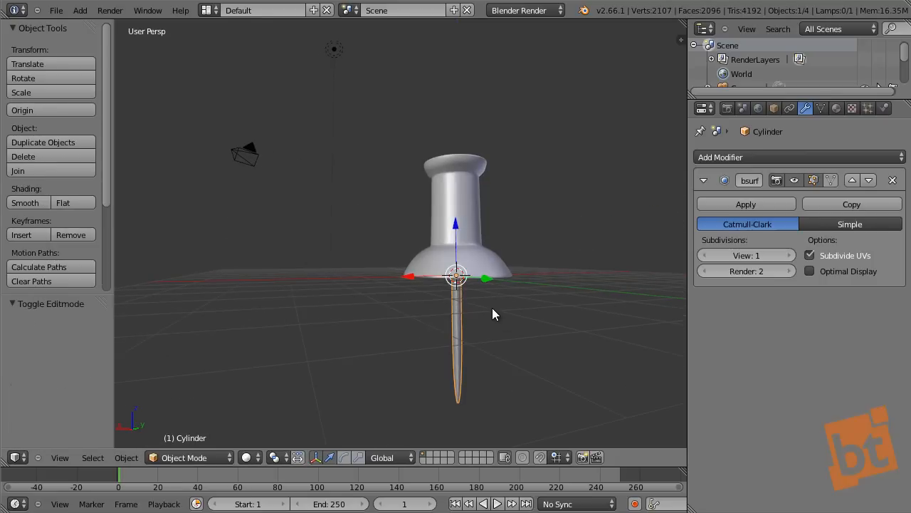
- Select both the push pin's head and the needle and raise them together about 2.2 along Z
right_click(476, 222)
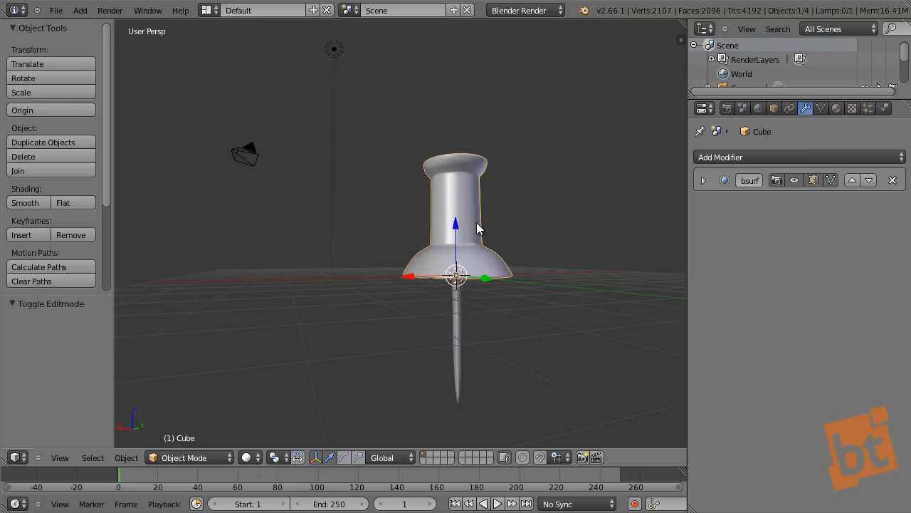
right_click(451, 326, "shift")
middle_click_drag(498, 324, 463, 321)
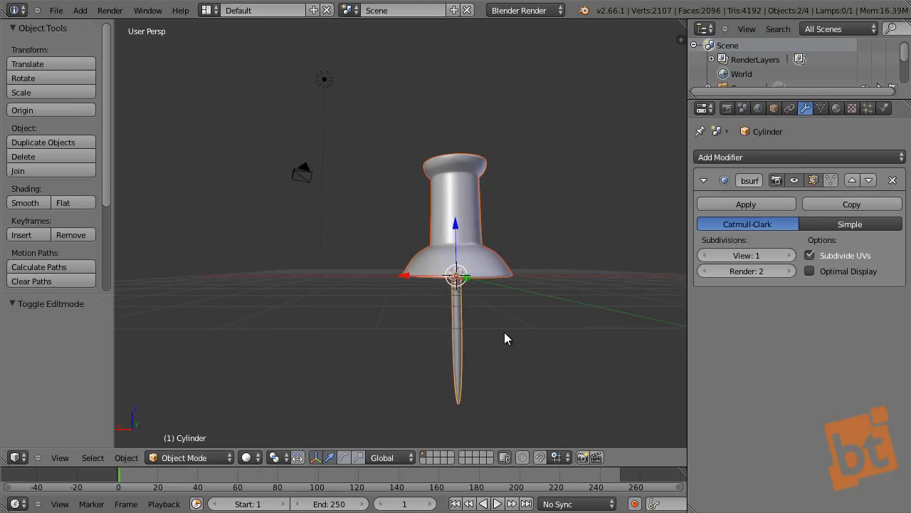
key("g")
key("z")
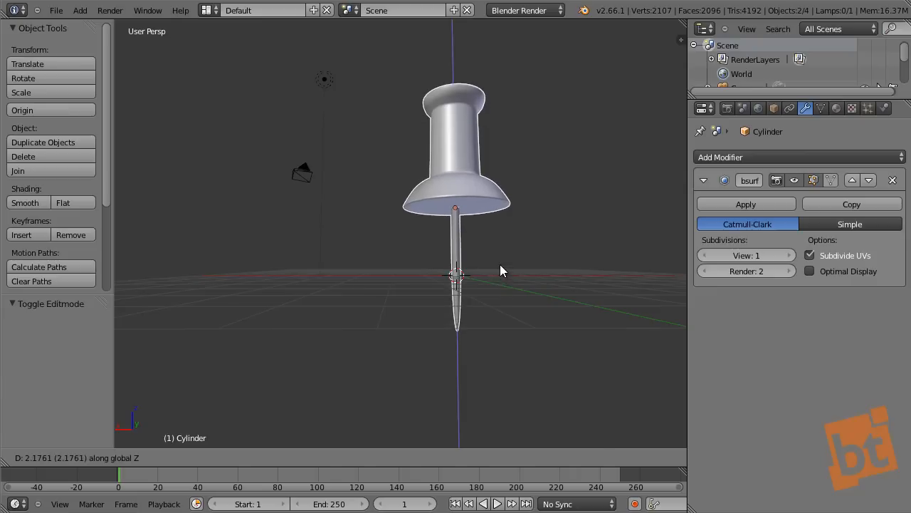
left_click(499, 264)
- Examine where the needle meets the head's underside and how the raised push pin sits relative to the grid
middle_click_drag(451, 293, 470, 293)
key("a")
scroll(457, 272, "up", 4)
right_click(457, 276)
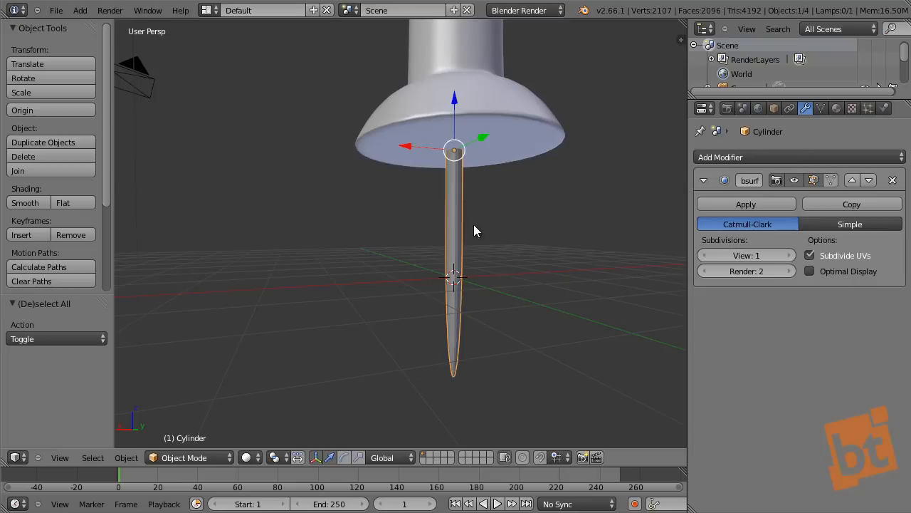
key("KP_0")
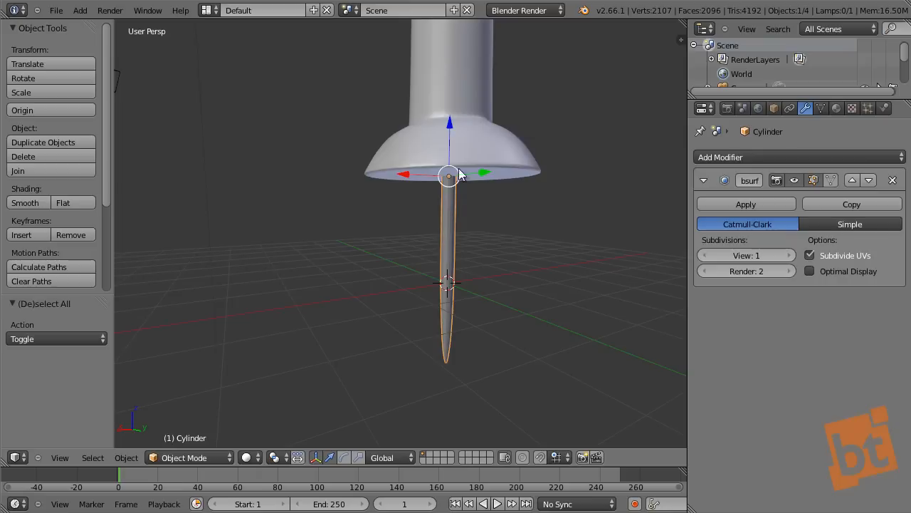
right_click(471, 89)
key("a")
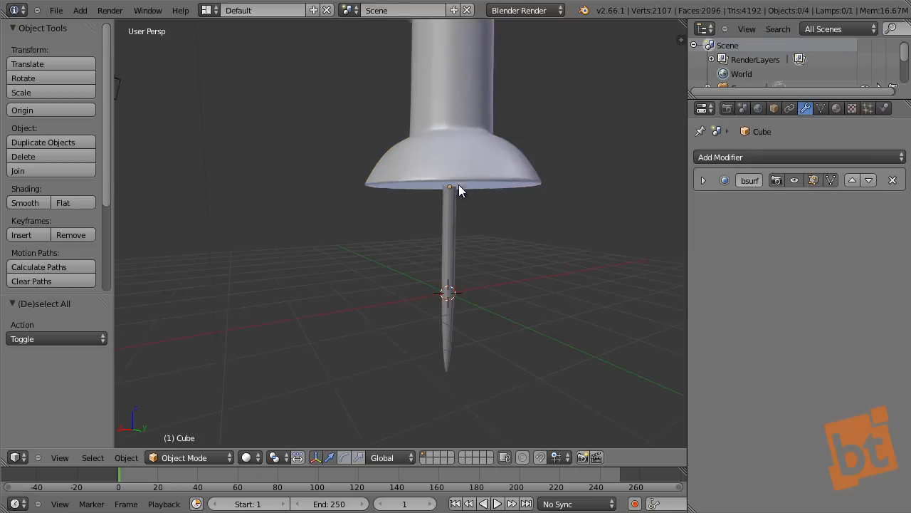
scroll(457, 191, "down", 3)
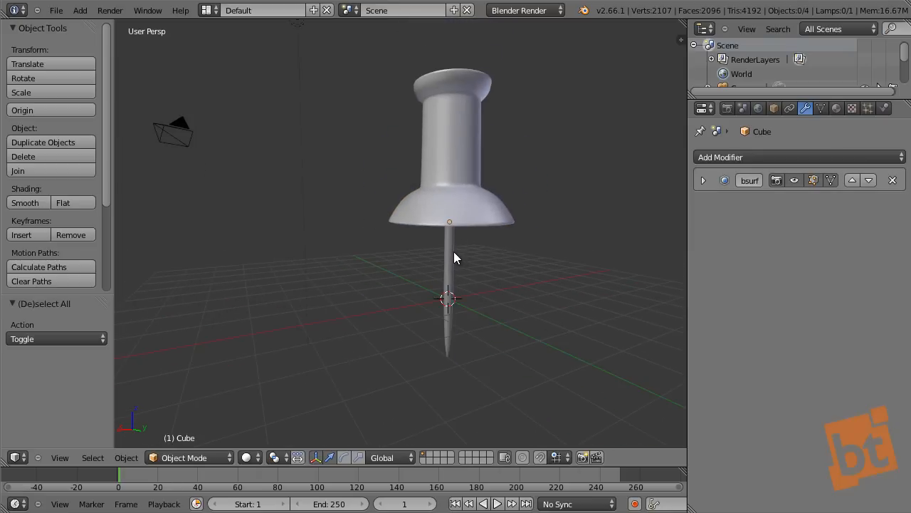
right_click(468, 132)
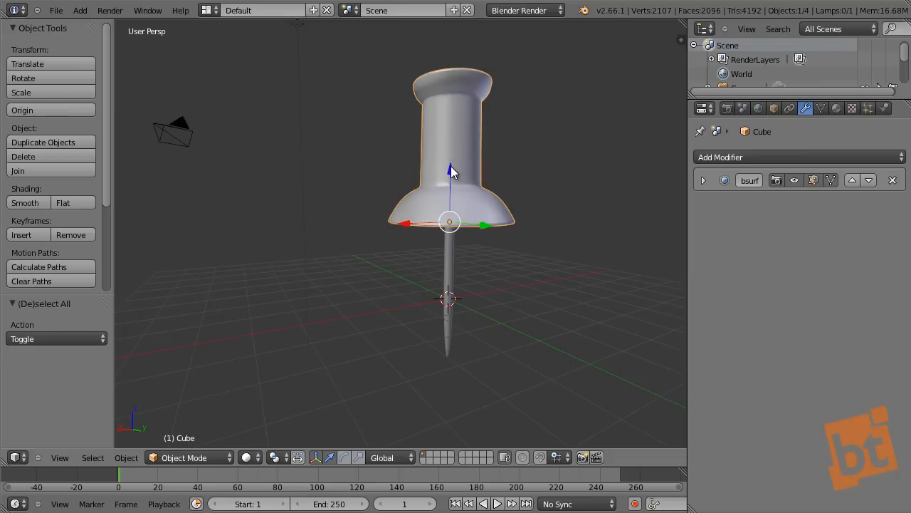
left_click_drag(451, 166, 450, 239)
right_click(449, 239)
key("a")
- Select the needle and the head together and lower them 0.266 along Z
right_click(452, 257)
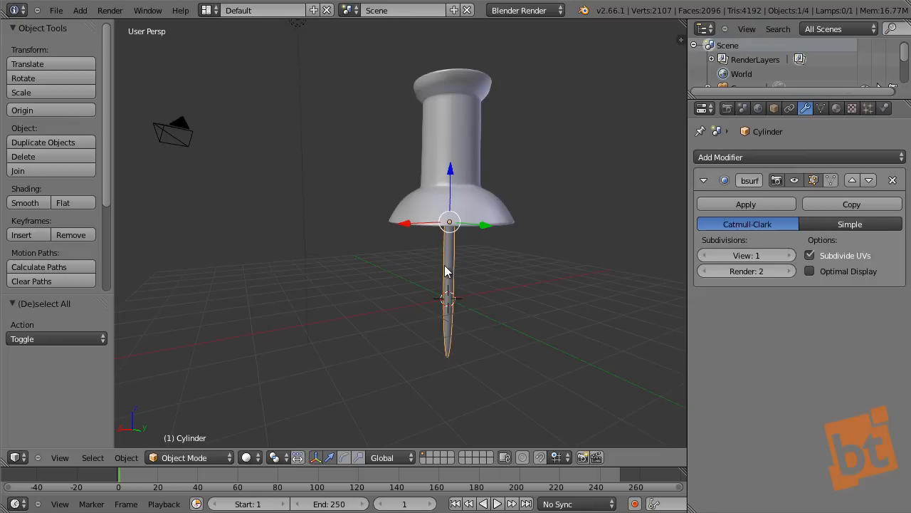
scroll(445, 271, "up", 4)
right_click(476, 137)
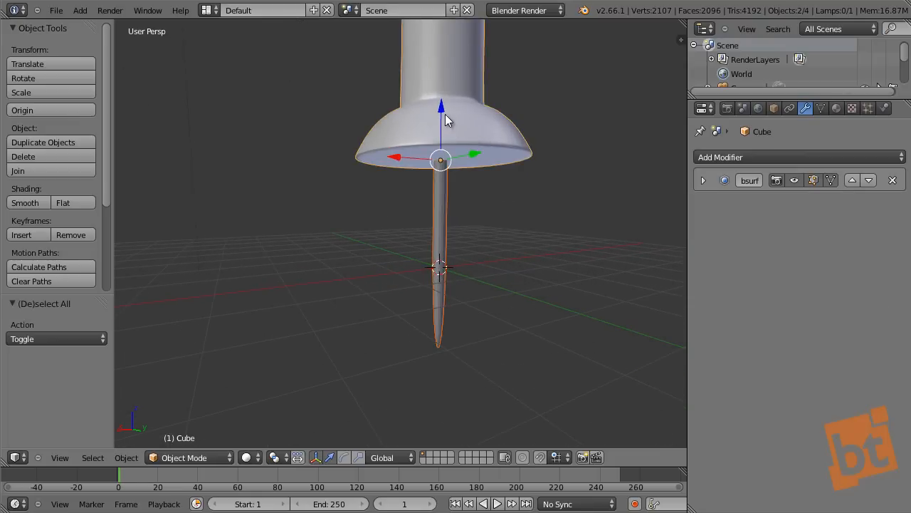
key("g")
key("z")
left_click(491, 281)
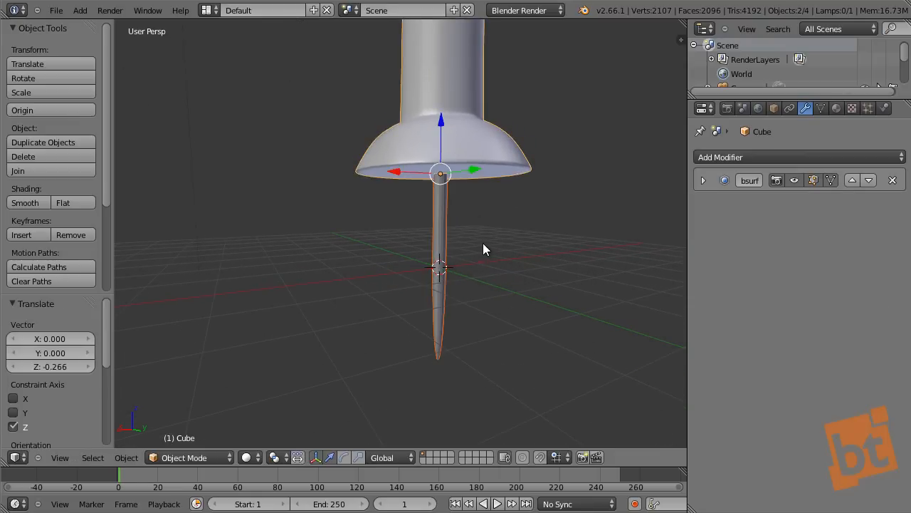
- Select only the needle and apply smooth shading to it
right_click(449, 225)
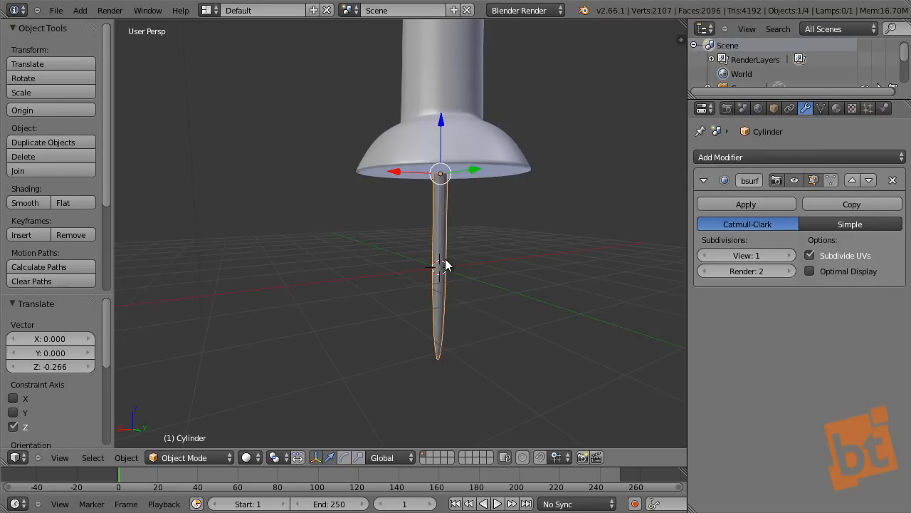
left_click(22, 205)
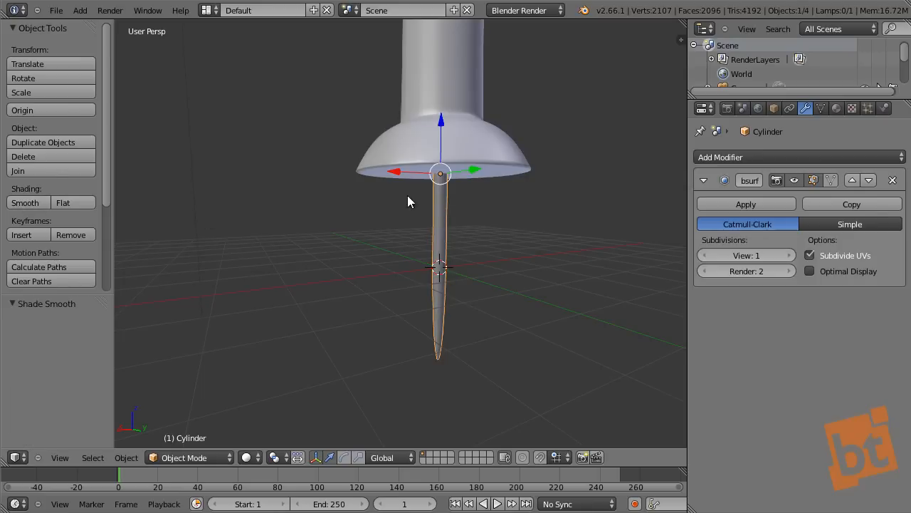
- Add the head to the selection as the active object and parent the needle to it with the Object option
right_click(472, 85, "shift")
middle_click_drag(472, 90, 465, 167)
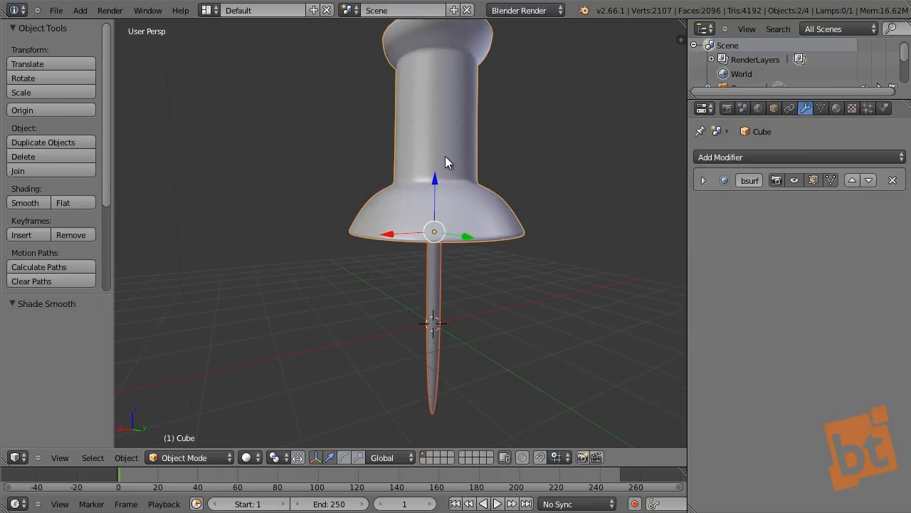
key("ctrl+p")
left_click(445, 156)
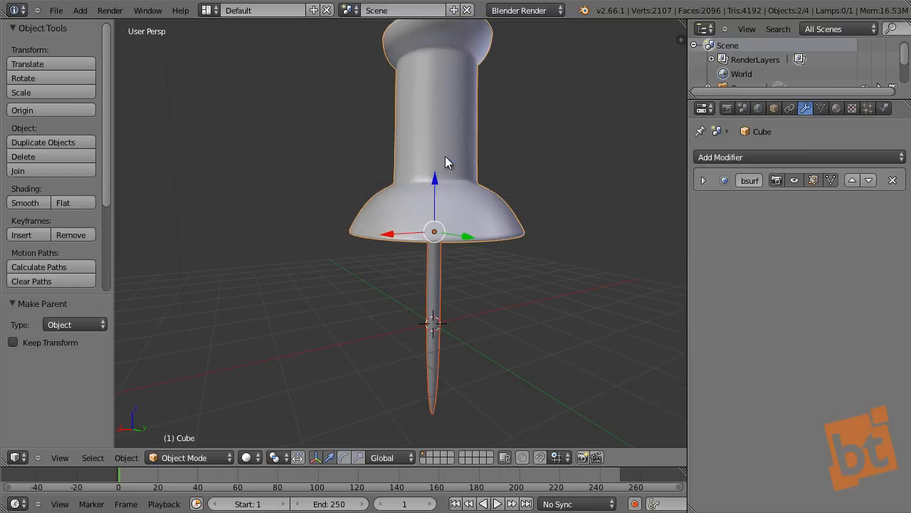
- Select only the head and try moving it freely to test whether the parented needle follows
right_click(459, 119)
scroll(489, 194, "down", 4)
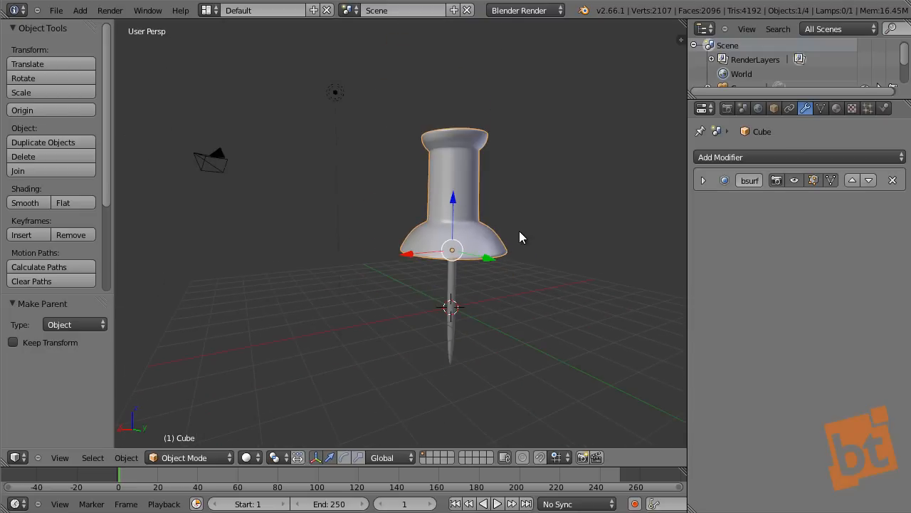
key("g")
right_click(499, 249)
key("g")
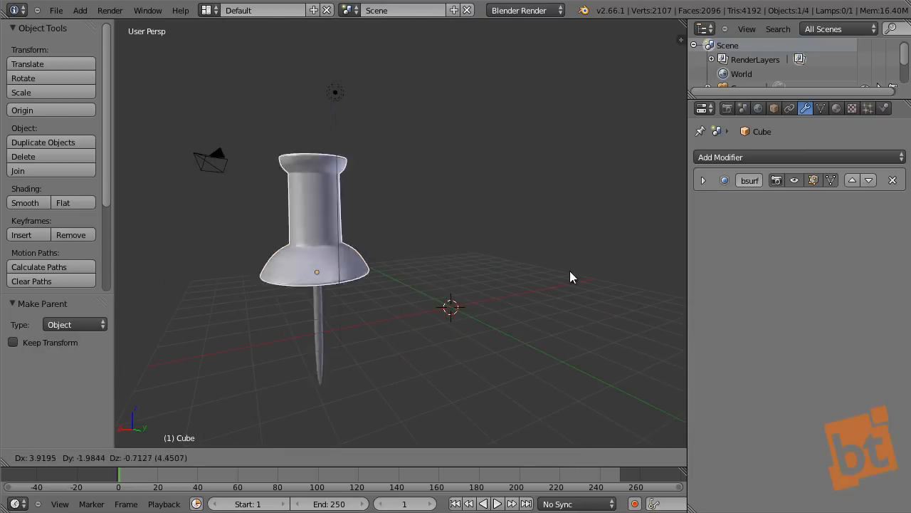
right_click(470, 321)
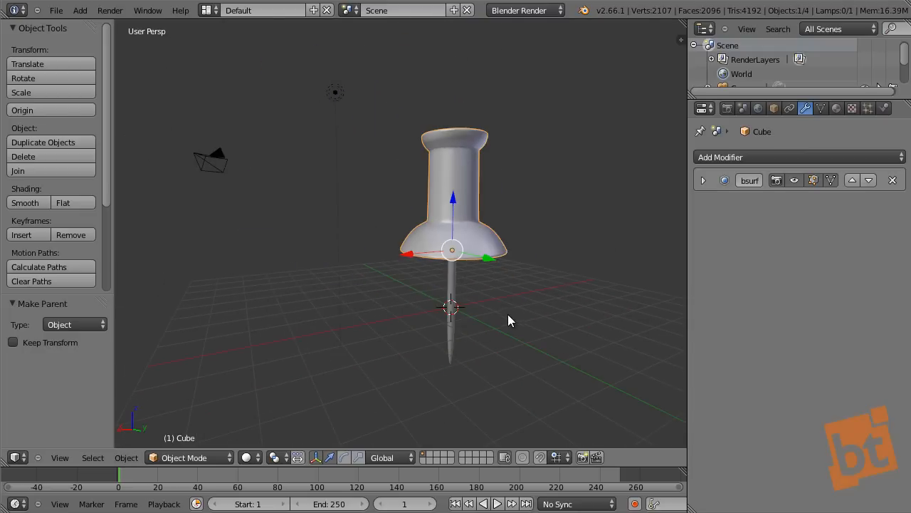
- Examine the needle and the head's underside against the grid origin in the front orthographic view
middle_click_drag(507, 319, 477, 314)
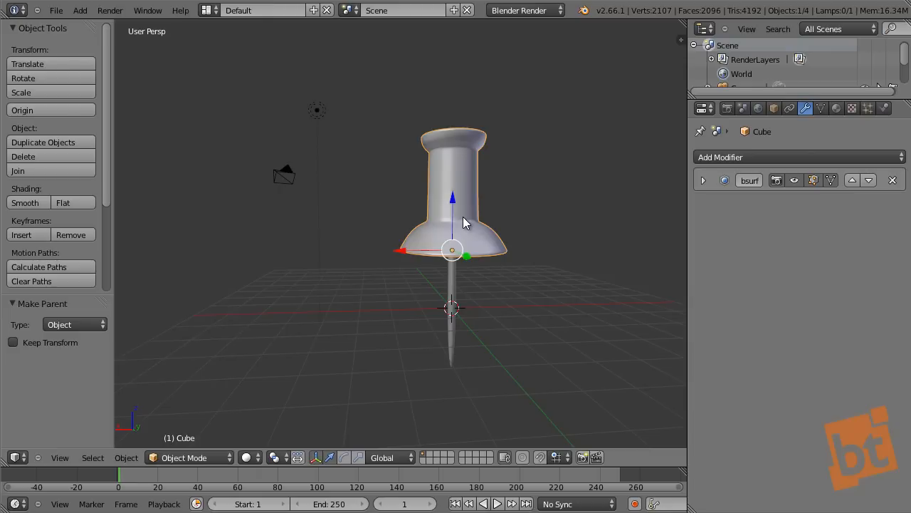
key("KP_5")
key("KP_1")
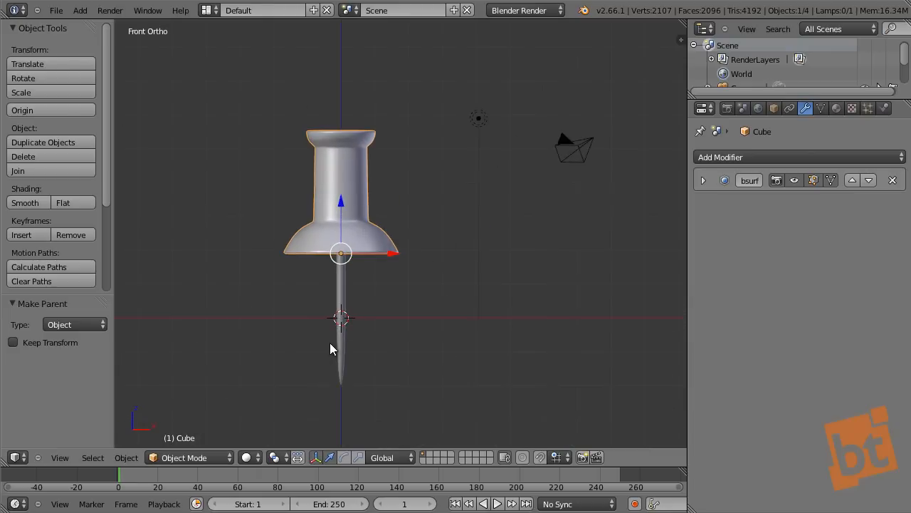
scroll(330, 342, "up", 3)
middle_click_drag(391, 300, 419, 311, "shift")
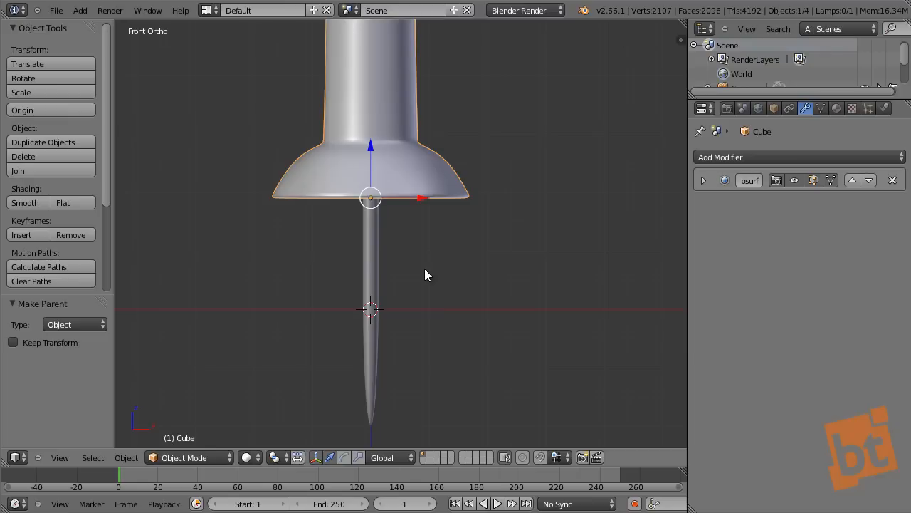
- Set the origin of the push pin's head to the 3D cursor at the needle's middle
key("shift+ctrl+alt+c")
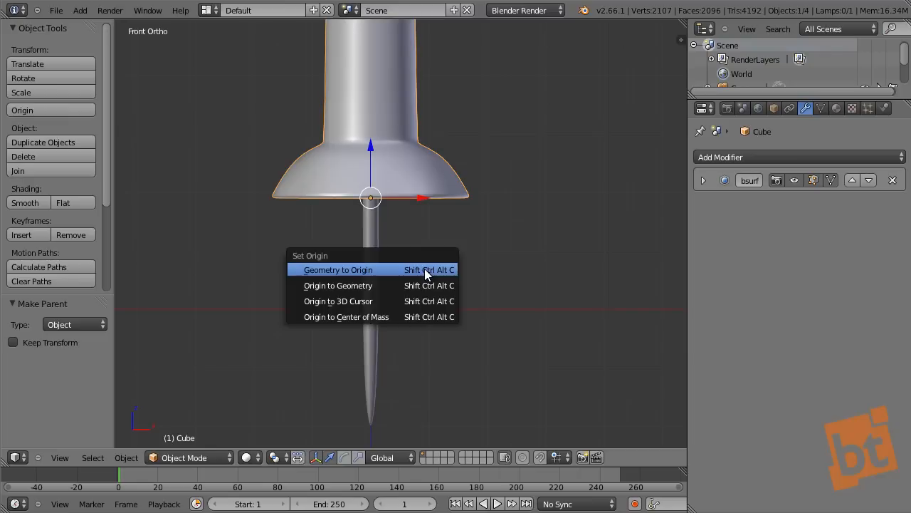
left_click(361, 306)
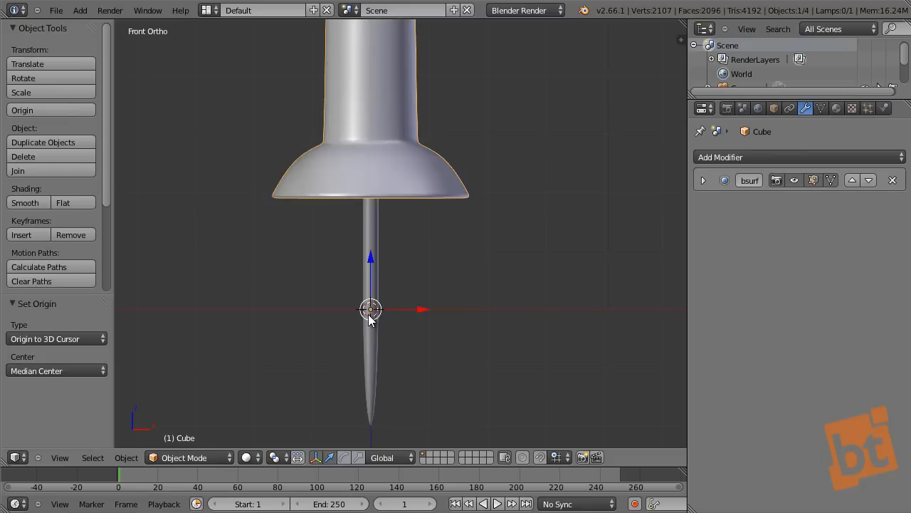
middle_click_drag(368, 321, 384, 325, "shift")
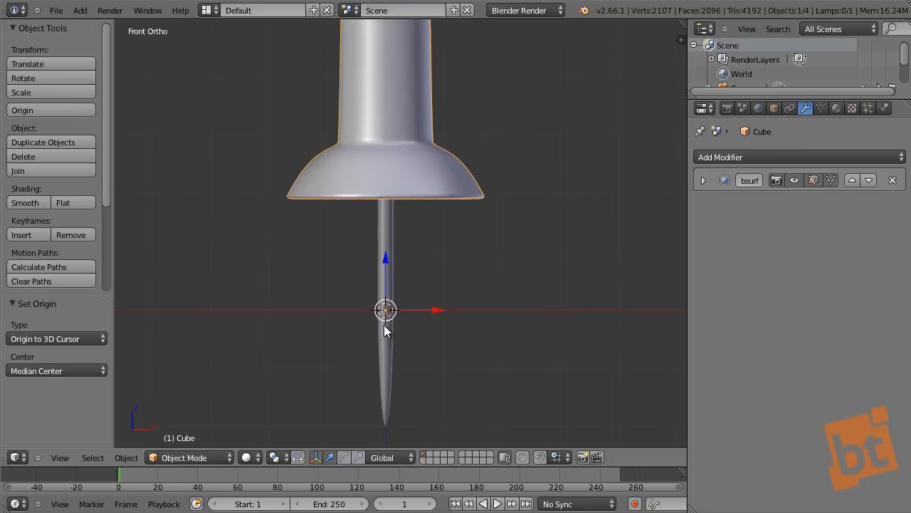
left_click(126, 457)
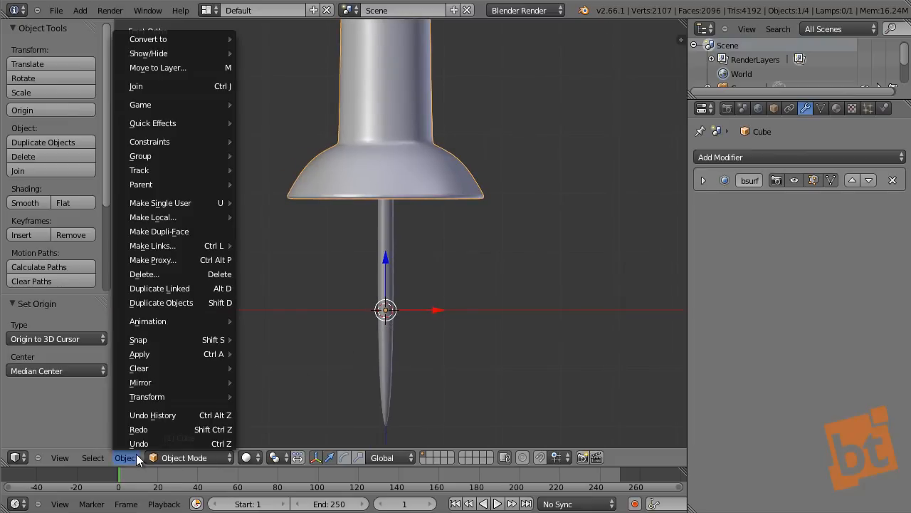
mouse_move(154, 396)
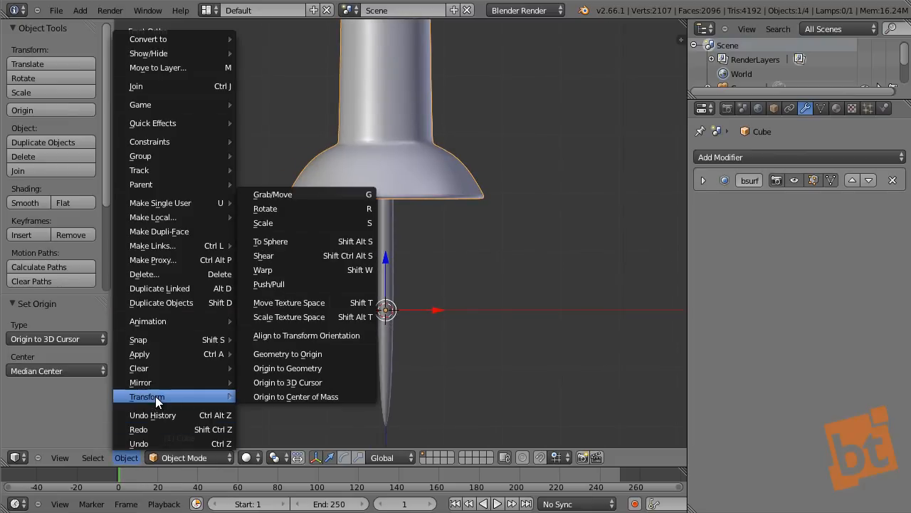
left_click(292, 384)
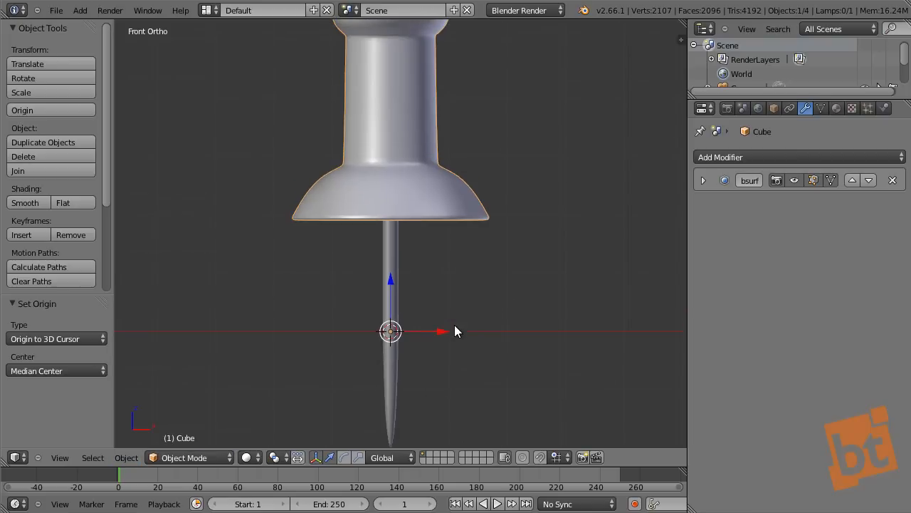
scroll(469, 241, "down", 3)
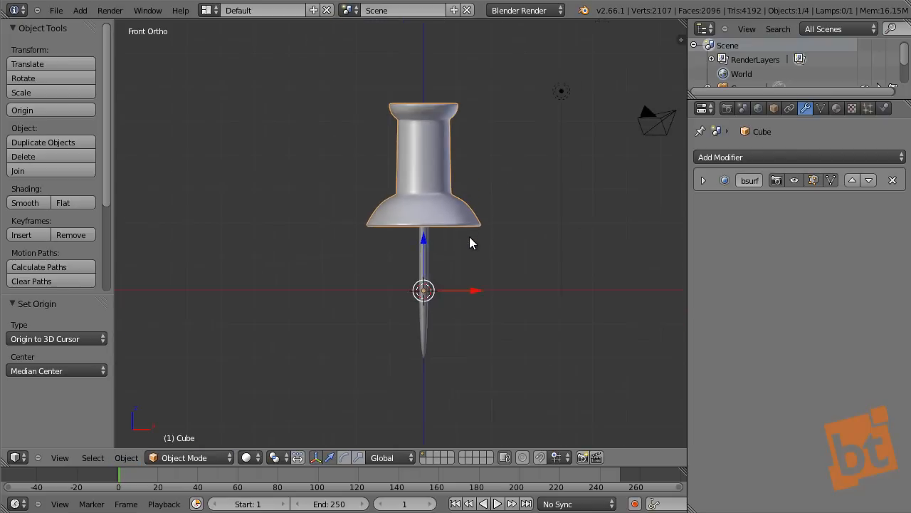
middle_click_drag(539, 262, 536, 274, "shift")
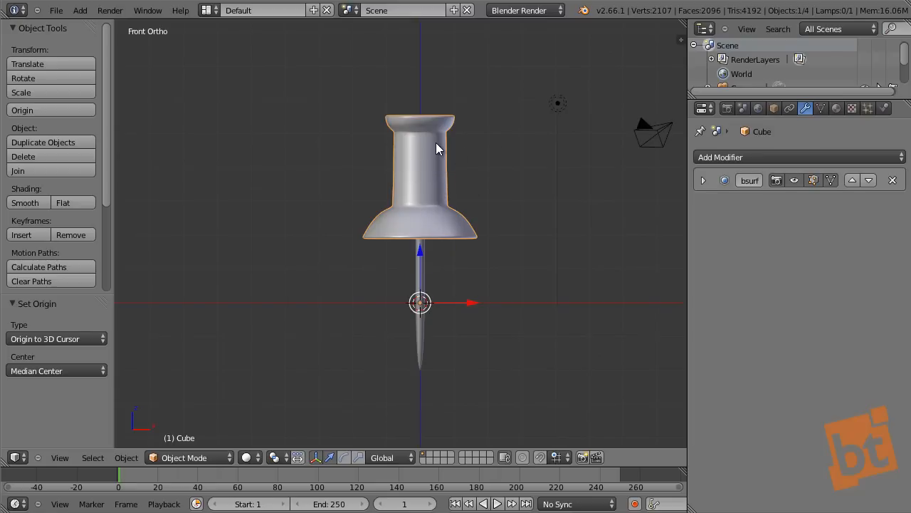
key("r")
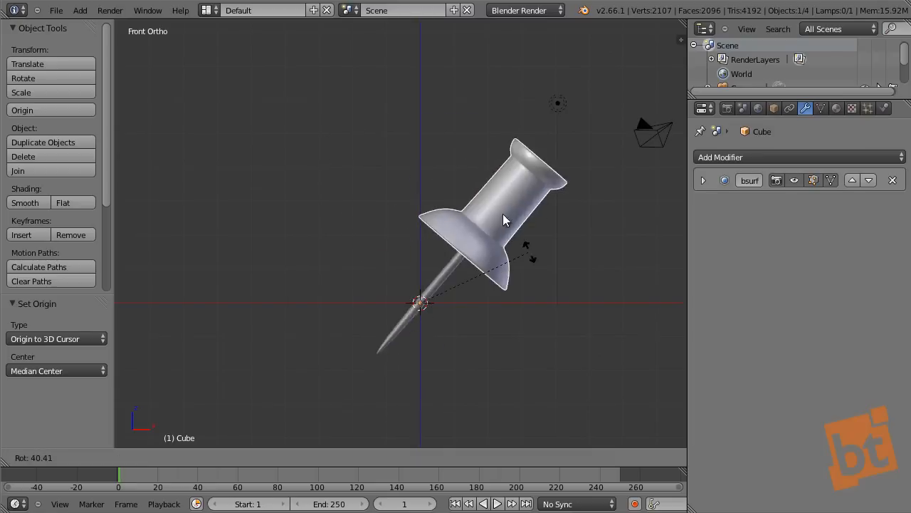
key("Escape")
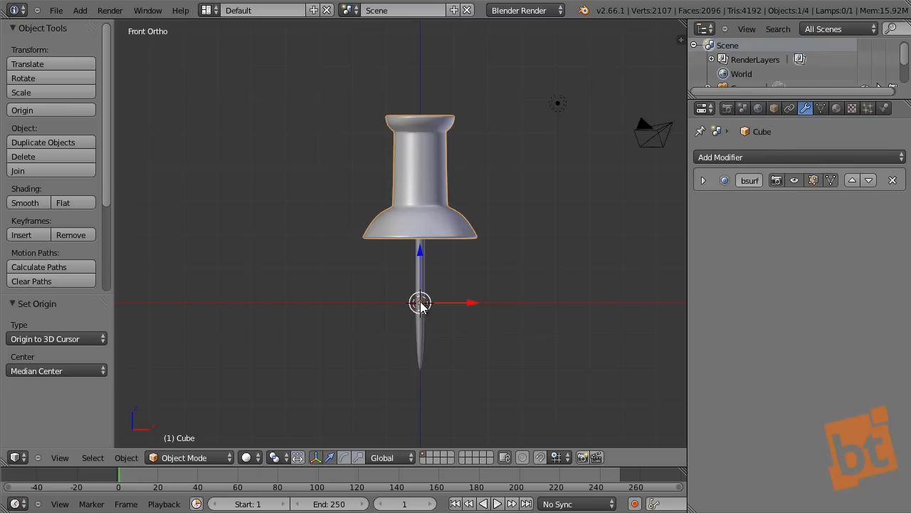
key("r")
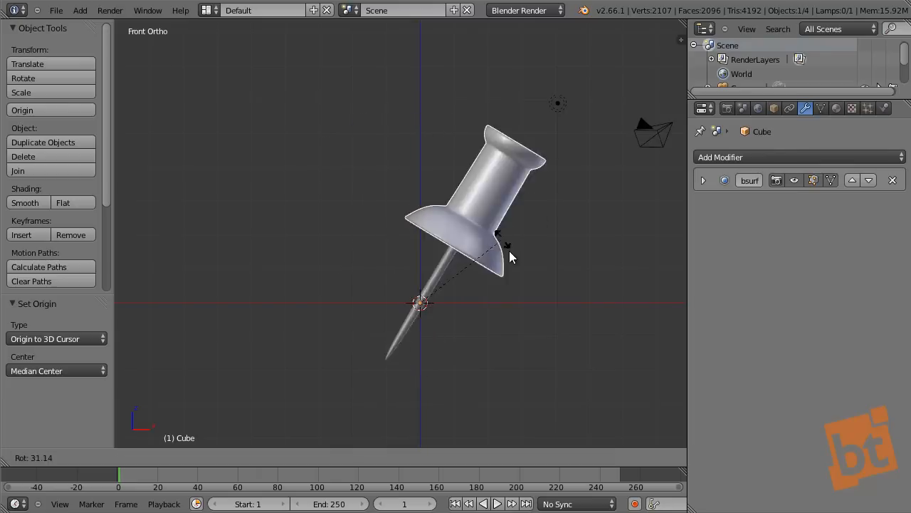
key("Escape")
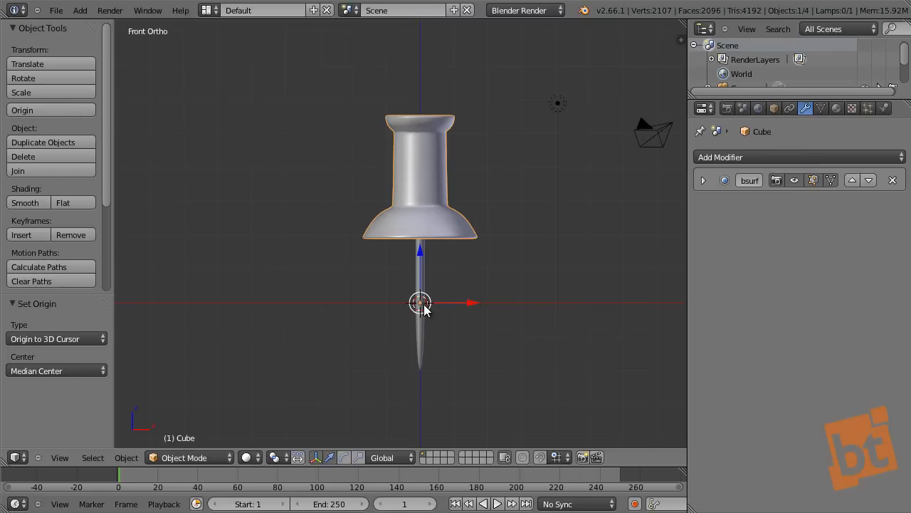
key("r")
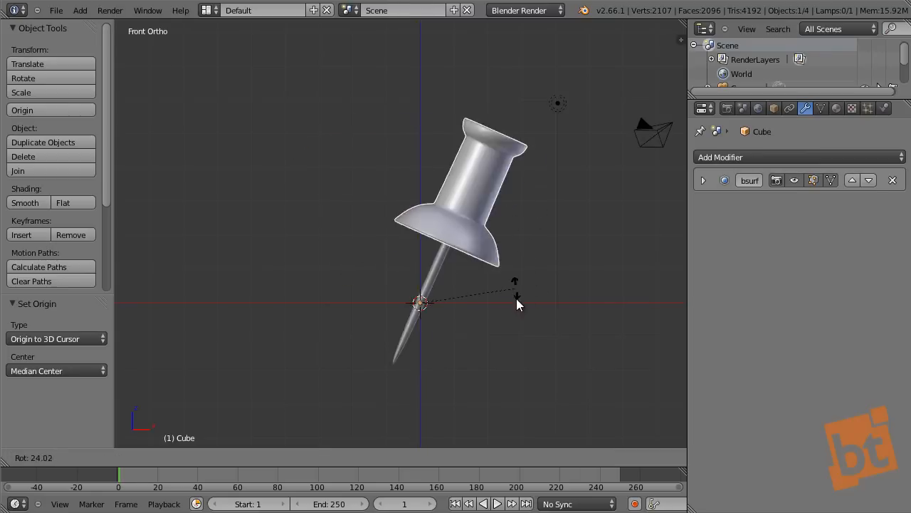
key("Escape")
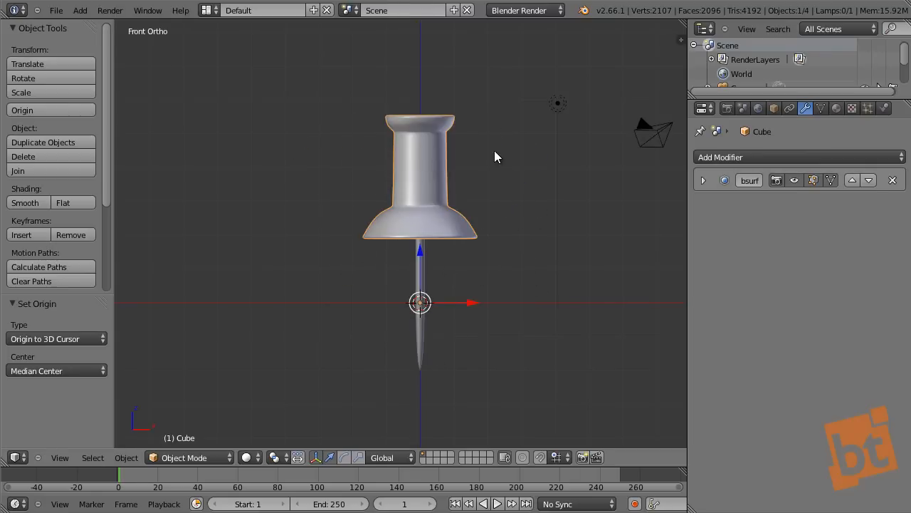
key("r")
key("Escape")
- Select the push pin's head and needle and move both objects to the second layer
key("a")
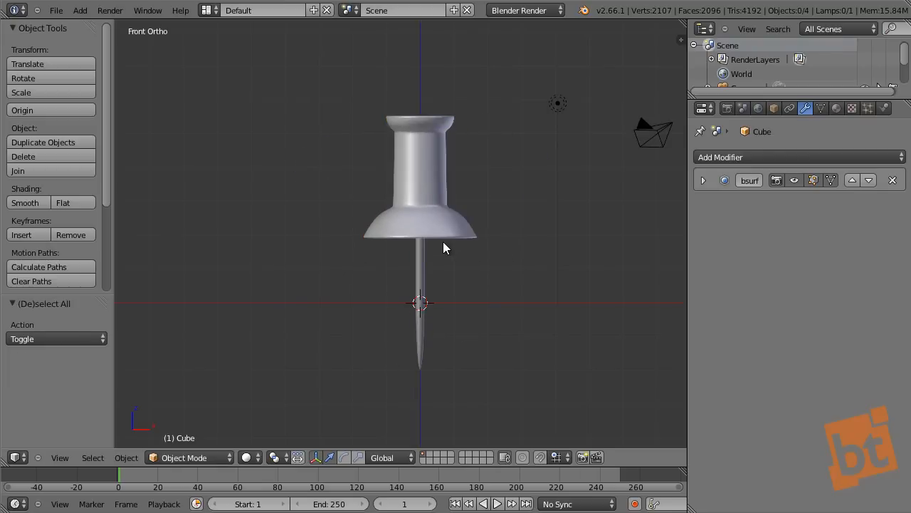
key("m")
left_click(569, 272)
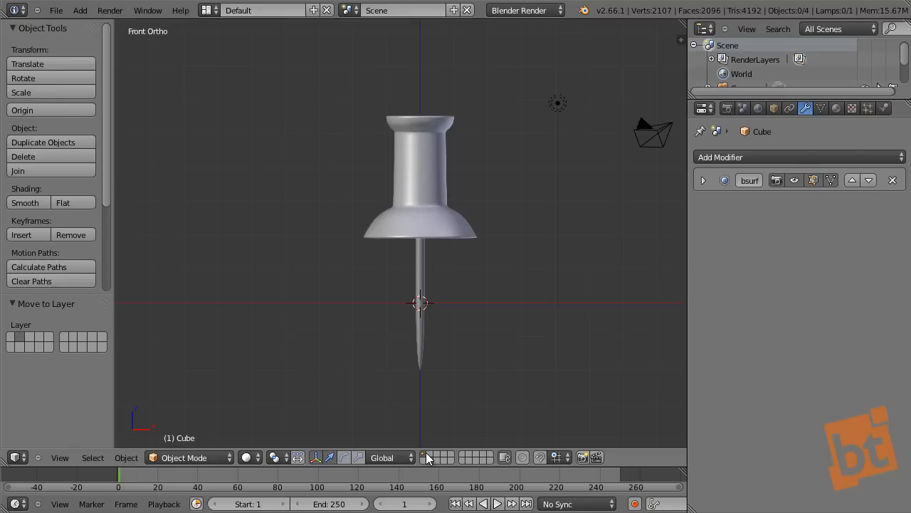
right_click(426, 192)
right_click(424, 281, "shift")
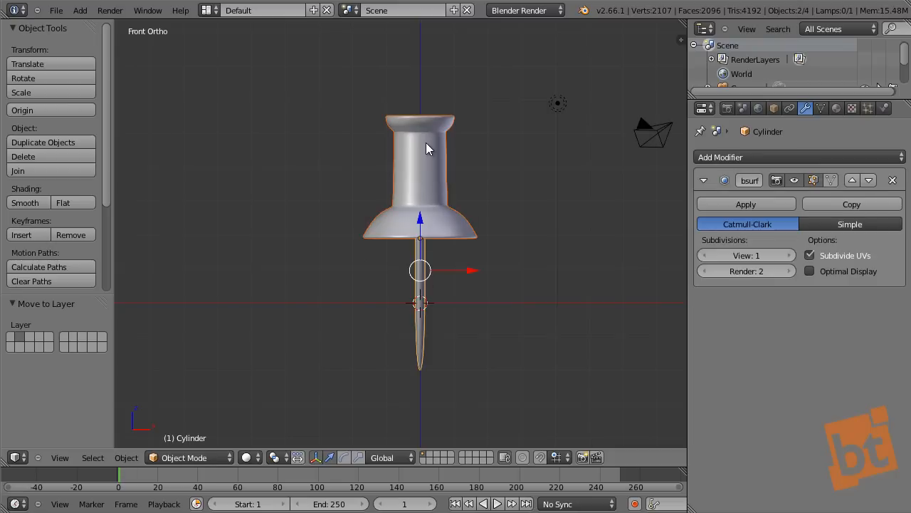
key("m")
left_click(550, 171)
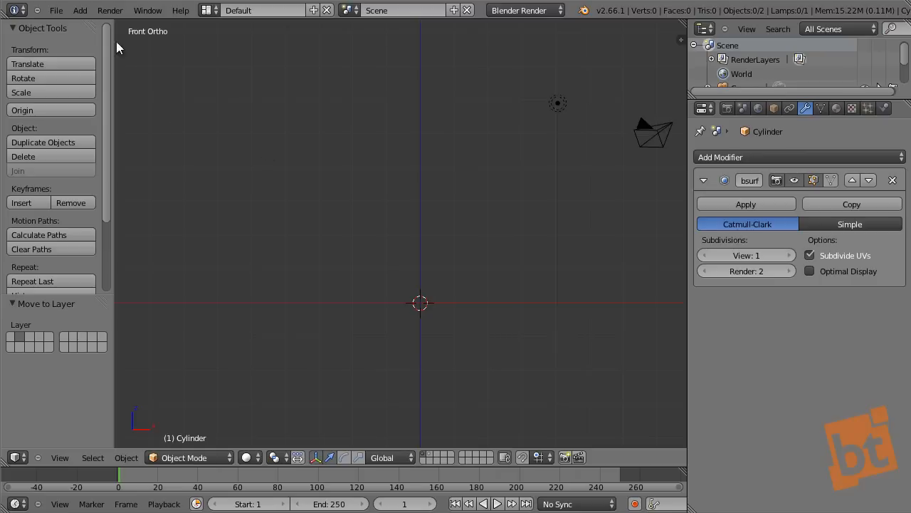
left_click(55, 11)
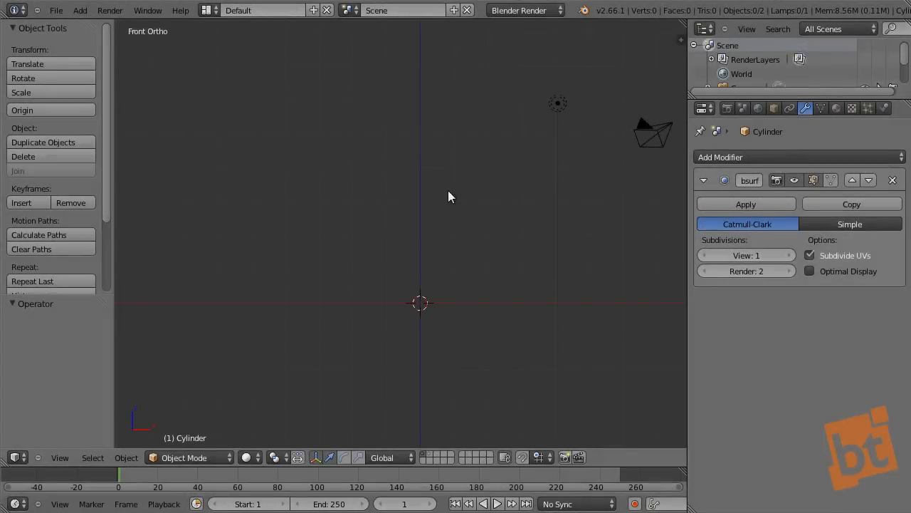
- Add a mesh plane at the 3D cursor, aligned to the front view
middle_click_drag(407, 251, 386, 173, "shift")
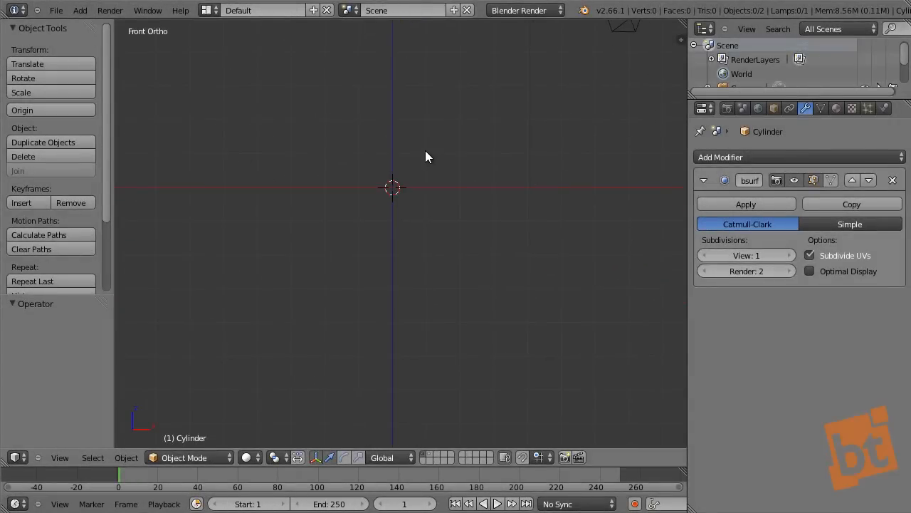
key("shift+a")
mouse_move(410, 47)
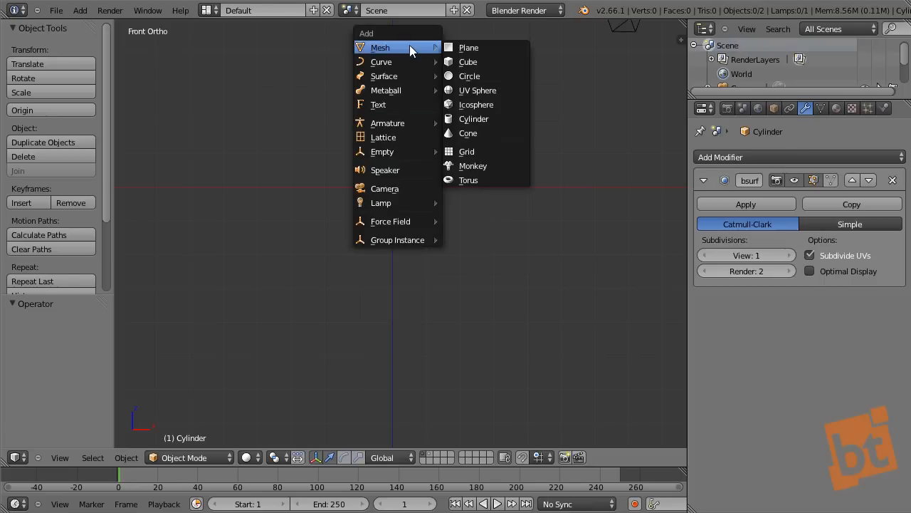
left_click(464, 48)
scroll(417, 185, "up", 3)
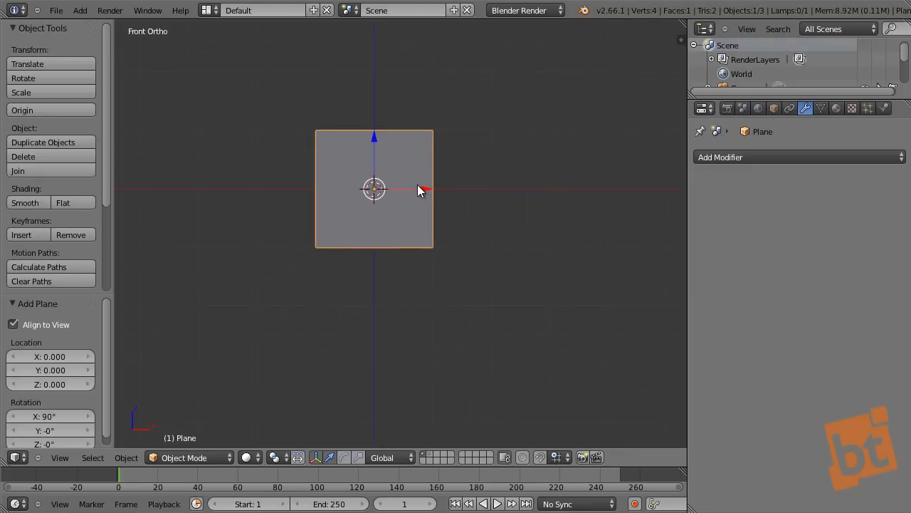
- Enlarge the plane's mesh in Edit Mode by a factor of about 3.9 and again by about 1.23
key("Tab")
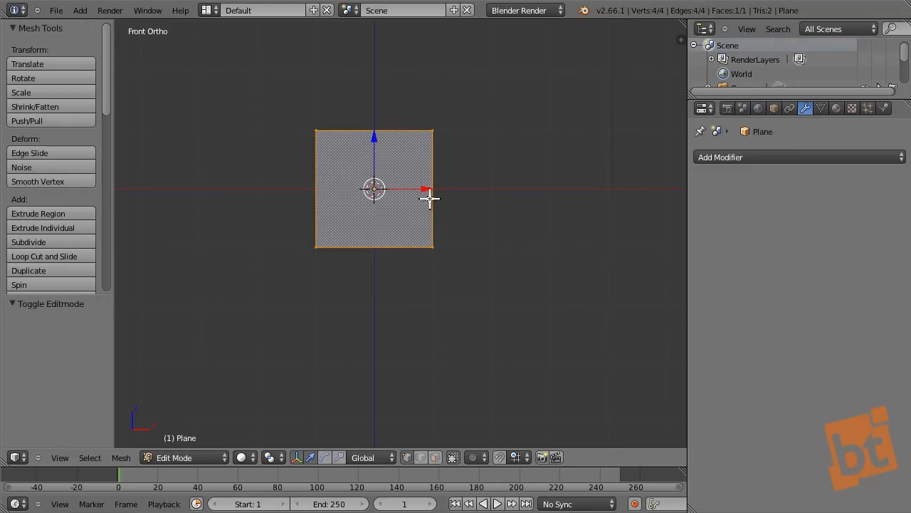
key("s")
left_click(631, 240)
scroll(491, 243, "down", 3)
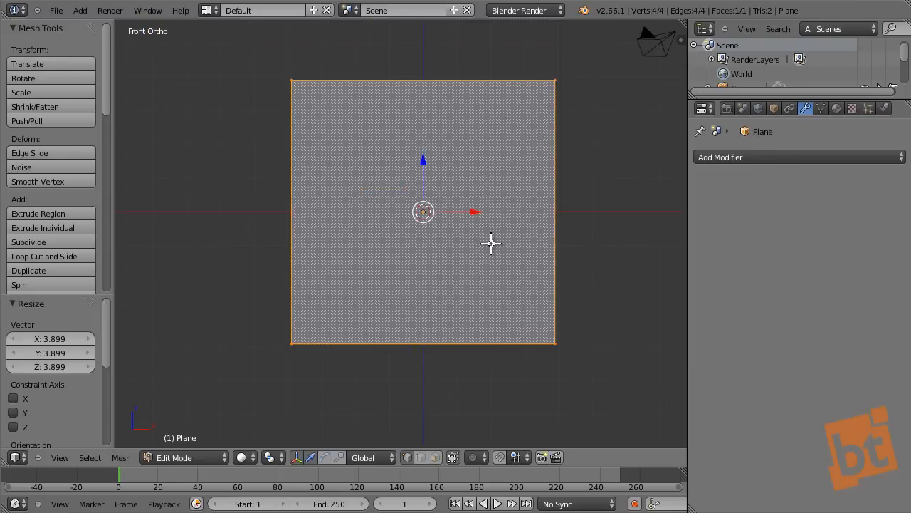
key("s")
left_click(534, 283)
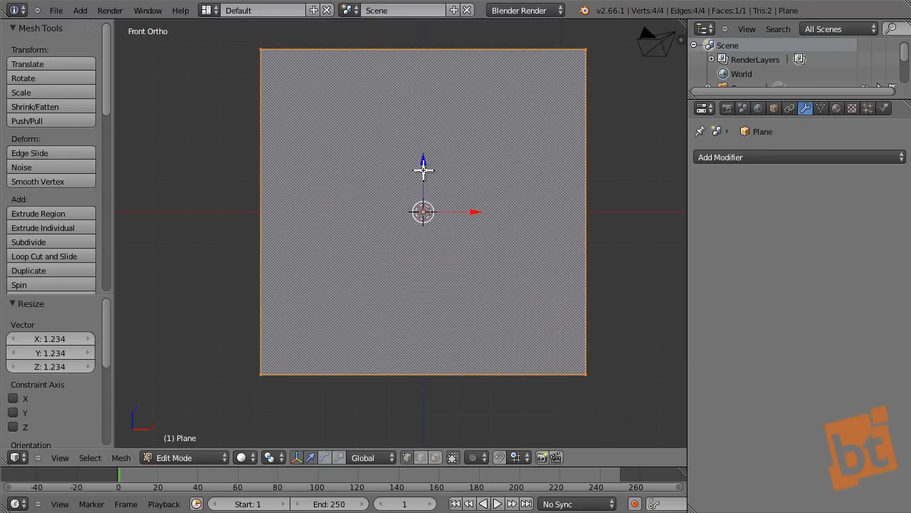
- Move the plane's mesh down about 4.05 units along Z, keeping its origin in place, and return to Object Mode
key("g")
key("z")
left_click(425, 299)
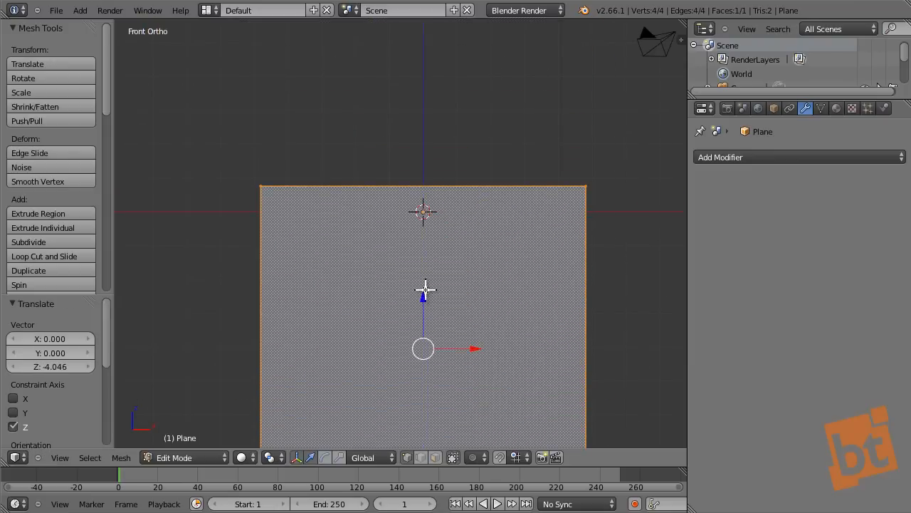
middle_click_drag(425, 291, 400, 218, "shift")
scroll(411, 249, "down", 2)
key("Tab")
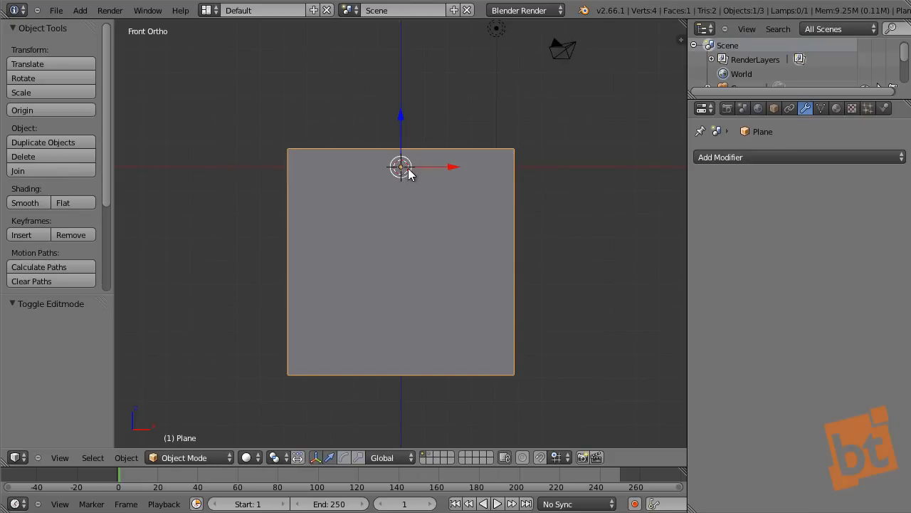
right_click(487, 150)
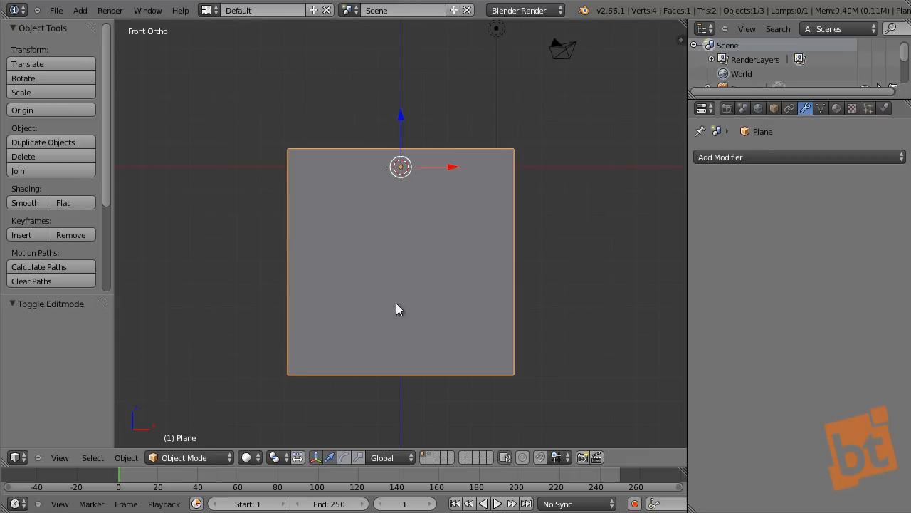
key("r")
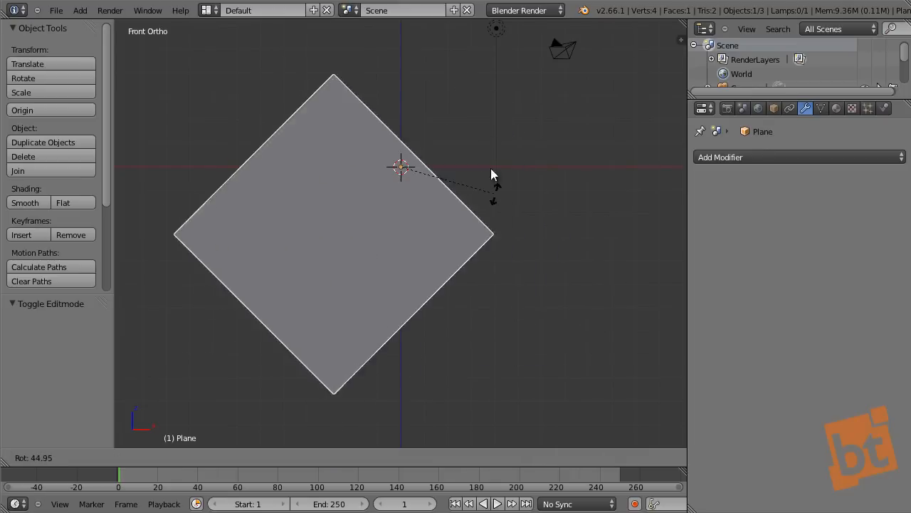
key("Escape")
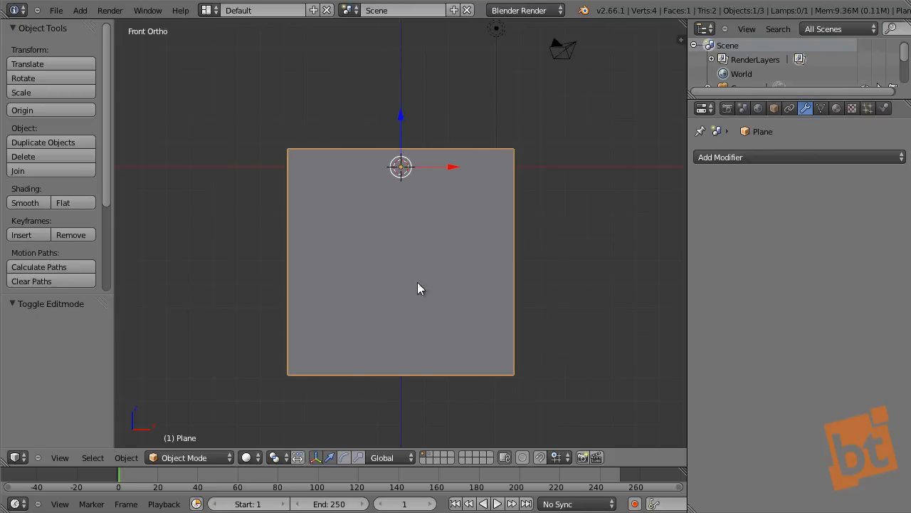
- Subdivide the plane's whole mesh twice in Edit Mode, with one cut each time
key("Tab")
key("w")
left_click(404, 172)
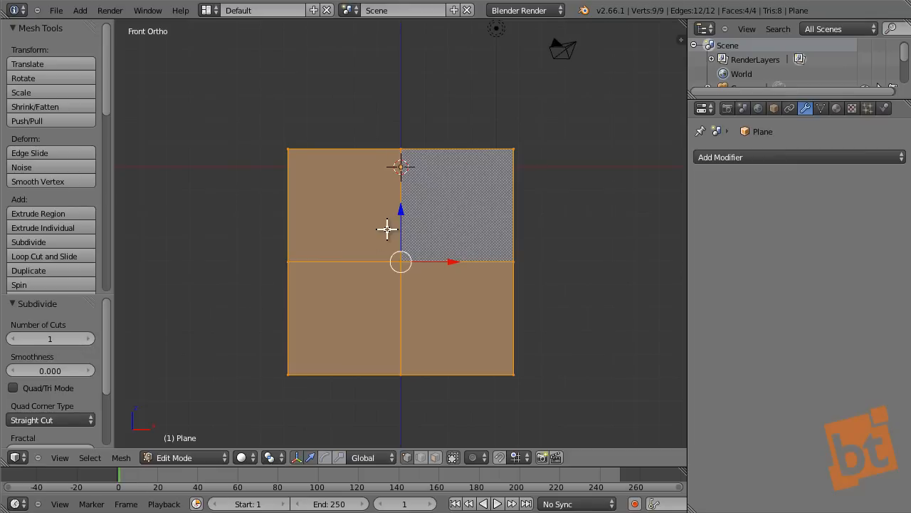
key("w")
left_click(371, 186)
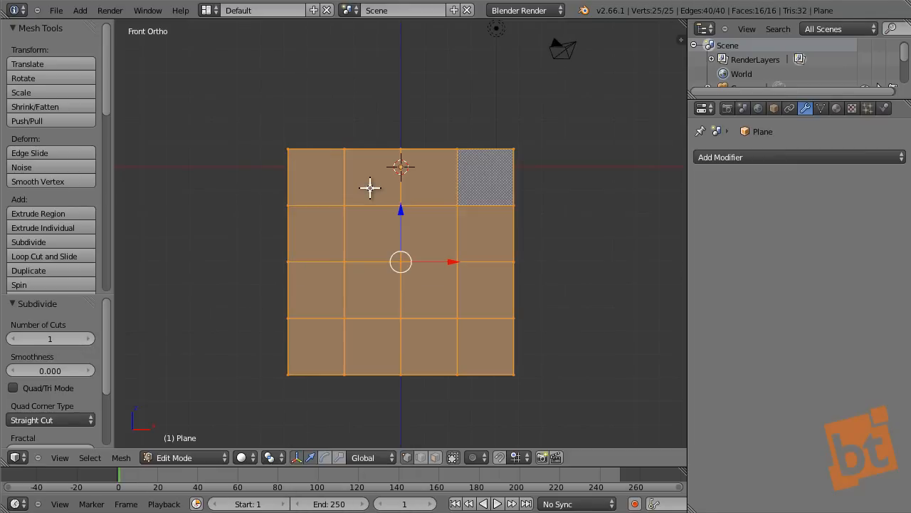
left_click(49, 337)
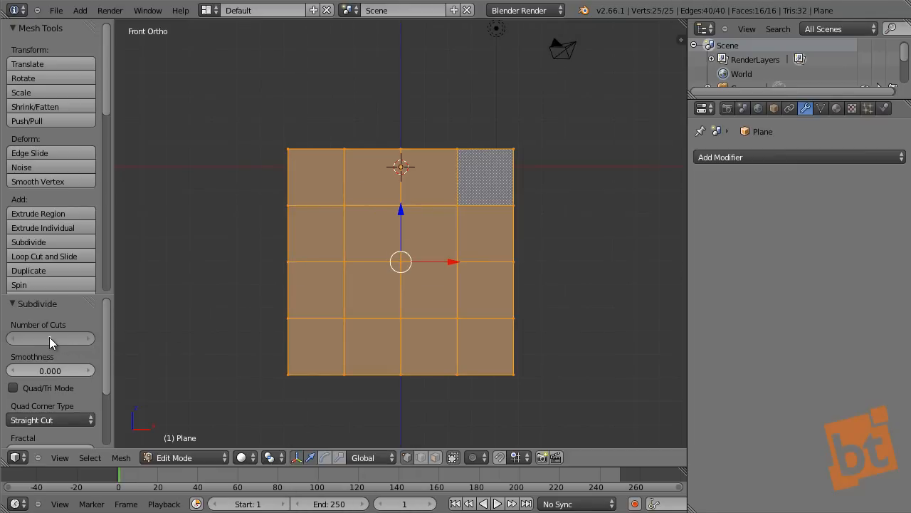
mouse_move(63, 338)
left_mouse_down()
mouse_move(83, 344)
mouse_move(48, 345)
left_mouse_up()
- Add a Subdivision Surface modifier to the plane and set its view subdivisions to 2
right_click(402, 204)
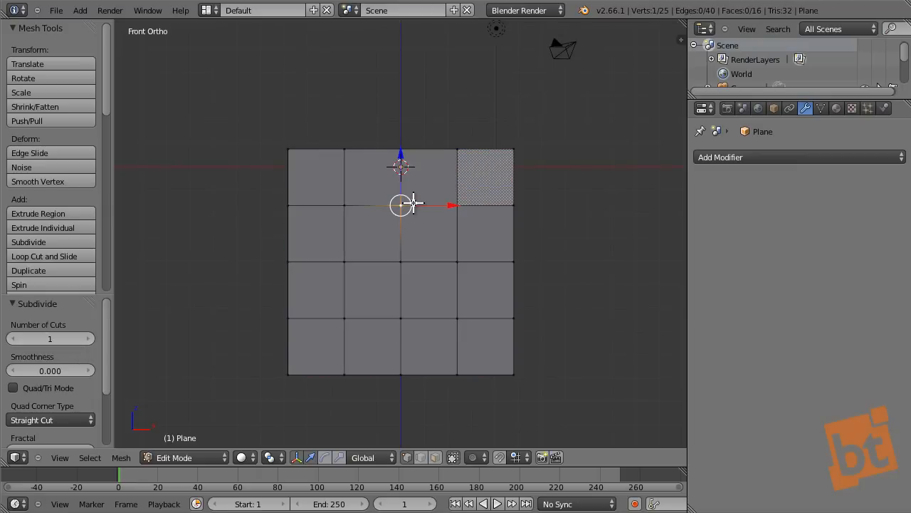
scroll(411, 202, "up", 1)
left_click(745, 158)
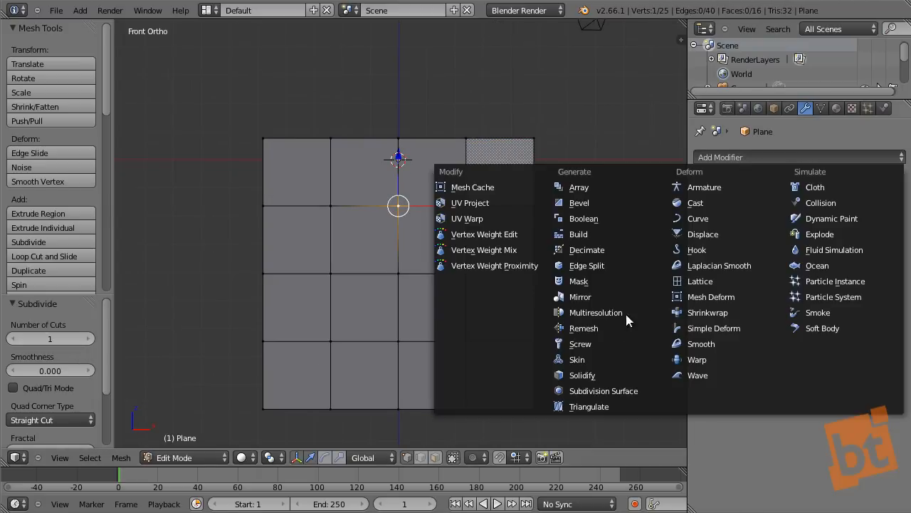
left_click(621, 386)
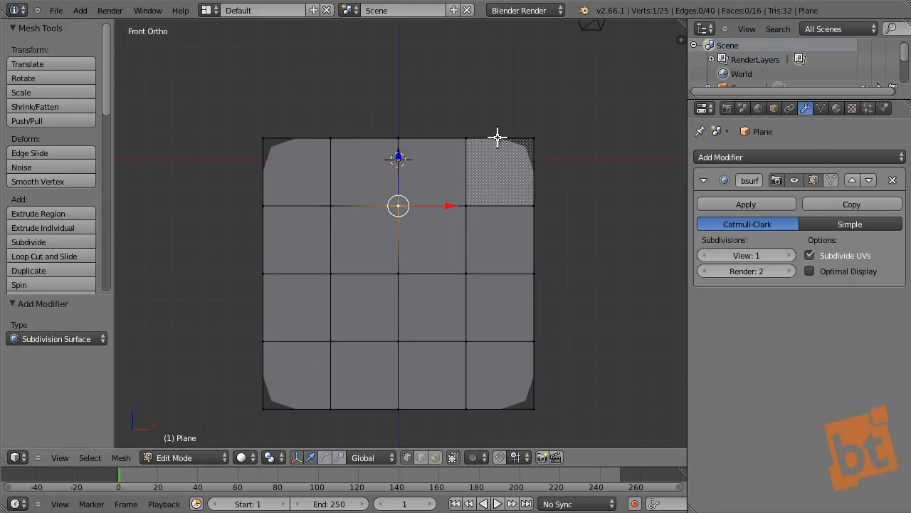
left_click(792, 254)
- Sharpen the plane's right and top borders with a loop cut slid close to each of these edges
key("ctrl+r")
left_click(498, 215)
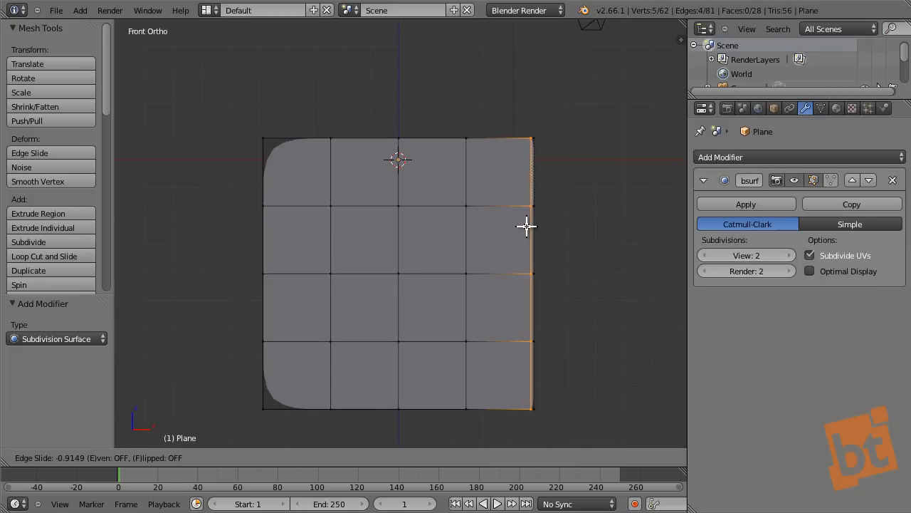
left_click(527, 227)
key("ctrl+r")
left_click(464, 172)
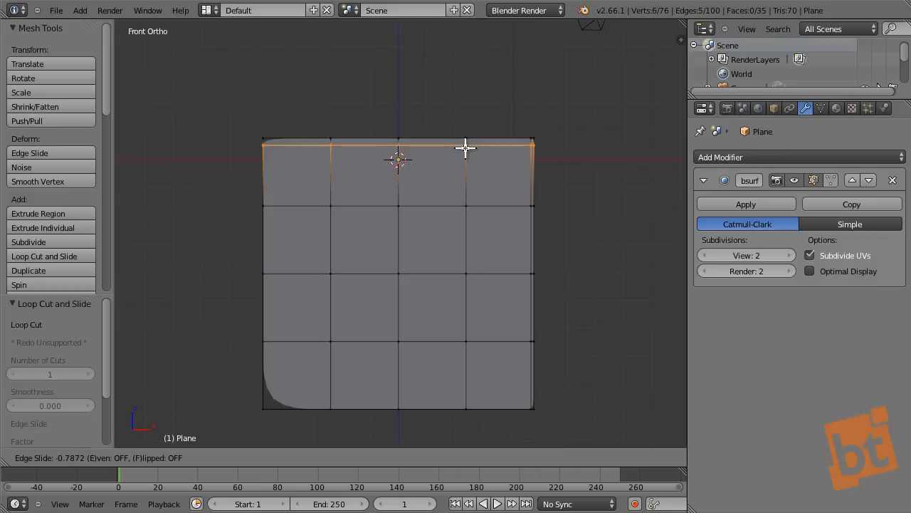
left_click(466, 145)
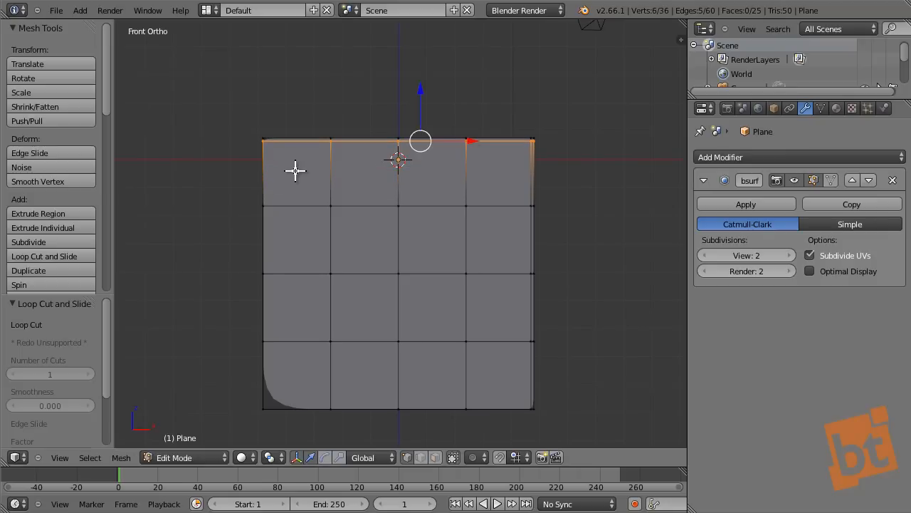
- Add loop cuts slid close to the plane's left and bottom edges, then return to Object Mode
key("ctrl+r")
left_click(295, 198)
right_click(295, 199)
key("g")
key("g")
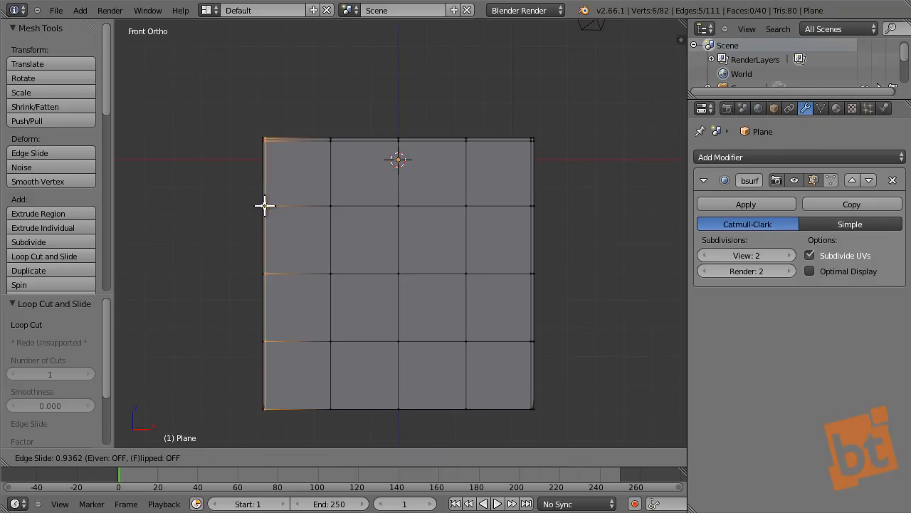
left_click(264, 205)
key("ctrl+r")
key("Tab")
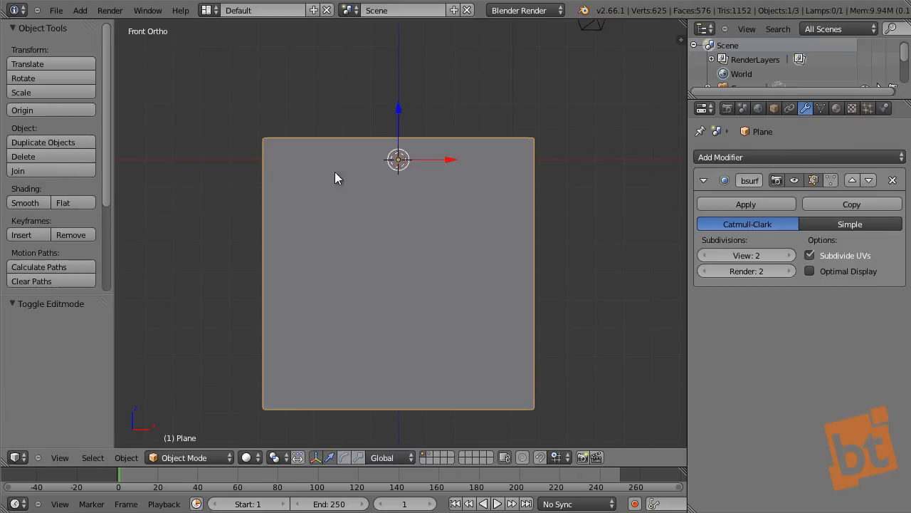
- Add a Simple Deform modifier below the plane's subdivision modifier and set it to Bend
middle_click_drag(461, 220, 503, 222, "shift")
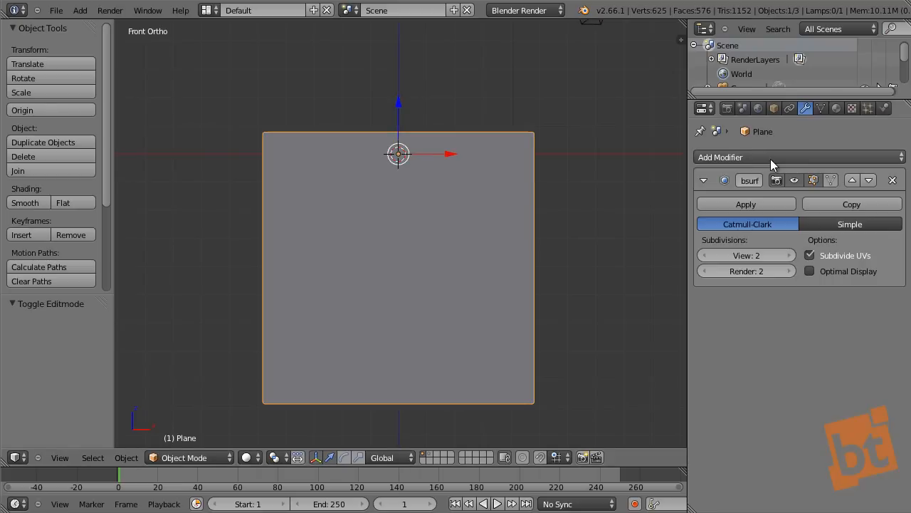
middle_click_drag(584, 230, 534, 141)
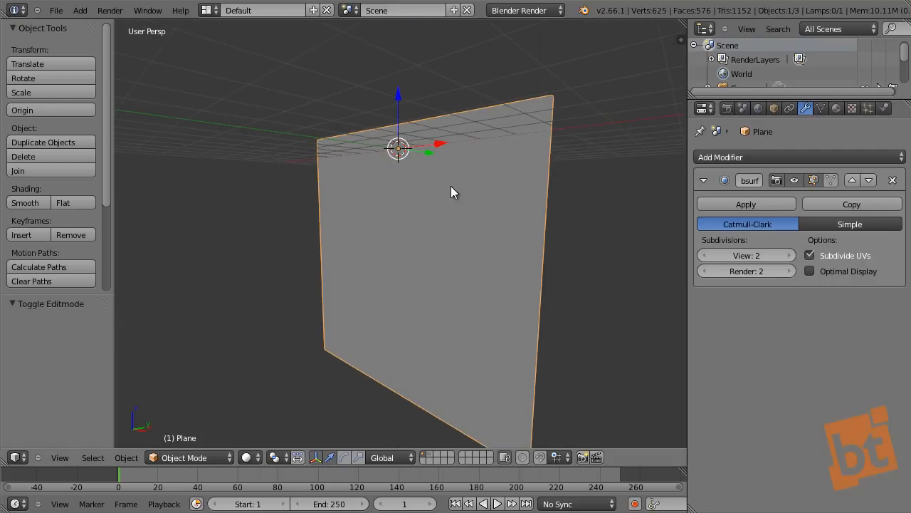
middle_click_drag(430, 221, 505, 189)
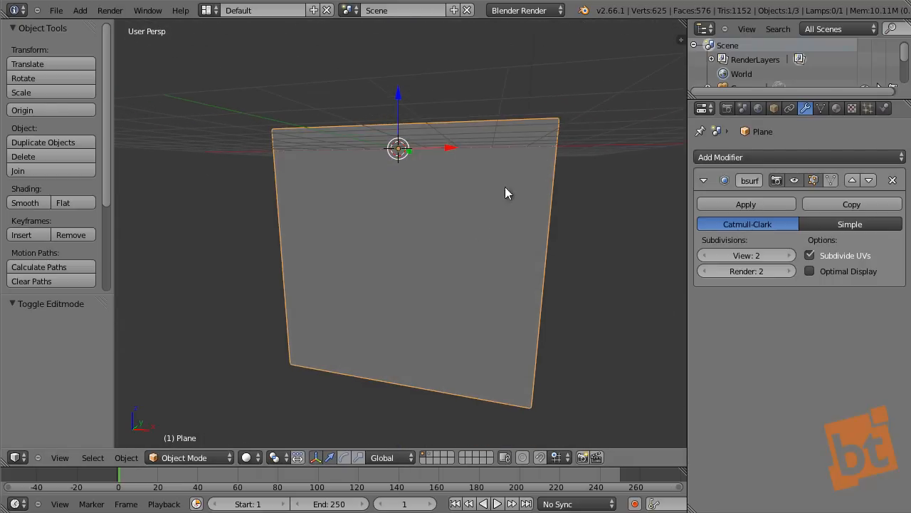
left_click(703, 180)
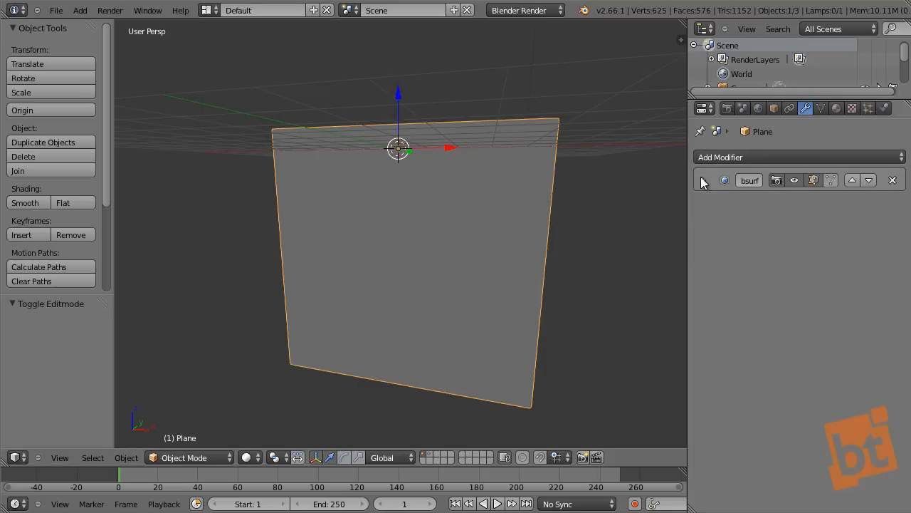
left_click(758, 160)
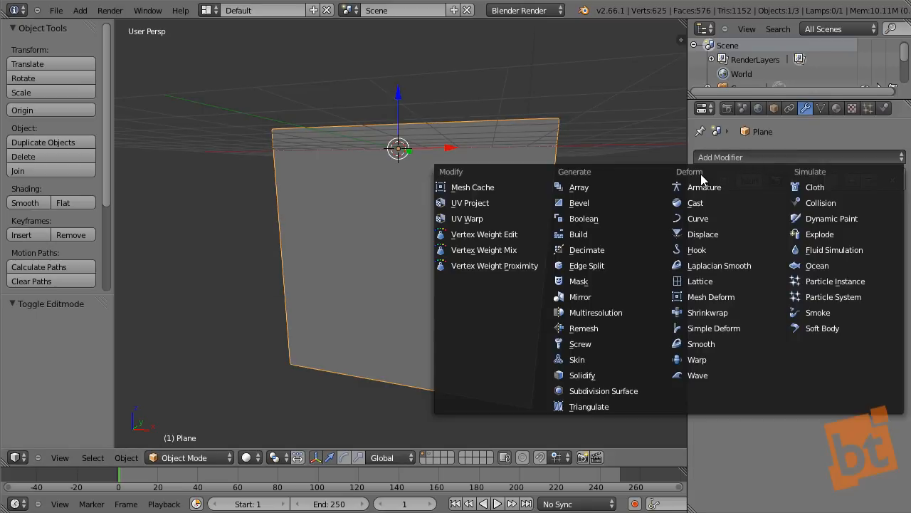
left_click(703, 328)
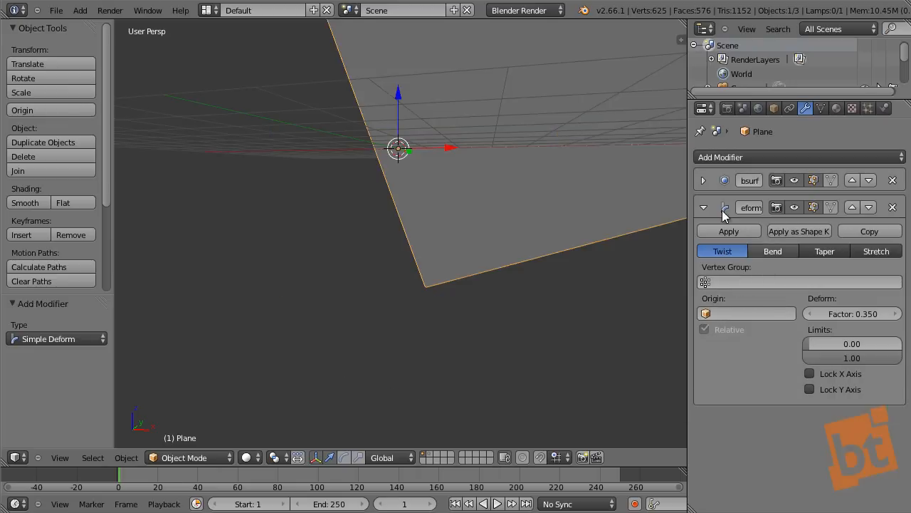
scroll(499, 172, "down", 5)
scroll(498, 197, "up", 2)
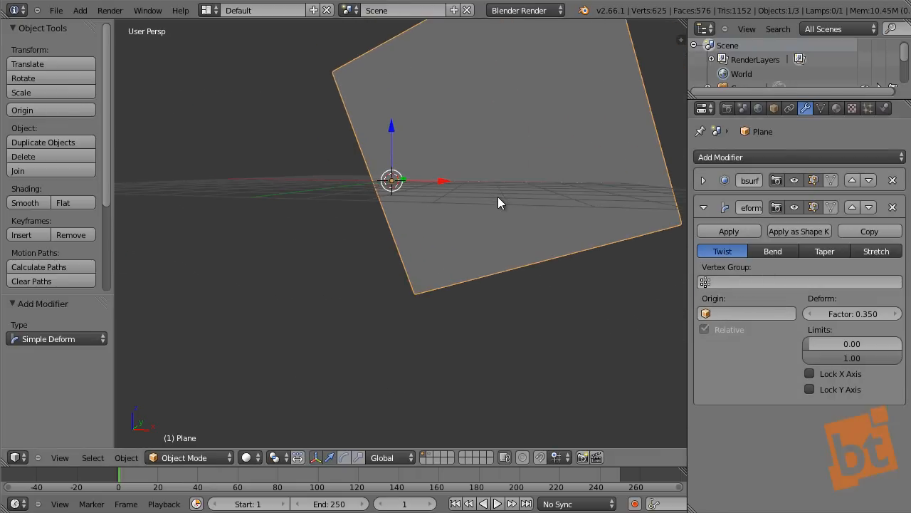
left_click(779, 253)
middle_click_drag(462, 240, 432, 180)
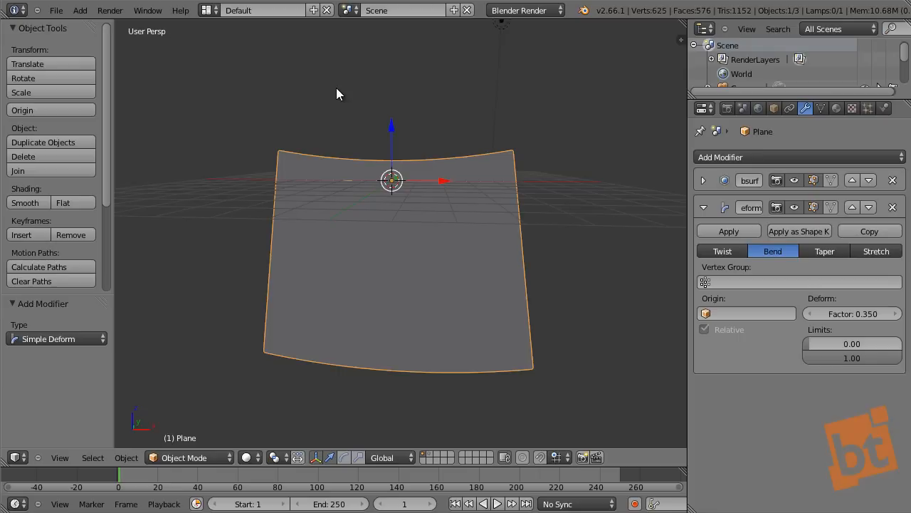
key("KP_1")
key("shift+a")
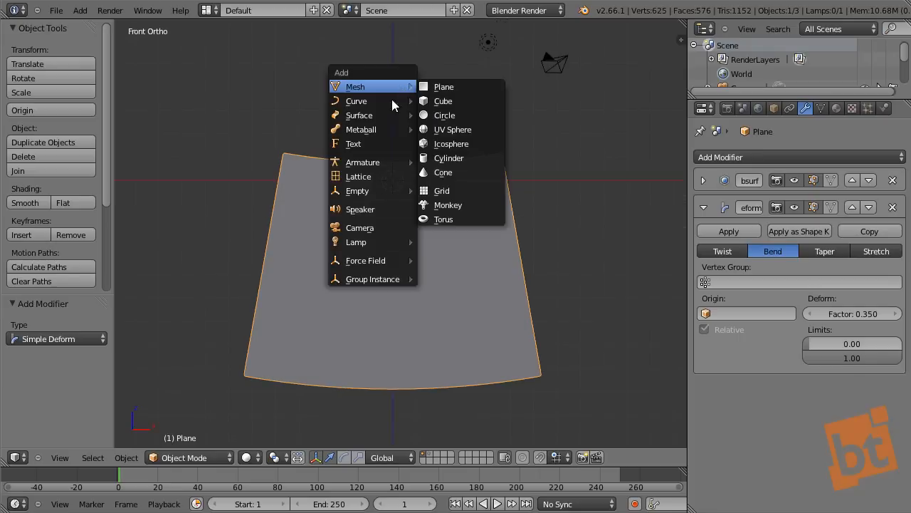
mouse_move(383, 191)
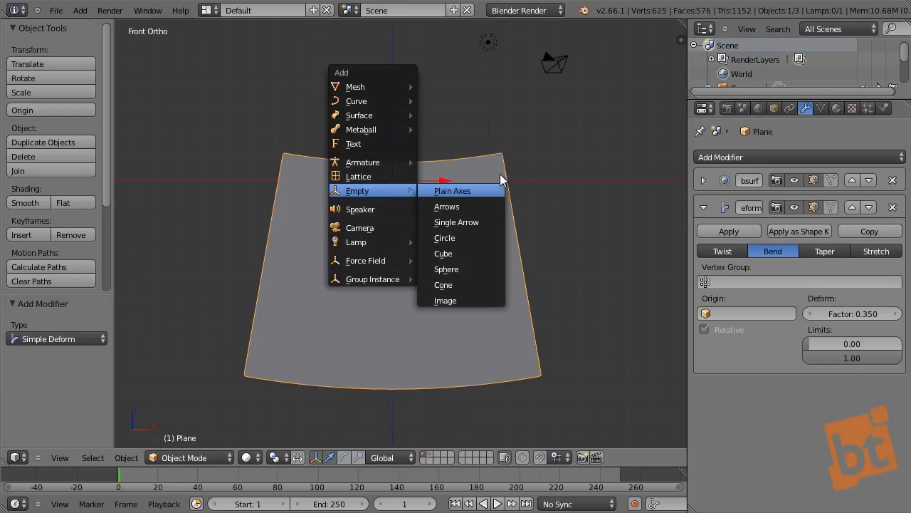
- Add a Plain Axes empty at the 3D cursor, aligned to the top view, and name it Deform01
key("KP_7")
key("shift+a")
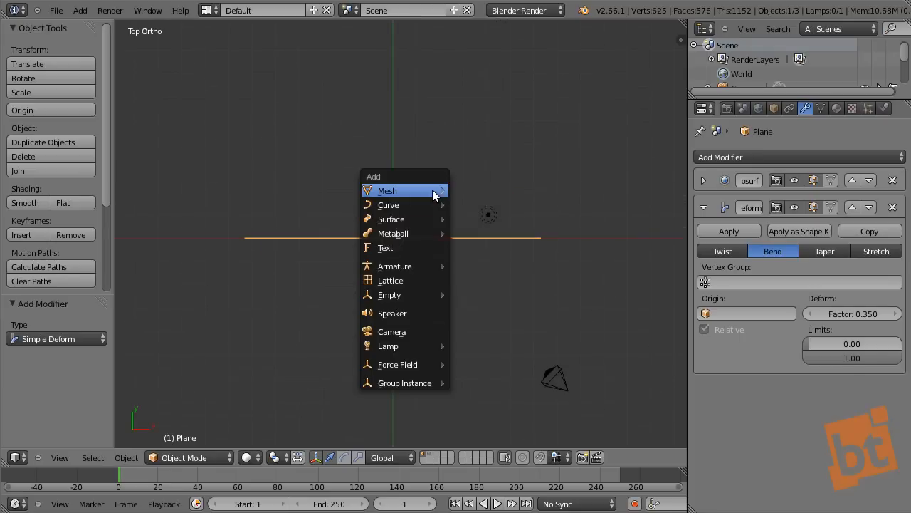
mouse_move(420, 298)
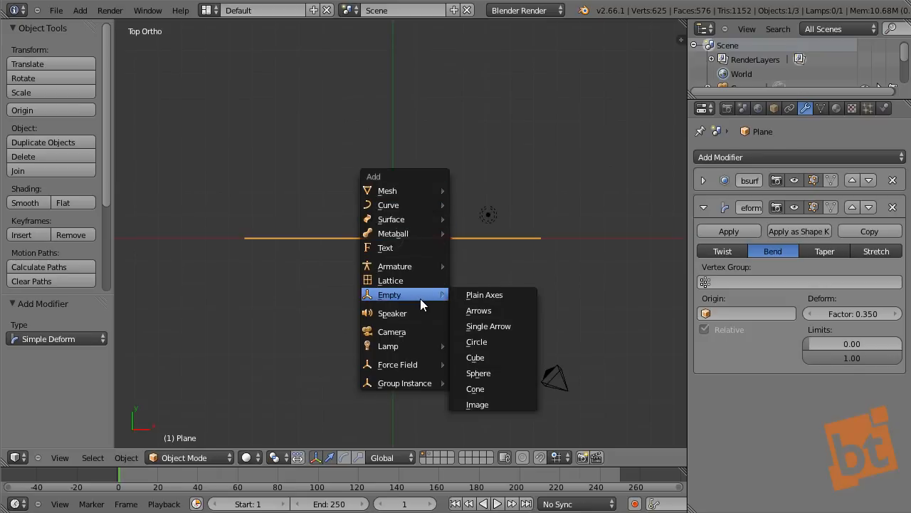
left_click(490, 295)
middle_click_drag(468, 263, 445, 179)
left_click(757, 157)
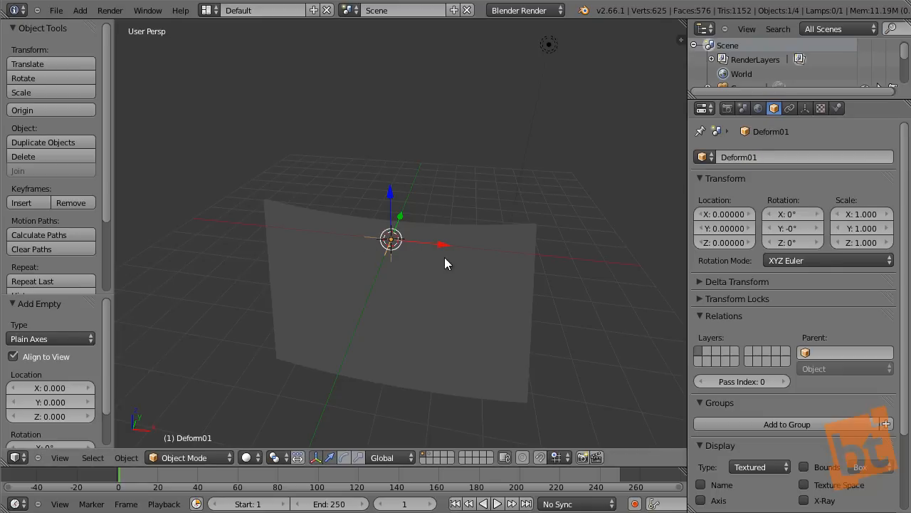
- Use Deform01 as the origin of the plane's Bend deformation and set its factor to -0.860
right_click(465, 257)
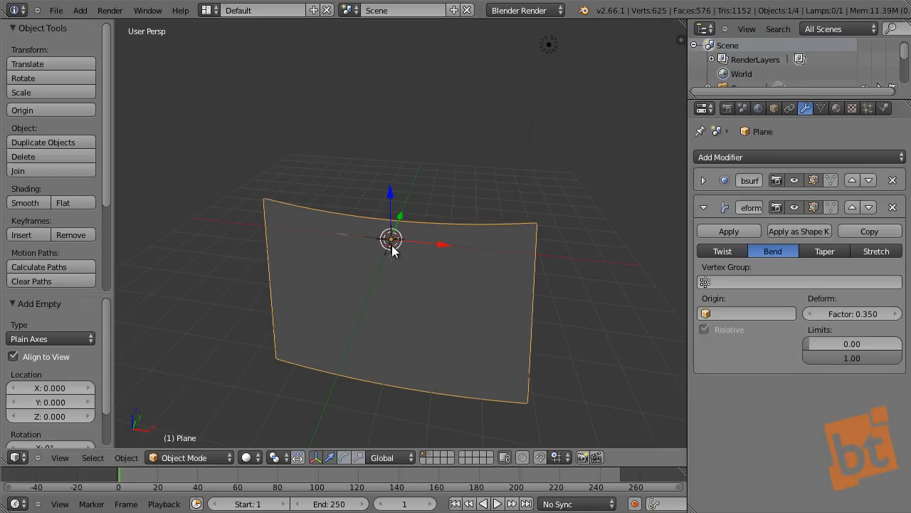
left_click(738, 315)
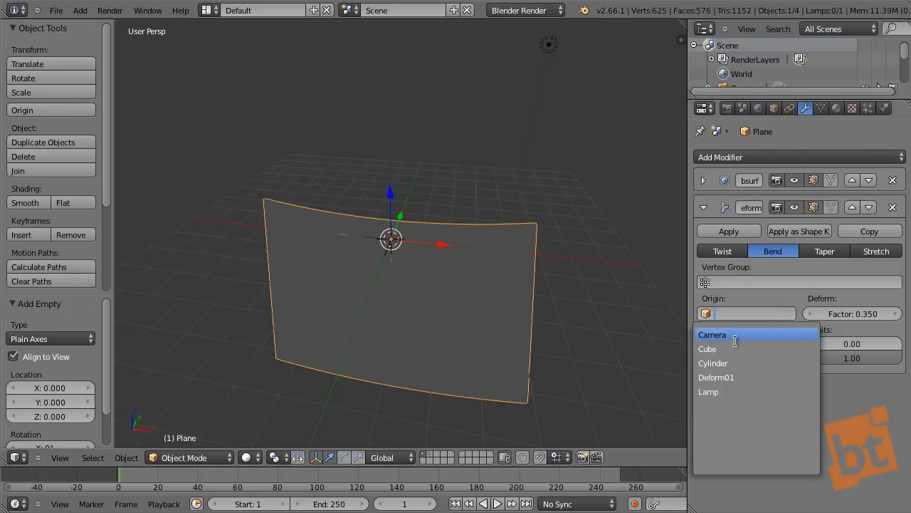
left_click(738, 378)
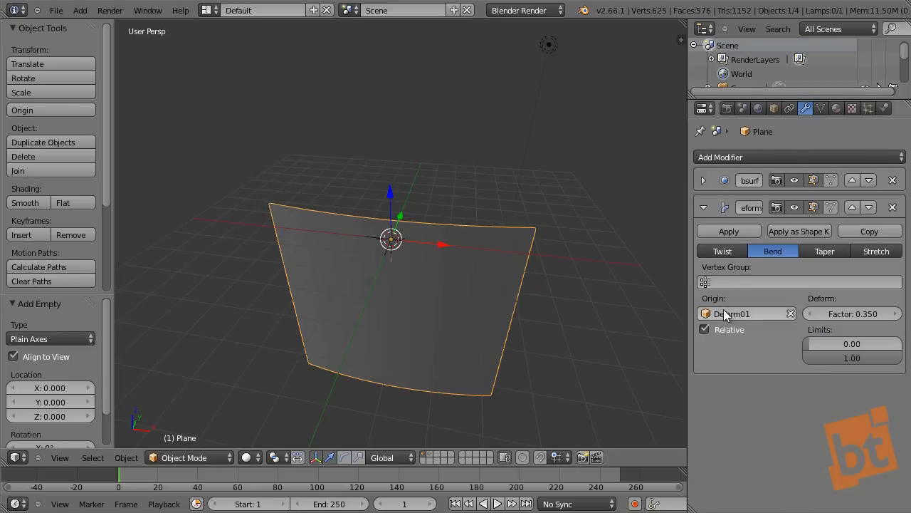
middle_click_drag(543, 304, 402, 237)
middle_click_drag(429, 295, 407, 254)
left_click_drag(855, 319, 762, 384)
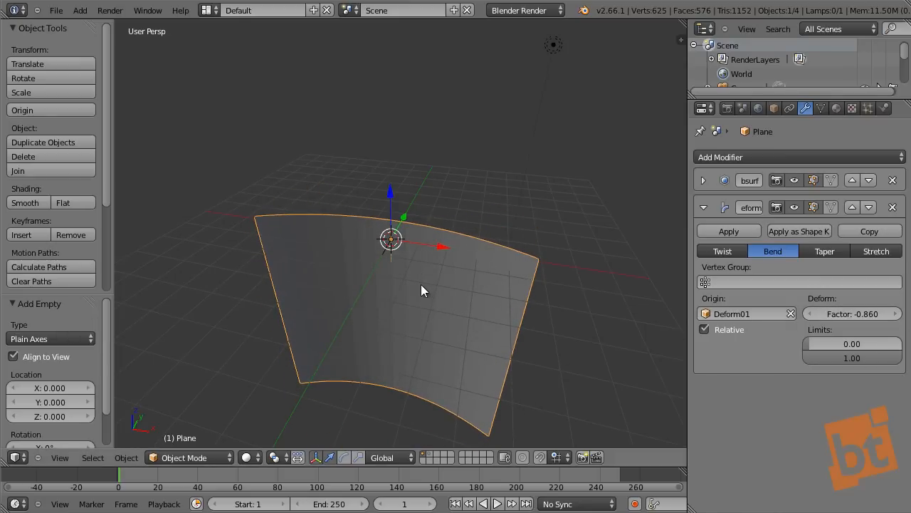
- Try rotating the Deform01 empty about the global Z axis and moving it freely to test its effect on the bend
middle_click_drag(420, 284, 403, 283)
right_click(382, 248)
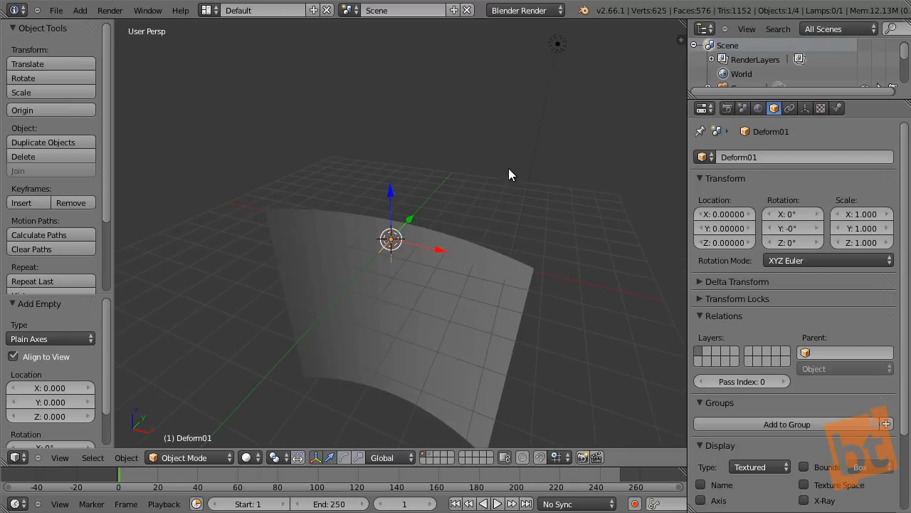
key("r")
key("z")
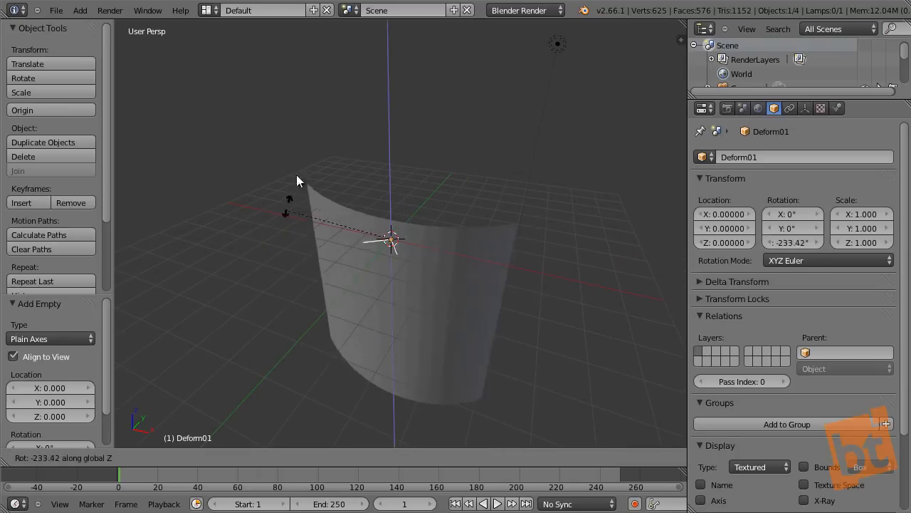
key("Escape")
key("g")
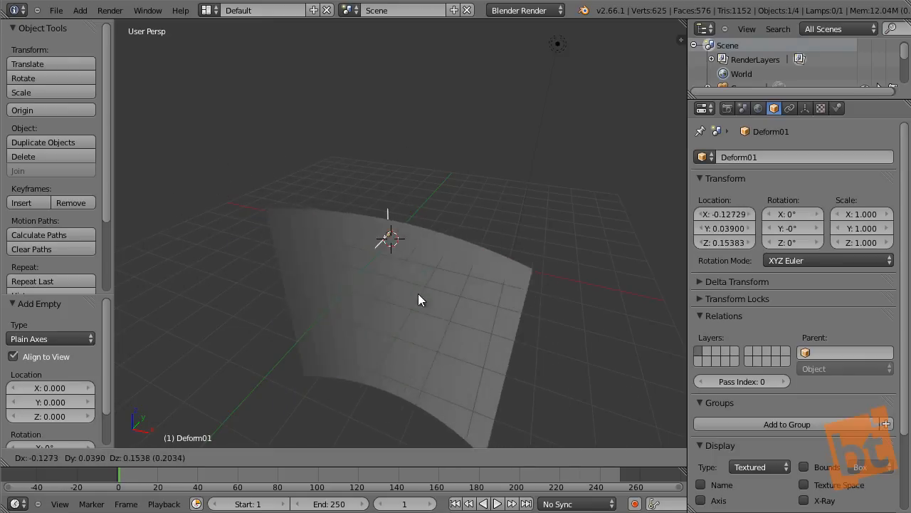
key("Escape")
- Try duplicating the bent plane with the copy moved down 1.2 units along Z, and undo the duplication
middle_click_drag(398, 320, 424, 292)
key("a")
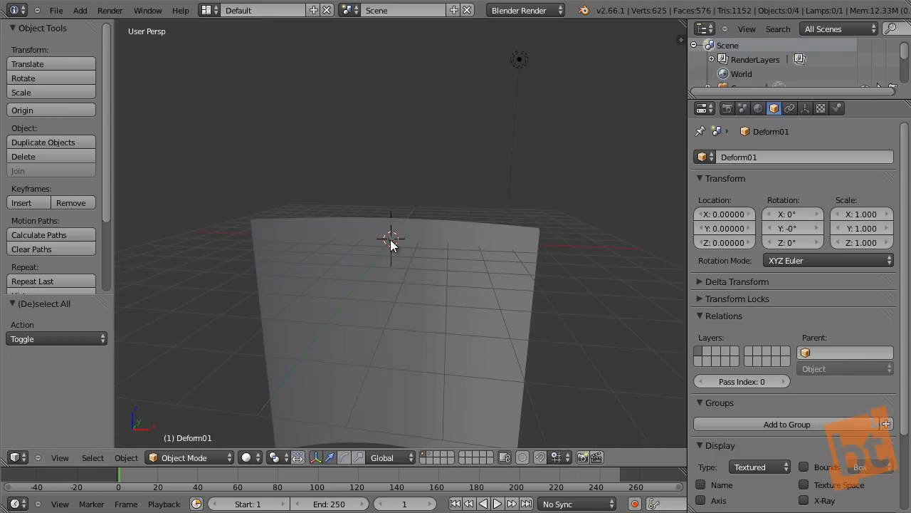
right_click(467, 287)
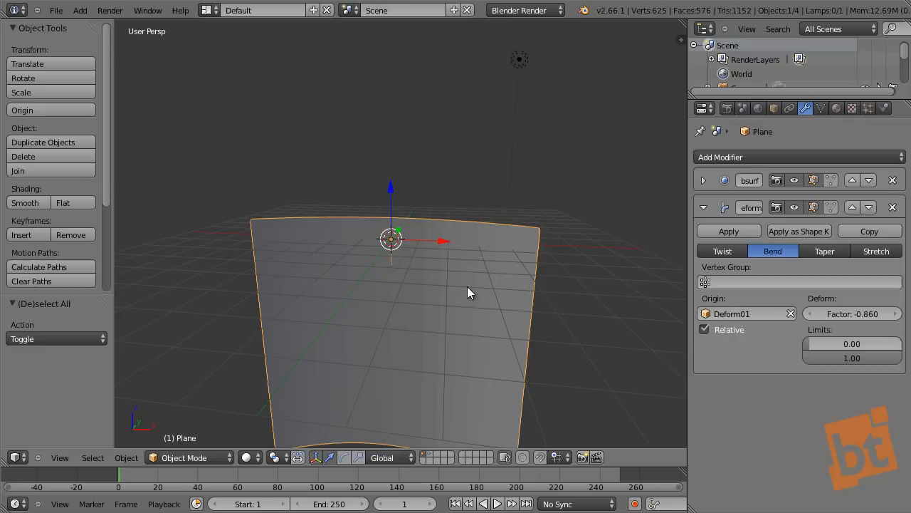
middle_click_drag(312, 315, 487, 265)
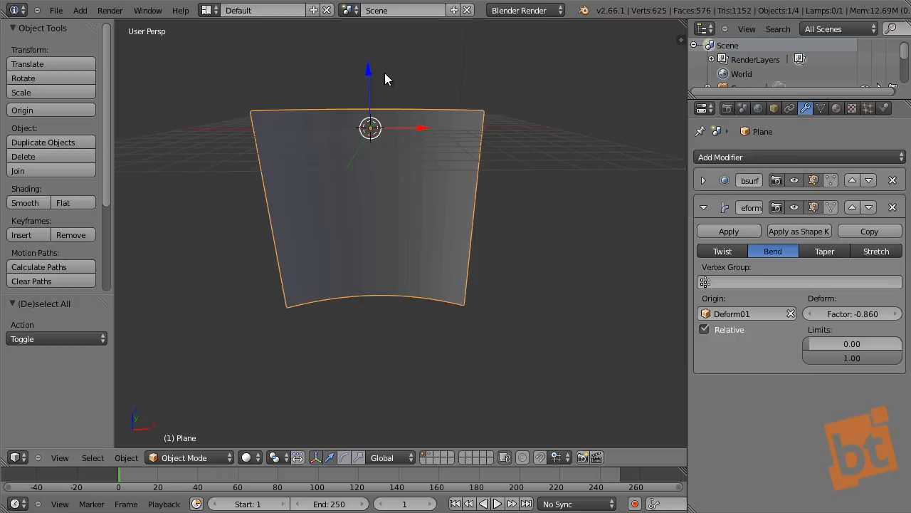
key("shift+d")
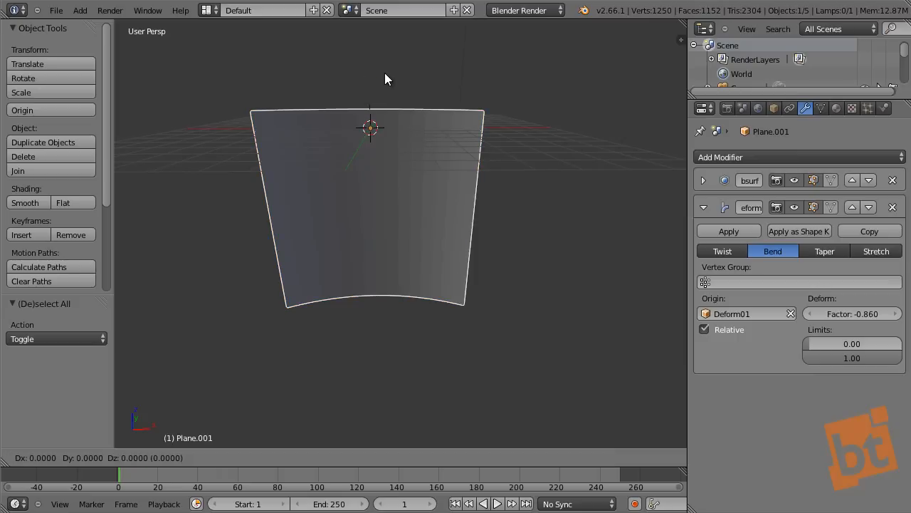
type("z-1.2001 (1.2001) along global Z")
key("Return")
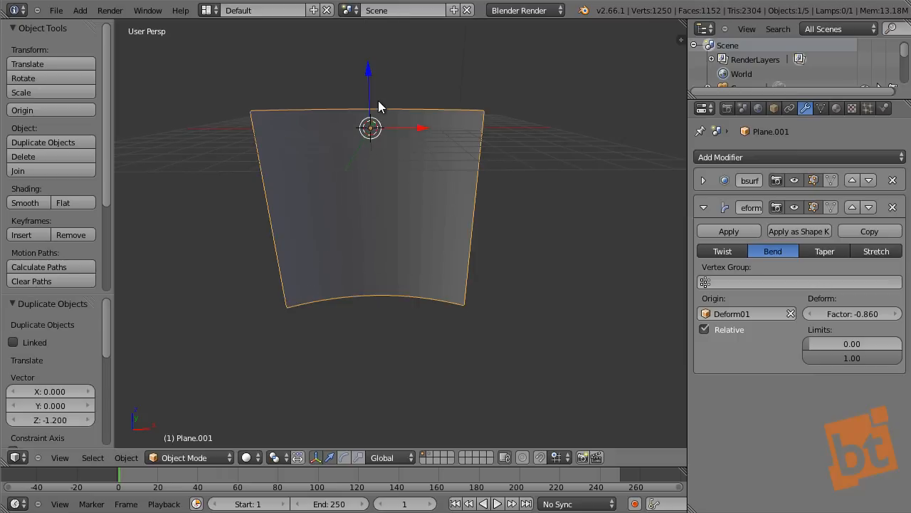
key("ctrl+z")
- Try moving the bent plane freely, and undo the move
right_click(368, 131)
right_click(345, 103)
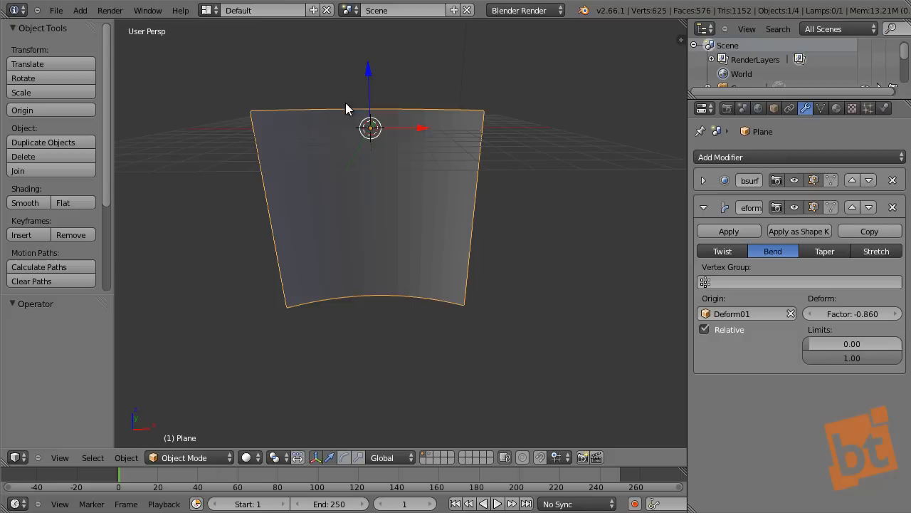
key("g")
left_click(412, 115)
key("ctrl+z")
- Duplicate the Deform01 empty, place the copy about 3.05 units lower along Z, and rename it Deform02
right_click(369, 129)
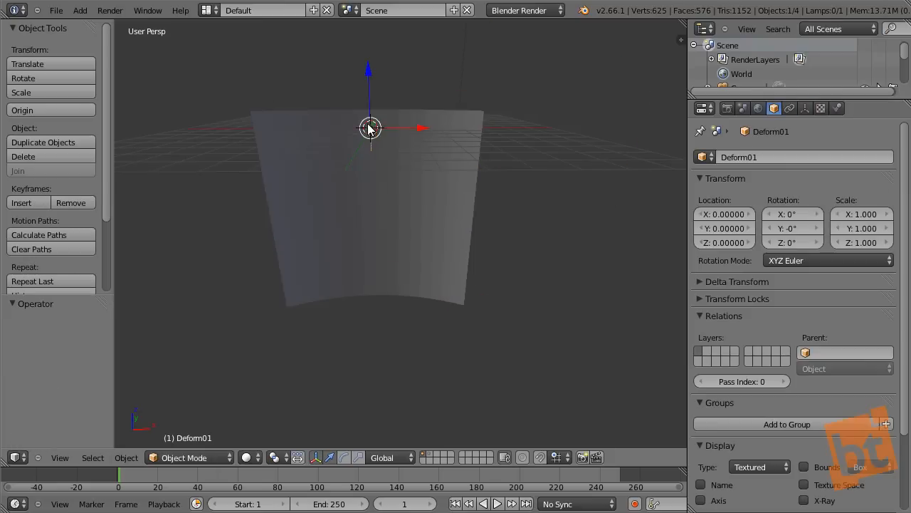
right_click(371, 130)
right_click(370, 129)
key("shift+d")
key("z")
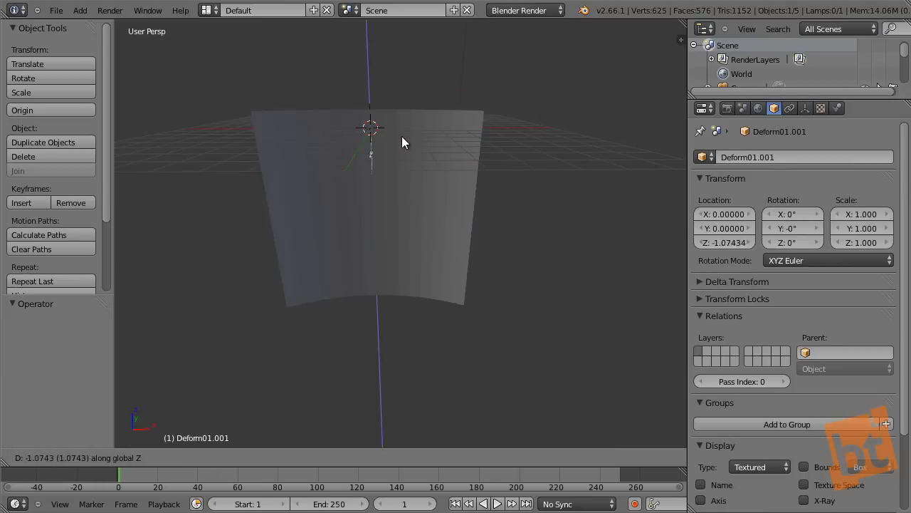
left_click(400, 168)
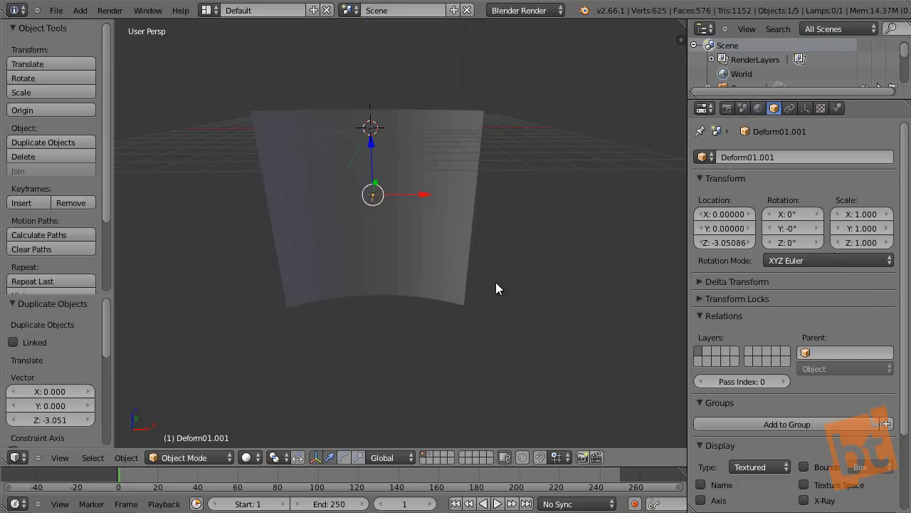
left_click(789, 156)
left_click_drag(789, 155, 753, 167)
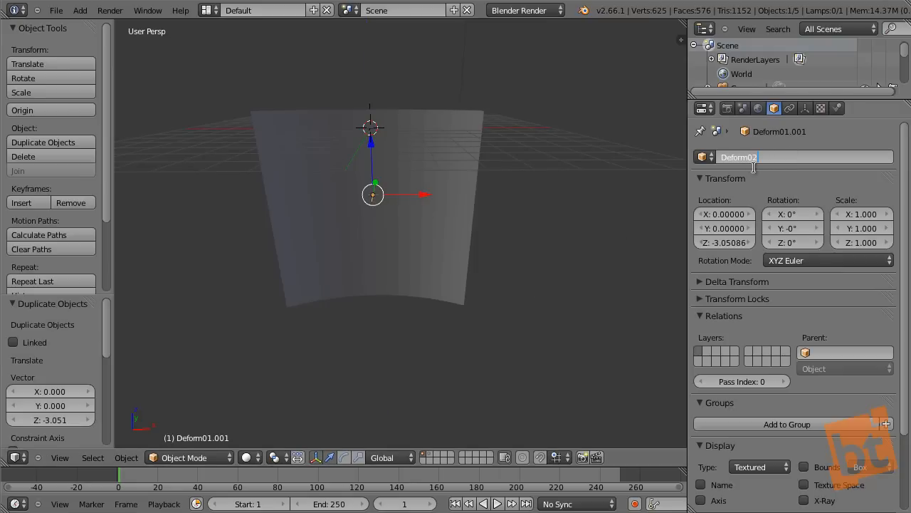
- Add a second Simple Deform modifier to the plane in Twist mode, with Deform02 as origin and a factor of 0.550
right_click(434, 166)
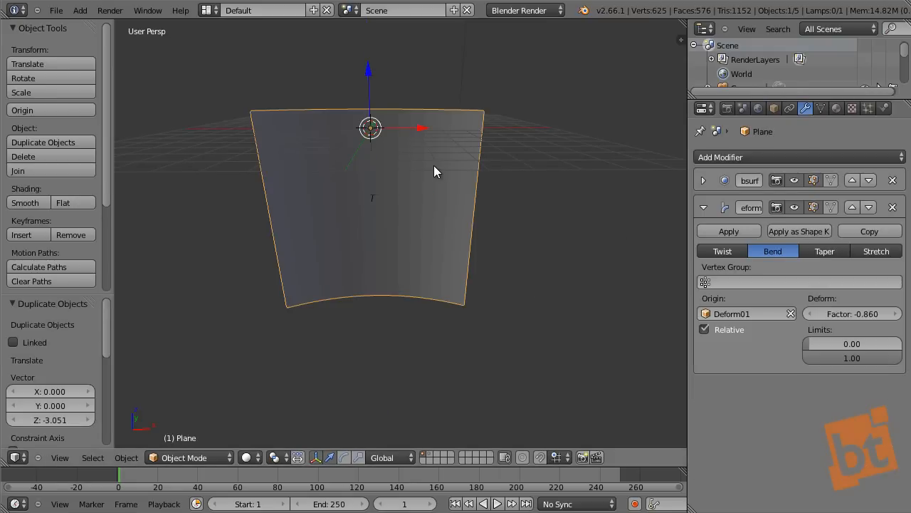
left_click(733, 160)
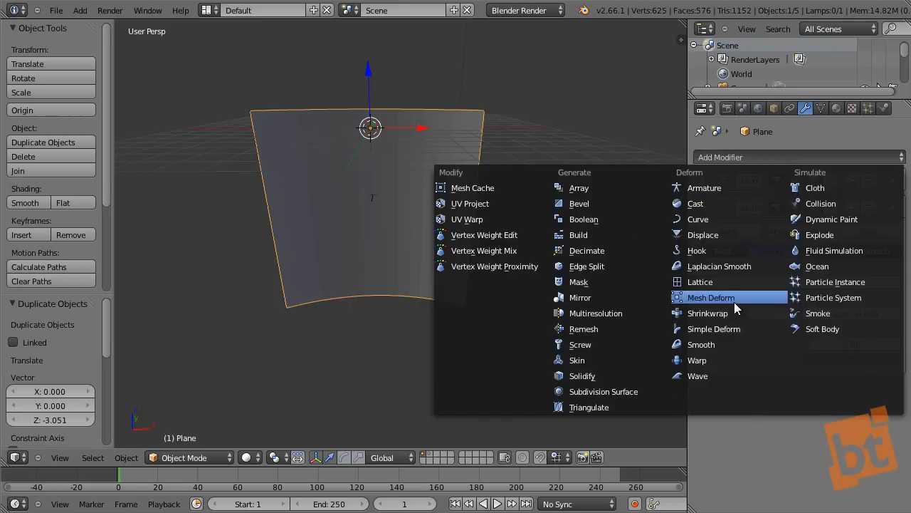
left_click(715, 328)
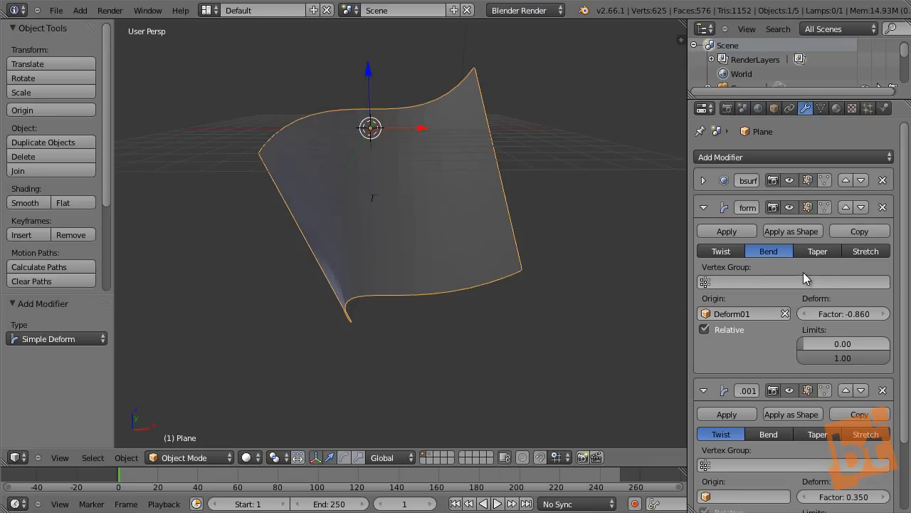
scroll(803, 272, "down", 1)
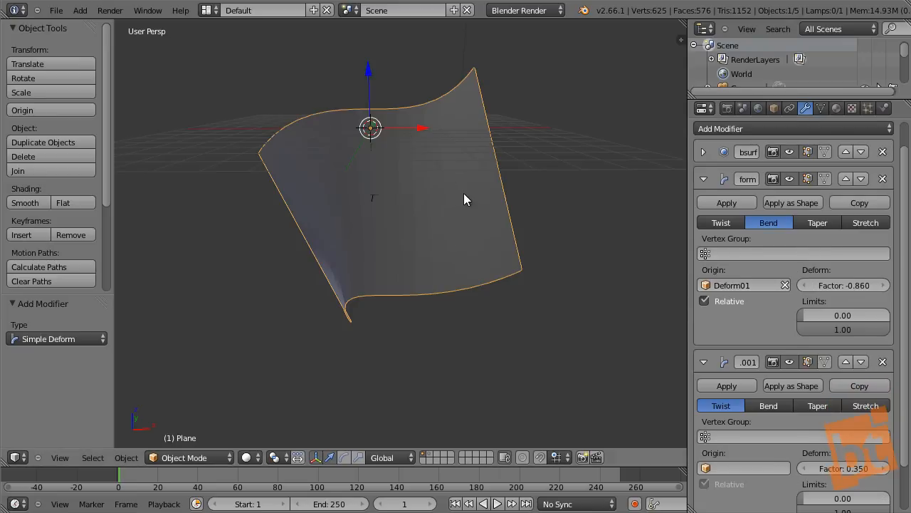
middle_click_drag(463, 194, 434, 189)
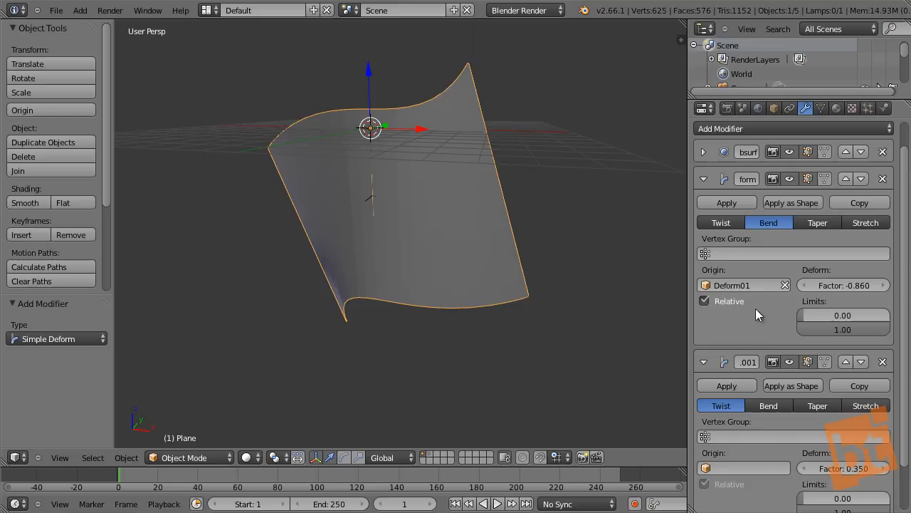
scroll(755, 308, "down", 2)
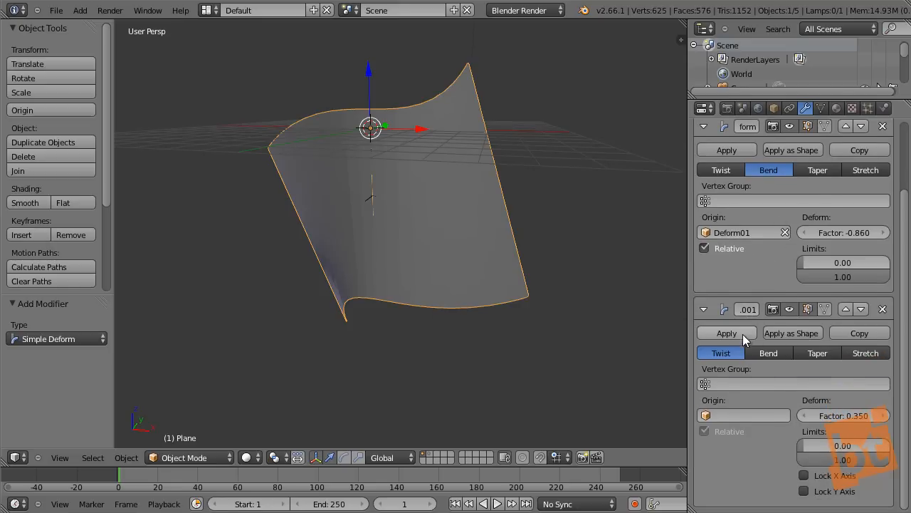
left_click(740, 415)
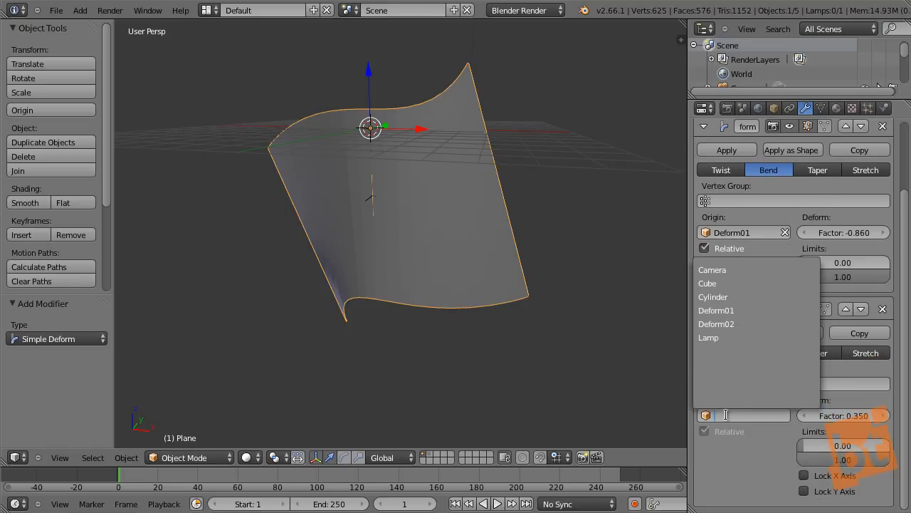
left_click(732, 324)
middle_click_drag(654, 312, 393, 347)
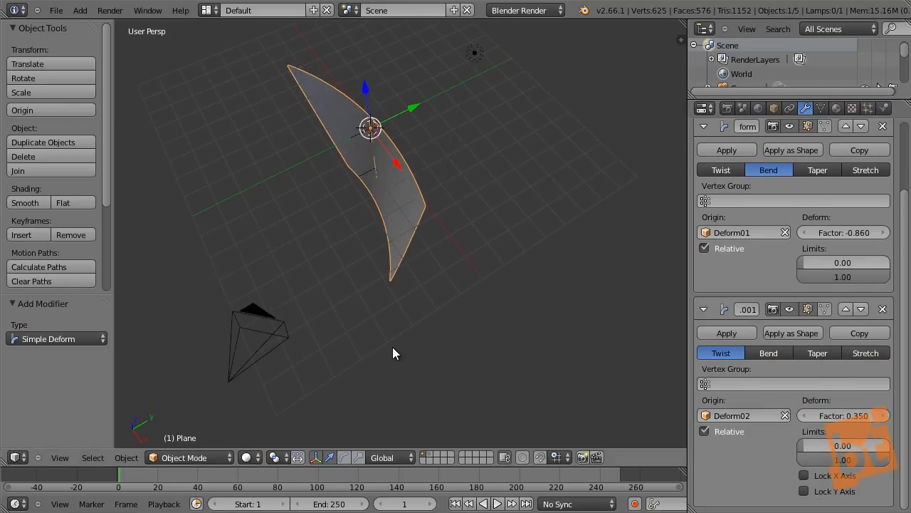
left_click_drag(799, 421, 877, 428)
- Try rotating the Deform02 empty about the global Z and X axes to test its effect on the twist, cancelling both rotations
middle_click_drag(511, 311, 586, 218)
right_click(370, 199)
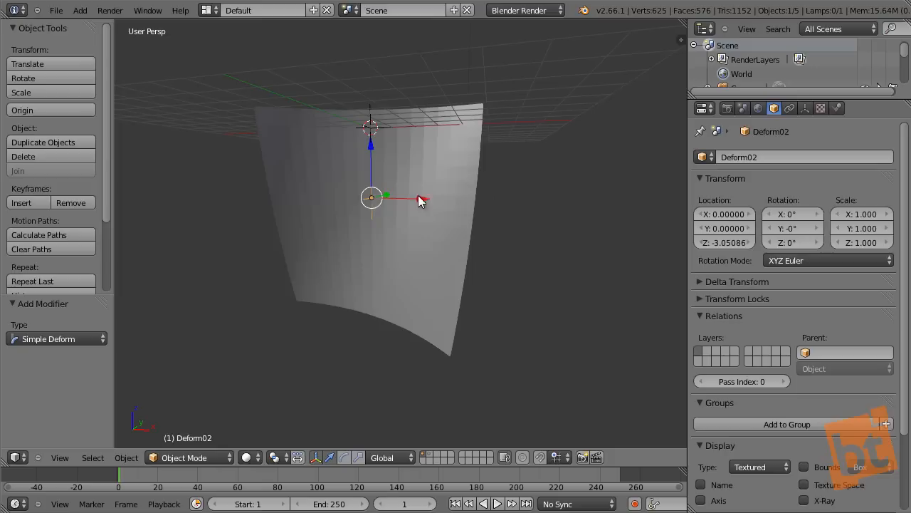
key("r")
key("z")
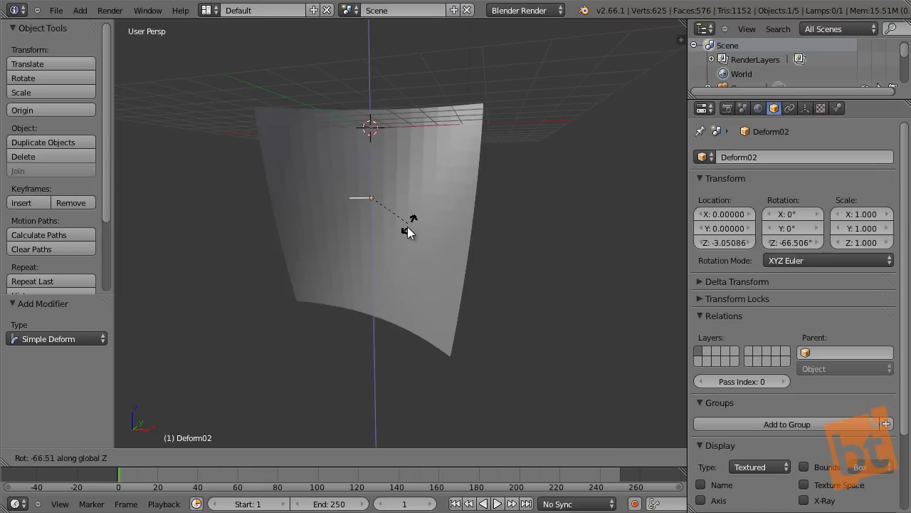
right_click(408, 227)
key("r")
key("x")
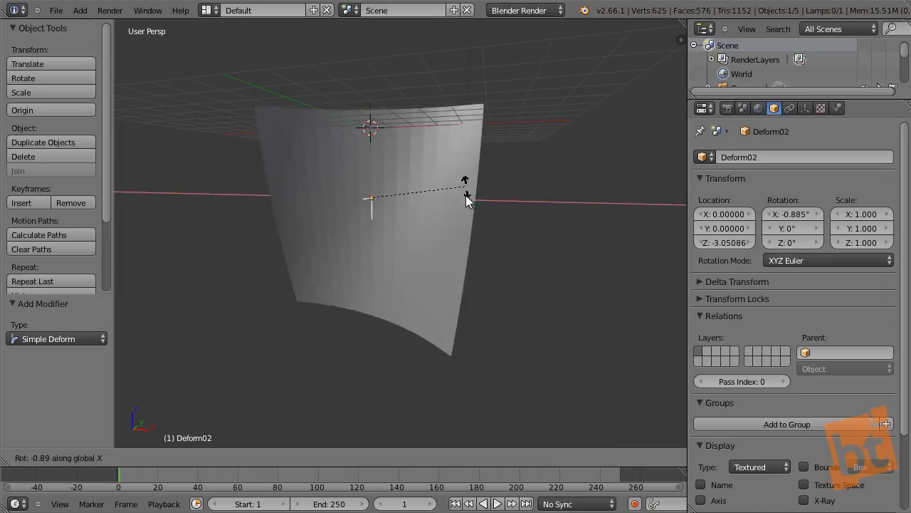
right_click(460, 186)
- Rotate the Deform02 empty about 4.1° around the global Y axis and move it about -0.146 units along Y
key("r")
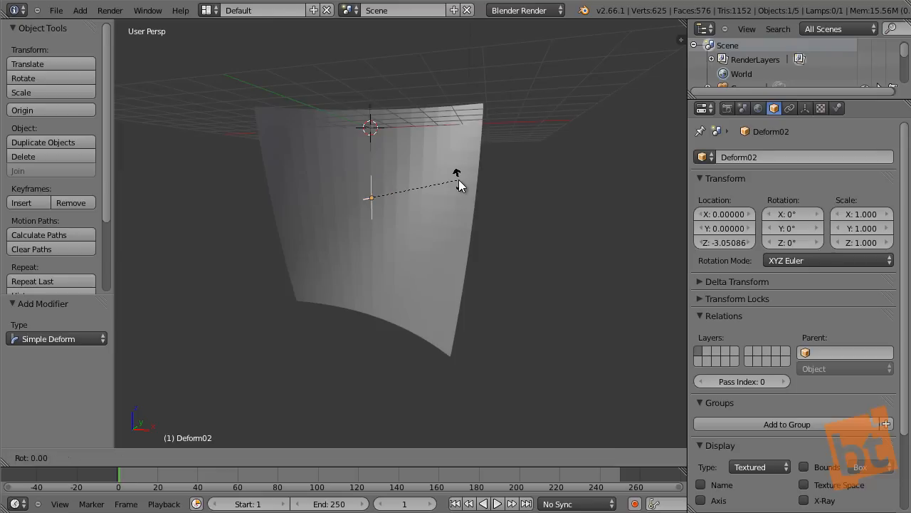
key("y")
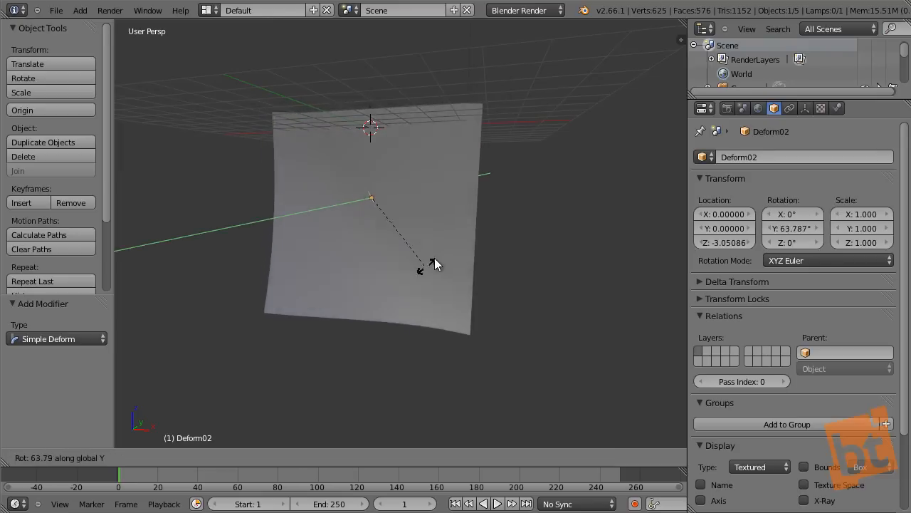
left_click(448, 178)
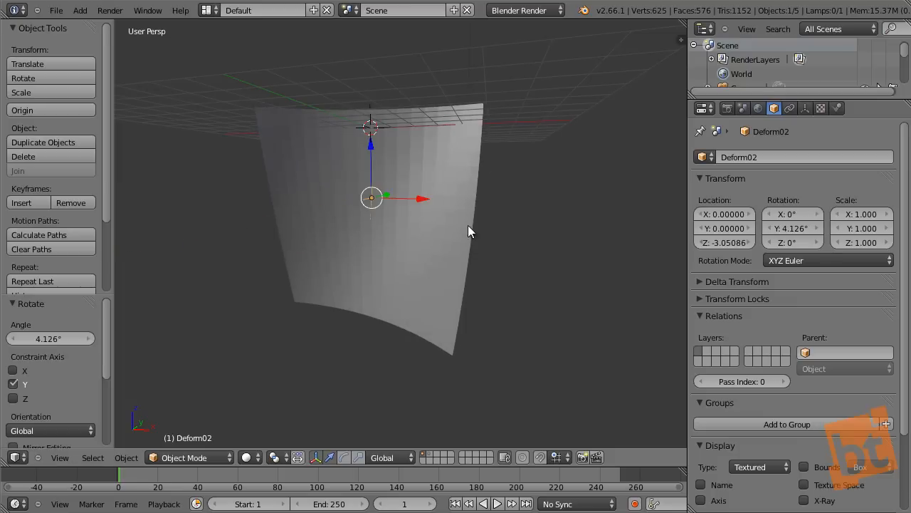
middle_click_drag(468, 225, 426, 230)
middle_click_drag(410, 286, 414, 196)
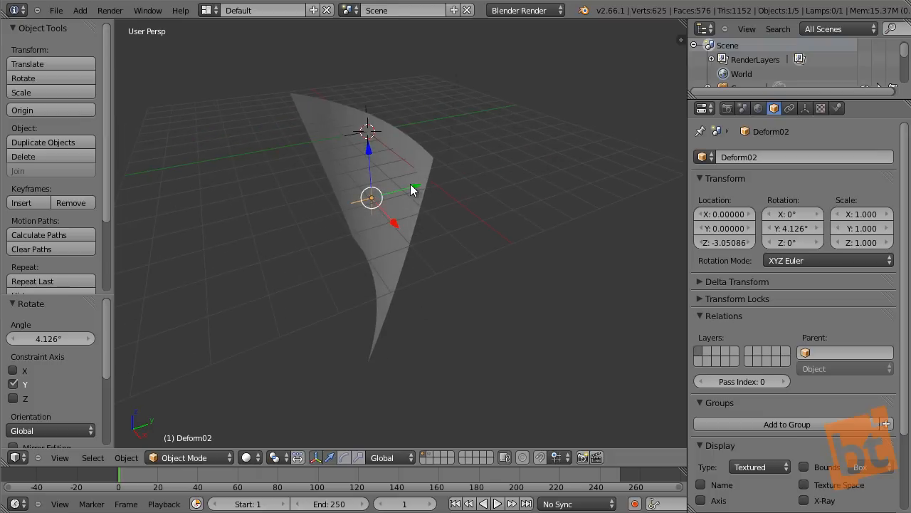
left_click_drag(412, 188, 419, 209)
- Move the plane's Subdivision Surface modifier below both Simple Deform modifiers in the stack
middle_click_drag(461, 228, 528, 252)
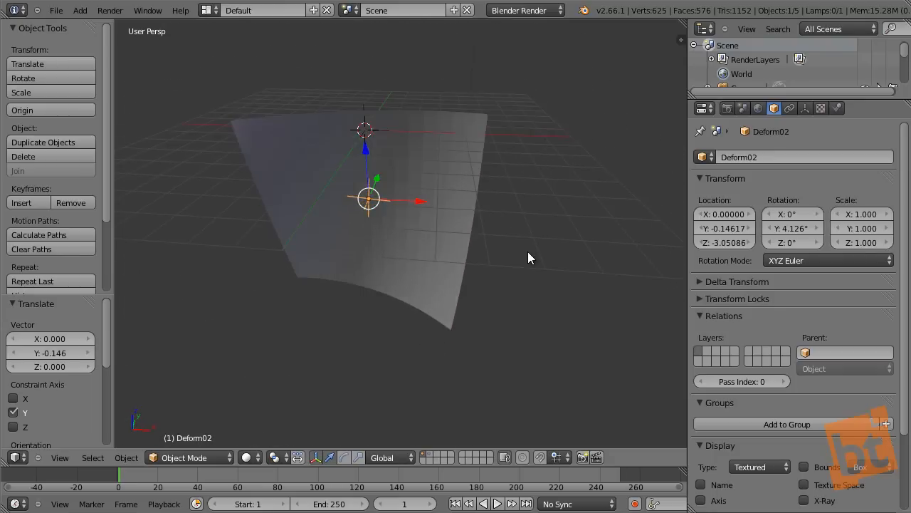
right_click(451, 158)
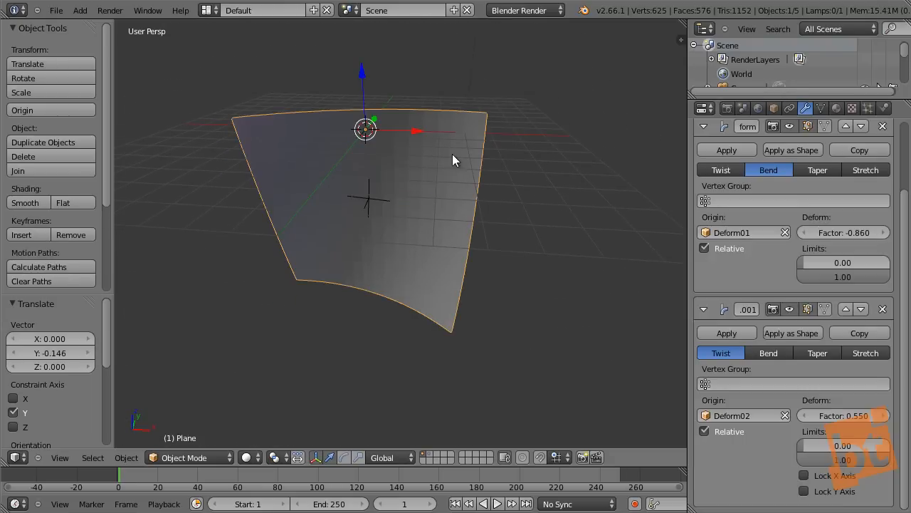
scroll(829, 303, "up", 3)
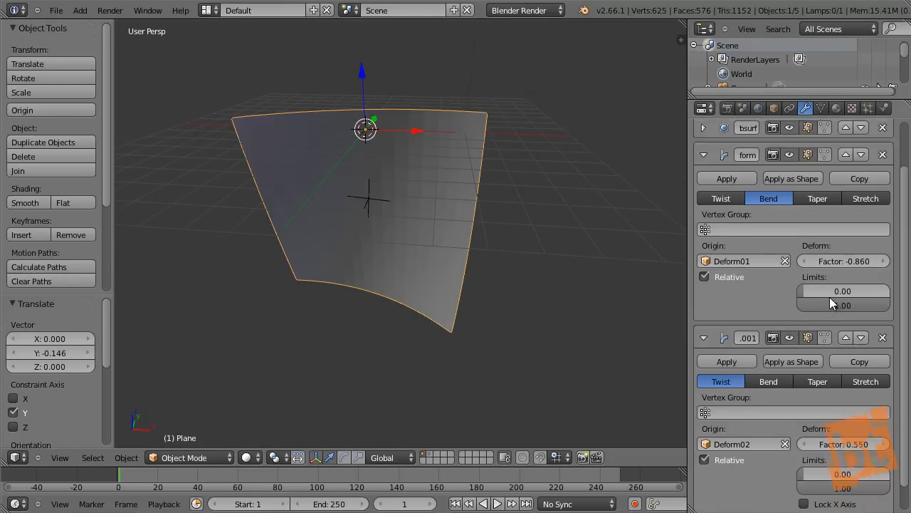
left_click(861, 180)
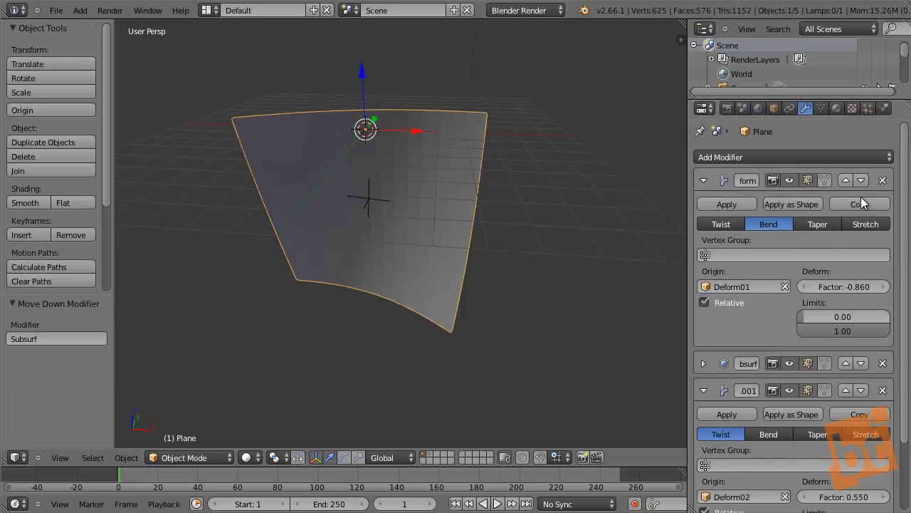
scroll(861, 196, "down", 3)
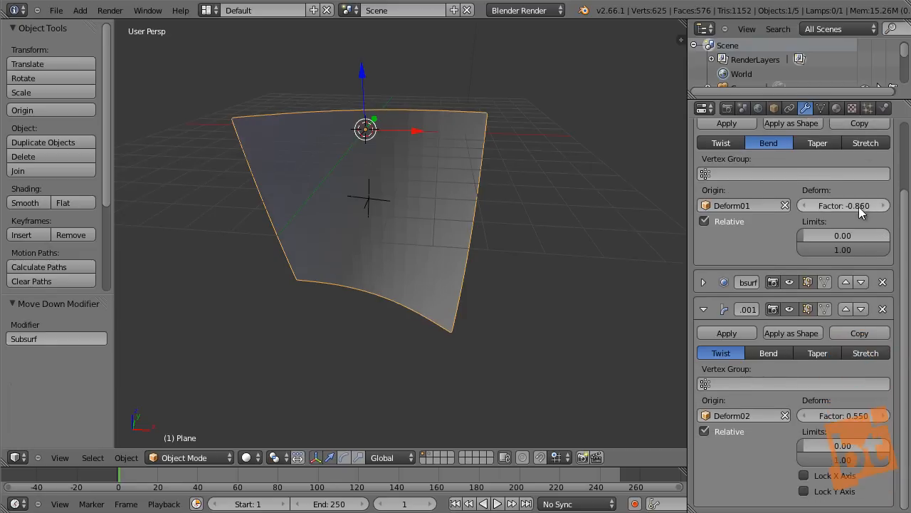
left_click(864, 282)
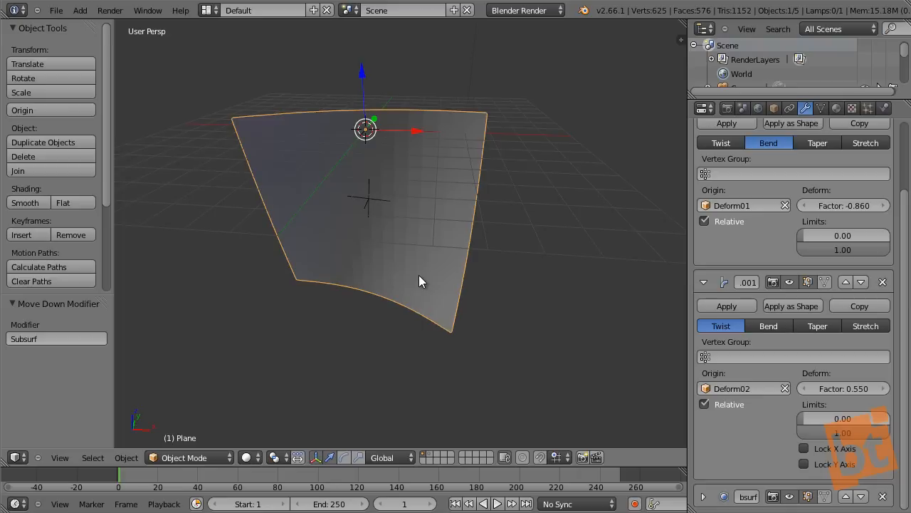
- Shade the plane smooth while its Subdivision Surface modifier is hidden in the viewport, and restore the modifier's display
left_click(789, 497)
key("a")
key("a")
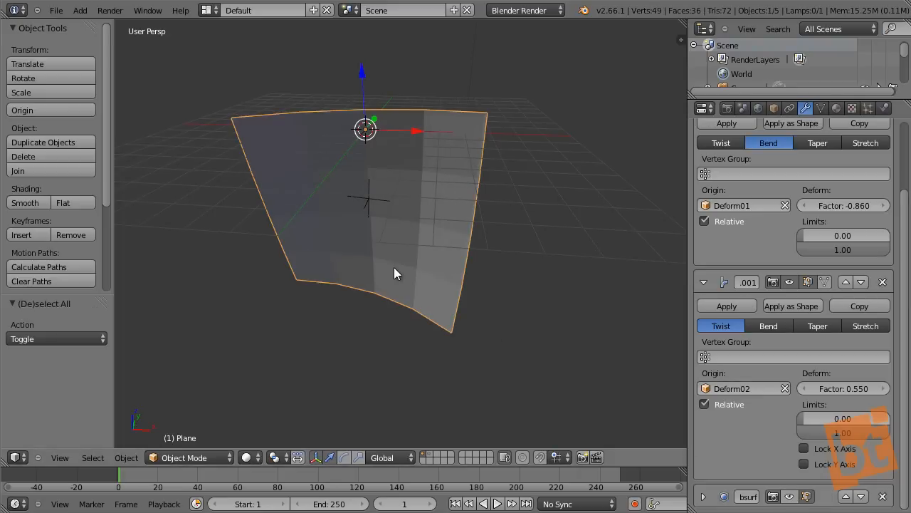
left_click(25, 203)
middle_click_drag(436, 291, 430, 351)
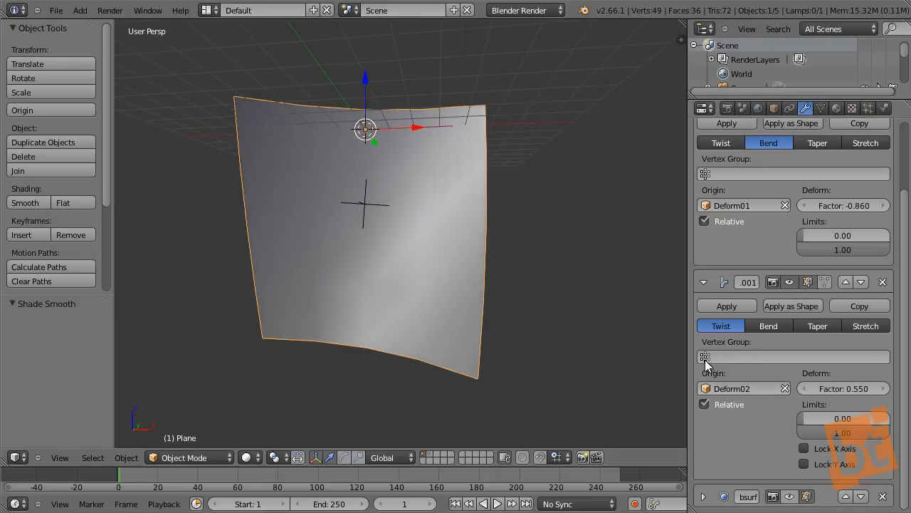
left_click(790, 496)
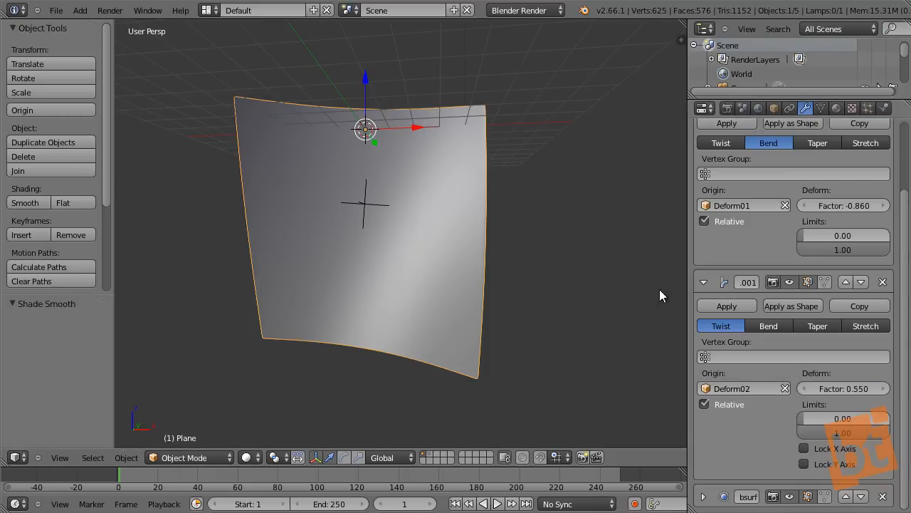
- Enter Edit Mode on the plane and select its entire mesh
key("Tab")
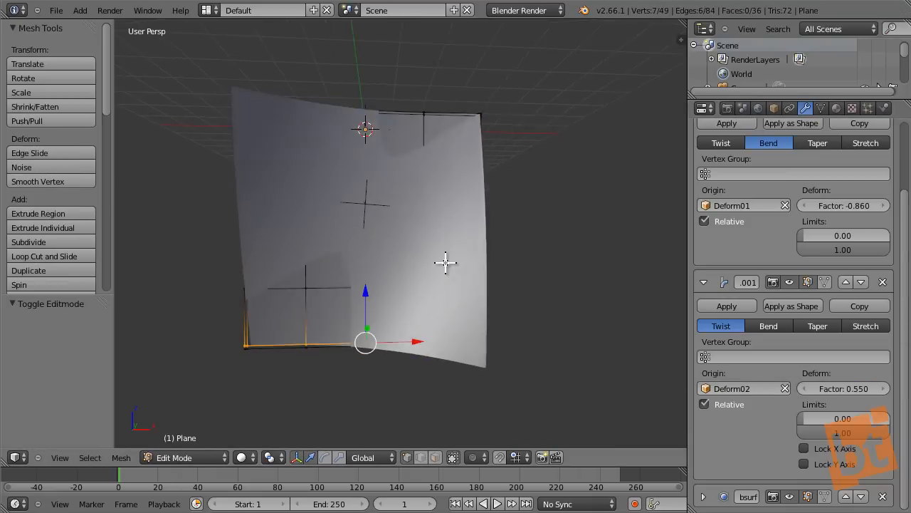
key("a")
key("a")
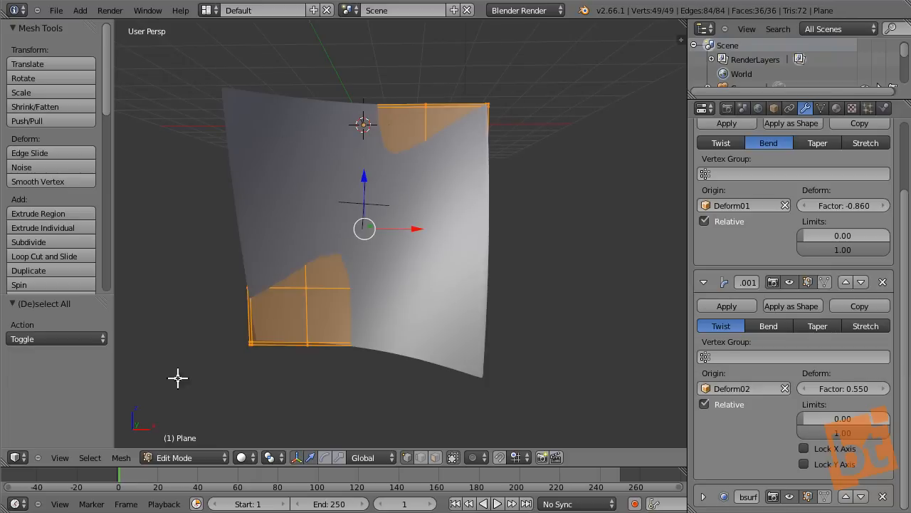
- Split the 3D view in two with the tool shelves hidden, and change the new area to the UV/Image Editor
left_click_drag(19, 463, 335, 450)
key("t")
key("t")
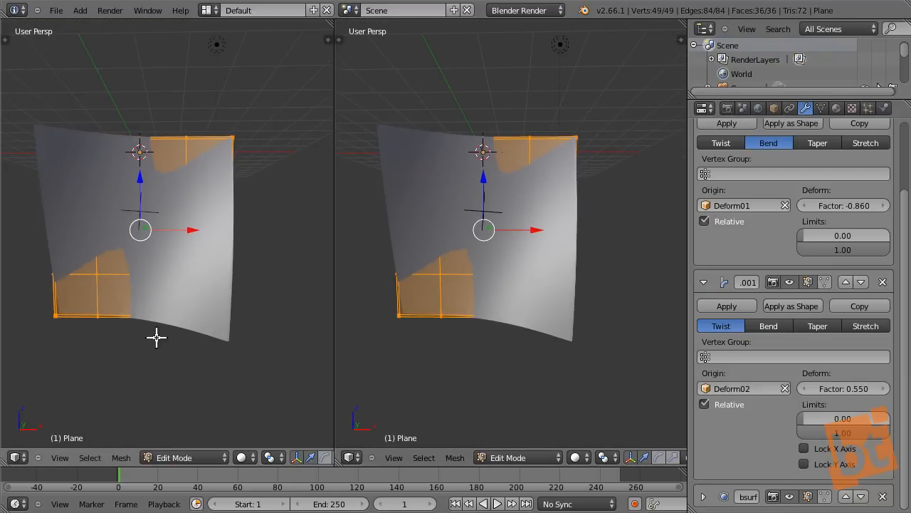
left_click(23, 459)
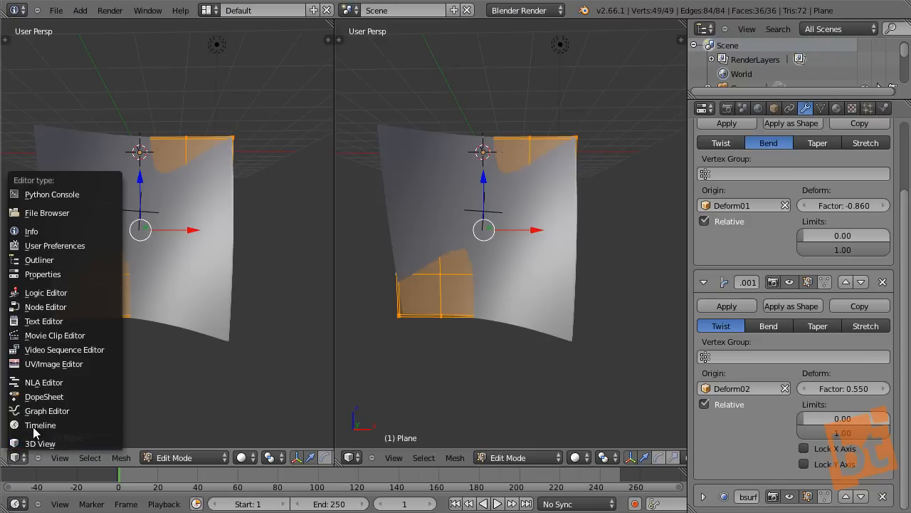
left_click(50, 363)
scroll(198, 226, "up", 2)
middle_click_drag(440, 235, 461, 311)
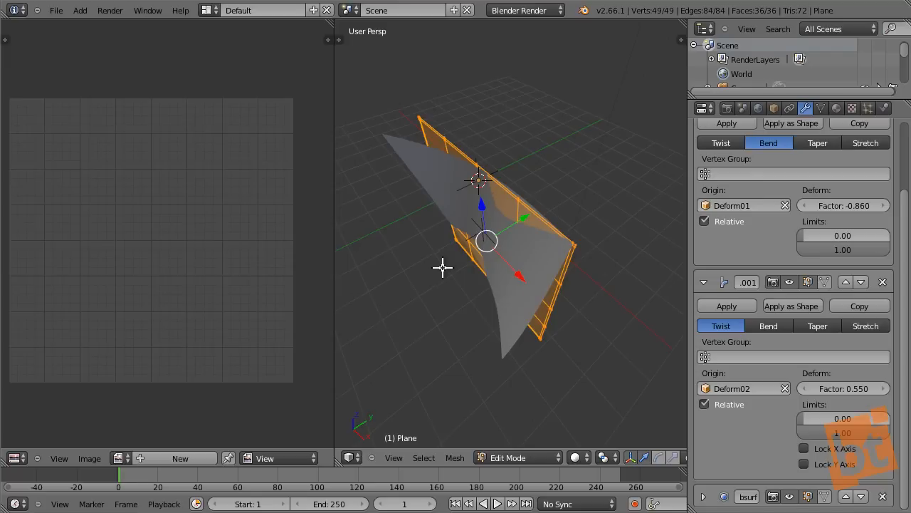
middle_click_drag(536, 192, 496, 220)
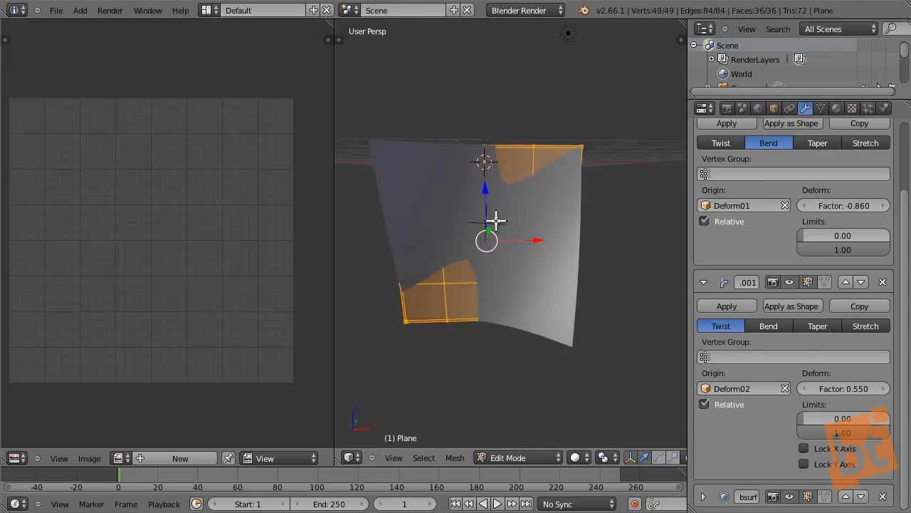
- Unwrap the plane's mesh, and remap its UVs from the front view with Project from View (Bounds)
key("u")
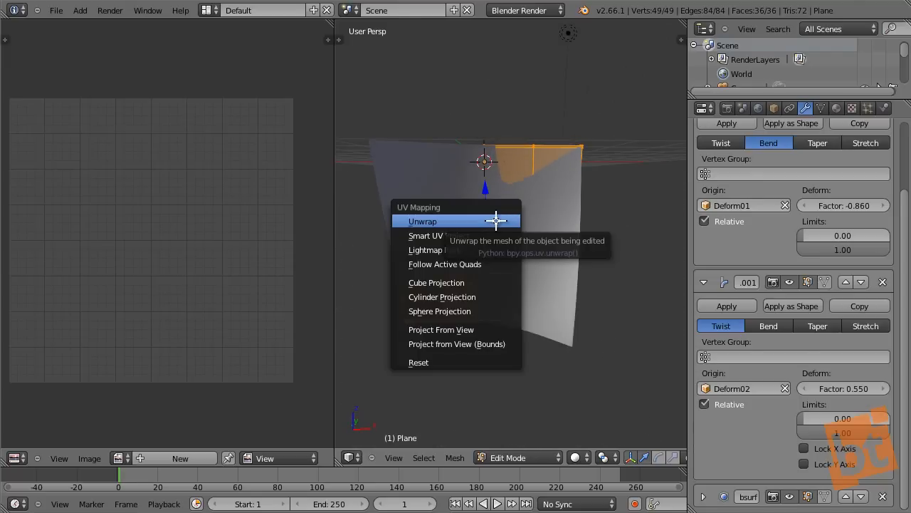
left_click(496, 221)
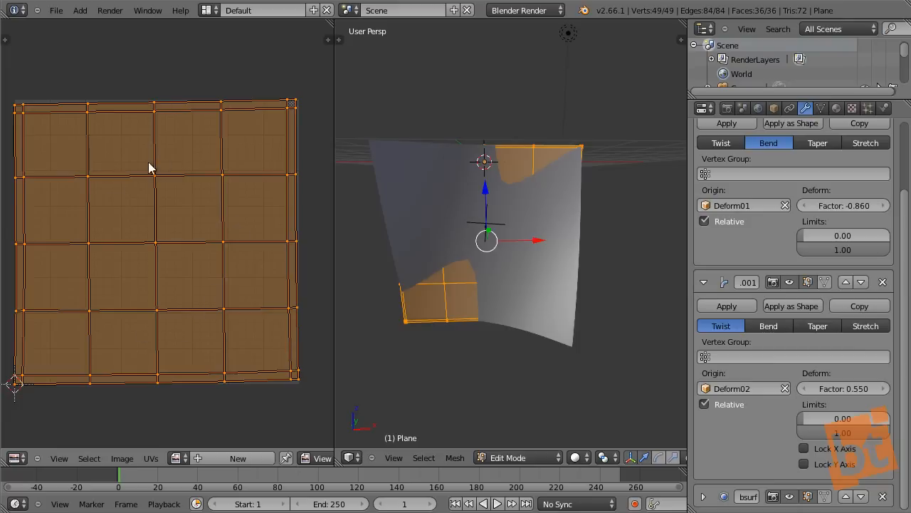
key("KP_1")
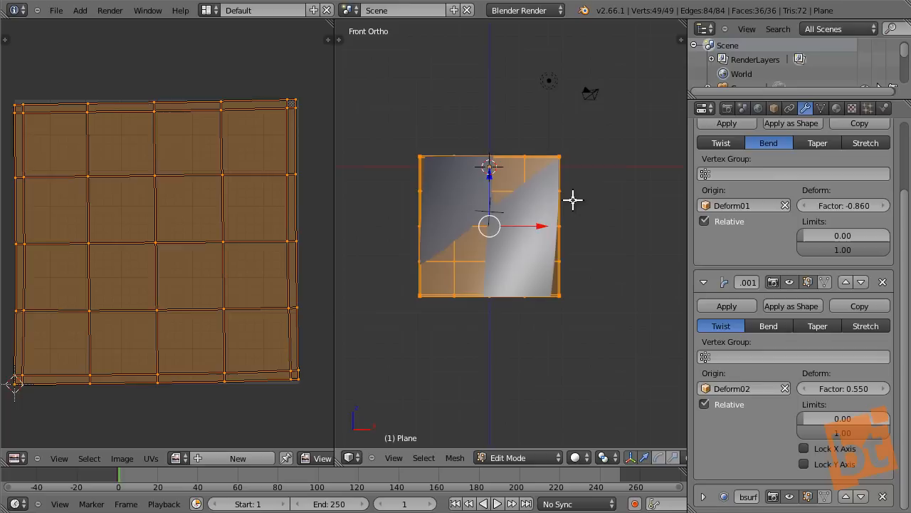
scroll(570, 199, "up", 3)
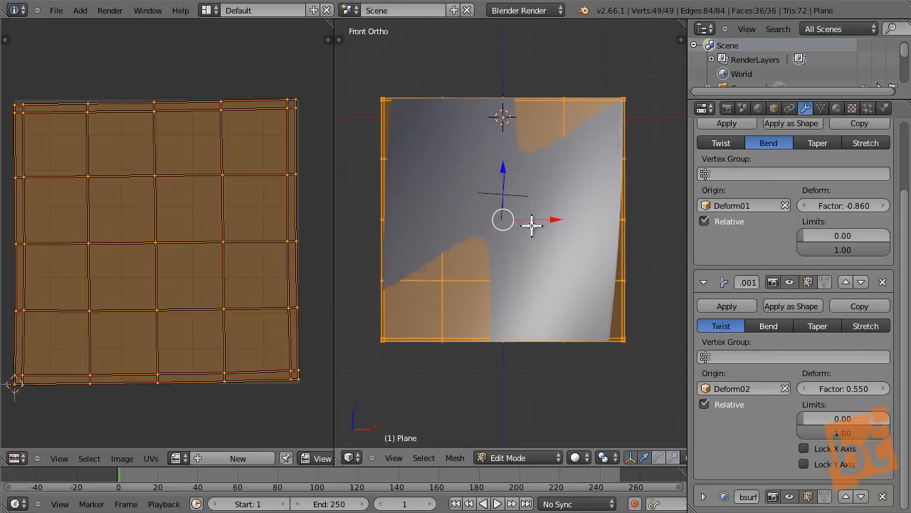
key("u")
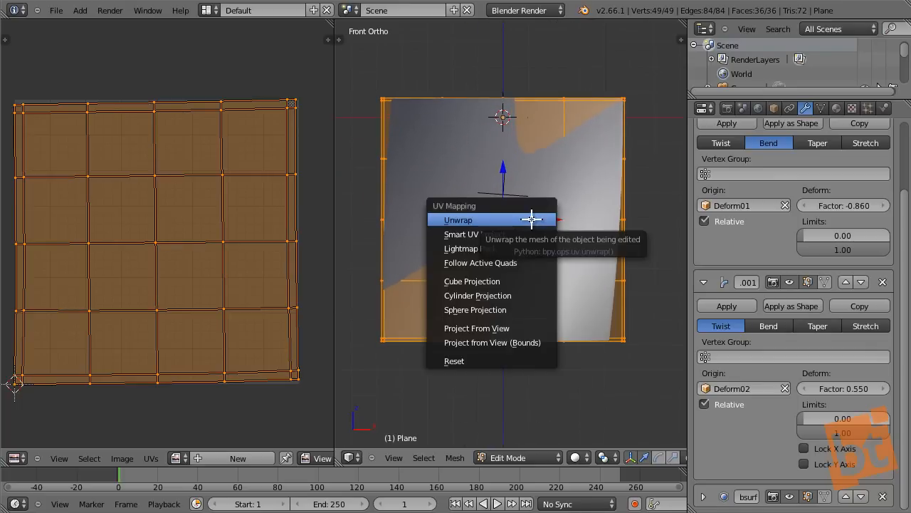
left_click(510, 337)
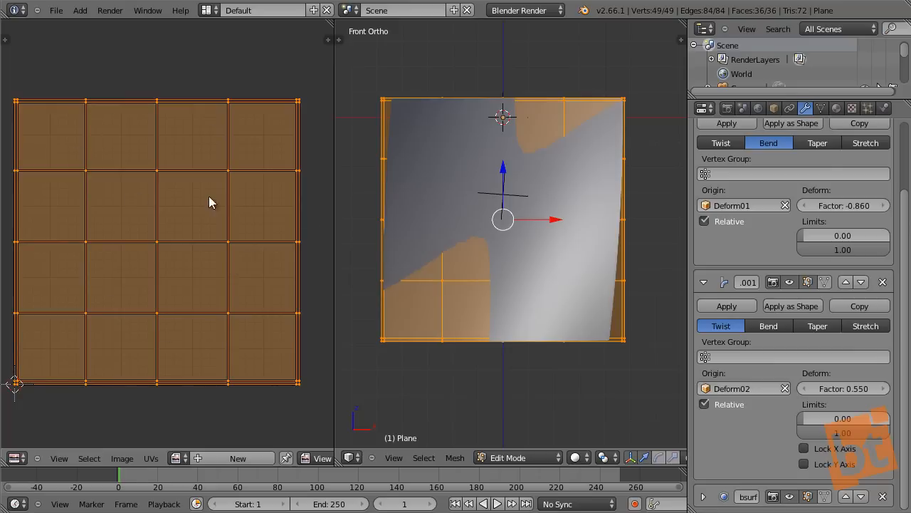
key("a")
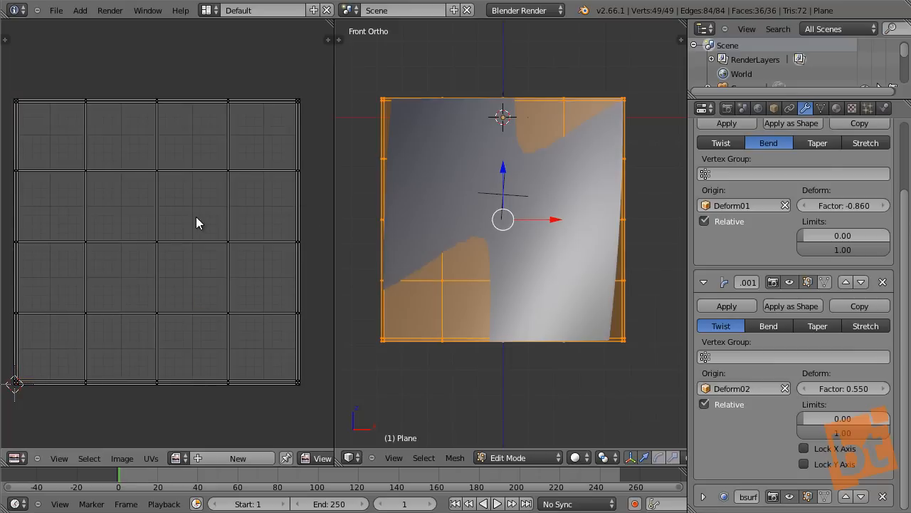
middle_click_drag(184, 253, 190, 243)
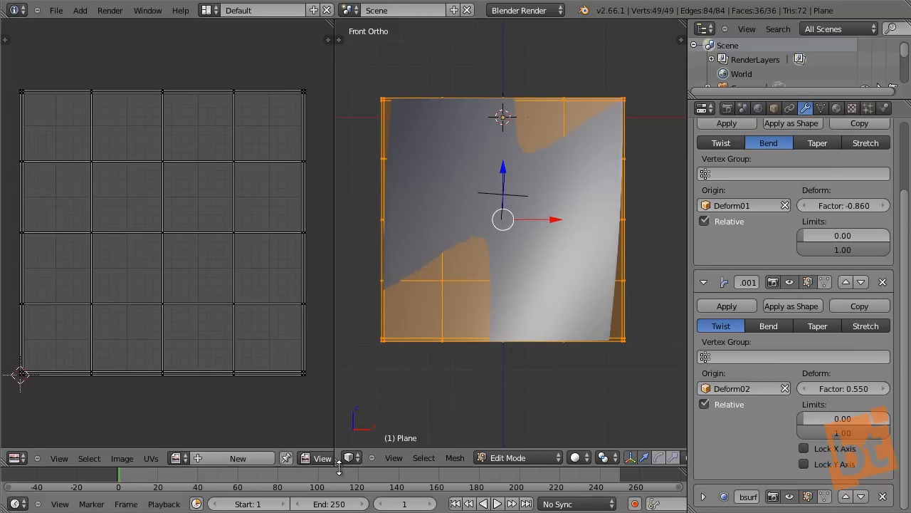
- Merge the UV/Image Editor area back into a single 3D view and return the plane to Object Mode
left_click_drag(337, 464, 240, 440)
key("Tab")
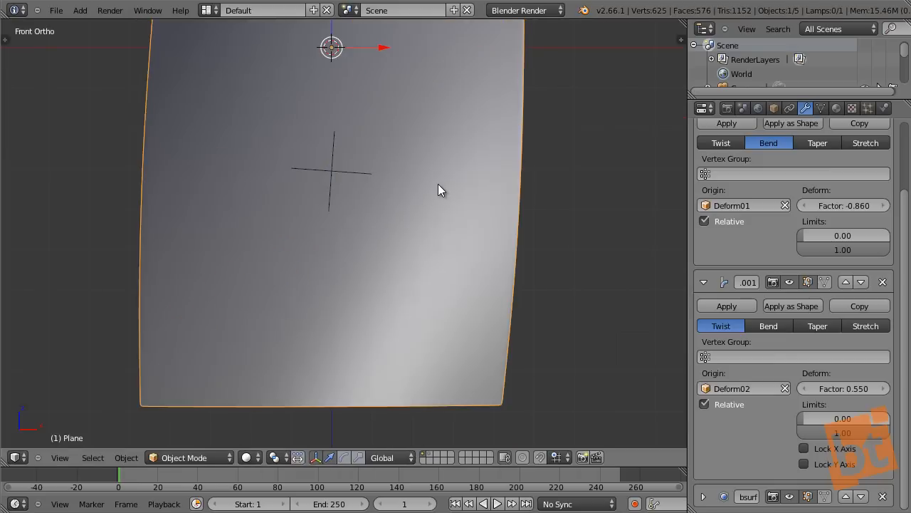
scroll(439, 189, "down", 3)
middle_click_drag(439, 189, 445, 232)
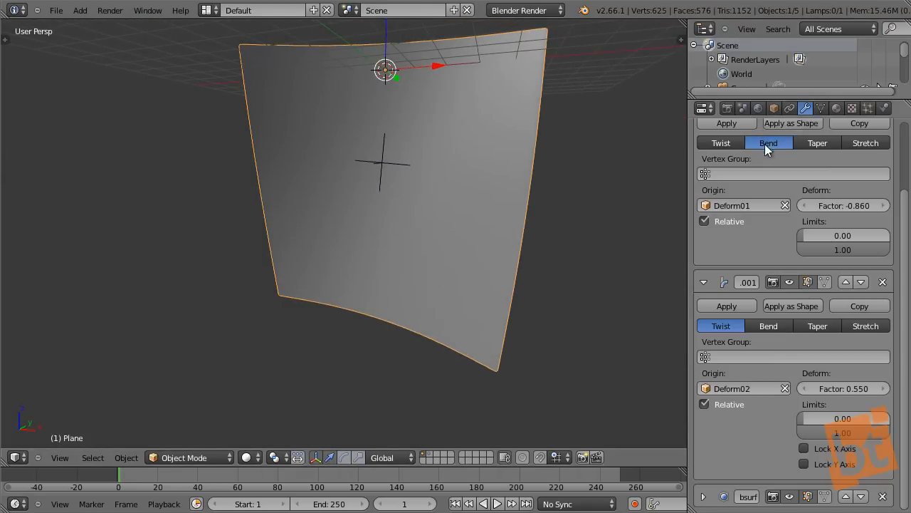
- Apply both Simple Deform modifiers on the plane and check the deformed mesh in Edit Mode
scroll(758, 197, "up", 3)
left_click(725, 203)
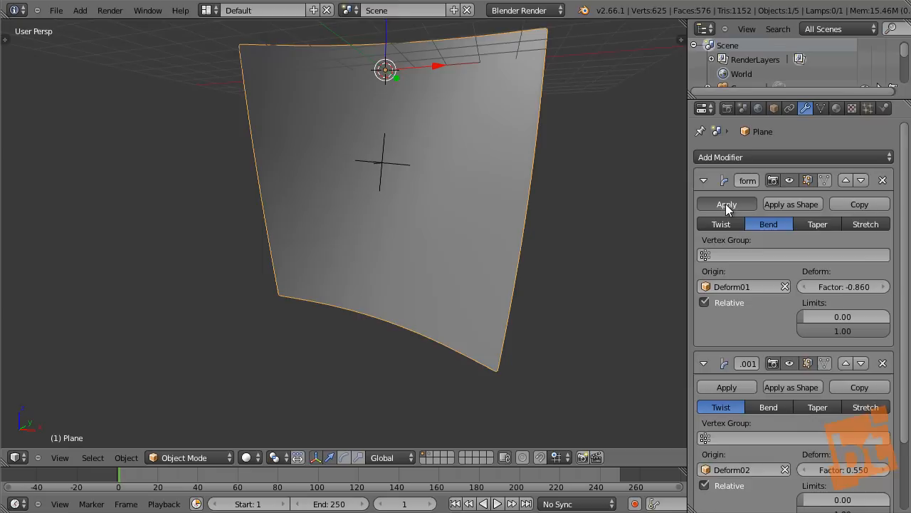
left_click(726, 204)
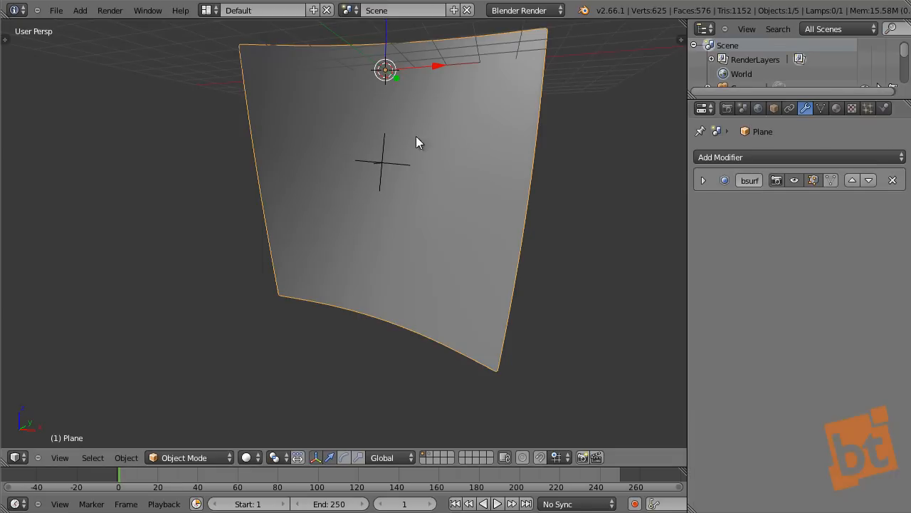
middle_click_drag(416, 136, 513, 202)
key("Tab")
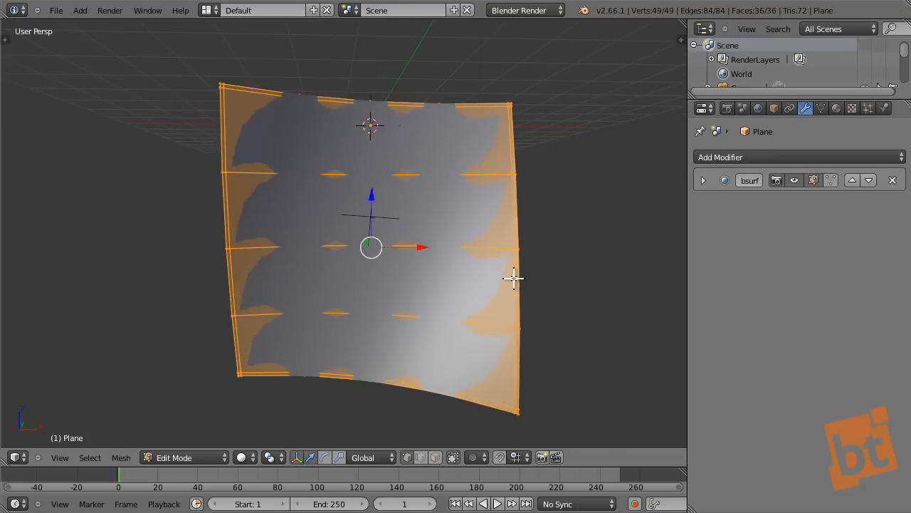
middle_click_drag(498, 254, 417, 205)
key("Tab")
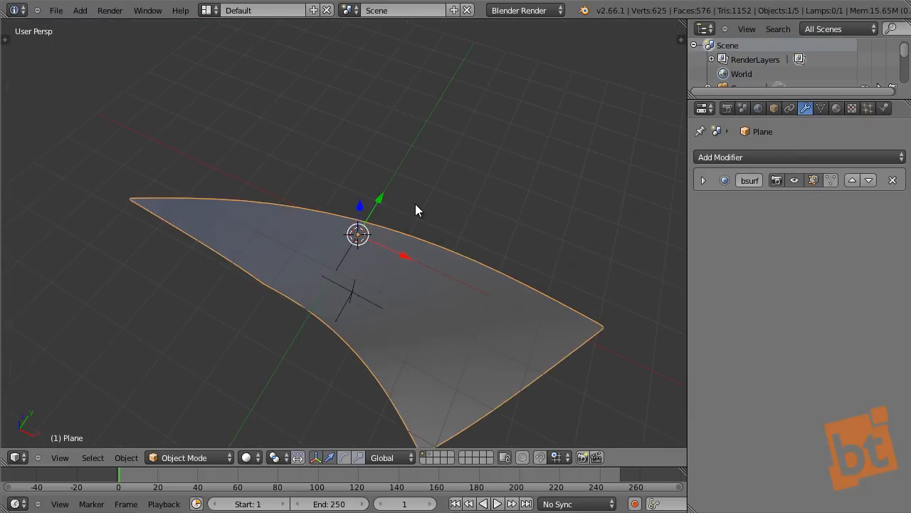
- Add a second mesh plane in the front view and scale it up to roughly the sheet's width
key("KP_1")
key("shift+a")
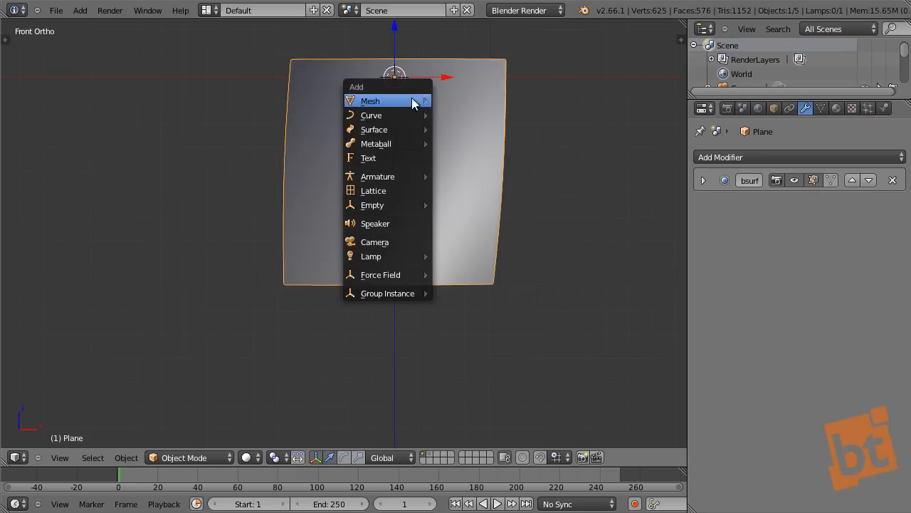
mouse_move(407, 100)
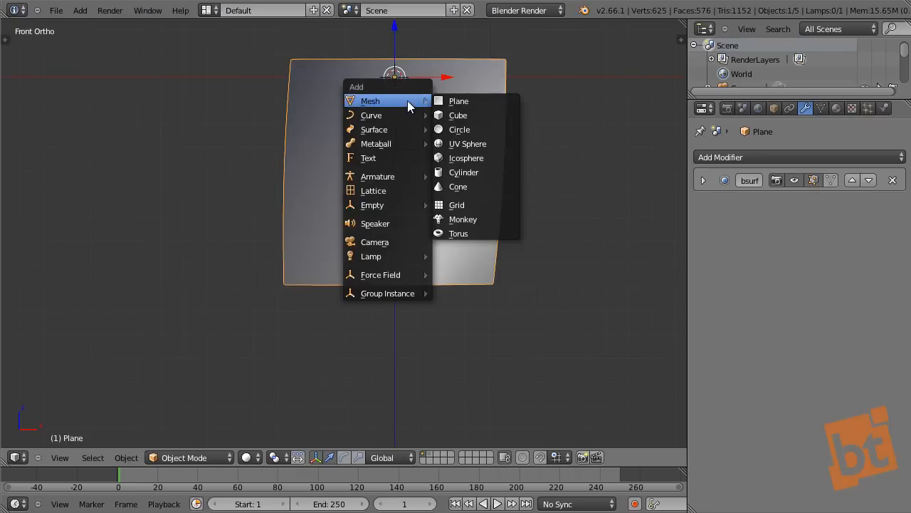
left_click(456, 102)
scroll(451, 122, "down", 3)
key("s")
left_click(593, 325)
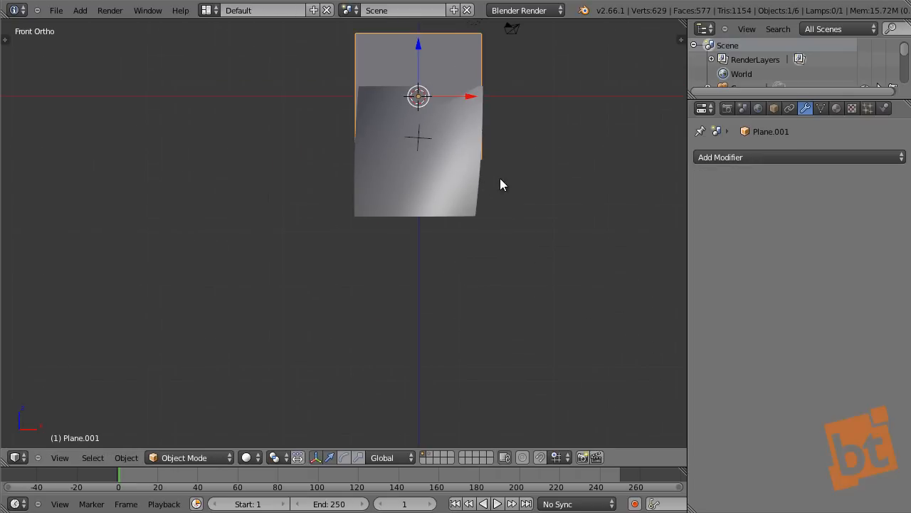
- Enlarge the new plane into a wall many times larger than the sheet
key("s")
left_click(666, 365)
scroll(662, 356, "down", 4)
middle_click_drag(632, 317, 380, 298, "shift")
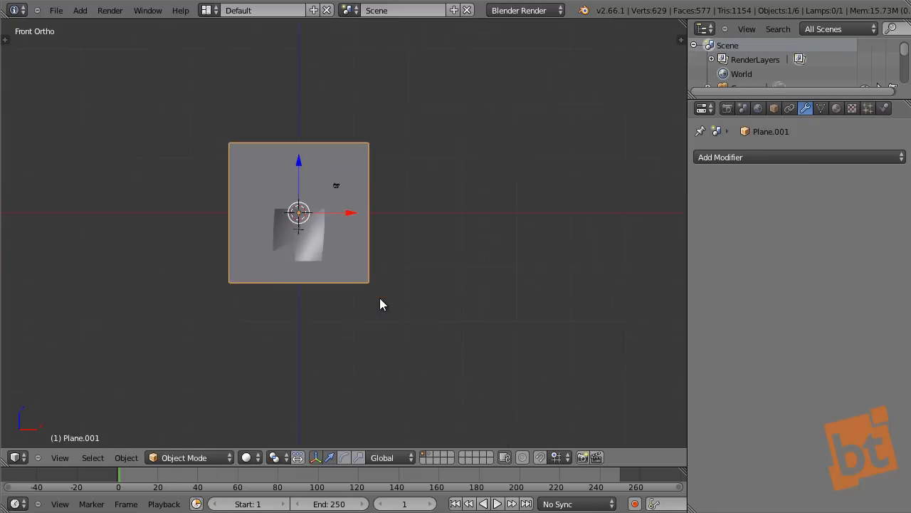
scroll(379, 298, "down", 2)
key("s")
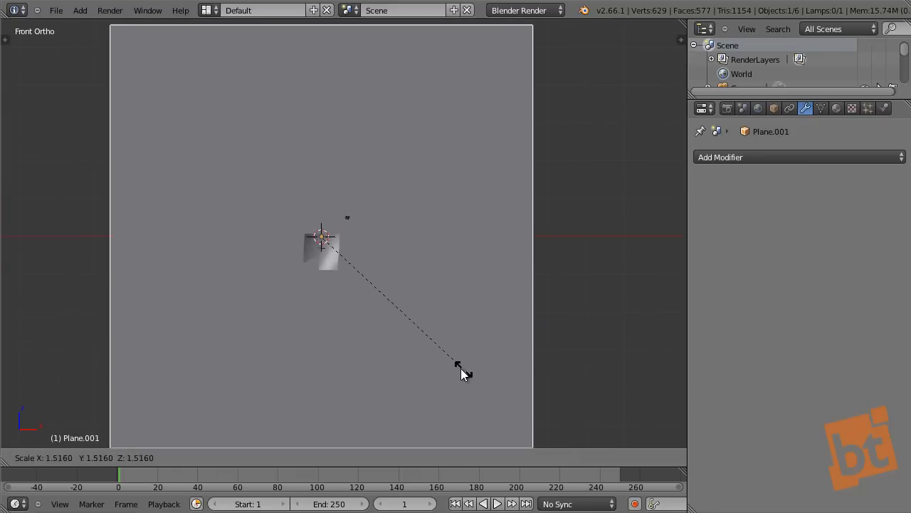
left_click(438, 351)
- Delete the Deform01 and Deform02 empties with the viewport in wireframe shading
scroll(320, 250, "up", 8)
right_click(317, 232)
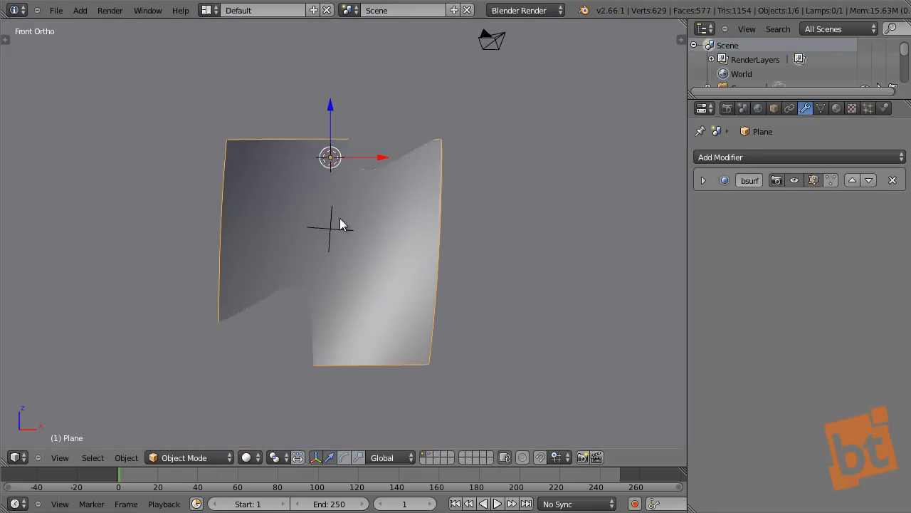
mouse_move(342, 223)
middle_mouse_down()
mouse_move(457, 219)
mouse_move(340, 228)
middle_mouse_up()
right_click(326, 226)
scroll(368, 217, "up", 3)
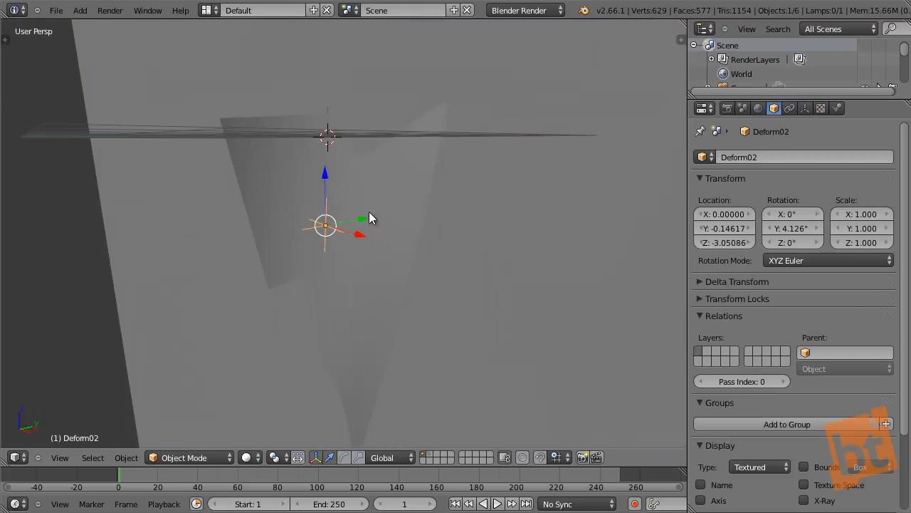
key("z")
mouse_move(432, 189)
middle_mouse_down()
mouse_move(309, 146)
mouse_move(372, 151)
mouse_move(359, 155)
middle_mouse_up()
right_click(348, 141, "shift")
key("x")
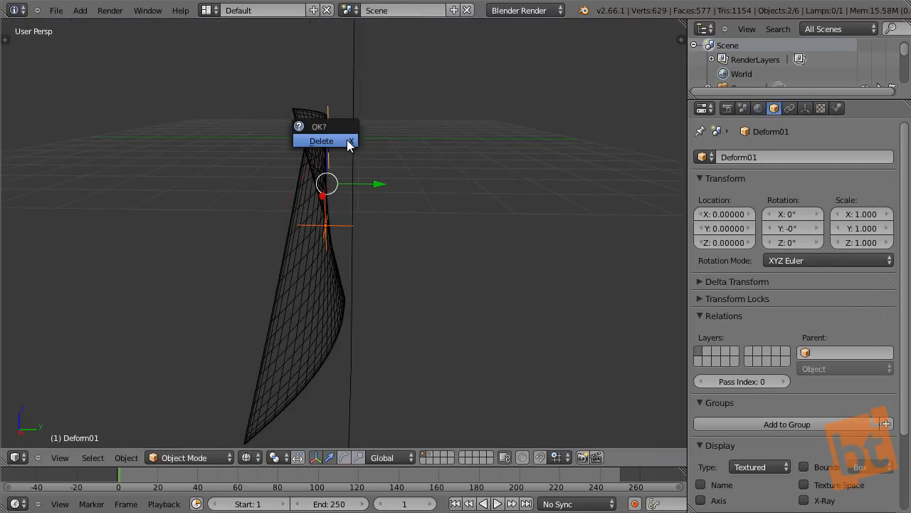
left_click(347, 140)
- Move the curled sheet slightly along the negative Y axis, away from the wall, in the right view
right_click(323, 149)
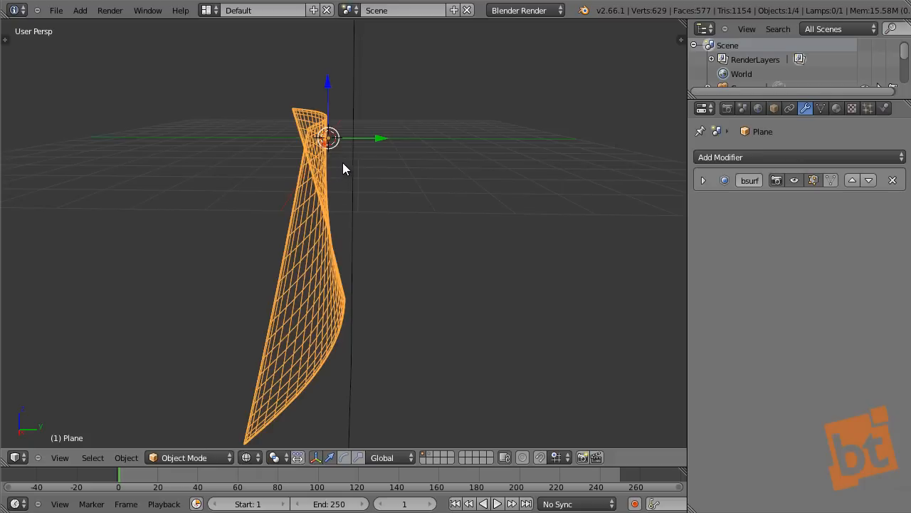
middle_click_drag(343, 162, 346, 147)
key("KP_3")
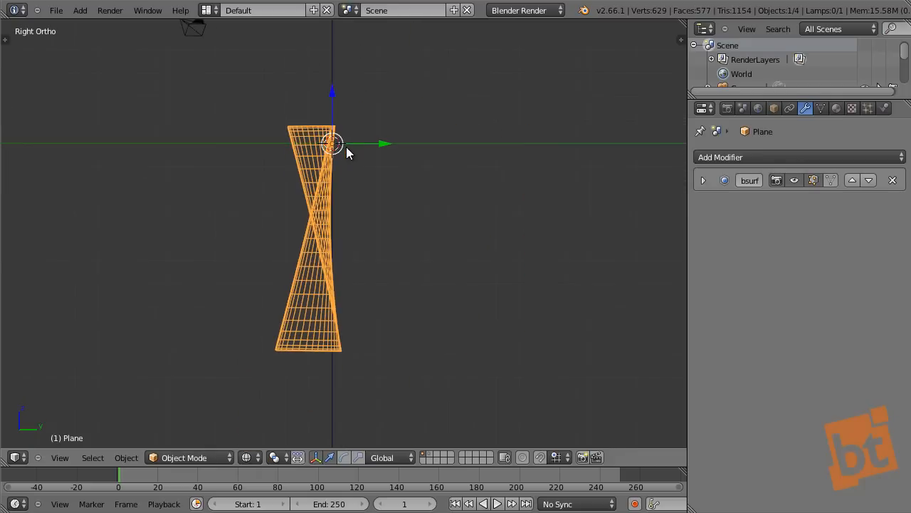
scroll(346, 146, "up", 8)
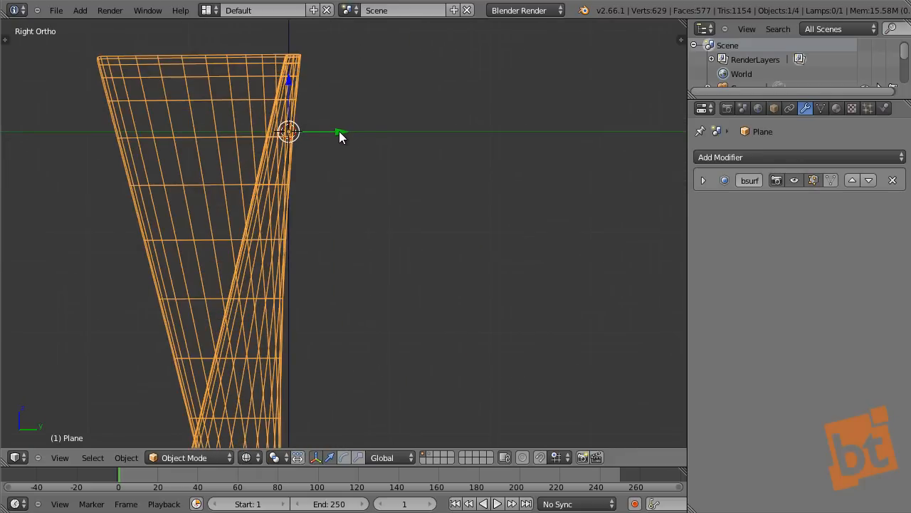
left_click_drag(340, 133, 300, 154)
- Tilt the sheet slightly in the right view and return the viewport to solid shading
scroll(301, 155, "down", 5)
key("r")
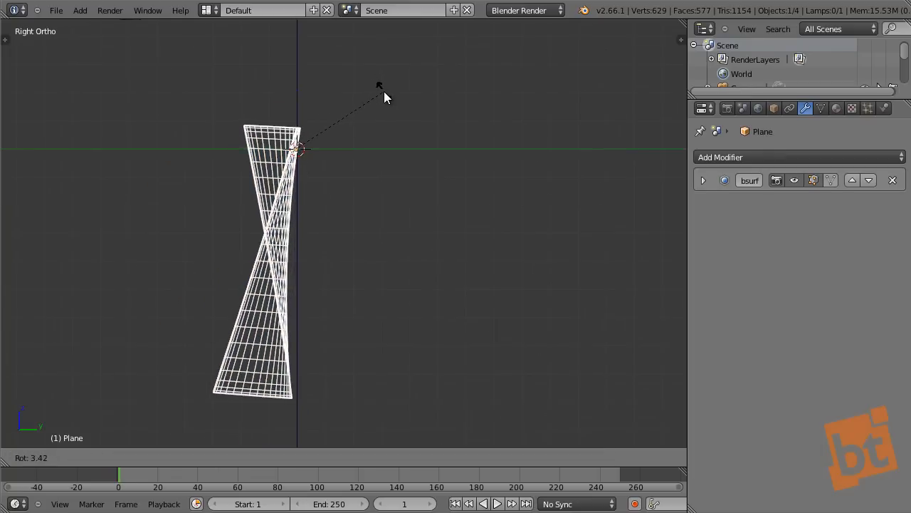
left_click(368, 67)
mouse_move(300, 169)
middle_mouse_down()
mouse_move(403, 198)
mouse_move(463, 230)
mouse_move(400, 305)
mouse_move(437, 312)
middle_mouse_up()
key("z")
- Rotate the sheet slightly clockwise about the global Z axis
scroll(401, 202, "down", 5)
key("r")
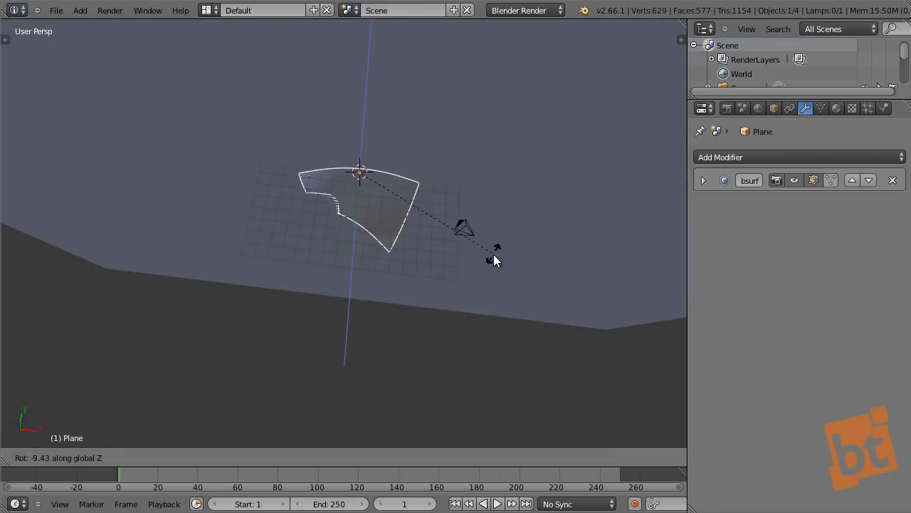
left_click(499, 250)
middle_click_drag(458, 246, 309, 273)
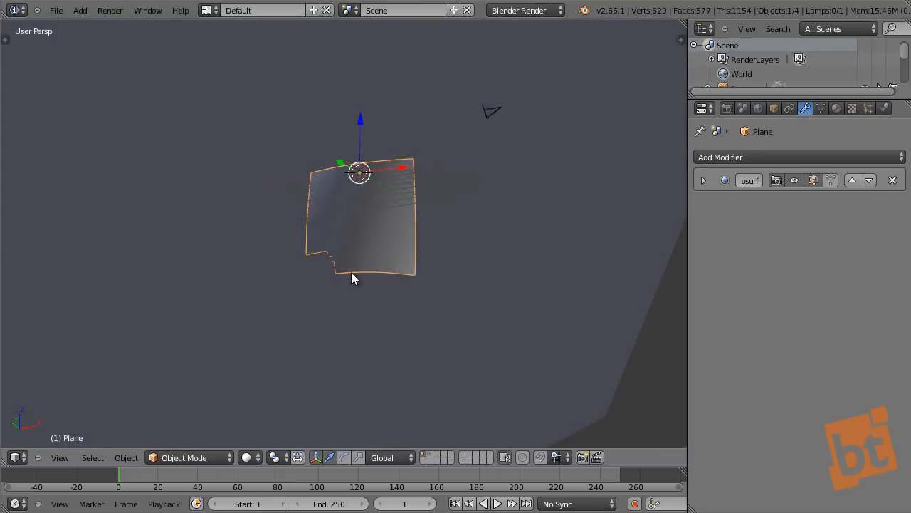
- Select the sheet's lower corner vertex hidden behind the wall in Edit Mode and set proportional editing to Enable
key("Tab")
right_click(311, 278)
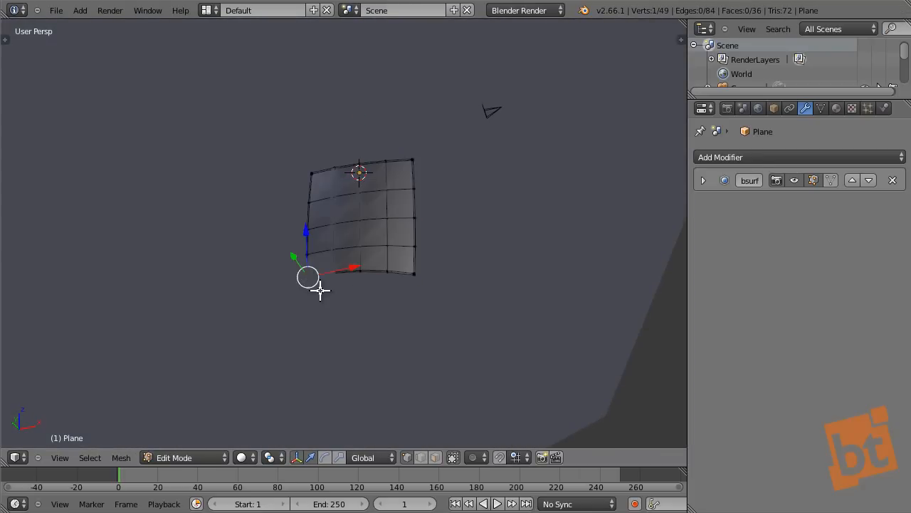
scroll(320, 285, "up", 4)
middle_click_drag(355, 291, 354, 256)
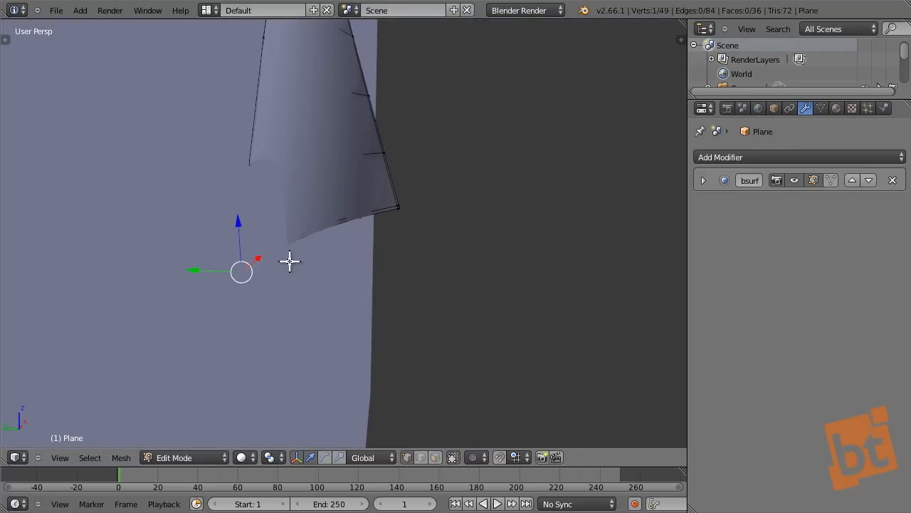
key("o")
left_click(477, 461)
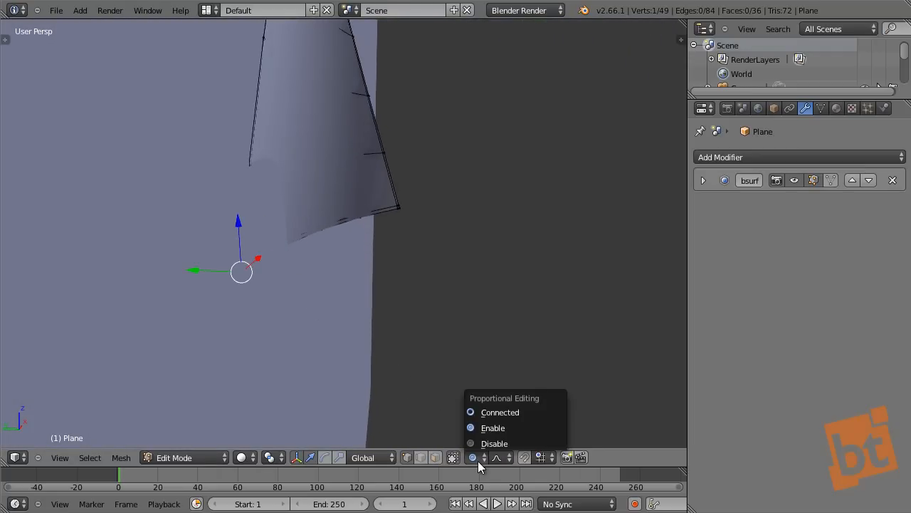
left_click(532, 426)
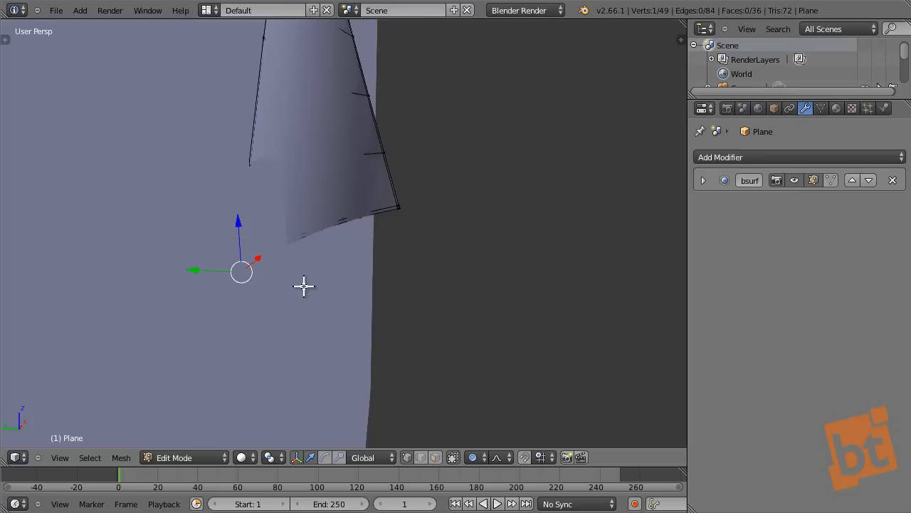
- Pull the corner vertex out in front of the wall with a smooth proportional size of about 4.59, and refine its position
key("g")
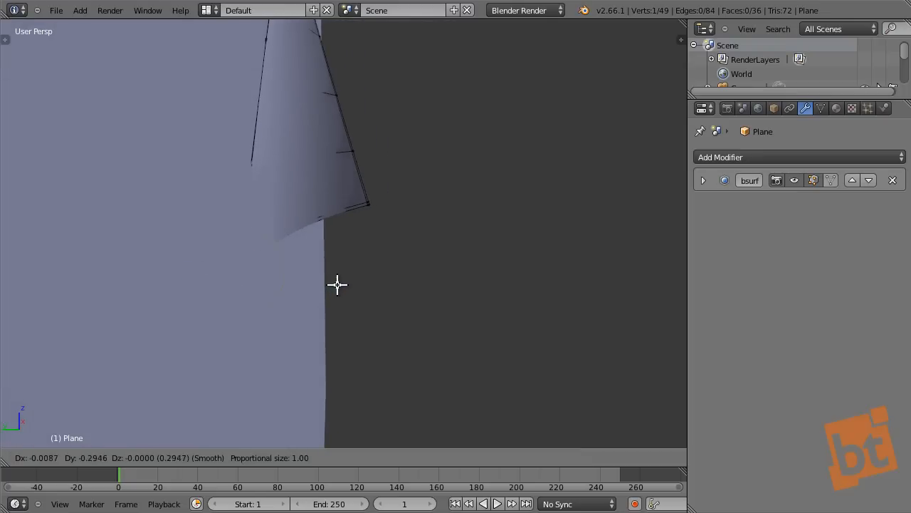
scroll(340, 284, "down", 10)
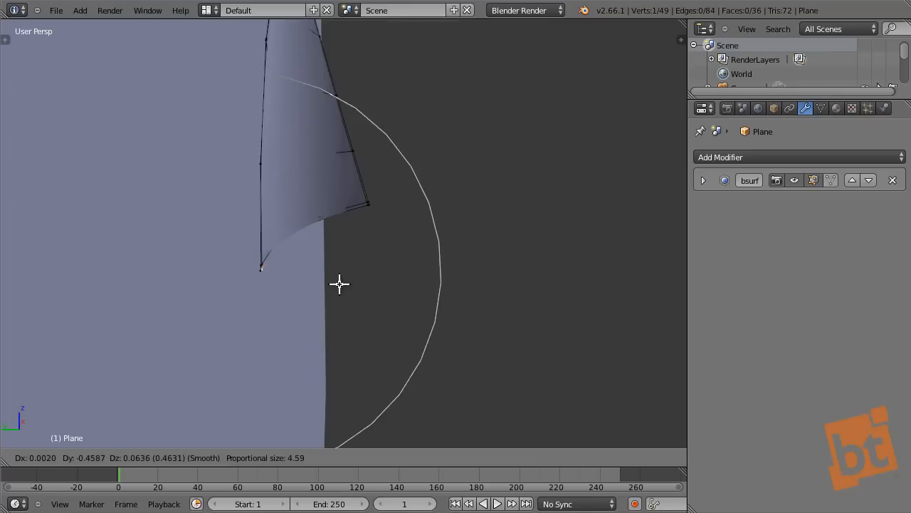
left_click(344, 284)
middle_click_drag(344, 283, 403, 283)
key("g")
left_click(413, 278)
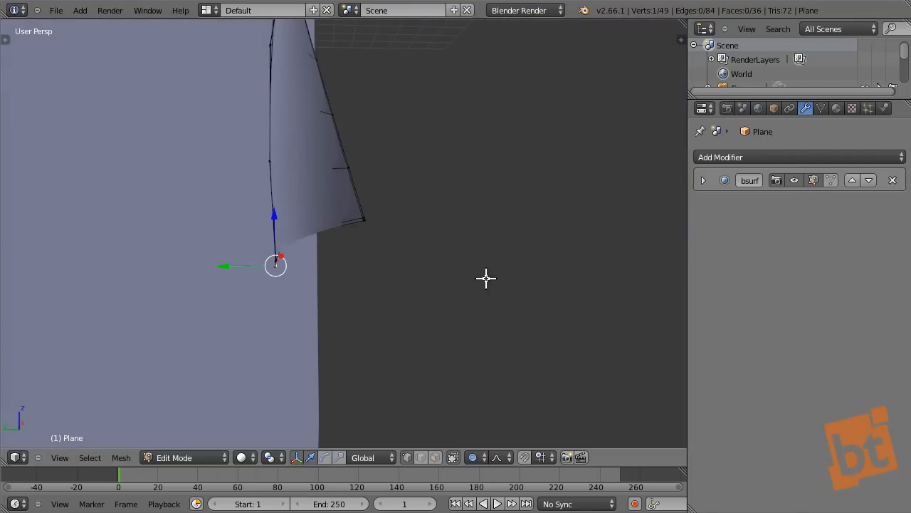
- Select the sheet's opposite lower corner vertex and move it up and inward with a smooth proportional size of about 2.85
middle_click_drag(486, 277, 282, 289)
scroll(352, 267, "down", 5)
middle_click_drag(354, 266, 409, 256)
left_click(832, 182)
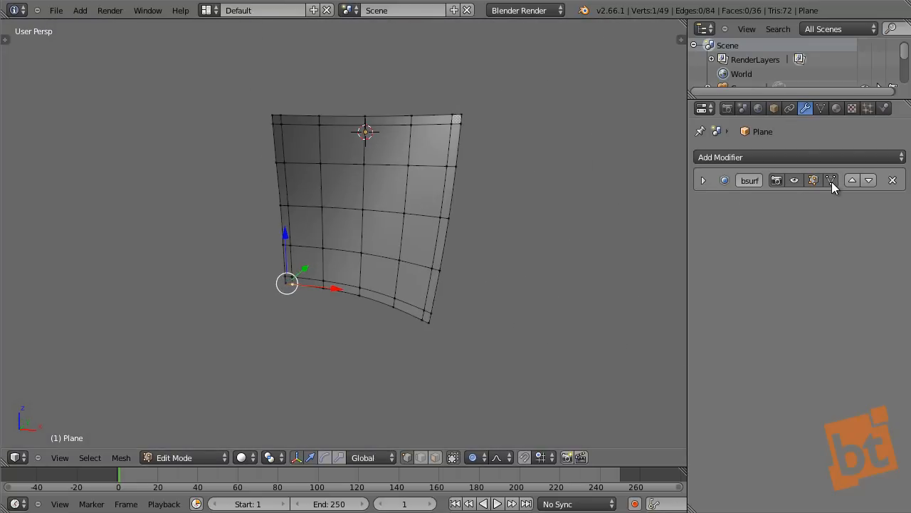
middle_click_drag(284, 294, 423, 297)
right_click(431, 306)
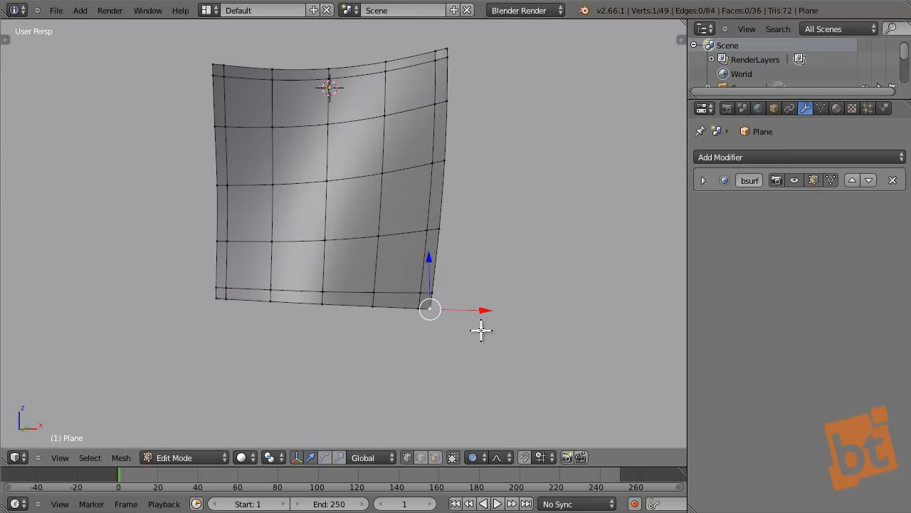
key("g")
scroll(462, 278, "up", 3)
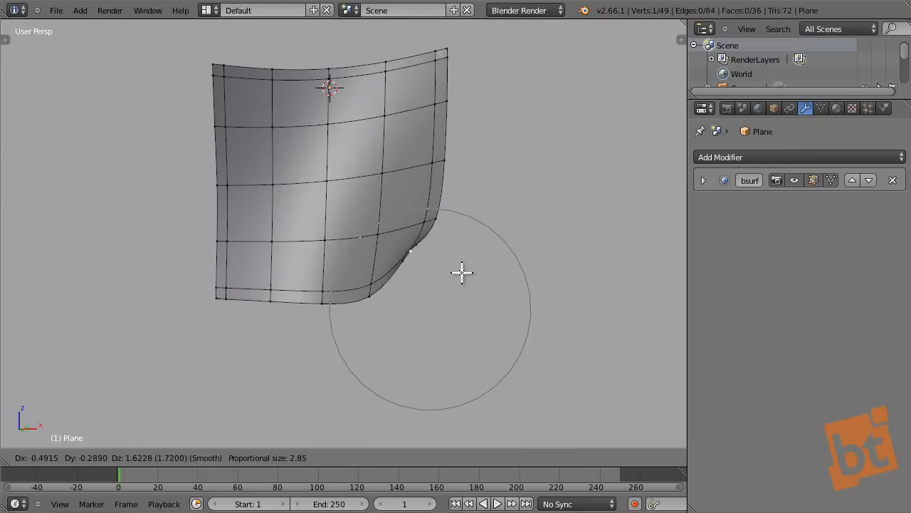
left_click(462, 271)
- Rotate the curled corner by about 54 degrees and raise its vertex with a proportional size of about 4.18
middle_click_drag(494, 235, 299, 350)
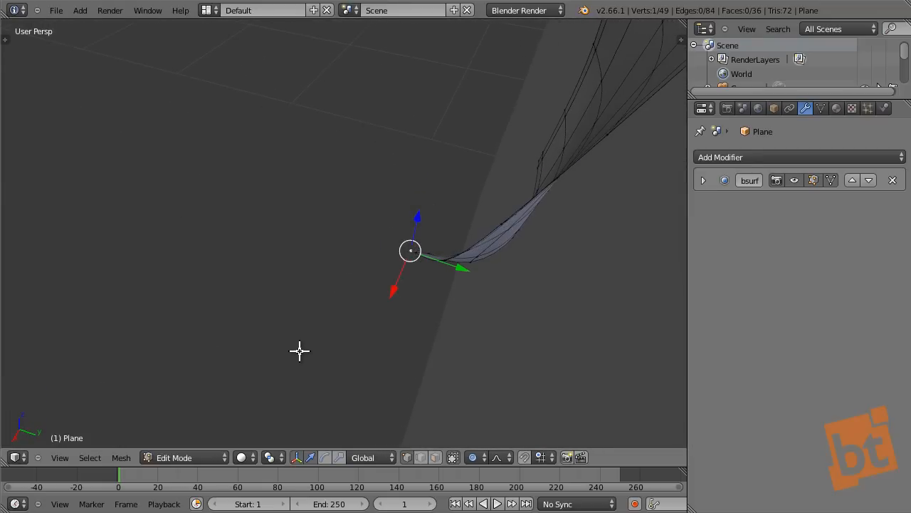
key("g")
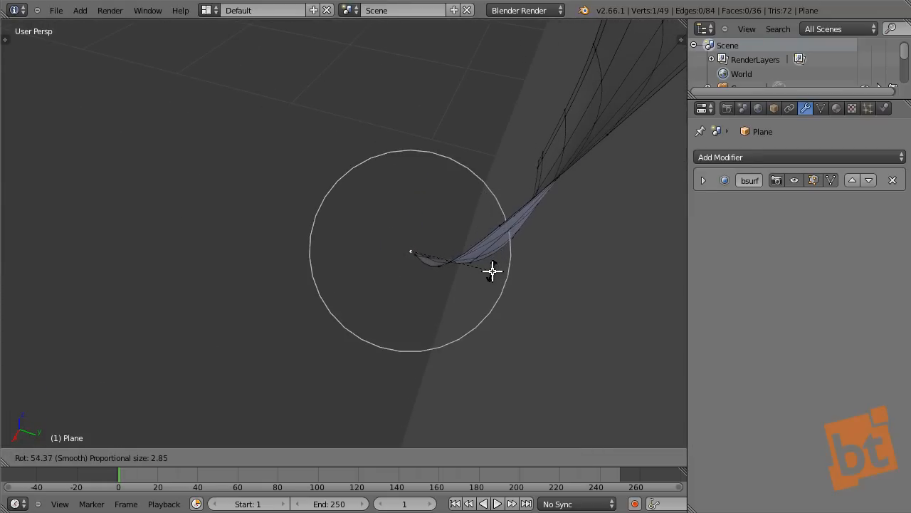
left_click(492, 270)
key("g")
scroll(492, 247, "down", 5)
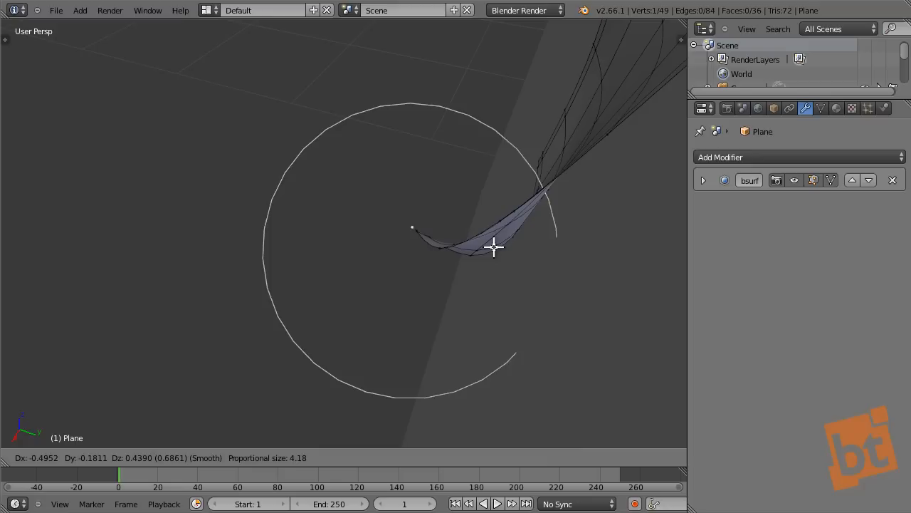
left_click(494, 242)
mouse_move(479, 262)
middle_mouse_down()
mouse_move(549, 193)
mouse_move(629, 189)
mouse_move(467, 260)
middle_mouse_up()
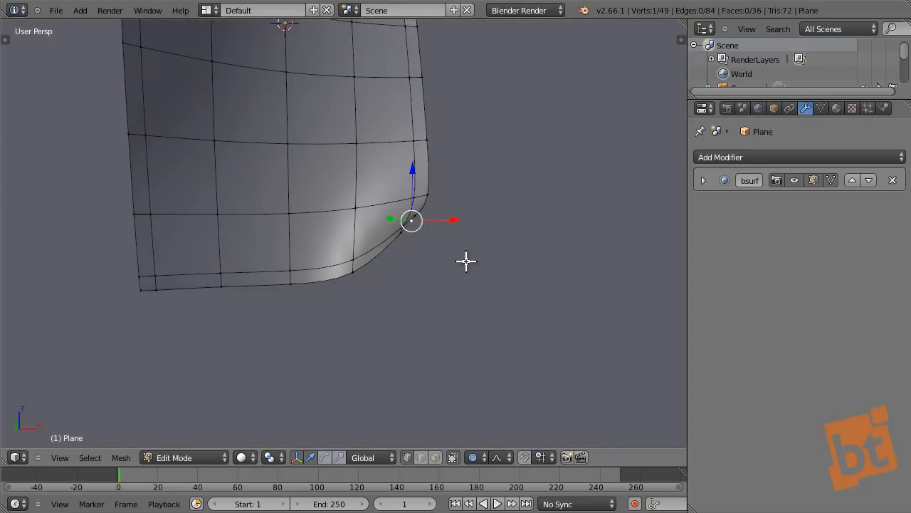
- Nudge two vertices along the sheet's bottom edge beside the curled corner to smooth the curve, using a small proportional falloff
mouse_move(362, 279)
middle_mouse_down()
mouse_move(352, 293)
mouse_move(363, 282)
middle_mouse_up()
scroll(353, 287, "down", 5)
key("g")
scroll(358, 309, "up", 3)
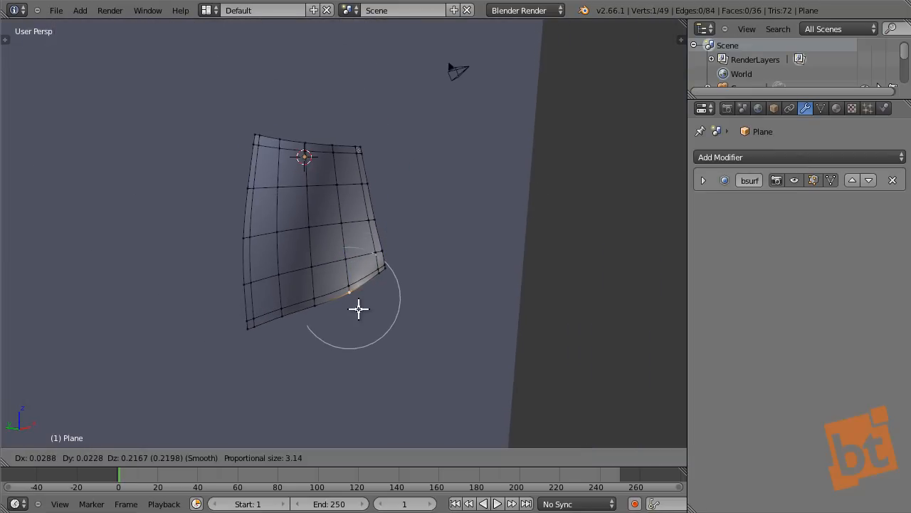
left_click(358, 305)
right_click(316, 307)
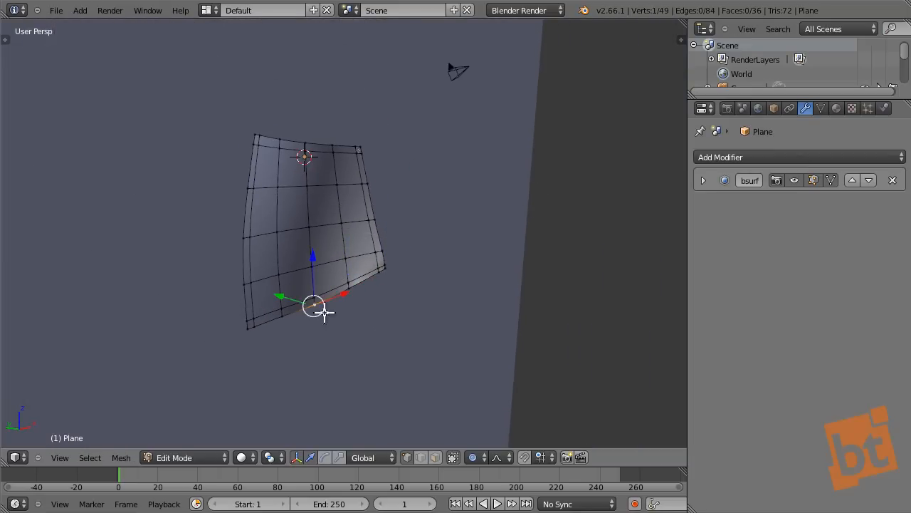
key("g")
left_click(340, 320)
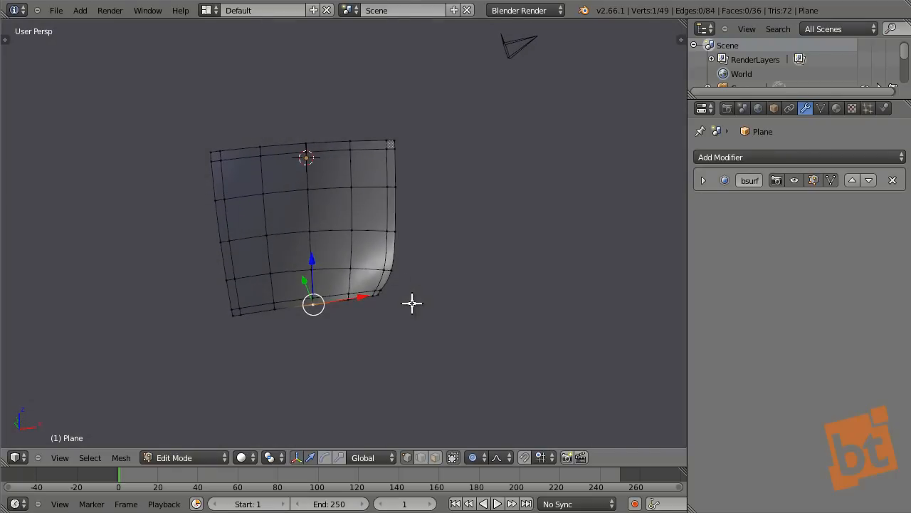
- Adjust three vertices up the side edge above the curled corner with a proportional size of about 2.85
right_click(403, 265)
middle_click_drag(414, 287, 455, 294)
key("g")
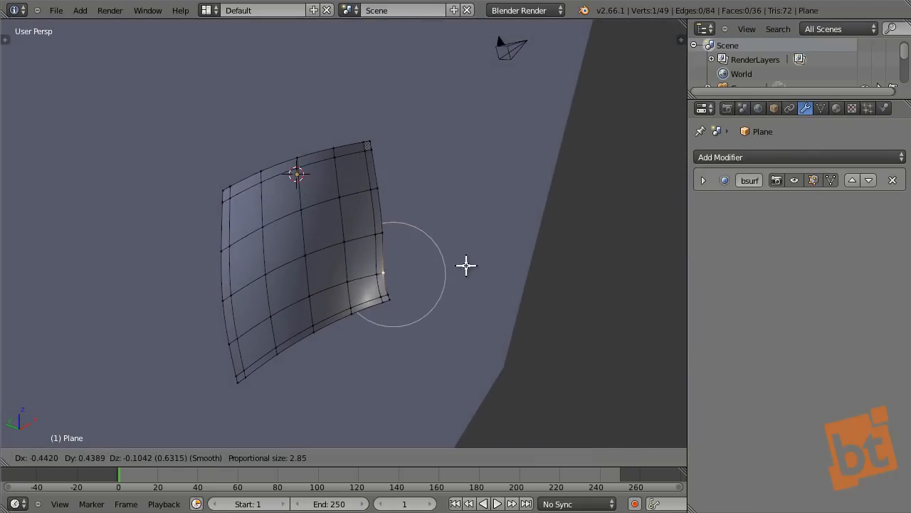
left_click(468, 264)
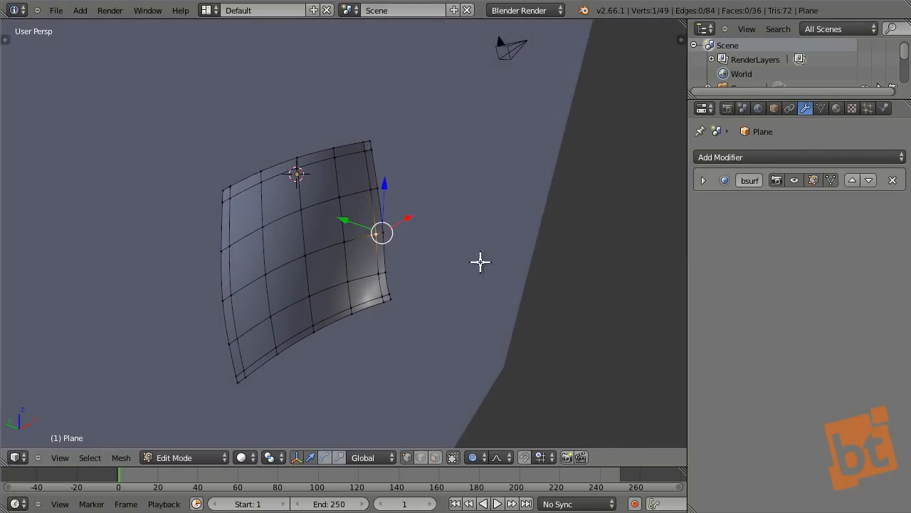
middle_click_drag(480, 261, 456, 239)
key("g")
left_click(464, 242)
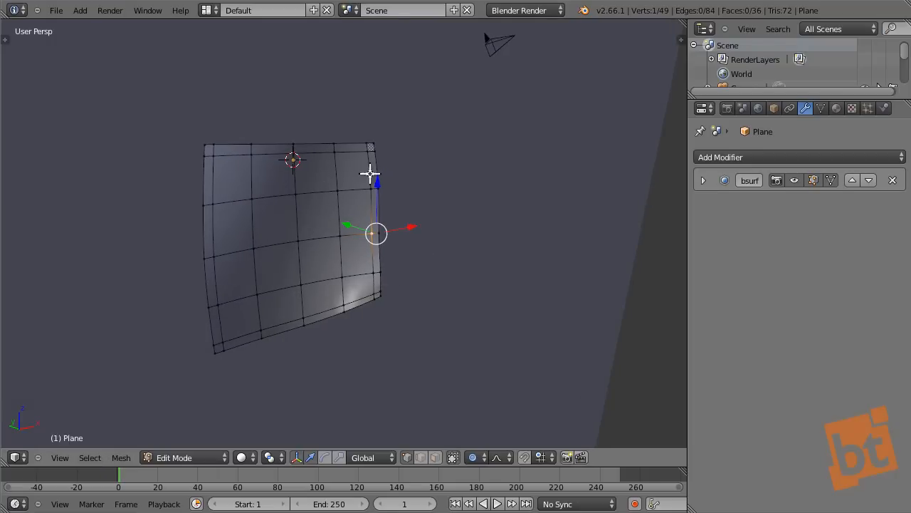
right_click(376, 187)
key("g")
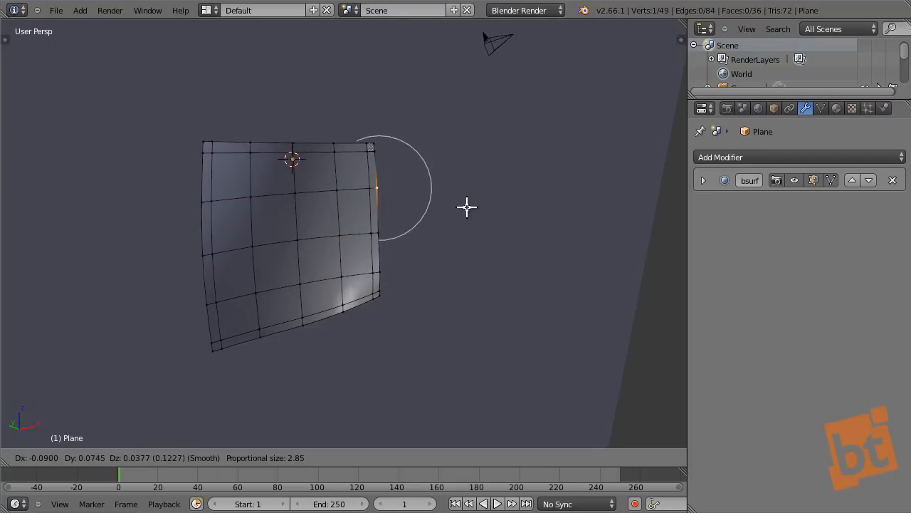
left_click(463, 206)
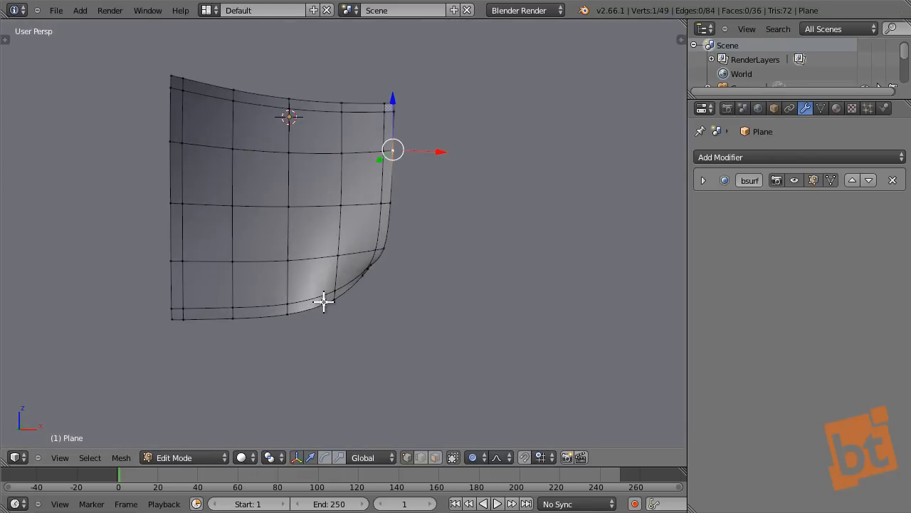
- Reposition the middle bottom-edge vertex and its neighbour nearer the curl, and return the sheet to Object Mode
scroll(323, 302, "up", 1)
right_click(284, 319)
key("g")
left_click(331, 320)
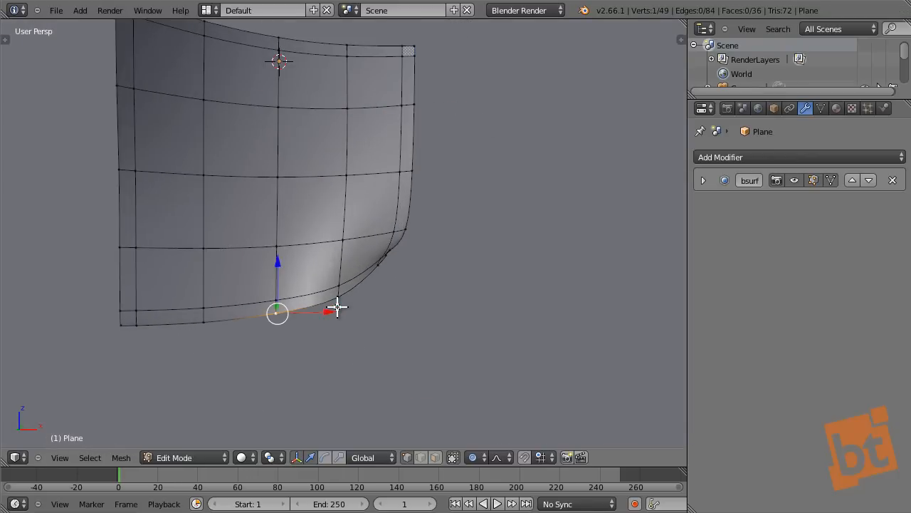
right_click(340, 312)
key("g")
left_click(363, 340)
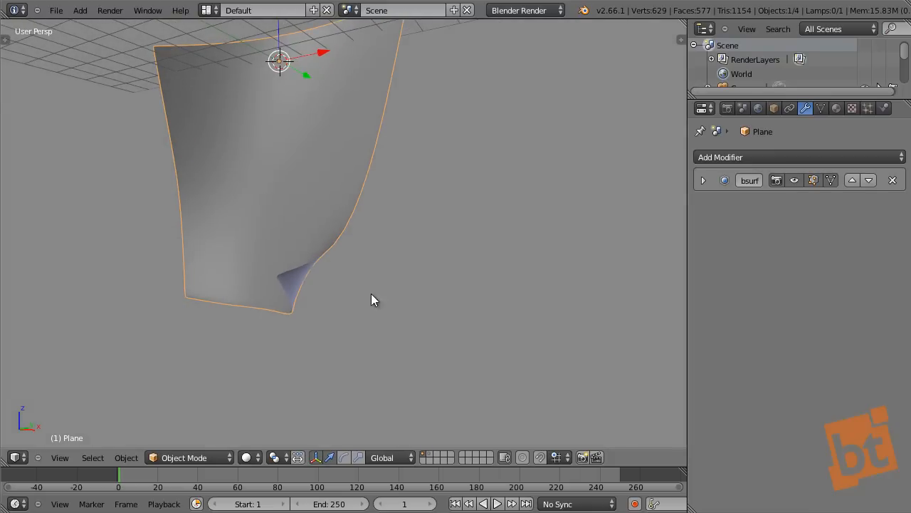
- Examine the curled sheet's shape from several angles in Object Mode and leave everything deselected
middle_click_drag(371, 294, 319, 312, "shift")
scroll(360, 310, "down", 3)
key("a")
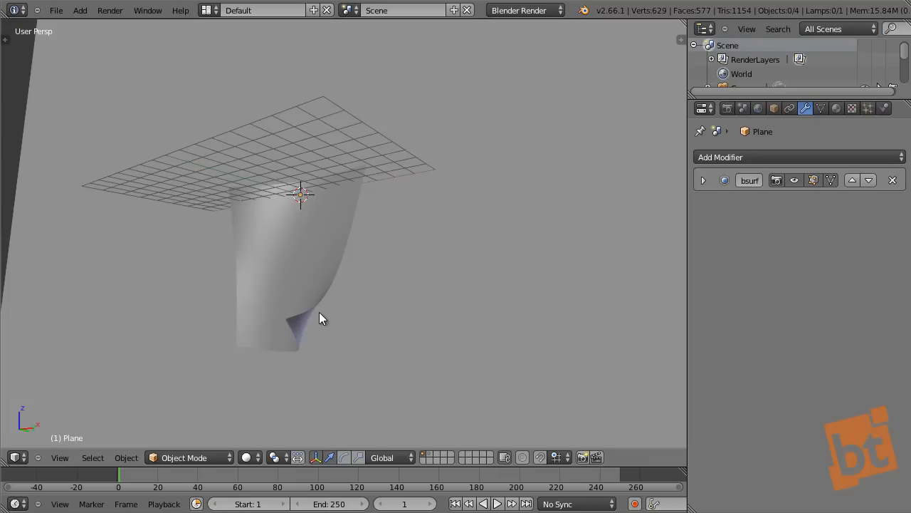
right_click(319, 312)
right_click(315, 307)
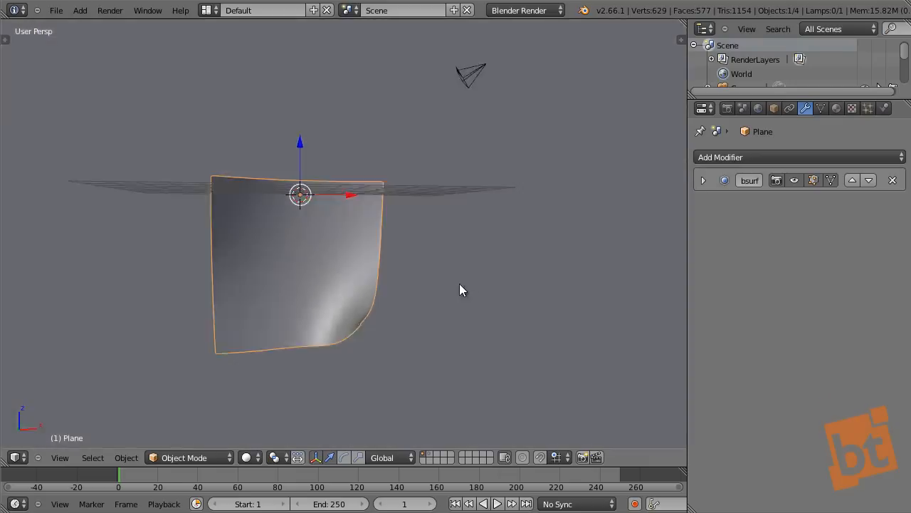
middle_click_drag(460, 290, 400, 262)
key("a")
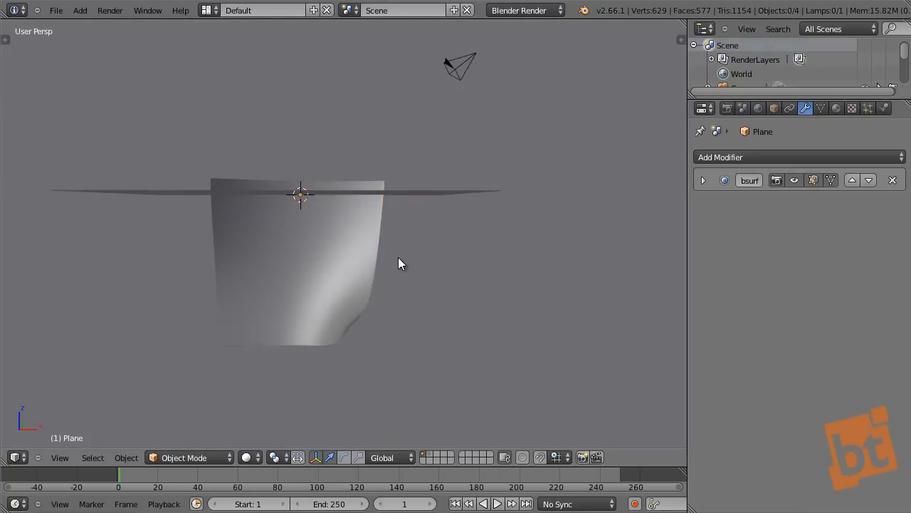
- Show the second layer alongside the first, select the push pin and scale it down to about half its size
left_click(429, 455, "shift")
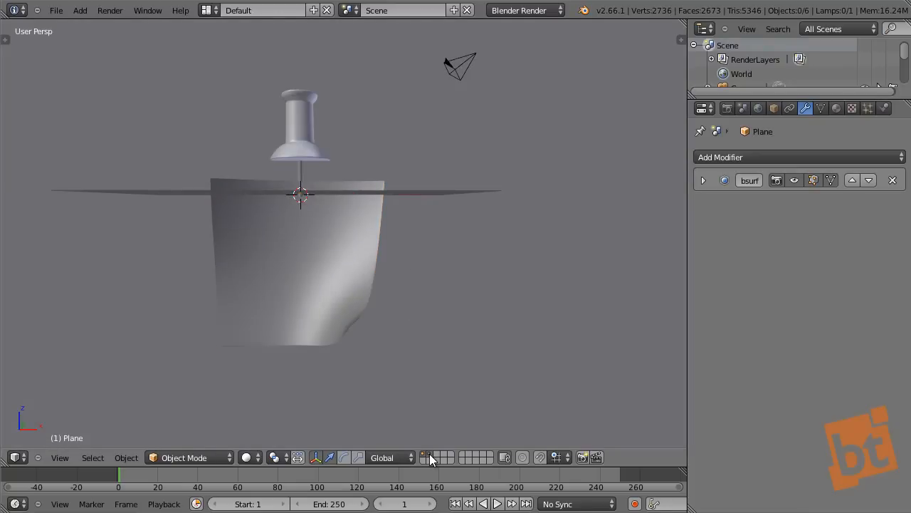
right_click(301, 173)
right_click(308, 111)
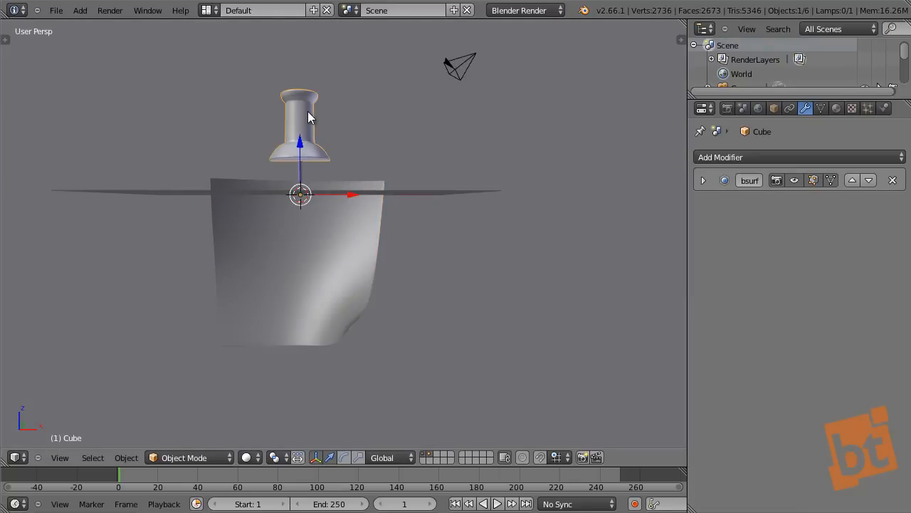
middle_click_drag(409, 188, 410, 228)
scroll(407, 226, "up", 6)
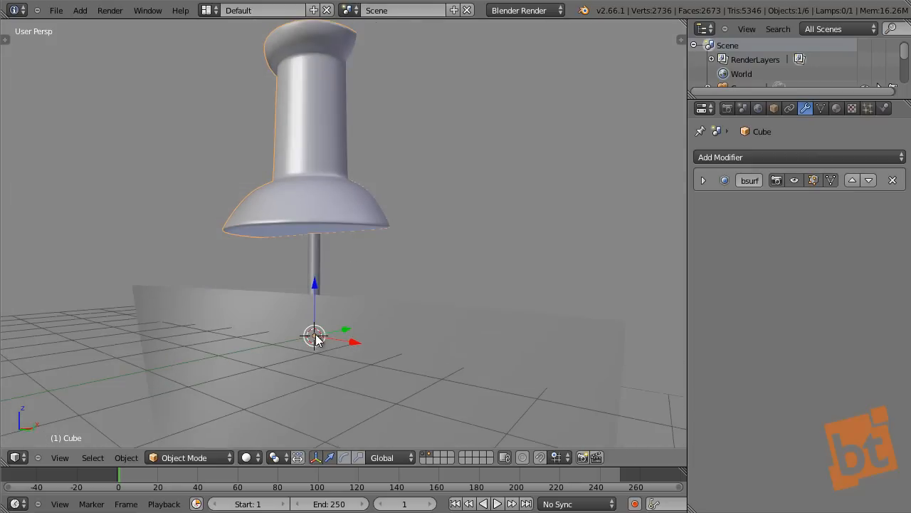
key("s")
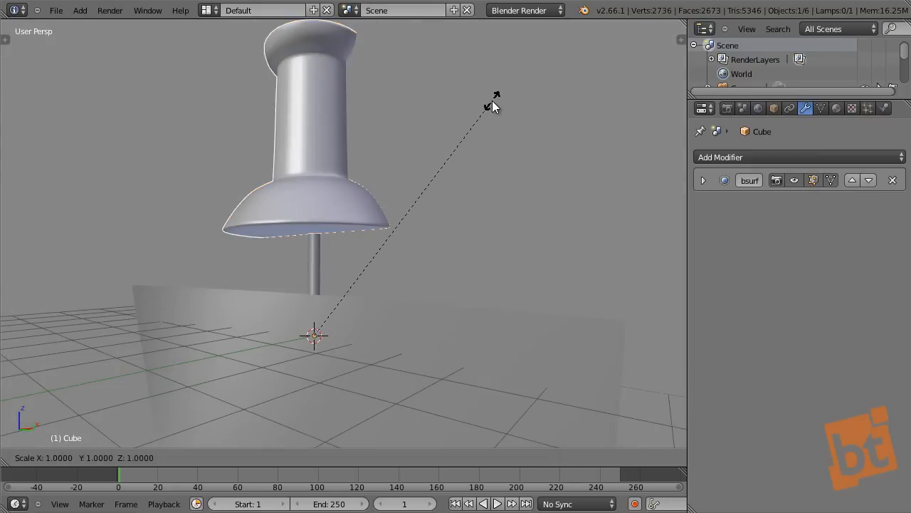
left_click(396, 215)
- Rotate the push pin about its local X axis so it points roughly horizontally into the sheet
key("r")
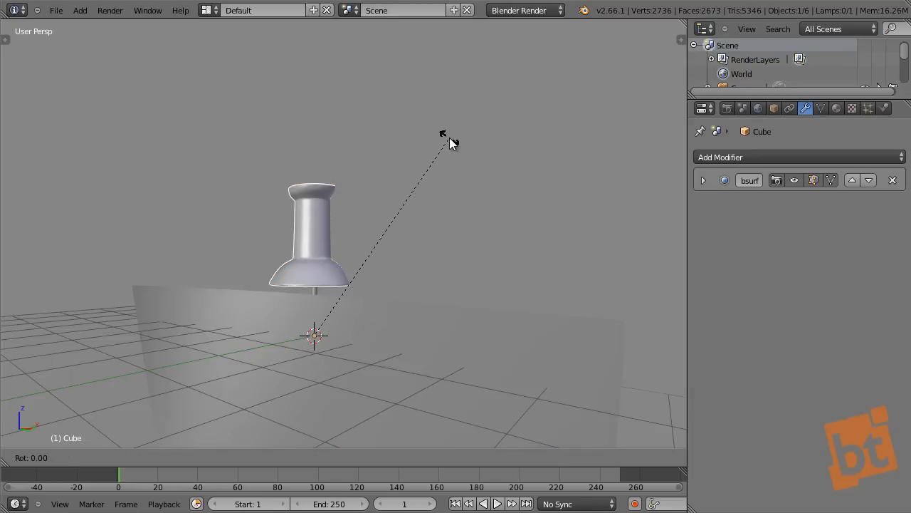
key("x")
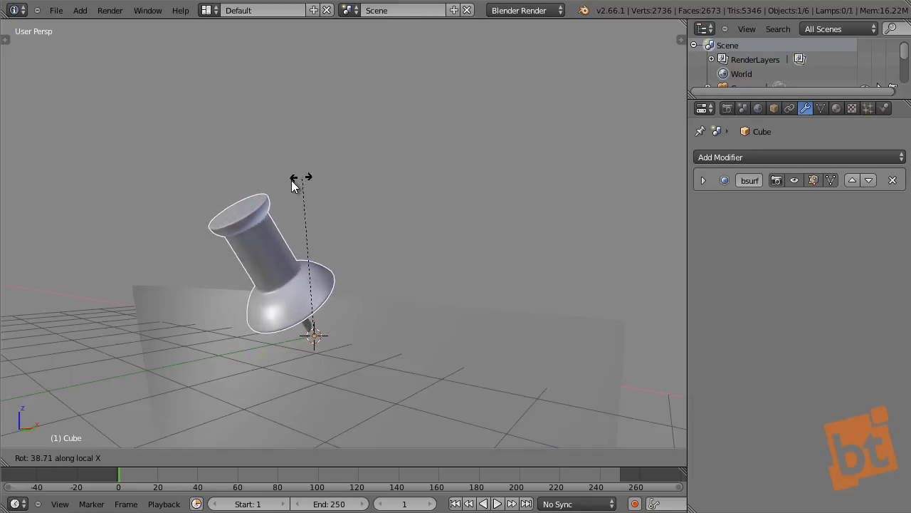
left_click(144, 254)
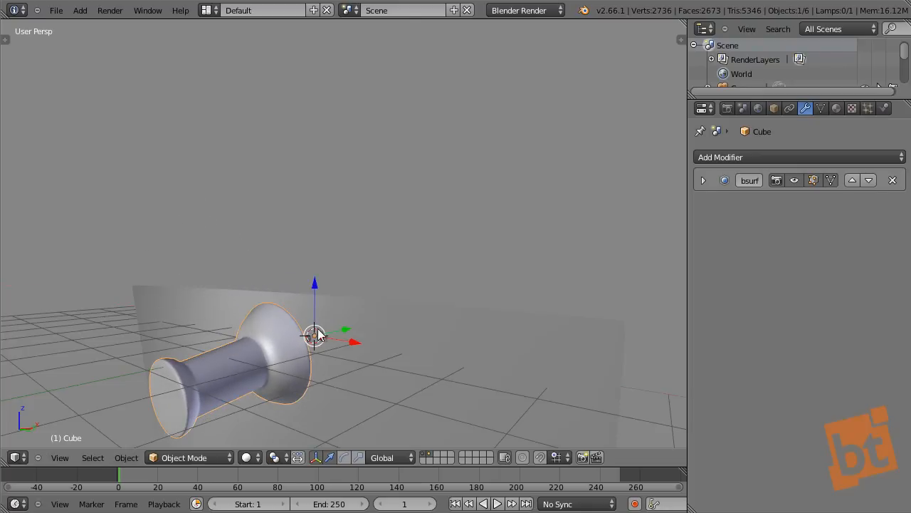
middle_click_drag(321, 334, 368, 220)
scroll(343, 214, "down", 3)
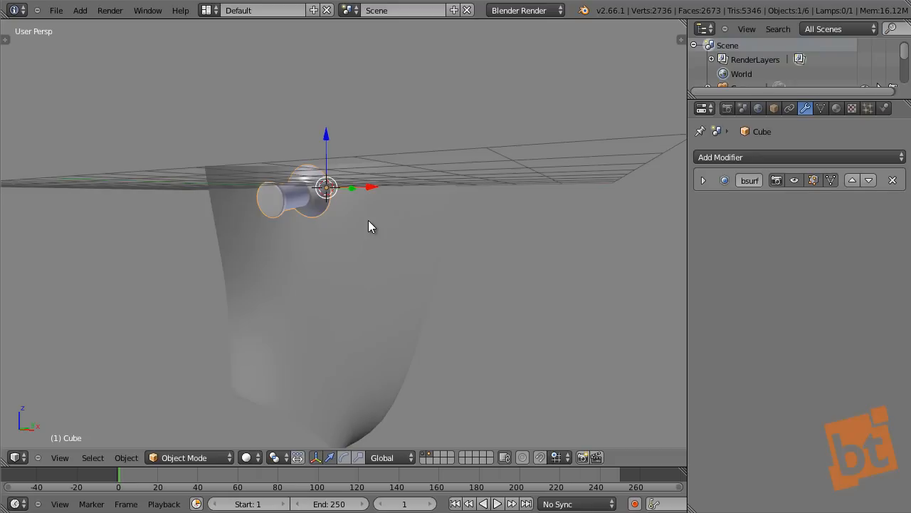
- Select all objects and move them up along the global Z axis by about 9.2 units
scroll(369, 220, "down", 8)
key("a")
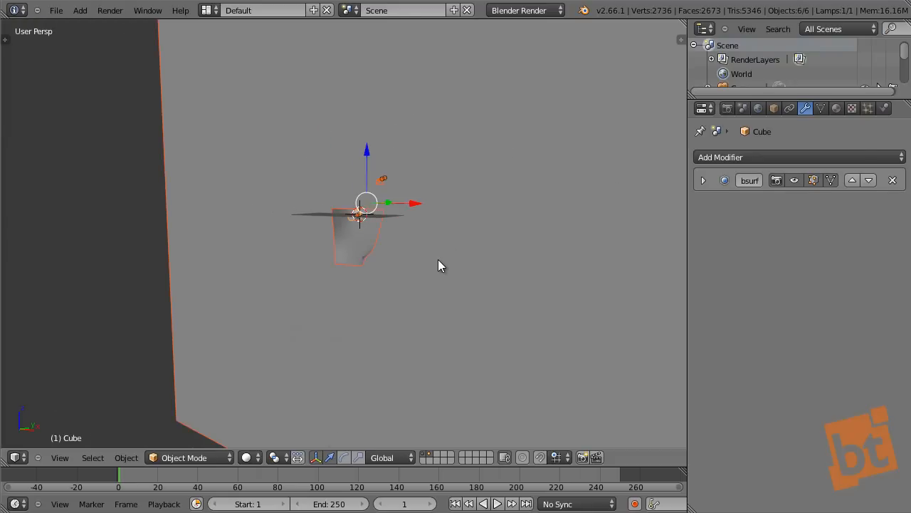
key("g")
key("z")
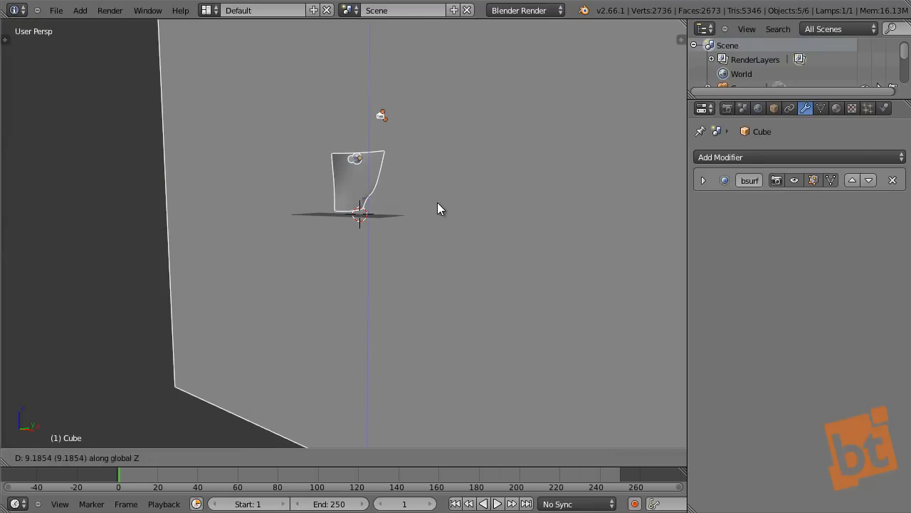
left_click(437, 206)
- Select only the push pin and scale it slightly smaller against the sheet
middle_click_drag(360, 172, 357, 218, "shift")
scroll(358, 214, "up", 6)
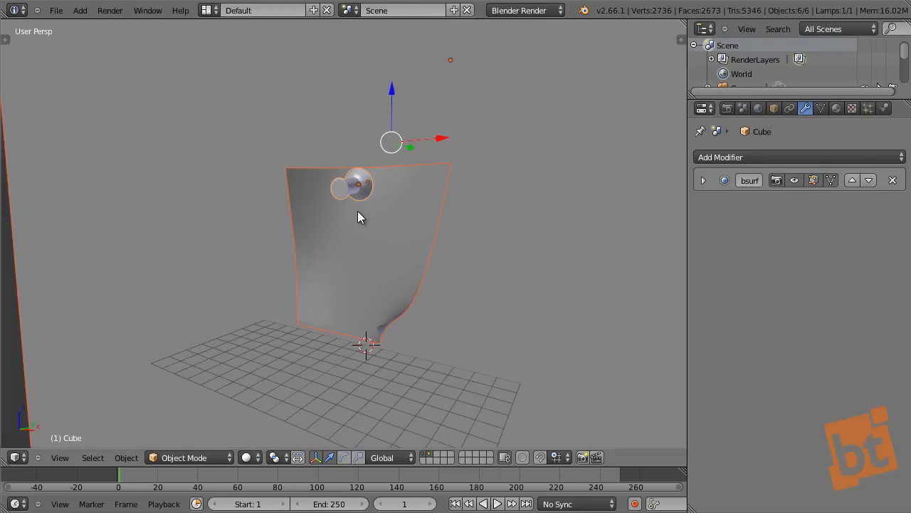
right_click(356, 174)
right_click(337, 165)
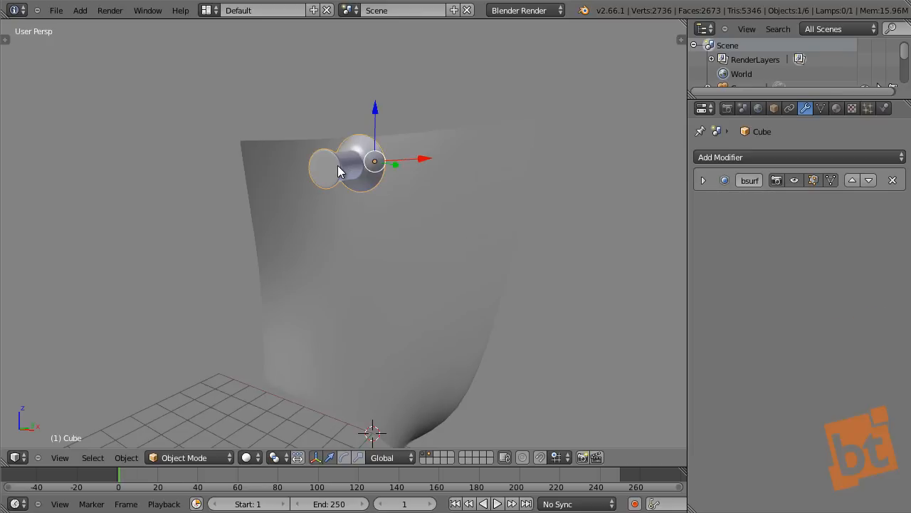
middle_click_drag(346, 146, 375, 211)
key("s")
left_click(321, 121)
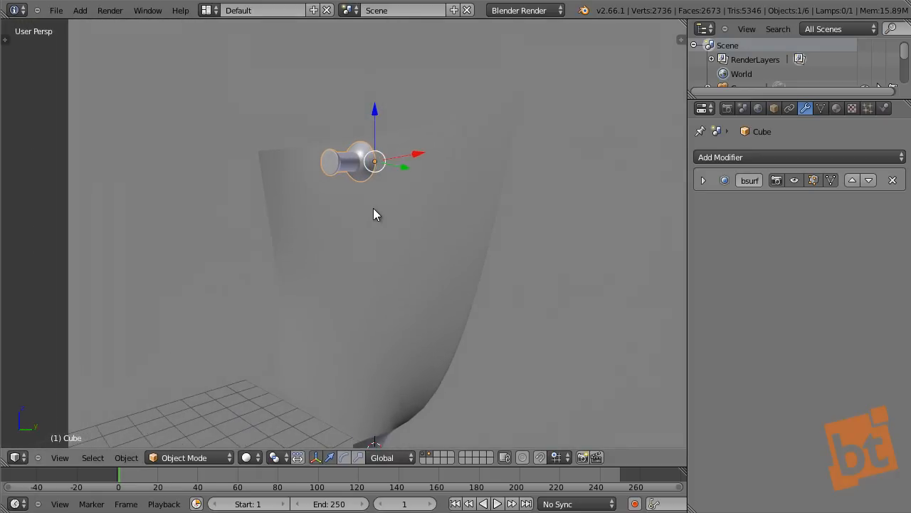
- Select the camera above the sheet
scroll(376, 213, "down", 3)
scroll(376, 213, "down", 1)
right_click(393, 125)
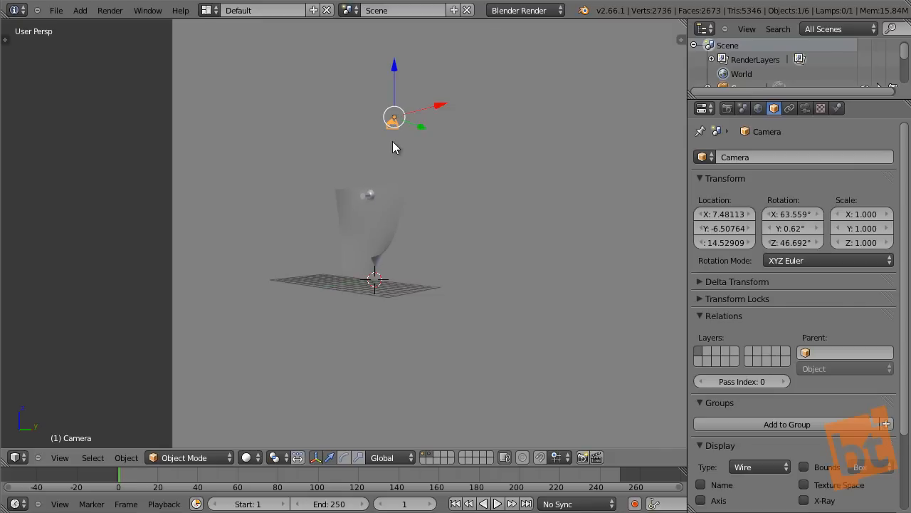
scroll(396, 200, "up", 5)
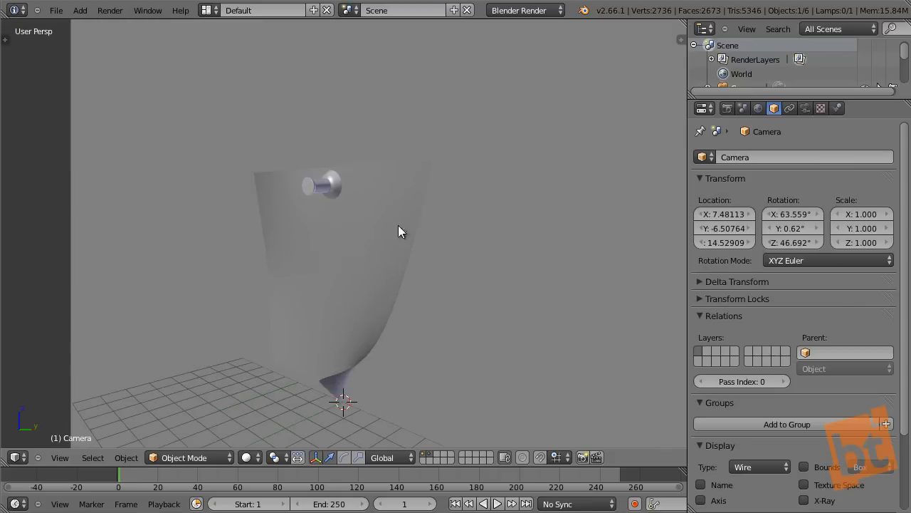
- Align the camera to a low, angled view of the sheet and pull it back until the whole sheet and push pin fit the frame
middle_click_drag(398, 225, 436, 286)
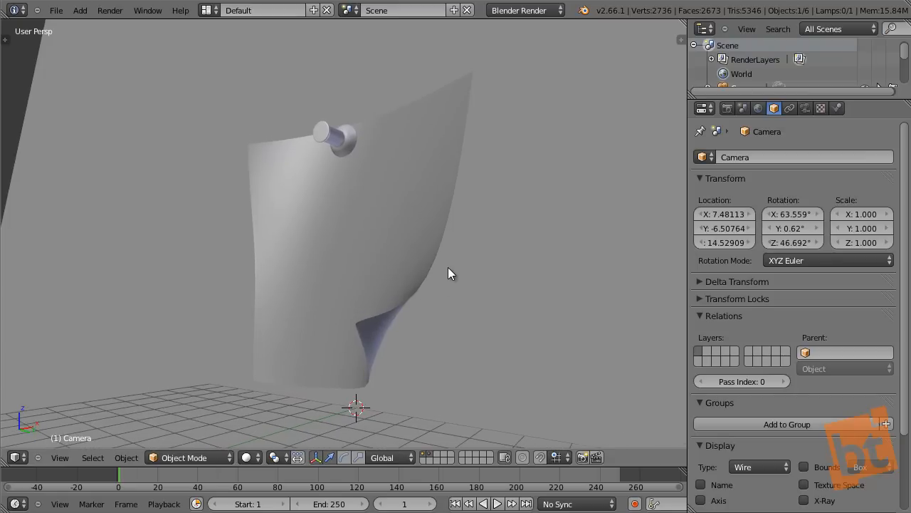
key("ctrl+alt+KP_0")
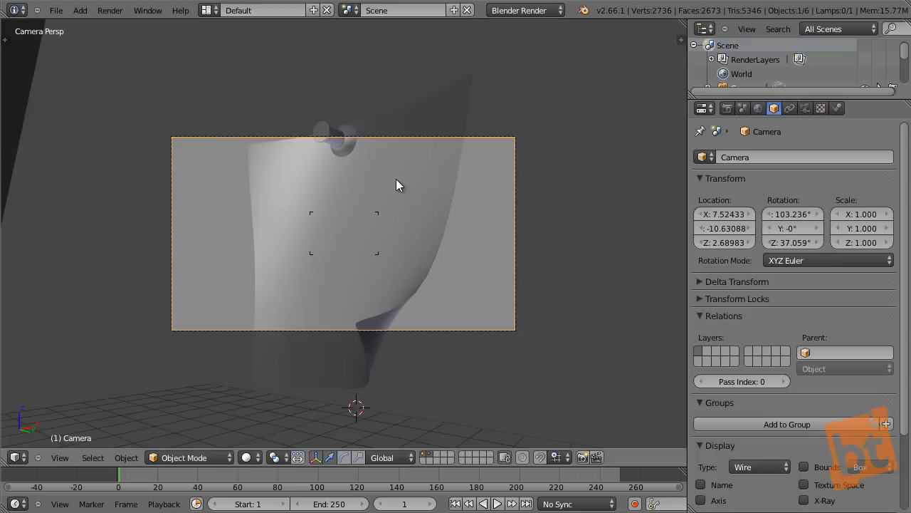
scroll(396, 179, "down", 8)
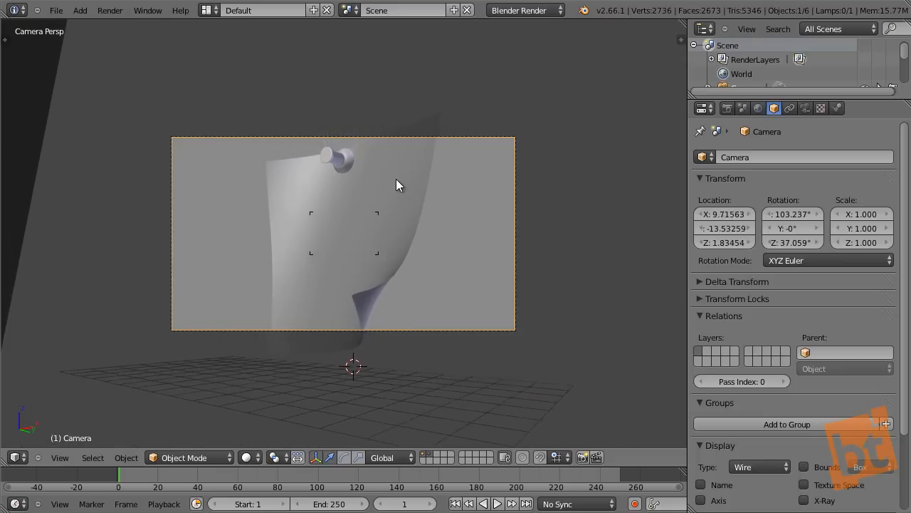
scroll(396, 179, "down", 7)
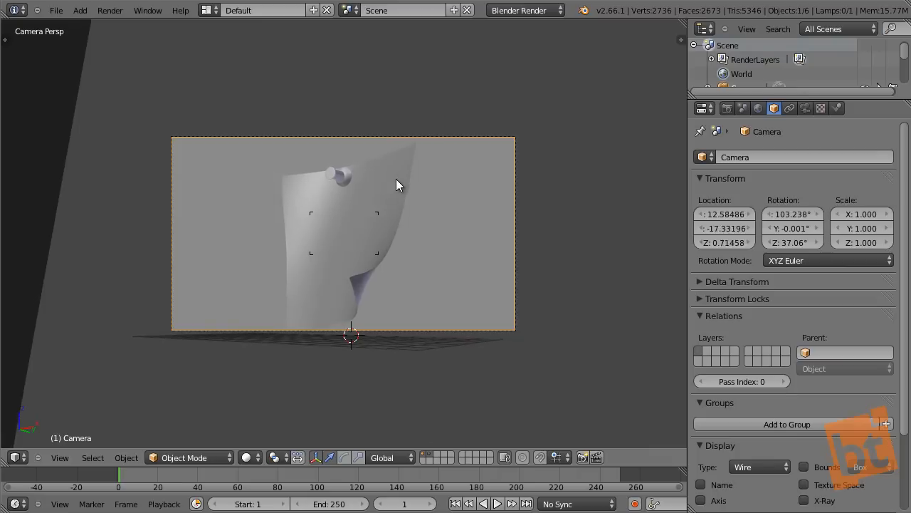
scroll(396, 178, "down", 7)
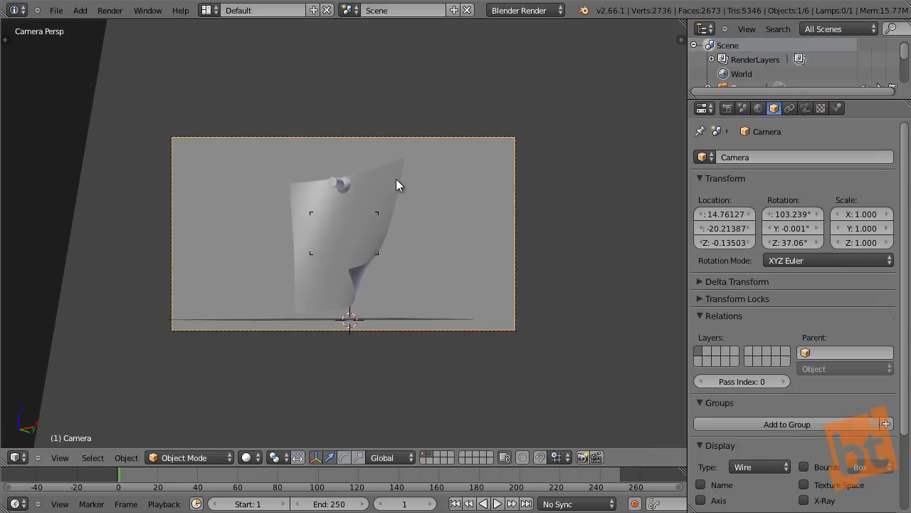
scroll(396, 179, "up", 3)
scroll(396, 179, "down", 2)
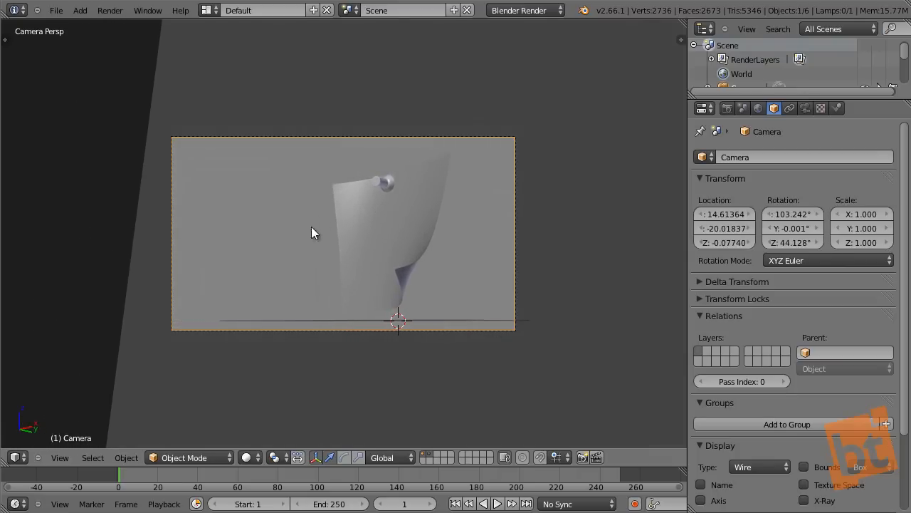
- Select the sheet and split the 3D view into two stacked views, with the upper one looking through the camera
right_click(341, 225)
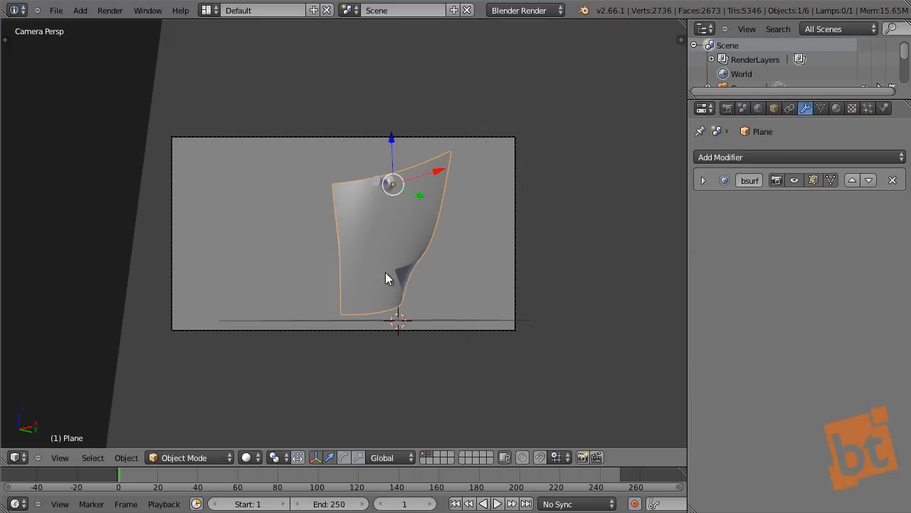
right_click(199, 213)
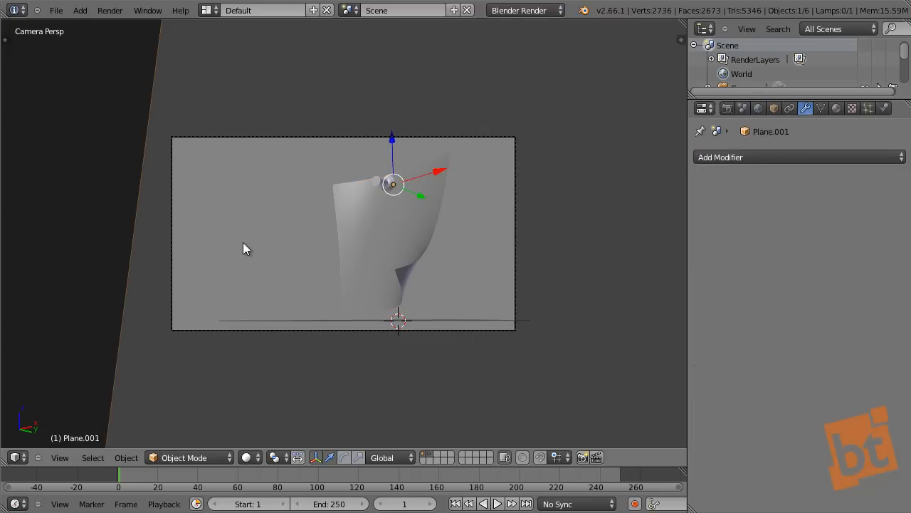
middle_click_drag(325, 282, 375, 261)
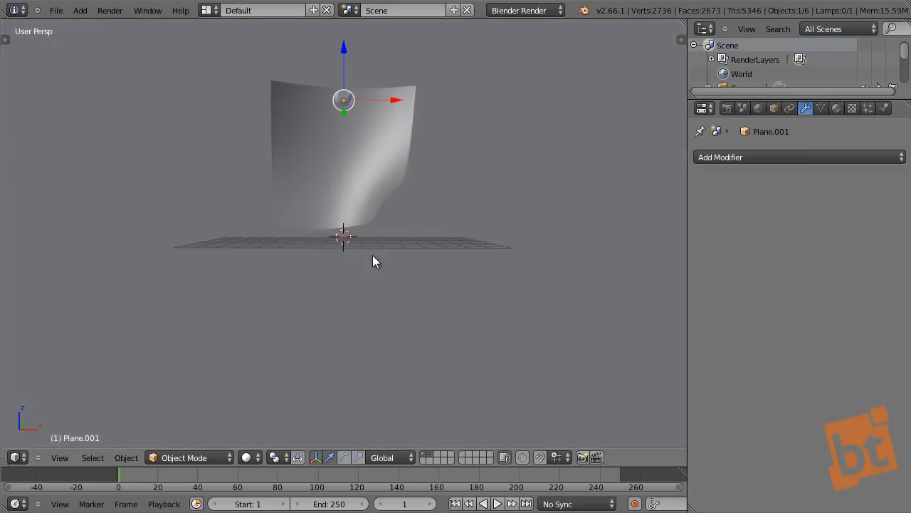
right_click(358, 225)
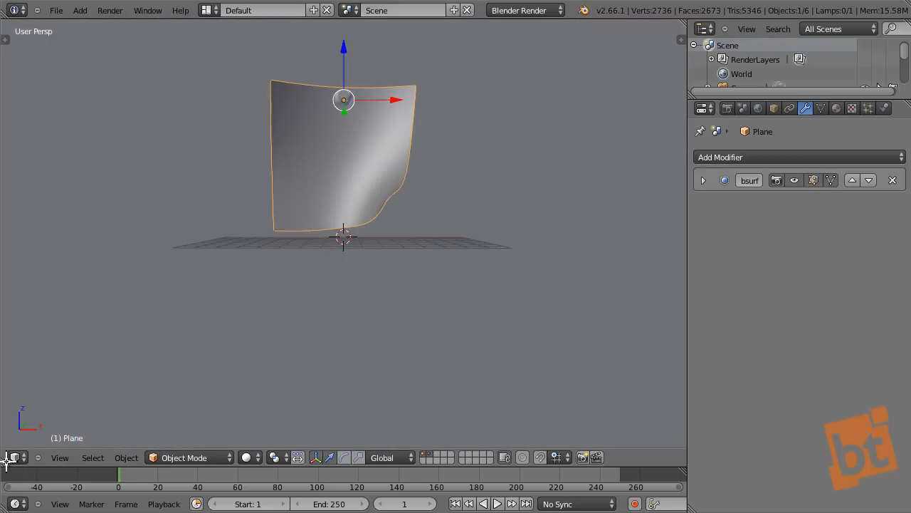
left_click_drag(9, 458, 47, 239)
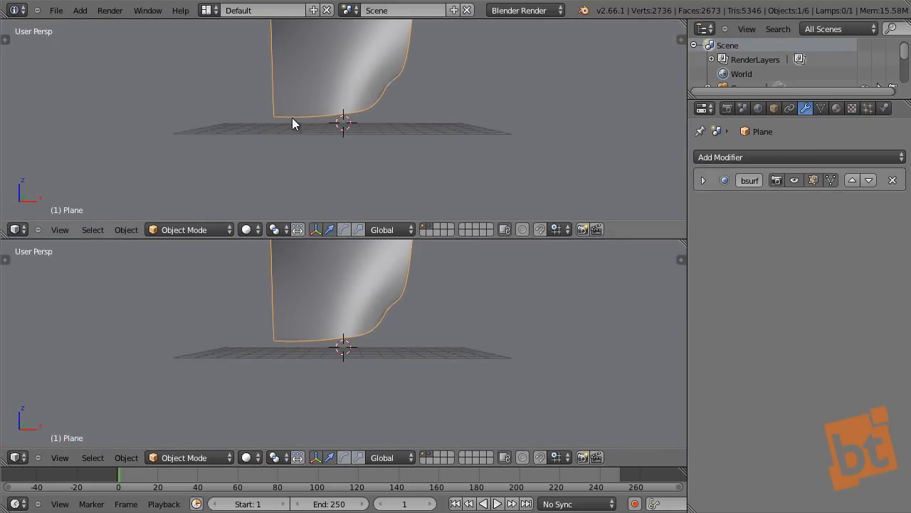
key("KP_0")
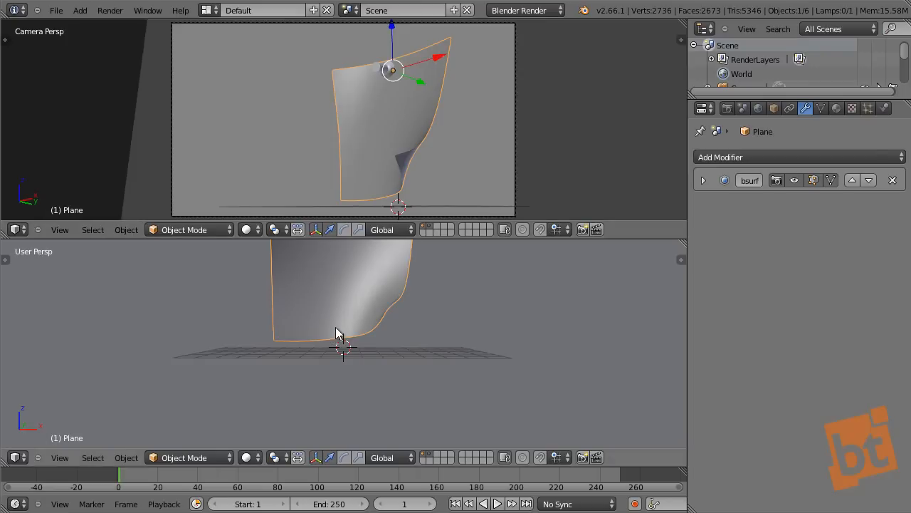
- In Edit Mode, pull the mid-height vertex on the sheet's right edge outward along Y with smooth proportional editing of size 2.85
key("Tab")
scroll(339, 334, "up", 4)
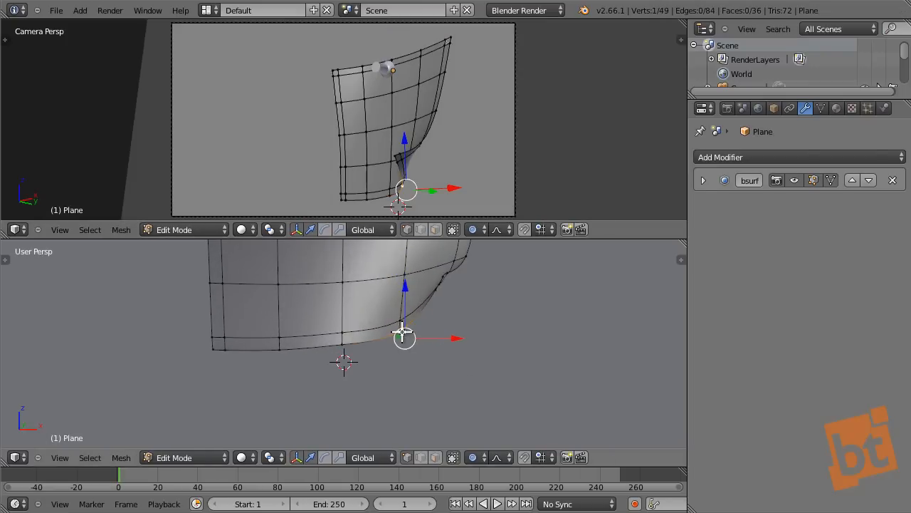
left_click(467, 263)
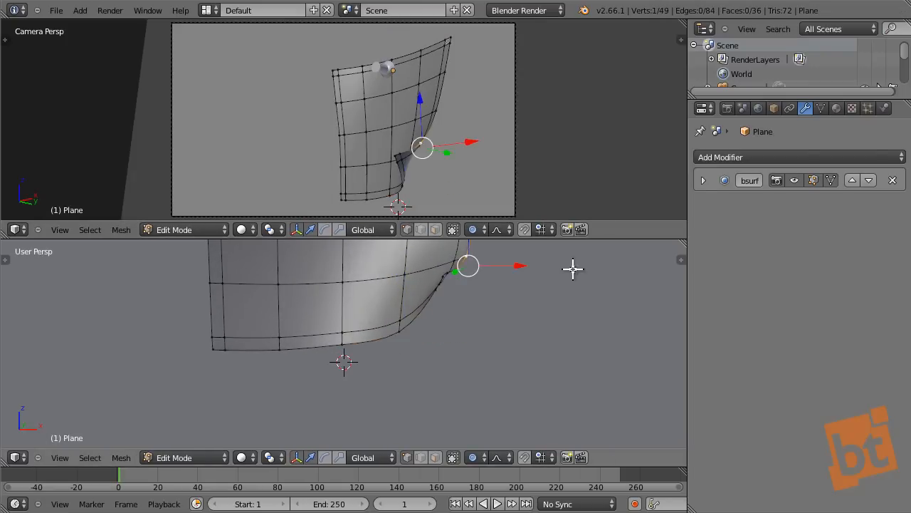
middle_click_drag(573, 267, 456, 296)
right_click(448, 263)
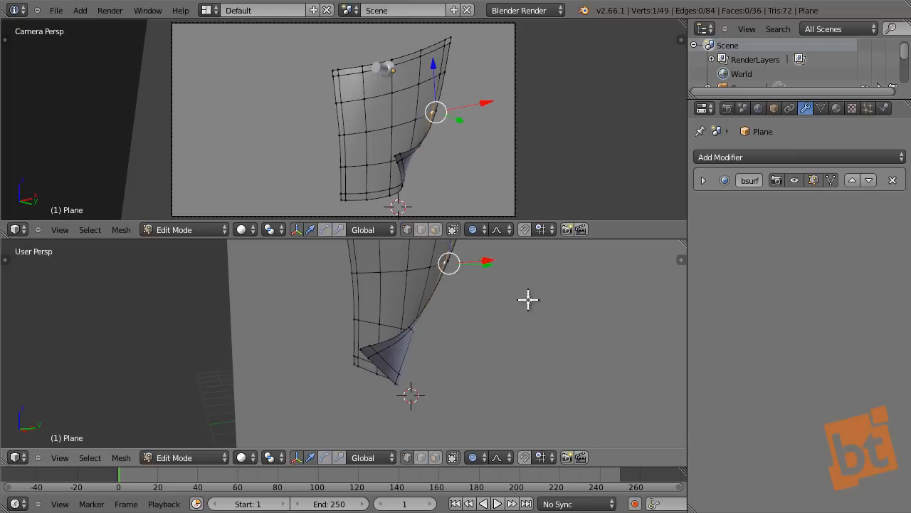
middle_click_drag(549, 312, 529, 316)
middle_click_drag(464, 277, 577, 288, "shift")
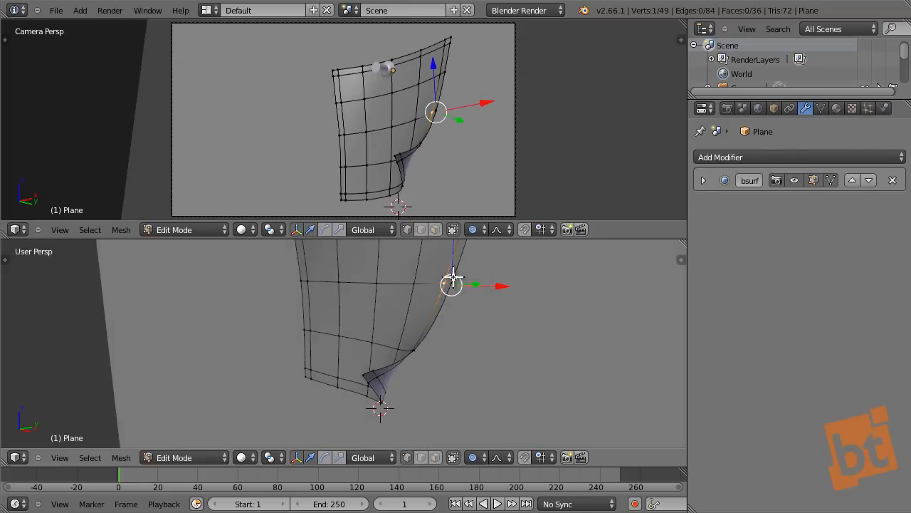
right_click(453, 278)
middle_click_drag(514, 322, 468, 321)
key("g")
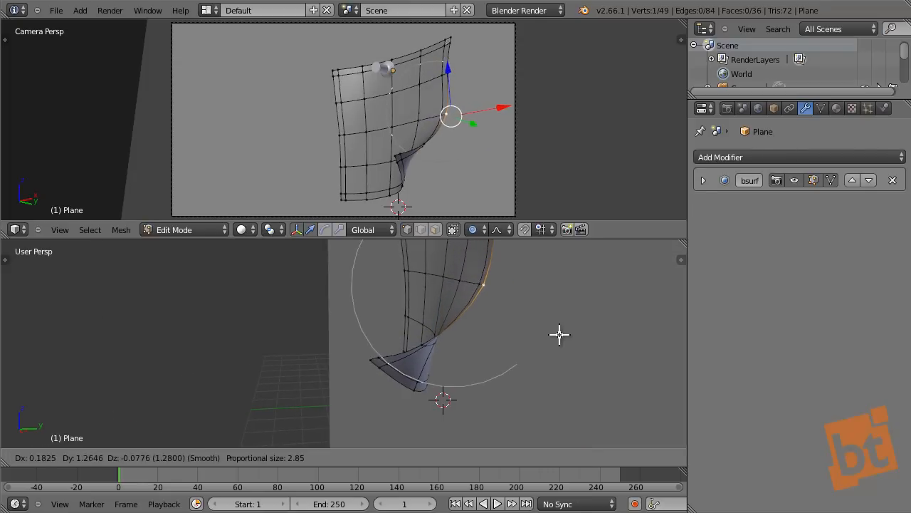
left_click(547, 329)
- Nudge the neighbouring inner vertex and the next vertex up the sheet's right edge slightly with proportional editing
right_click(462, 277)
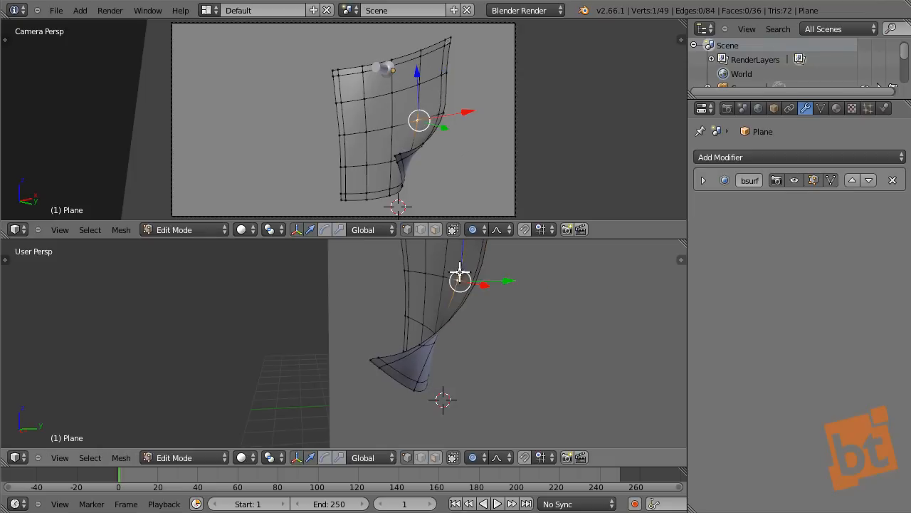
key("g")
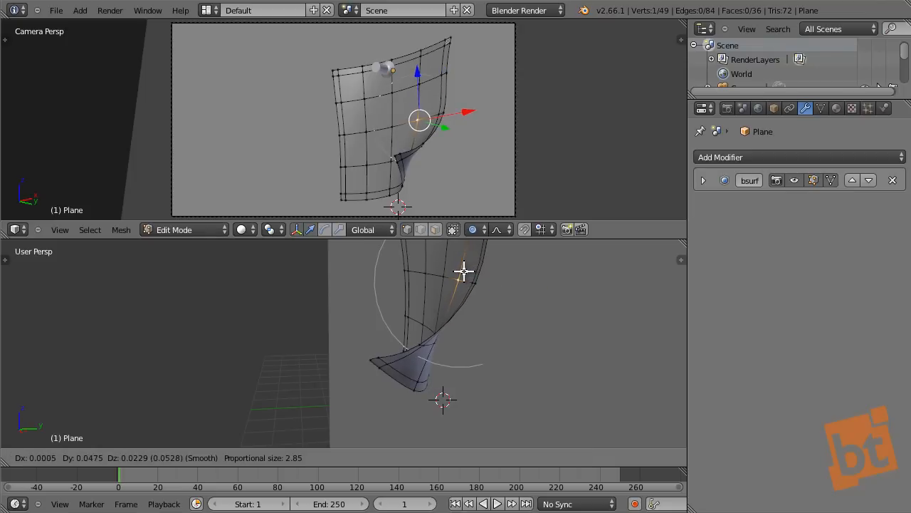
left_click(467, 274)
middle_click_drag(472, 278, 435, 348)
right_click(443, 313)
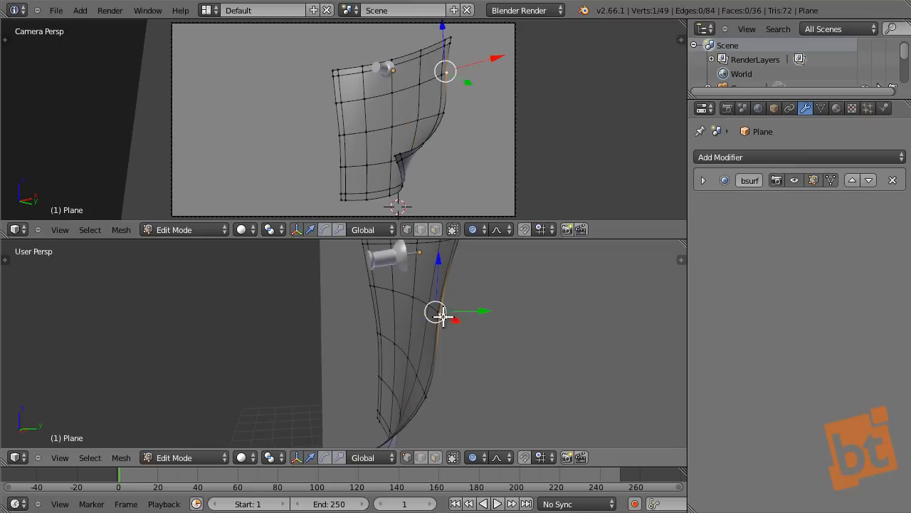
key("g")
left_click(524, 337)
middle_click_drag(524, 337, 489, 335)
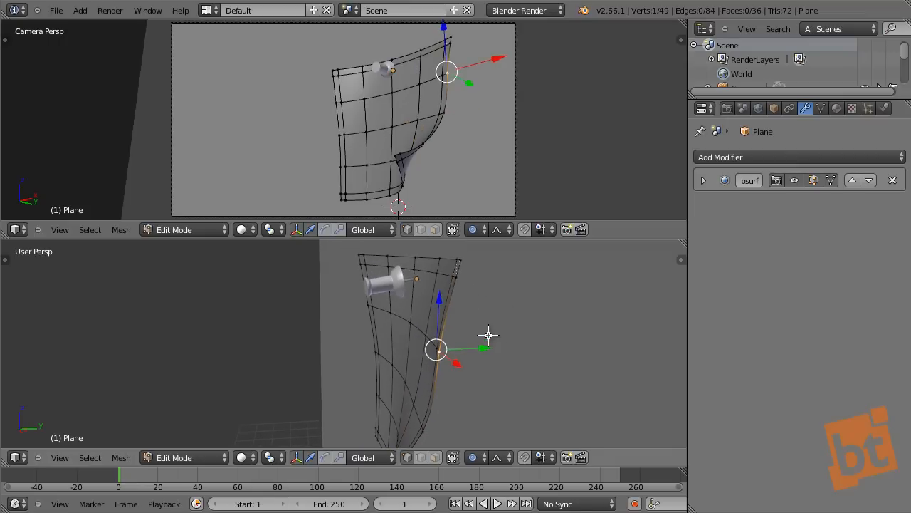
- Move the sheet's upper right corner vertex about 0.77 units, mostly along negative Y, with proportional size 1.61, and return to Object Mode with nothing selected
right_click(464, 260)
key("g")
scroll(515, 300, "up", 6)
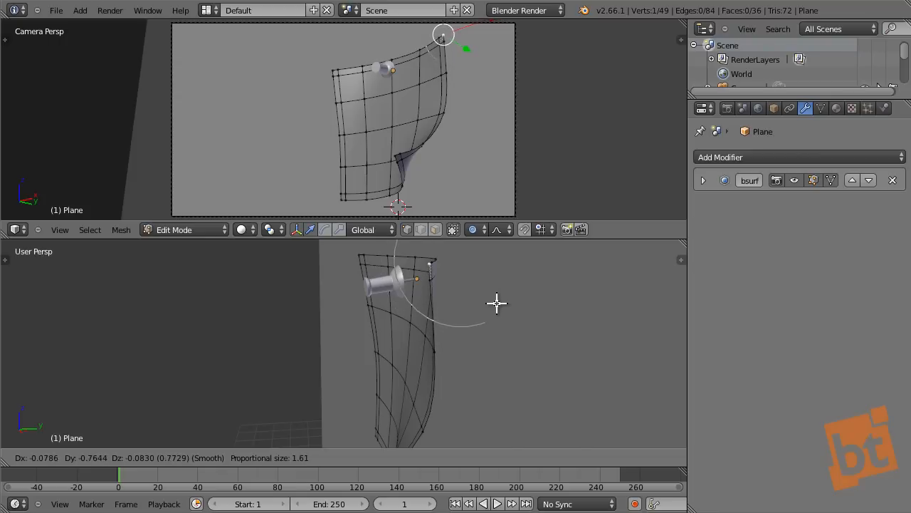
left_click(497, 303)
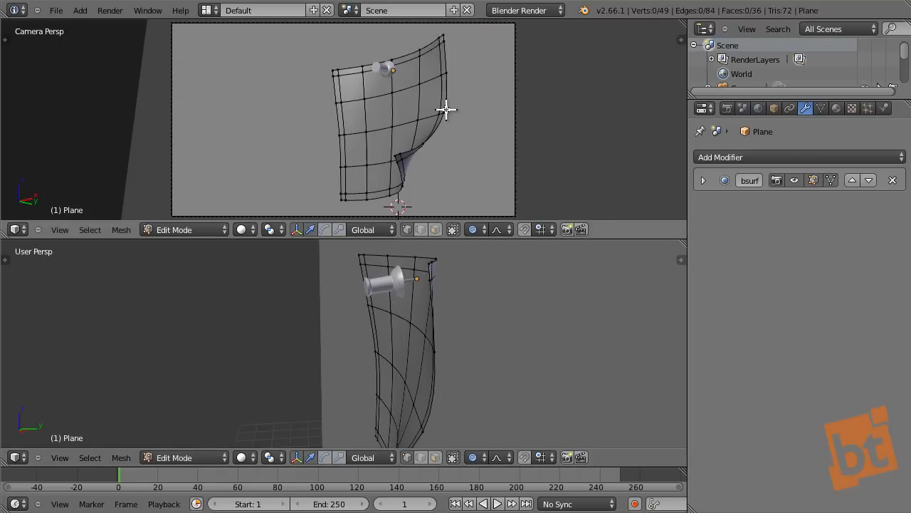
key("Tab")
key("a")
middle_click_drag(430, 143, 411, 127, "shift")
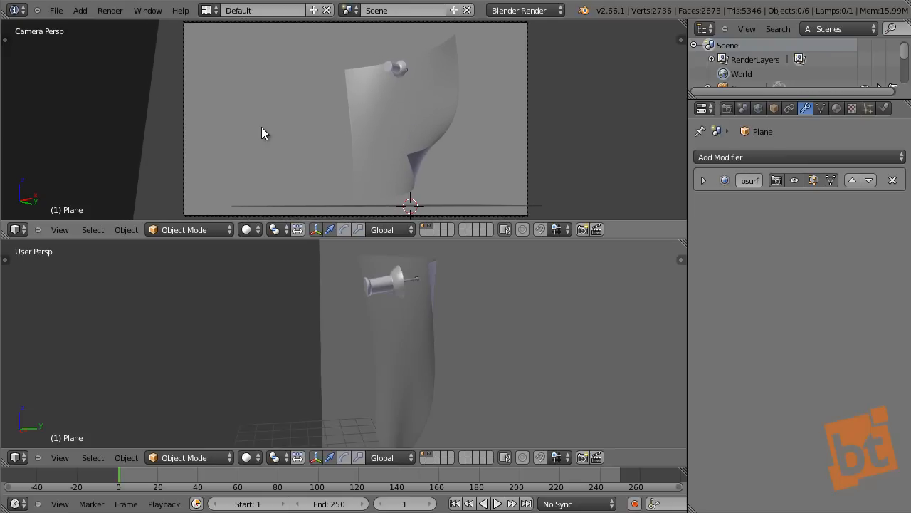
- Save the scene as the next numbered version after 02.blend in the 12_post_it folder
key("ctrl+shift+s")
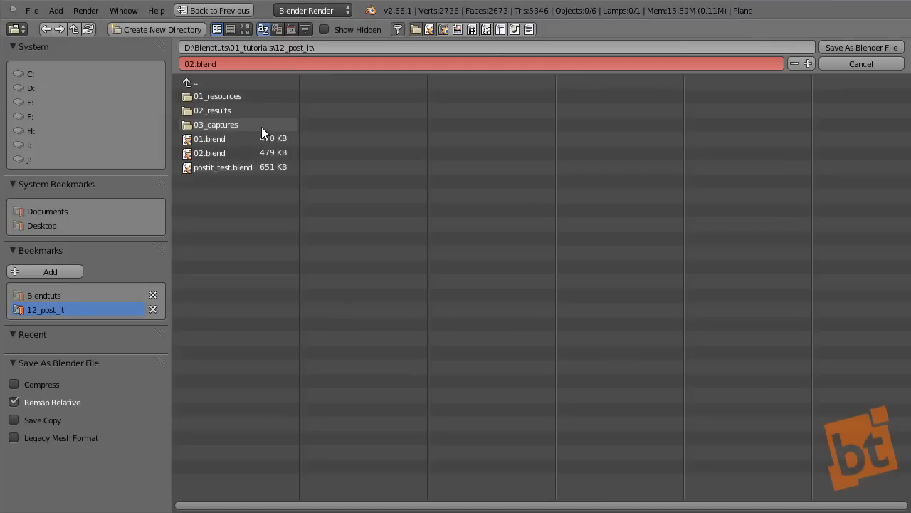
key("KP_Add")
key("Return")
- Maximize the camera view so the framed sheet fills the window
key("ctrl+Up")
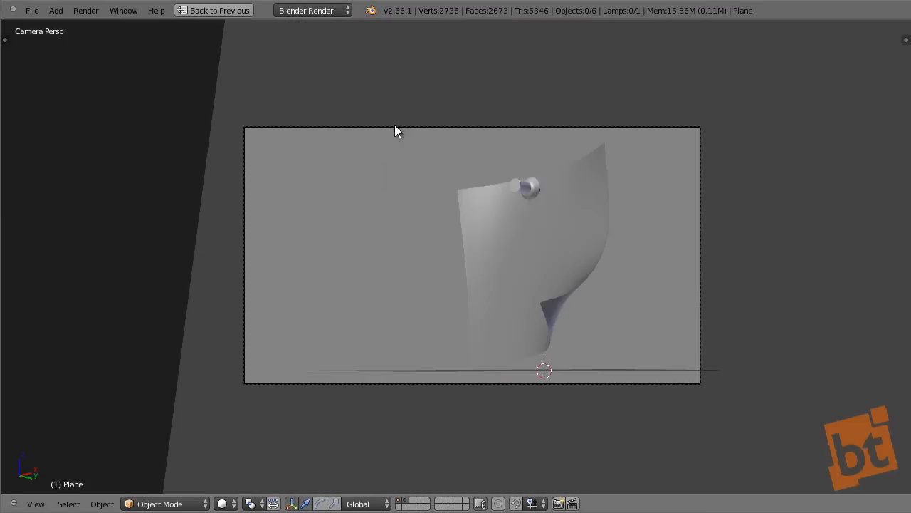
scroll(515, 261, "up", 3)
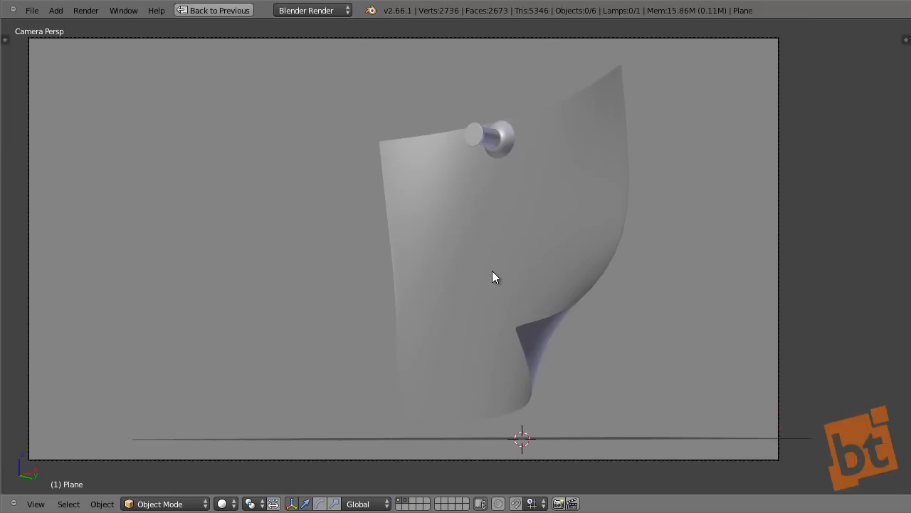
scroll(492, 271, "down", 1)
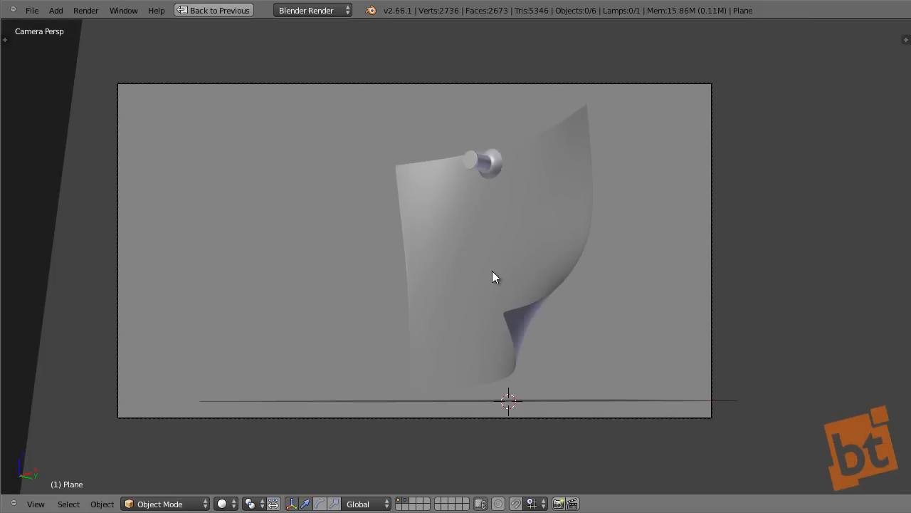
- Tilt the push pin by rotating it about 20° in the camera view and turning it further with a trackball rotation of about 18°
right_click(491, 158)
scroll(505, 178, "up", 1)
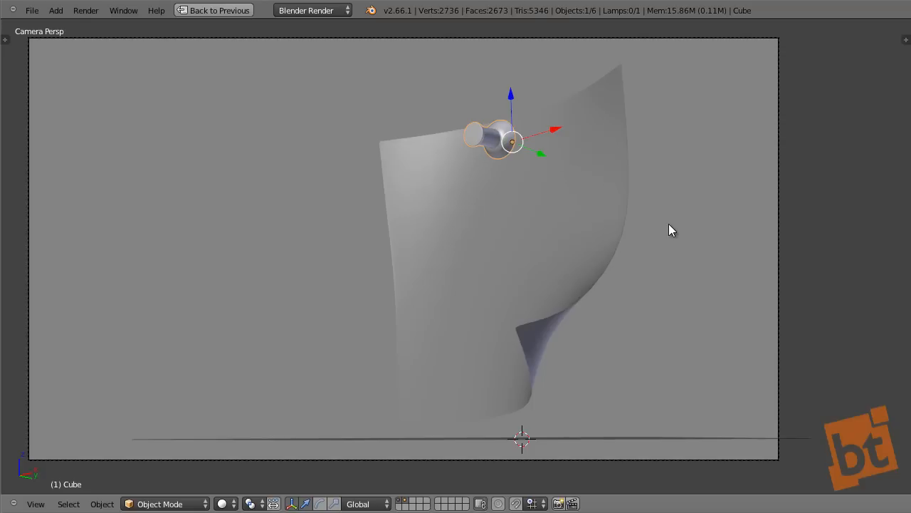
key("r")
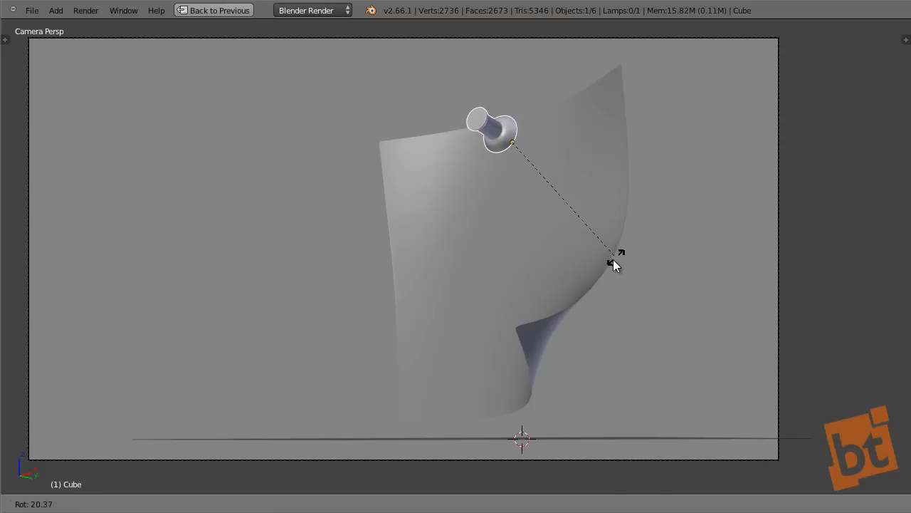
left_click(609, 259)
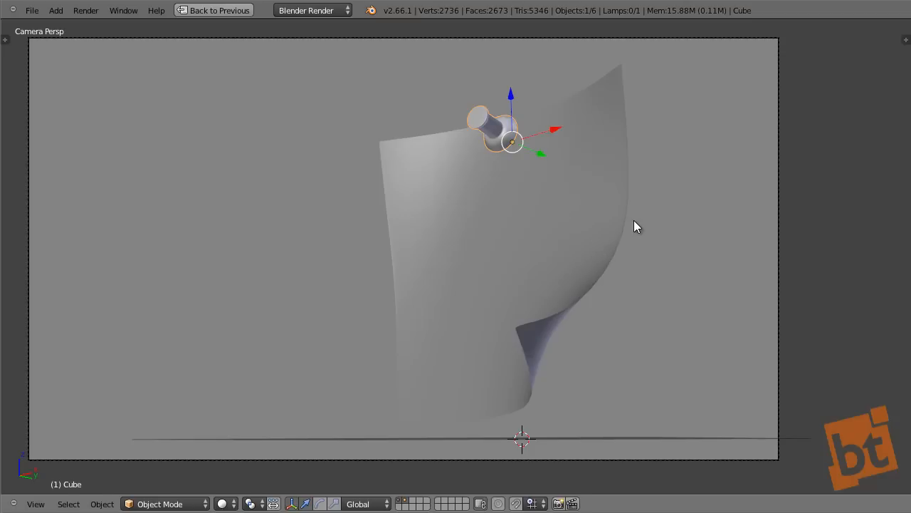
key("r")
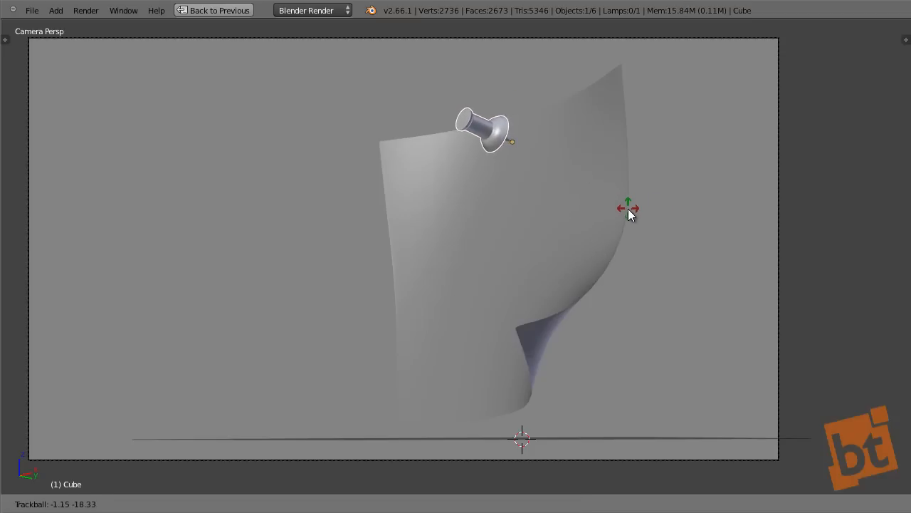
left_click(628, 208)
- Examine the push pin's needle up close where it meets the sheet
scroll(507, 174, "up", 4)
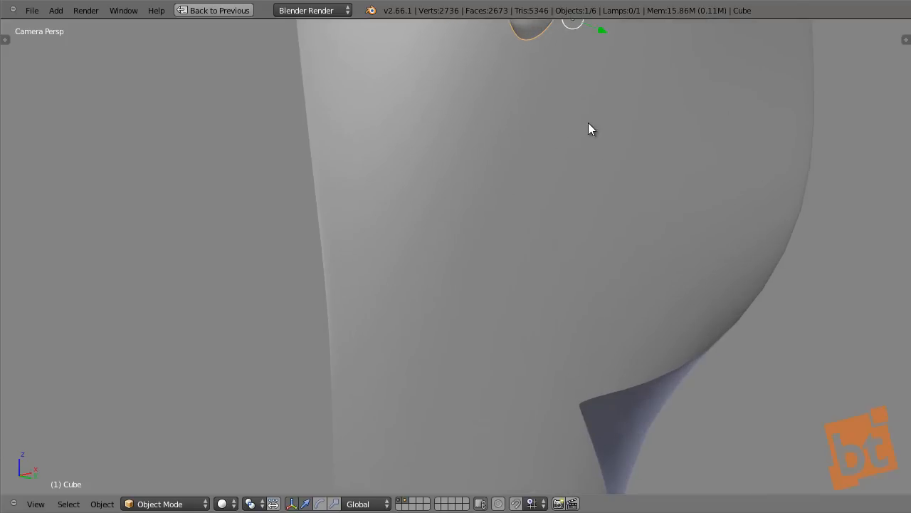
middle_click_drag(560, 190, 450, 391, "shift")
key("a")
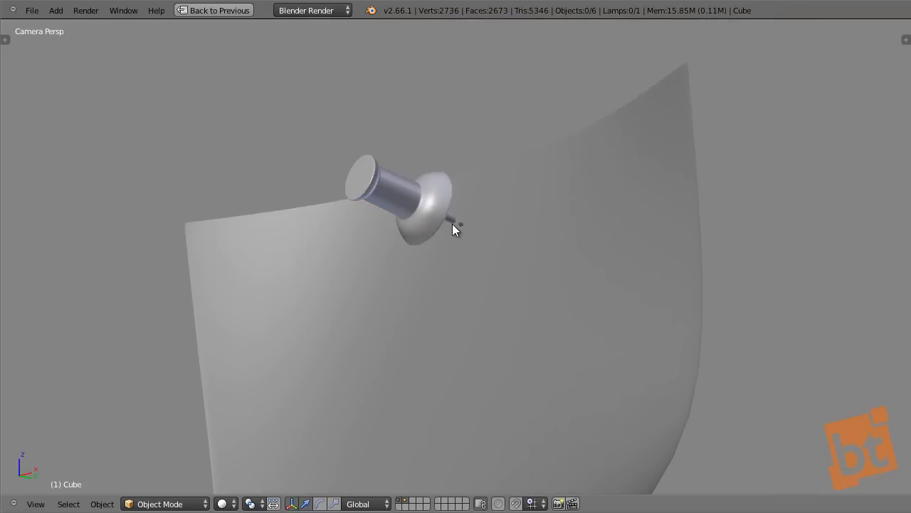
right_click(453, 219)
scroll(466, 231, "up", 2)
key("a")
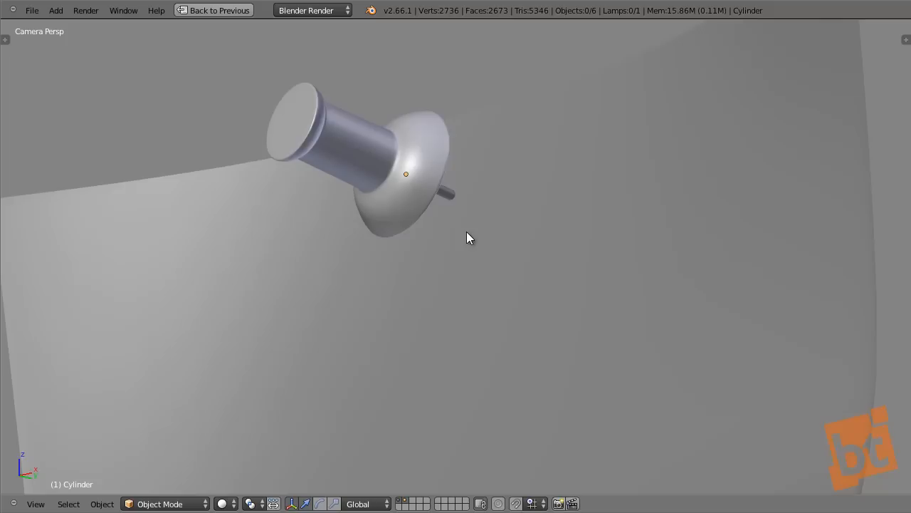
- Examine from the side how the push pin and its needle meet the sheet and the wall
scroll(466, 231, "down", 2)
right_click(452, 220)
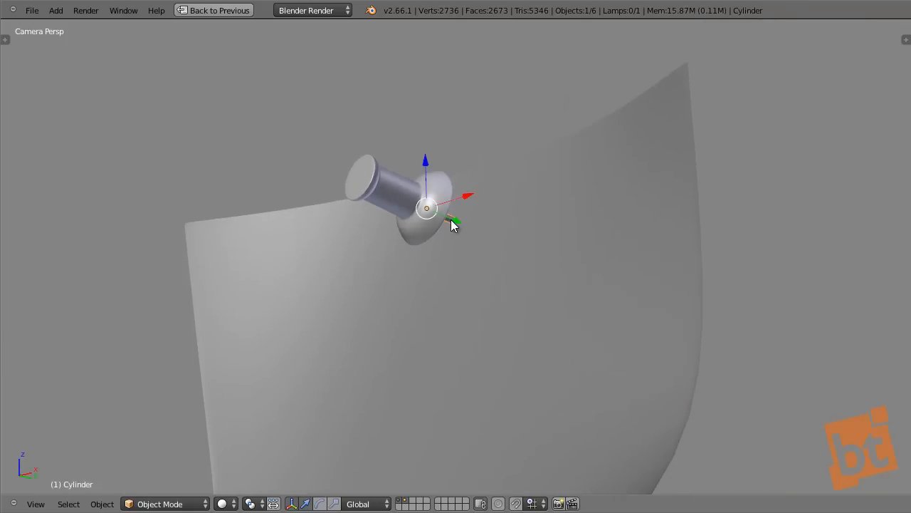
middle_click_drag(534, 255, 498, 190)
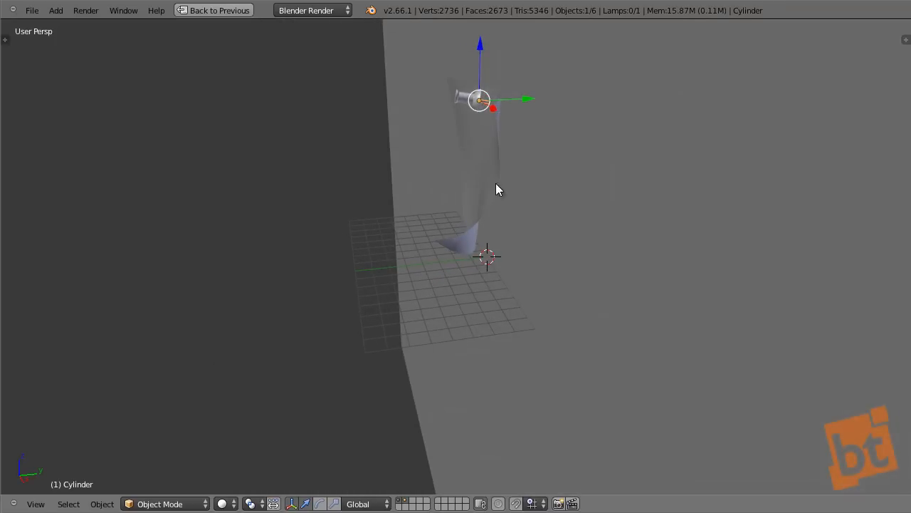
key("KP_Decimal")
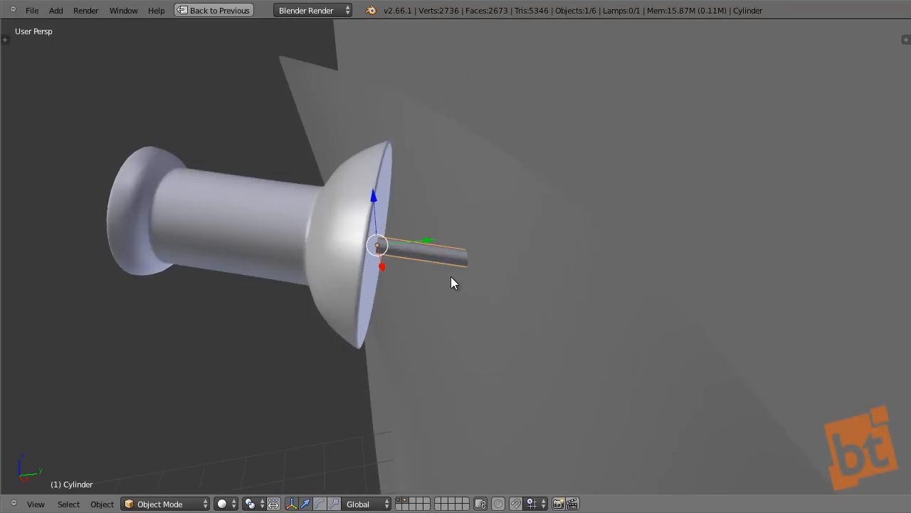
scroll(463, 306, "down", 2)
right_click(346, 284)
middle_click_drag(346, 285, 509, 326)
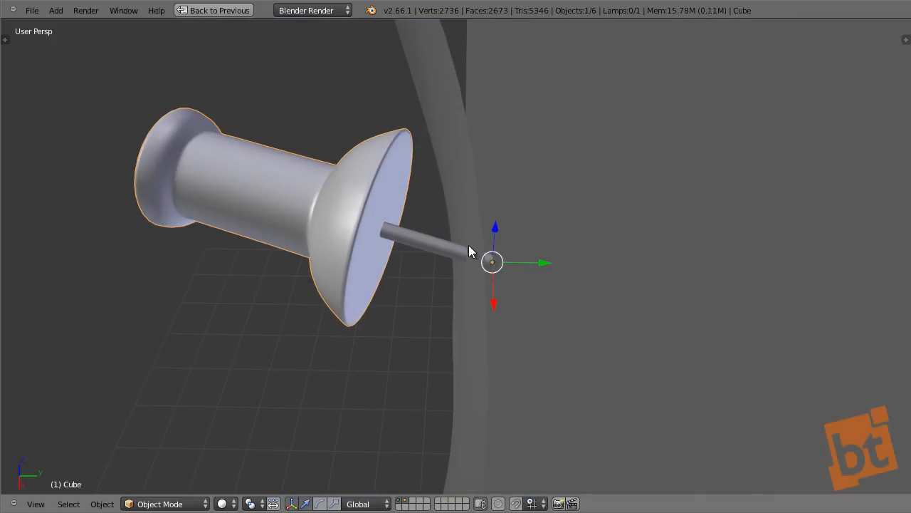
middle_click_drag(522, 281, 521, 279)
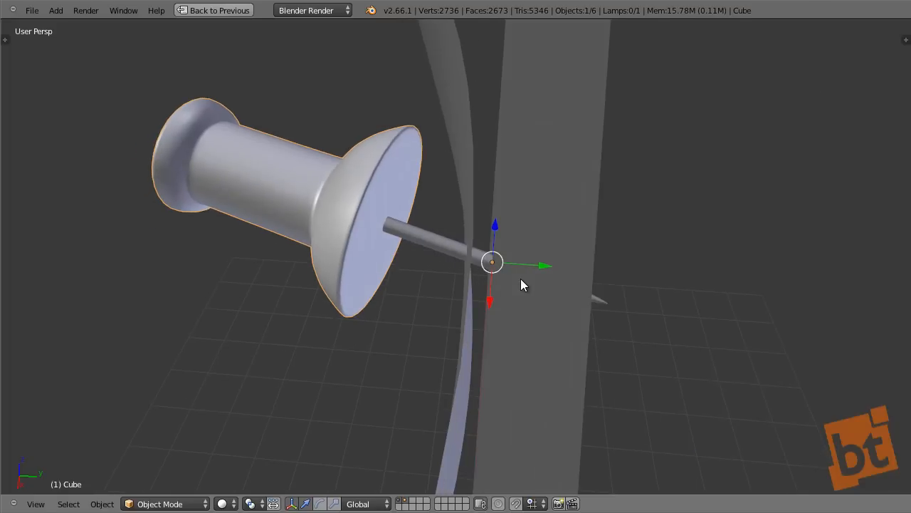
- Move the sheet slightly along the global Y axis toward the wall
right_click(469, 316)
key("KP_Decimal")
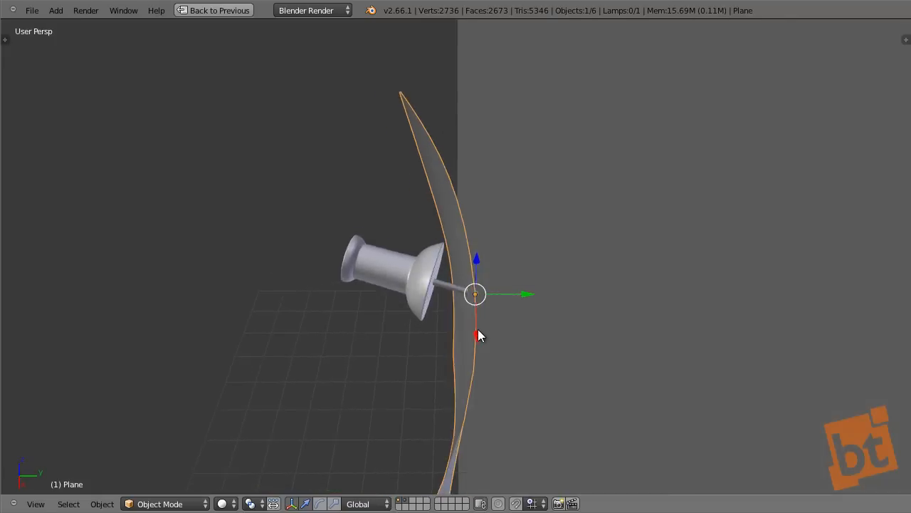
middle_click_drag(478, 329, 472, 322)
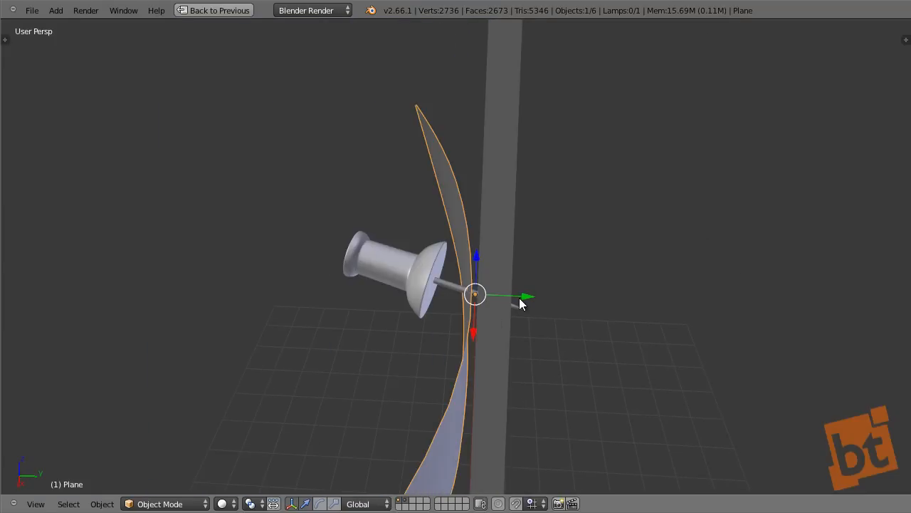
left_click_drag(520, 298, 527, 297)
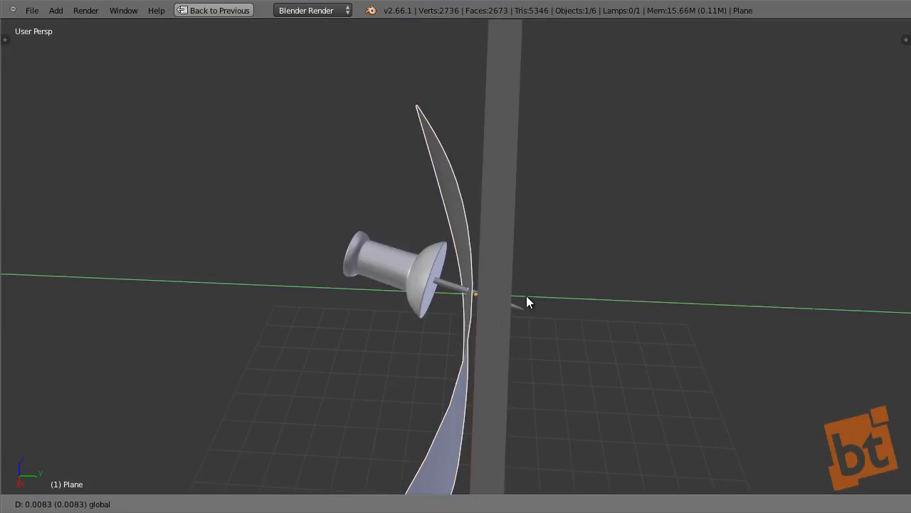
left_click(574, 300)
middle_click_drag(530, 311, 546, 266)
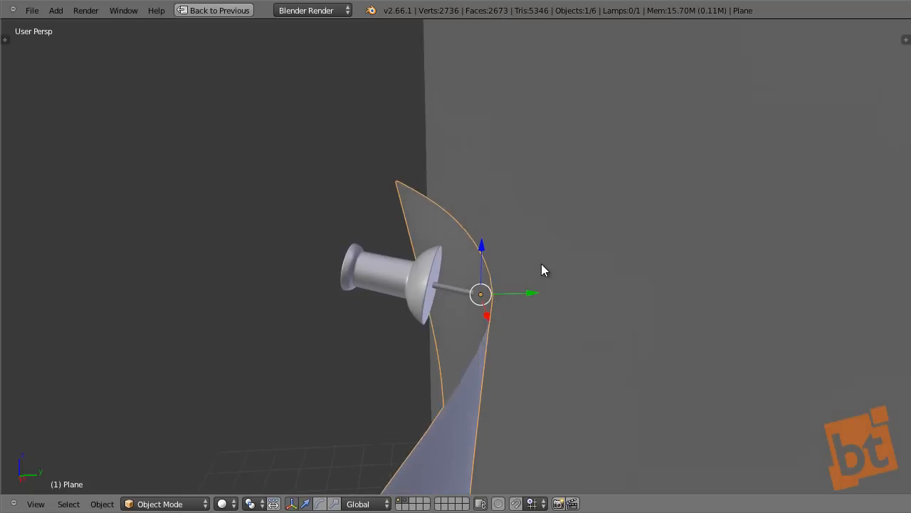
right_click(403, 287)
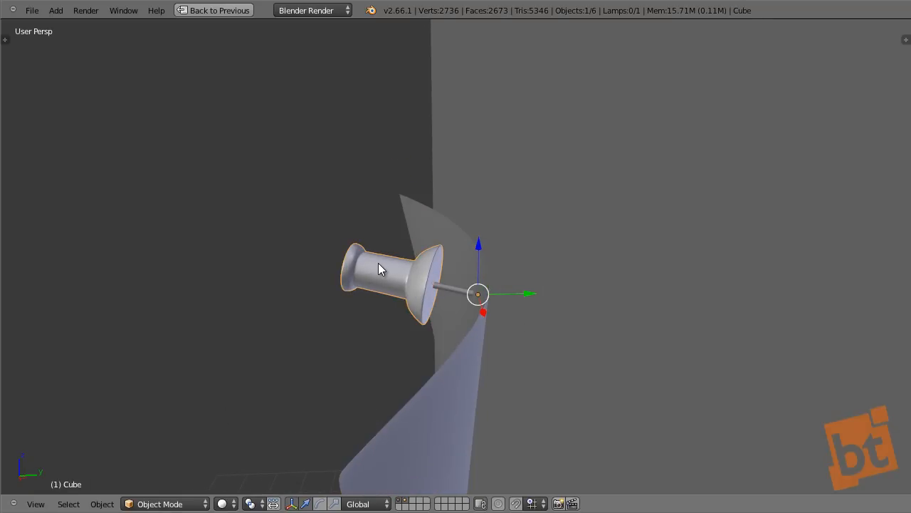
middle_click_drag(392, 283, 401, 325)
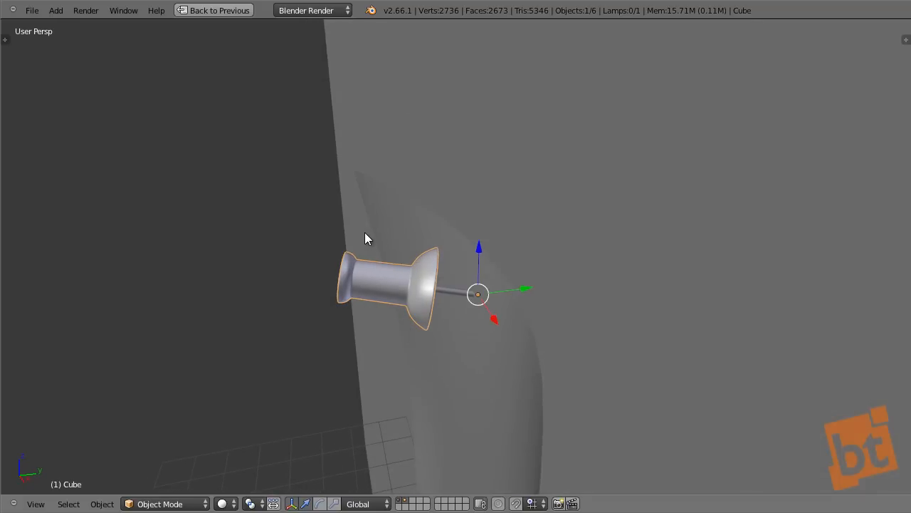
key("r")
key("r")
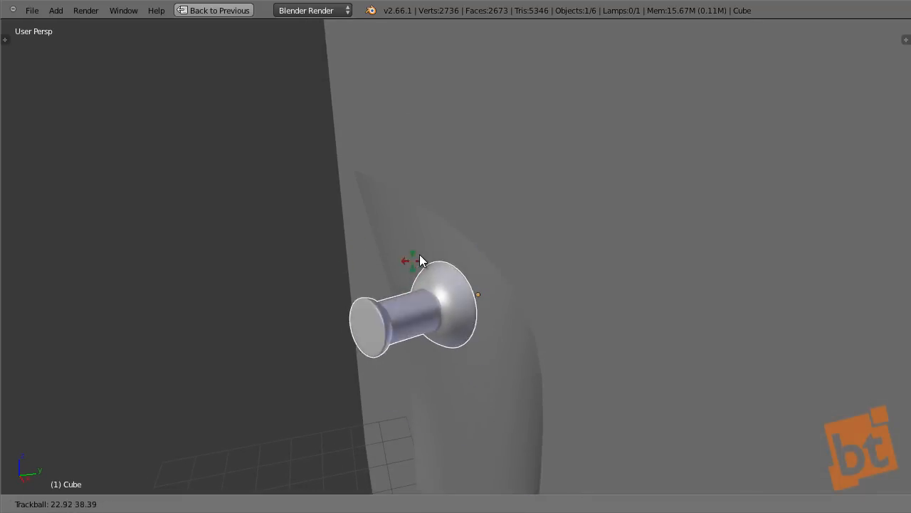
left_click(459, 304)
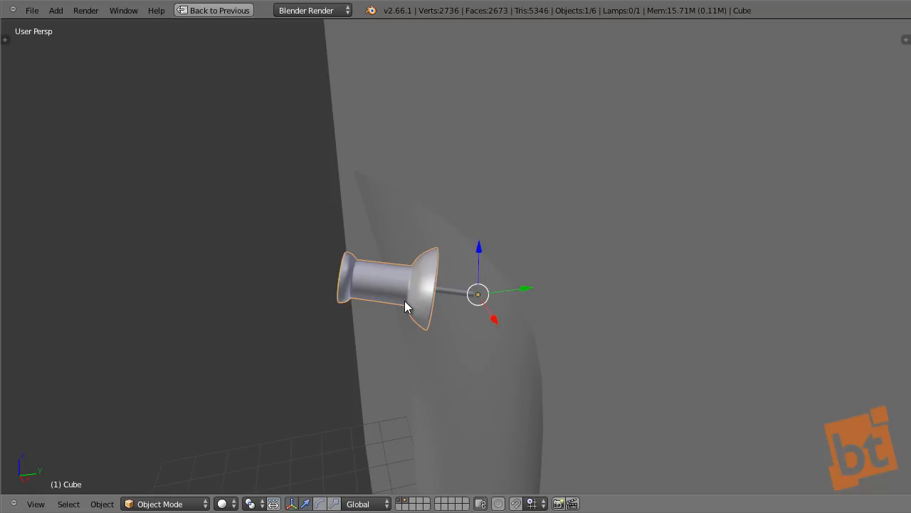
right_click(449, 291)
key("r")
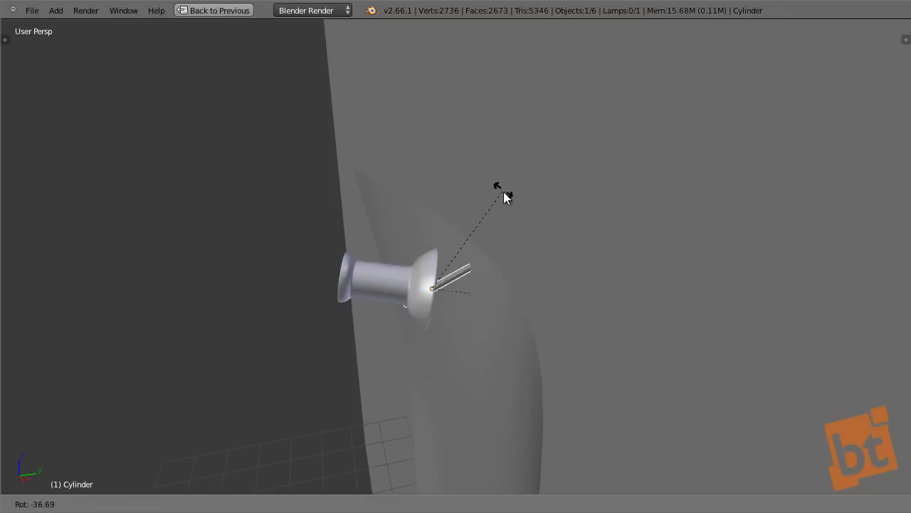
right_click(496, 277)
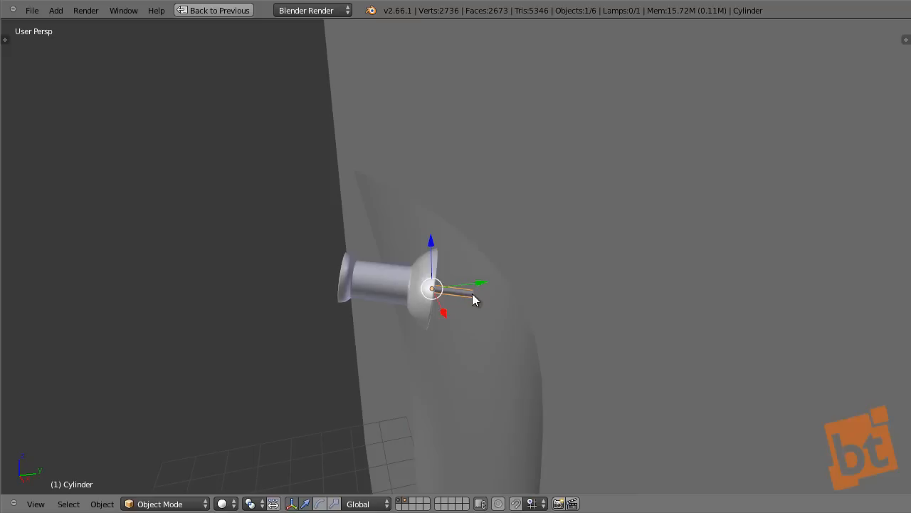
right_click(380, 283)
key("r")
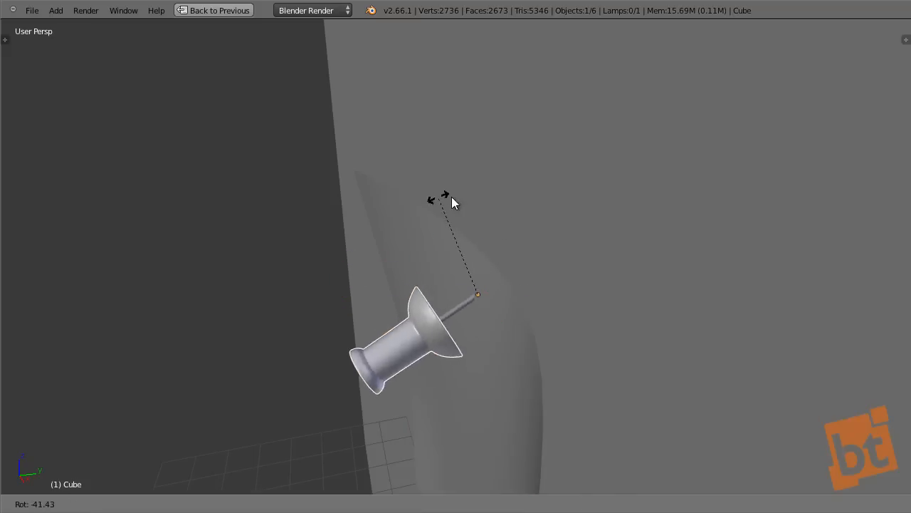
right_click(498, 244)
- Switch the transform orientation to Local and pull the push pin slightly outward along its own Z axis
middle_click_drag(491, 295, 485, 281, "shift")
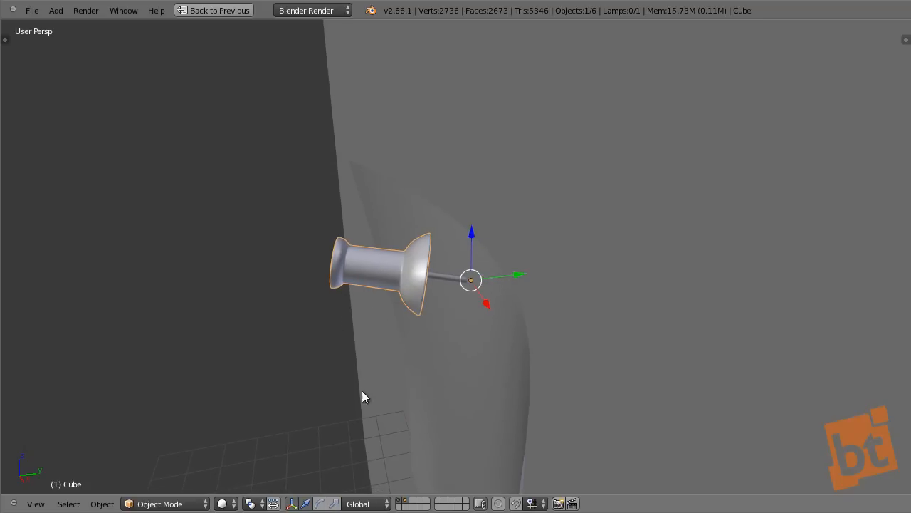
left_click(364, 503)
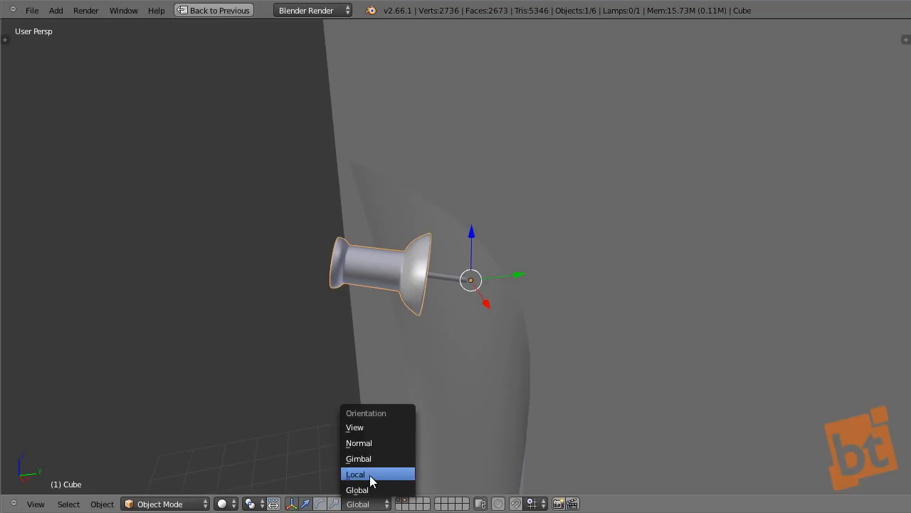
left_click(369, 475)
left_click_drag(424, 277, 450, 305)
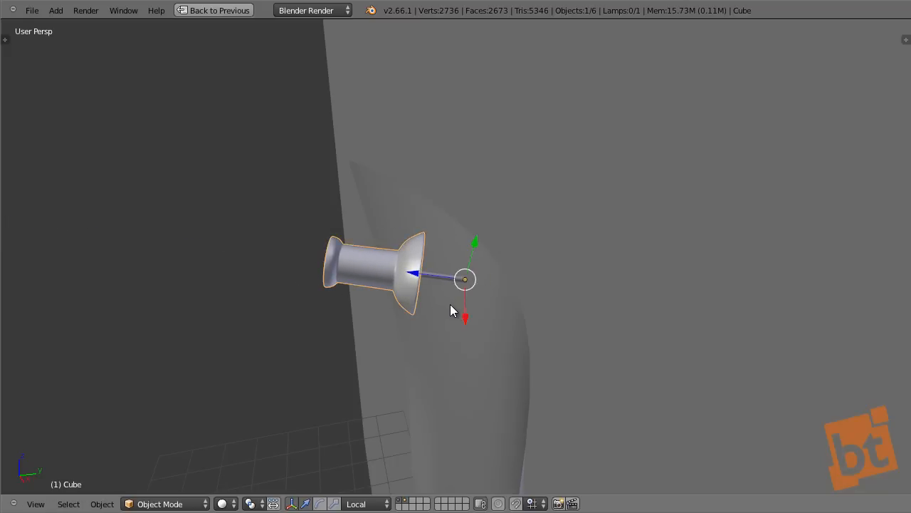
- Return to the scene camera's view with nothing selected and save over 03.blend in the 12_post_it folder
key("KP_0")
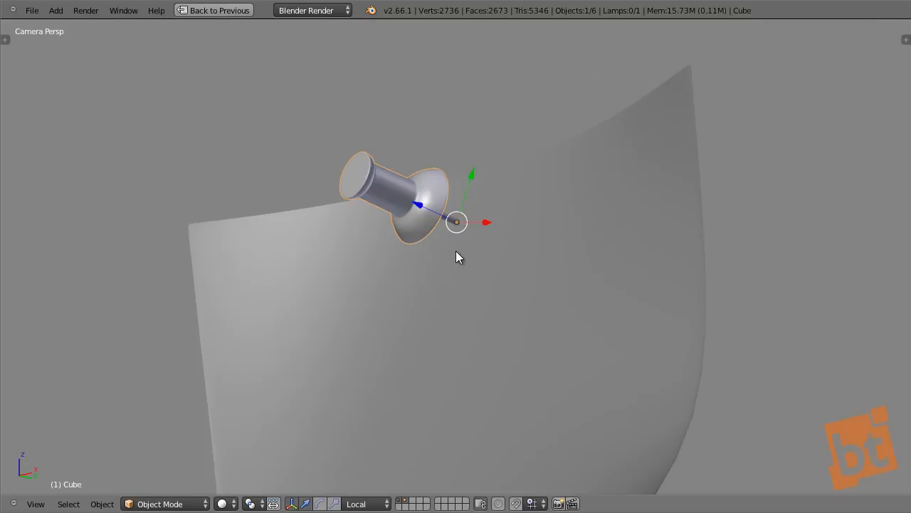
scroll(456, 257, "down", 3)
key("a")
scroll(473, 276, "up", 2)
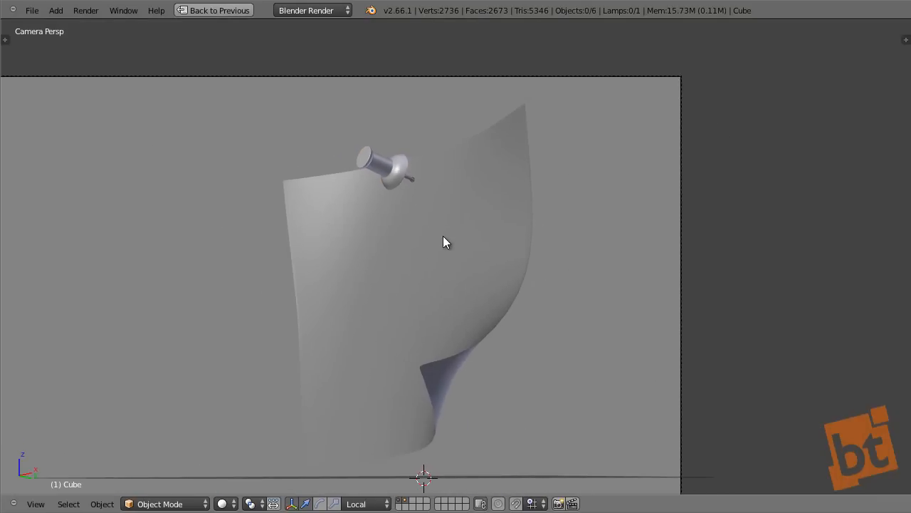
scroll(443, 242, "down", 2)
middle_click_drag(457, 253, 497, 264, "shift")
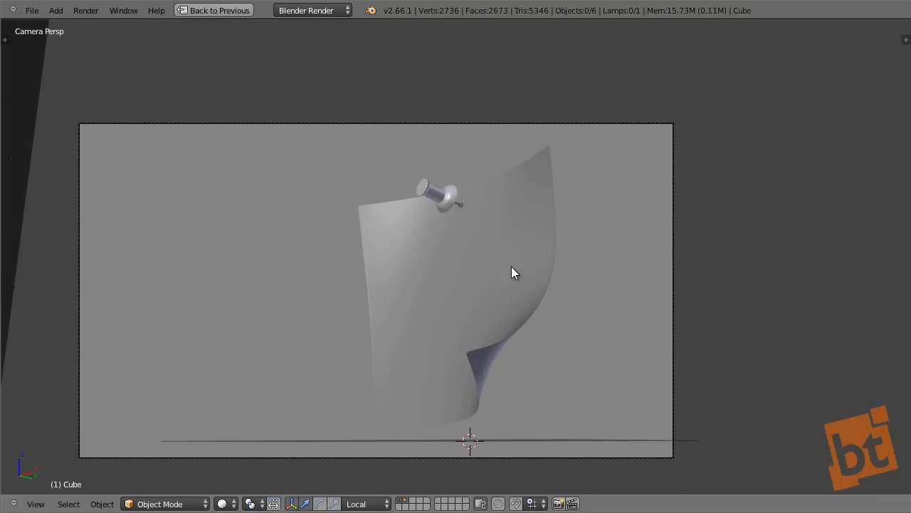
key("ctrl+s")
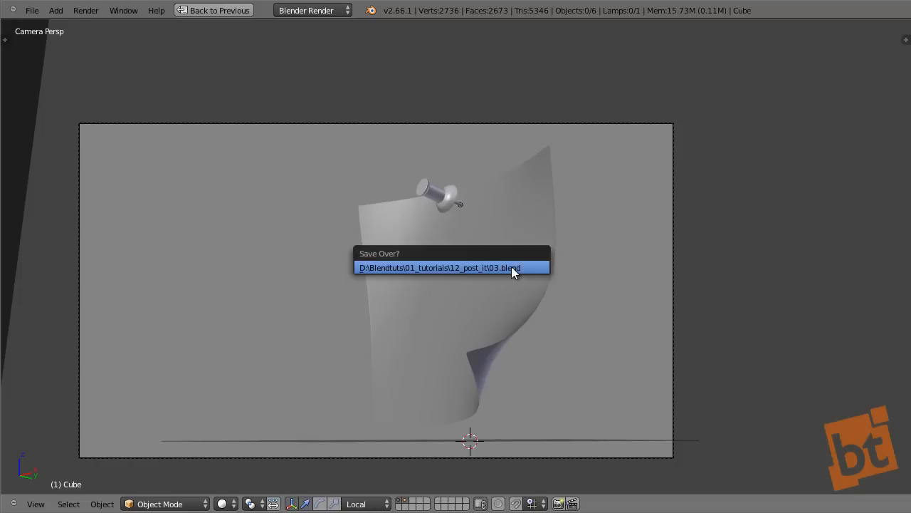
left_click(512, 266)
- Select the sheet, restore the multi-editor layout and change the lower 3D view to the UV/Image Editor
middle_click_drag(451, 278, 518, 255, "shift")
scroll(490, 270, "up", 2)
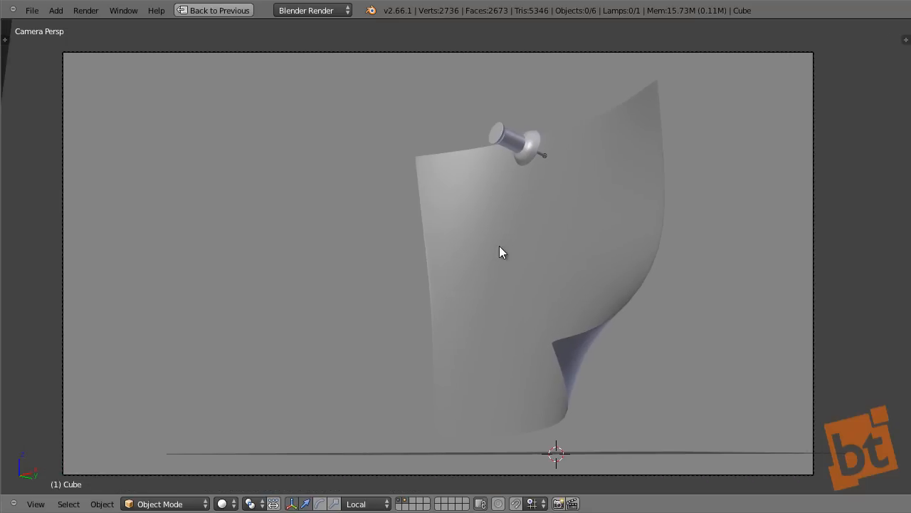
right_click(499, 247)
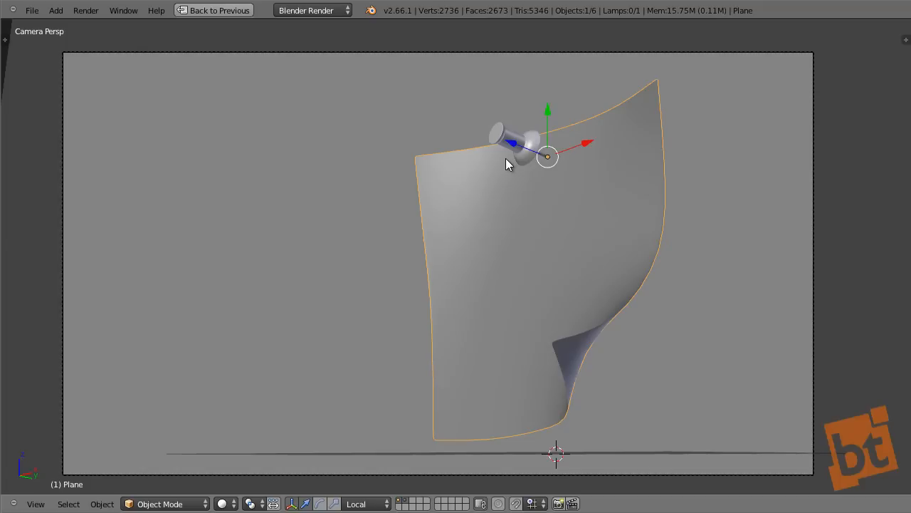
key("ctrl+Up")
scroll(372, 165, "down", 4)
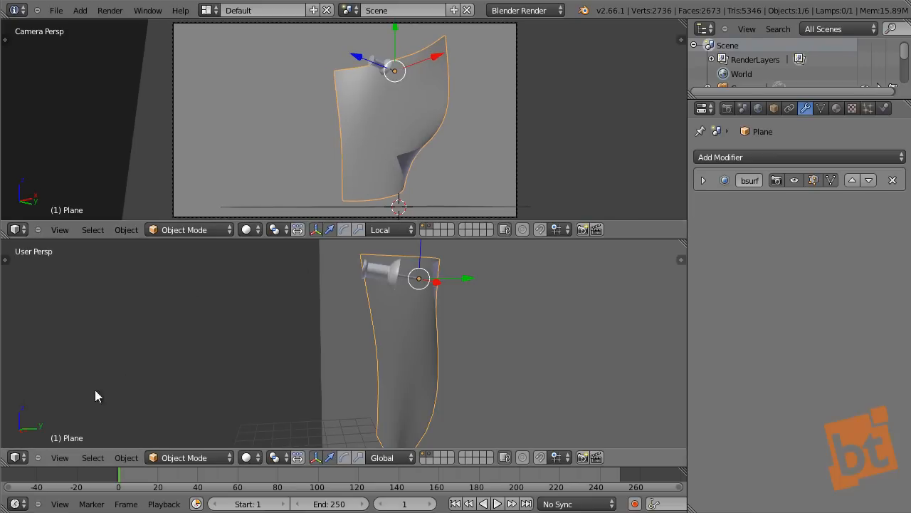
left_click(18, 458)
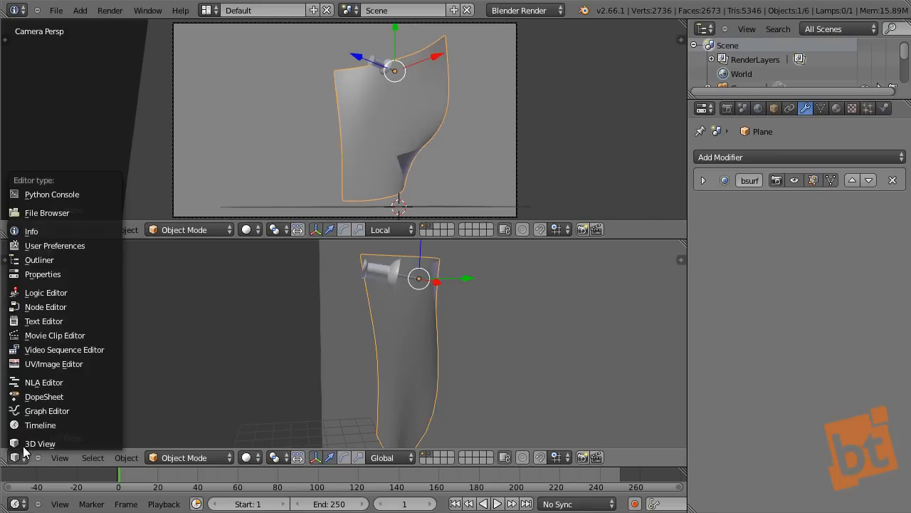
left_click(54, 363)
- Load post_it_texture.jpg into the UV/Image Editor
scroll(308, 334, "up", 1)
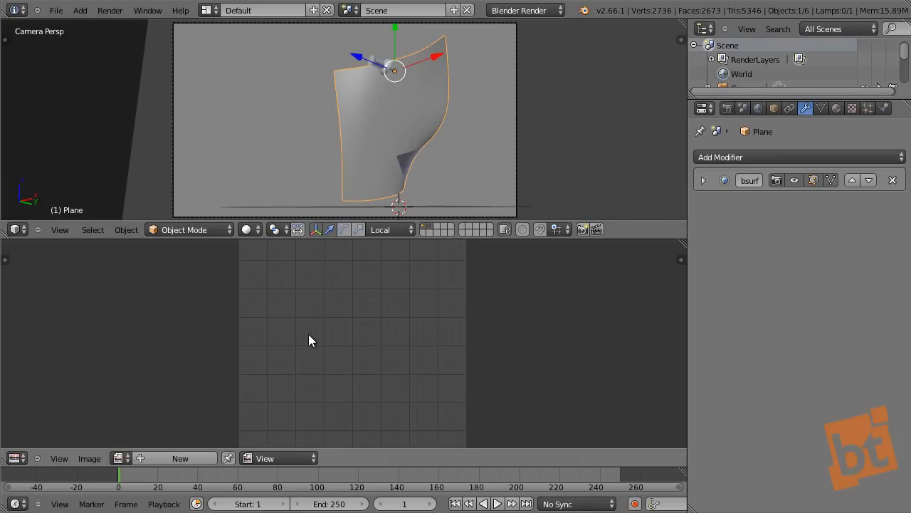
middle_click_drag(308, 334, 221, 327)
scroll(221, 327, "down", 1)
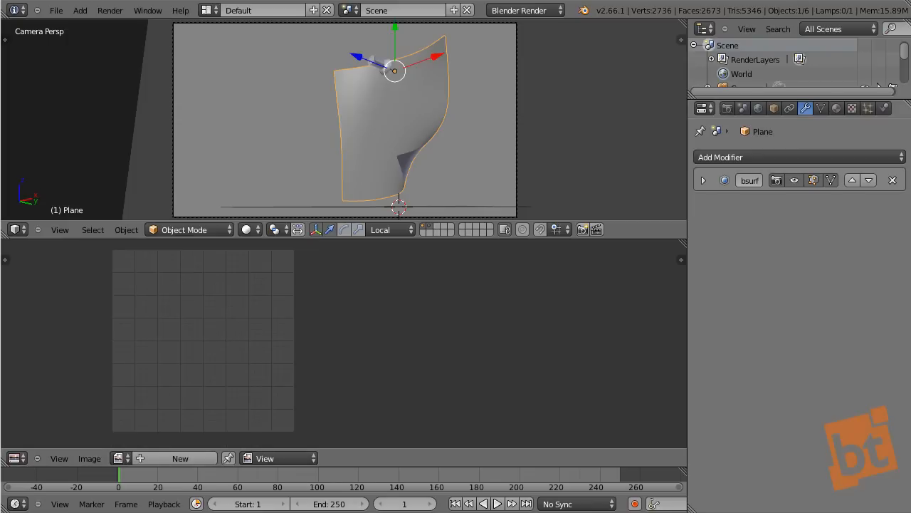
left_click_drag(224, 352, 210, 347)
key("Home")
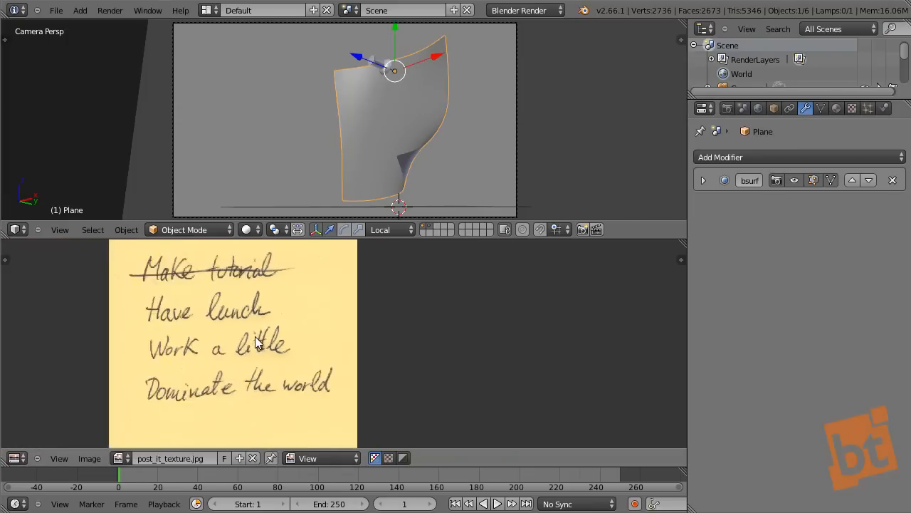
- Examine the handwriting on the note texture in the maximized image editor
key("ctrl+Up")
key("Home")
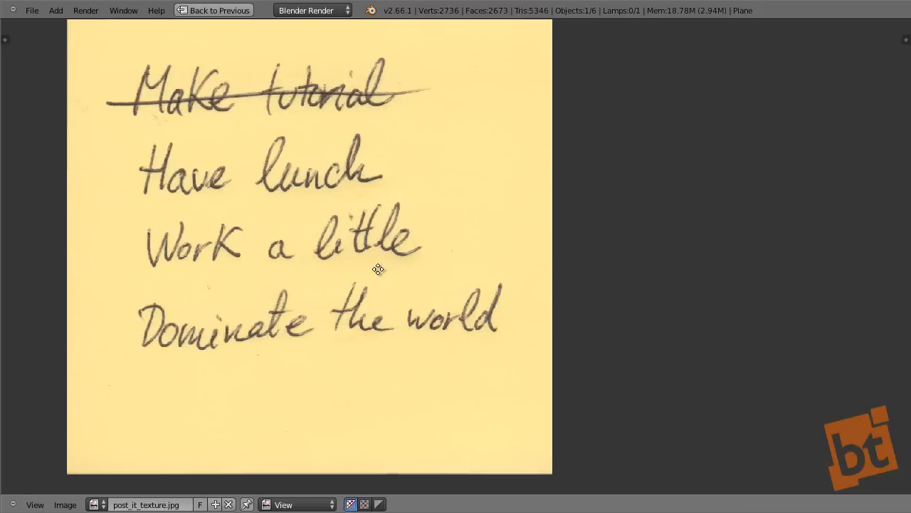
scroll(393, 279, "down", 1)
scroll(329, 160, "up", 3)
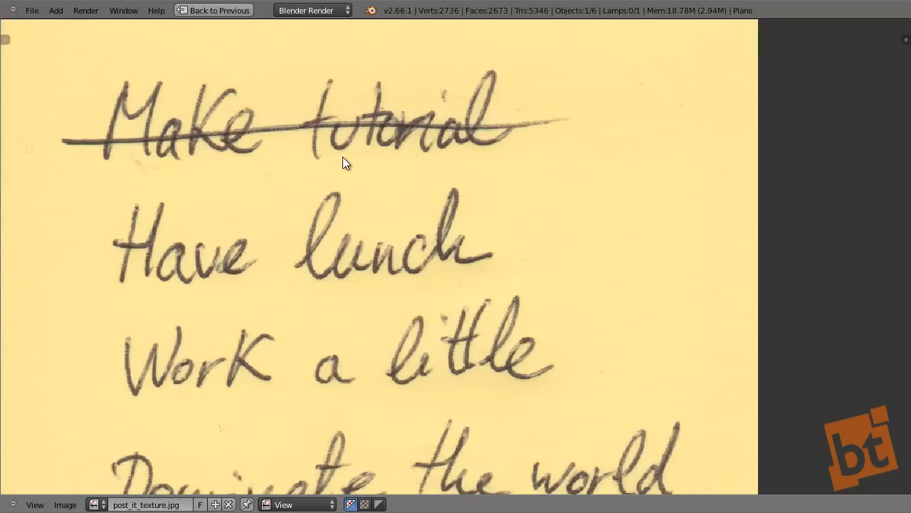
scroll(341, 171, "down", 2)
scroll(349, 195, "up", 1)
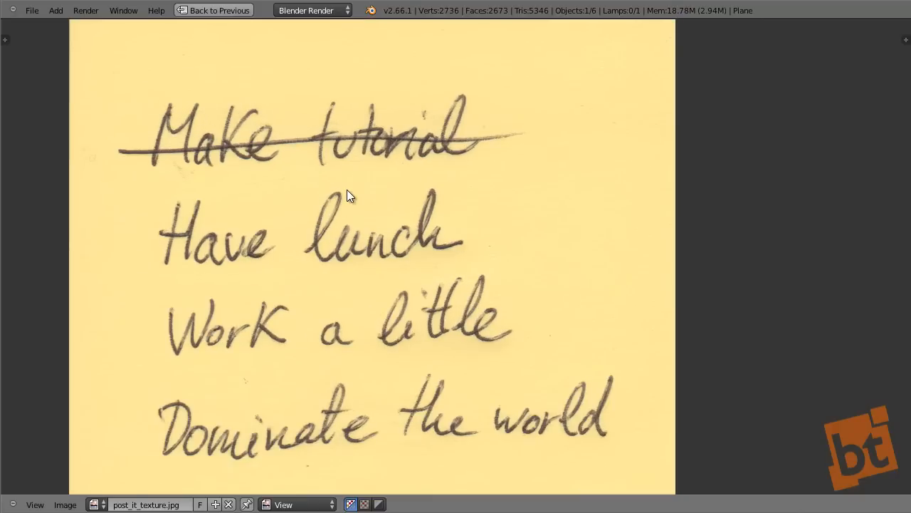
scroll(347, 189, "down", 4)
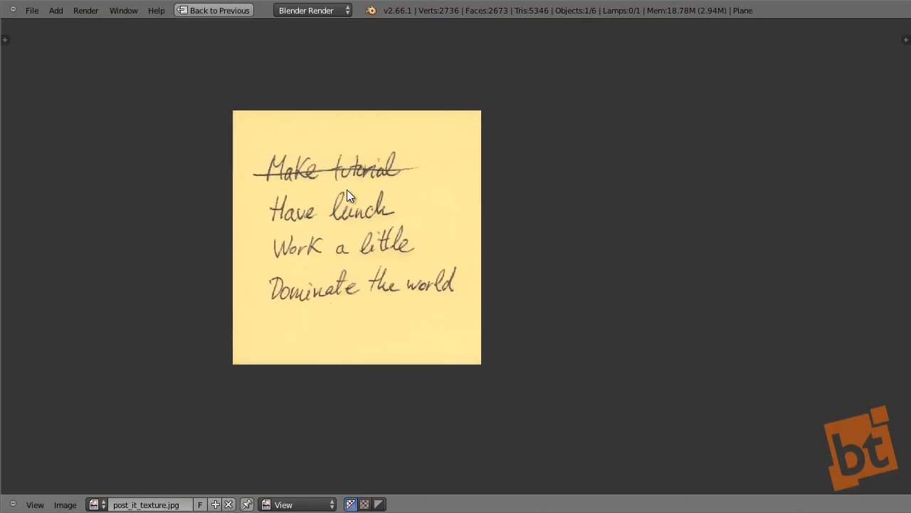
scroll(348, 191, "up", 1)
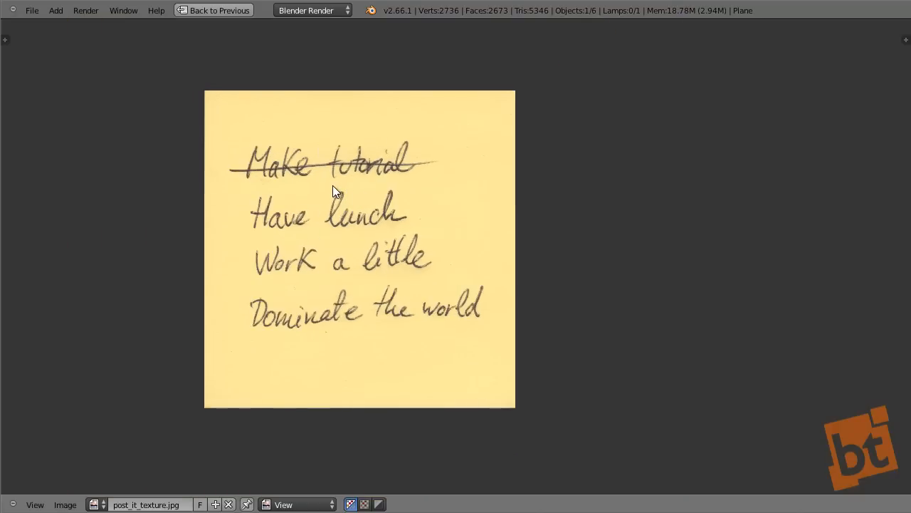
- Restore the multi-editor layout, reframe the note image and switch the render engine to Cycles Render
key("ctrl+Up")
scroll(278, 301, "down", 3)
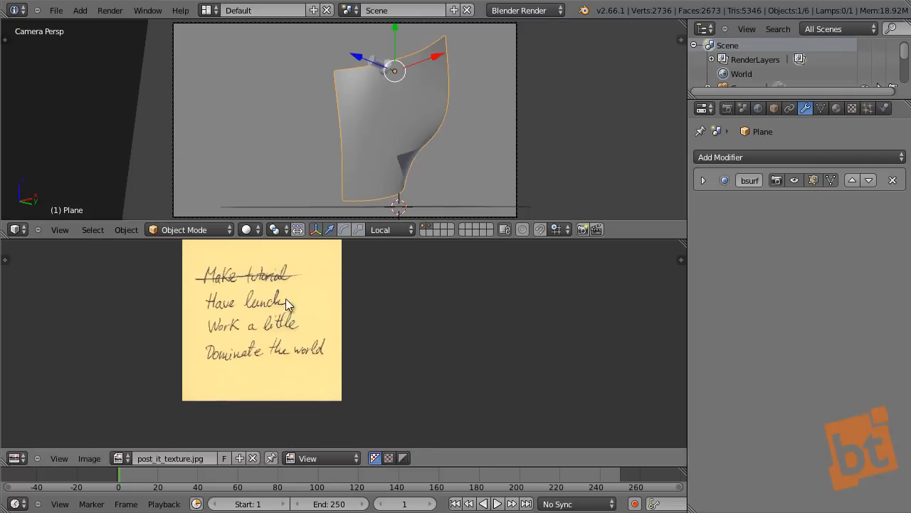
middle_click_drag(285, 299, 231, 327)
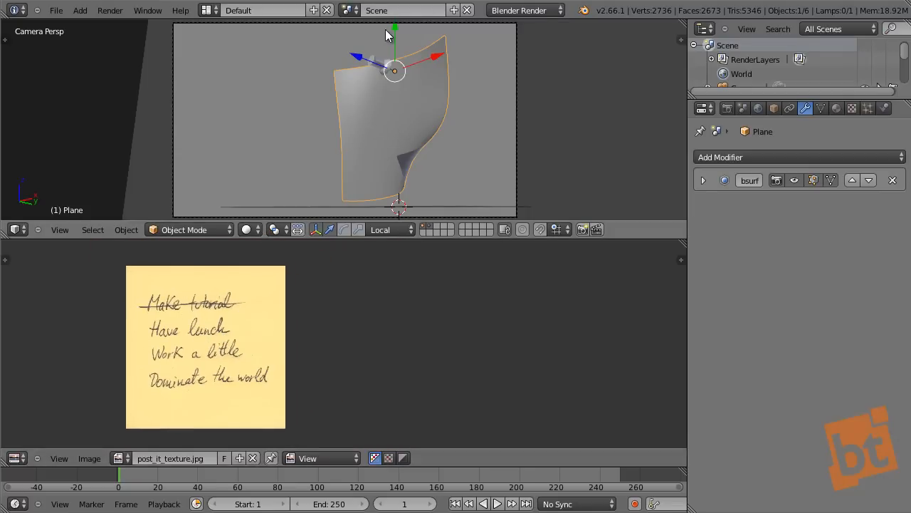
left_click(531, 16)
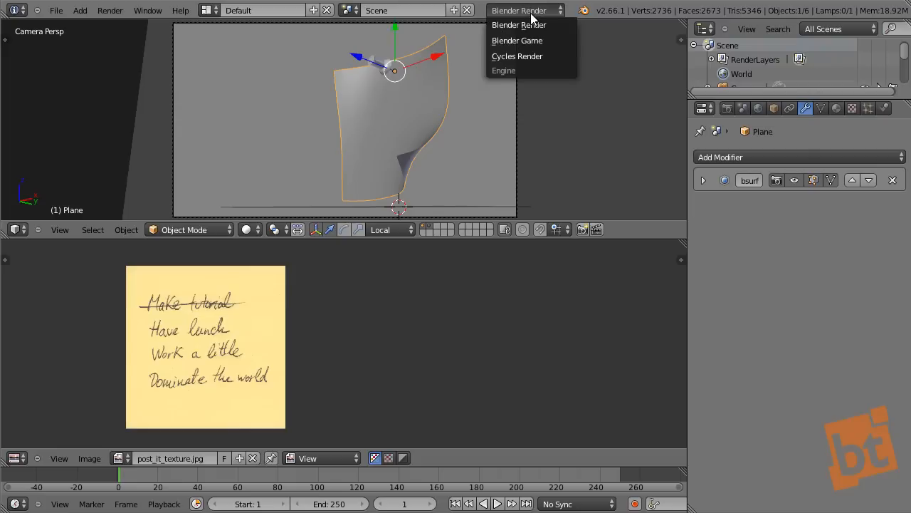
left_click(523, 54)
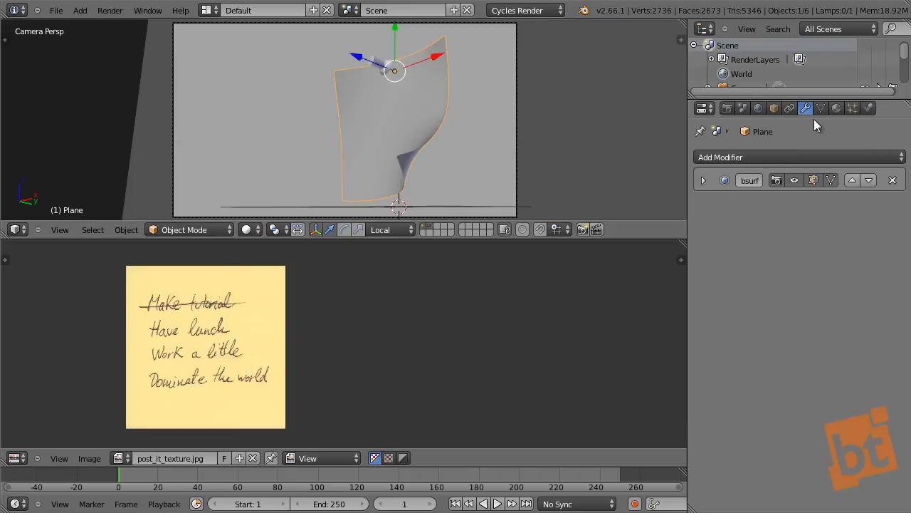
- Create a new material on the curled sheet and name it postit
left_click(837, 109)
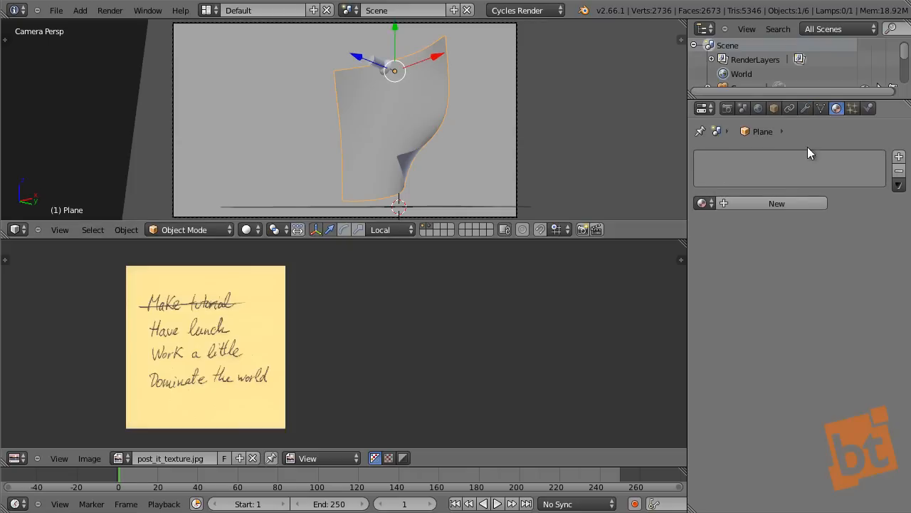
left_click(765, 203)
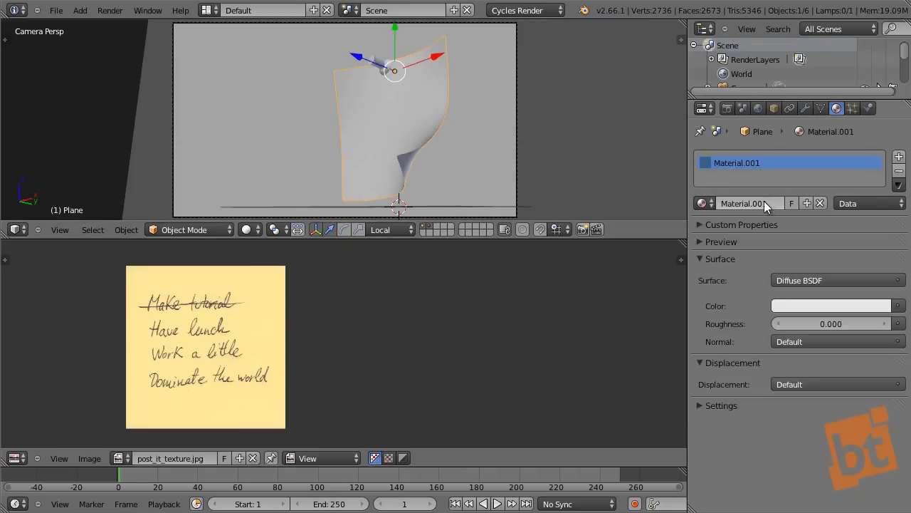
left_click(762, 203)
type("postit")
key("Return")
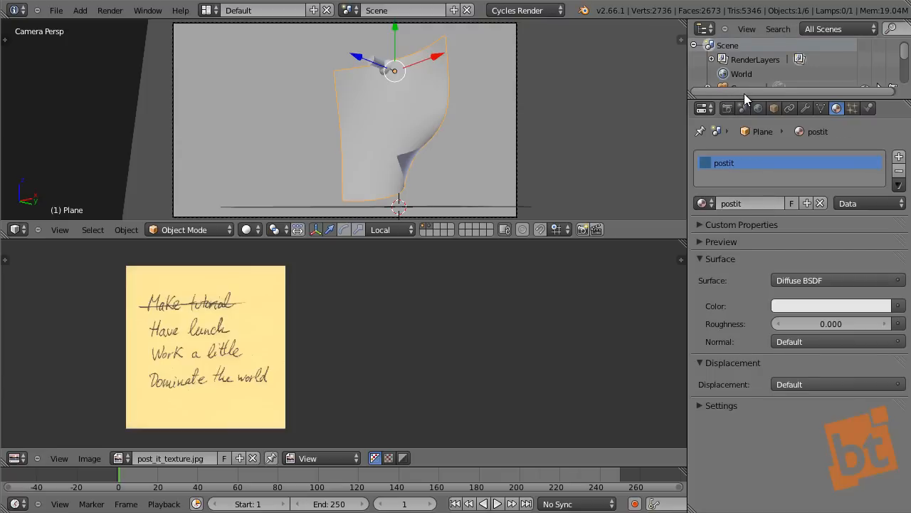
- Enlarge the outliner and rename the Plane.001 object as Wall
left_click_drag(753, 96, 753, 224)
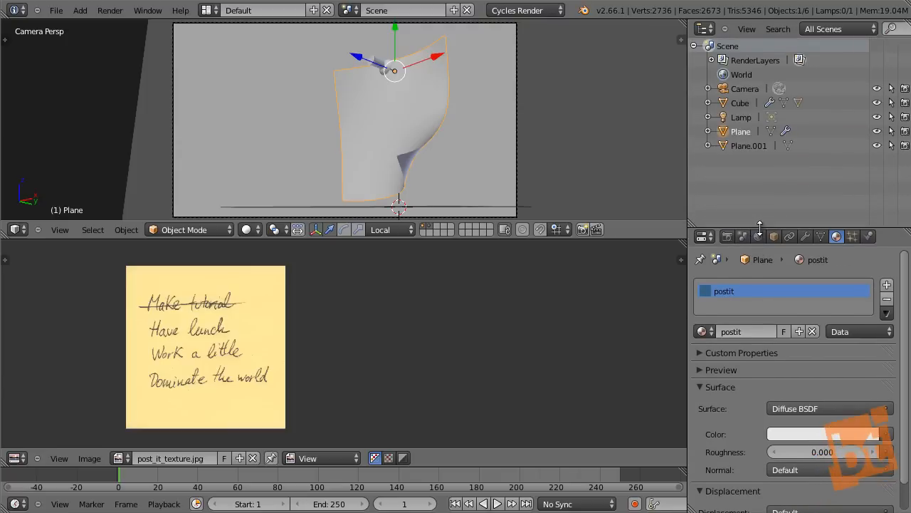
left_click(742, 146)
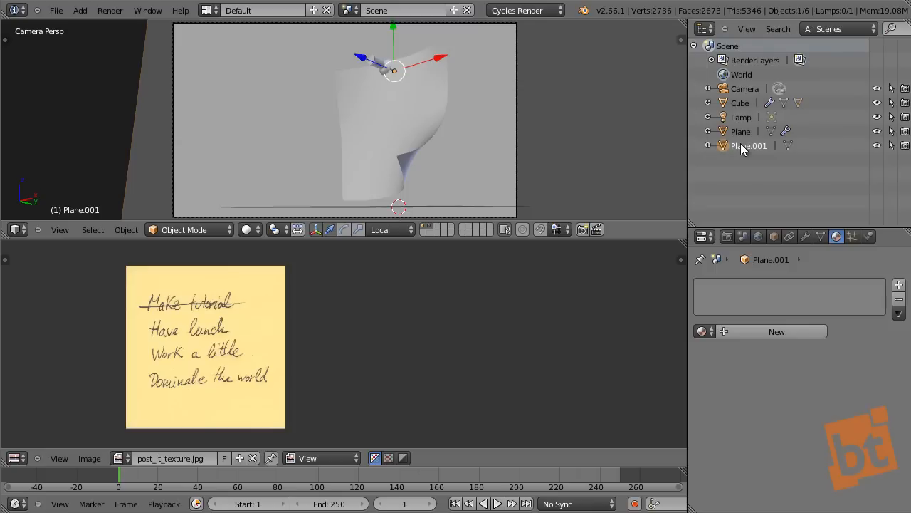
double_click(743, 146)
type("Wall")
key("Return")
- Rename the sheet object as Postit in the outliner
left_click(747, 132)
double_click(746, 132)
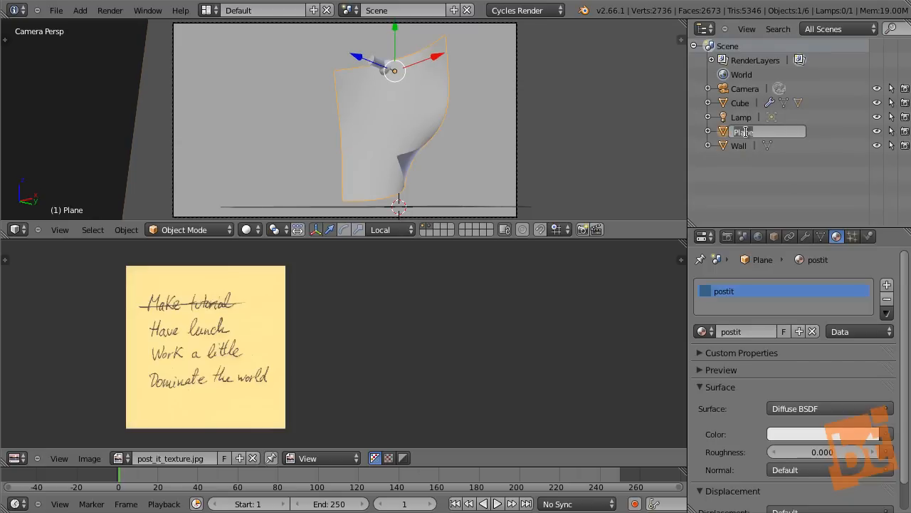
type("Postit")
key("Return")
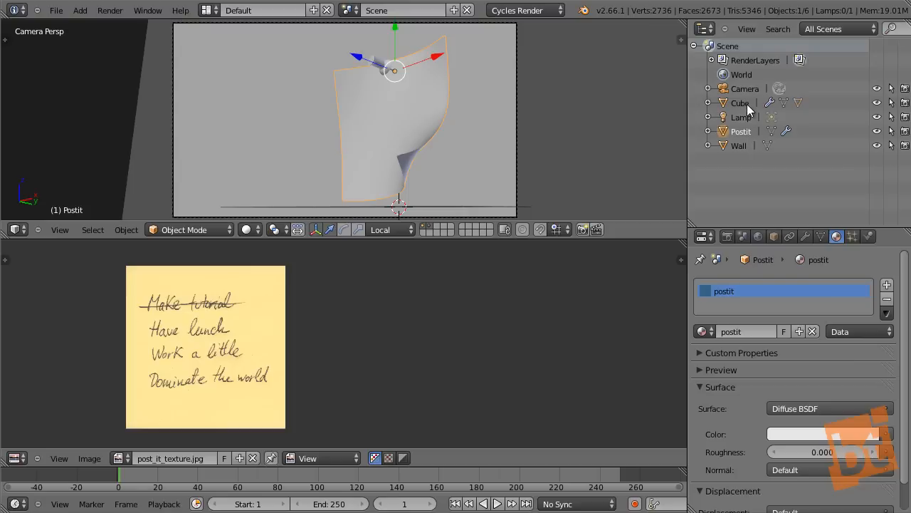
- Rename the push pin's Cube object as tack_body
left_click(747, 104)
double_click(744, 104)
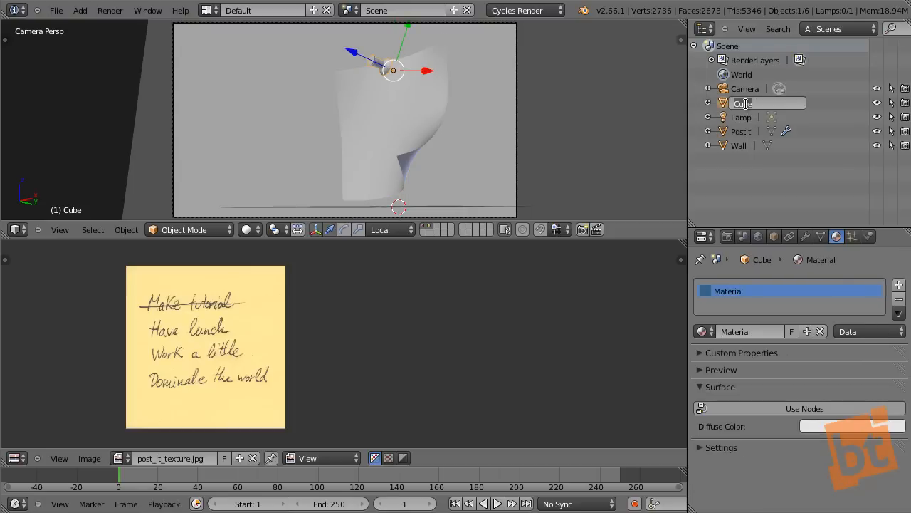
type("tack_body")
key("Return")
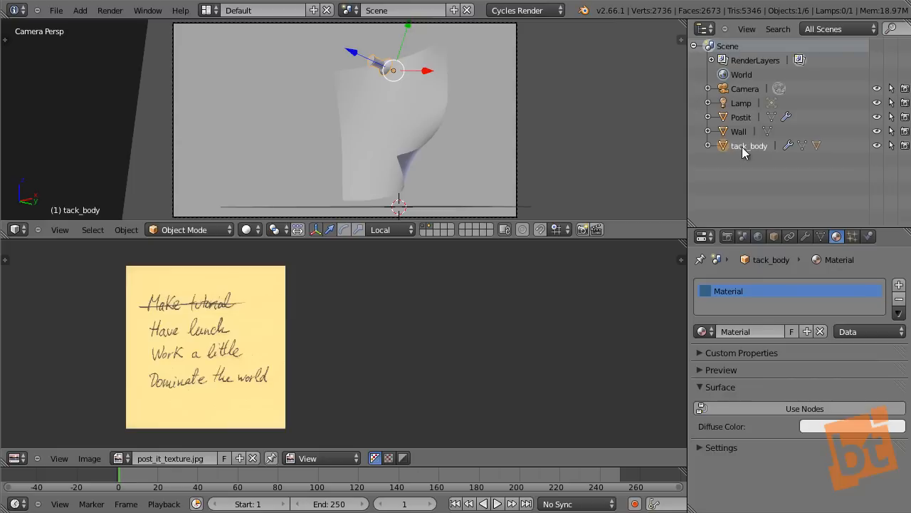
- Expand tack_body in the outliner and rename its child Cylinder object as tack_tip
left_click(707, 145)
left_click(756, 189)
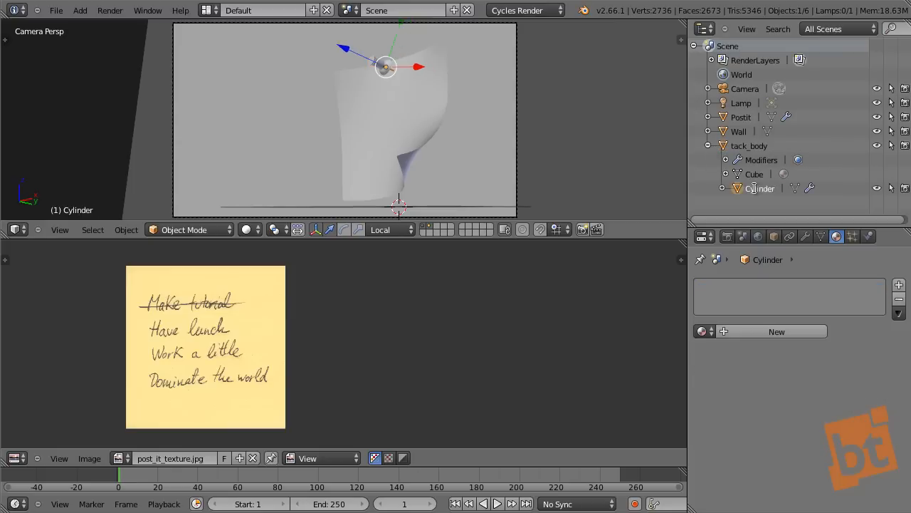
double_click(754, 188)
type("tack")
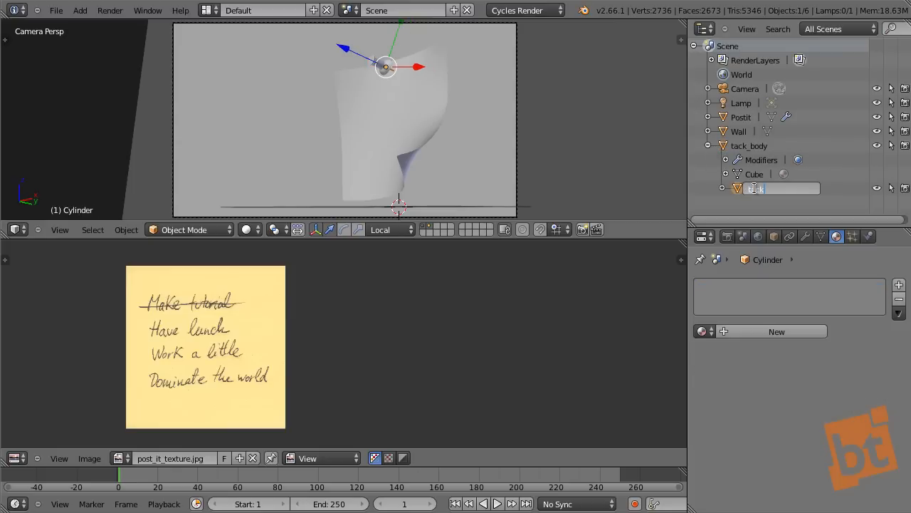
type("_tip")
key("Return")
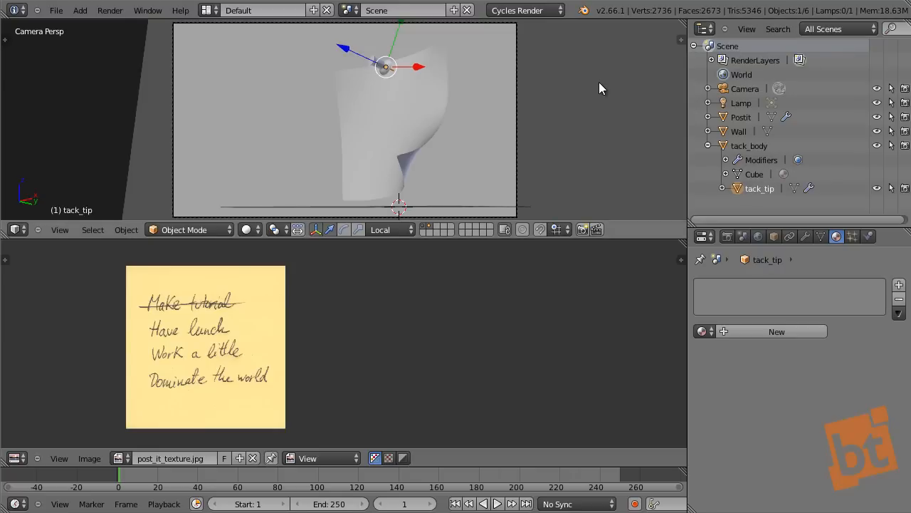
- Select the sheet and feed its postit material's colour from an Image Texture using post_it_texture.jpg
right_click(425, 114)
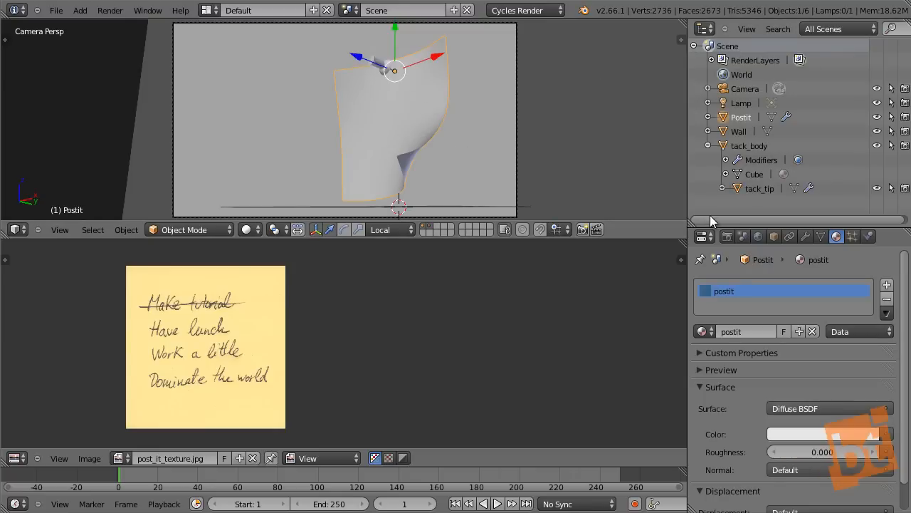
left_click_drag(718, 225, 716, 92)
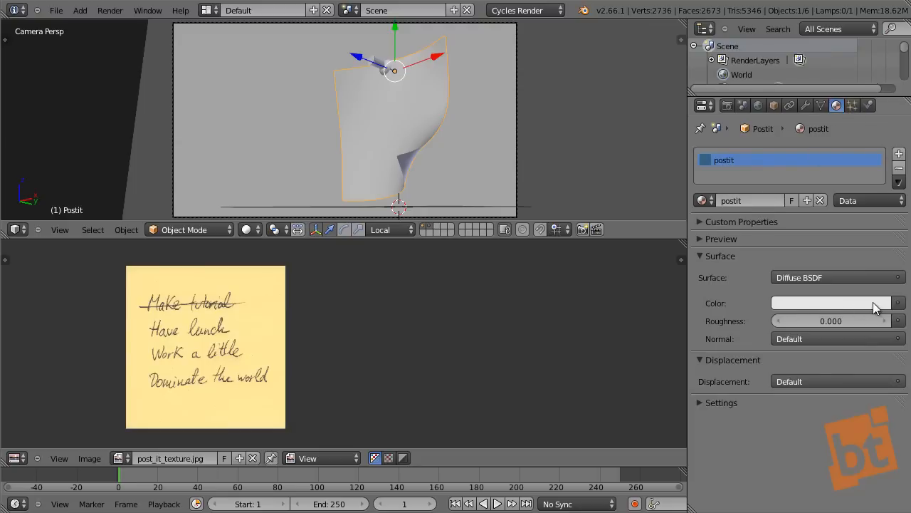
left_click(898, 308)
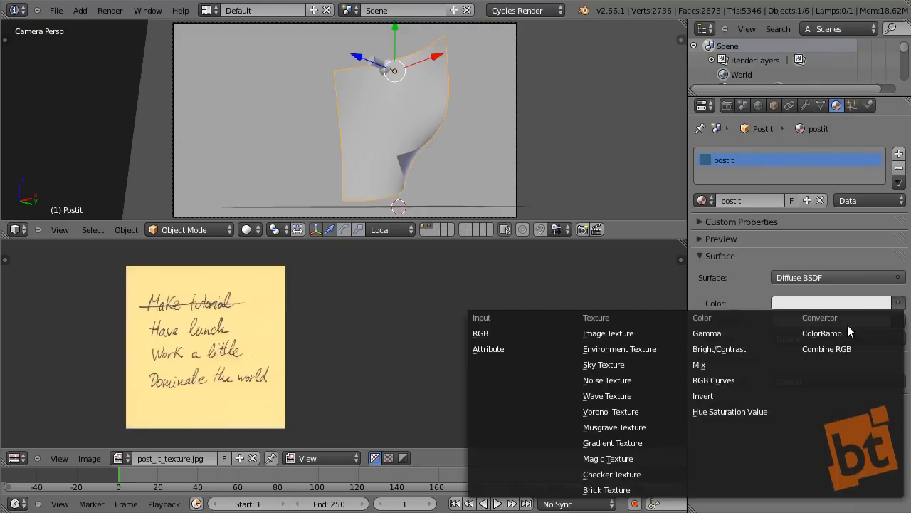
left_click(650, 334)
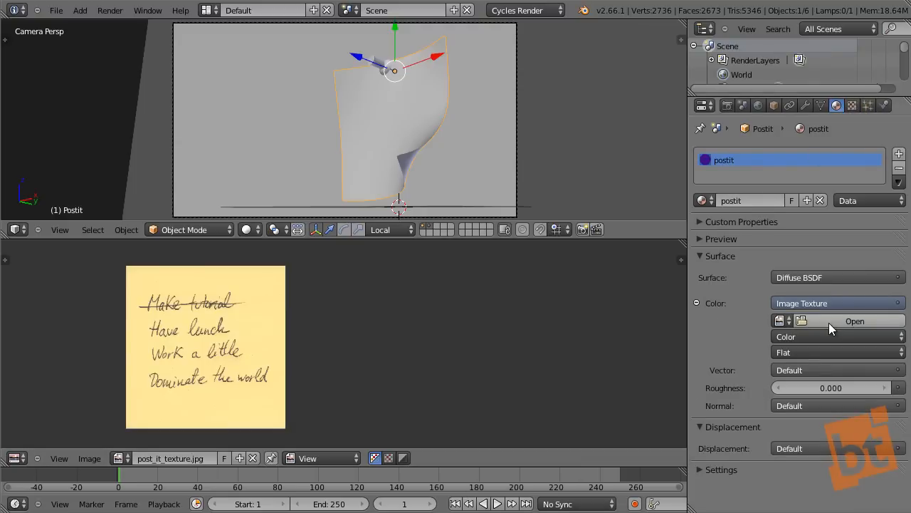
left_click(782, 320)
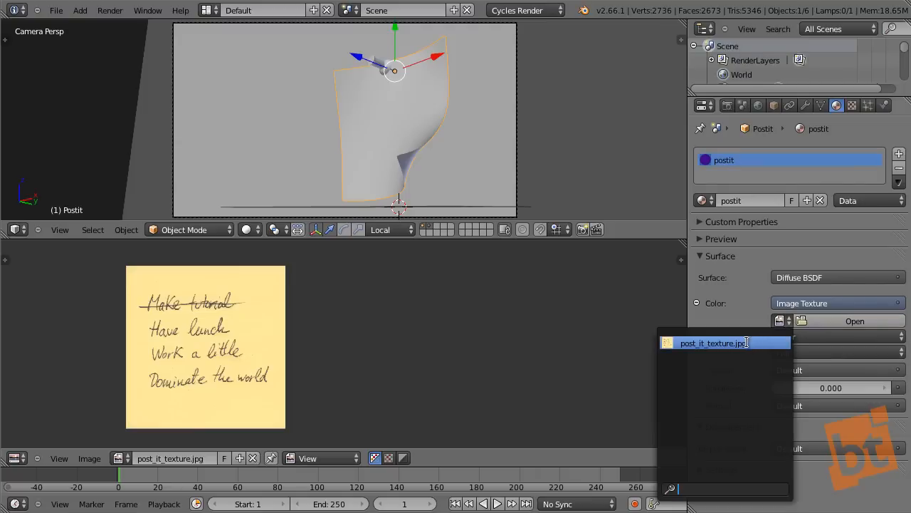
left_click(750, 341)
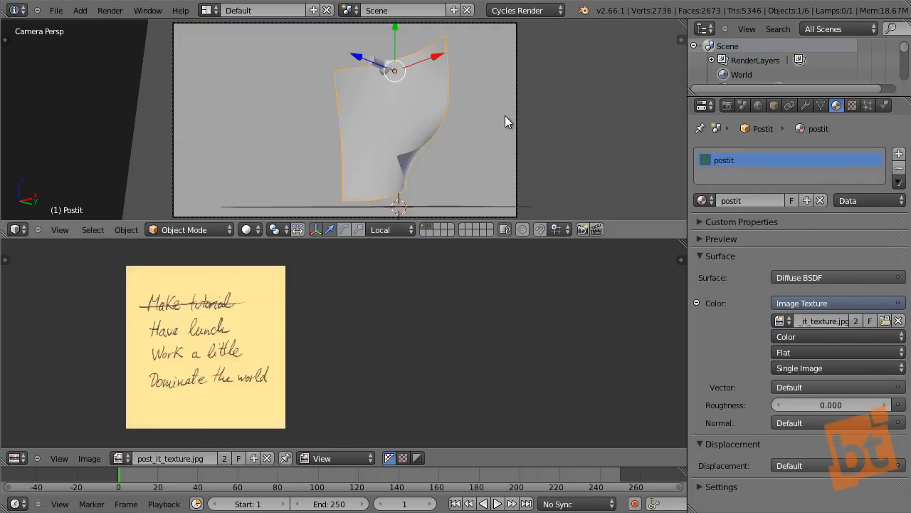
- Select the wall and create a new material for it named Wall
right_click(486, 107)
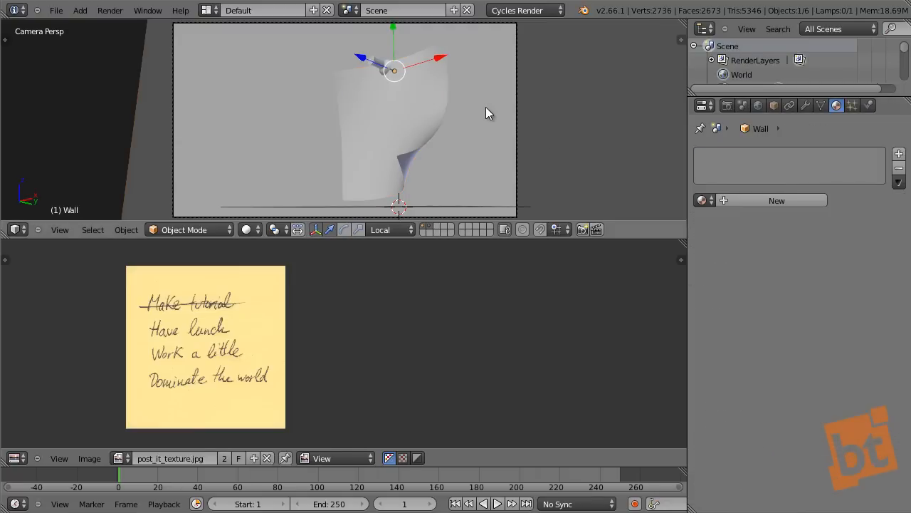
double_click(749, 202)
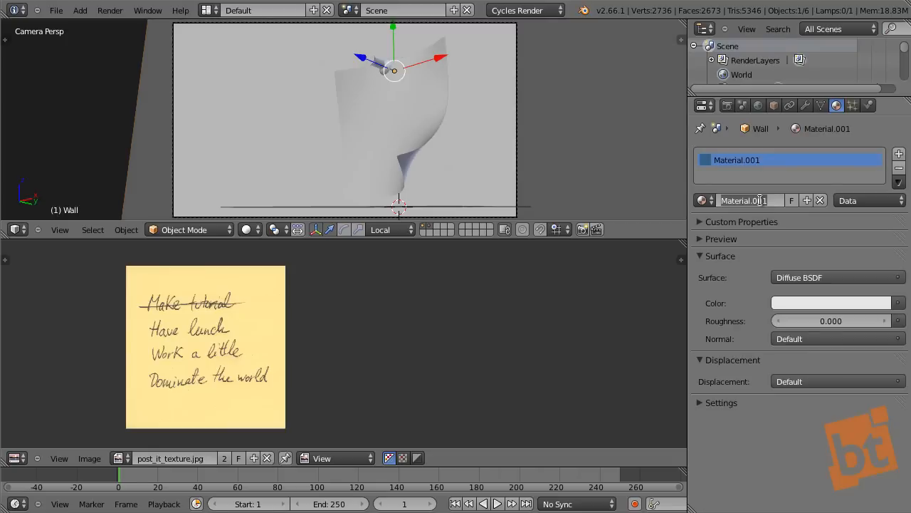
key("BackSpace")
type("Wall")
key("Return")
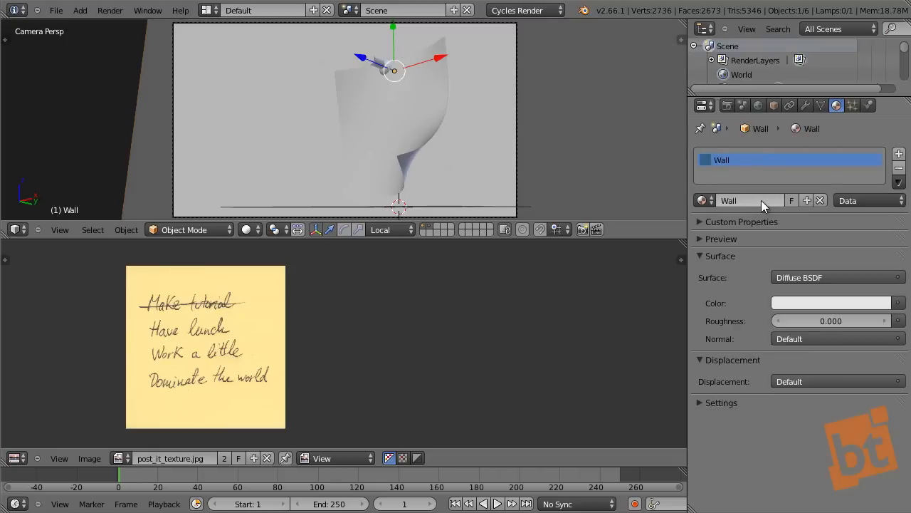
- Load wood_01.jpg and assign it as the Image Texture for the Wall material's colour
left_click(899, 307)
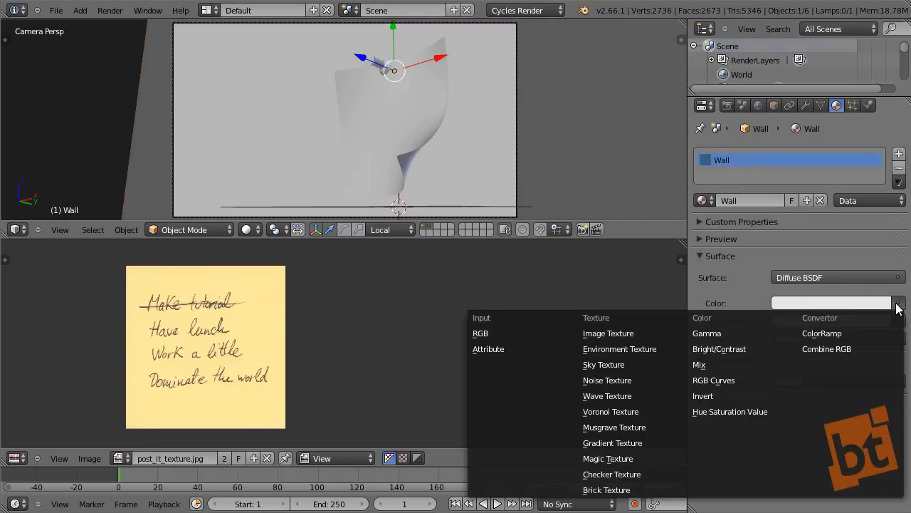
left_click(645, 337)
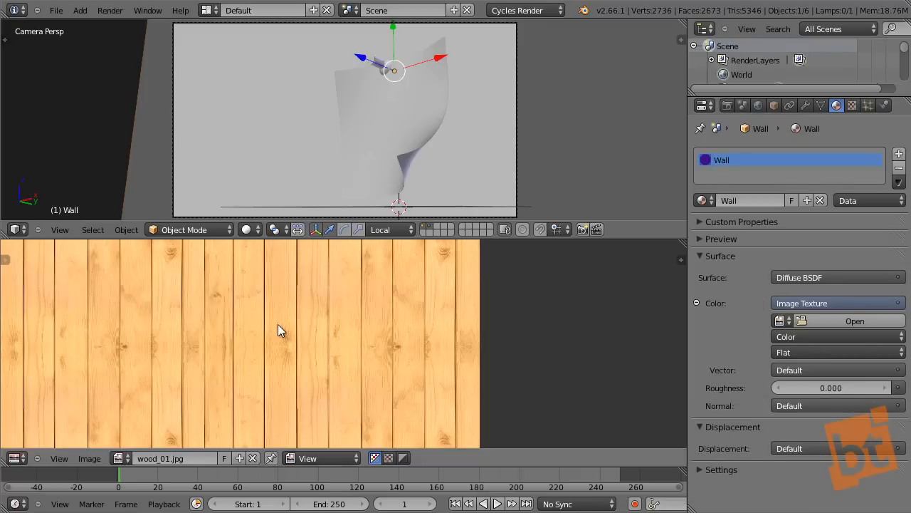
scroll(283, 323, "down", 5)
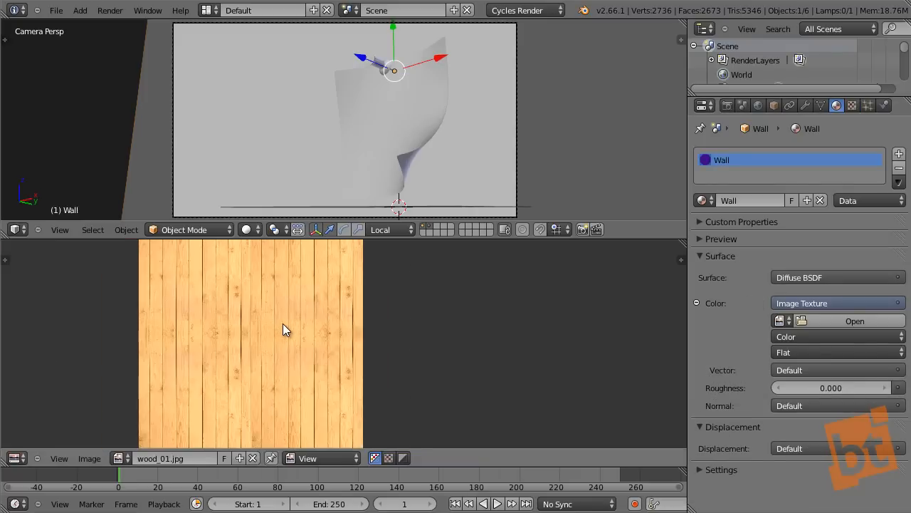
middle_click_drag(282, 323, 238, 335)
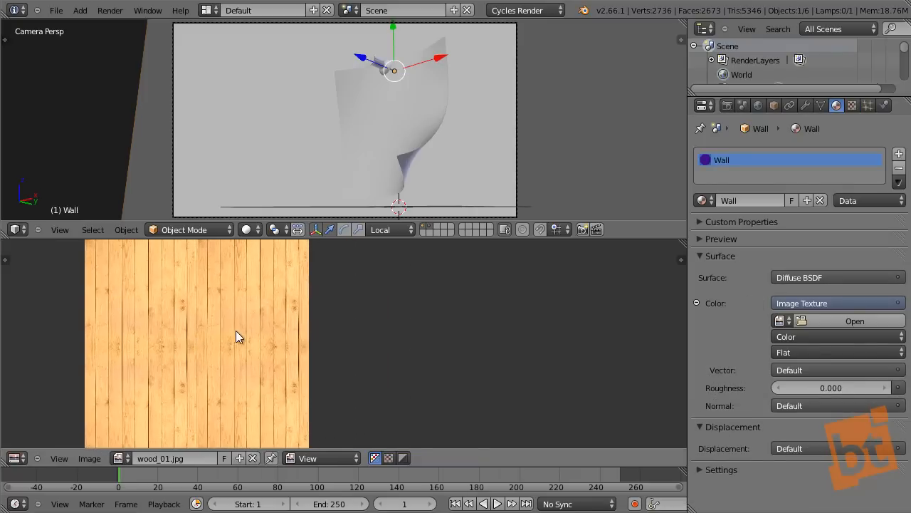
left_click(803, 320)
left_click(723, 357)
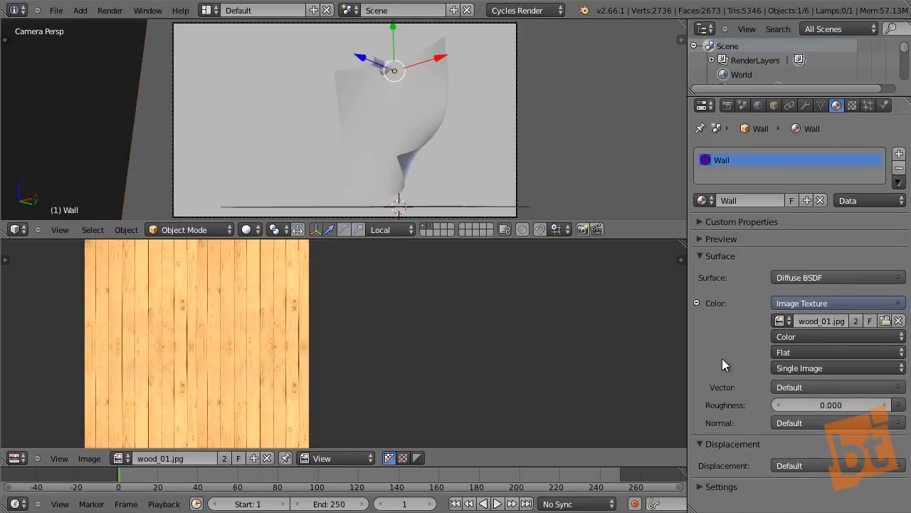
left_click(782, 320)
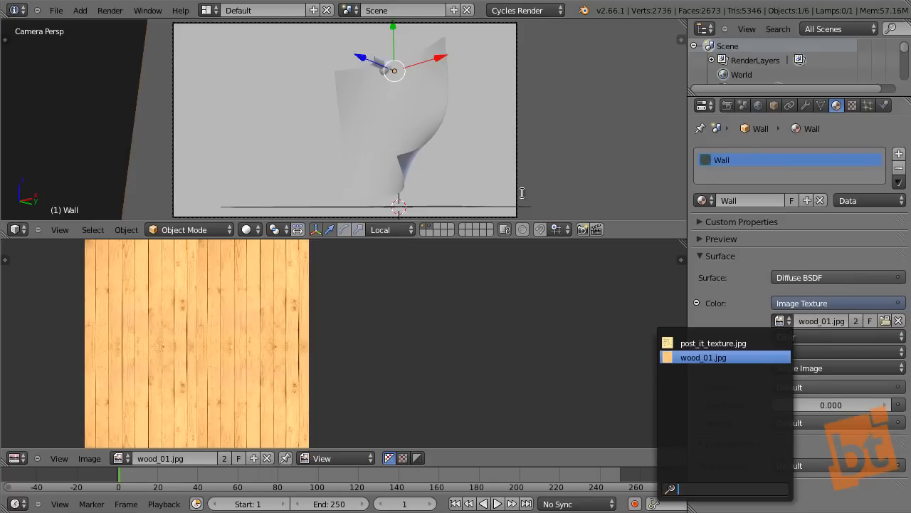
- Set the 3D view's shading to Material and unwrap the wall's face onto the wood texture in Edit Mode
left_click(249, 229)
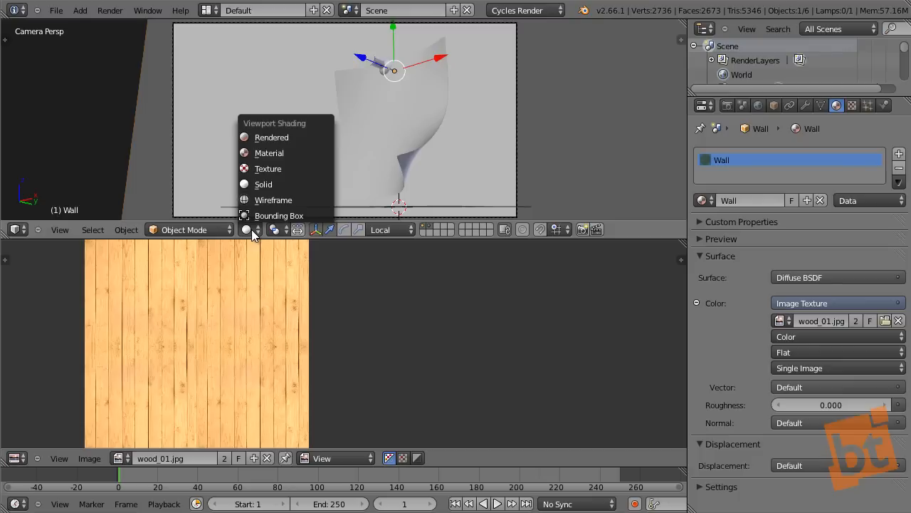
left_click(270, 152)
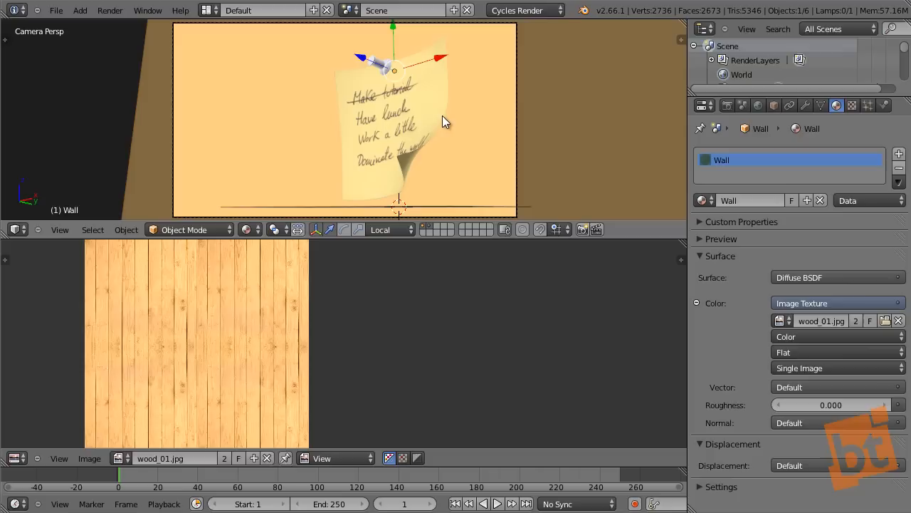
key("Tab")
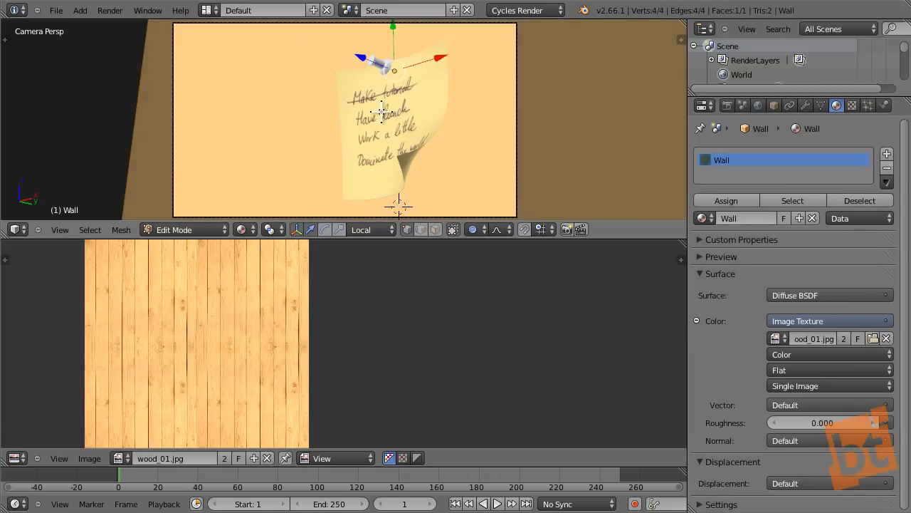
key("u")
left_click(362, 28)
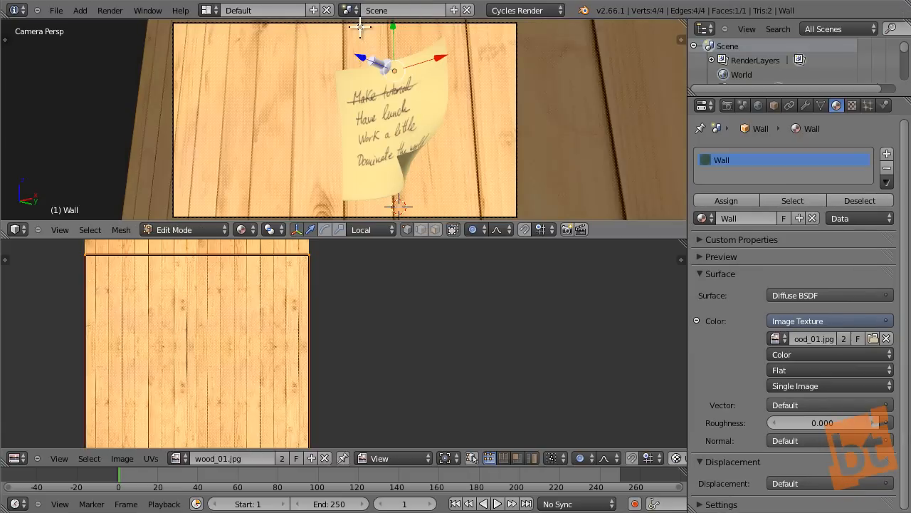
- Return to editing the wall's UVs with the whole face selected and turn off proportional editing
key("Tab")
key("a")
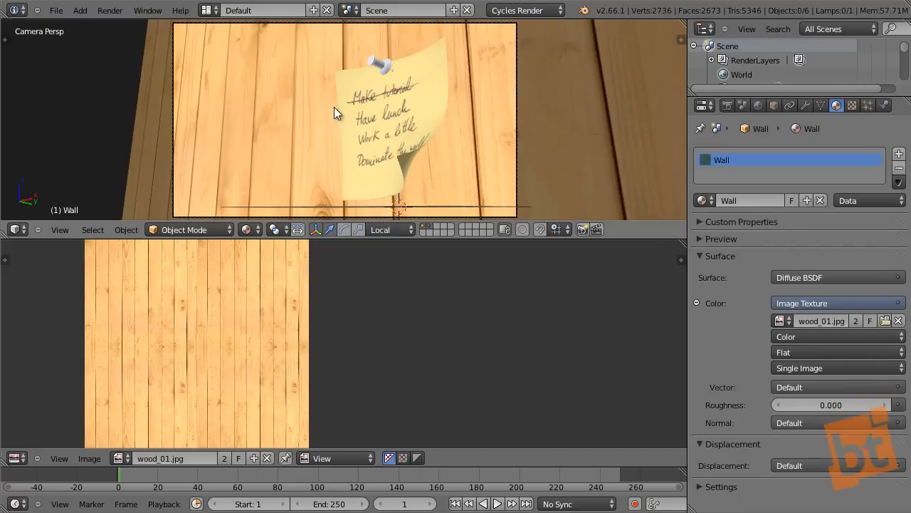
key("Tab")
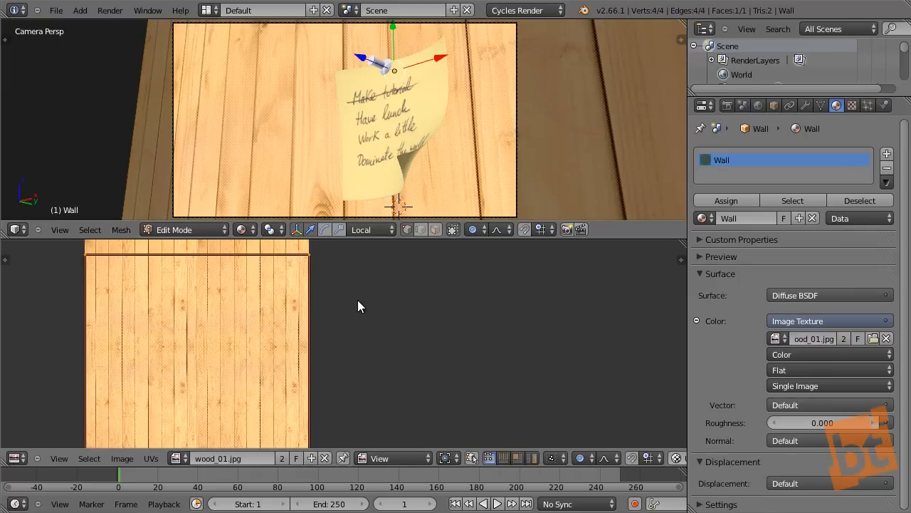
key("s")
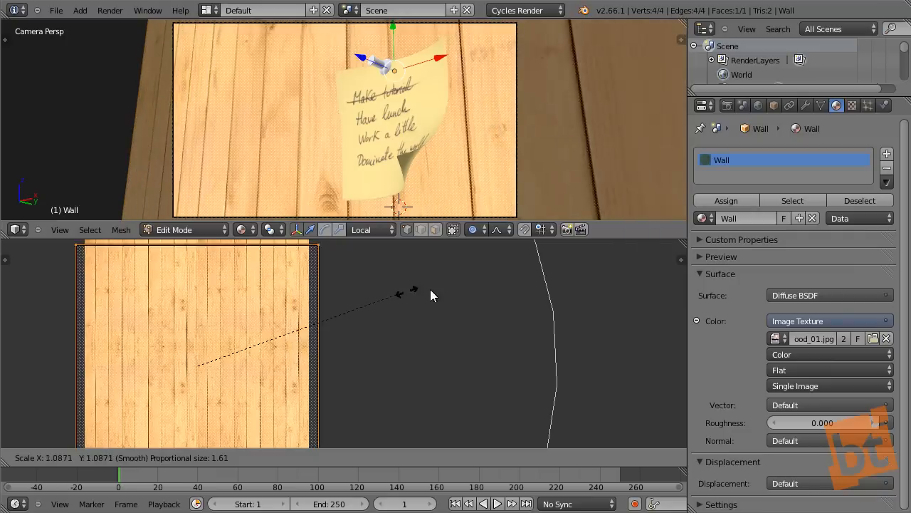
right_click(397, 299)
key("o")
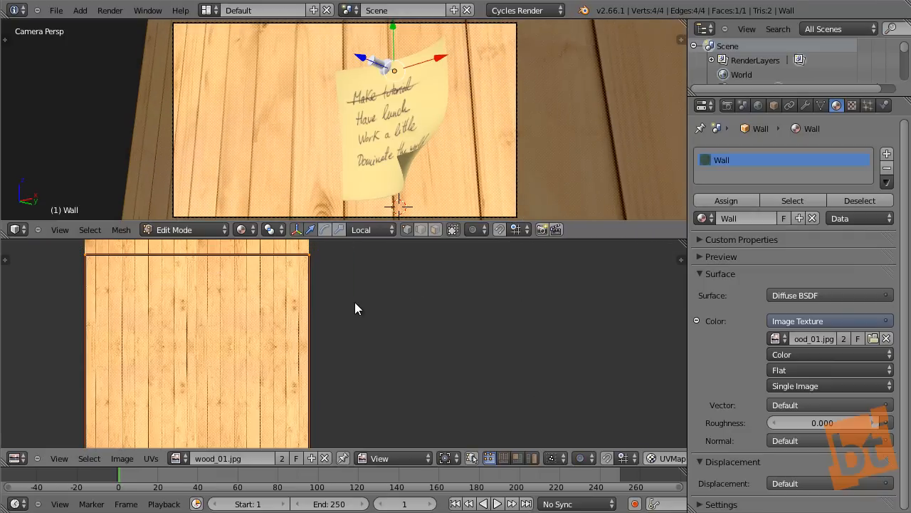
left_click(590, 458)
- Scale the wall's UVs up by about 1.37 and shift them along X to reposition the wood planks behind the note
key("s")
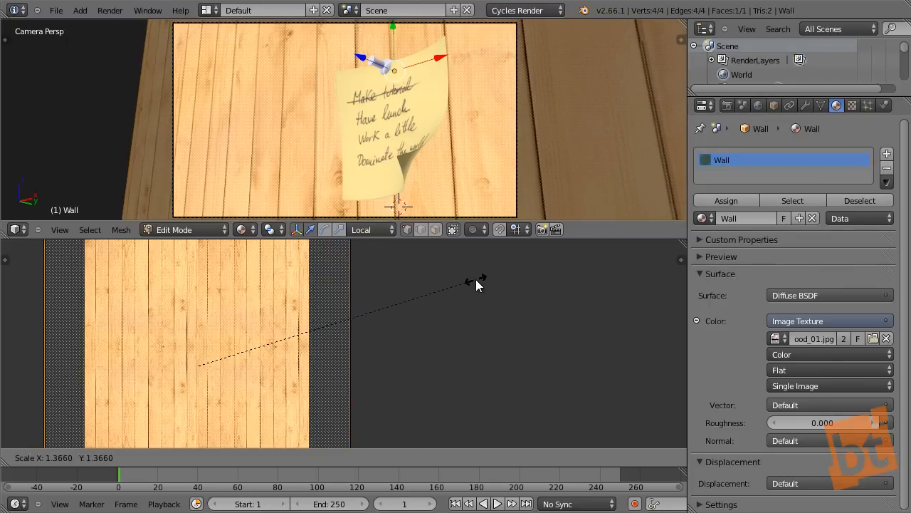
left_click(477, 282)
key("g")
key("x")
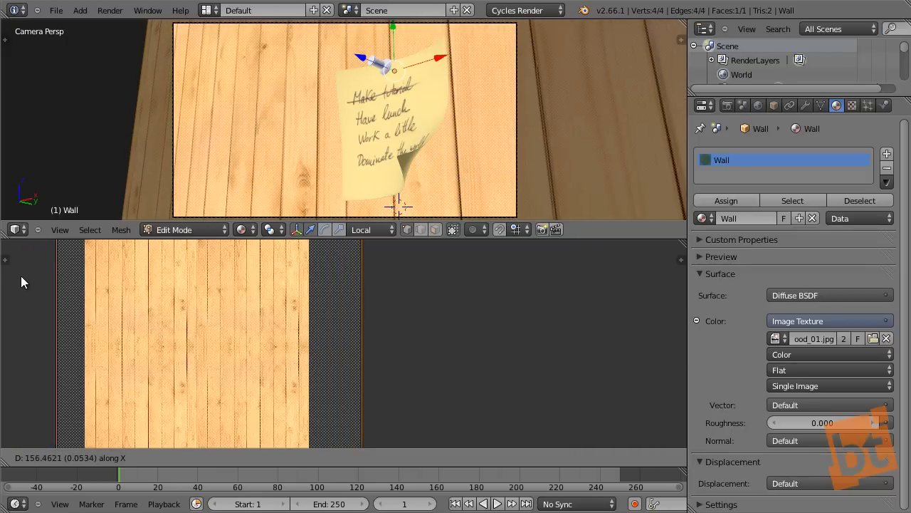
left_click(294, 357)
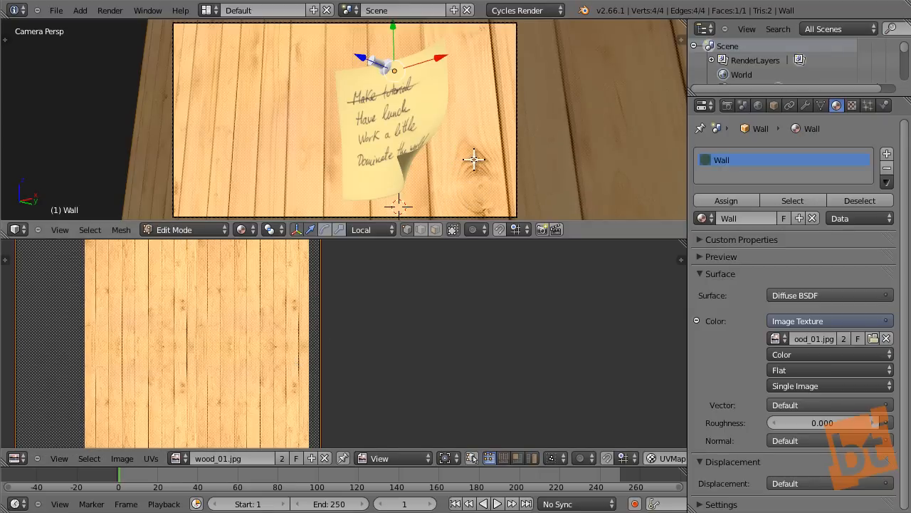
key("Tab")
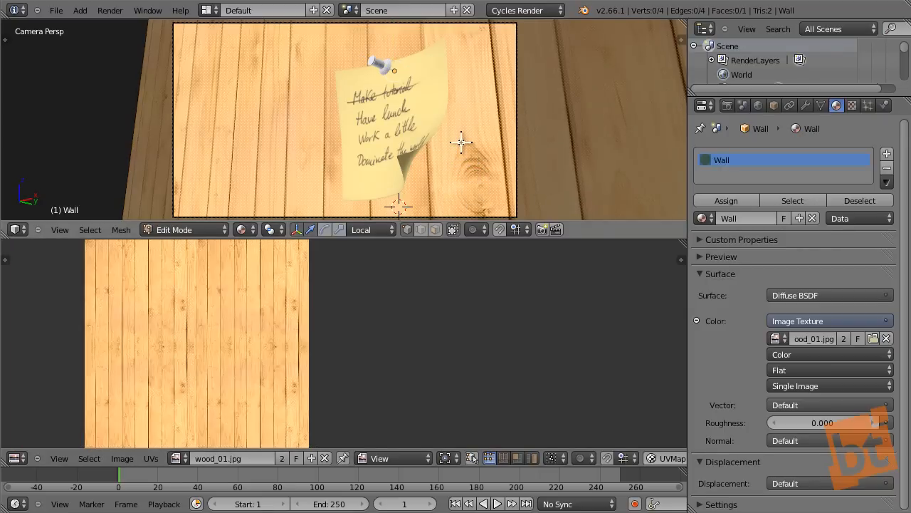
- Select the tack's body and expand the 3D view over the image editor, framing the tack up close
right_click(423, 79)
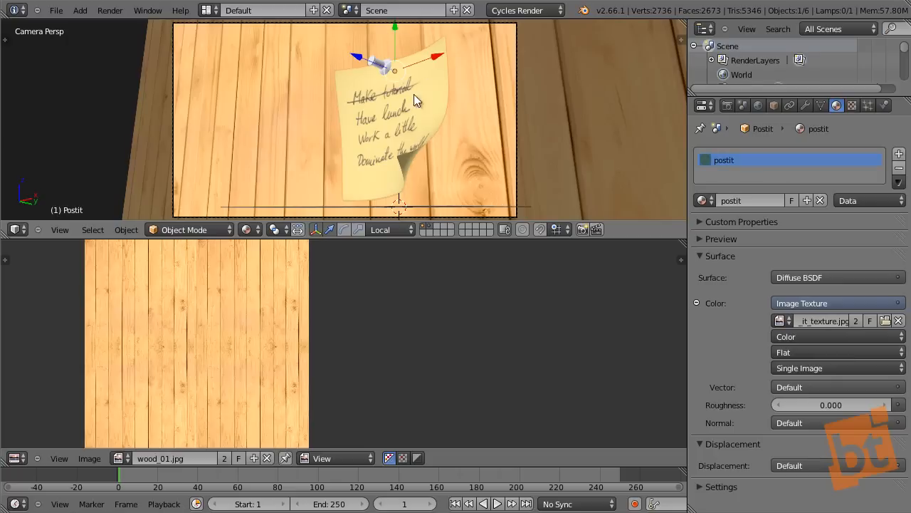
right_click(379, 63)
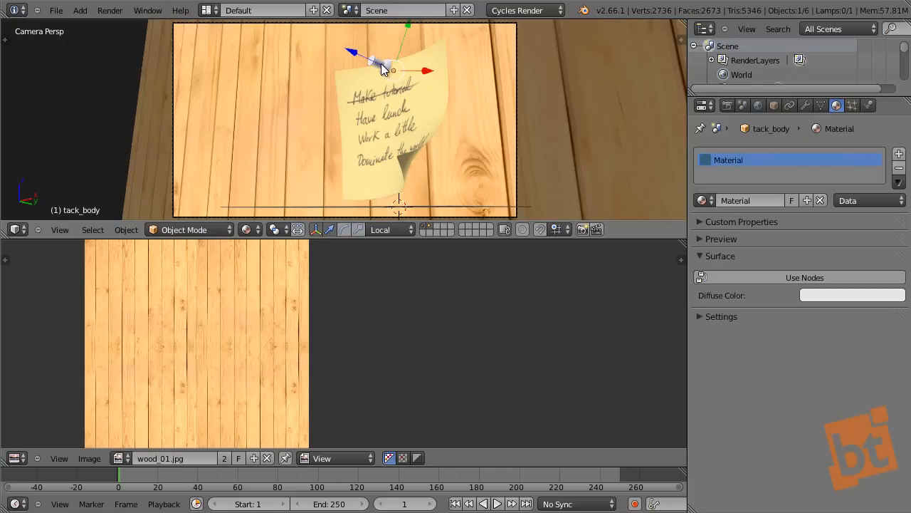
scroll(464, 61, "up", 5)
scroll(465, 55, "down", 3)
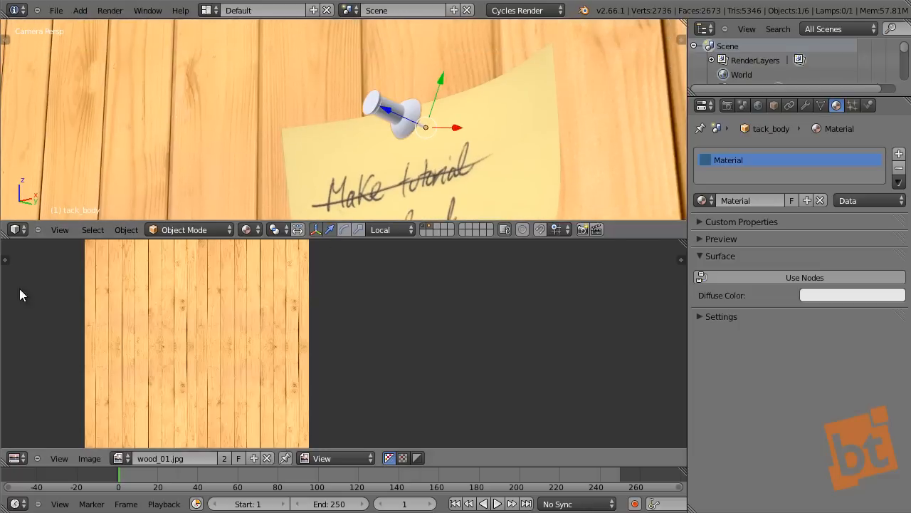
left_click_drag(5, 233, 37, 364)
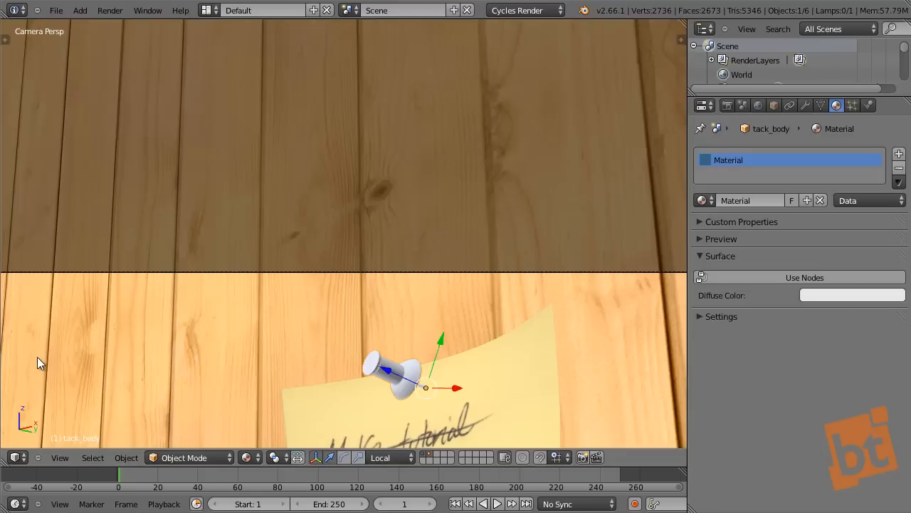
middle_click_drag(408, 338, 403, 166, "shift")
scroll(403, 167, "up", 4)
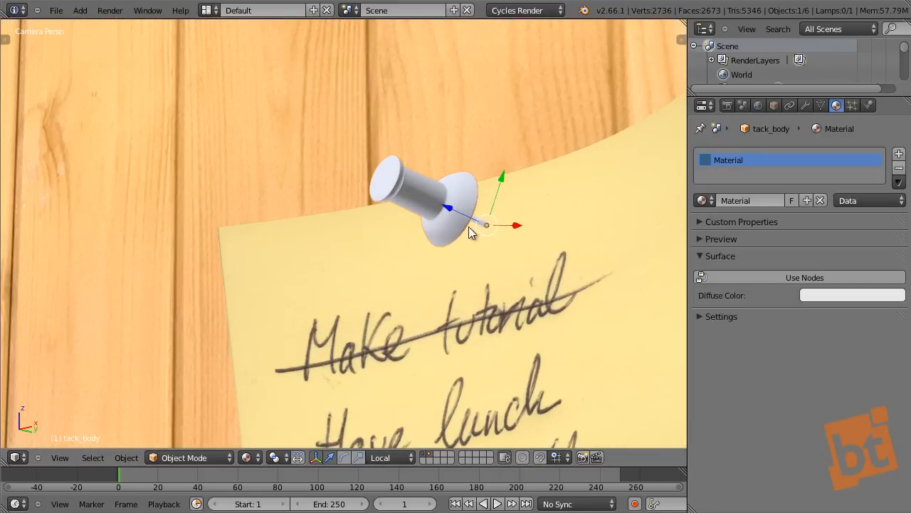
middle_click_drag(469, 227, 369, 237, "shift")
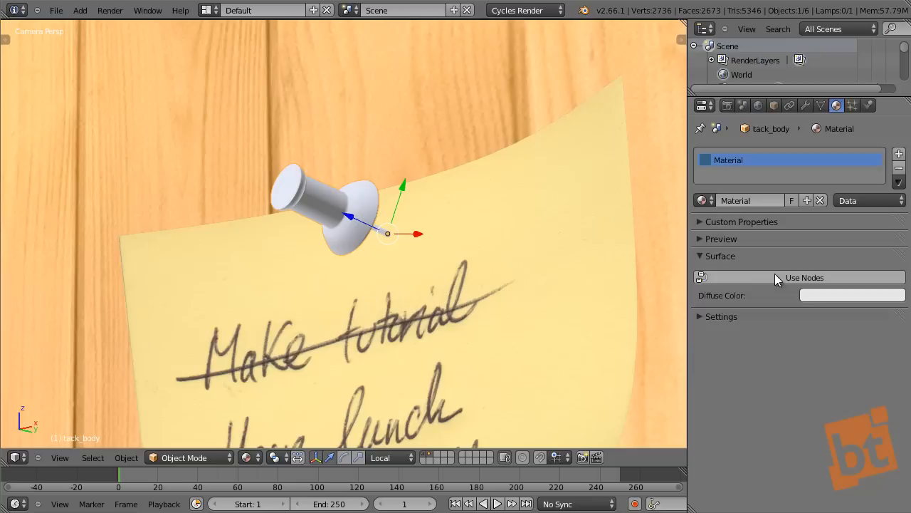
- Rename the tack body's material as Tack_body
left_click(705, 201)
left_click(705, 201)
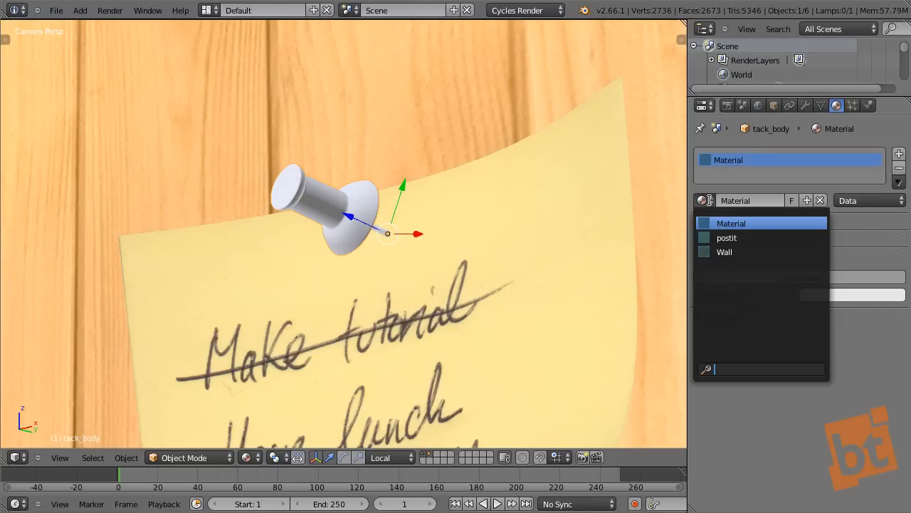
left_click(760, 200)
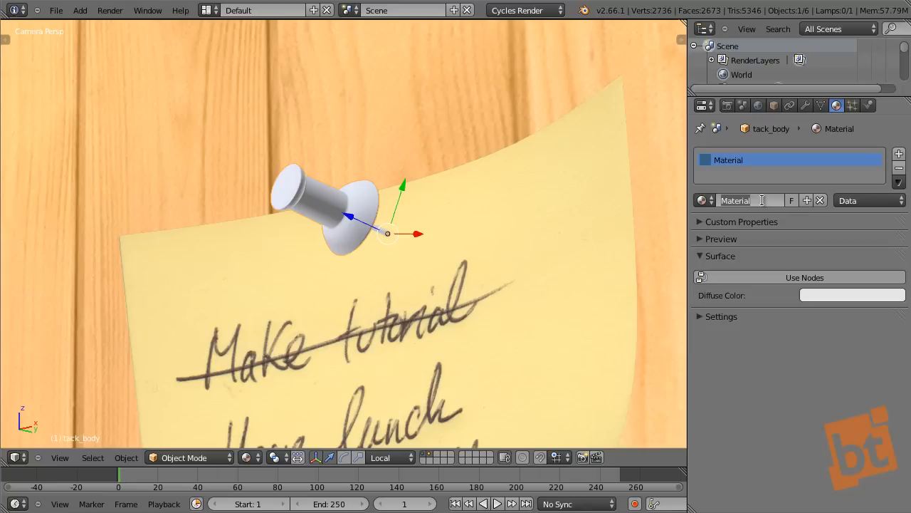
type("Tack_body")
key("Return")
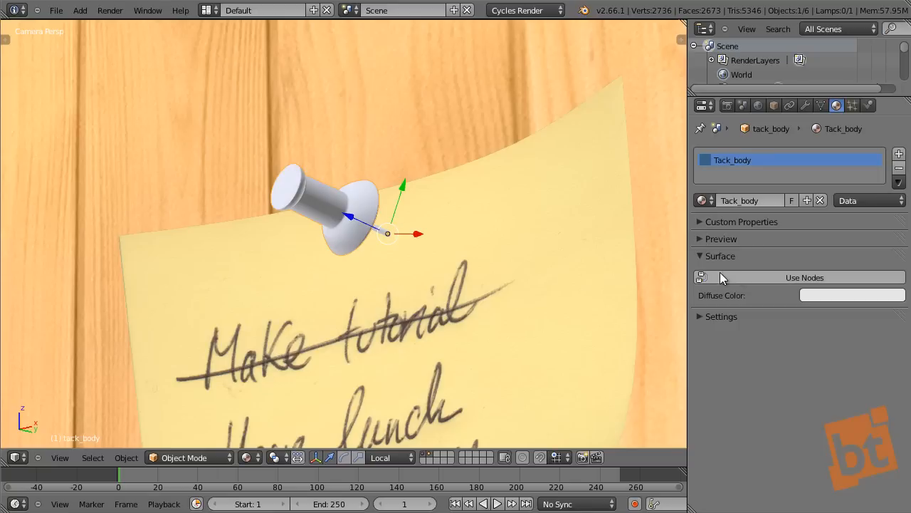
- Enable nodes for the Tack_body material and make it an orange Glass BSDF with slightly raised roughness
left_click(740, 273)
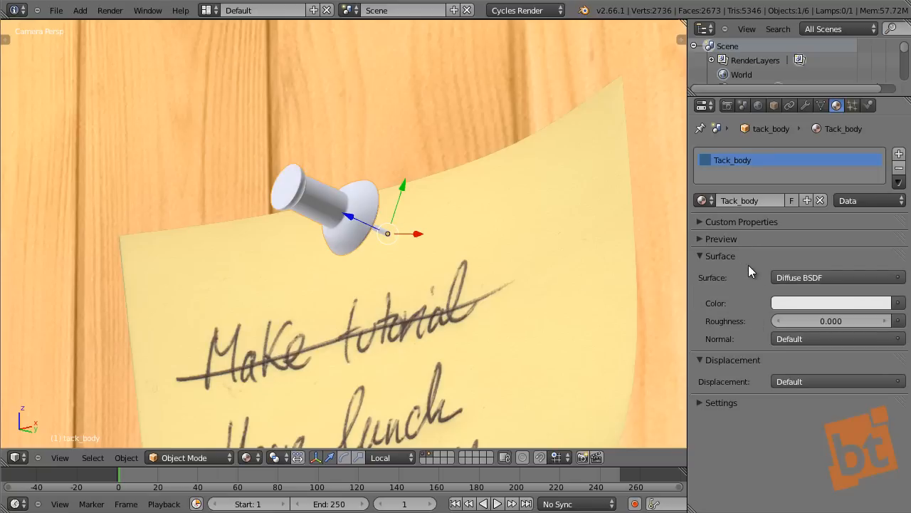
left_click(822, 279)
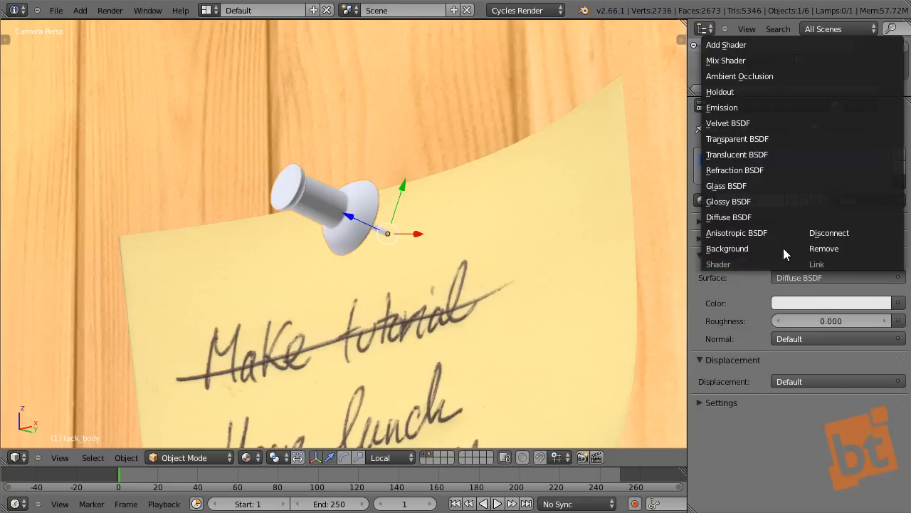
left_click(746, 187)
left_click(791, 321)
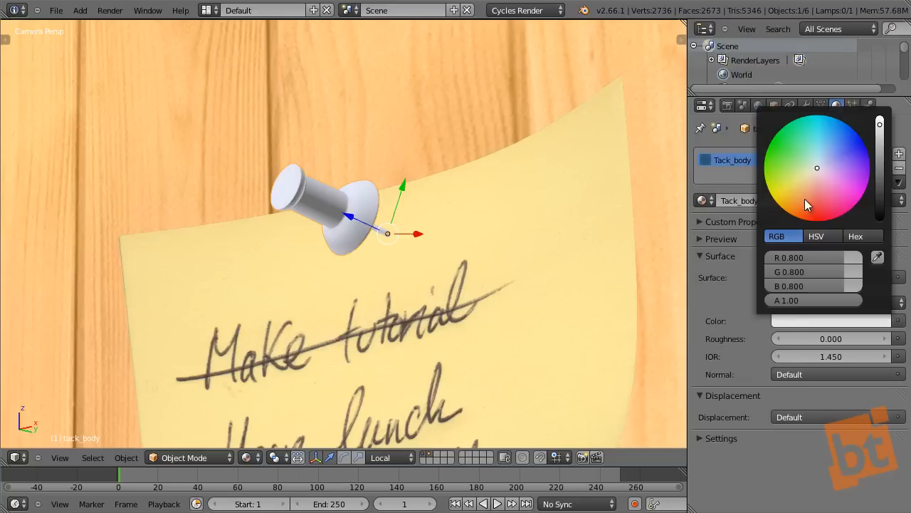
left_click_drag(816, 171, 809, 221)
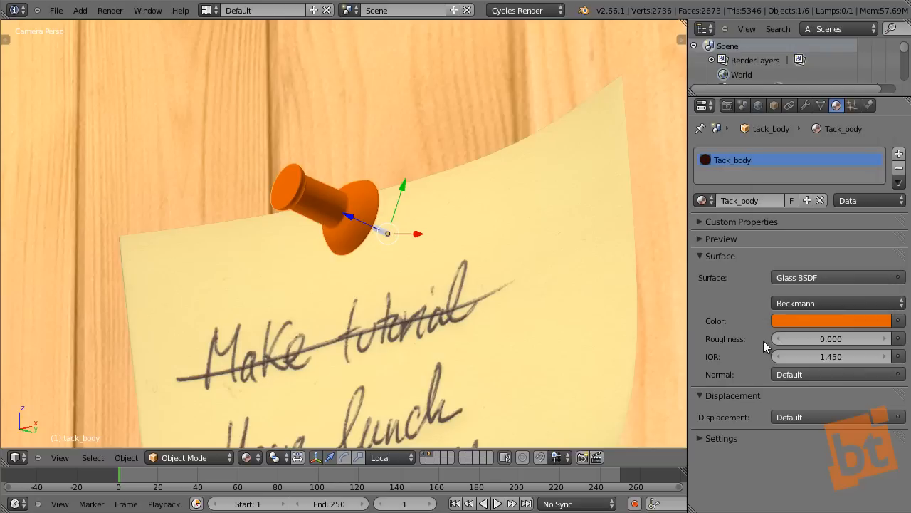
left_click(886, 339)
left_click(885, 339)
- Select the tack's metal tip, rename its material as Tack_tip, and set its surface to Glossy BSDF
right_click(383, 237)
left_click(749, 200)
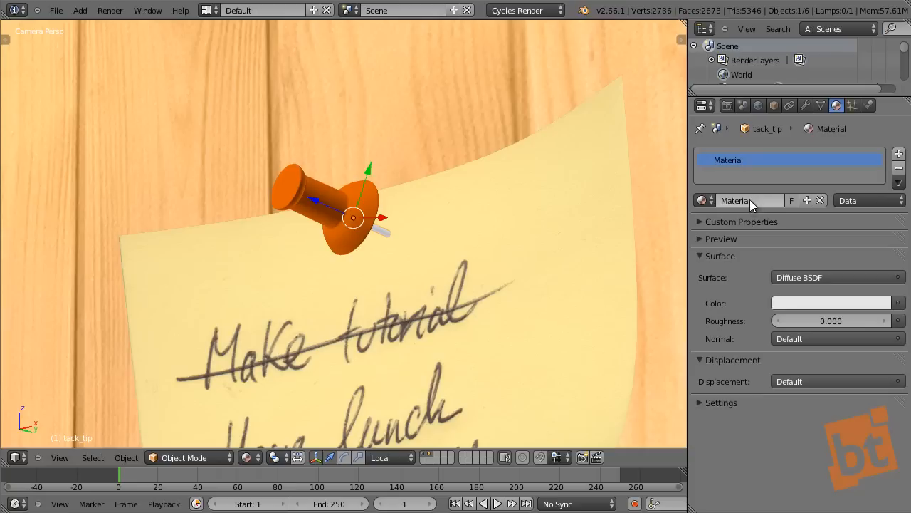
type("Tac")
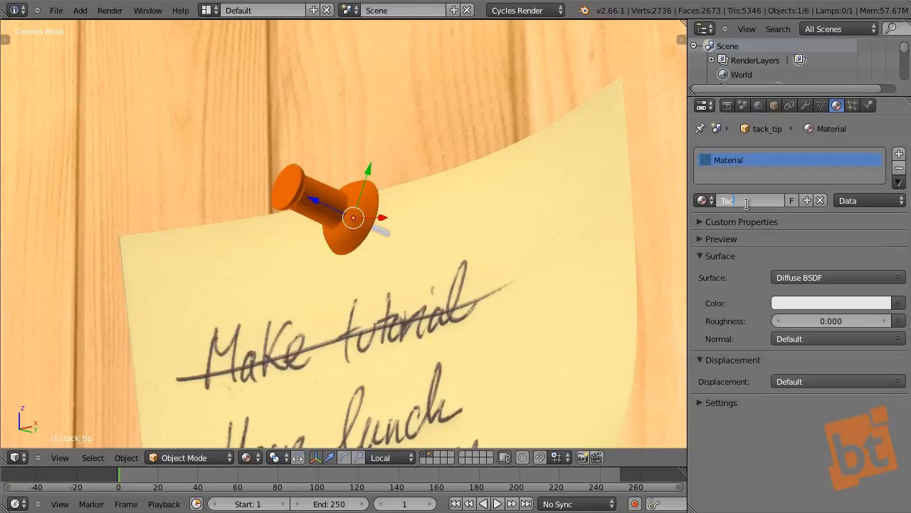
type("k_tip")
key("Return")
left_click(806, 277)
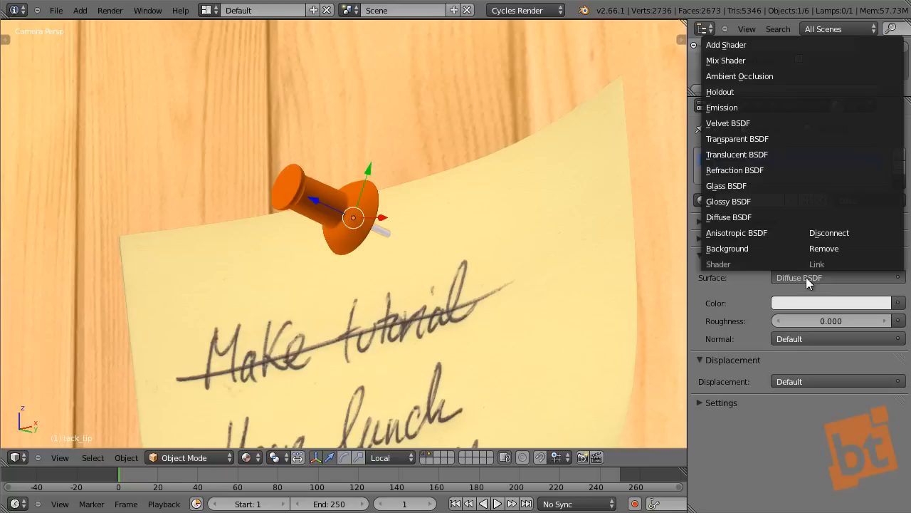
left_click(756, 205)
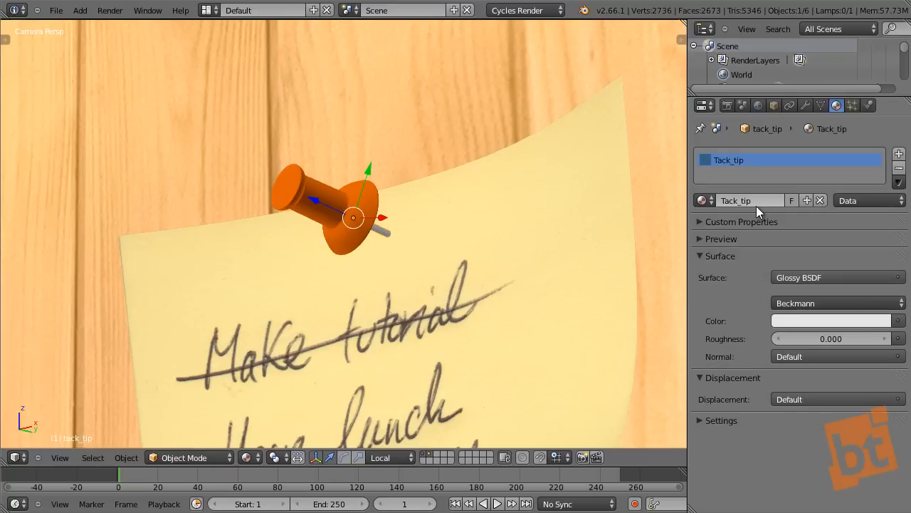
- Deselect everything and save the scene as a new file with an incremented version number
key("a")
scroll(477, 244, "down", 6)
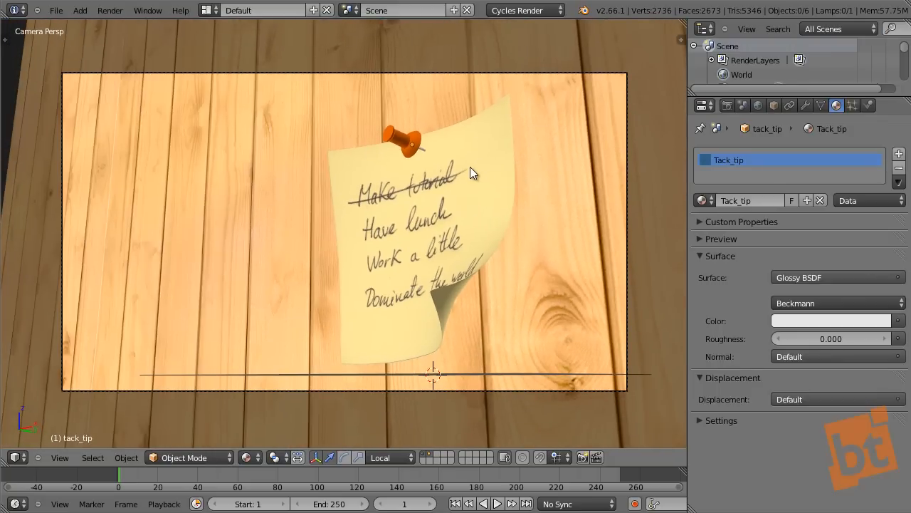
key("ctrl+s")
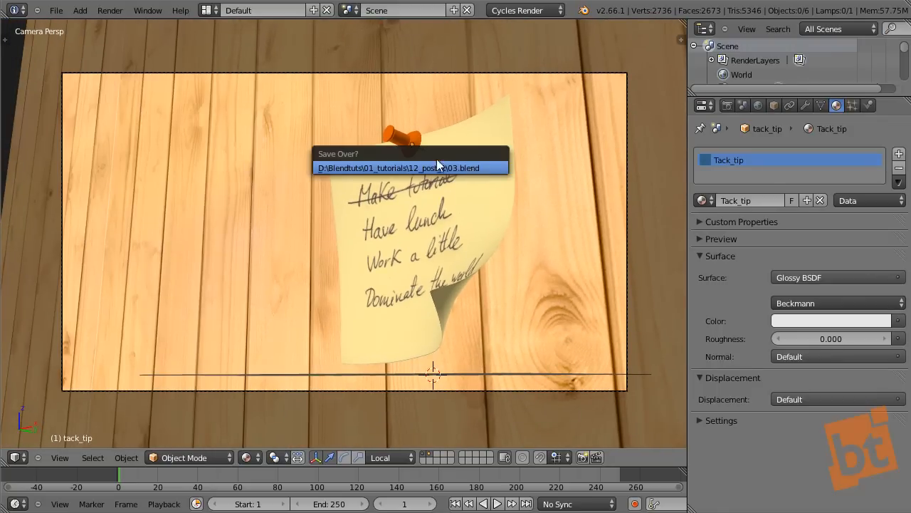
key("ctrl+shift+s")
key("KP_Add")
key("Return")
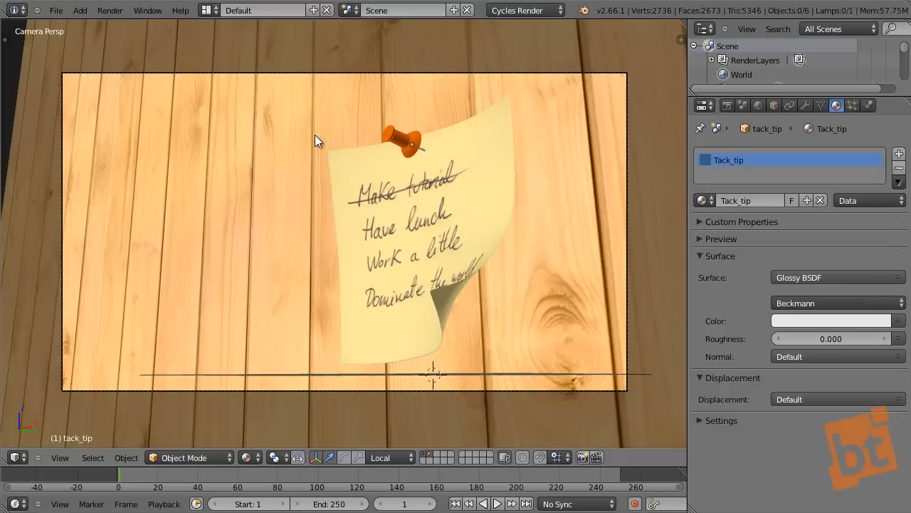
- Add a mesh plane aligned to the front view
scroll(268, 169, "down", 3)
key("KP_0")
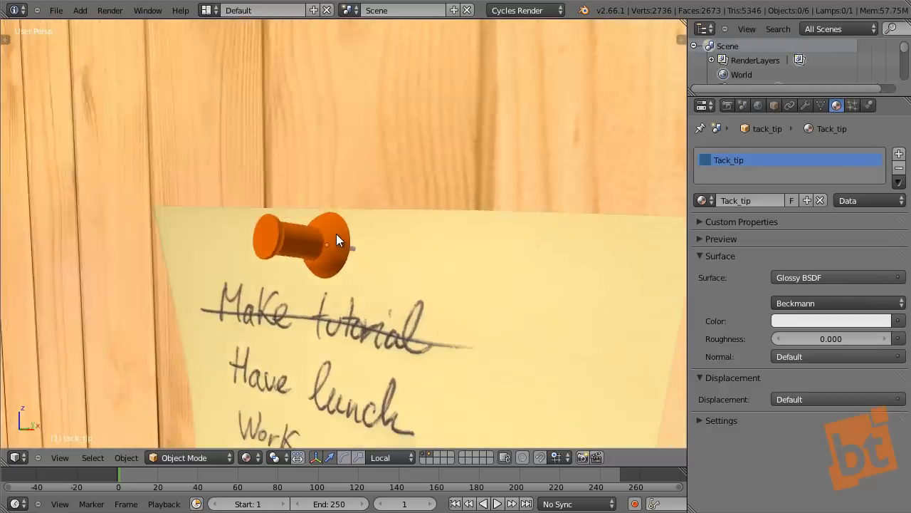
scroll(338, 232, "down", 8)
middle_click_drag(345, 223, 422, 137, "shift")
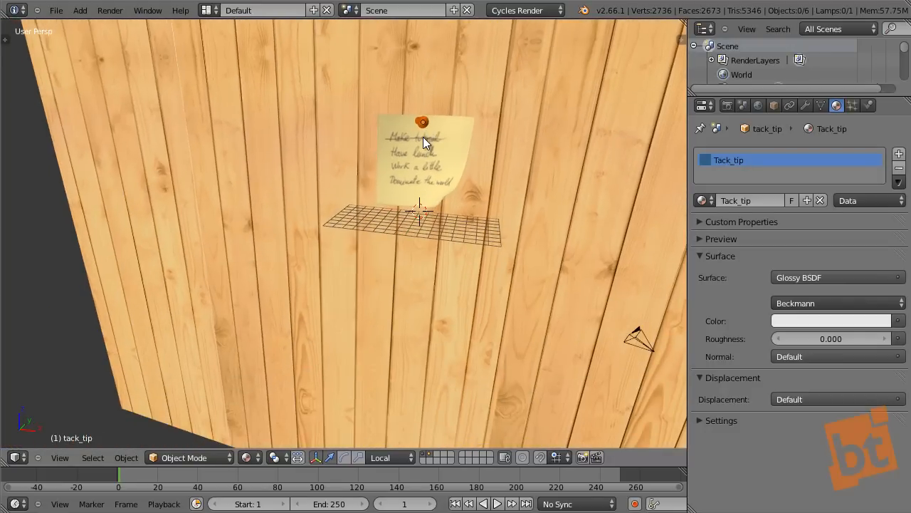
key("KP_1")
key("shift+a")
mouse_move(423, 137)
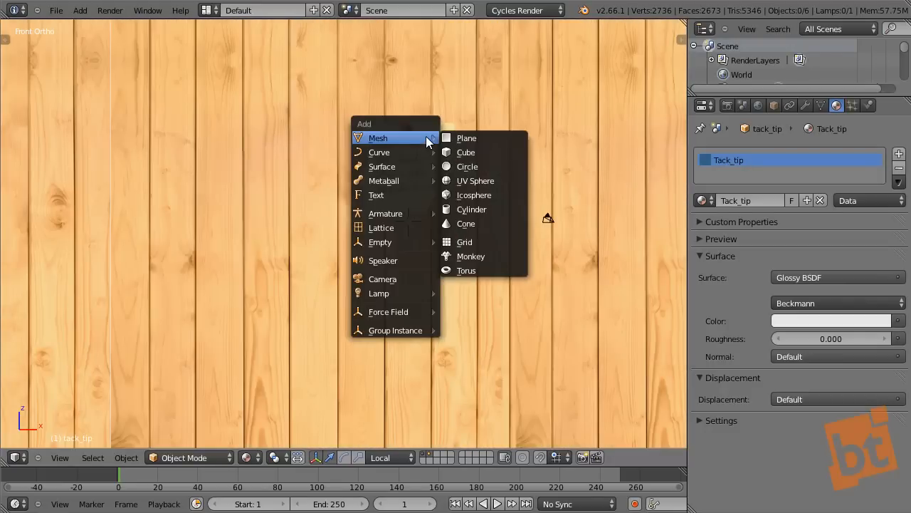
left_click(463, 140)
- Move the new plane out from the wall along its local Z axis and to the note's left along its local X axis
middle_click_drag(464, 145, 443, 197)
key("g")
key("z")
key("z")
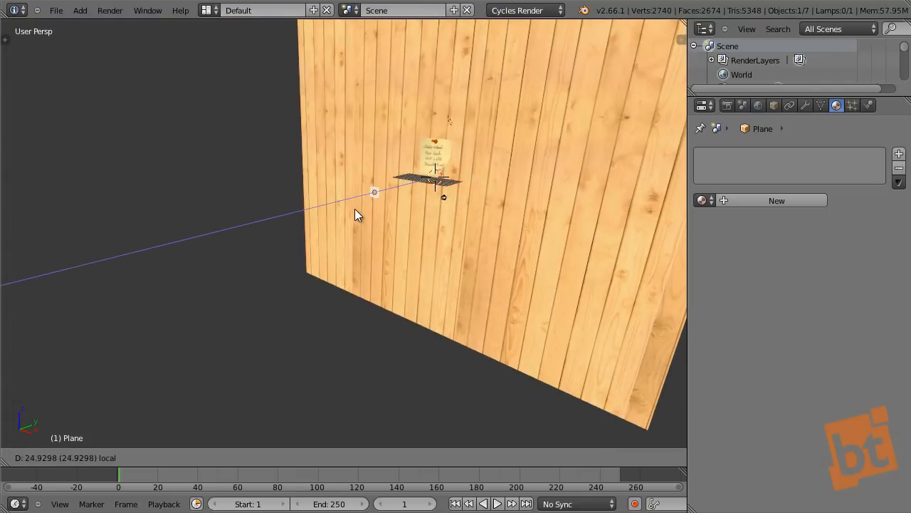
left_click(355, 209)
key("g")
key("x")
key("x")
left_click(242, 188)
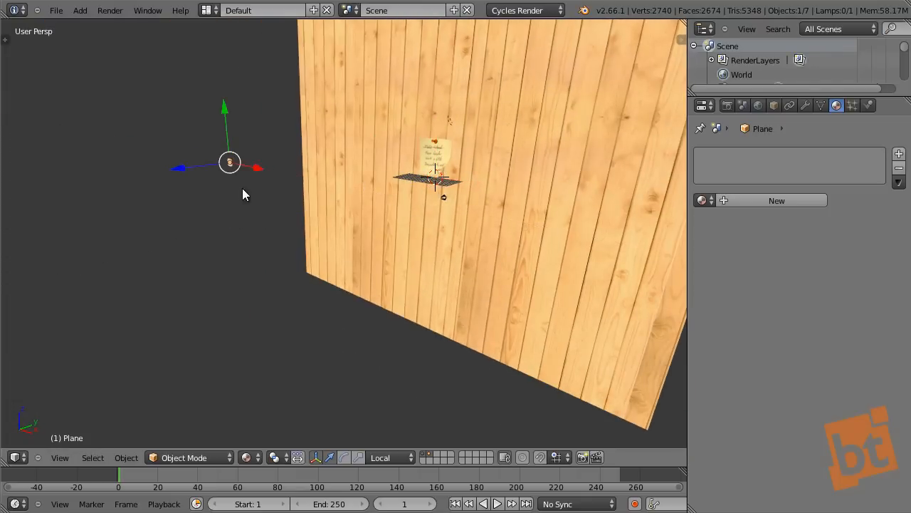
middle_click_drag(243, 188, 316, 223)
key("g")
key("z")
key("z")
left_click(359, 115)
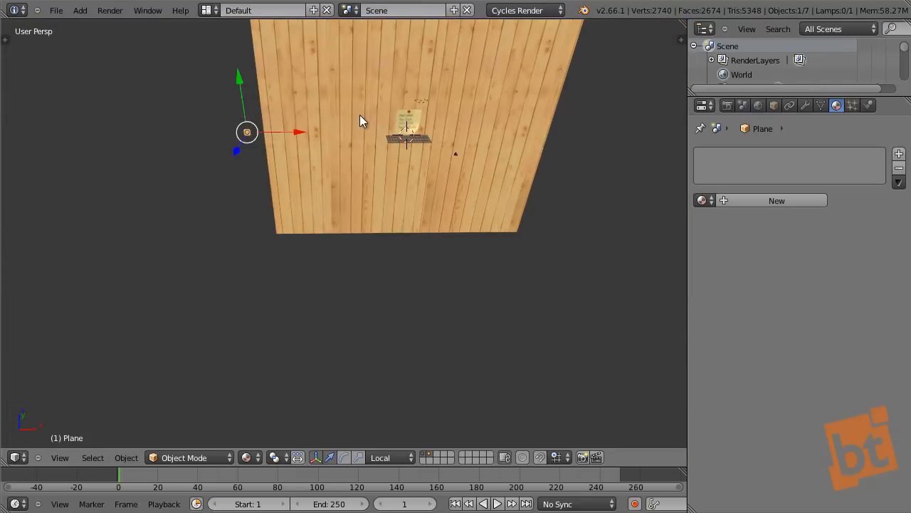
- Rotate the plane about -85° around Z and scale it up to about 14.2
key("r")
key("z")
left_click(268, 217)
key("s")
left_click(491, 259)
key("s")
left_click(476, 261)
key("s")
left_click(462, 263)
key("s")
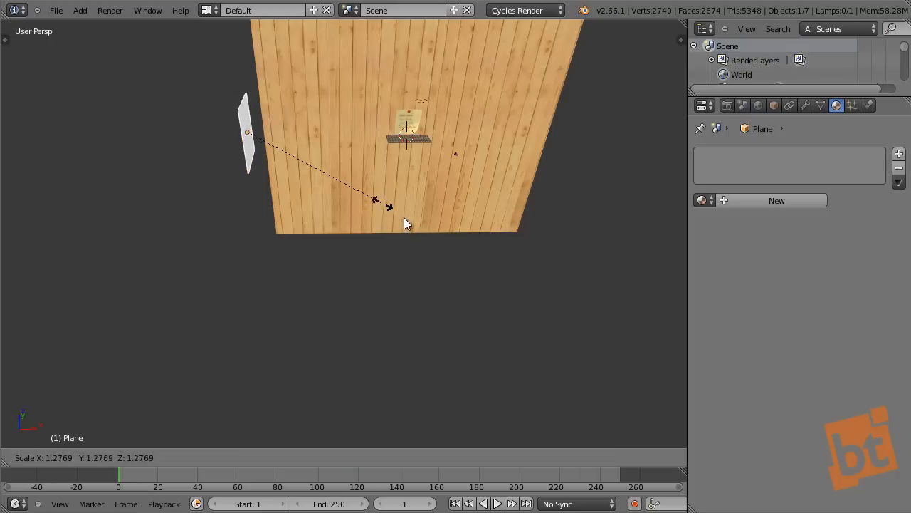
left_click(405, 221)
- Move the enlarged plane about 22.5 units along its local X axis
middle_click_drag(392, 197, 320, 166)
key("g")
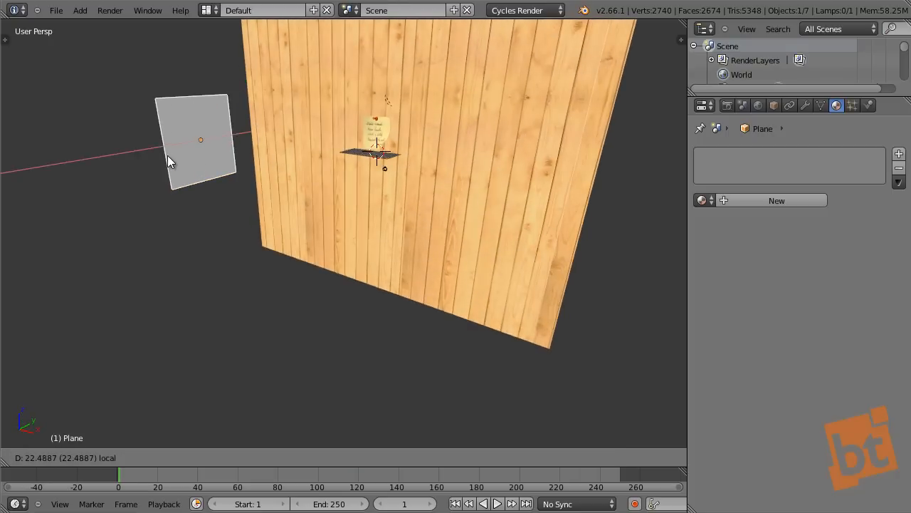
left_click(167, 155)
- Rename the plane object as Light and open its material settings
left_click(774, 105)
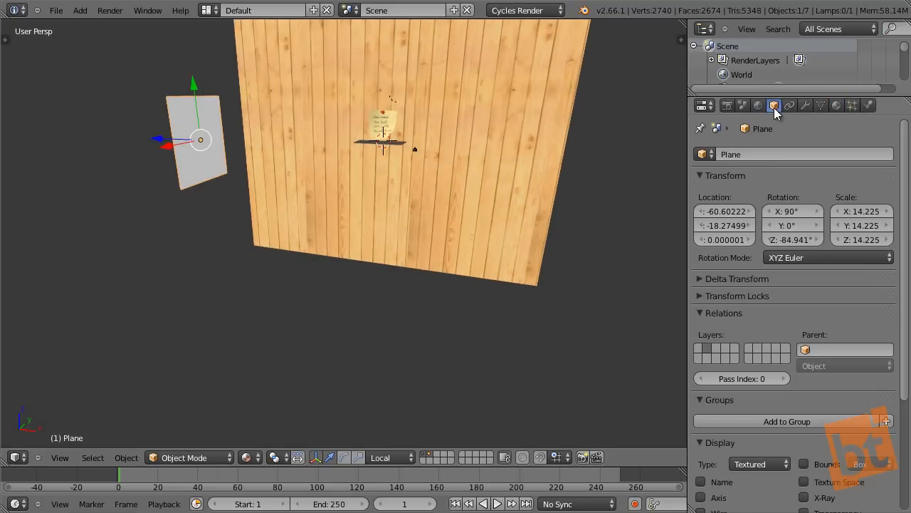
left_click(766, 152)
type("Light")
key("Return")
left_click(836, 106)
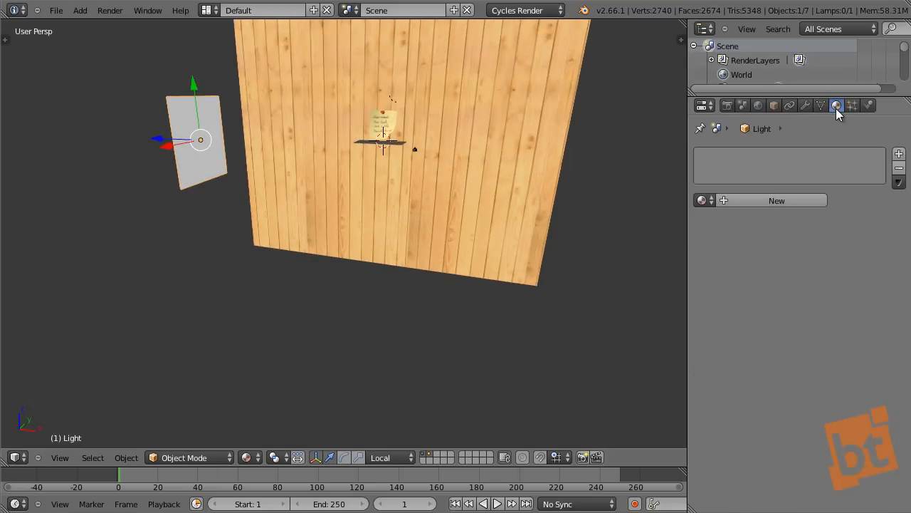
- Create a new material on the Light plane and name it Emission
left_click(771, 201)
left_click(760, 200)
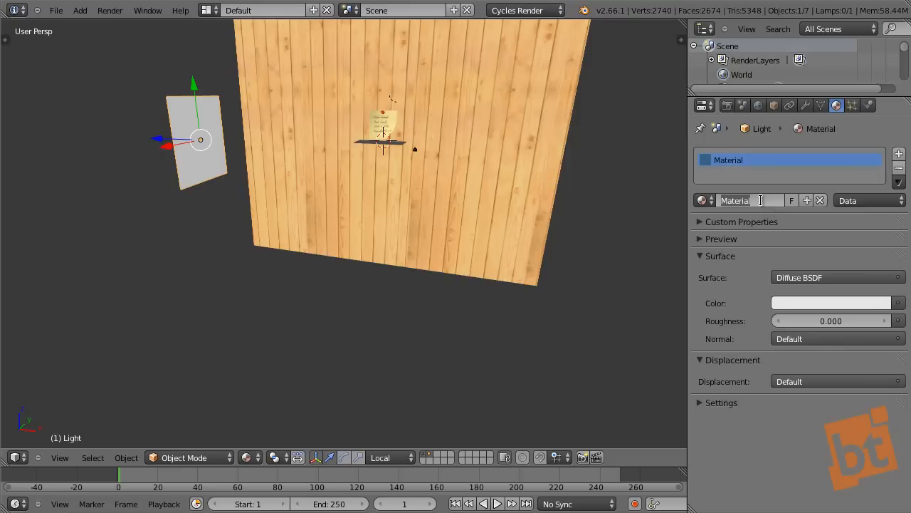
type("Emission")
key("Return")
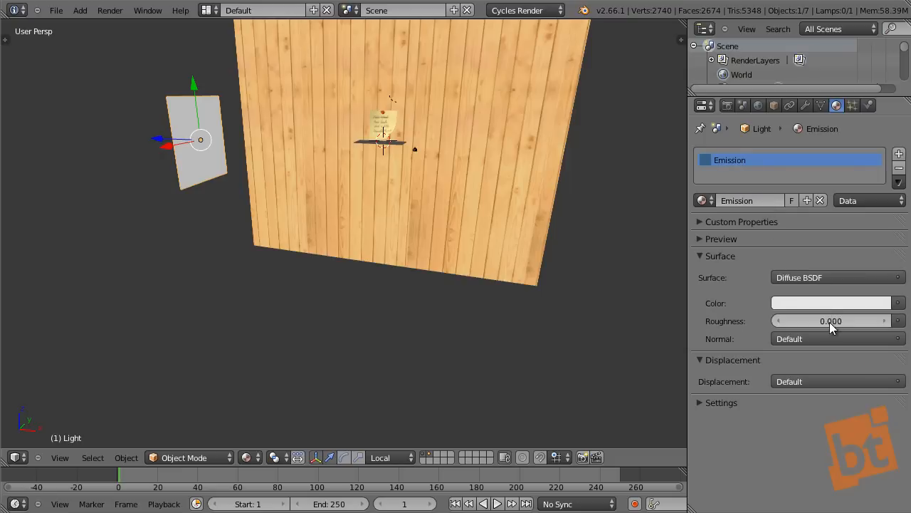
- Change the material's surface shader to Emission and set its strength to 100
left_click(819, 278)
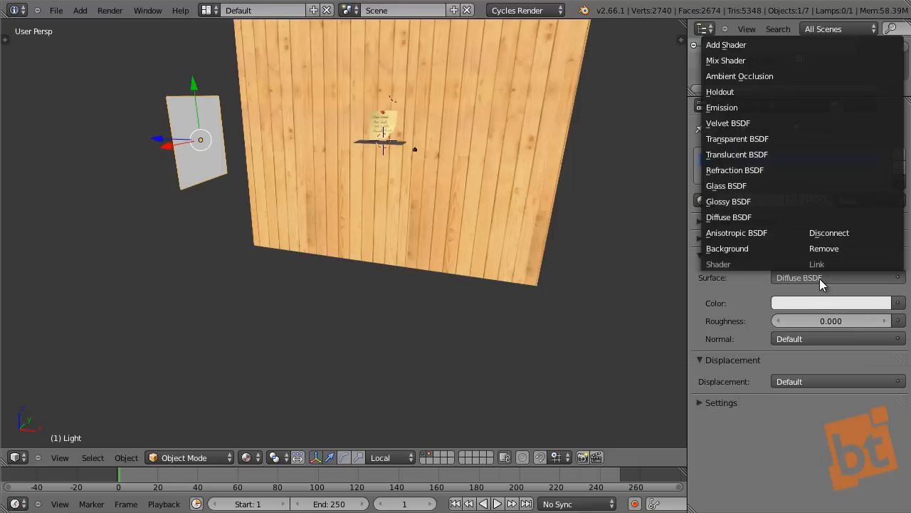
left_click(734, 107)
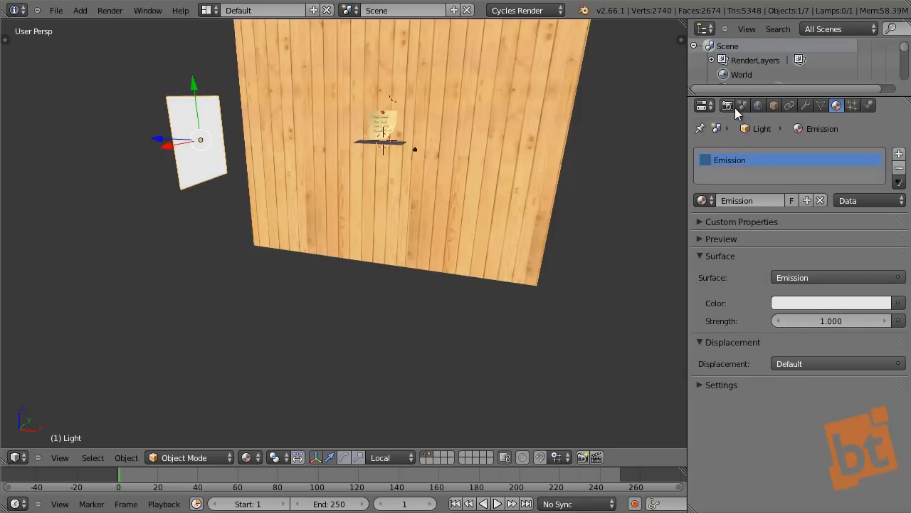
left_click(823, 322)
type("10")
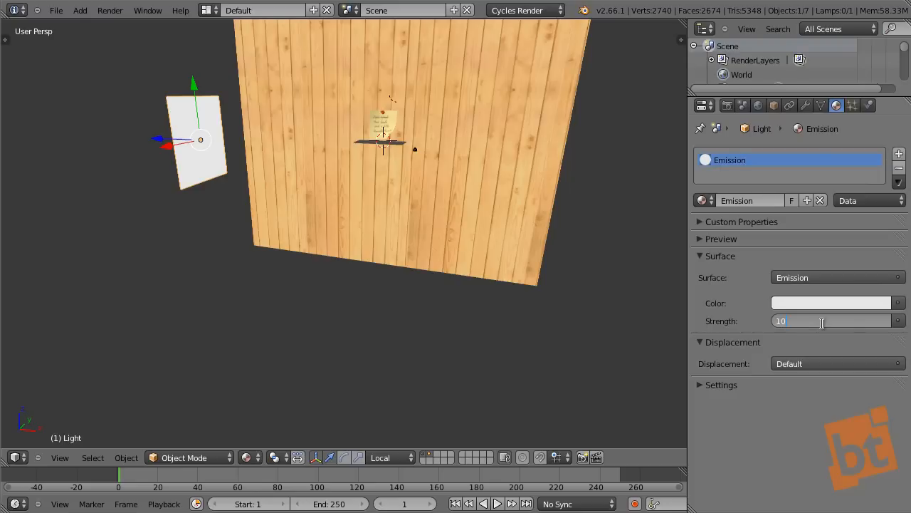
type("0")
key("Return")
- Set the Cycles render device to GPU Compute
scroll(486, 186, "up", 2)
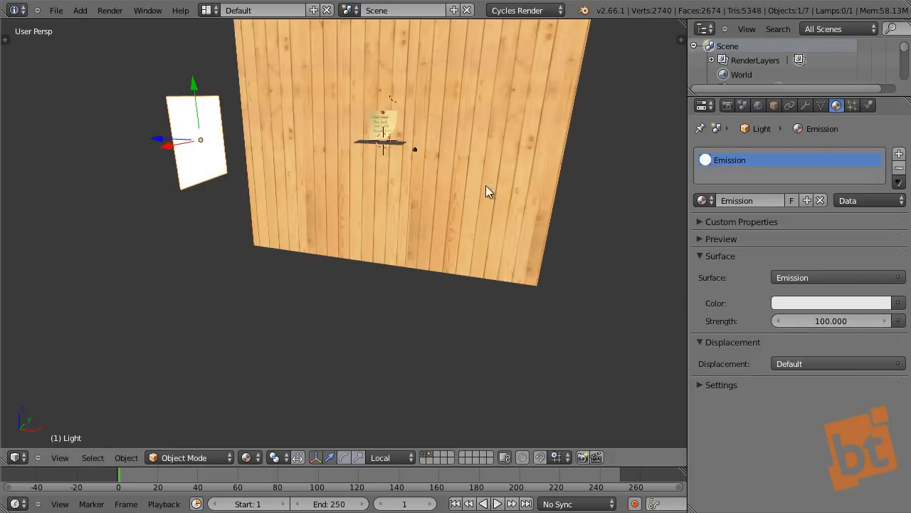
middle_click_drag(485, 185, 494, 305)
left_click(728, 105)
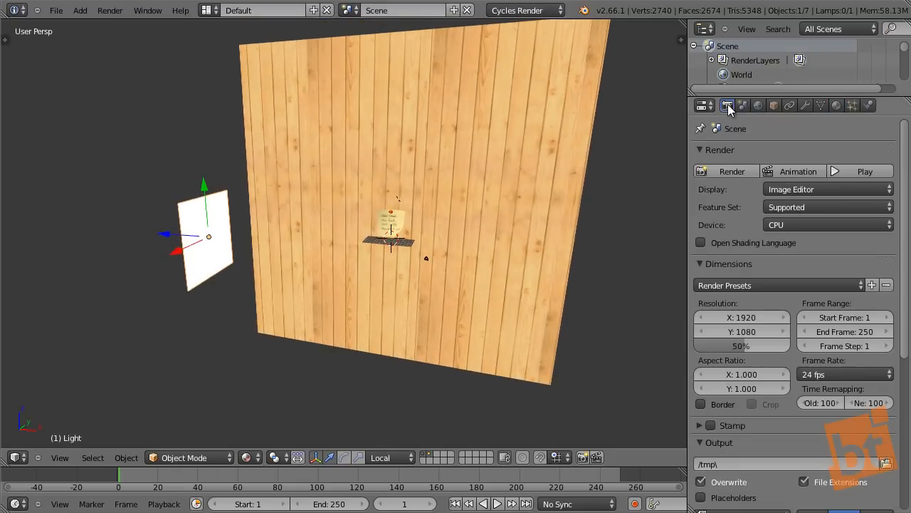
left_click(789, 224)
left_click(790, 192)
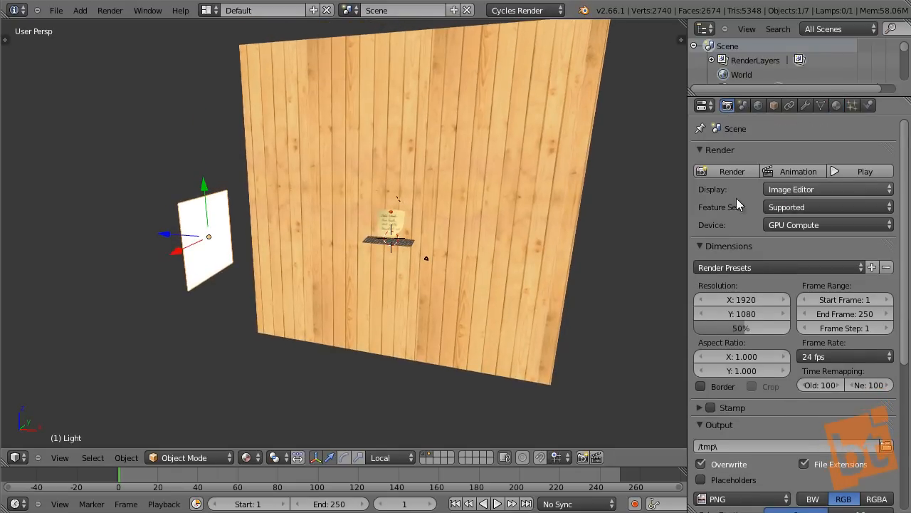
- Set the preview samples to 100 and save the file over the existing one
middle_click_drag(431, 262, 423, 275, "shift")
scroll(752, 279, "down", 4)
scroll(751, 279, "down", 3)
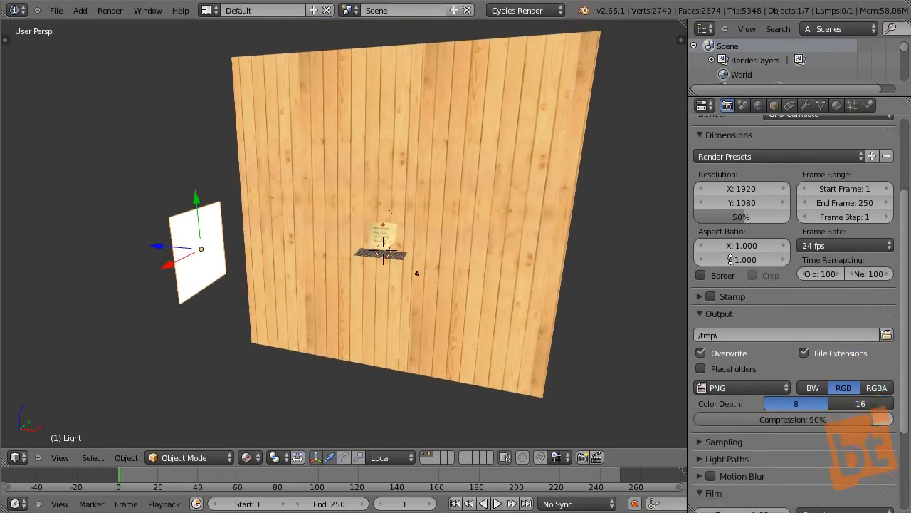
left_click(704, 356)
scroll(826, 300, "down", 3)
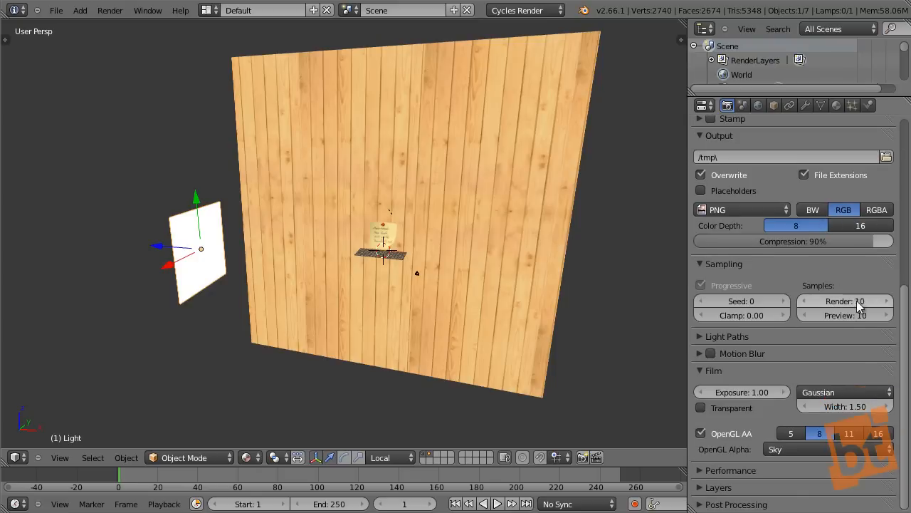
left_click(842, 316)
type("100")
key("Return")
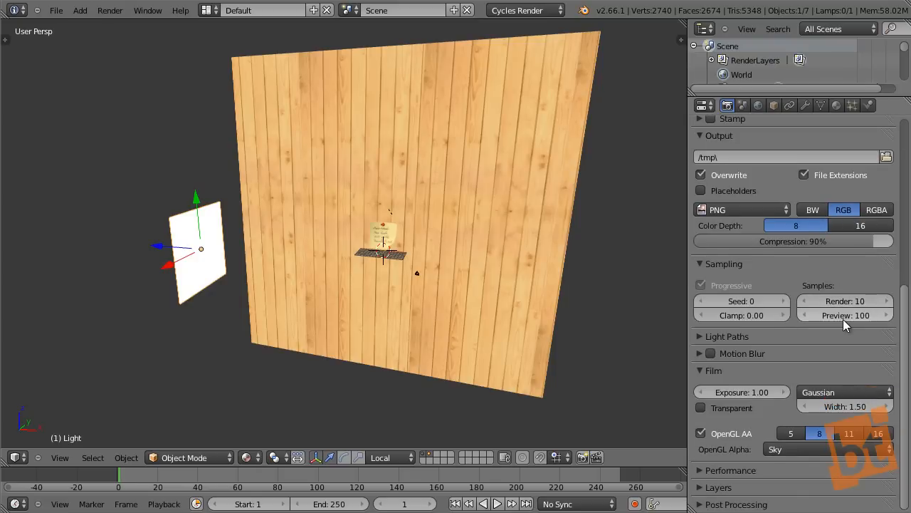
key("ctrl+s")
left_click(257, 163)
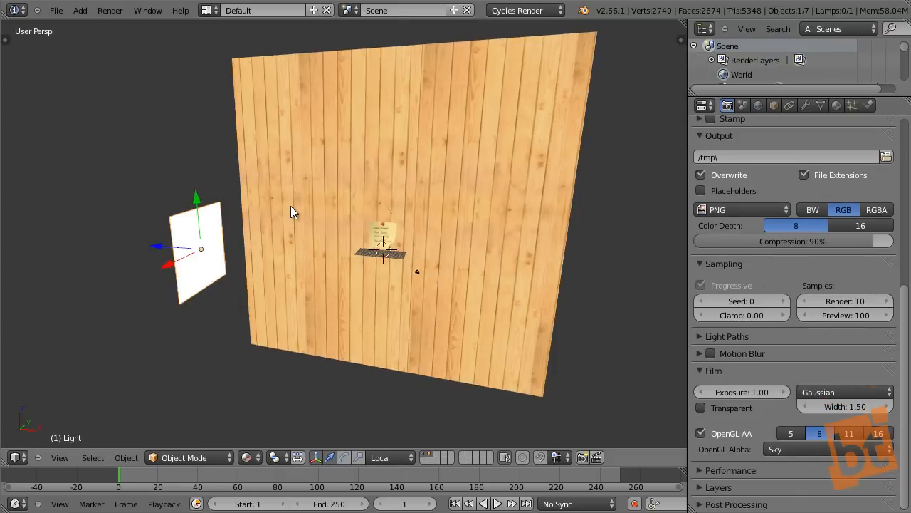
- Deselect all objects and switch the viewport shading to Rendered
key("a")
scroll(397, 234, "up", 3)
middle_click_drag(396, 244, 443, 255)
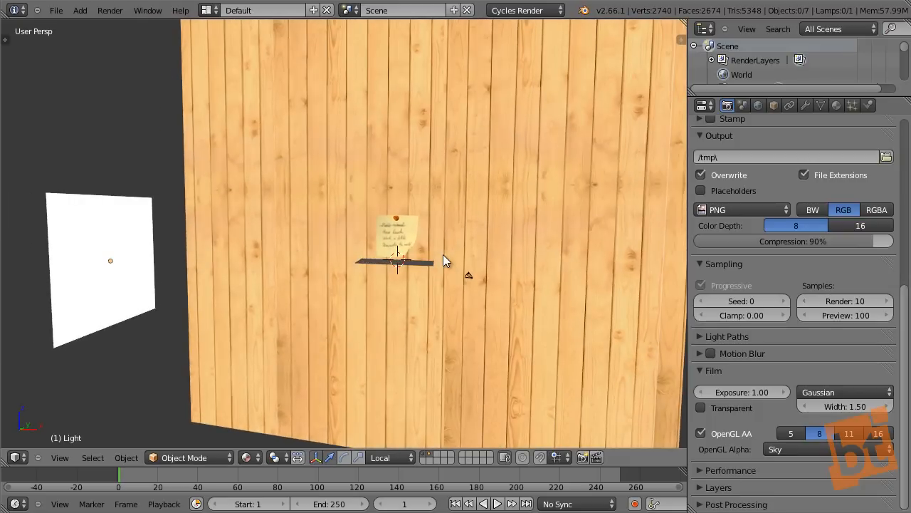
left_click(246, 457)
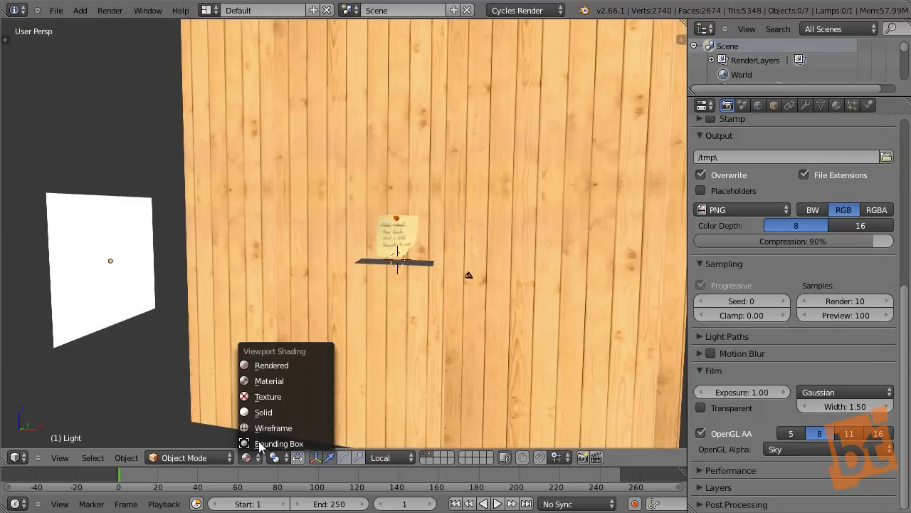
left_click(277, 367)
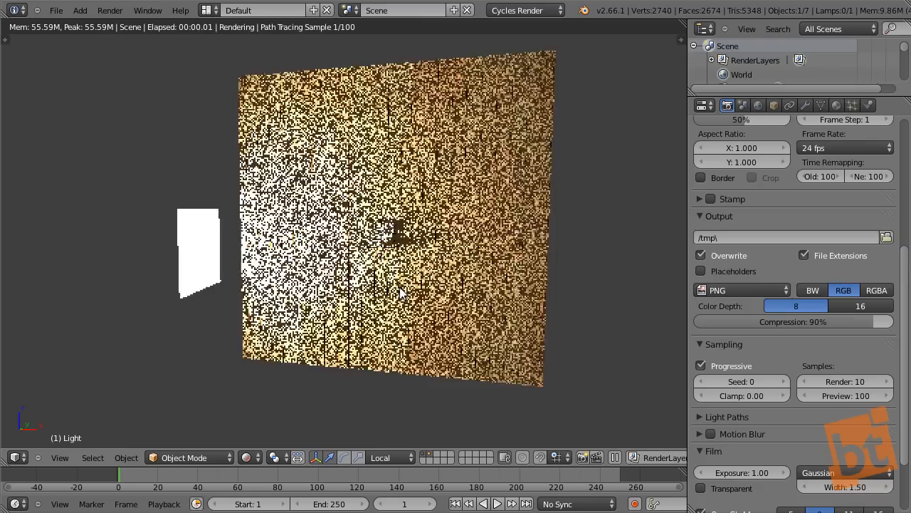
- Move the Light plane along the global Y axis in the negative direction, farther from the wooden wall
scroll(383, 249, "up", 4)
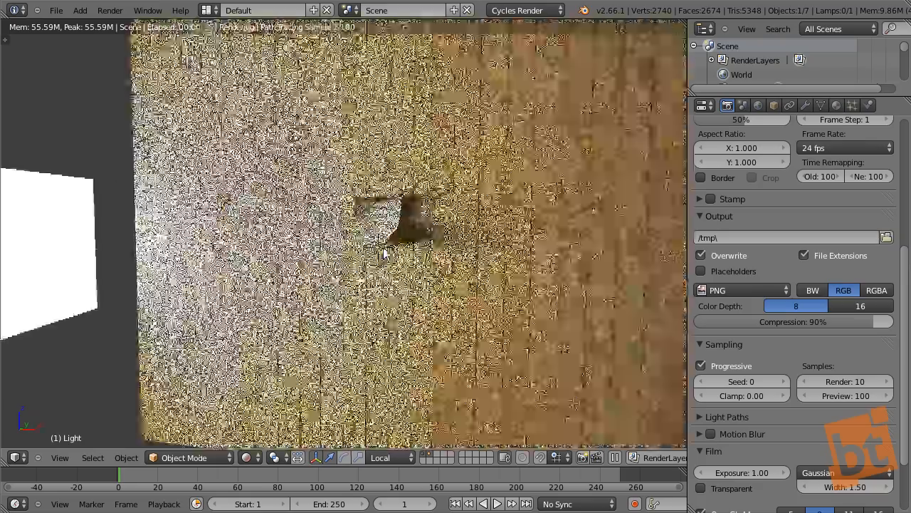
scroll(383, 253, "up", 1)
middle_click_drag(407, 265, 414, 274)
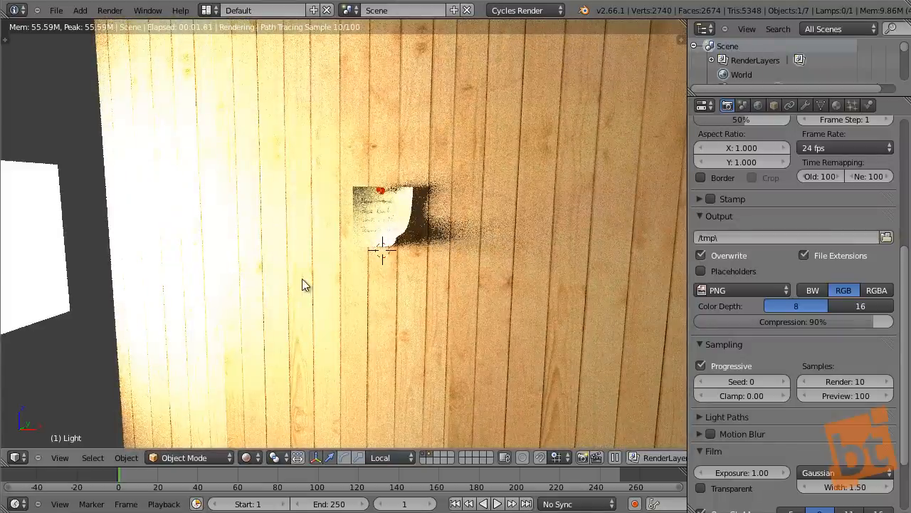
middle_click_drag(302, 278, 417, 273, "shift")
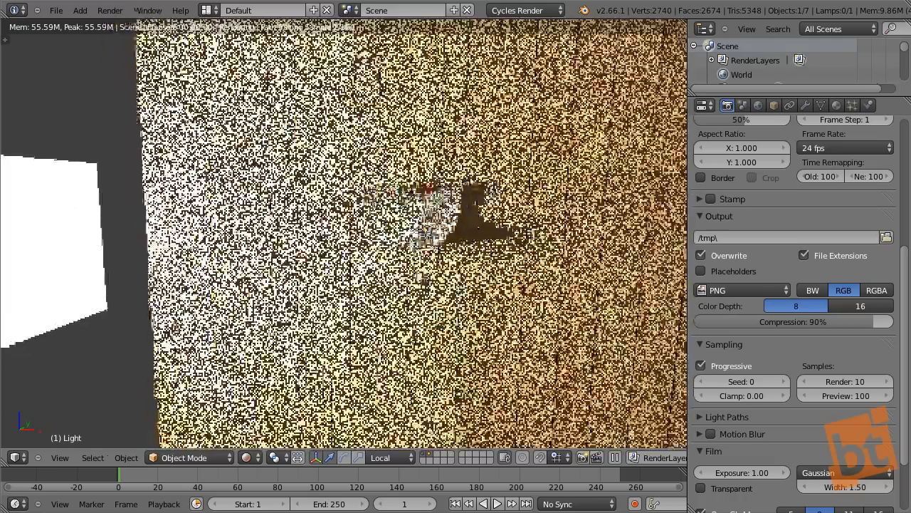
scroll(418, 273, "down", 1)
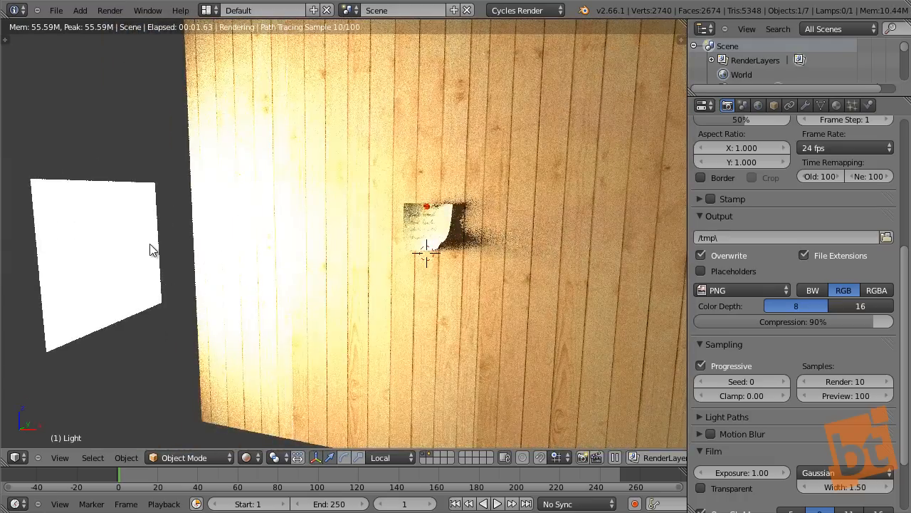
key("g")
key("y")
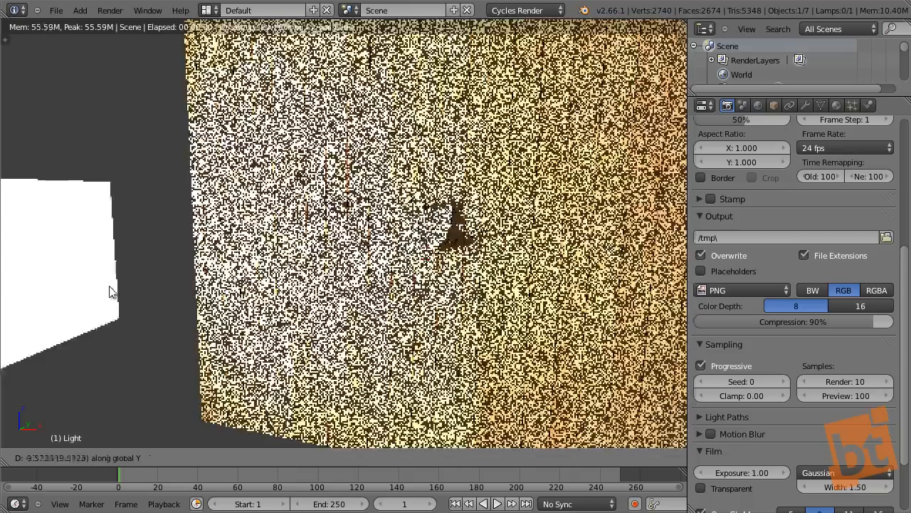
left_click(111, 294)
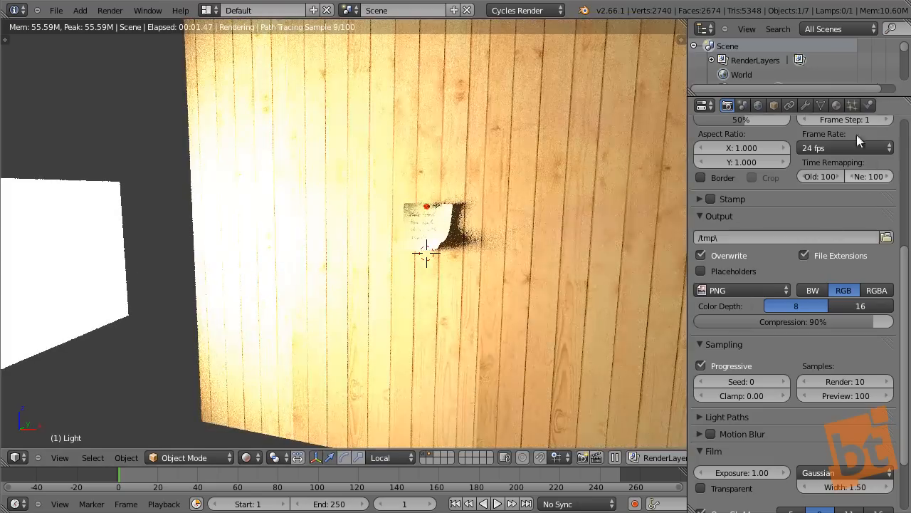
- Reduce the Light plane's Emission strength to 40.4 and enlarge the Outliner to list all scene objects
left_click(836, 105)
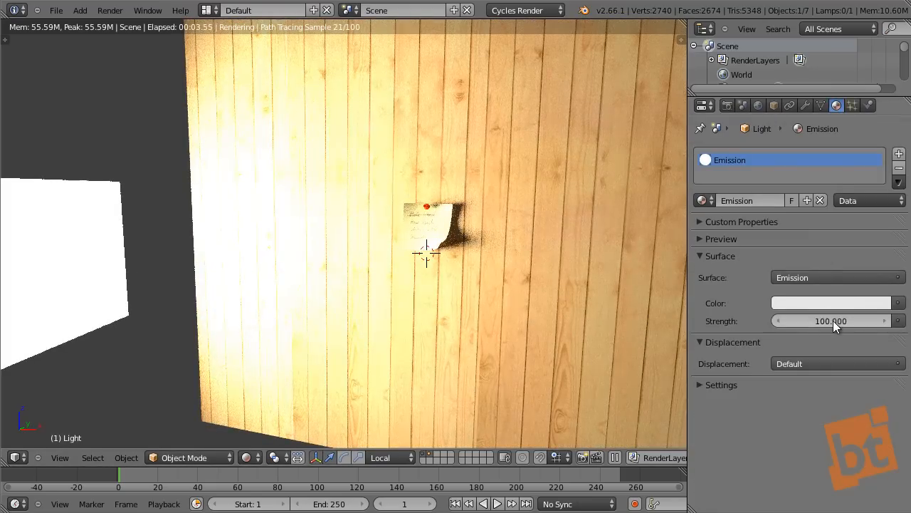
left_click_drag(833, 320, 405, 363)
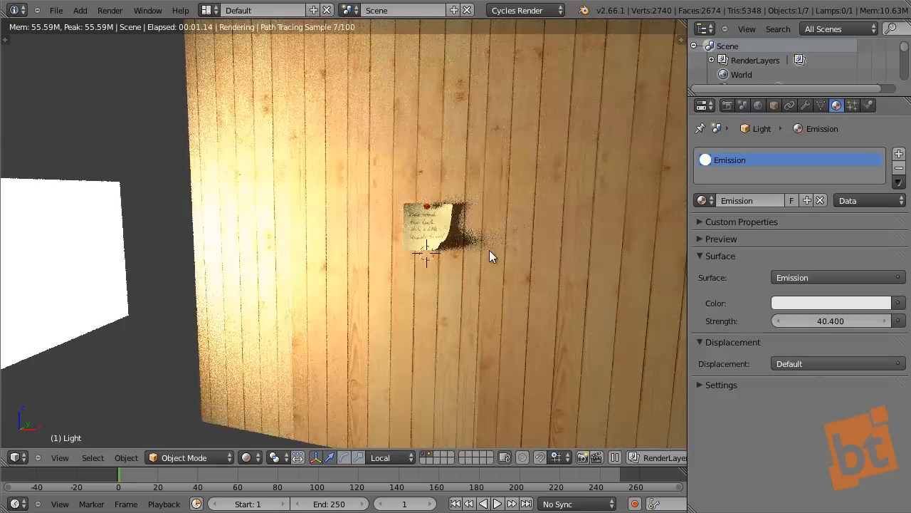
middle_click_drag(455, 258, 498, 247)
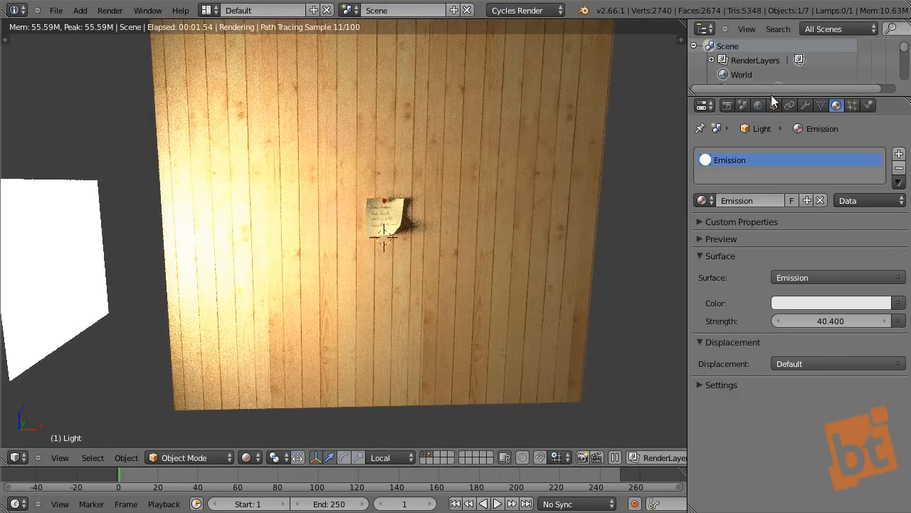
left_click_drag(766, 223, 766, 251)
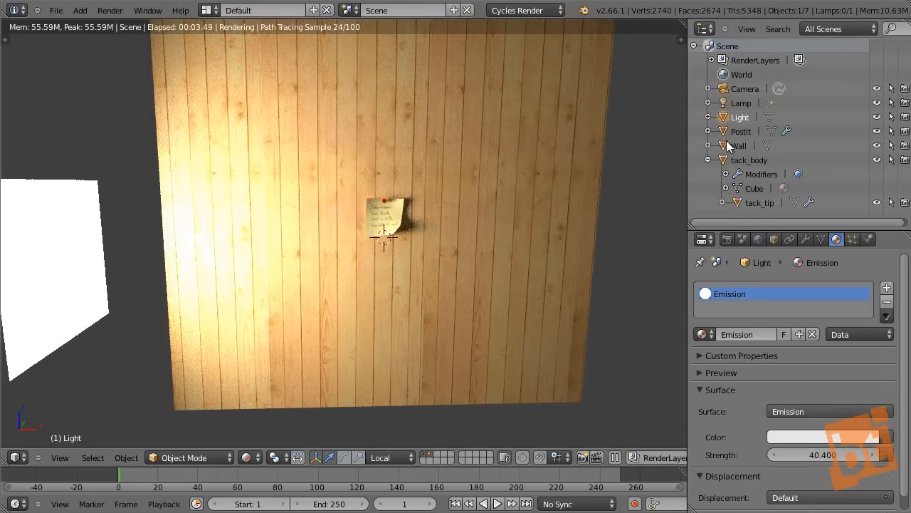
middle_click_drag(532, 223, 442, 281)
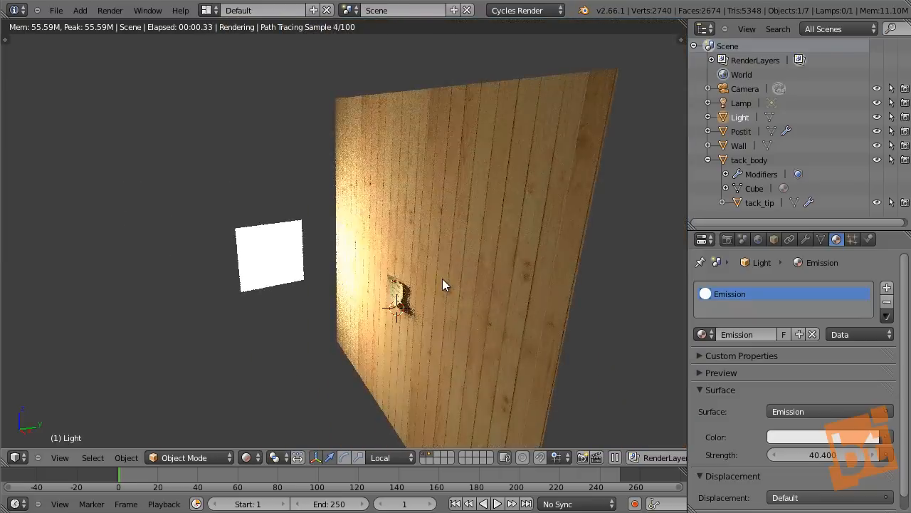
key("g")
key("y")
key("Escape")
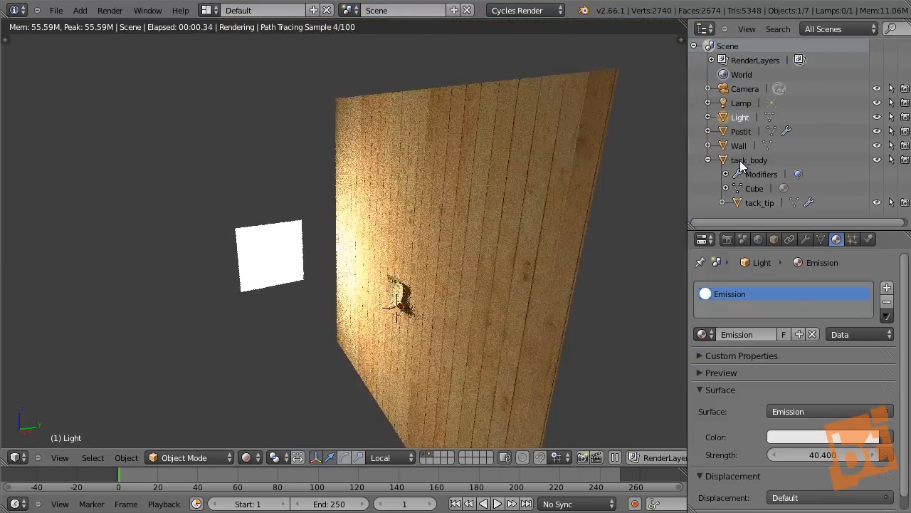
- Select the Lamp and move it about -29.6 units along the global Y axis
left_click(745, 107)
key("g")
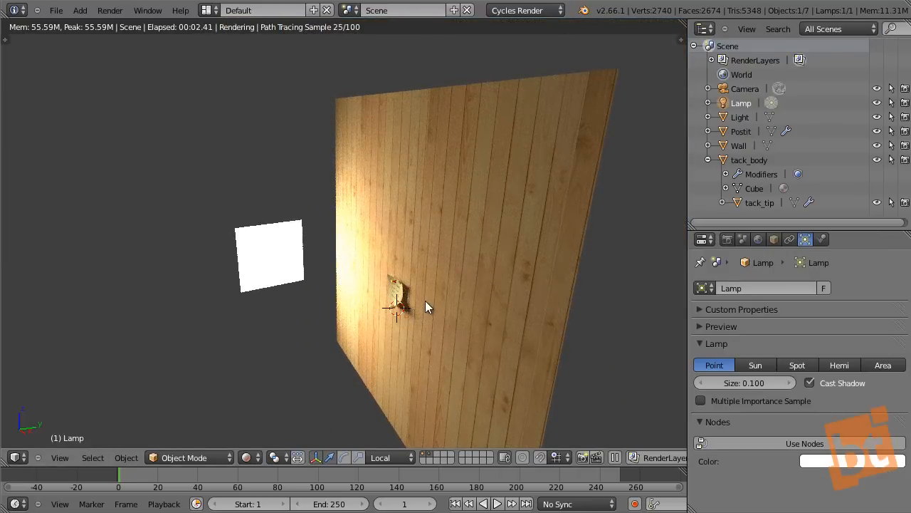
key("y")
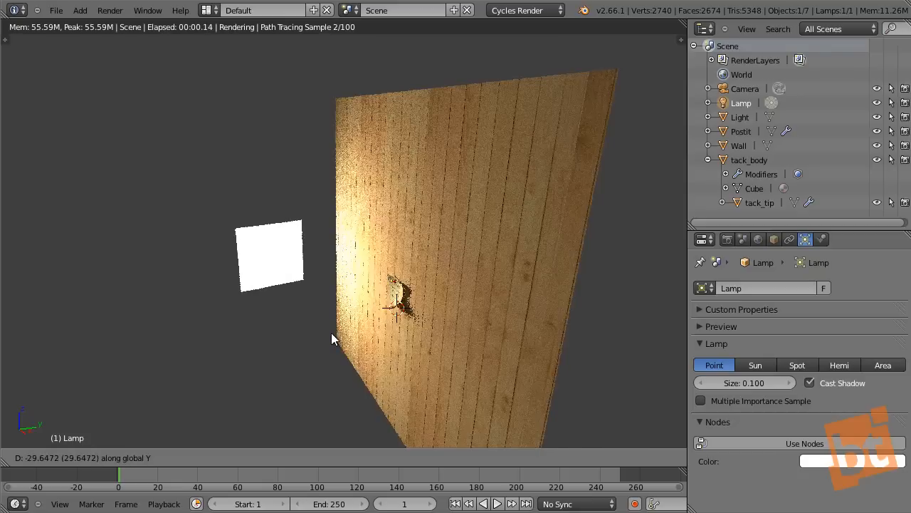
left_click(331, 333)
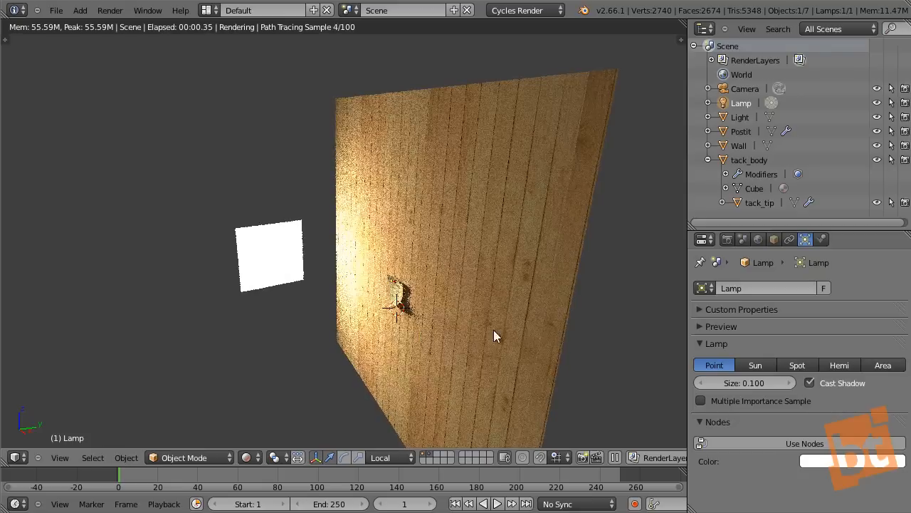
- Enable nodes for the Lamp and set its emission strength to 20000
left_click(780, 447)
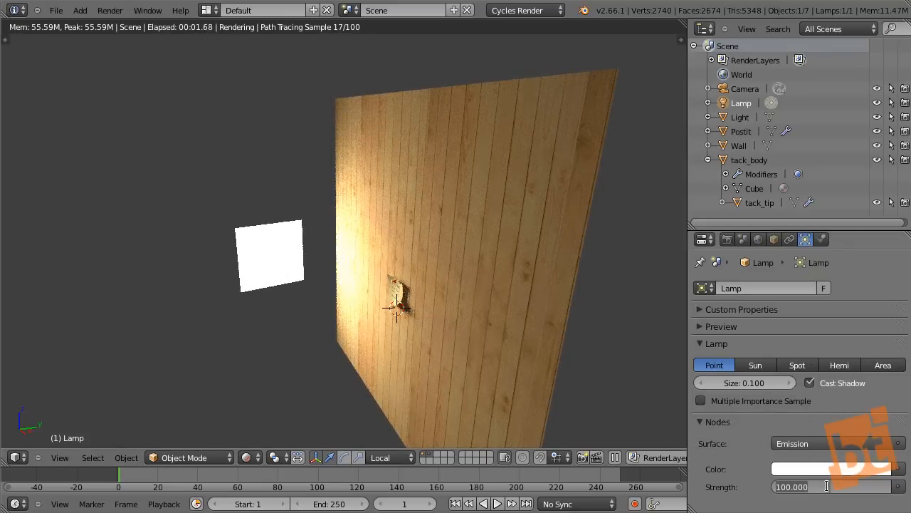
type("00")
key("Return")
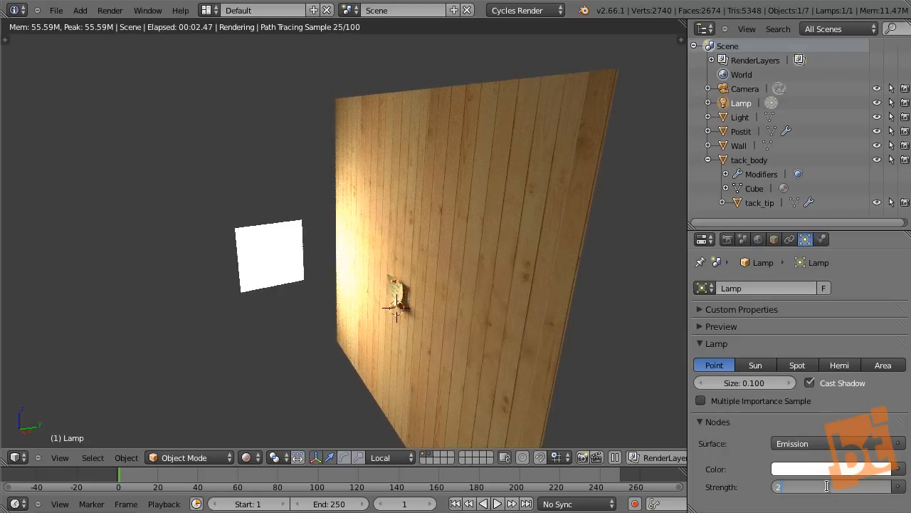
type("000")
key("Return")
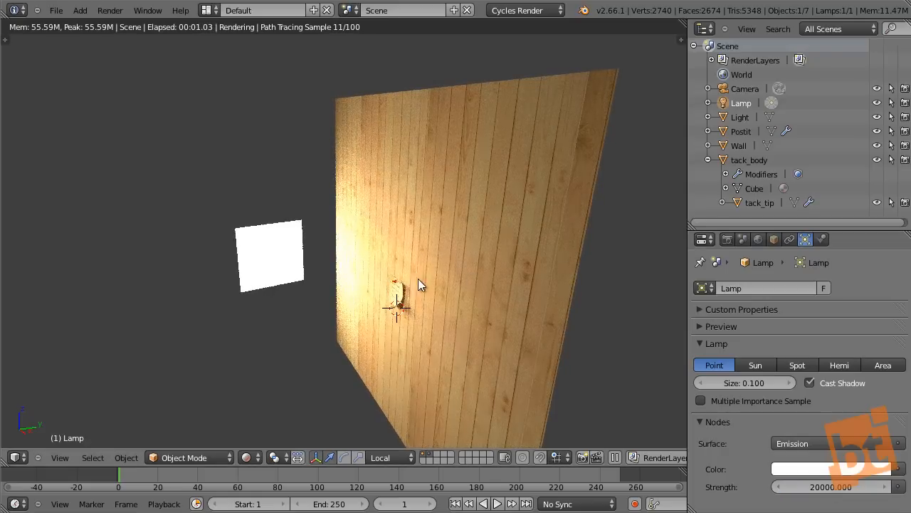
- Reposition the Lamp freely in front of the wooden wall, to the lower right of the sticky note
middle_click_drag(424, 318, 534, 309)
key("g")
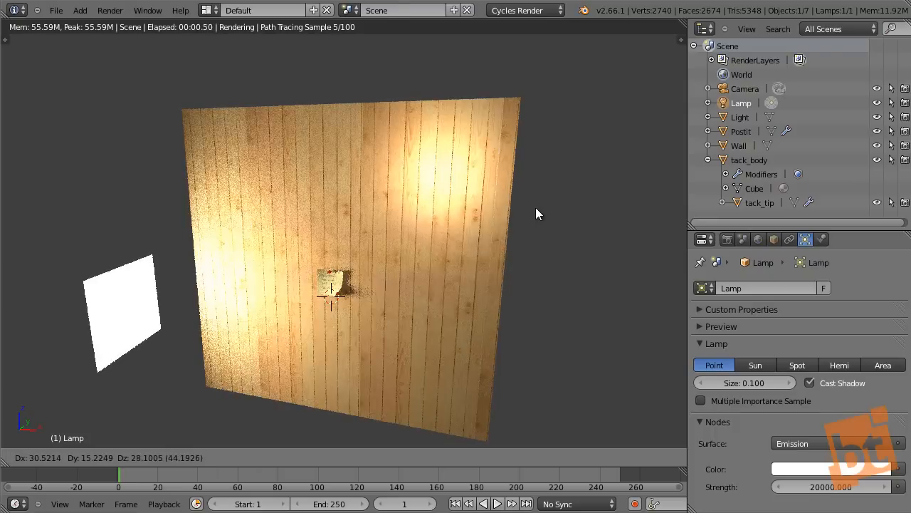
left_click(477, 346)
key("g")
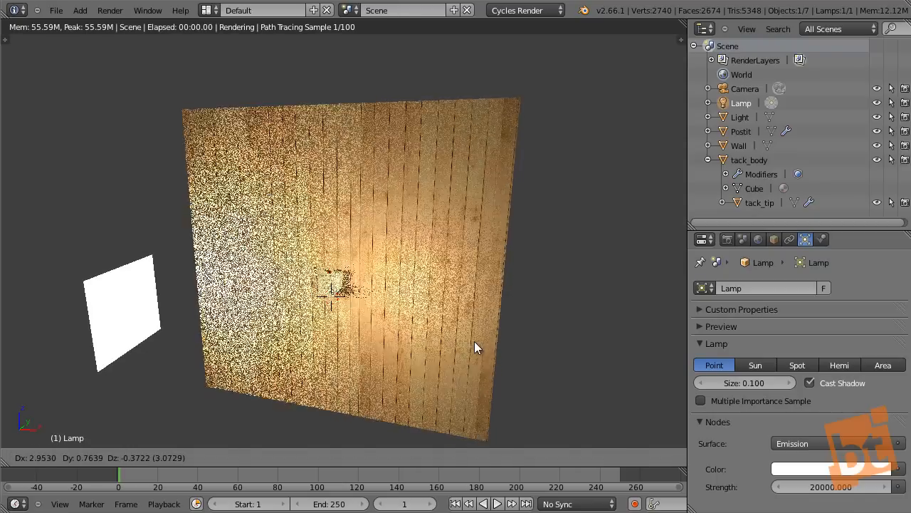
left_click(475, 342)
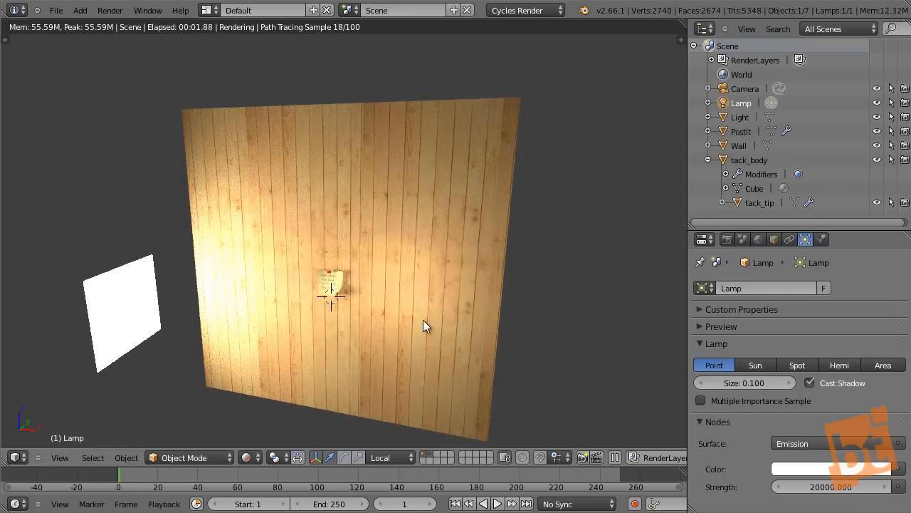
- Tint the Lamp light blue (R 0.351, G 0.792, B 1.000) and the Light plane's Emission orange (R 0.800, G 0.501, B 0.313)
left_click(808, 470)
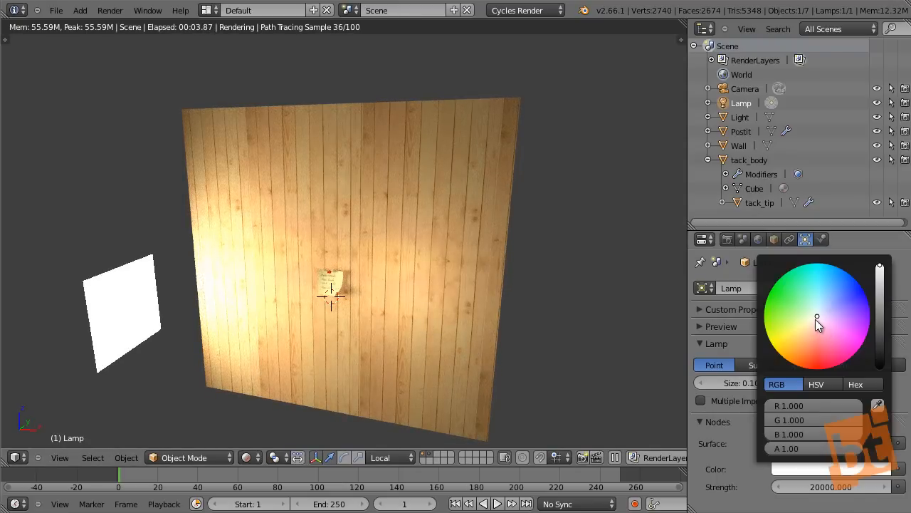
mouse_move(816, 319)
left_mouse_down()
mouse_move(834, 295)
mouse_move(829, 282)
left_mouse_up()
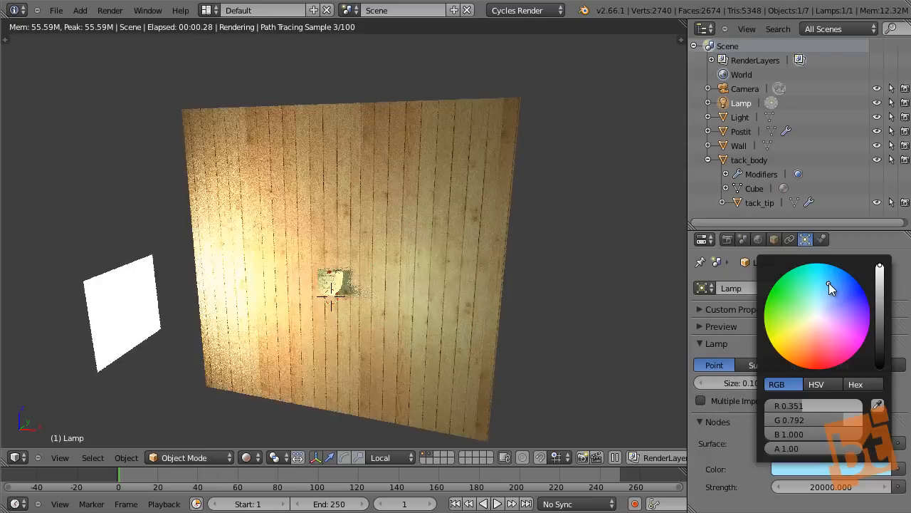
right_click(120, 311)
left_click(819, 437)
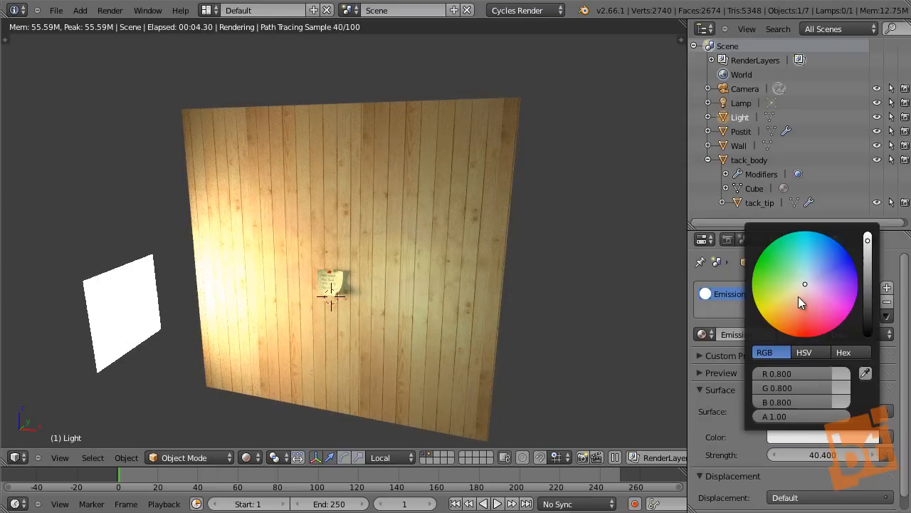
left_click_drag(798, 296, 793, 313)
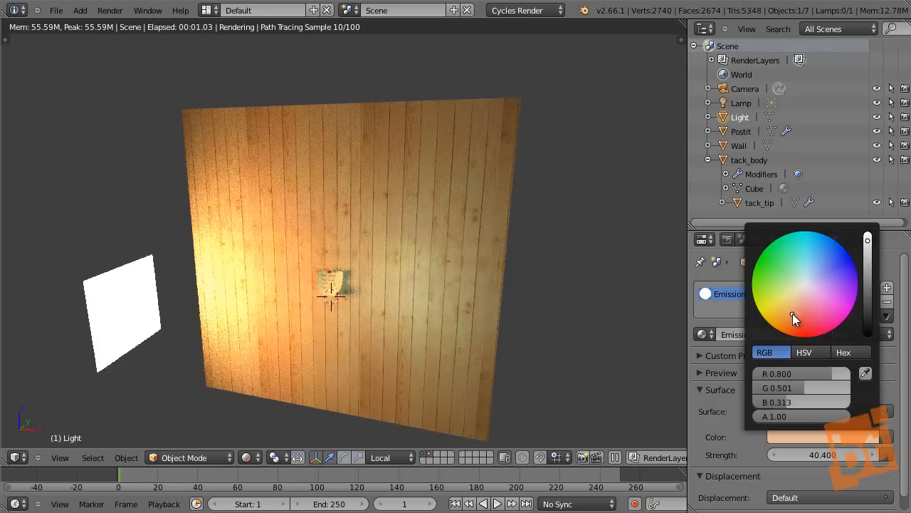
- Switch to the camera view and set the Lamp's size to 3.561 for softer shadows
middle_click_drag(434, 335, 380, 299)
key("KP_0")
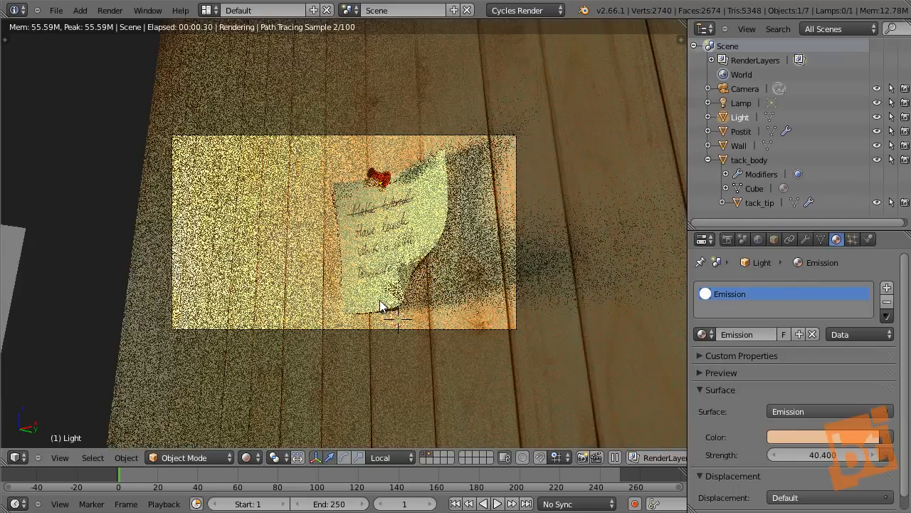
scroll(388, 289, "up", 3)
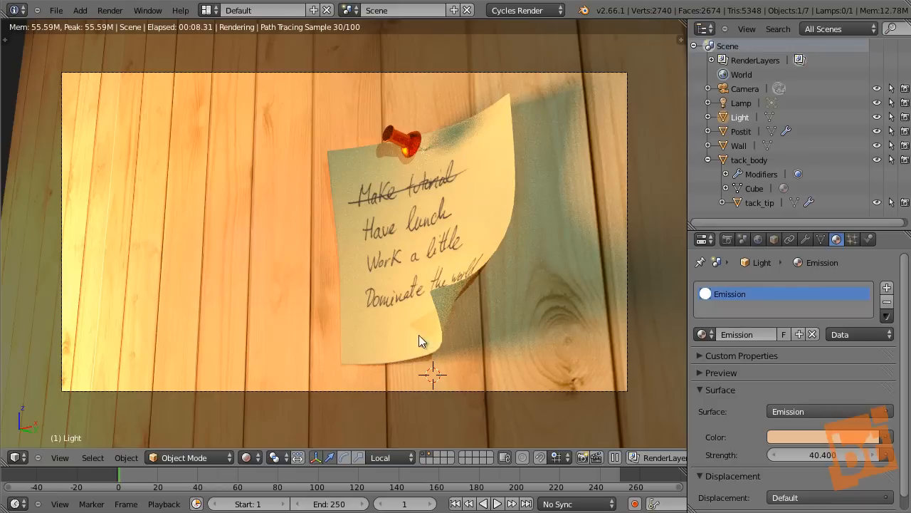
left_click(741, 104)
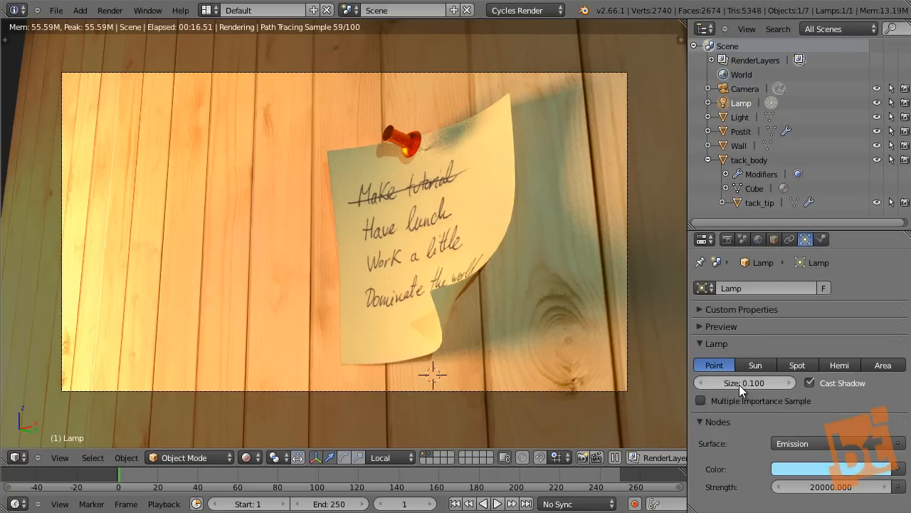
left_click_drag(739, 384, 602, 340)
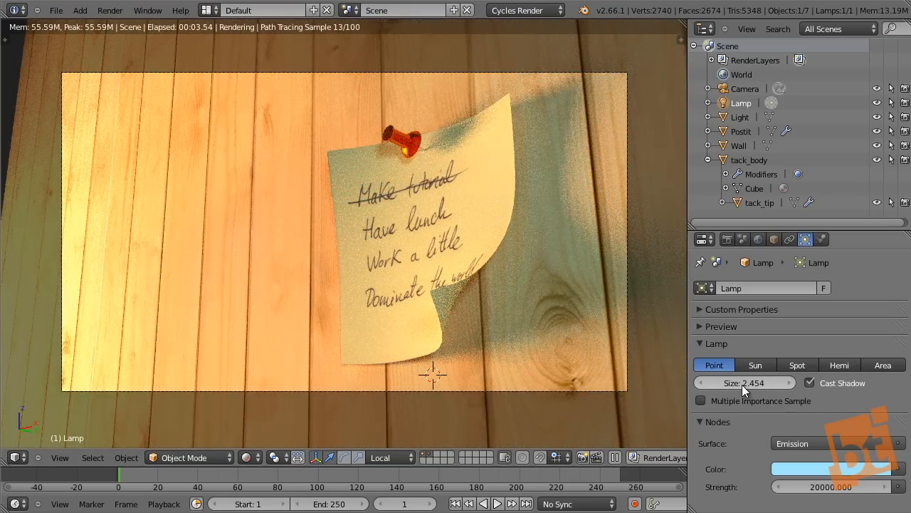
left_click_drag(741, 385, 737, 385)
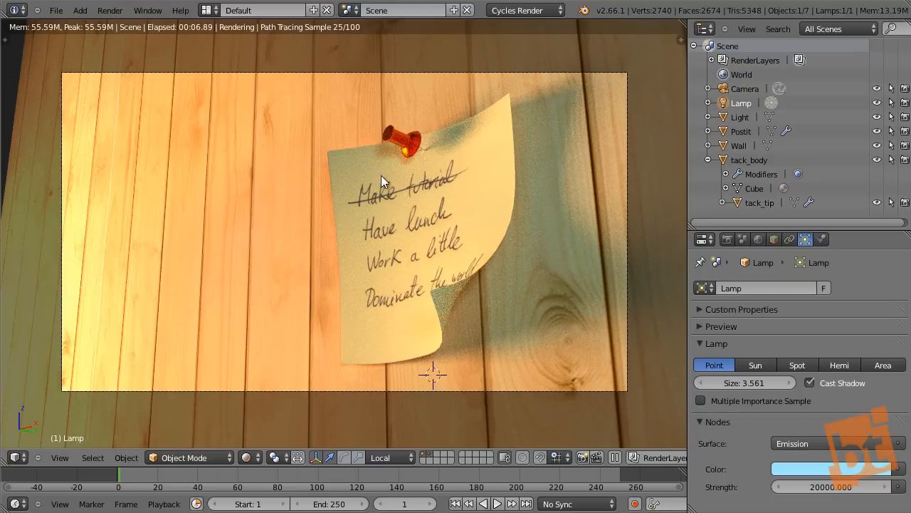
- Adjust the Lamp's height along the global Z axis in two moves
key("g")
key("z")
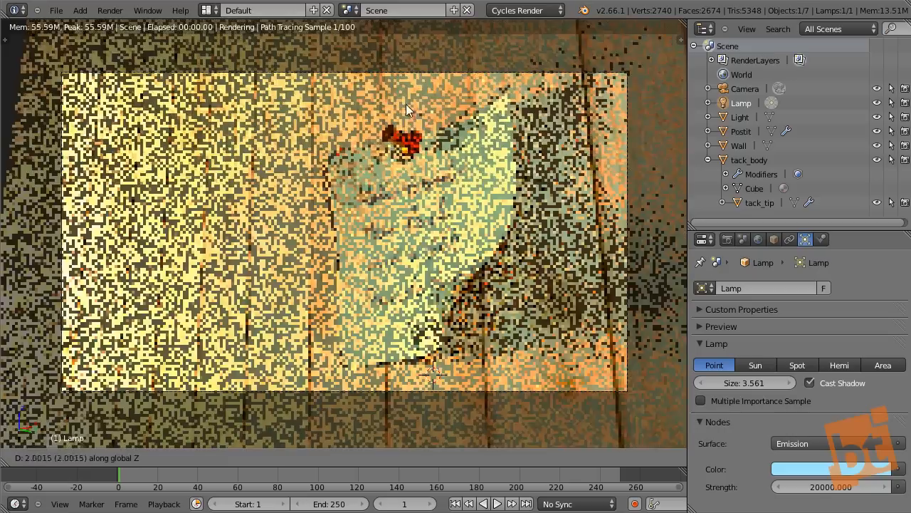
left_click(389, 379)
key("g")
key("z")
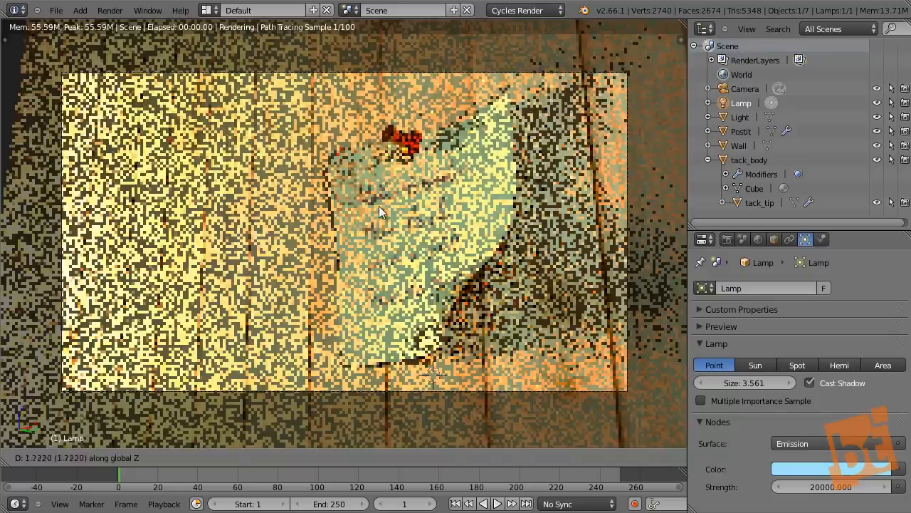
left_click(389, 349)
- Move the Lamp about -1.77 units along the global X axis and readjust it along the same axis
key("g")
key("x")
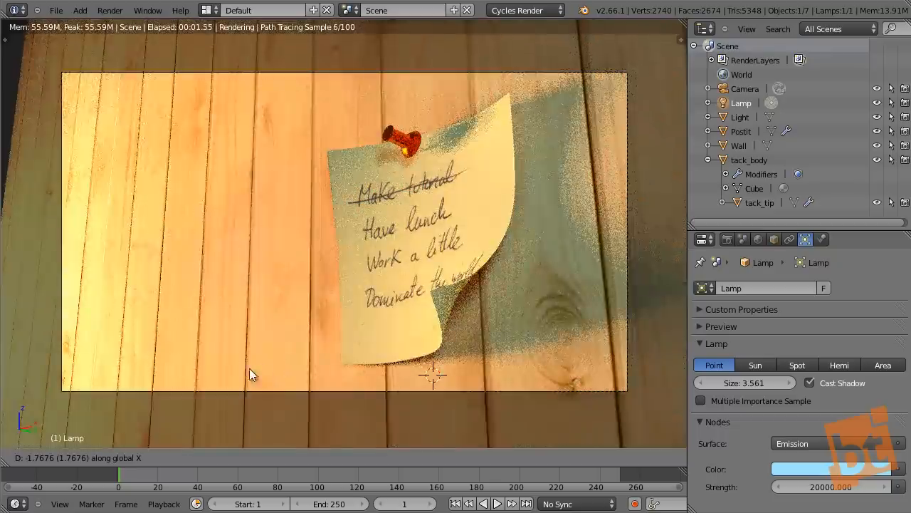
left_click(250, 369)
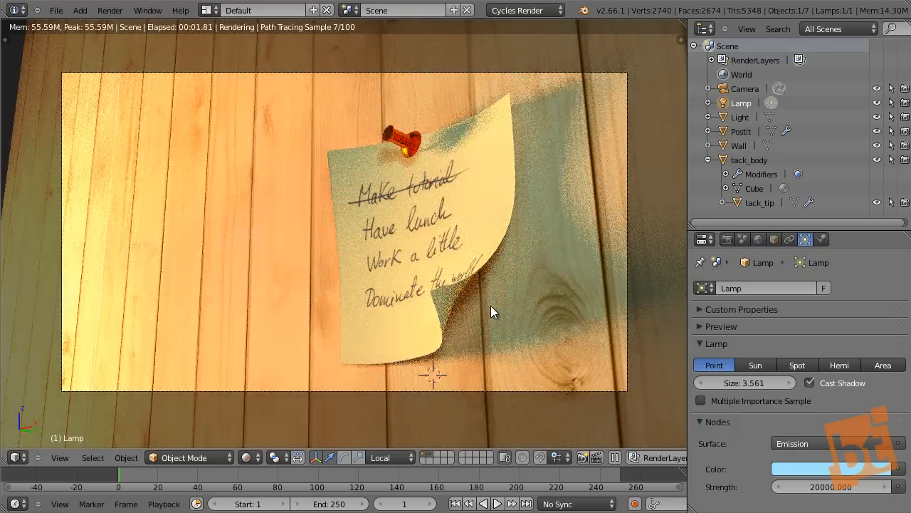
key("g")
key("x")
left_click(407, 238)
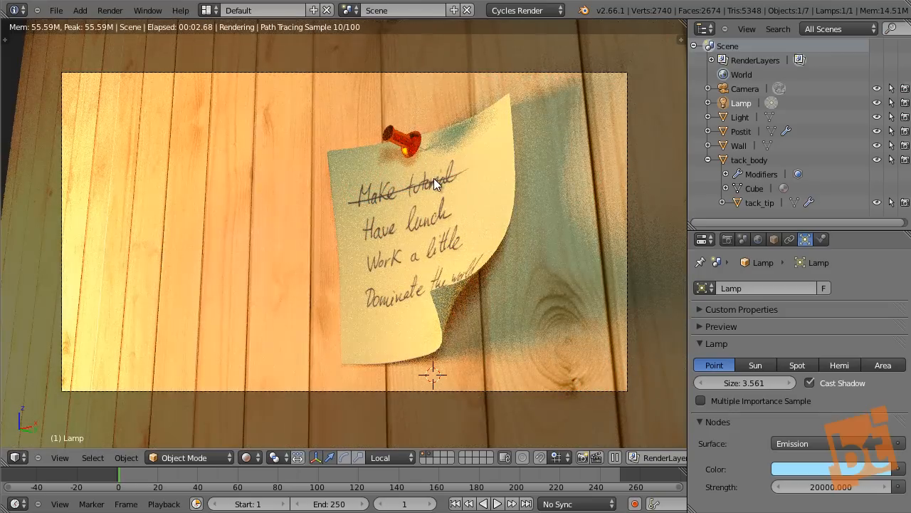
- Fine-tune the Lamp's height with three further moves along the global Z axis
key("g")
key("z")
left_click(427, 256)
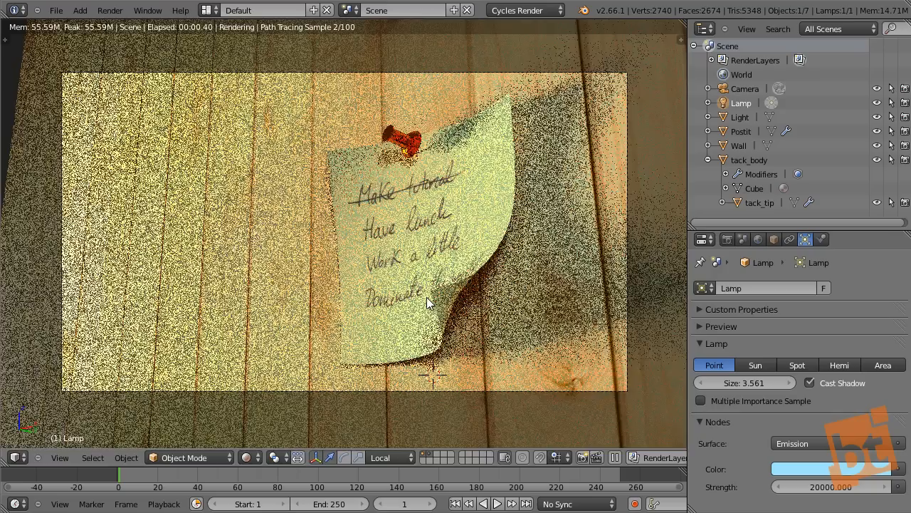
key("g")
key("z")
left_click(458, 350)
key("g")
key("z")
left_click(468, 309)
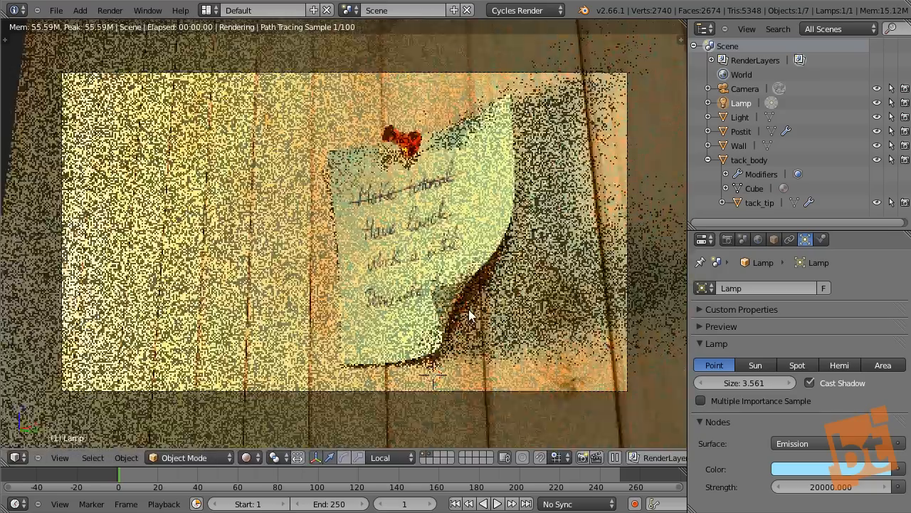
- Shift the Lamp along the global Y axis and about 0.12 units along the global X axis
key("g")
key("y")
left_click(498, 280)
key("g")
key("x")
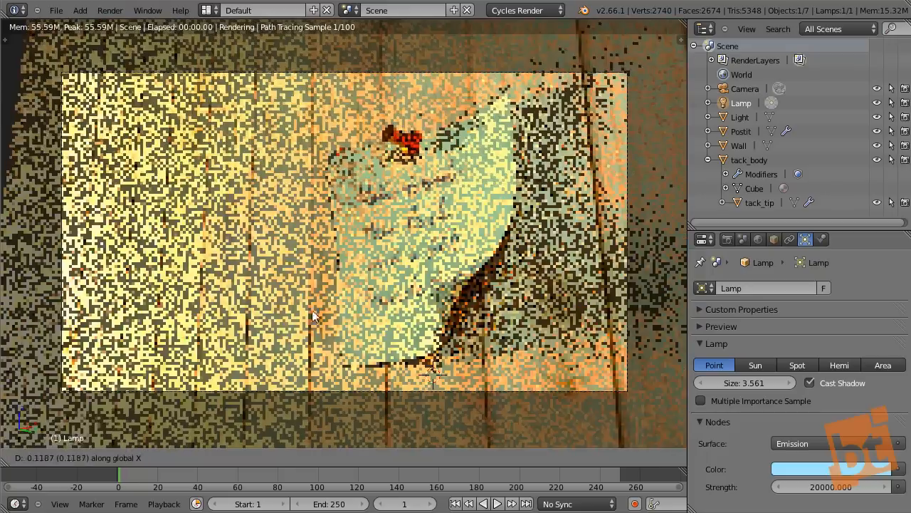
left_click(314, 317)
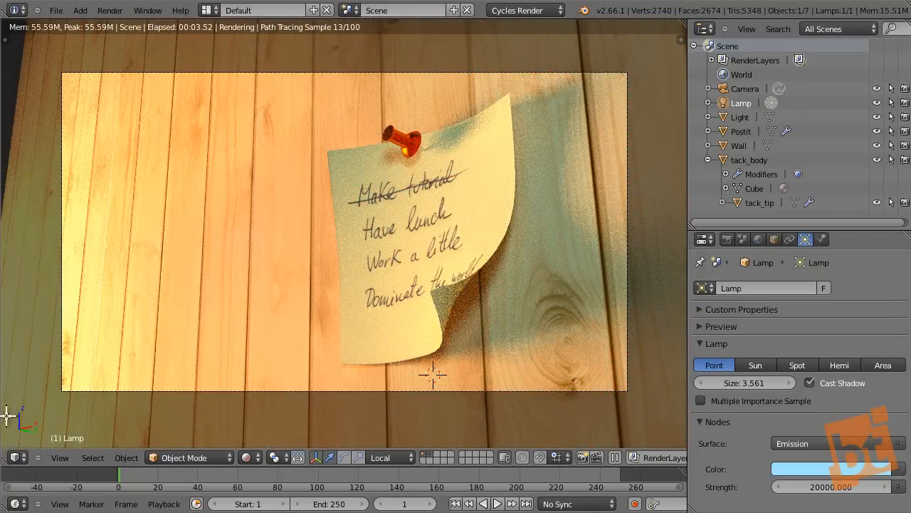
- Split the 3D view into a solid upper and rendered lower viewport, and set the upper one's transform orientation to Global
left_click_drag(7, 416, 8, 212)
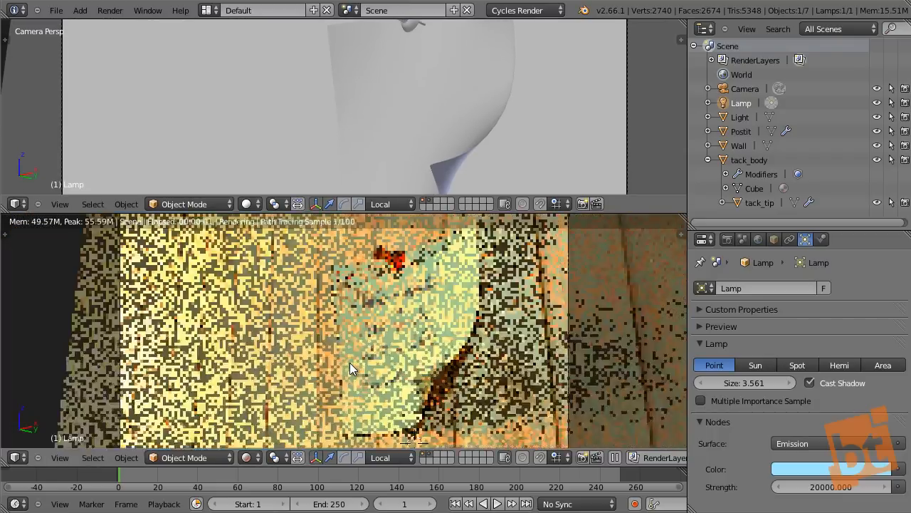
scroll(350, 362, "down", 1)
middle_click_drag(378, 362, 386, 368, "shift")
scroll(386, 369, "up", 1)
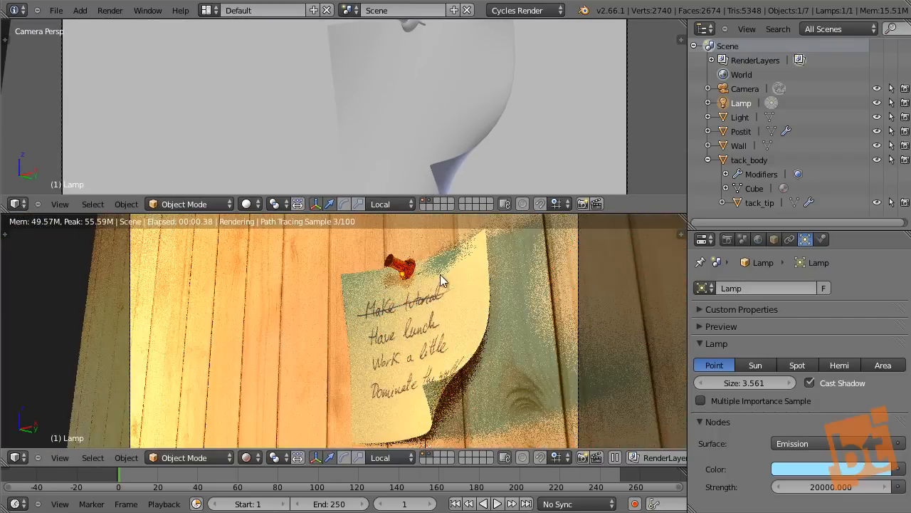
scroll(391, 113, "down", 4)
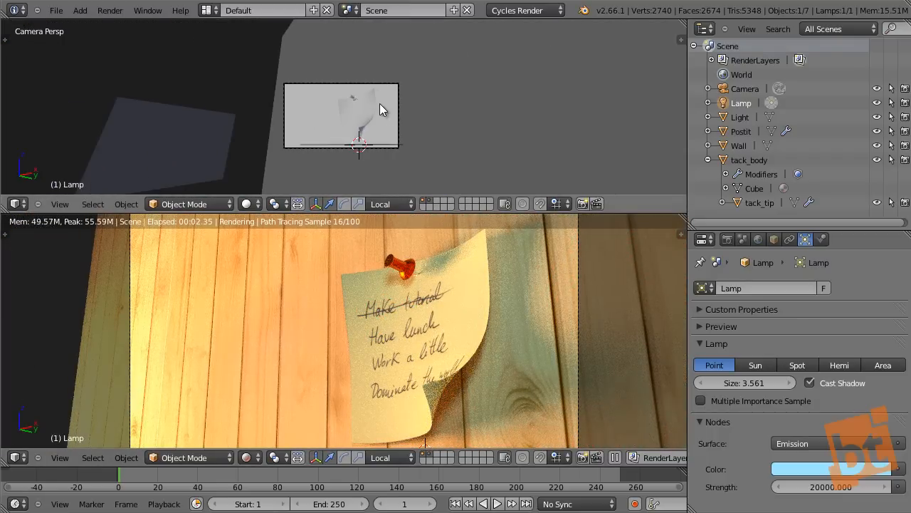
middle_click_drag(379, 104, 371, 182)
left_click(393, 201)
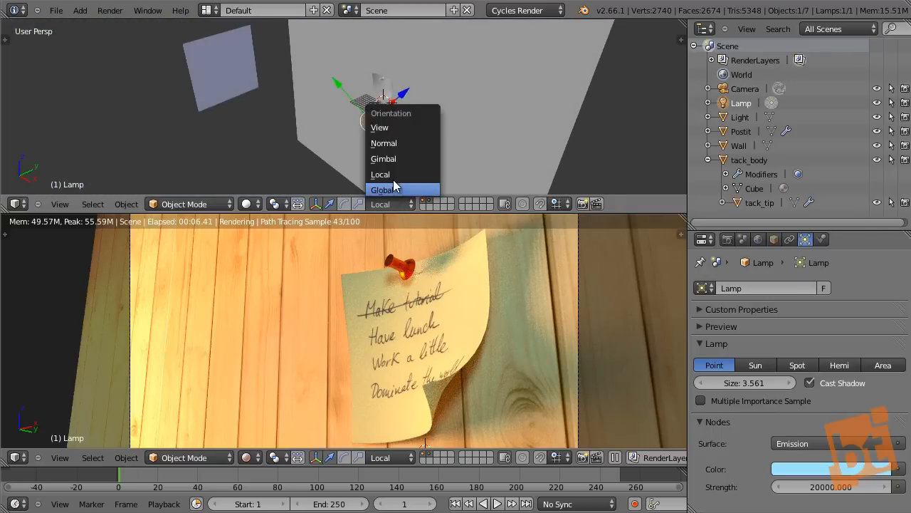
left_click(397, 192)
middle_click_drag(411, 114, 416, 156)
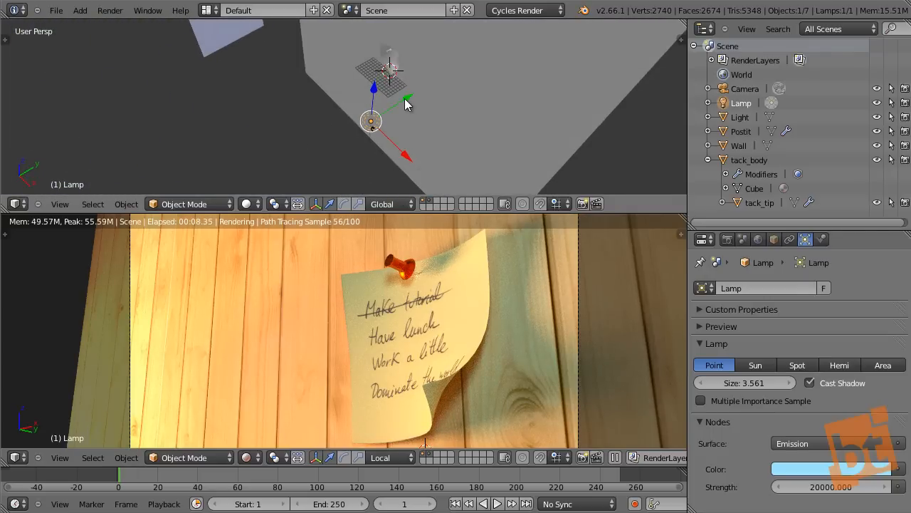
- Move the Lamp along the global Y axis toward the wall and place it close to the sticky note
left_click_drag(407, 101, 462, 78)
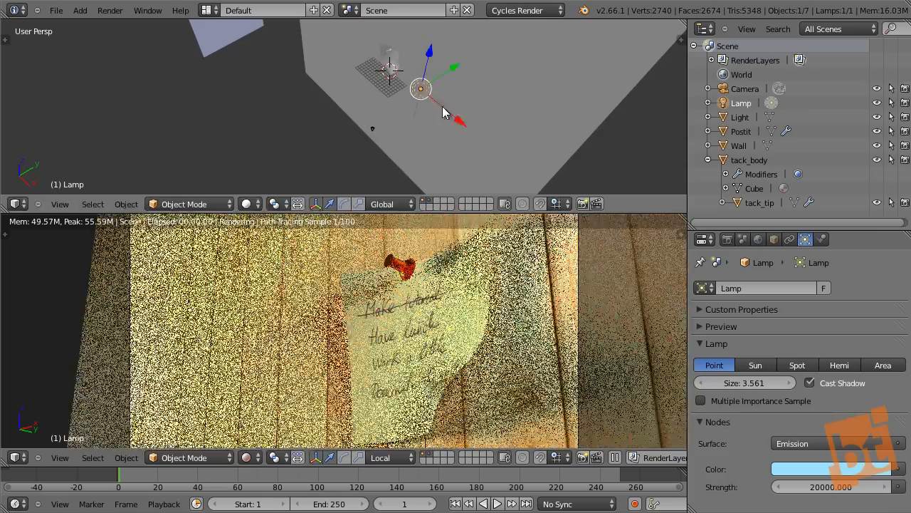
middle_click_drag(442, 106, 478, 102)
left_click_drag(476, 102, 428, 133)
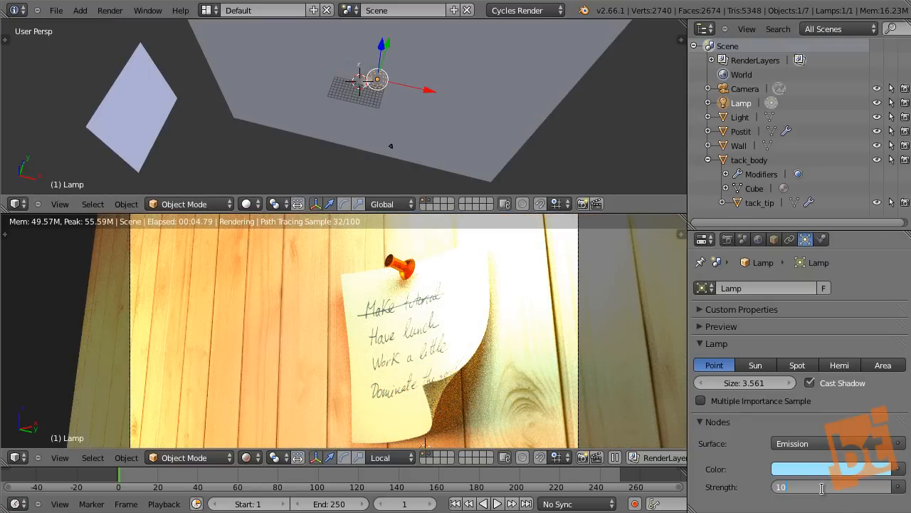
- Set the Lamp's emission strength to 1000 and fine-tune it up to 1124.1
key("Return")
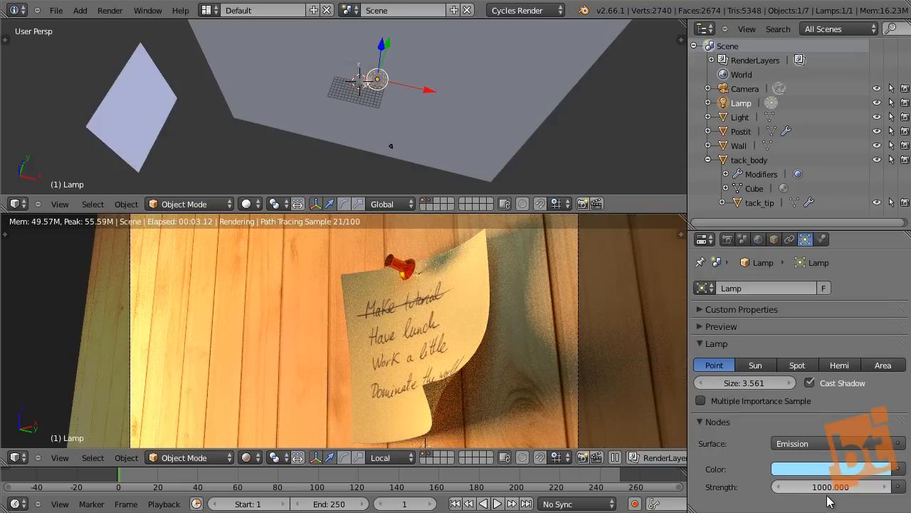
left_click_drag(821, 490, 901, 489)
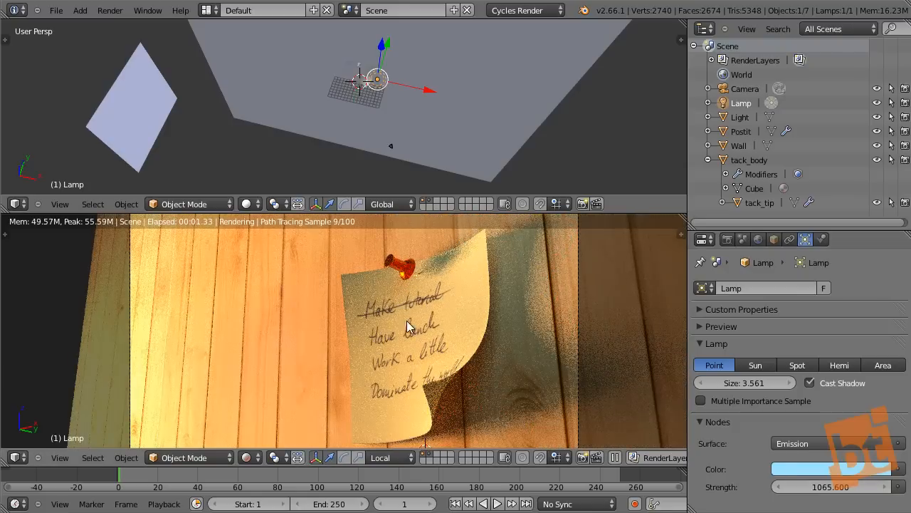
left_click_drag(815, 490, 869, 490)
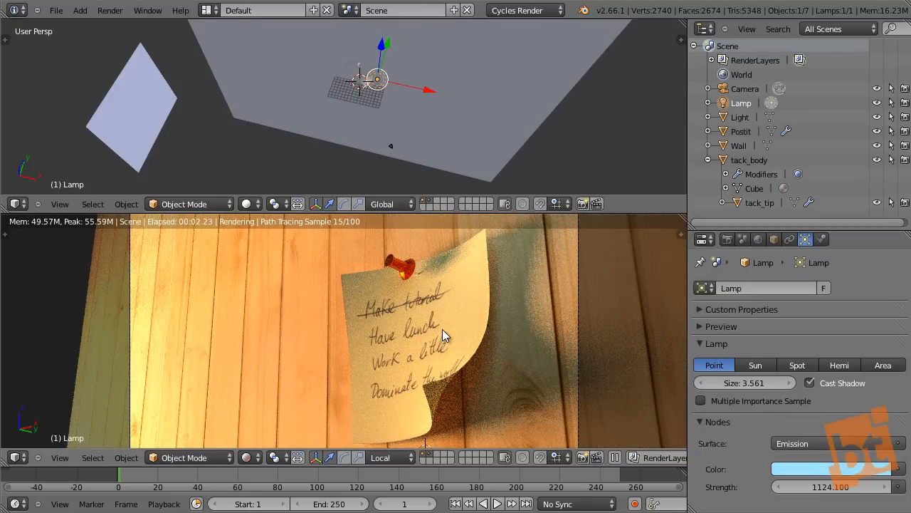
- Select the Postit note and enter Edit Mode on its mesh at the curled lower corner
middle_click_drag(435, 329, 433, 314, "shift")
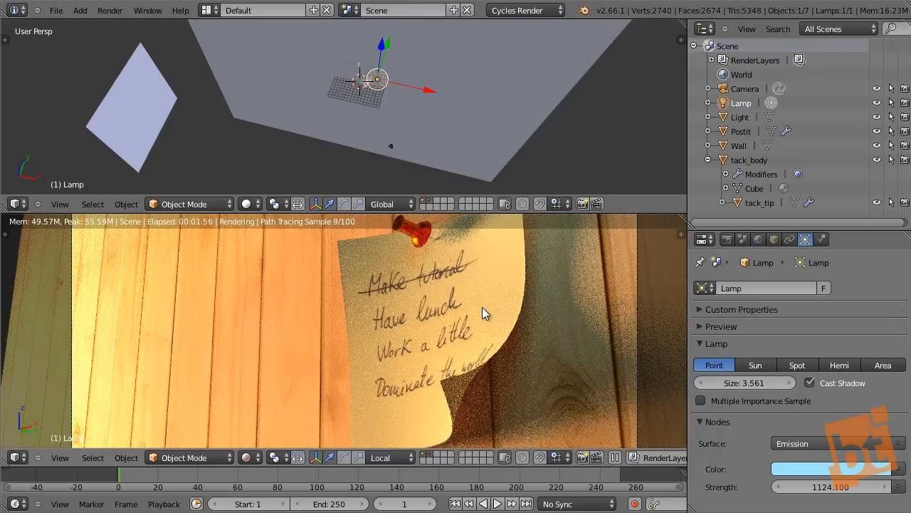
middle_click_drag(410, 92, 309, 117)
scroll(309, 116, "up", 6)
right_click(448, 69)
middle_click_drag(447, 70, 463, 129)
scroll(493, 109, "up", 3)
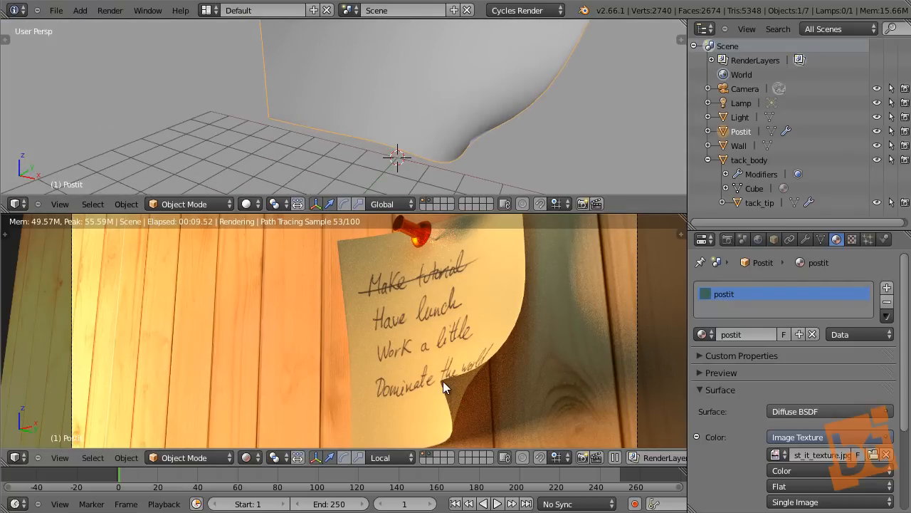
middle_click_drag(555, 84, 495, 107)
key("Tab")
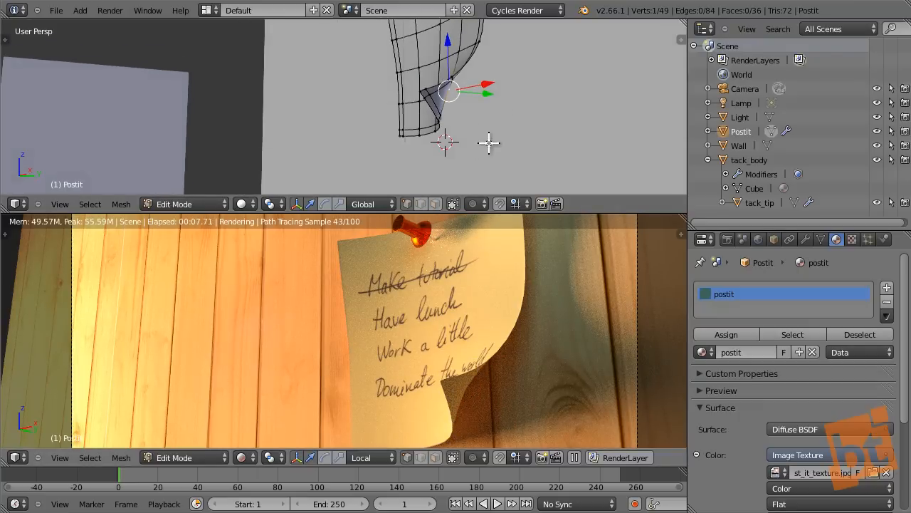
- Enable smooth proportional editing and pull the selected vertex on the curl's outer edge about 1.4 units away from the note
key("g")
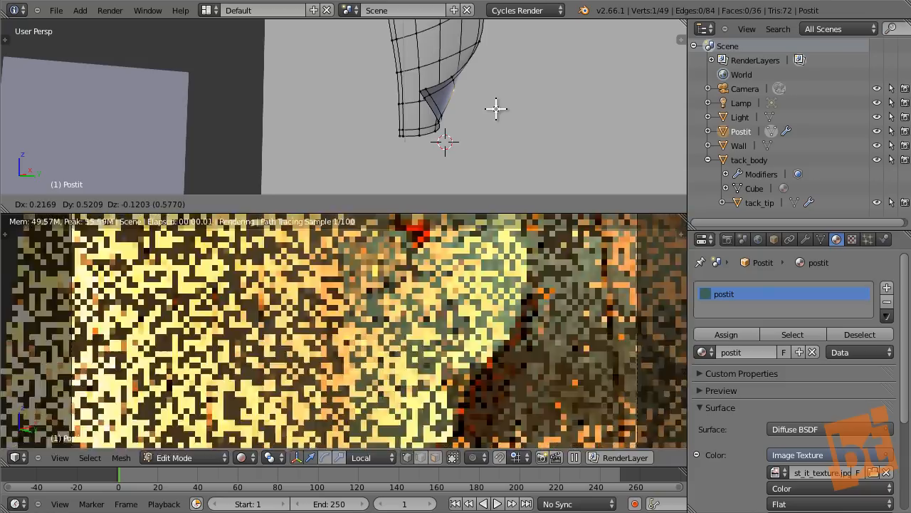
right_click(488, 107)
key("o")
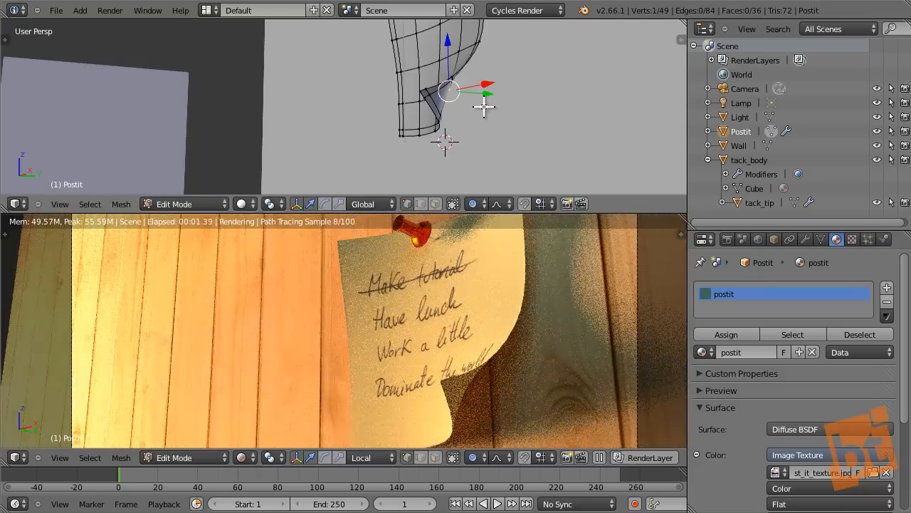
key("g")
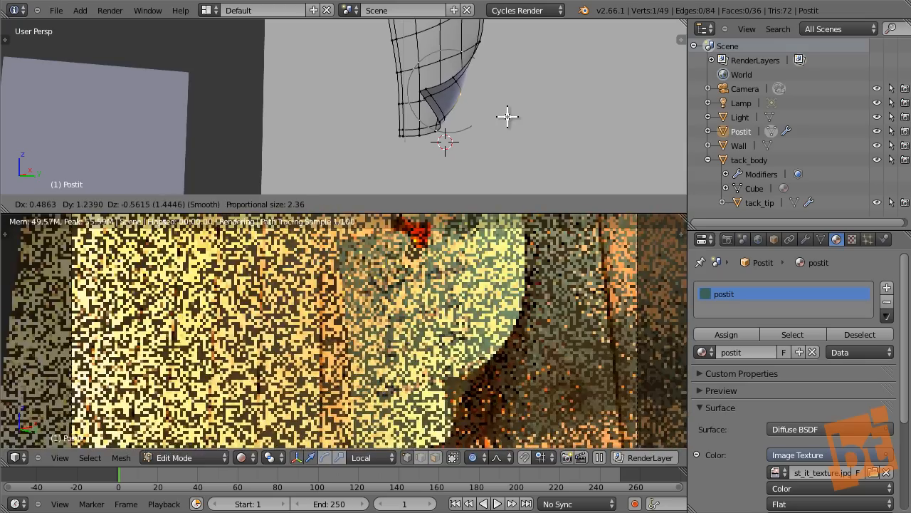
left_click(504, 116)
- Shift the vertex higher up the note's curled side edge outward by about 0.33 units with proportional editing, then return to Object Mode
mouse_move(503, 107)
middle_mouse_down()
mouse_move(438, 128)
mouse_move(501, 114)
middle_mouse_up()
key("g")
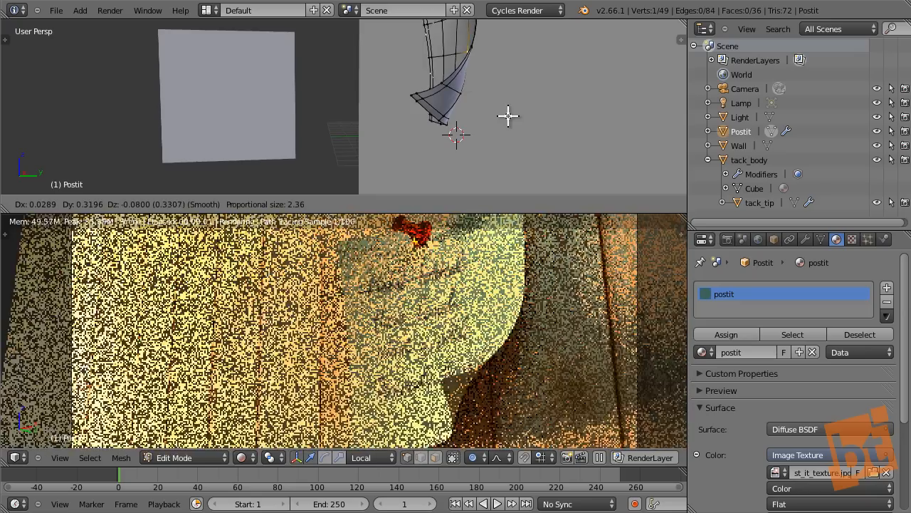
left_click(509, 116)
key("Tab")
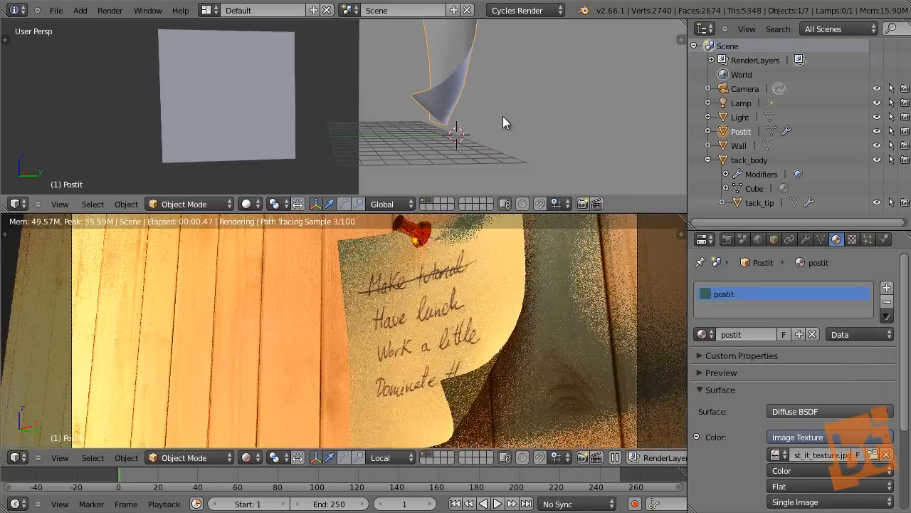
- Move the tip vertex of the folded corner back toward the note's outer edge with proportional editing so it uncovers the last written line
middle_click_drag(501, 118, 506, 107)
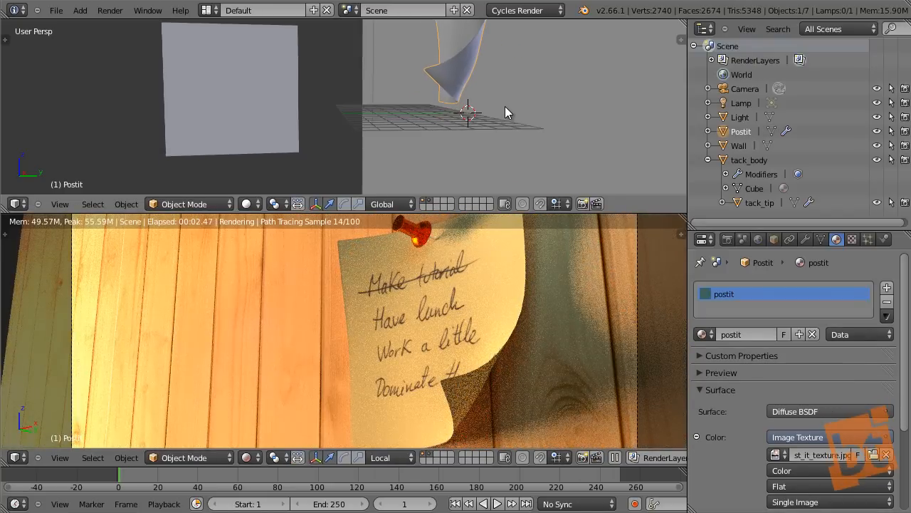
key("Tab")
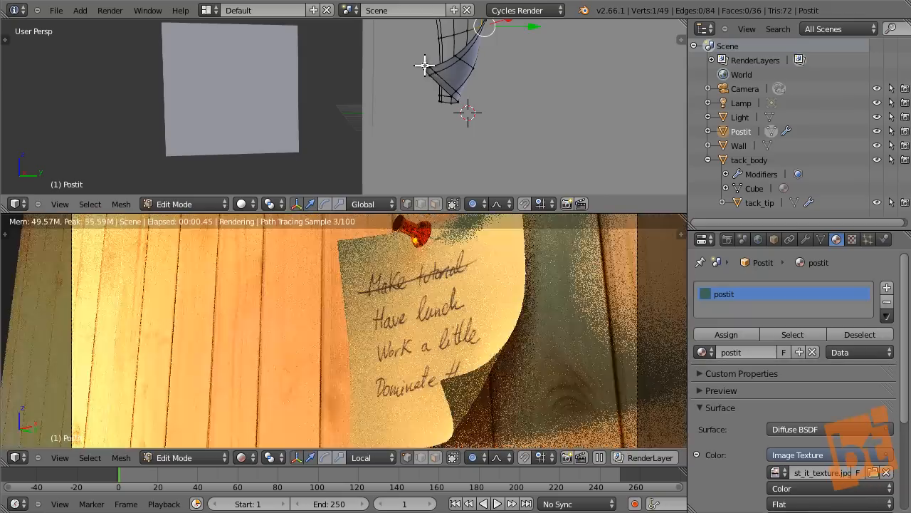
key("g")
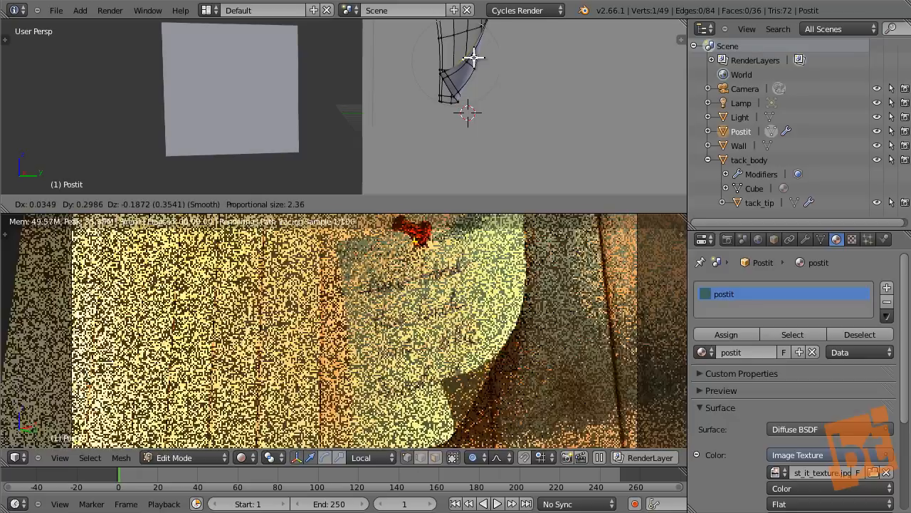
left_click(474, 57)
key("Tab")
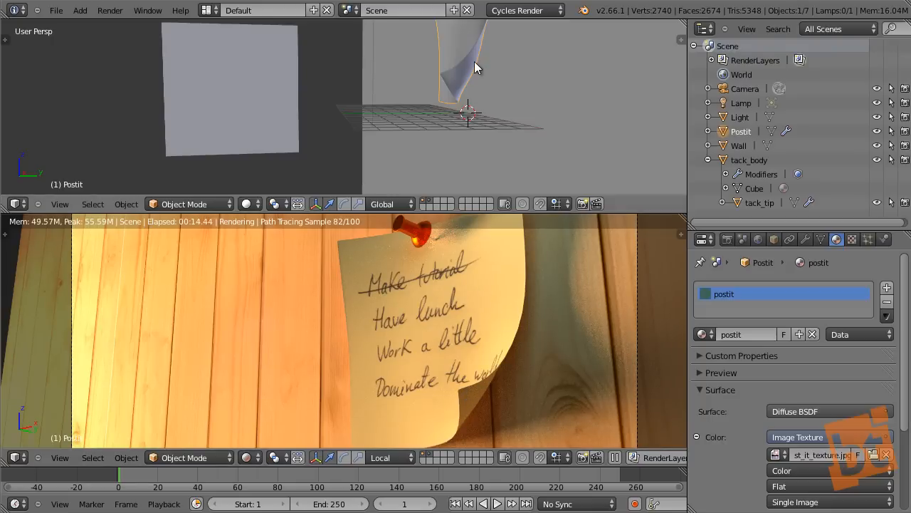
- Re-enter Edit Mode, split the rendered viewport vertically, and turn the new area into a UV/Image Editor
key("Tab")
scroll(489, 121, "up", 6)
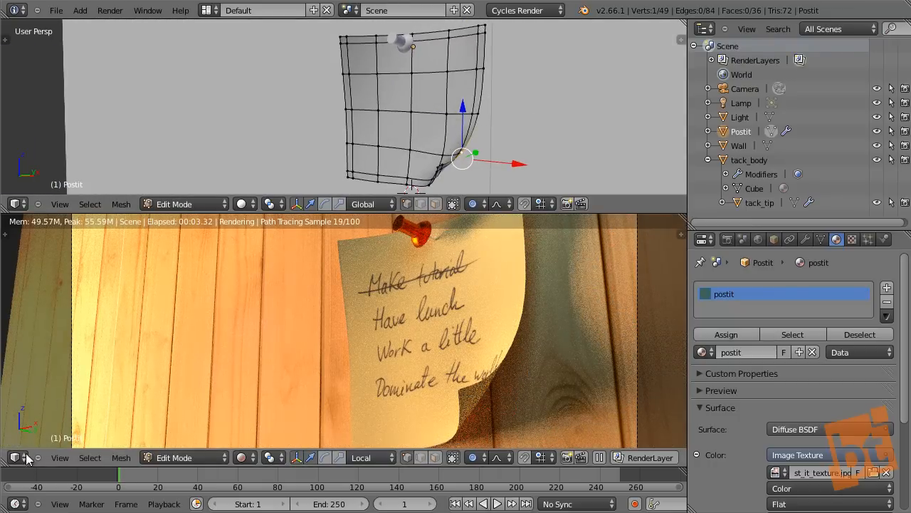
left_click_drag(6, 463, 247, 461)
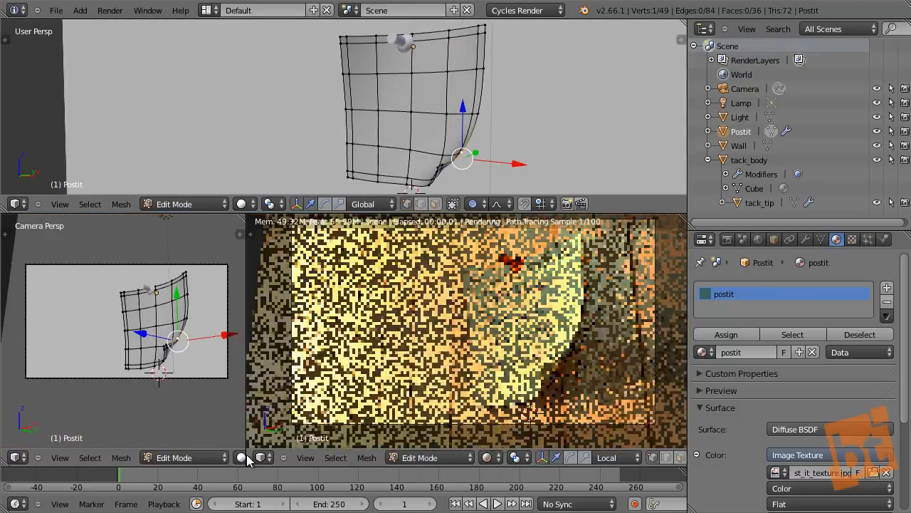
left_click(18, 457)
left_click(54, 366)
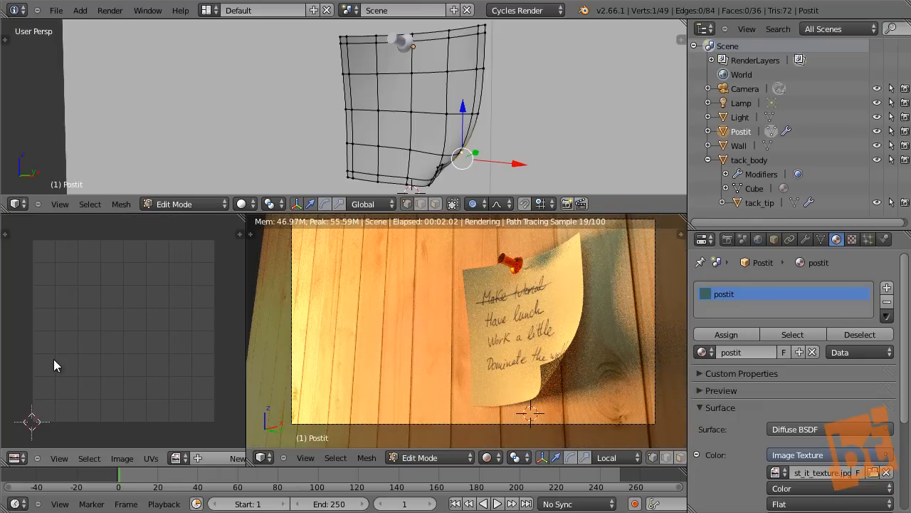
- Select the note's whole mesh and shift all its UVs down along Y by about 44 units, then return to Object Mode
key("a")
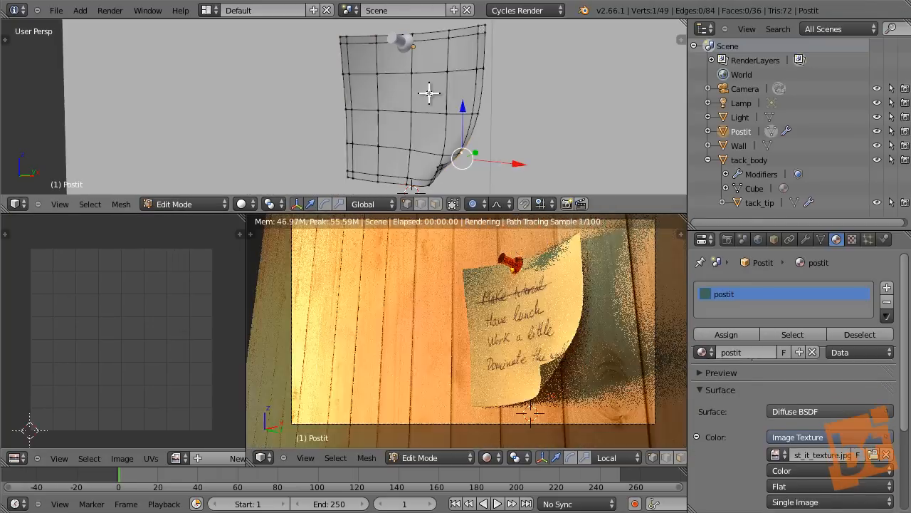
key("a")
scroll(174, 277, "down", 5)
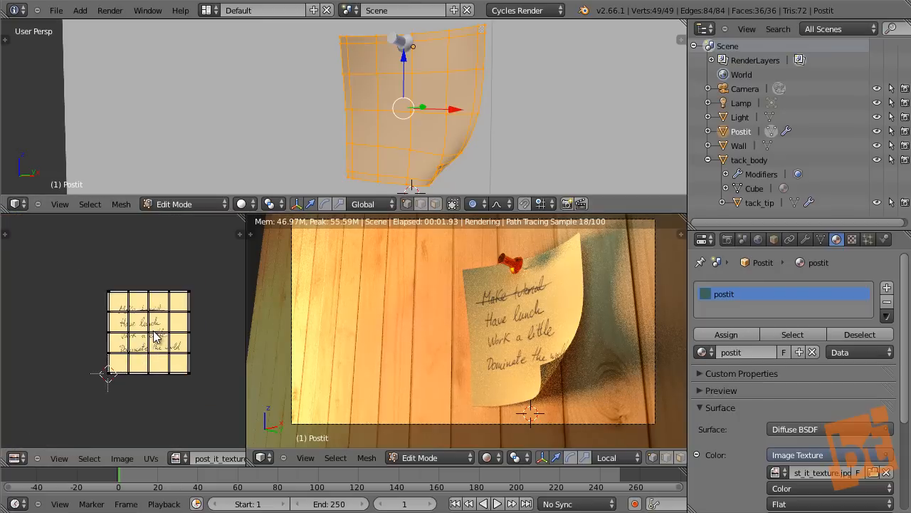
scroll(155, 312, "up", 3)
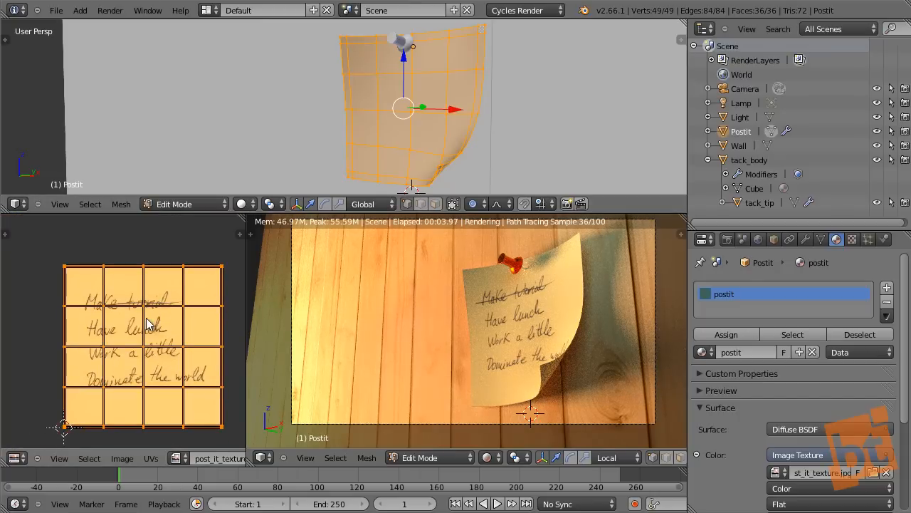
key("g")
key("y")
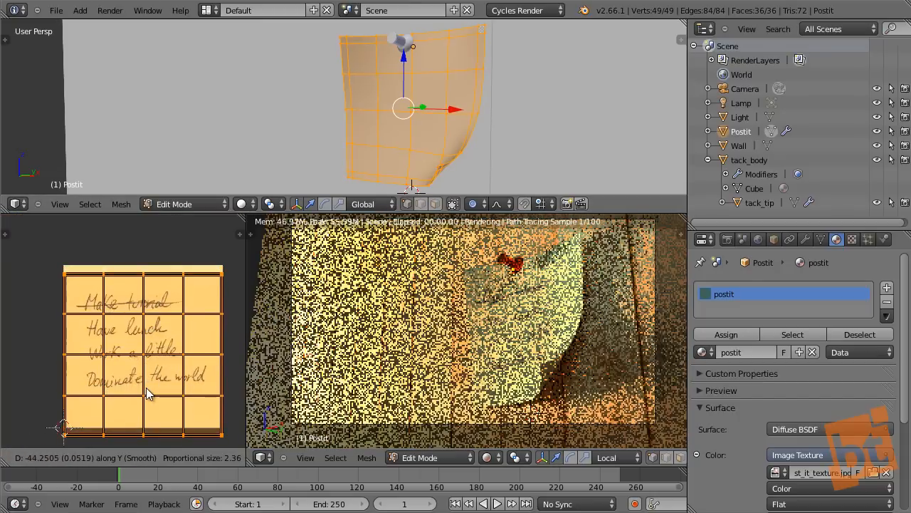
left_click(138, 385)
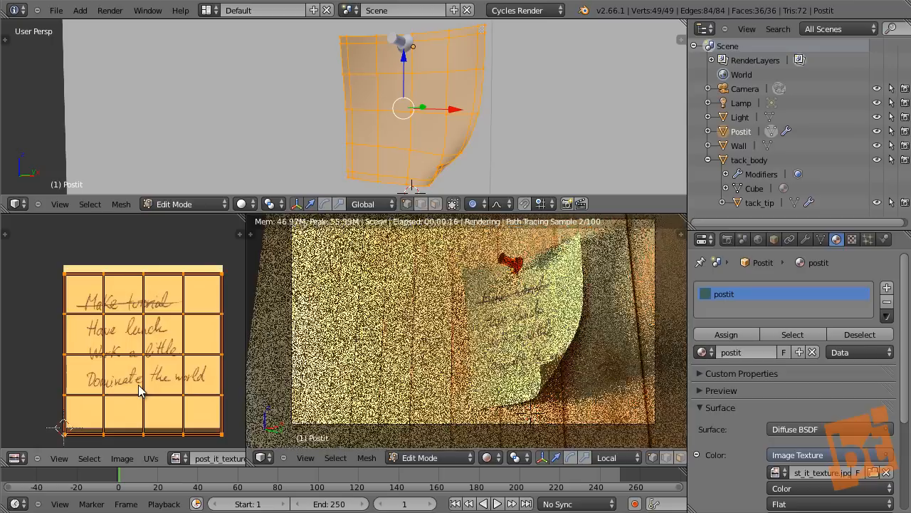
key("Tab")
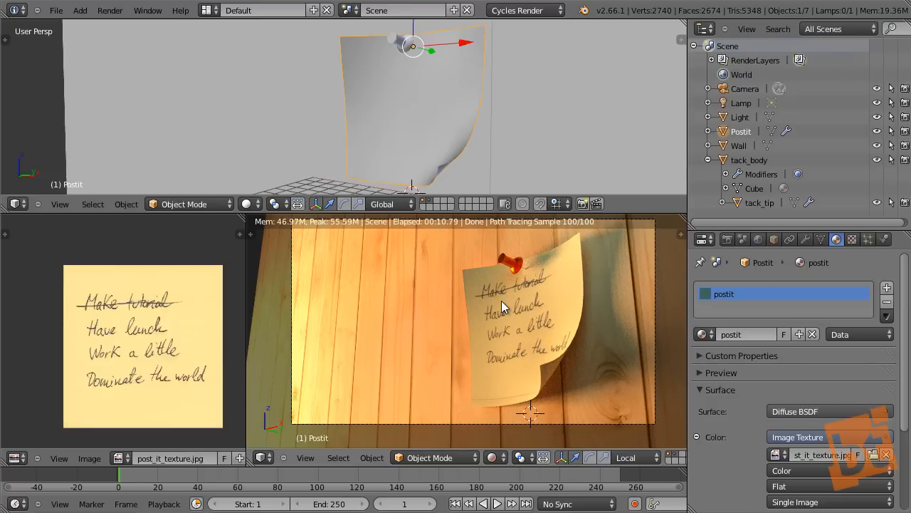
- Return to Edit Mode and select only the bottom row of the note's UV points in the UV layout
scroll(507, 377, "up", 6)
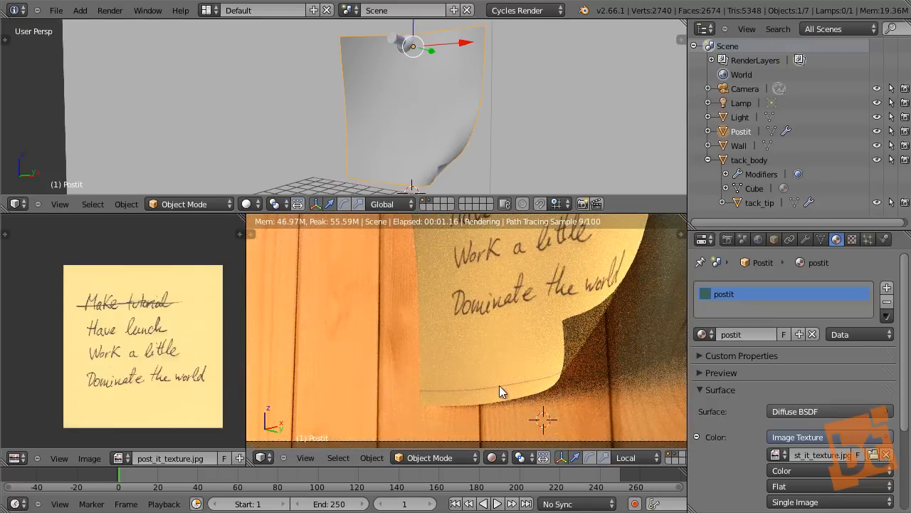
key("Tab")
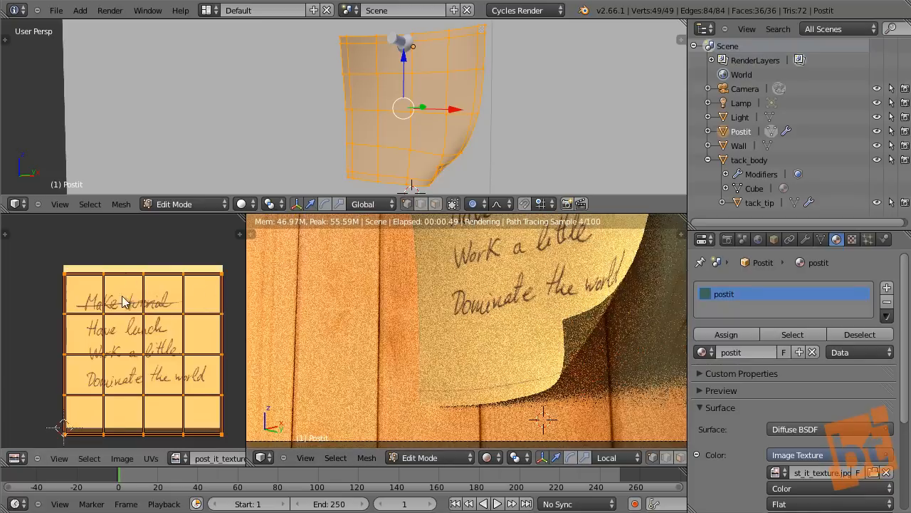
middle_click_drag(120, 418, 118, 388)
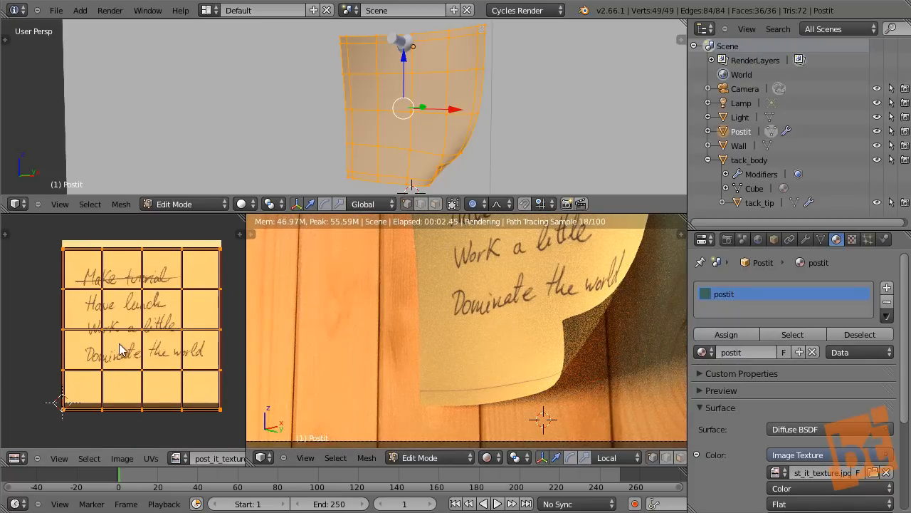
scroll(151, 412, "up", 2)
scroll(155, 405, "down", 2)
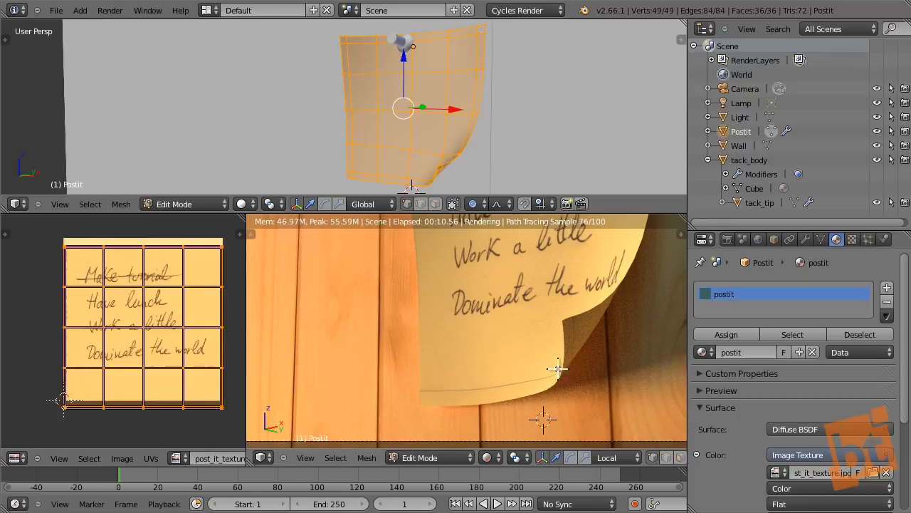
key("a")
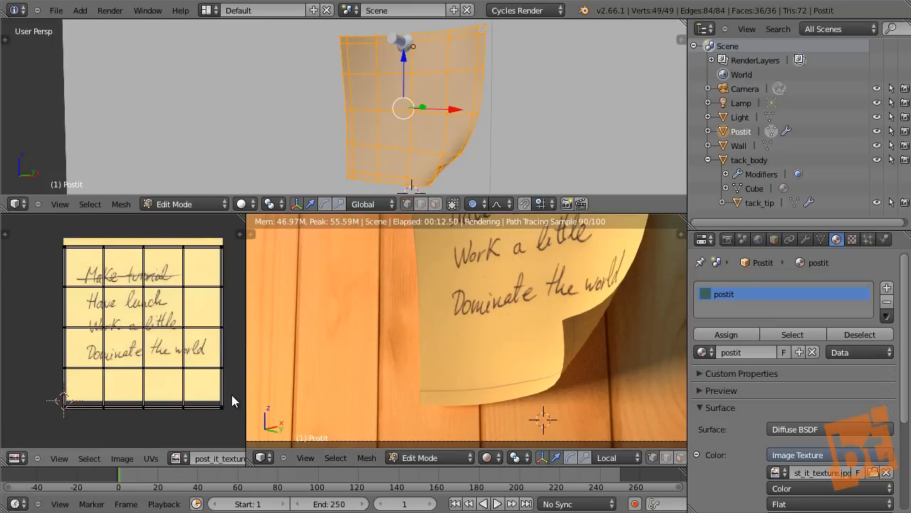
key("b")
left_click_drag(45, 396, 221, 423)
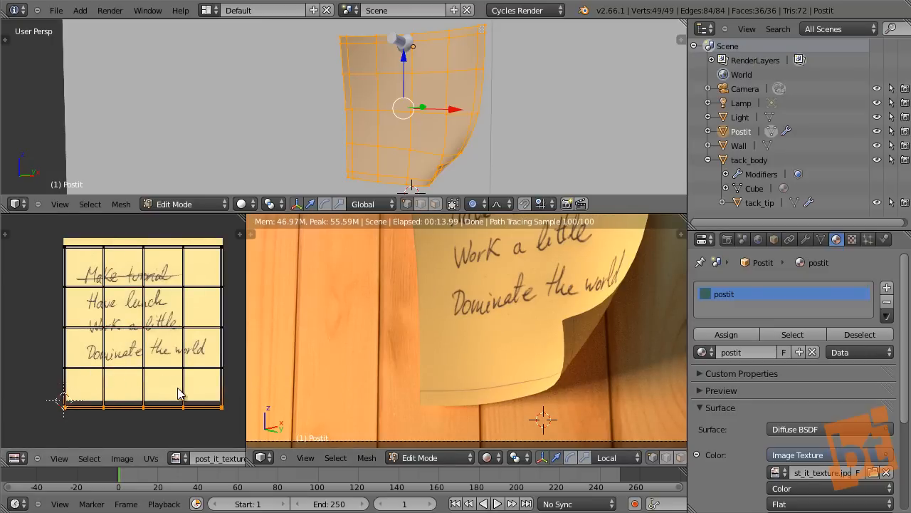
key("g")
key("y")
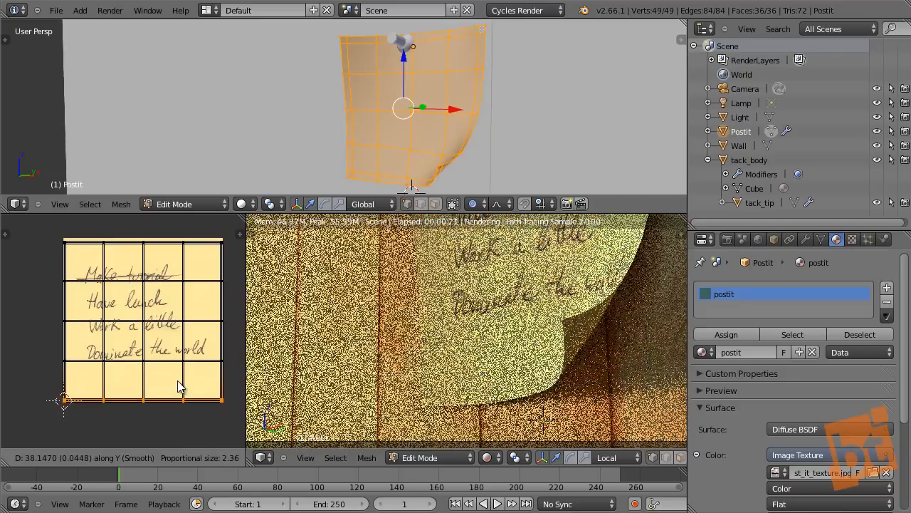
right_click(177, 380)
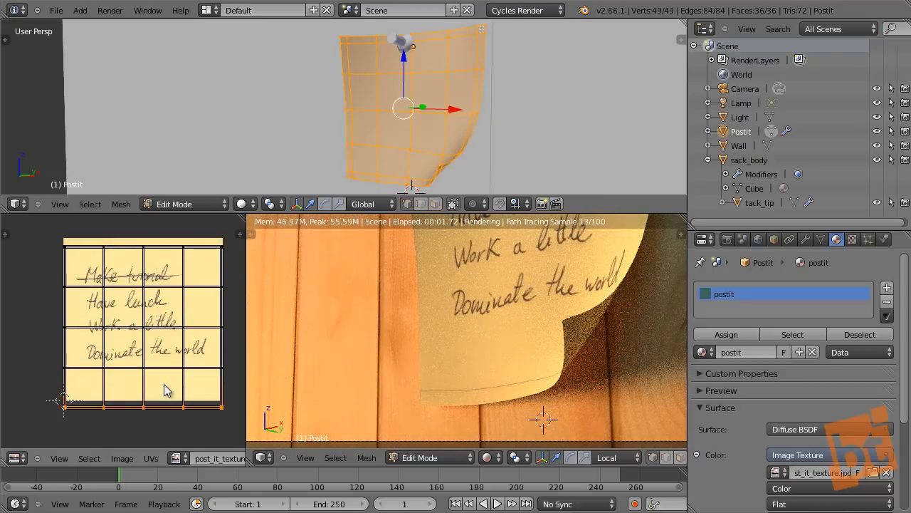
- Without proportional editing, move the bottom UV row up along Y about 34 units to the texture's lower edge, then return to Object Mode
key("g")
key("y")
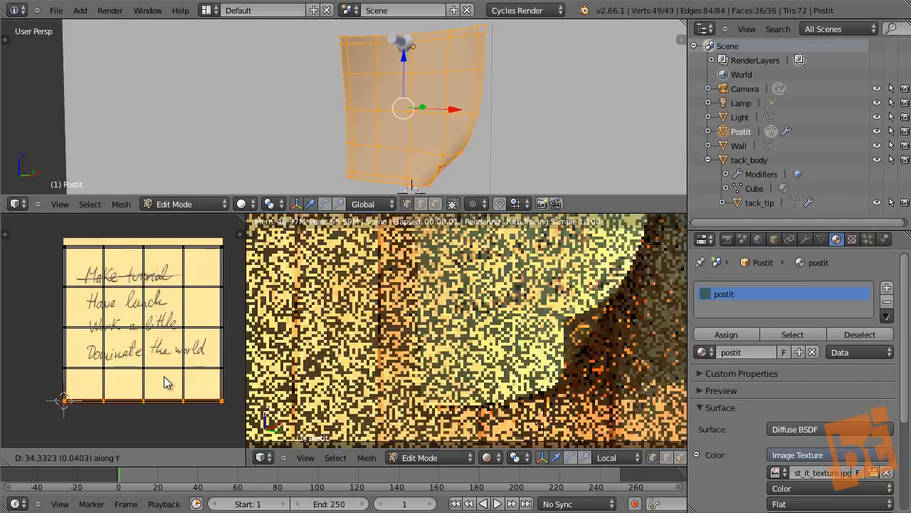
left_click(166, 377)
key("Tab")
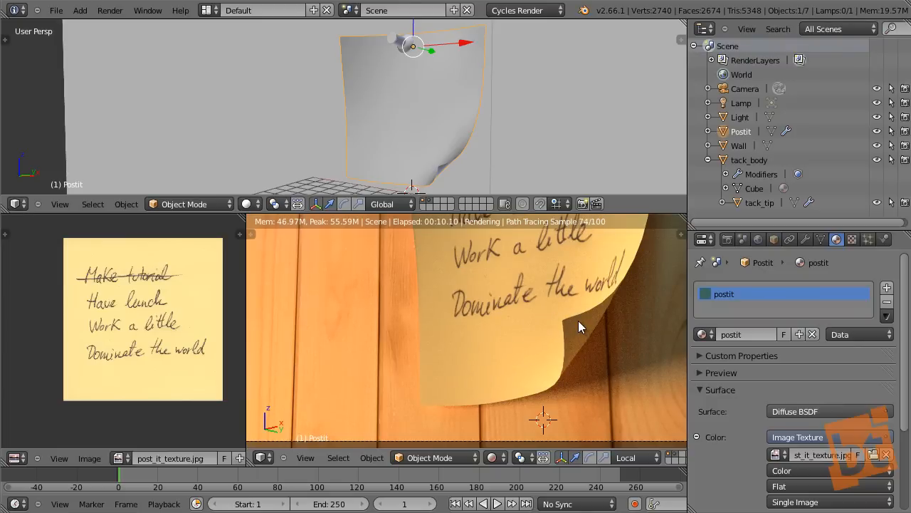
- Enlarge the Properties editor over the Outliner and add a Solidify modifier to the Postit
left_click(806, 239)
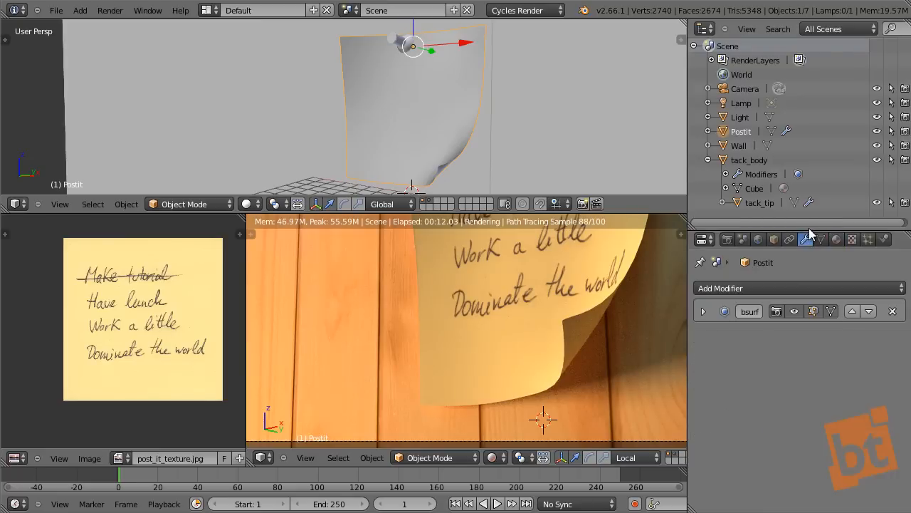
left_click_drag(809, 233, 811, 103)
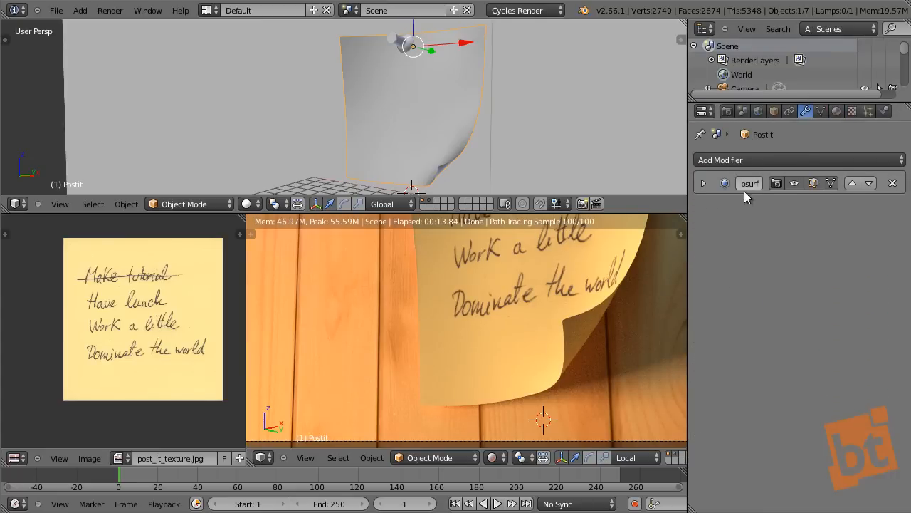
left_click(731, 161)
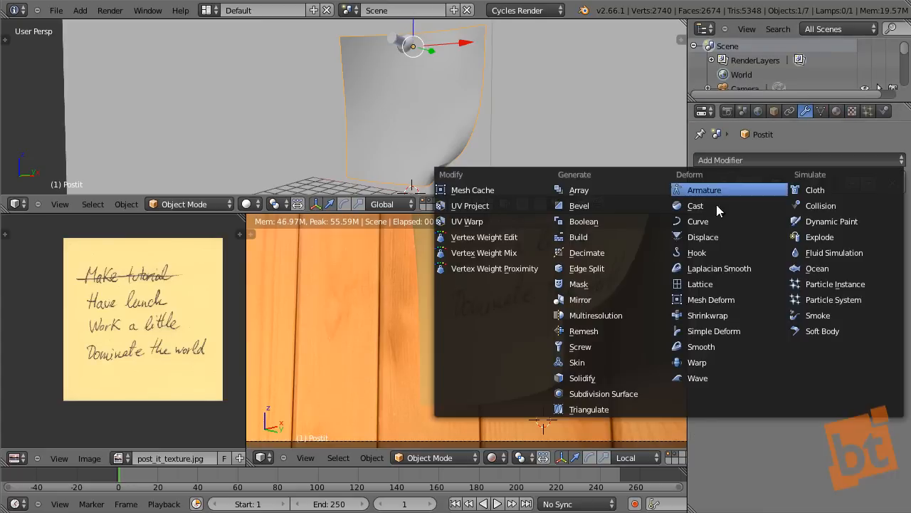
left_click(599, 378)
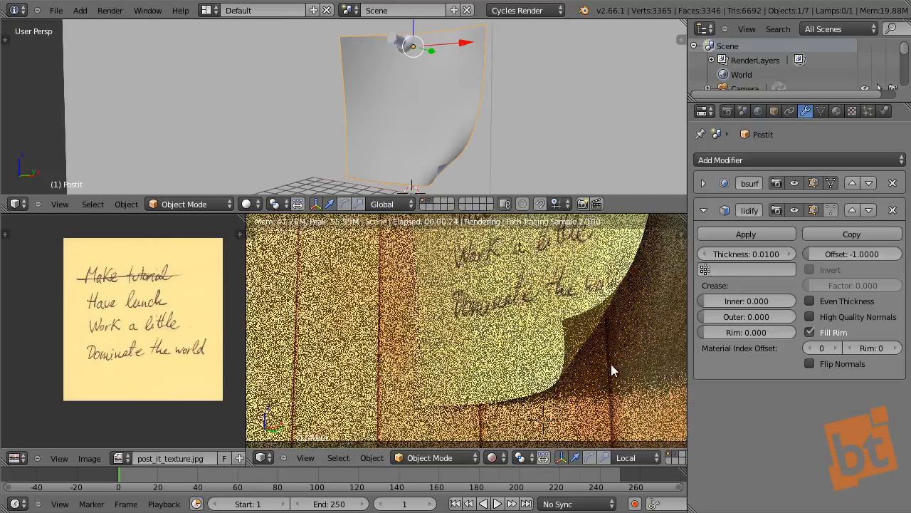
- Move the Postit's Solidify modifier above its Subsurf modifier and set the Solidify thickness to 0.0850
left_click(854, 209)
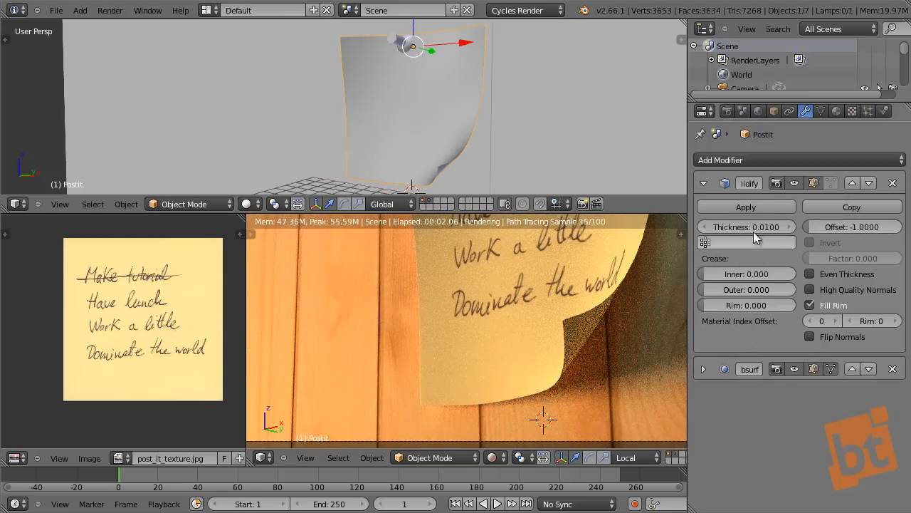
left_click_drag(737, 226, 792, 237)
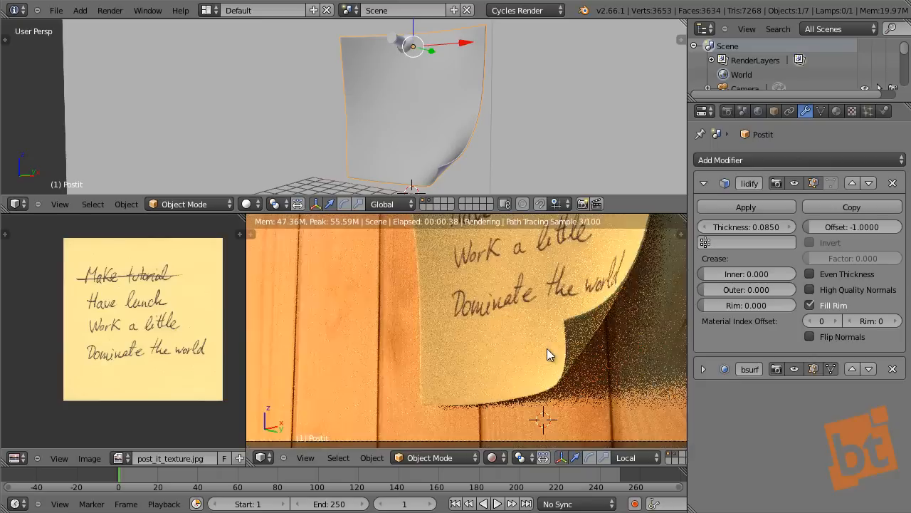
- Examine the thickened note's edges and curled corner in the rendered view and the solid view, then deselect all objects
middle_click_drag(546, 348, 475, 403, "shift")
middle_click_drag(568, 322, 551, 379, "shift")
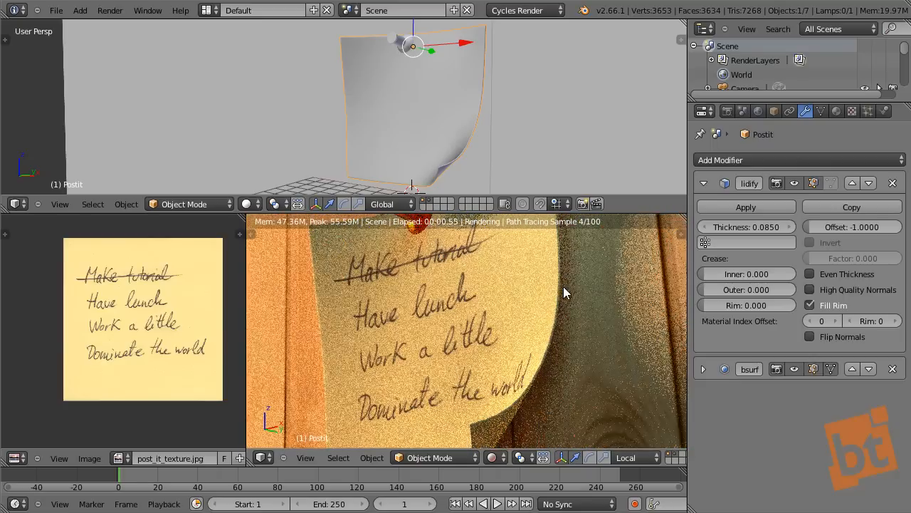
scroll(561, 289, "down", 3)
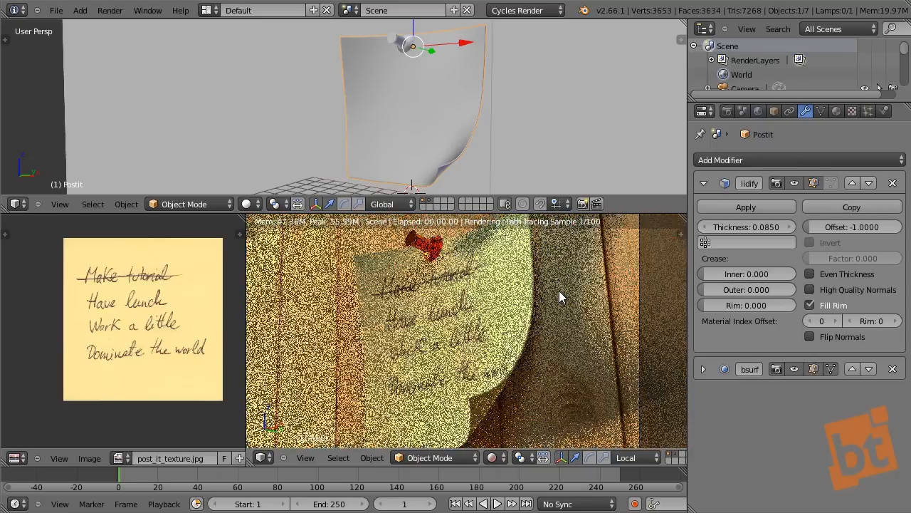
scroll(538, 318, "down", 2)
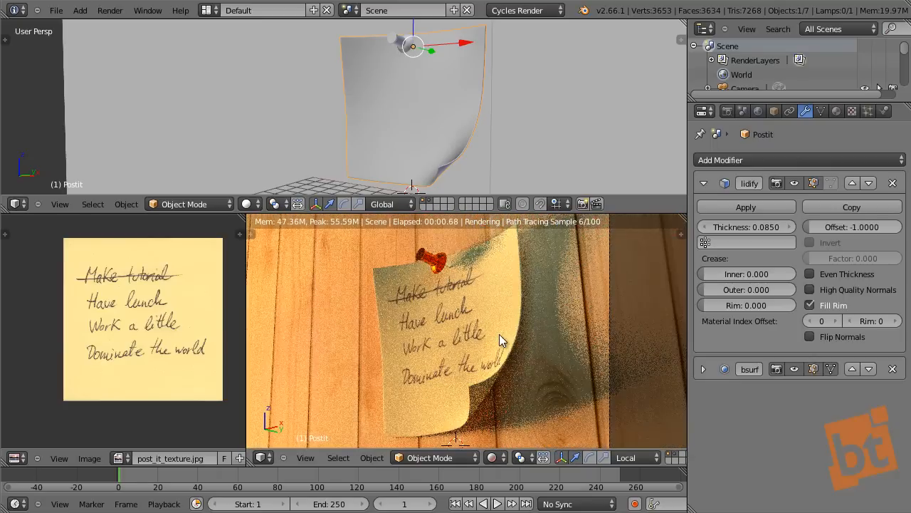
scroll(519, 326, "up", 1)
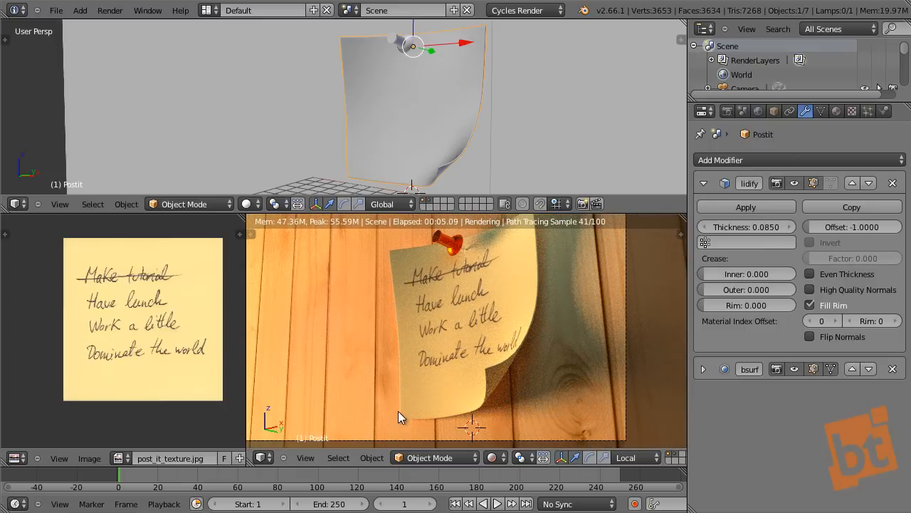
middle_click_drag(499, 307, 502, 312, "shift")
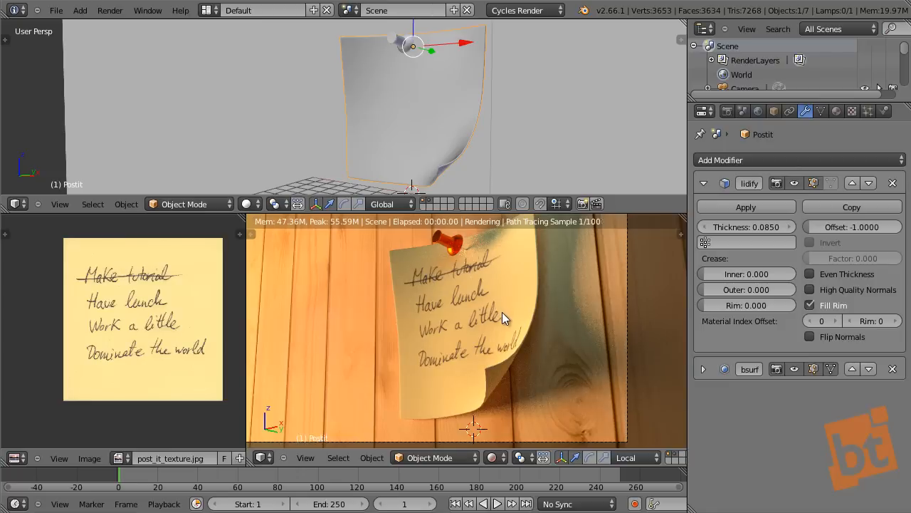
middle_click_drag(467, 353, 468, 356, "shift")
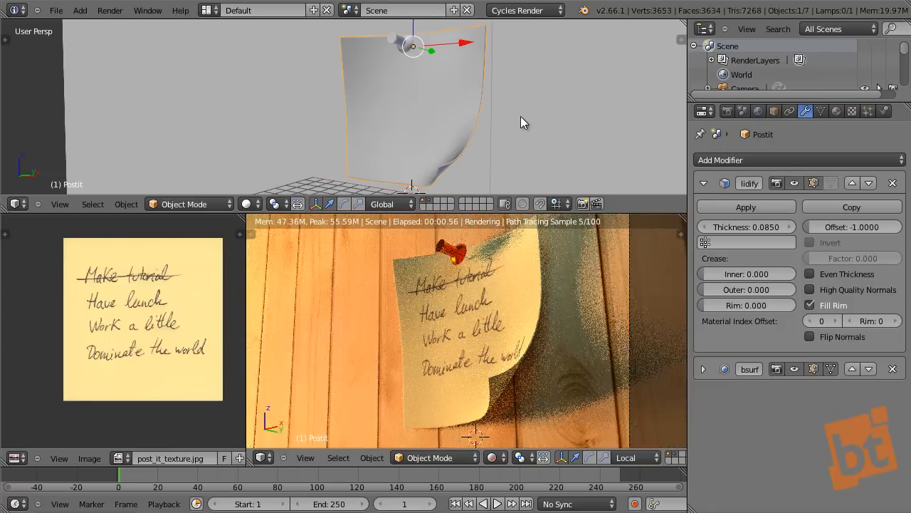
scroll(494, 122, "up", 4)
middle_click_drag(460, 138, 527, 128)
scroll(492, 127, "down", 3)
key("a")
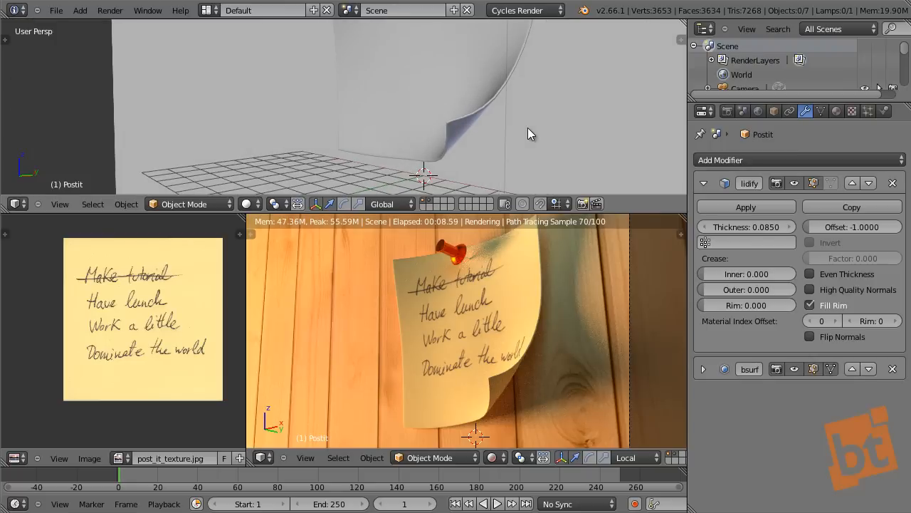
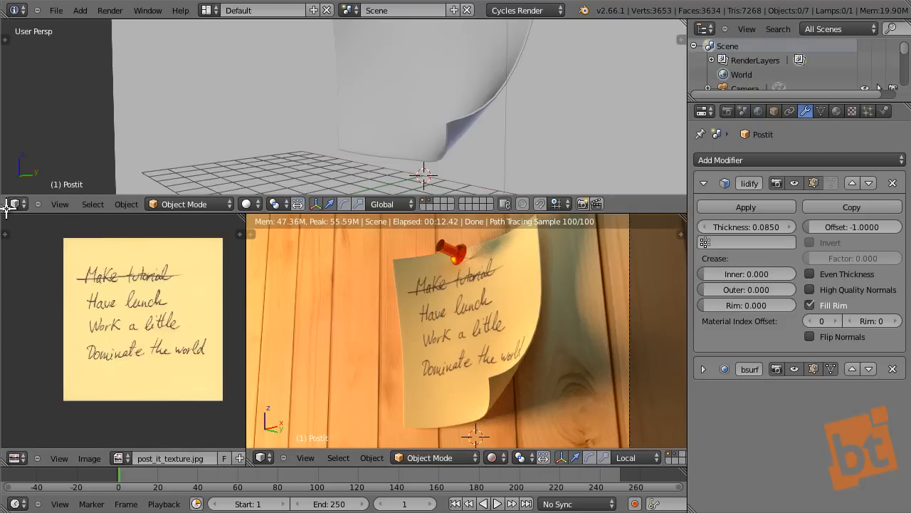
- Extend the image editor to full height beside the 3D viewports and enlarge the rendered viewport over the solid one
middle_click_drag(469, 313, 534, 312, "shift")
scroll(516, 304, "down", 1)
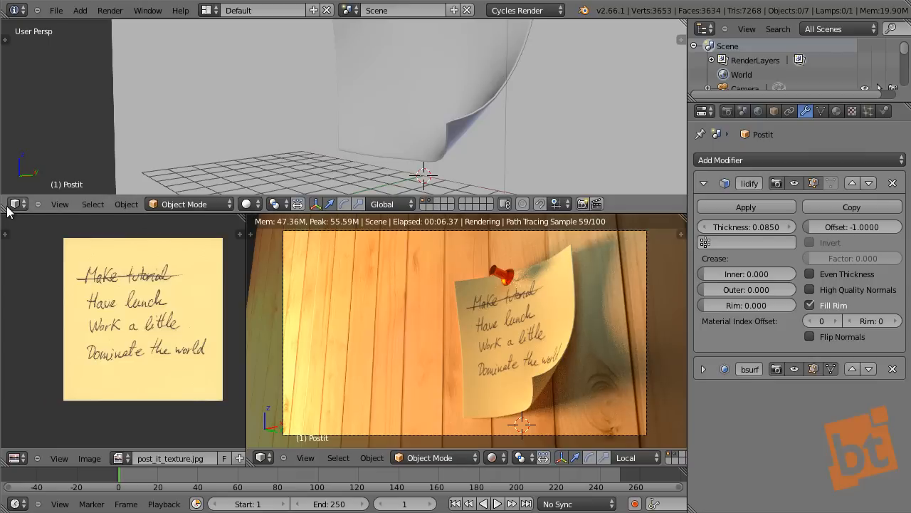
left_click_drag(6, 208, 240, 158)
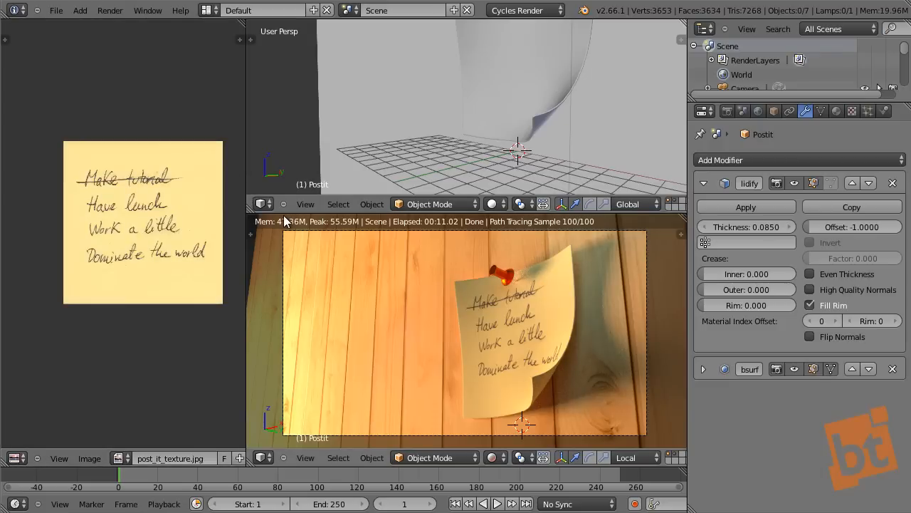
left_click_drag(288, 213, 292, 73)
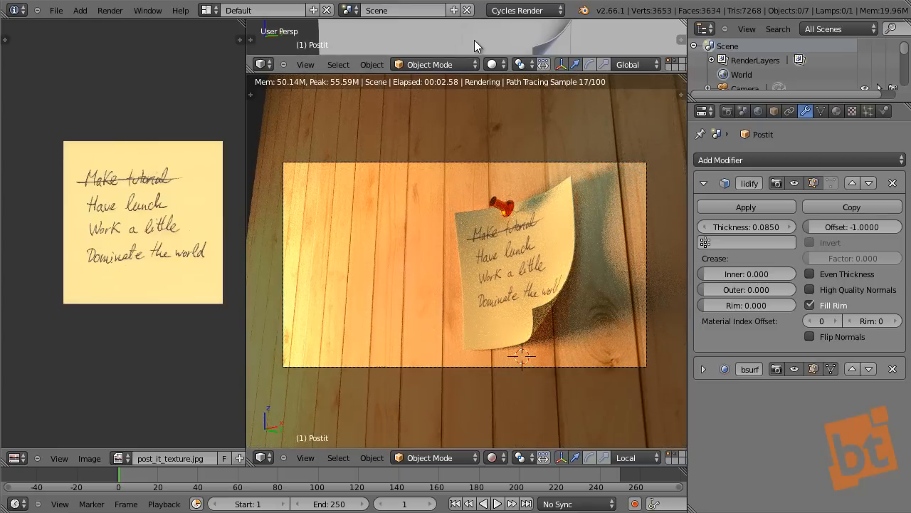
- Change the image editor to a Node Editor, widen it and hide its properties sidebar
left_click(16, 459)
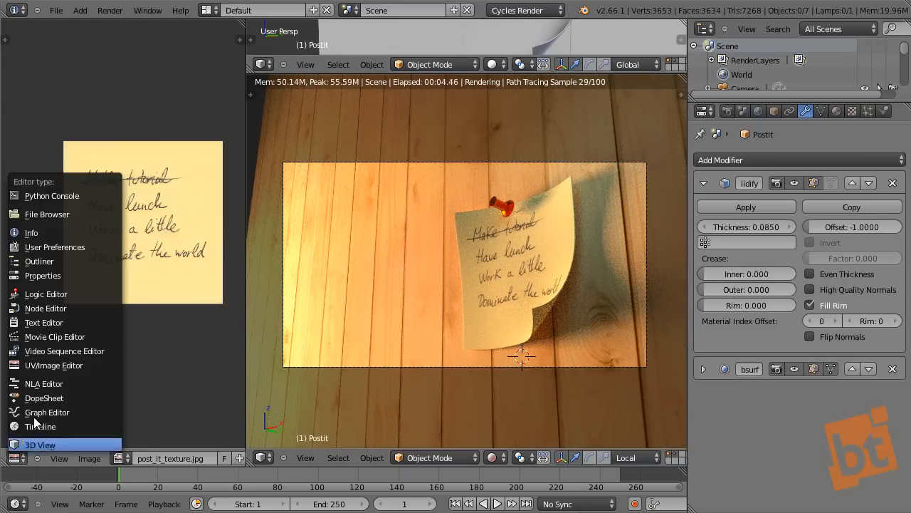
left_click(65, 308)
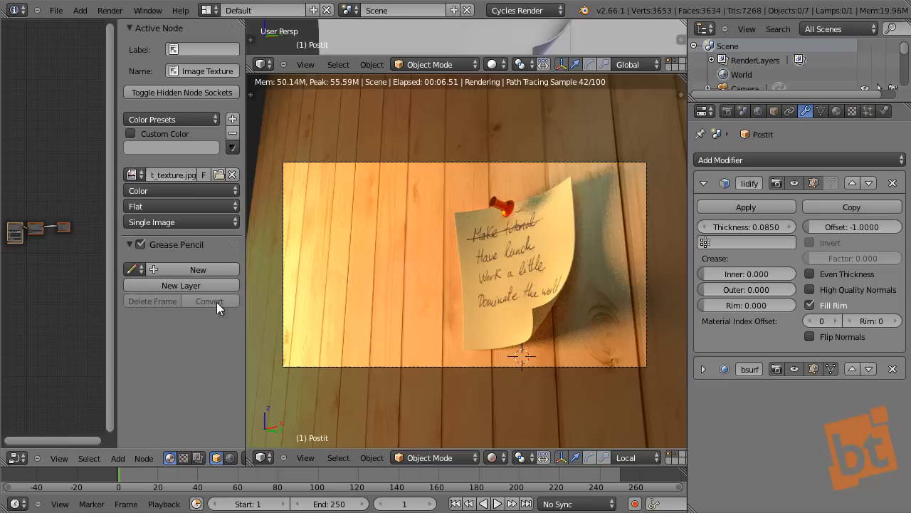
left_click_drag(244, 311, 334, 329)
scroll(547, 277, "up", 4)
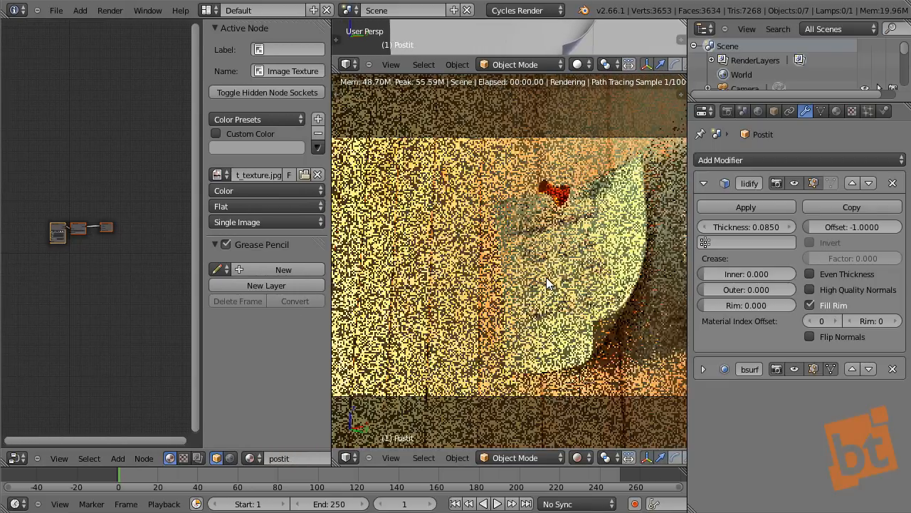
middle_click_drag(575, 297, 504, 302, "shift")
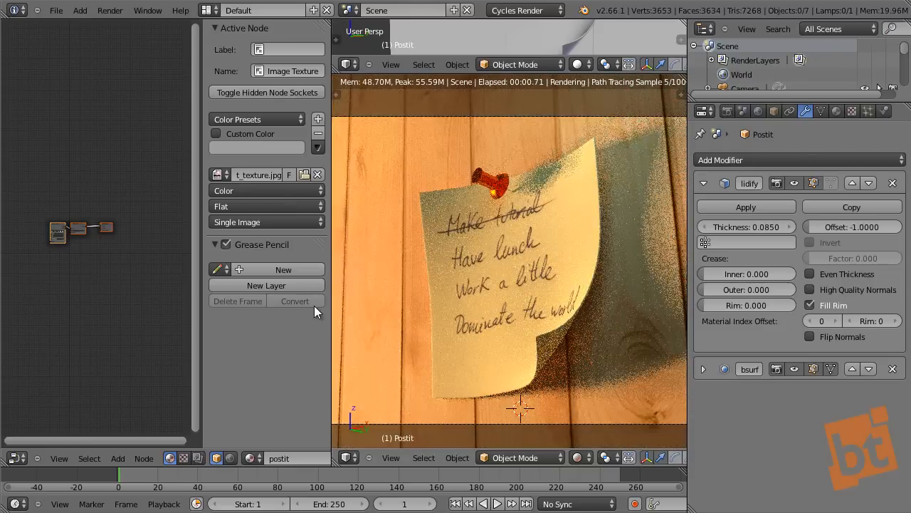
key("n")
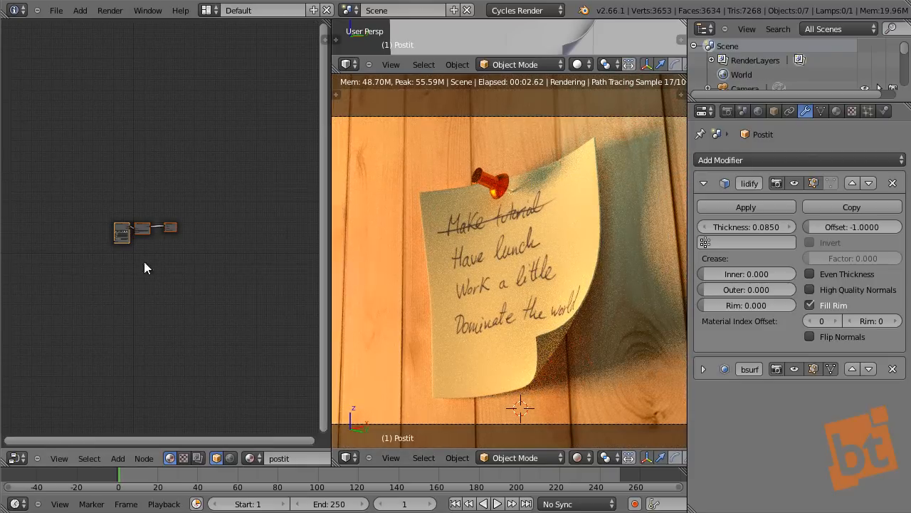
scroll(145, 255, "up", 12)
middle_click_drag(130, 289, 185, 309)
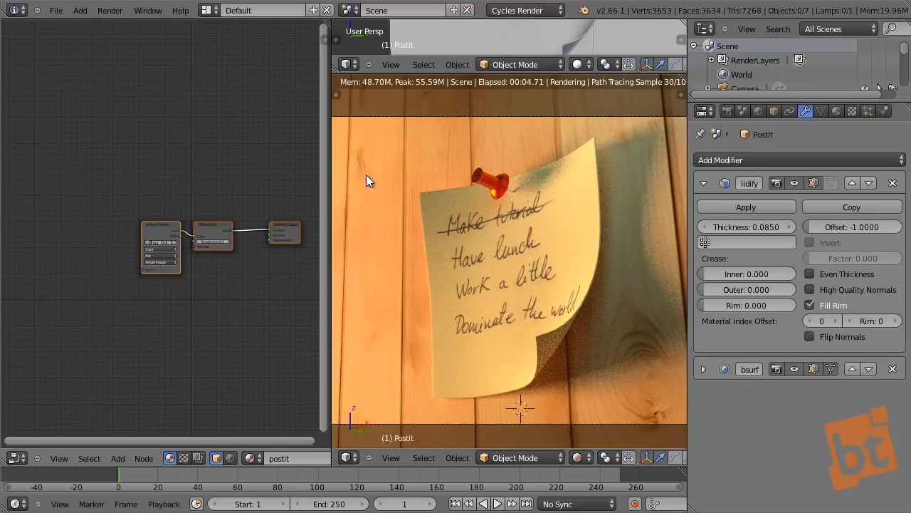
- Select the wooden Wall object and save the scene under an incremented file name
right_click(405, 149)
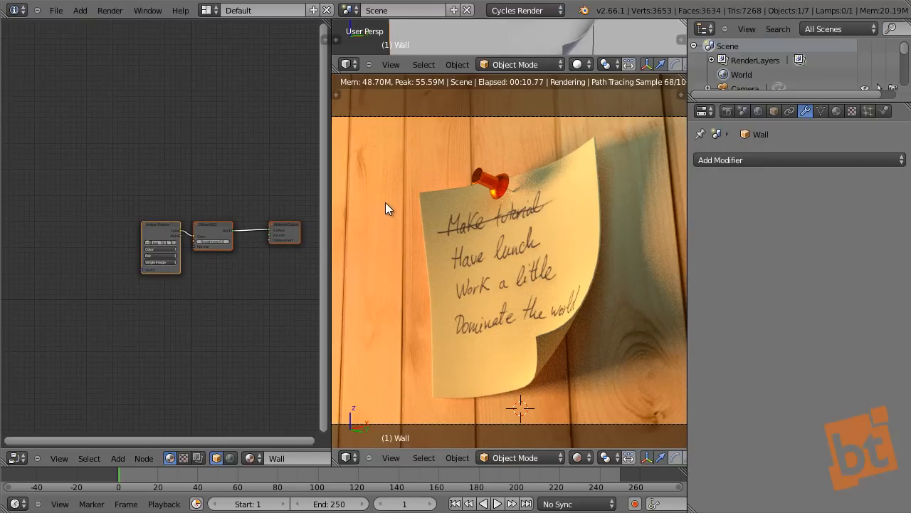
key("ctrl+shift+s")
key("KP_Add")
key("Return")
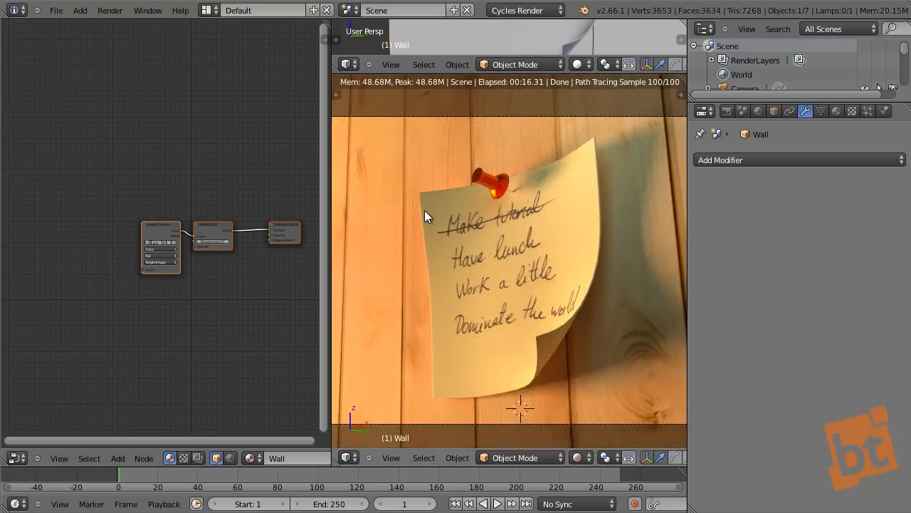
- Move the wall material's Image Texture node slightly away from the Diffuse BSDF node
middle_click_drag(237, 252, 256, 278)
scroll(178, 251, "up", 10)
scroll(181, 254, "down", 3)
scroll(181, 253, "up", 1)
left_click(81, 206)
key("g")
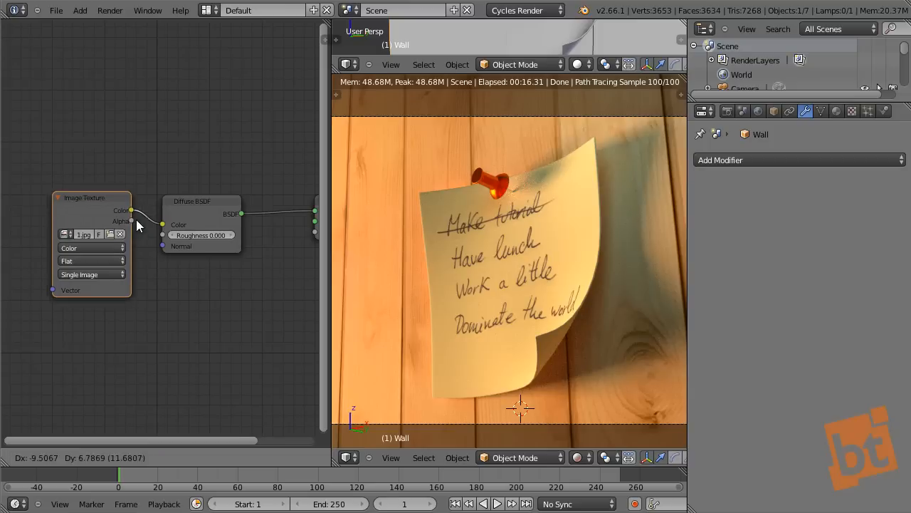
left_click(132, 207)
- Add a Texture Coordinate node before the Image Texture and connect its UV output to the texture's Vector input
middle_click_drag(82, 249, 183, 258)
key("shift+a")
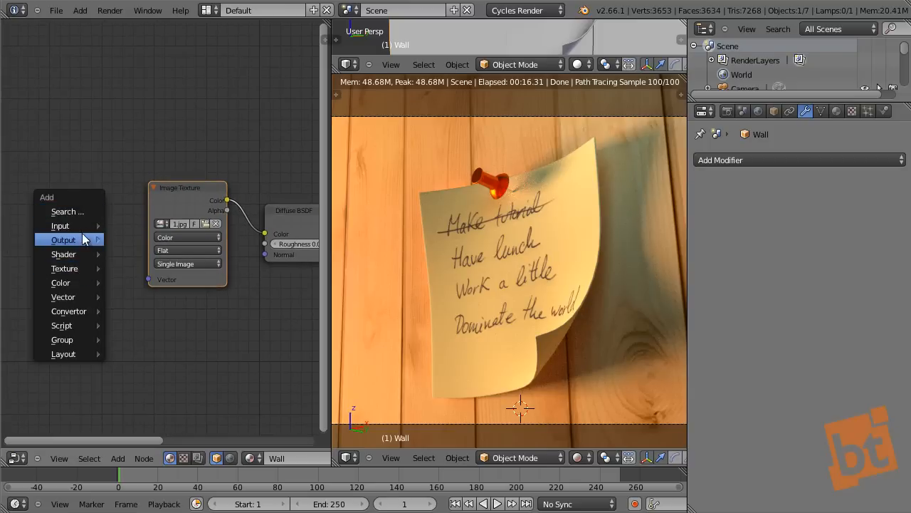
mouse_move(82, 229)
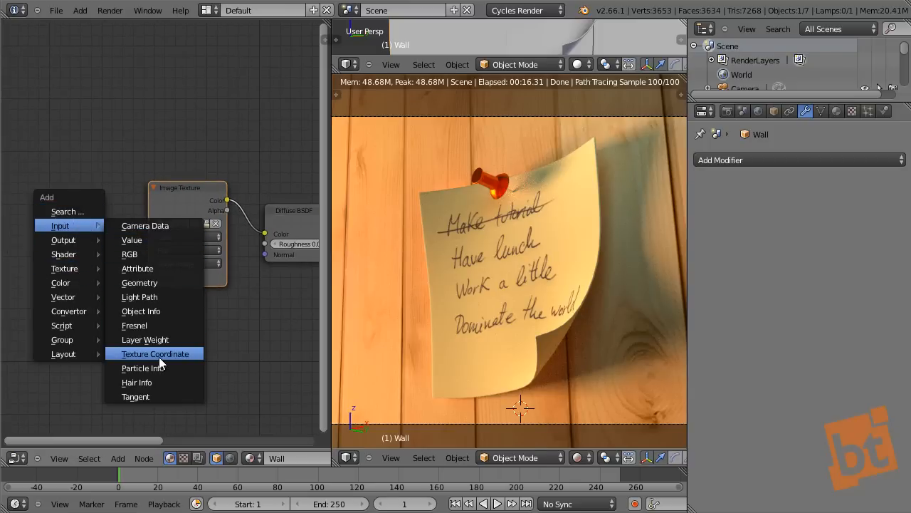
left_click(159, 357)
left_click(68, 215)
scroll(68, 215, "up", 2)
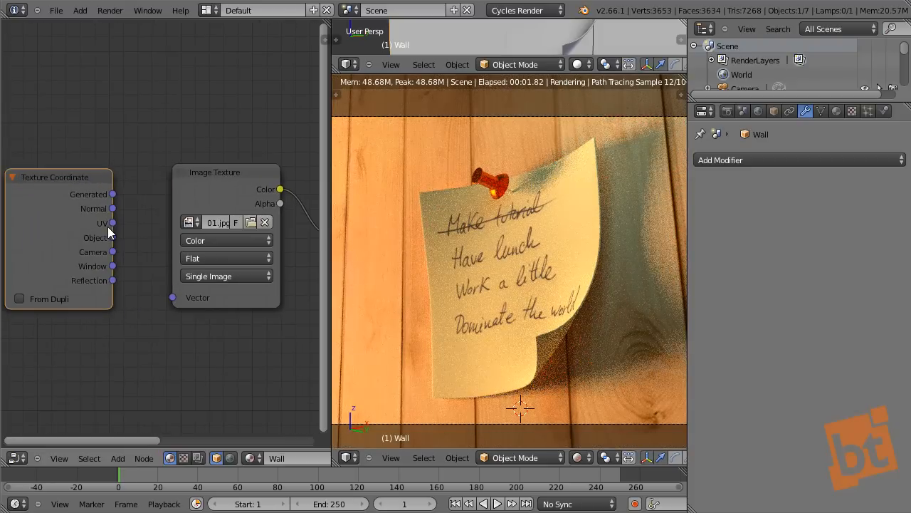
left_click_drag(113, 222, 173, 297)
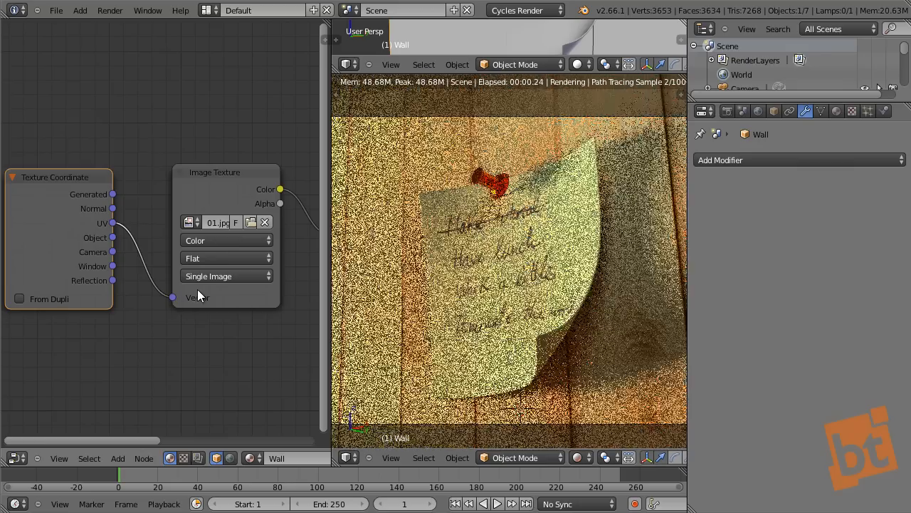
- Space out the Image Texture and Diffuse BSDF nodes, and move the Material Output node below them
scroll(178, 288, "down", 3)
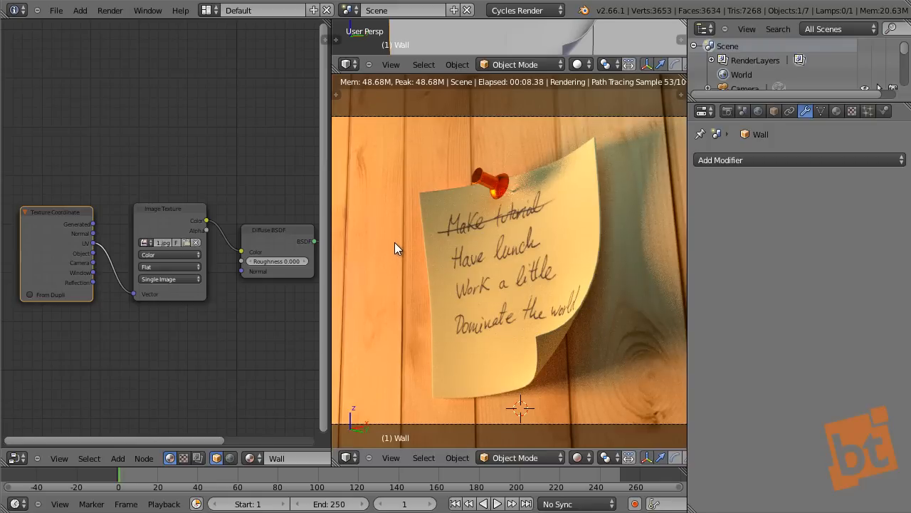
left_click(291, 235)
left_click(152, 219)
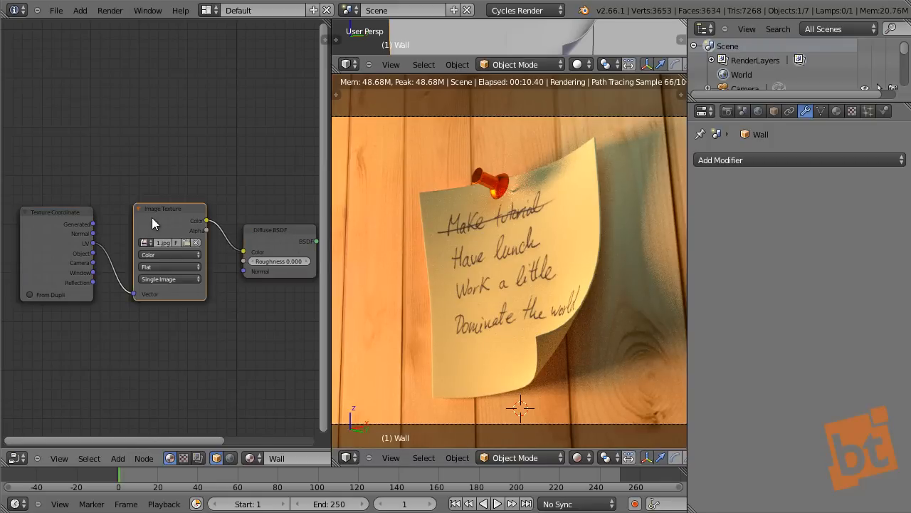
left_click_drag(151, 223, 128, 230)
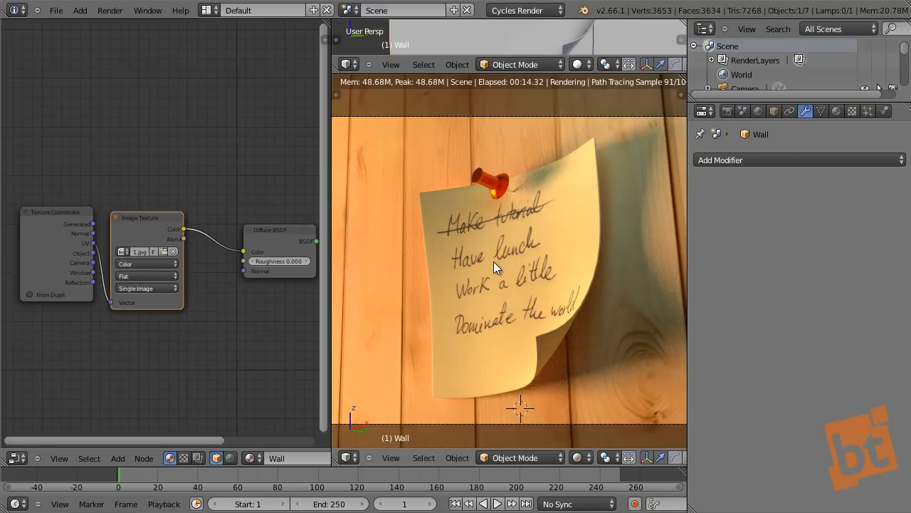
scroll(117, 285, "down", 3)
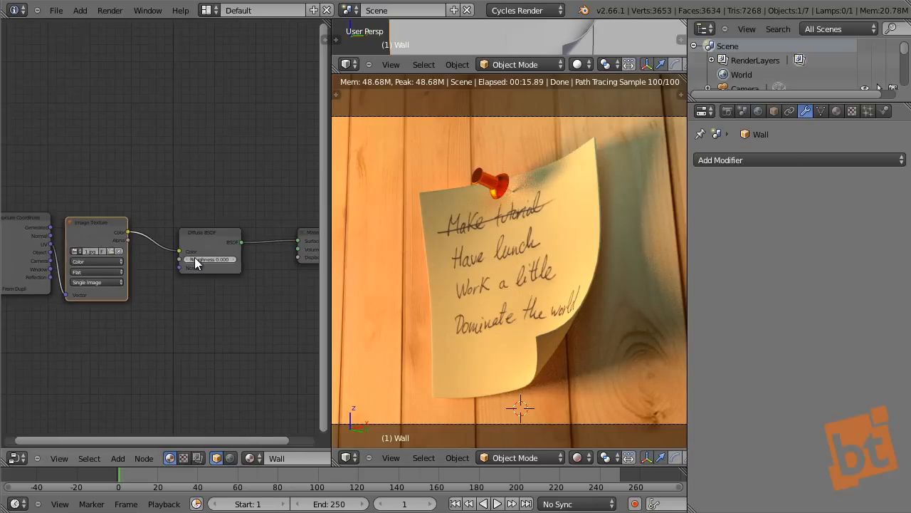
mouse_move(209, 242)
left_mouse_down()
mouse_move(201, 233)
mouse_move(218, 238)
left_mouse_up()
left_click_drag(298, 243, 295, 309)
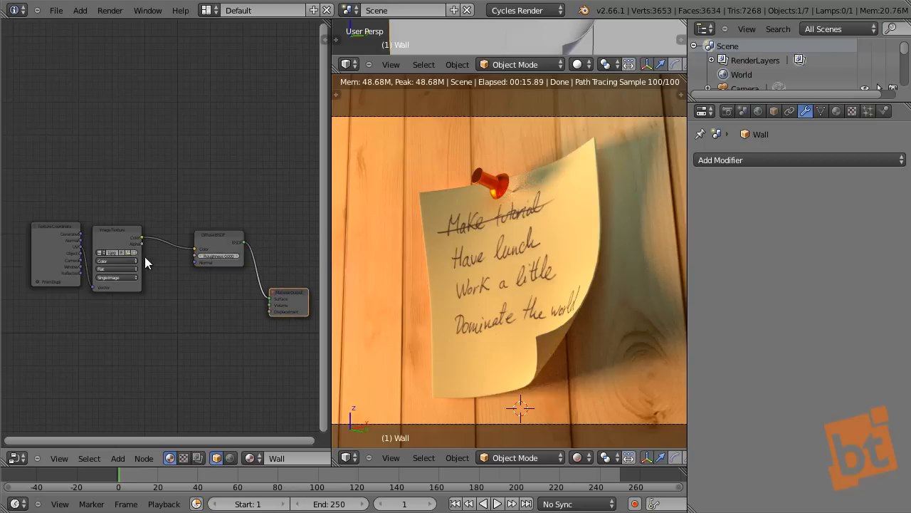
- Connect the Image Texture's Color output to the Material Output's Displacement input
left_click_drag(142, 237, 274, 311)
scroll(275, 310, "up", 3)
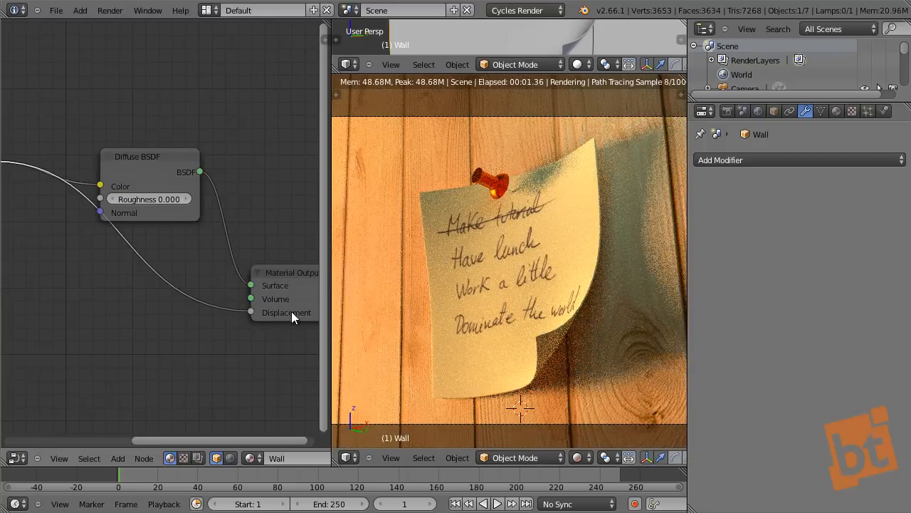
scroll(292, 311, "up", 1)
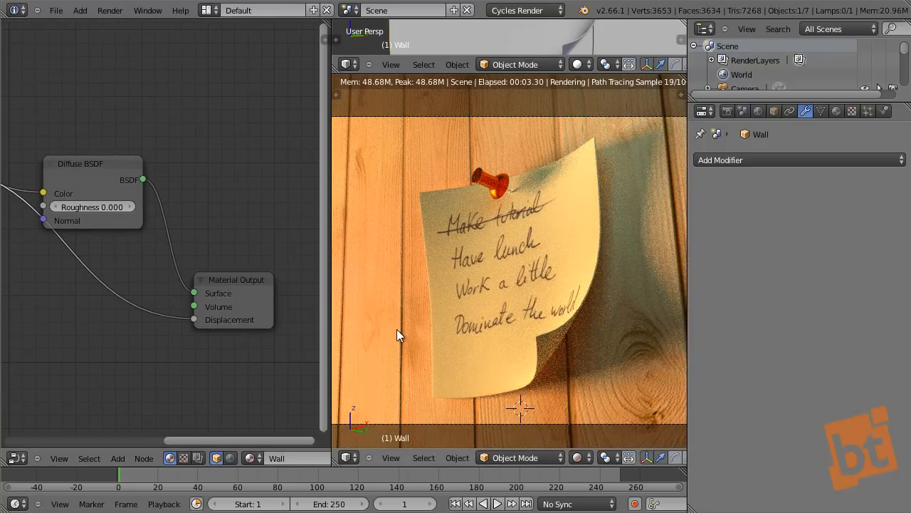
- Insert a Math node on the link between the Image Texture's Color output and the Material Output's Displacement input
middle_click_drag(80, 316, 146, 312)
key("shift+a")
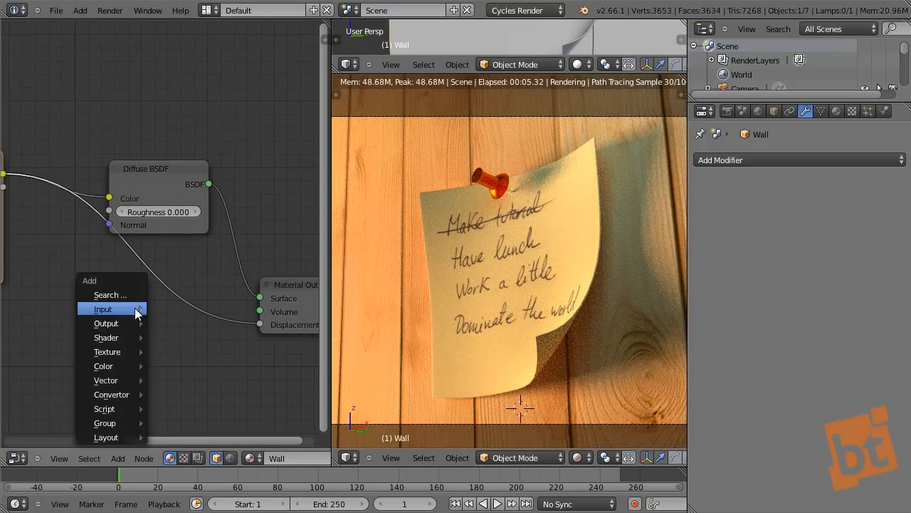
mouse_move(138, 314)
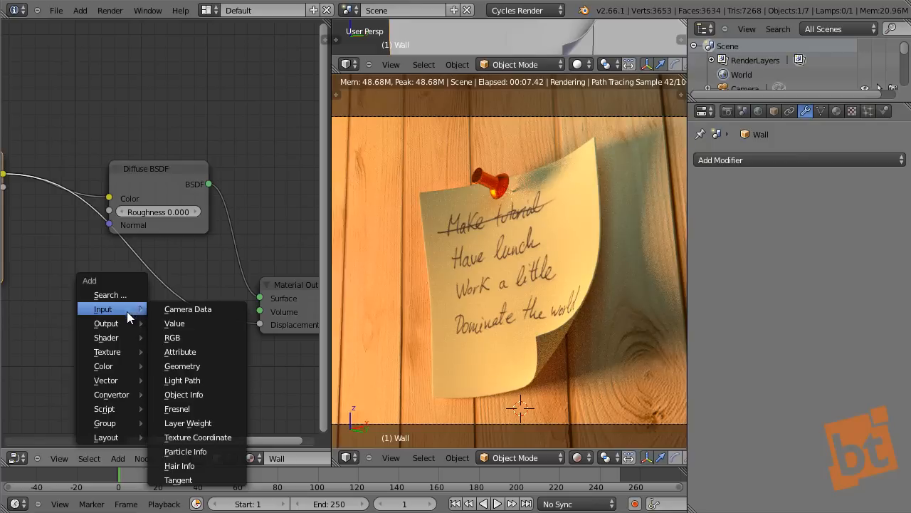
mouse_move(127, 395)
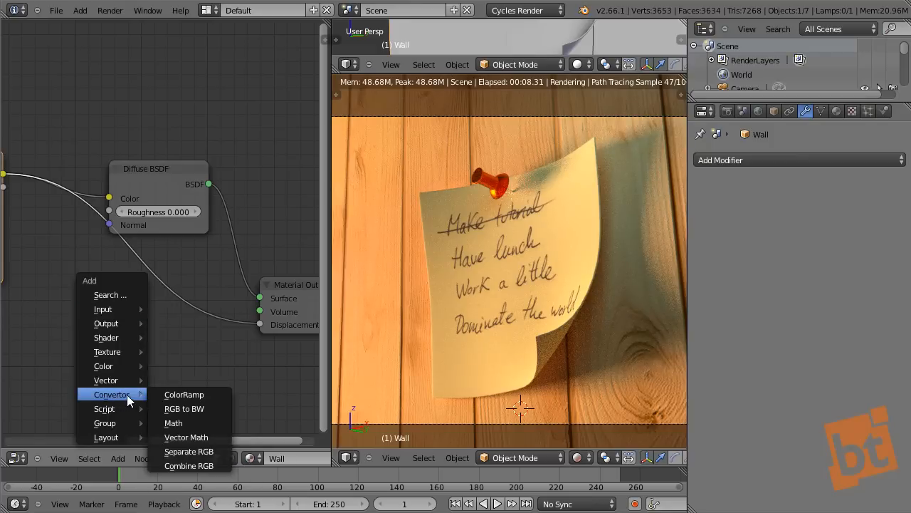
left_click(188, 421)
left_click(134, 283)
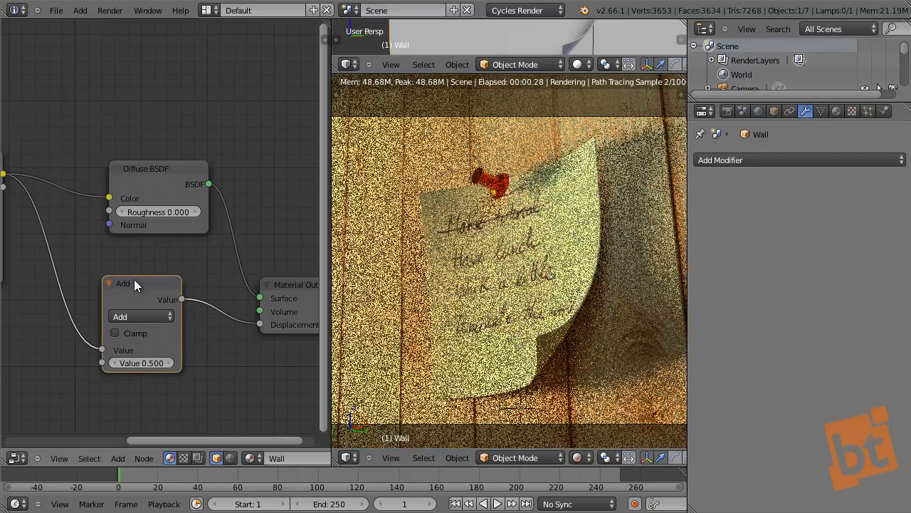
left_click_drag(133, 284, 113, 287)
- Change the Math node's operation to Power and set its second value to 0.600
left_click(126, 318)
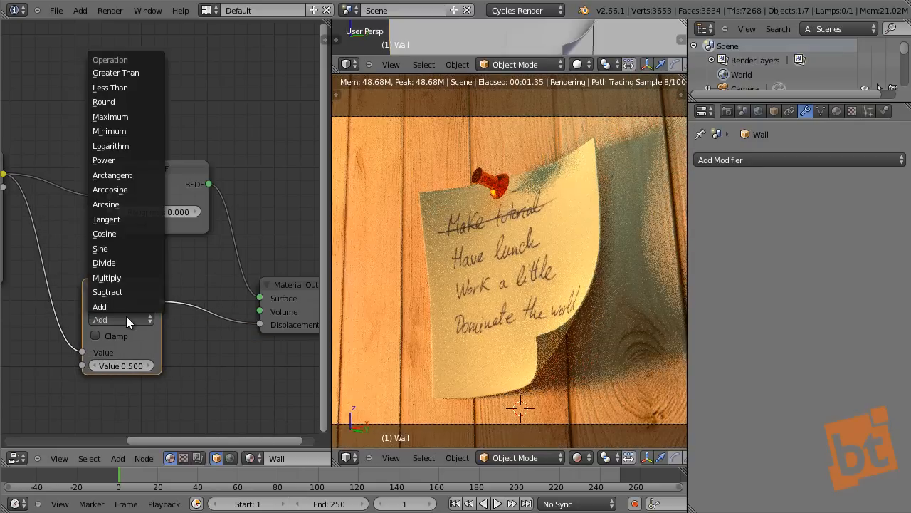
left_click(129, 160)
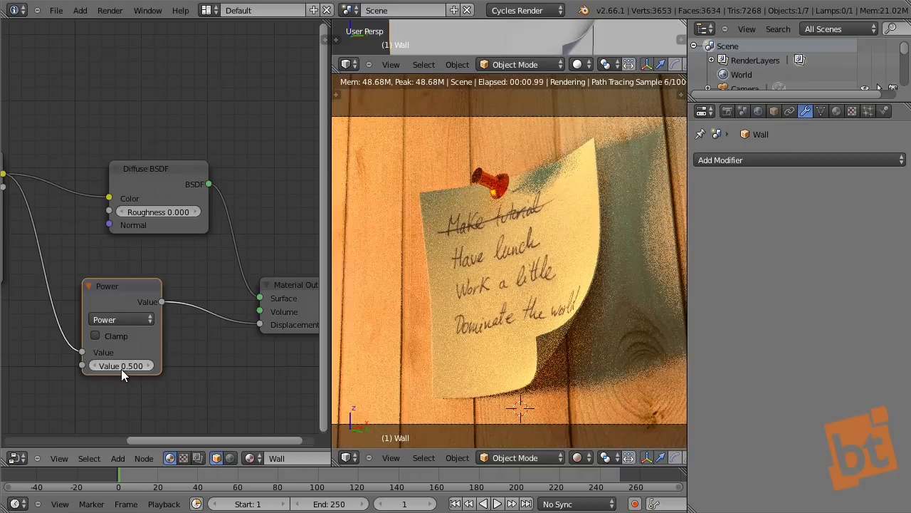
left_click_drag(121, 368, 153, 368)
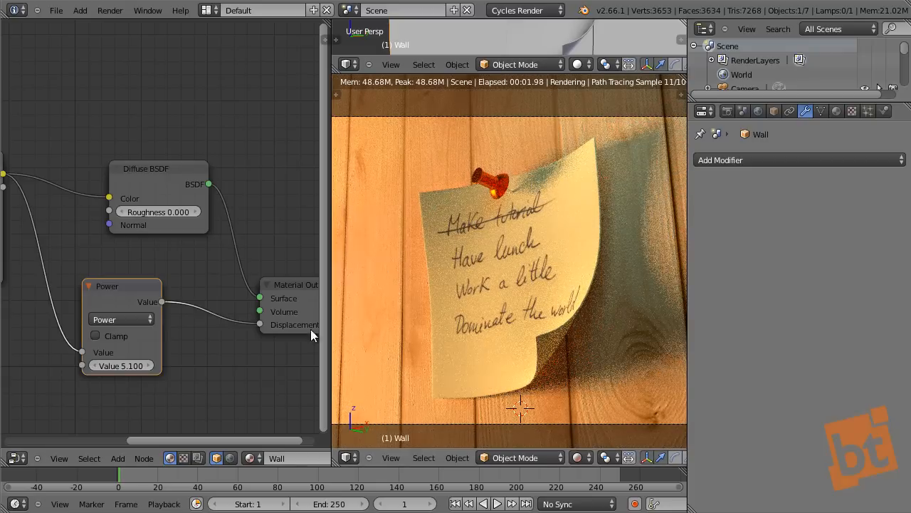
left_click_drag(121, 364, 194, 384)
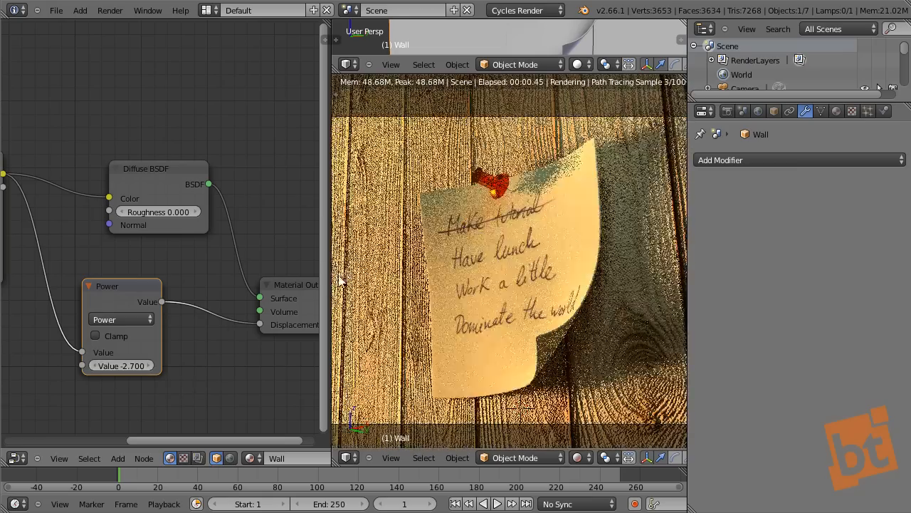
left_click_drag(107, 364, 137, 367)
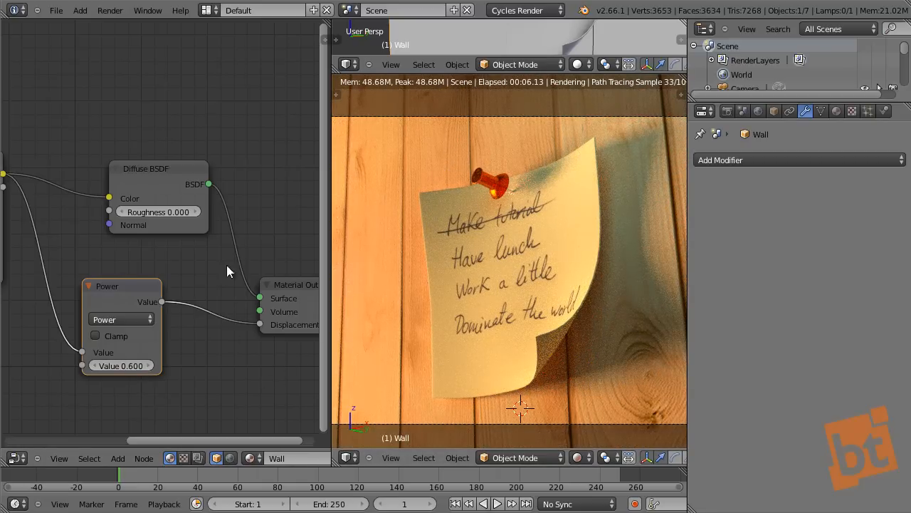
- Reposition the Material Output and Diffuse BSDF nodes to tidy the wall material's layout
scroll(156, 310, "down", 3)
left_click_drag(242, 336, 264, 280)
left_click_drag(171, 253, 156, 238)
- Add a Glossy BSDF node directly above the Diffuse BSDF node
middle_click_drag(131, 212, 146, 227)
key("shift+a")
mouse_move(155, 178)
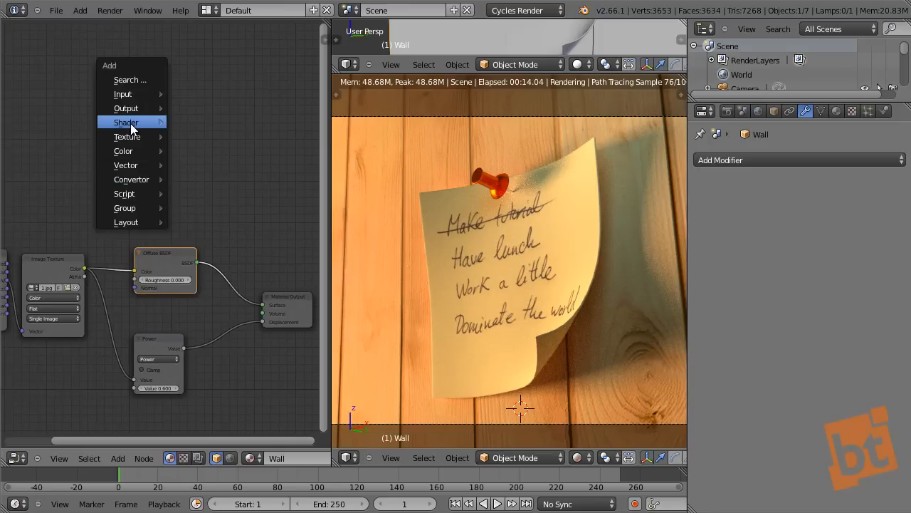
mouse_move(135, 123)
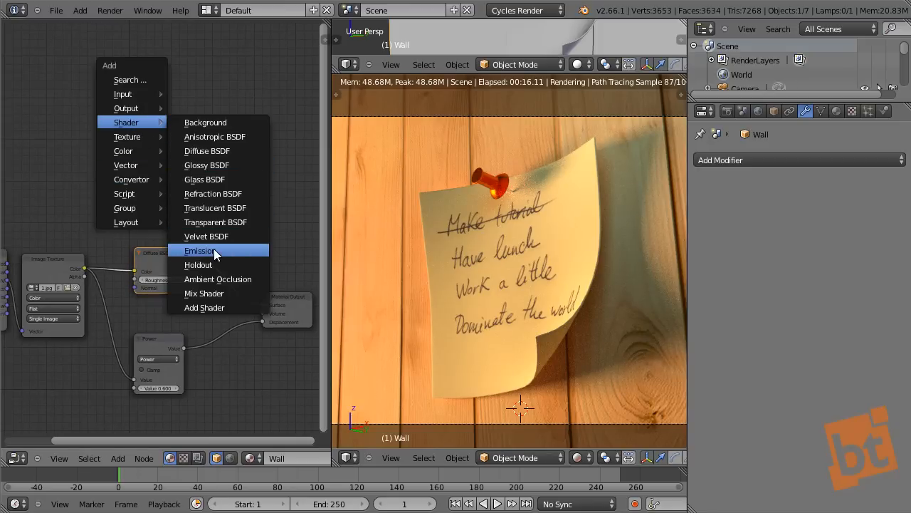
left_click(210, 165)
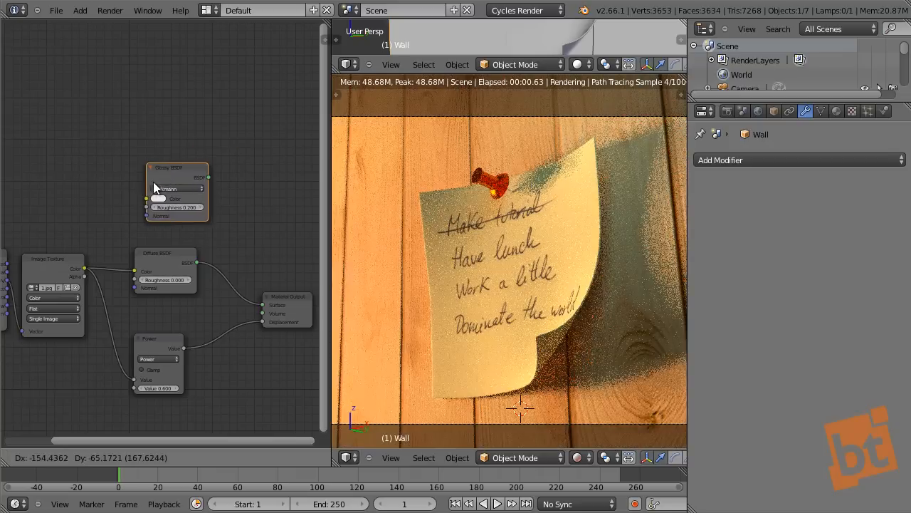
left_click(152, 186)
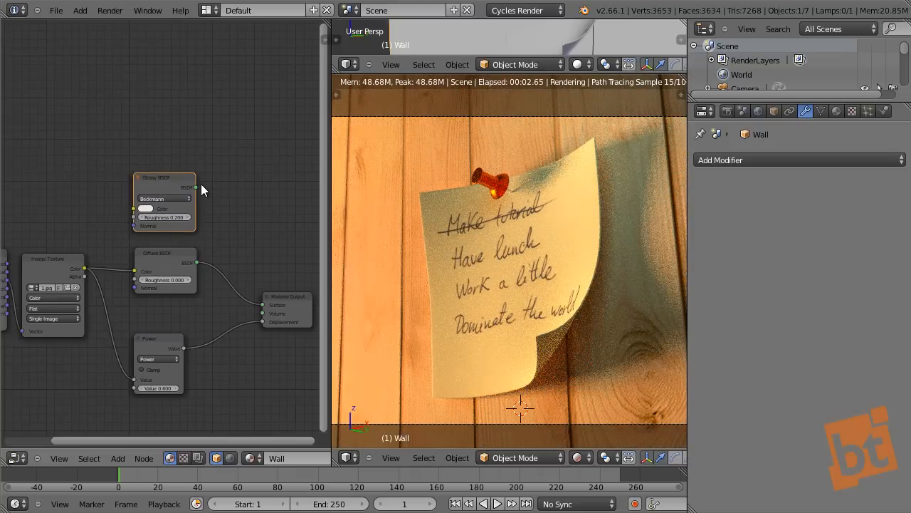
- Insert a Mix Shader between the Diffuse BSDF and Material Output's Surface input, and connect the Glossy BSDF to its first Shader input
left_click_drag(196, 187, 229, 216)
middle_click_drag(229, 216, 203, 213)
left_click_drag(260, 294, 326, 292)
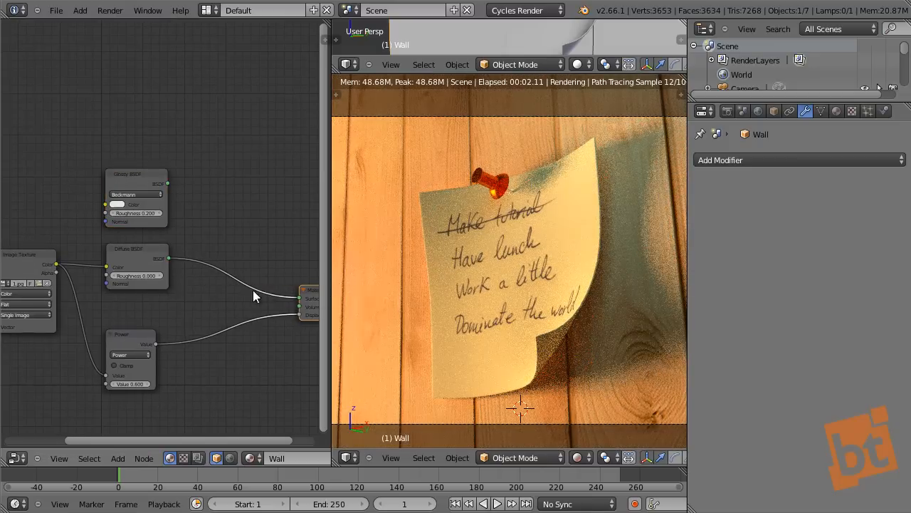
middle_click_drag(253, 290, 158, 311)
key("shift+a")
mouse_move(170, 196)
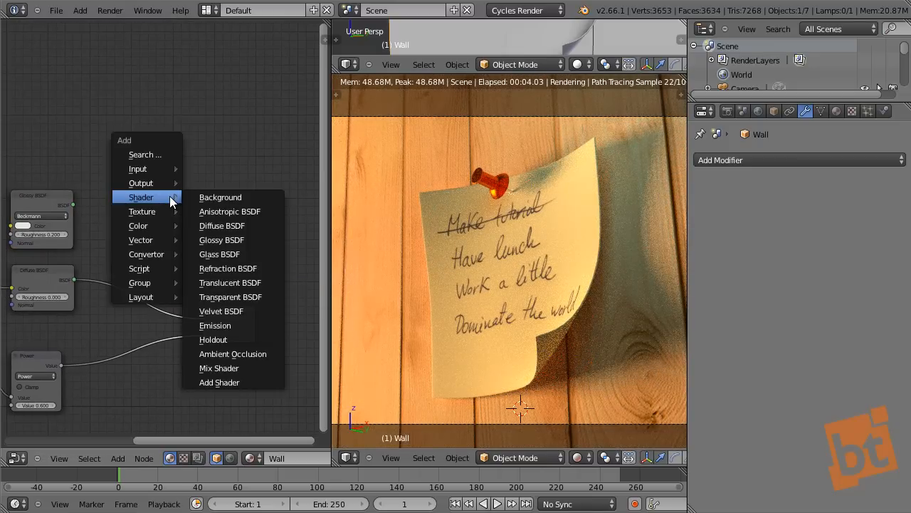
left_click(218, 368)
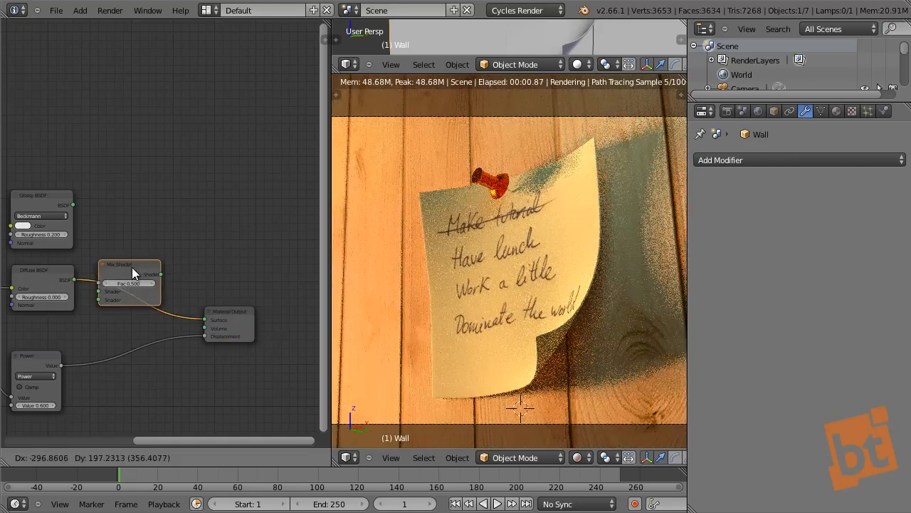
left_click(159, 237)
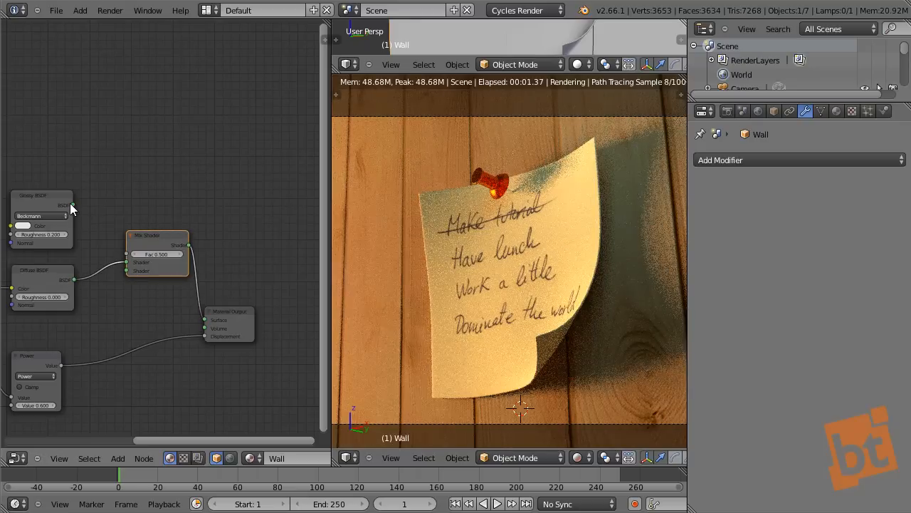
left_click_drag(72, 205, 126, 262)
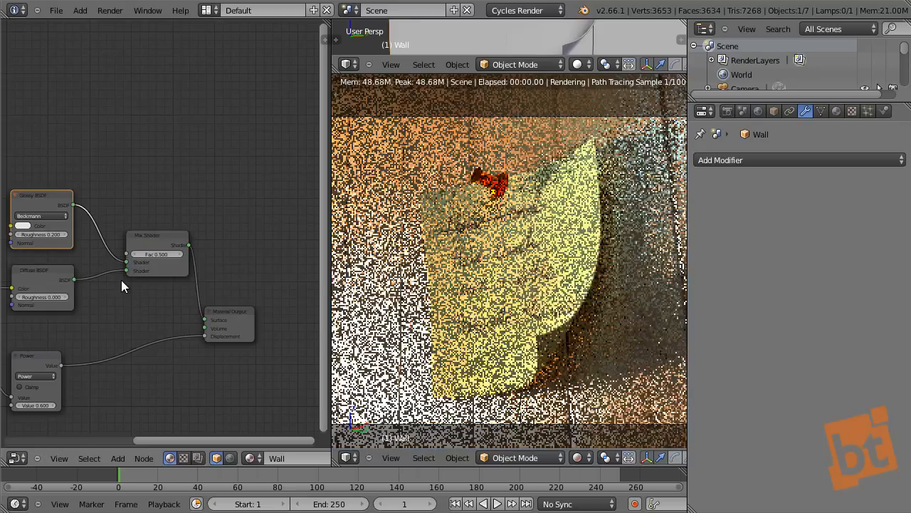
- Set the Mix Shader's Fac to 0.900 to favour the Diffuse BSDF
scroll(183, 268, "up", 2)
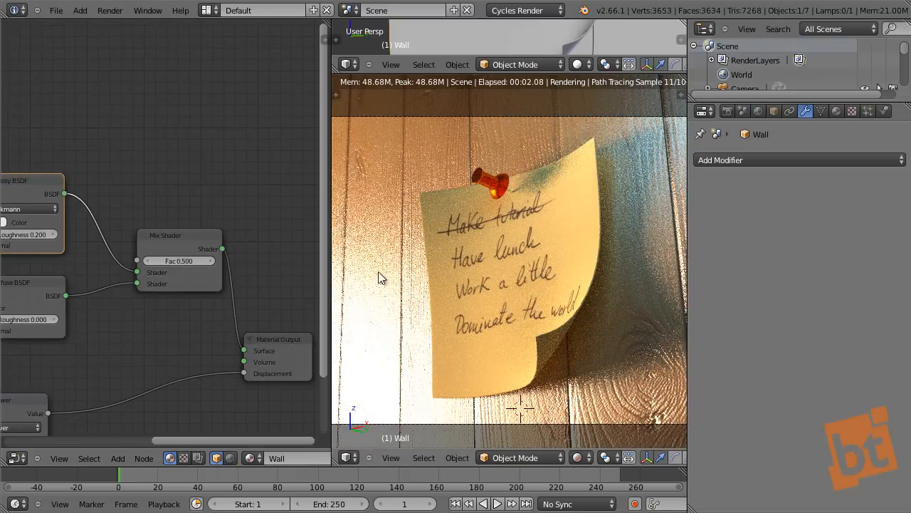
scroll(176, 276, "up", 2)
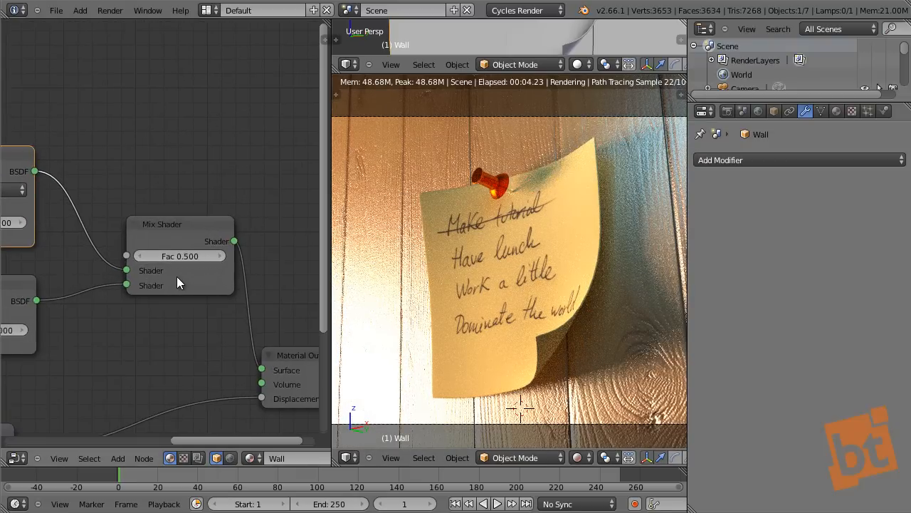
scroll(177, 276, "up", 1)
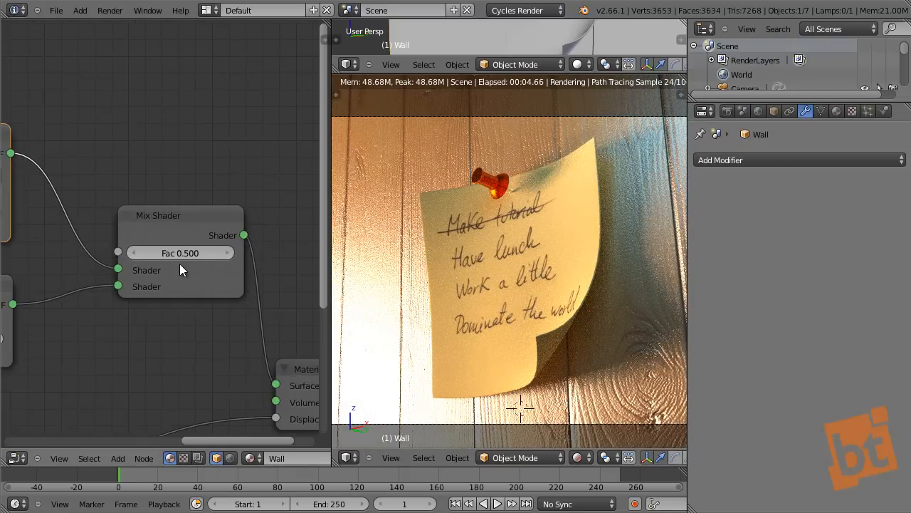
left_click(230, 253)
left_click(230, 253)
left_click(230, 253)
left_click(230, 254)
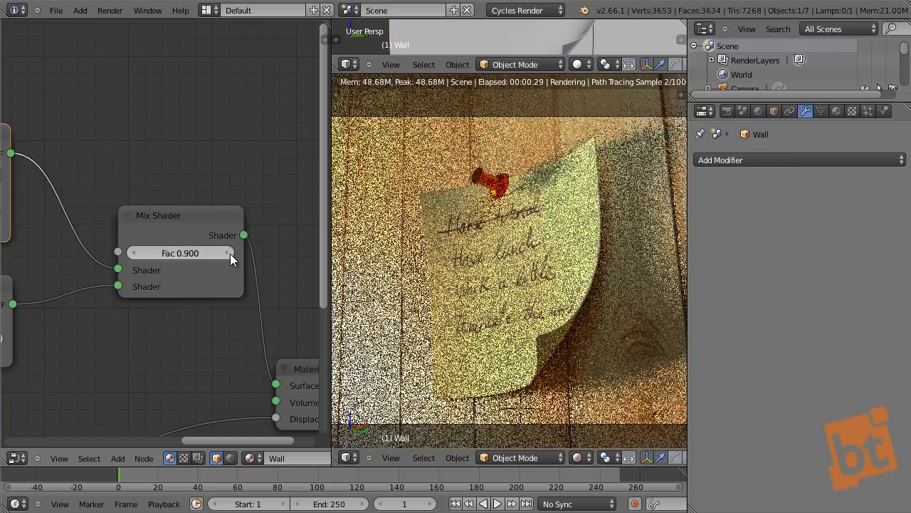
- Set the Glossy BSDF's Roughness to 0.300 and the Mix Shader's Fac to 0.930
middle_click_drag(178, 283, 218, 241)
middle_click_drag(127, 280, 193, 279)
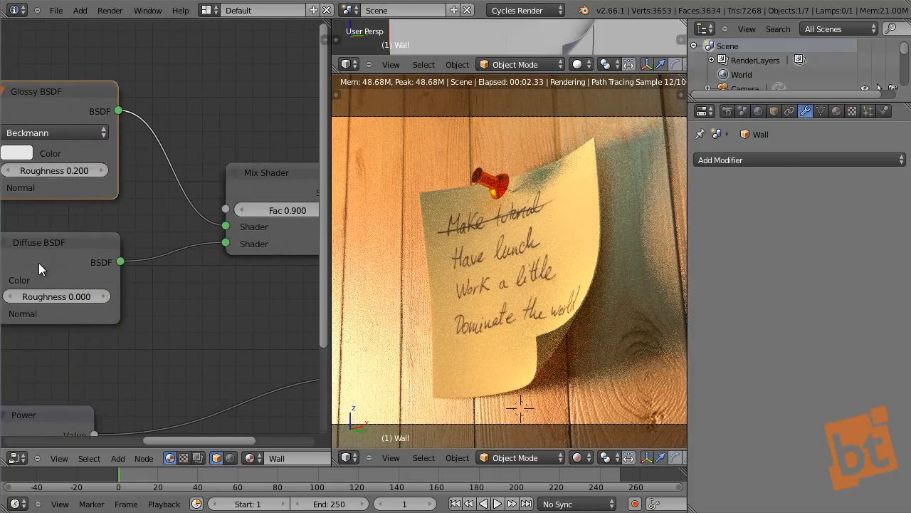
middle_click_drag(223, 228, 305, 267)
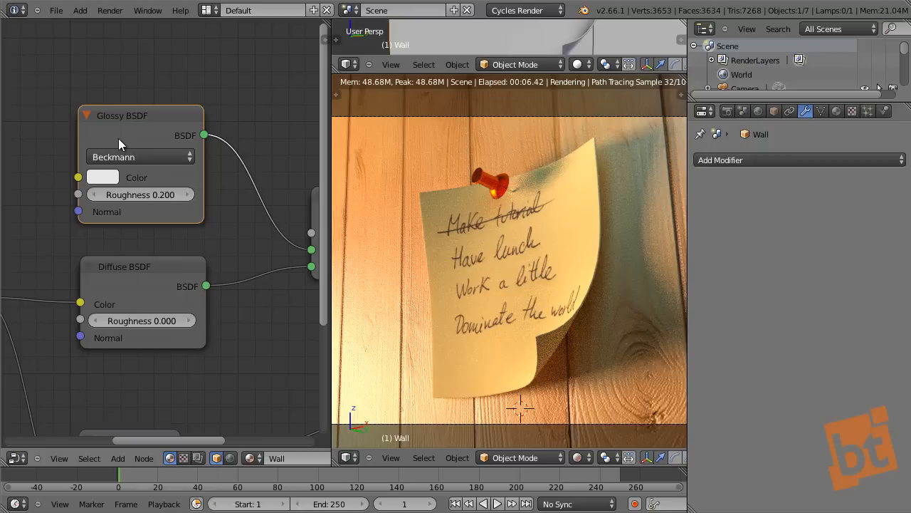
left_click(141, 276)
middle_click_drag(156, 271, 127, 290)
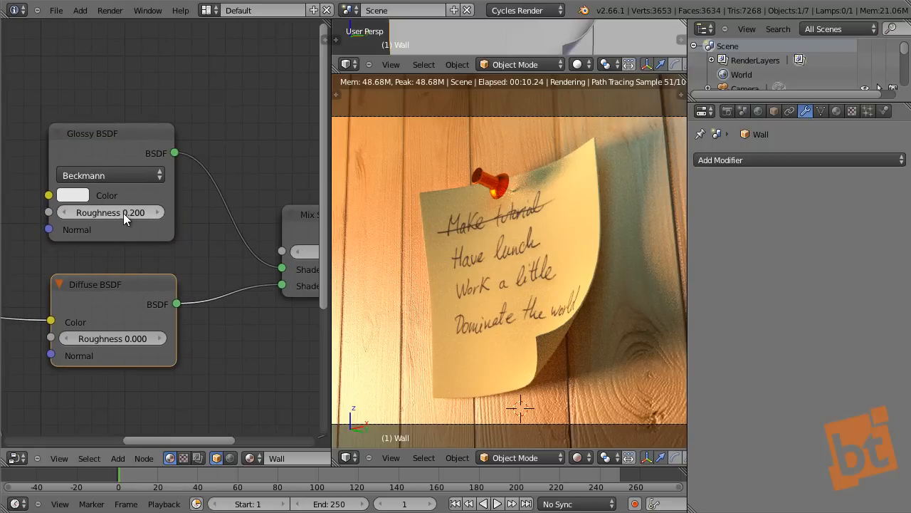
left_click_drag(121, 210, 113, 213)
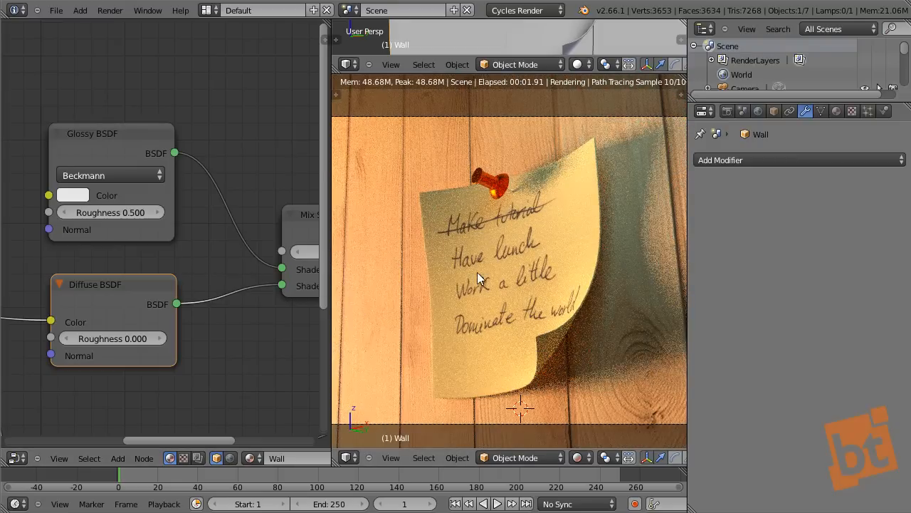
left_click_drag(129, 215, 125, 218)
middle_click_drag(212, 293, 126, 293)
left_click_drag(218, 243, 219, 244)
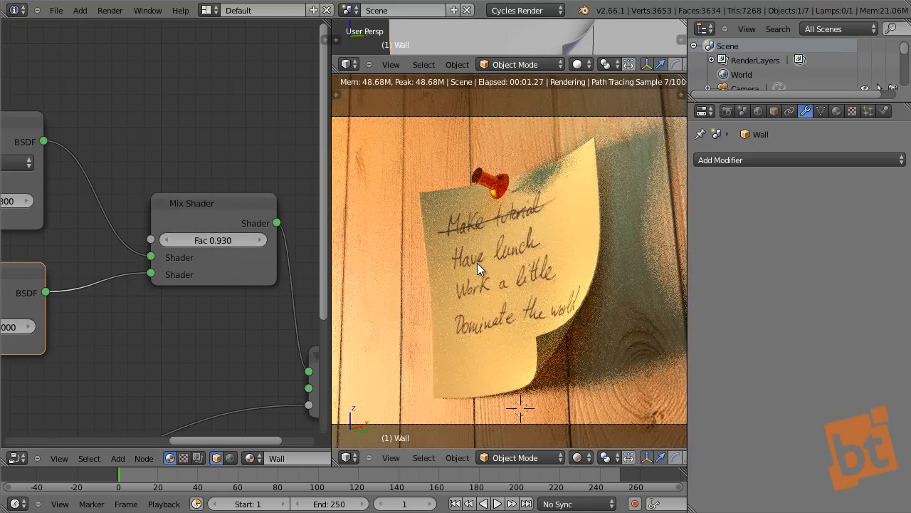
- Raise the Light plane beside the wall by about 15.4 units along the global Z axis
middle_click_drag(477, 262, 483, 316)
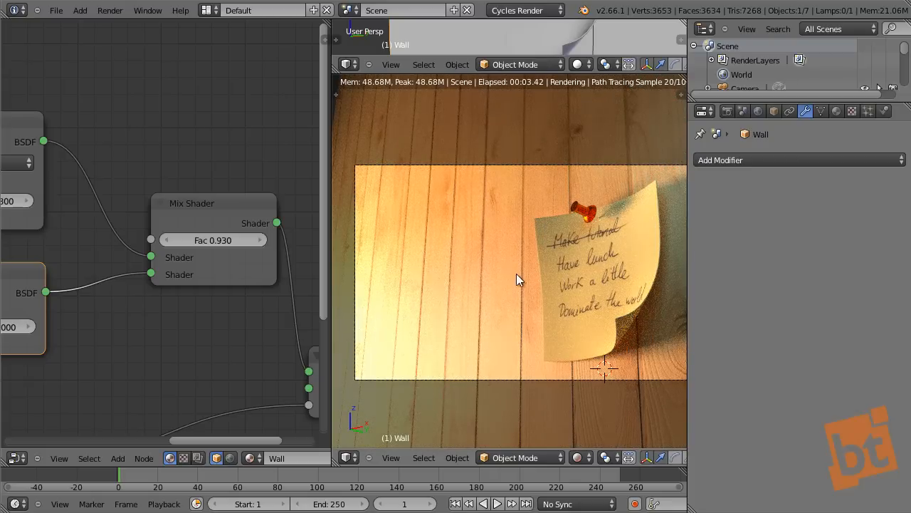
middle_click_drag(516, 273, 501, 277, "shift")
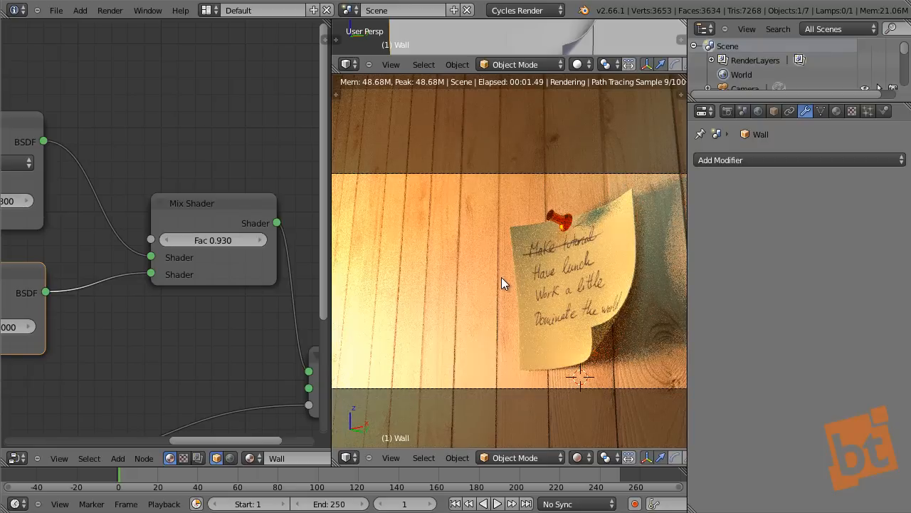
scroll(502, 283, "down", 3)
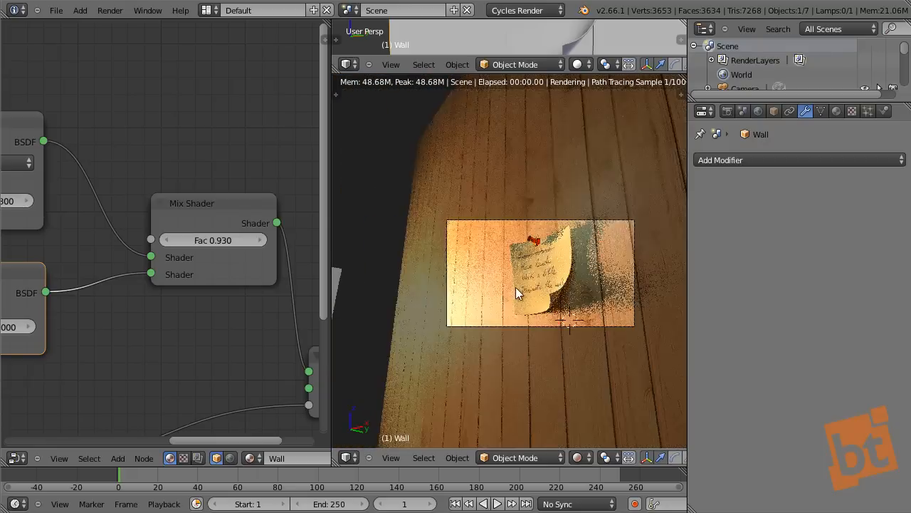
right_click(373, 283)
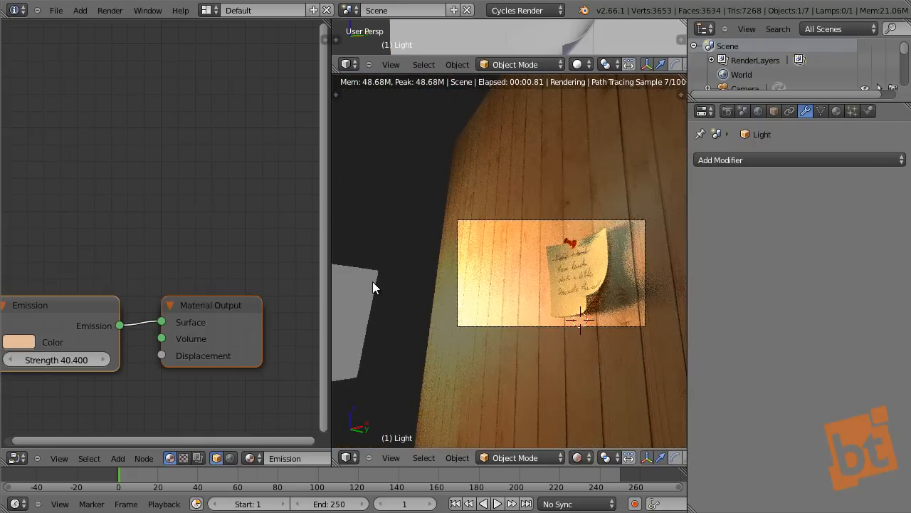
key("g")
key("z")
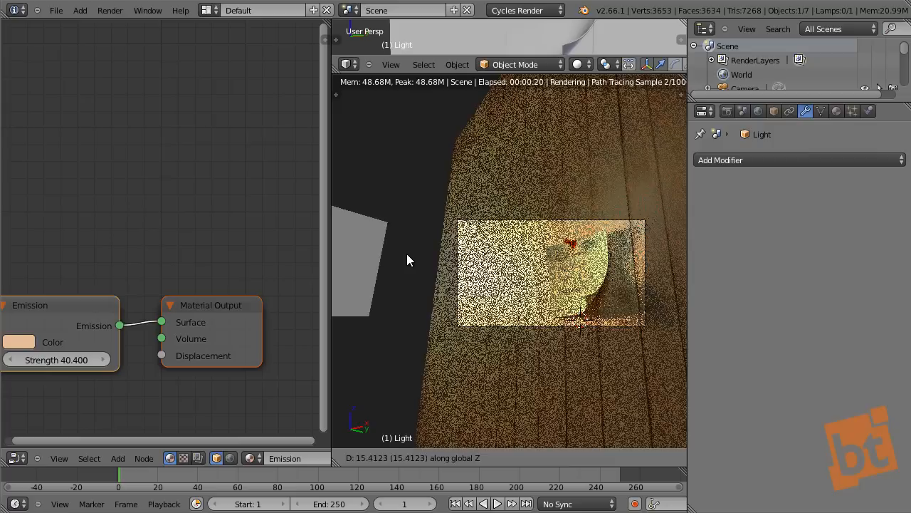
left_click(407, 253)
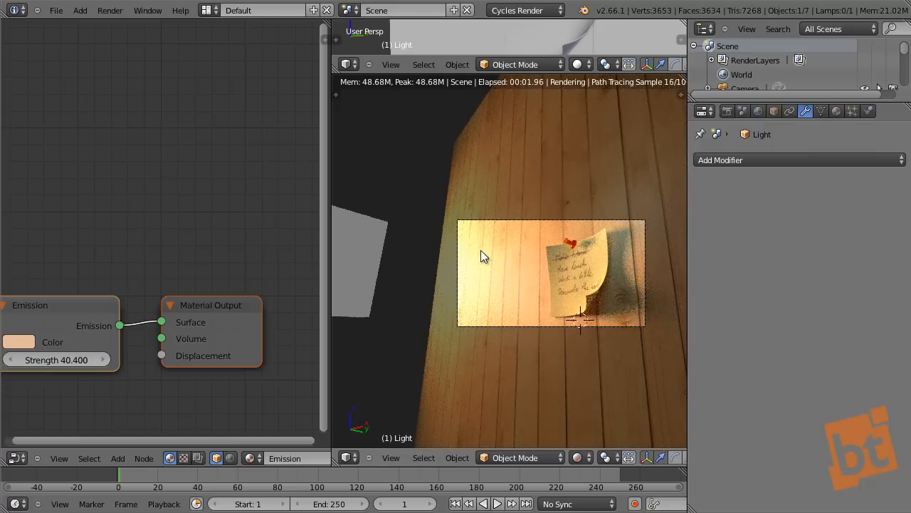
scroll(582, 278, "up", 2)
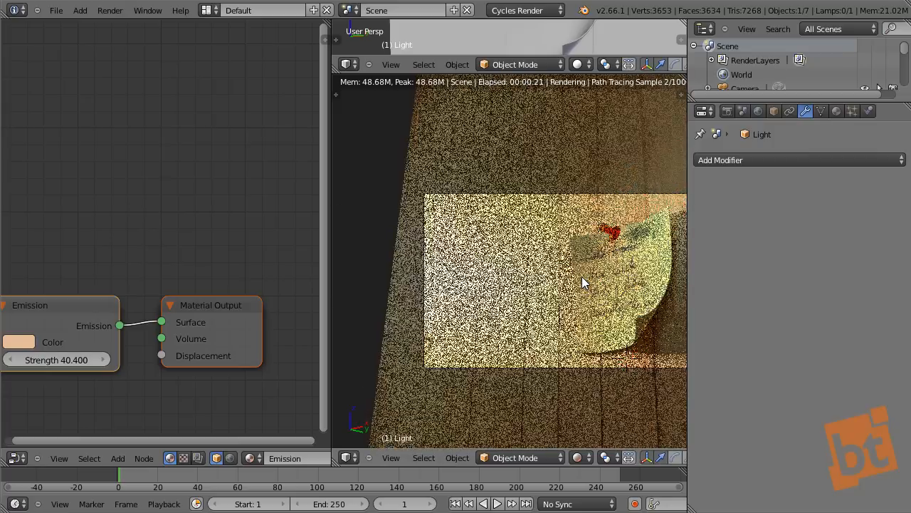
middle_click_drag(588, 302, 531, 317, "shift")
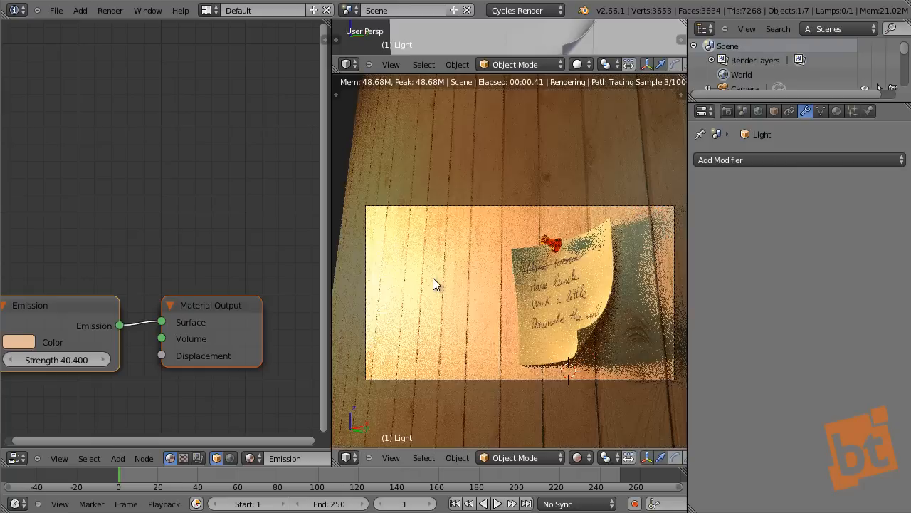
- Add a Texture Coordinate node to the sticky note's material and connect its UV output to the Image Texture's Vector input
right_click(433, 278)
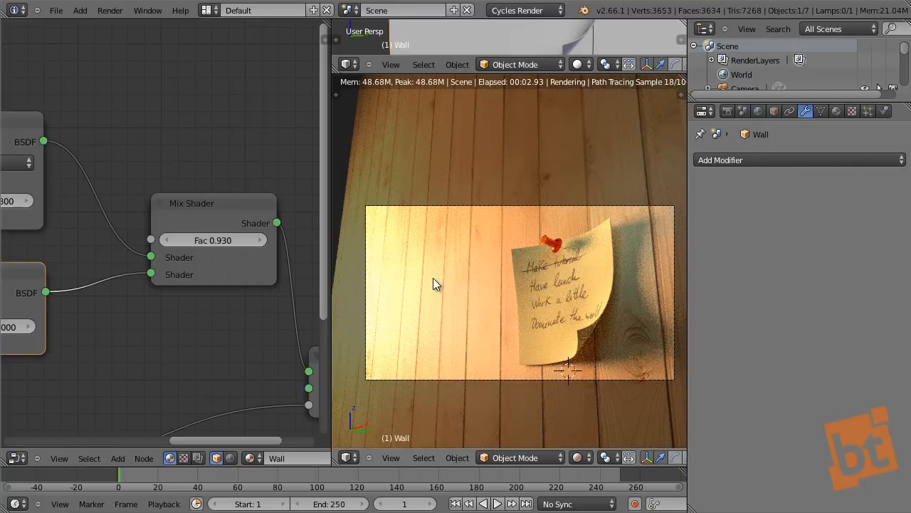
scroll(491, 292, "up", 4)
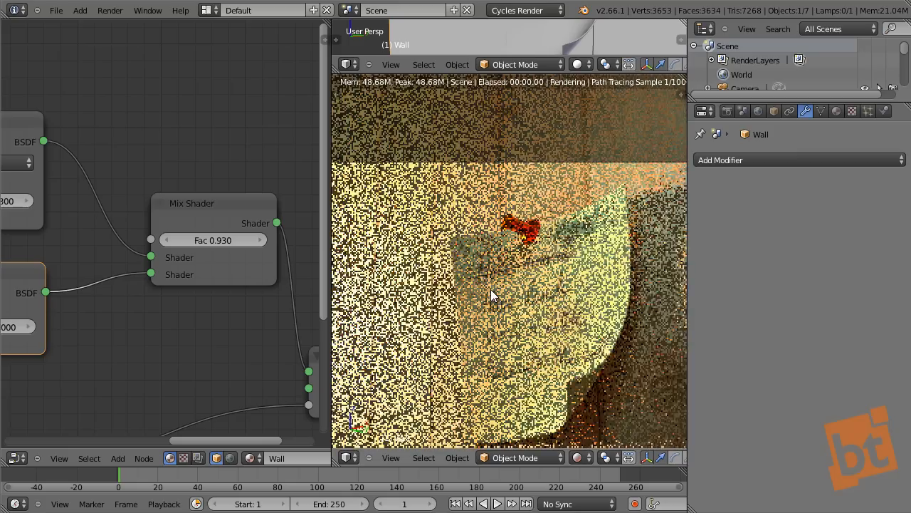
middle_click_drag(493, 291, 497, 230, "shift")
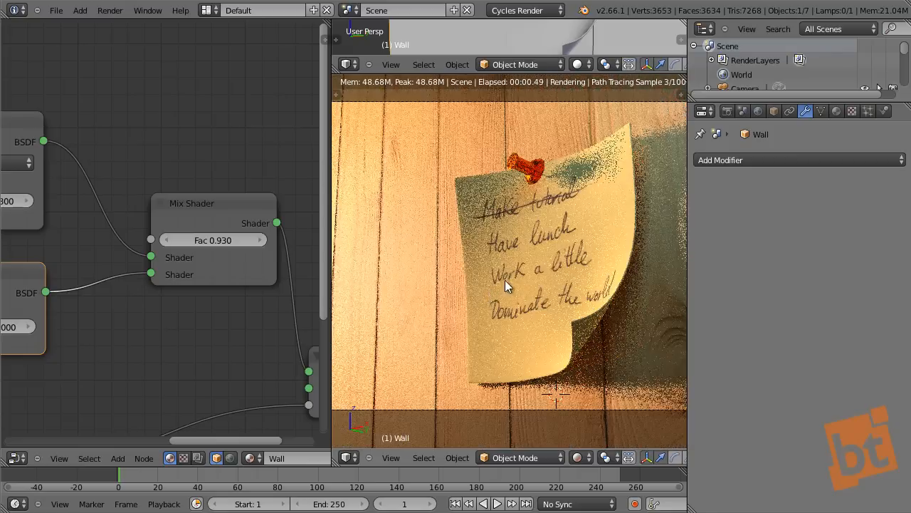
right_click(540, 257)
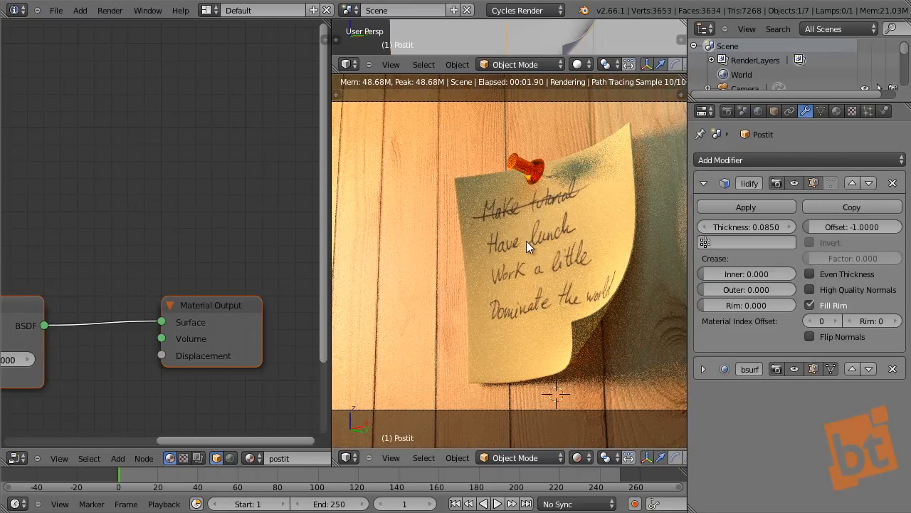
scroll(186, 304, "down", 4)
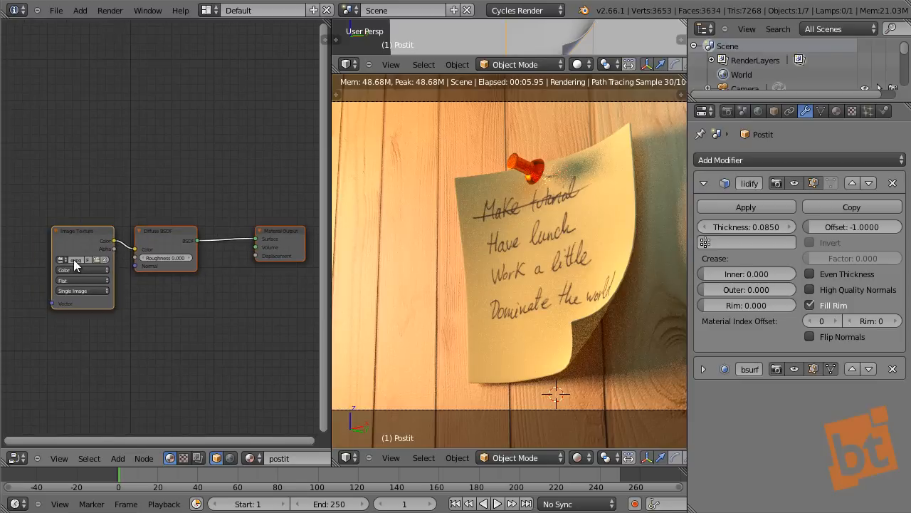
scroll(112, 228, "left", 4, "ctrl")
key("shift+a")
mouse_move(99, 169)
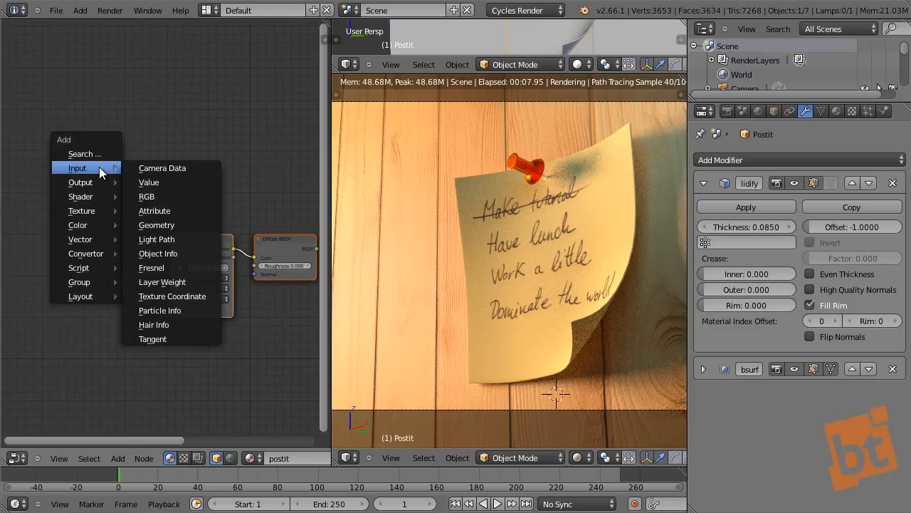
left_click(187, 297)
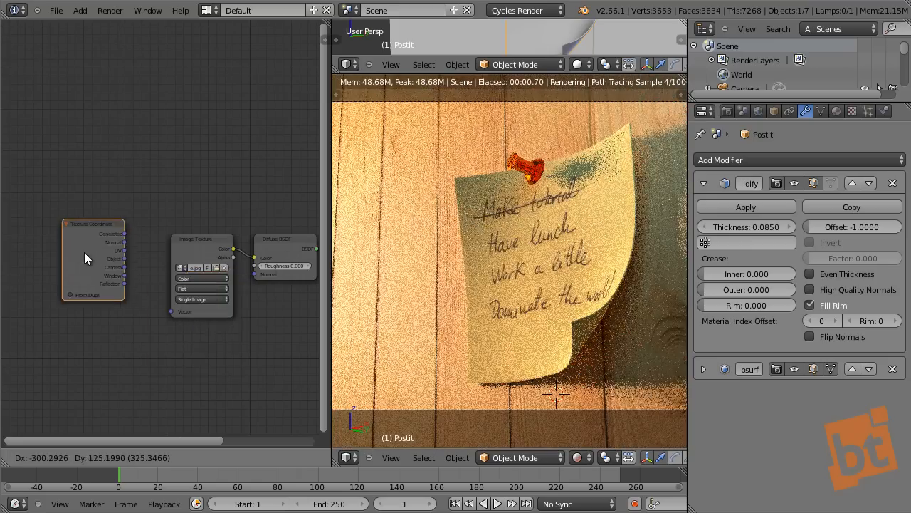
left_click(139, 260)
scroll(135, 267, "up", 2)
left_click_drag(134, 270, 168, 327)
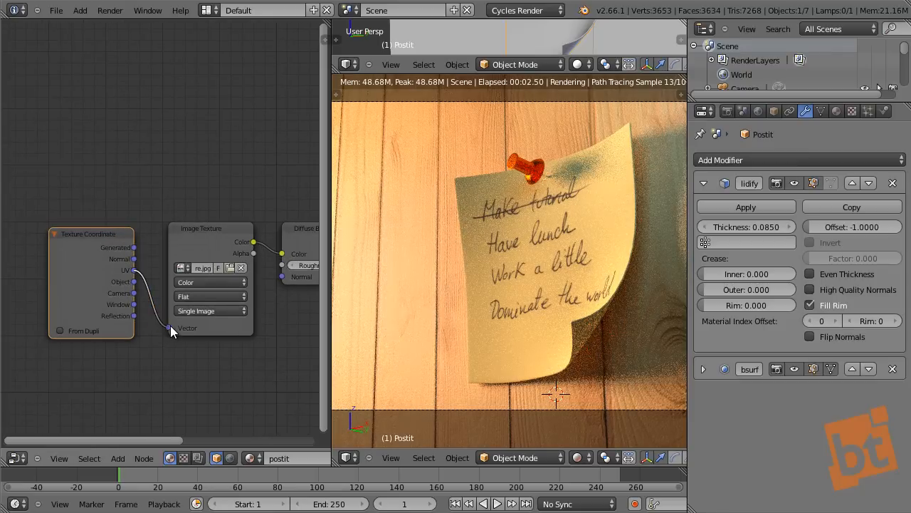
- Add a Glossy BSDF node above the sticky note's Diffuse BSDF and set its color to blue
middle_click_drag(160, 276, 43, 271)
scroll(92, 265, "down", 3)
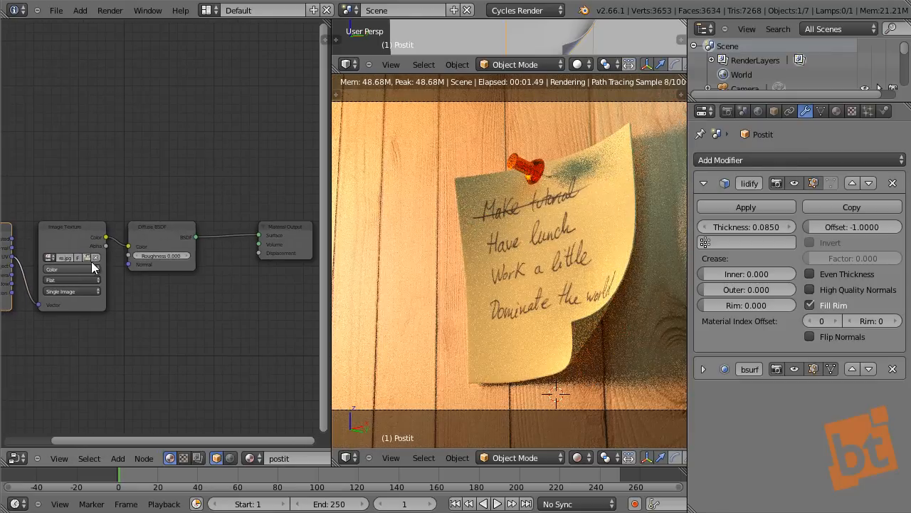
left_click_drag(171, 223, 188, 218)
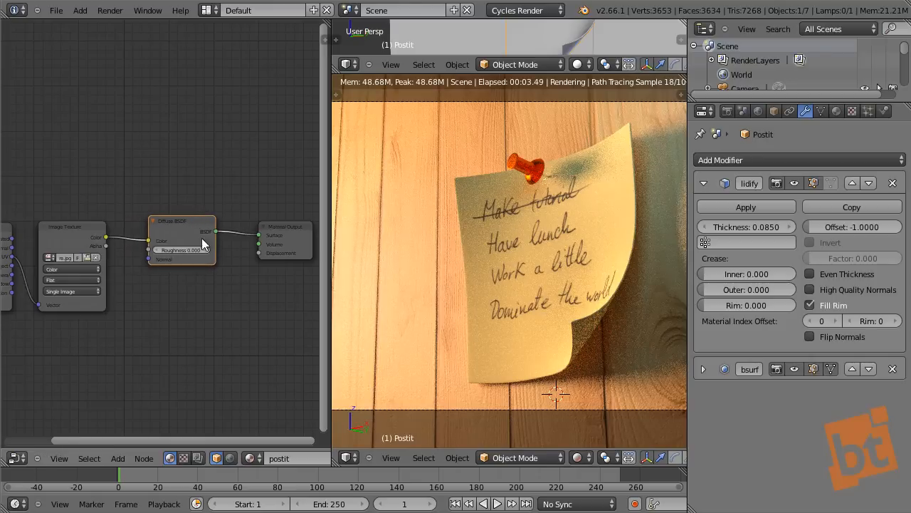
middle_click_drag(207, 252, 200, 282)
middle_click_drag(258, 237, 201, 271)
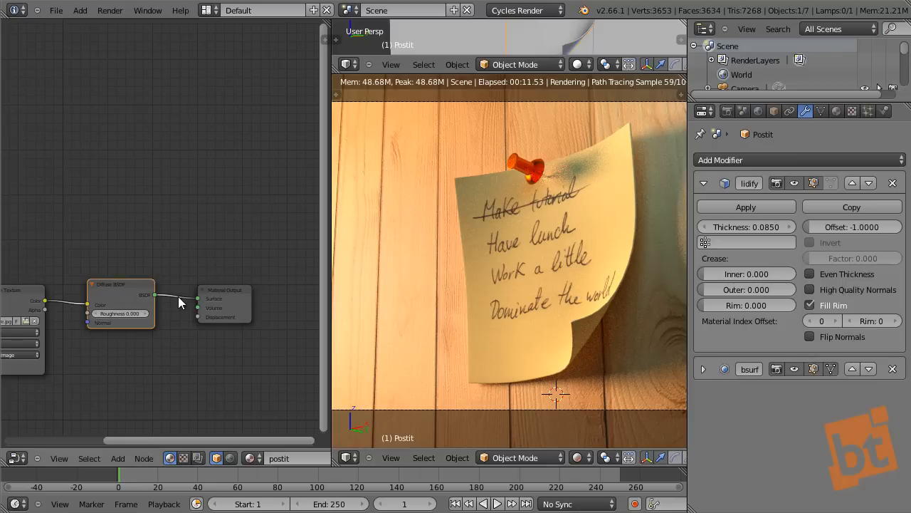
middle_click_drag(179, 301, 236, 294)
key("shift+a")
mouse_move(108, 235)
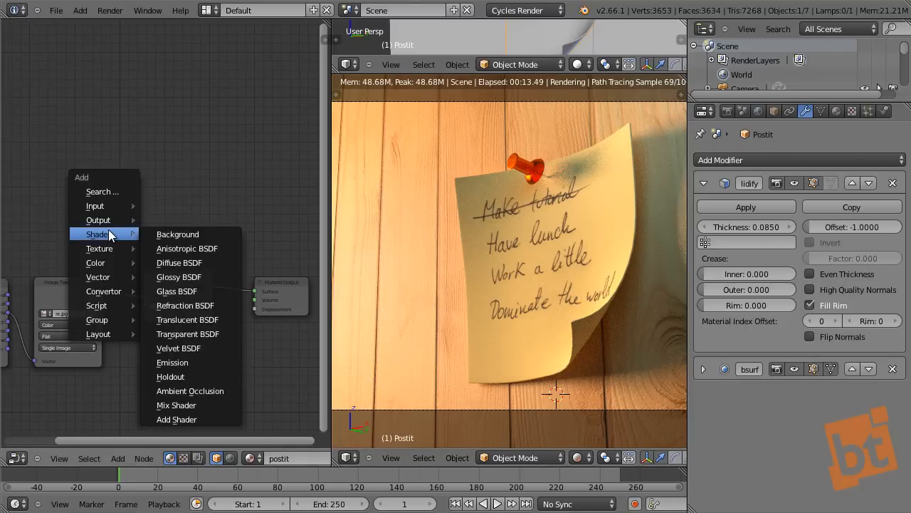
left_click(190, 277)
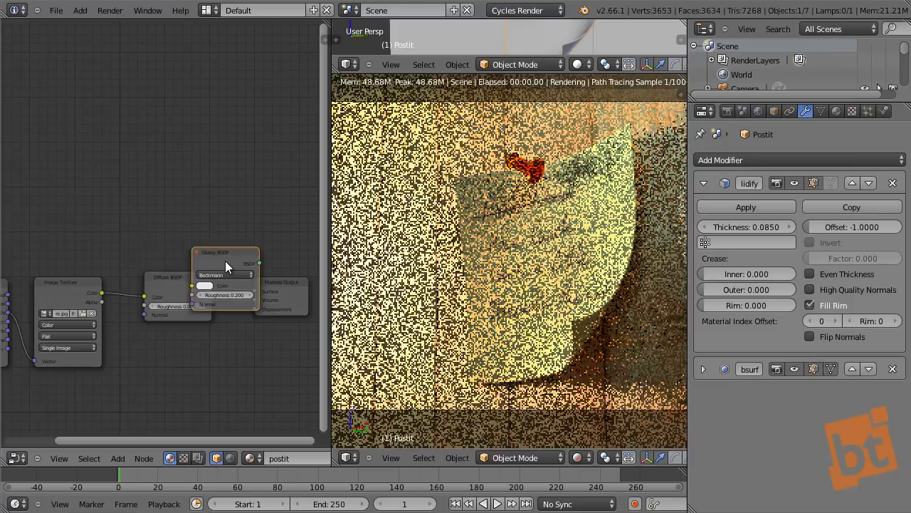
left_click(167, 175)
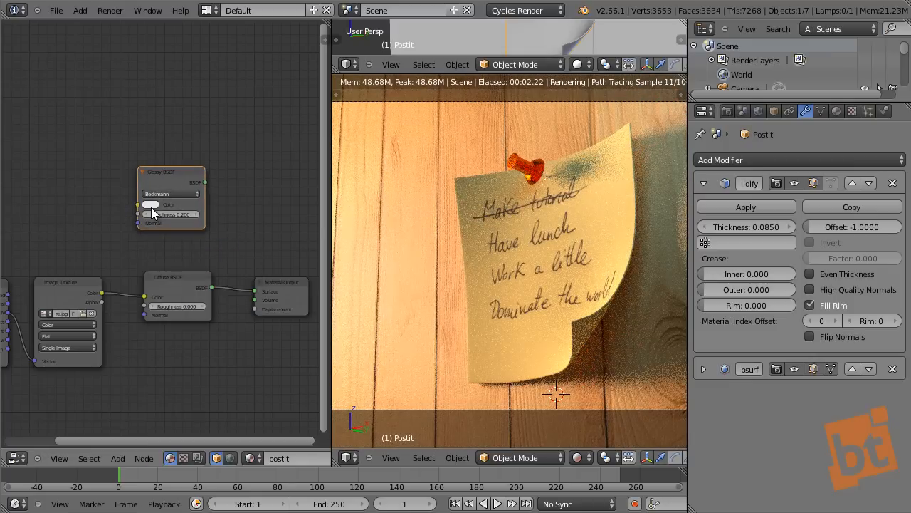
left_click(151, 206)
left_click_drag(190, 110, 204, 92)
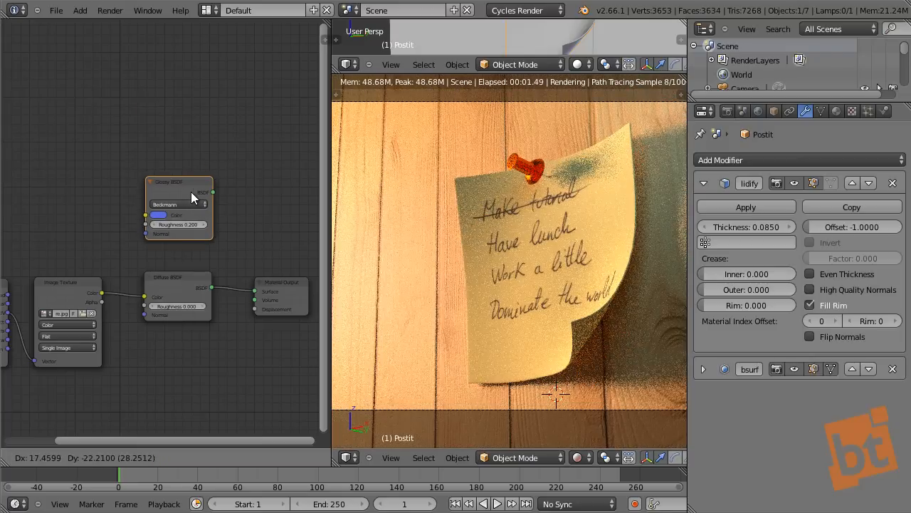
- Insert a Mix Shader between the Diffuse BSDF and Material Output, and connect the Glossy BSDF to its second Shader input
scroll(228, 242, "up", 2)
middle_click_drag(234, 249, 199, 259)
middle_click_drag(231, 318, 115, 312)
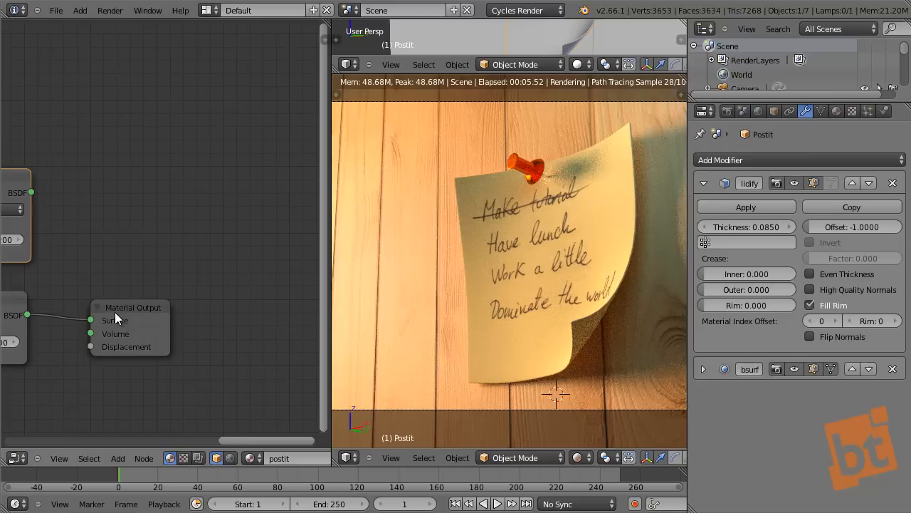
left_click_drag(115, 312, 274, 258)
key("shift+a")
mouse_move(146, 186)
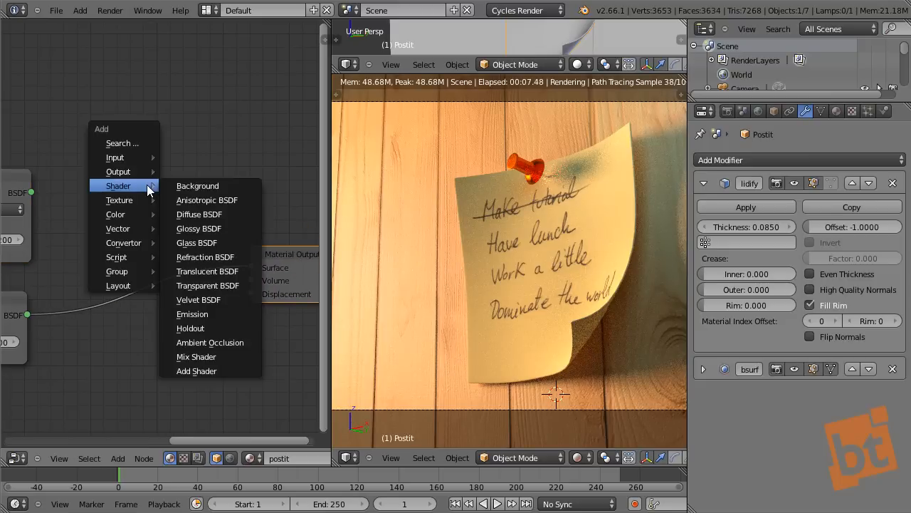
left_click(208, 357)
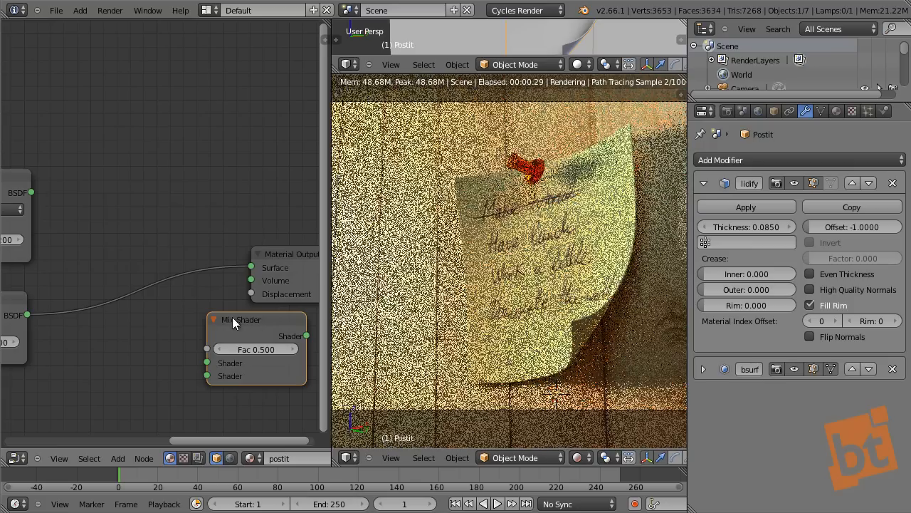
left_click(141, 218)
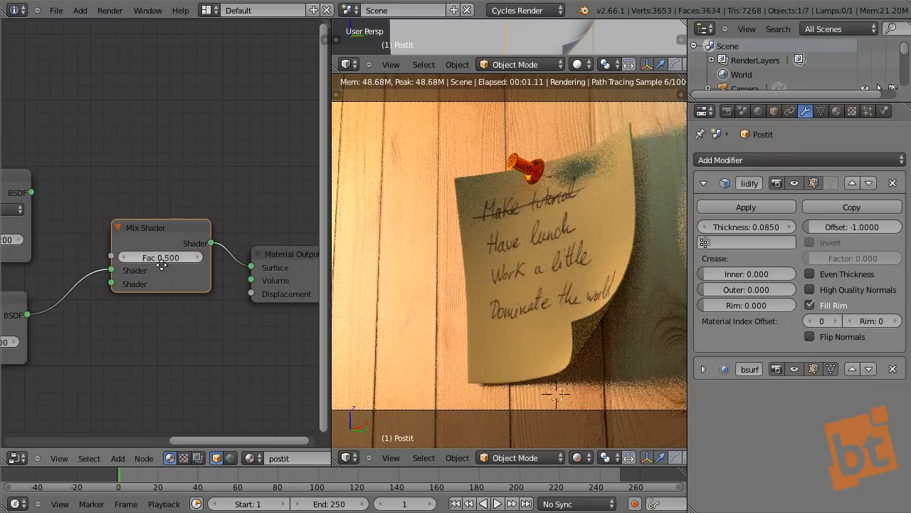
middle_click_drag(50, 192, 137, 186)
left_click_drag(116, 187, 199, 279)
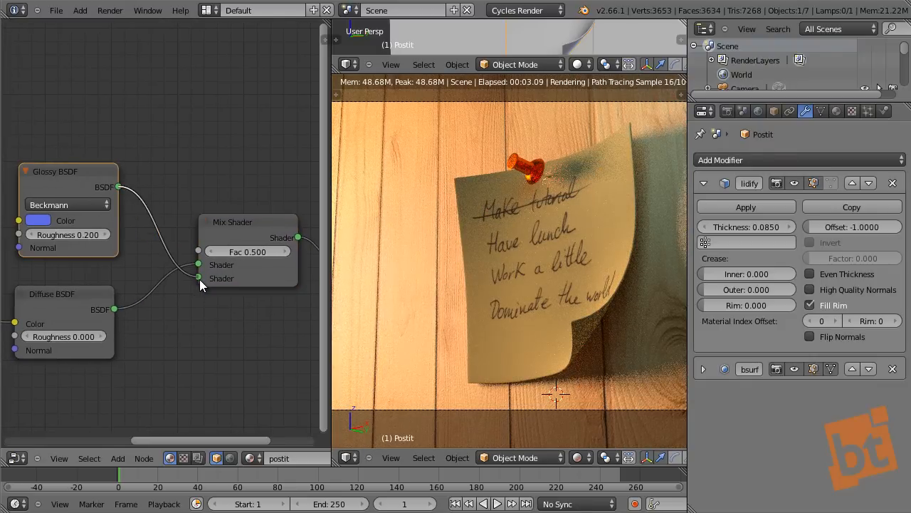
- Reposition the Glossy BSDF node directly below the Diffuse BSDF node
middle_click_drag(101, 173, 201, 79)
key("g")
left_click(186, 296)
middle_click_drag(215, 302, 187, 316)
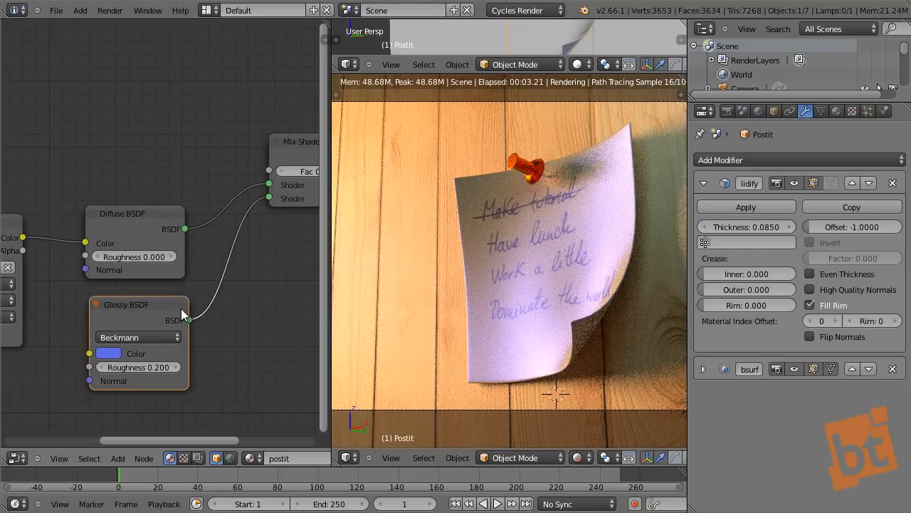
middle_click_drag(218, 282, 210, 310)
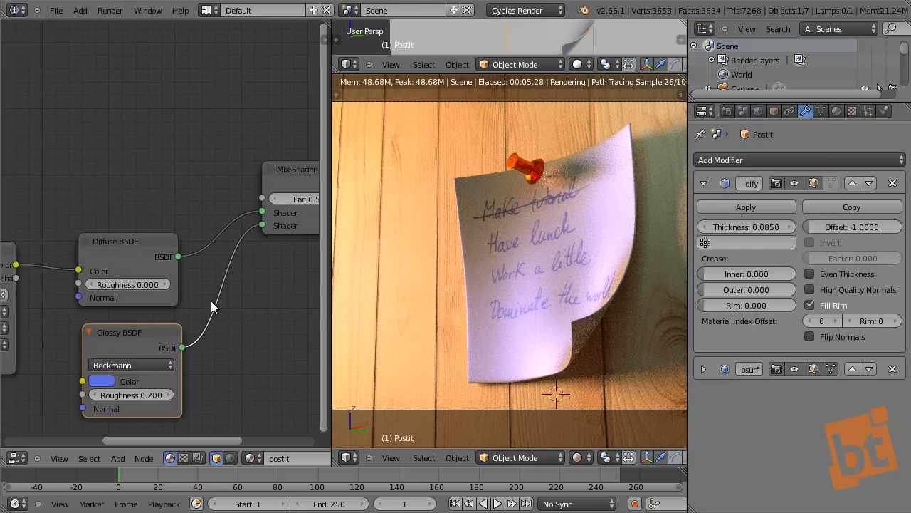
middle_click_drag(125, 327, 155, 336)
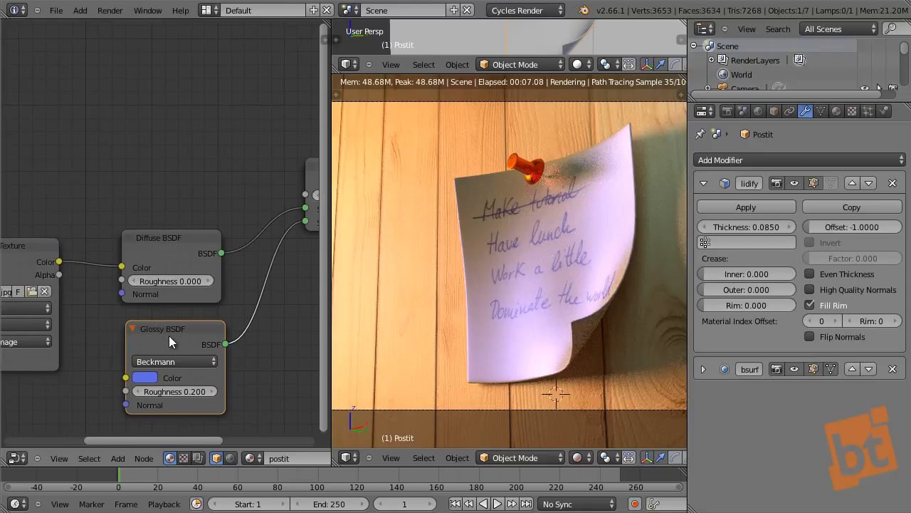
key("g")
left_click(164, 335)
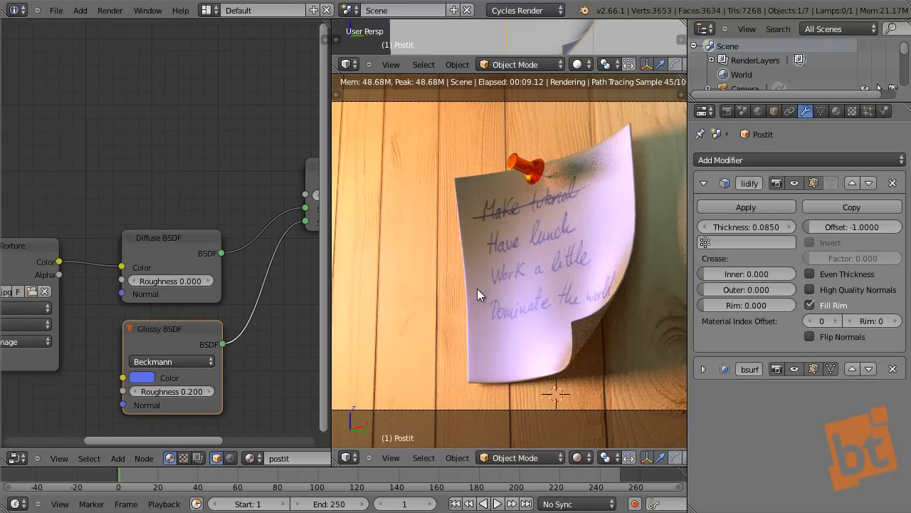
- Add an RGB to BW node above the Diffuse BSDF and feed it from the Image Texture's Color output
scroll(161, 265, "down", 2)
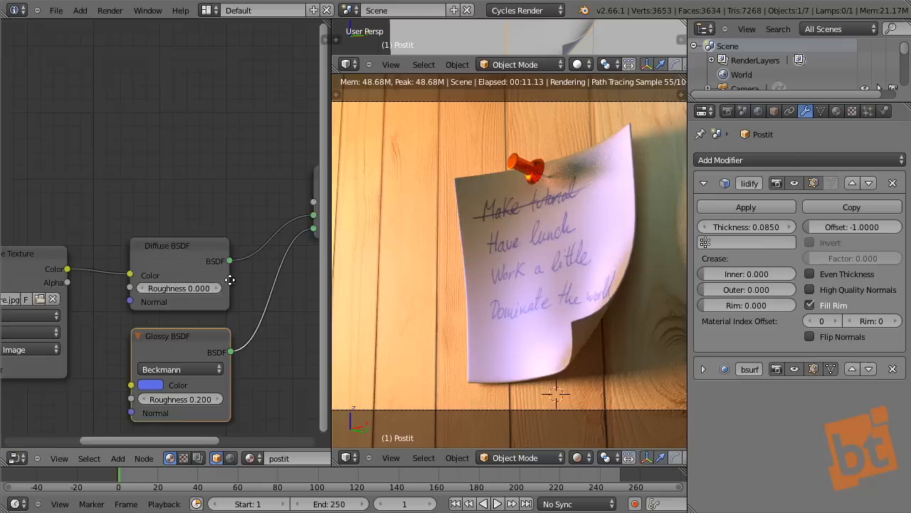
key("shift+a")
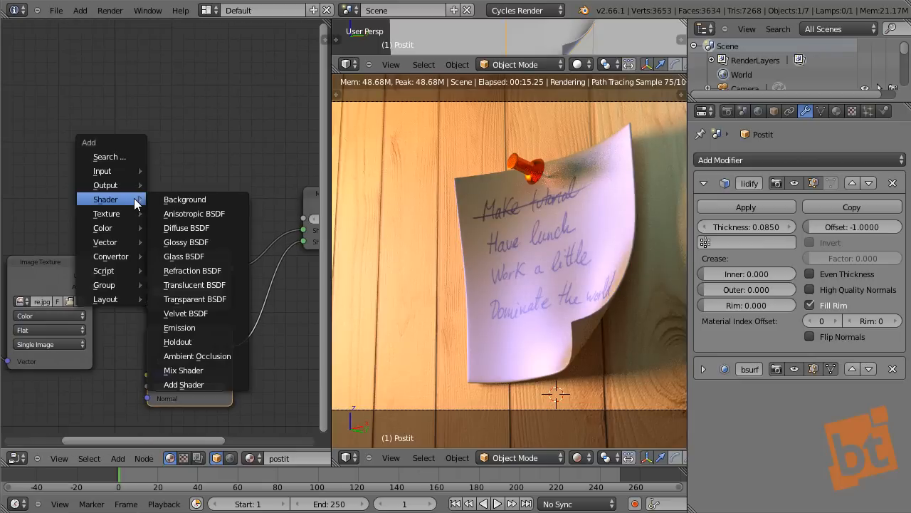
mouse_move(126, 255)
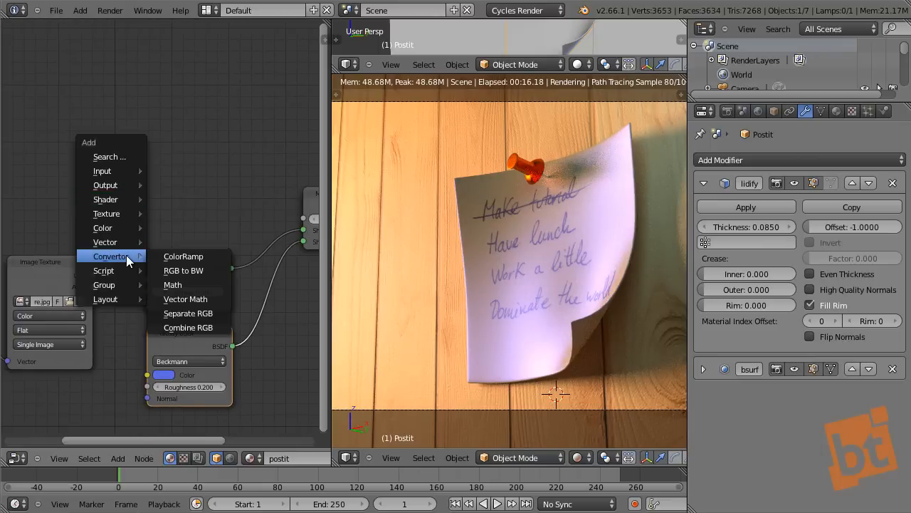
left_click(183, 271)
left_click(152, 160)
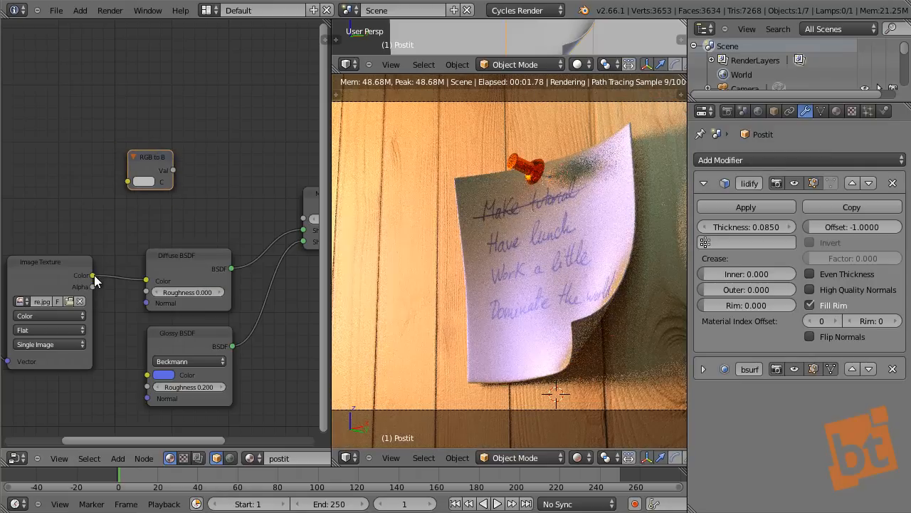
left_click_drag(92, 276, 130, 183)
left_click_drag(154, 163, 156, 198)
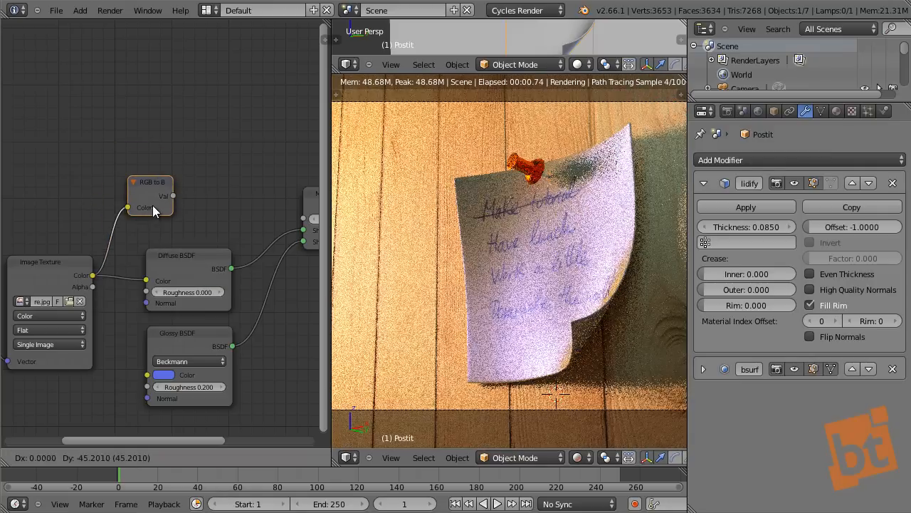
left_click(42, 283)
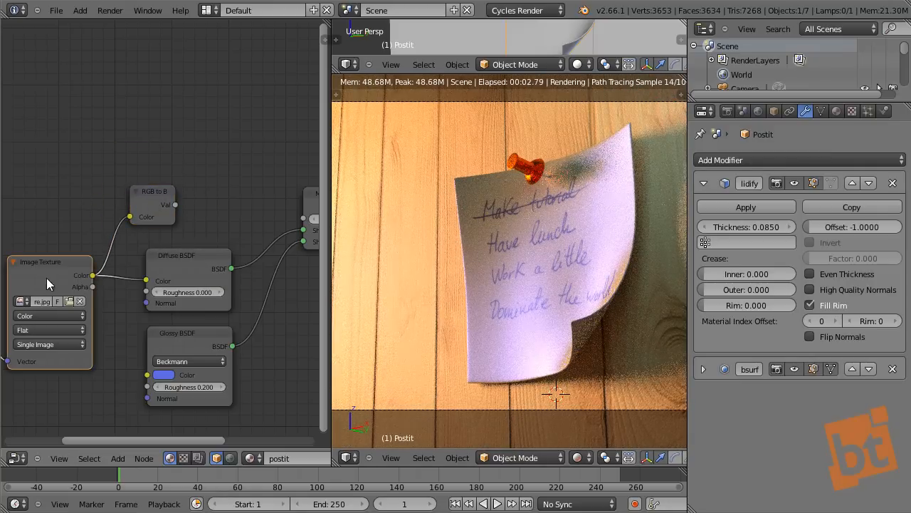
left_click_drag(159, 195, 137, 146)
- Add an Invert node between the RGB to BW node and the Mix Shader, leaving it unconnected
middle_click_drag(165, 191, 81, 222)
key("shift+a")
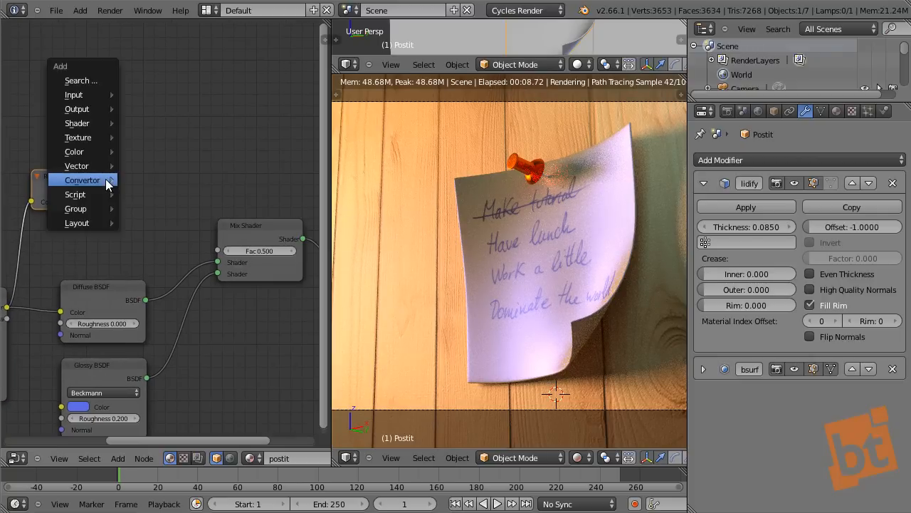
mouse_move(106, 180)
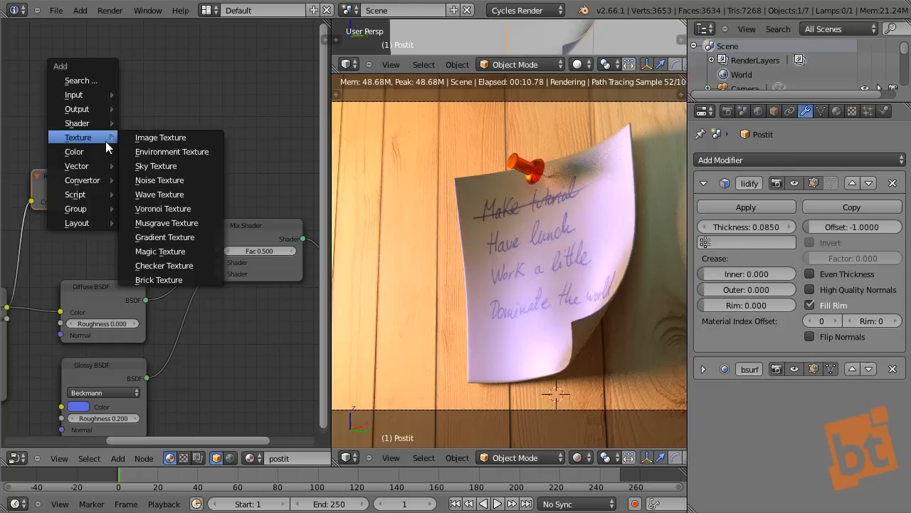
mouse_move(96, 126)
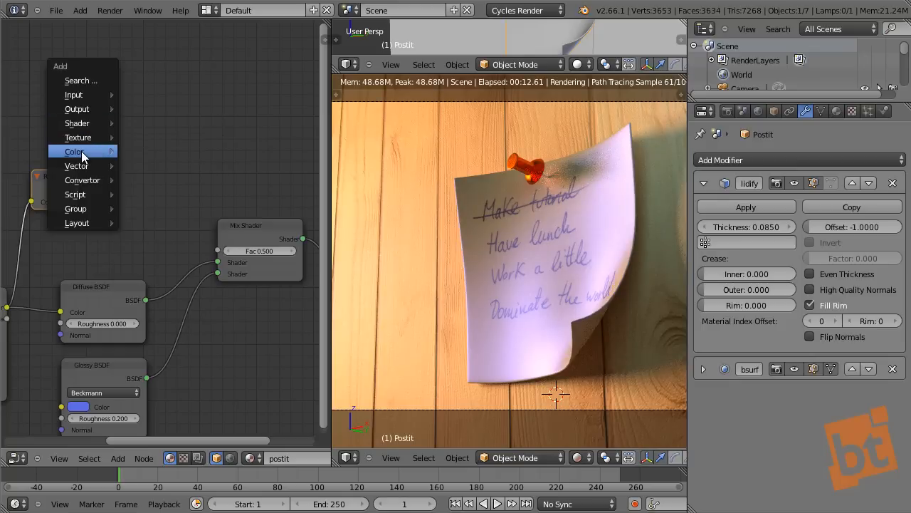
mouse_move(81, 151)
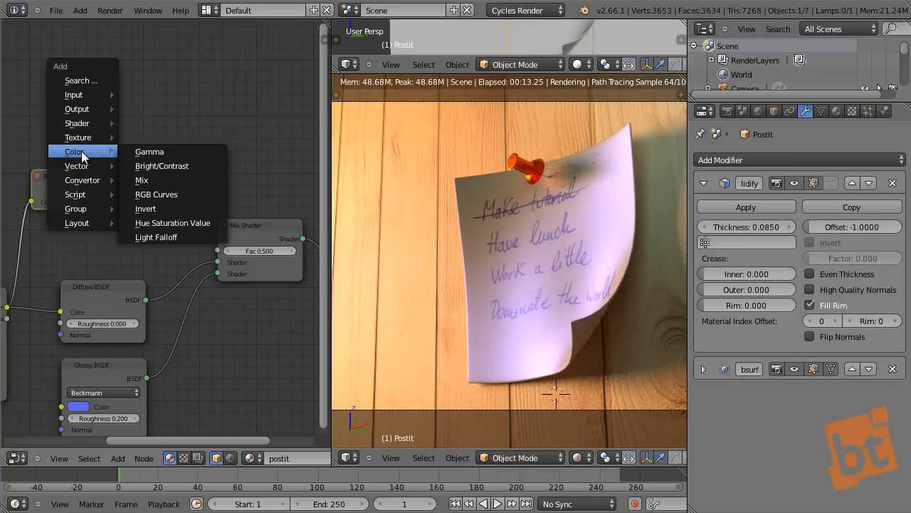
left_click(175, 209)
left_click(121, 188)
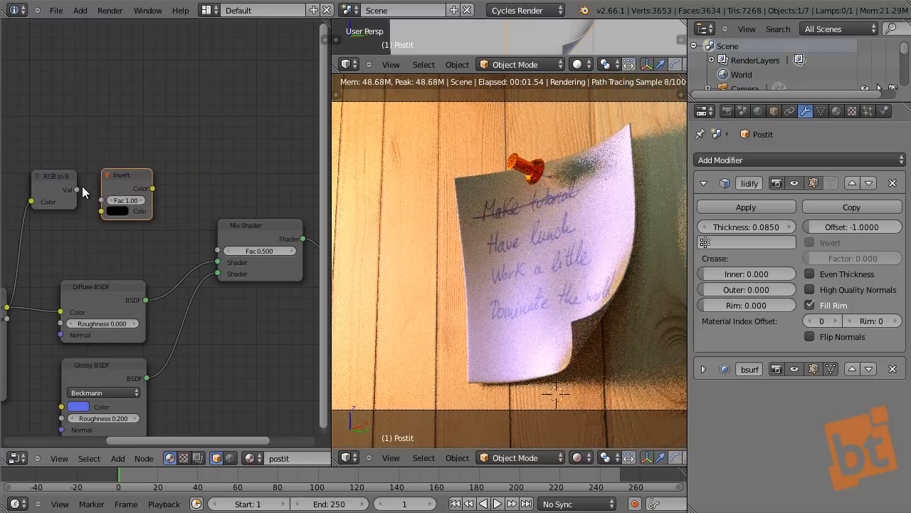
- Connect the RGB to BW node's Val output to the Invert node's Color input and add an unconnected Bright/Contrast node after it
left_click_drag(76, 189, 139, 201)
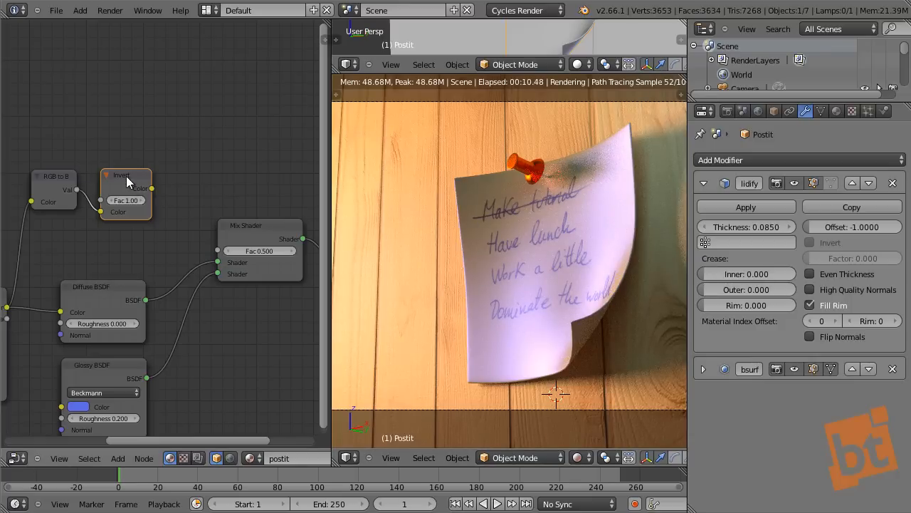
left_click_drag(126, 175, 118, 166)
key("shift+a")
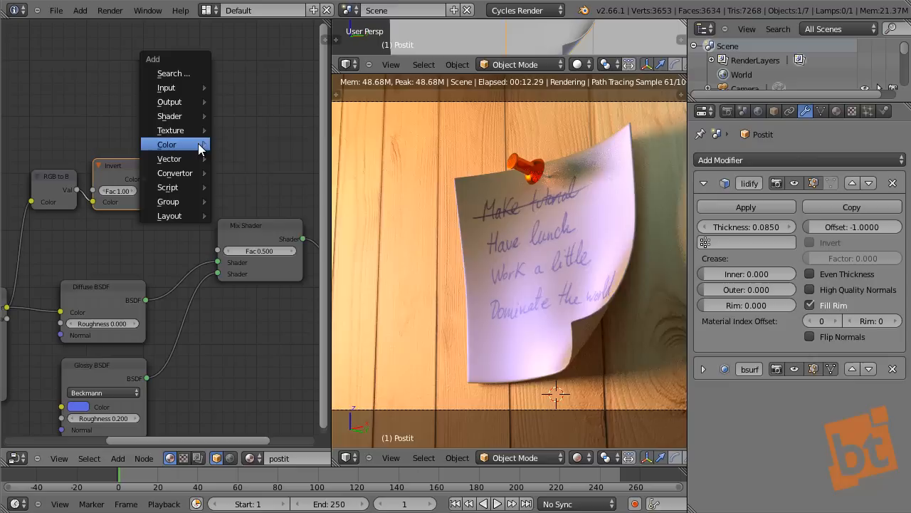
mouse_move(192, 143)
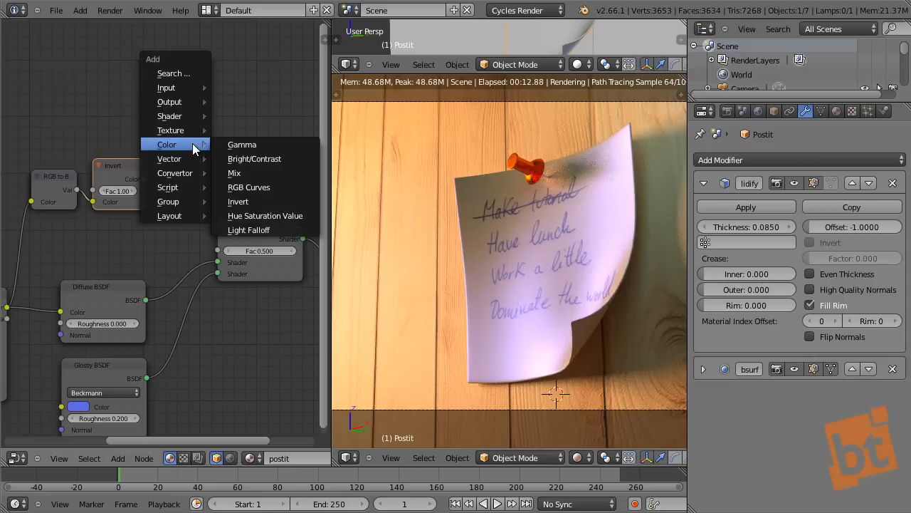
left_click(254, 159)
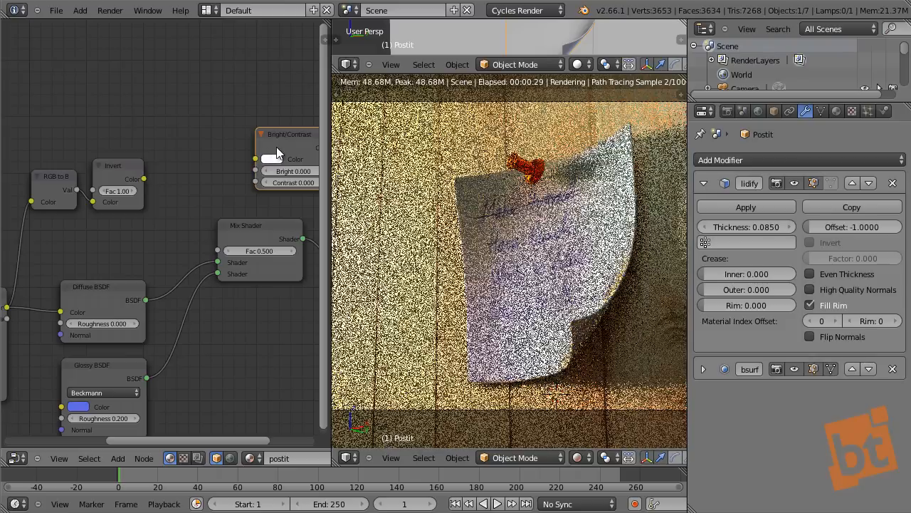
left_click(187, 179)
- Move the Mix Shader and Material Output nodes together away from the Bright/Contrast node to make room
middle_click_drag(235, 204, 88, 188)
scroll(101, 207, "down", 3)
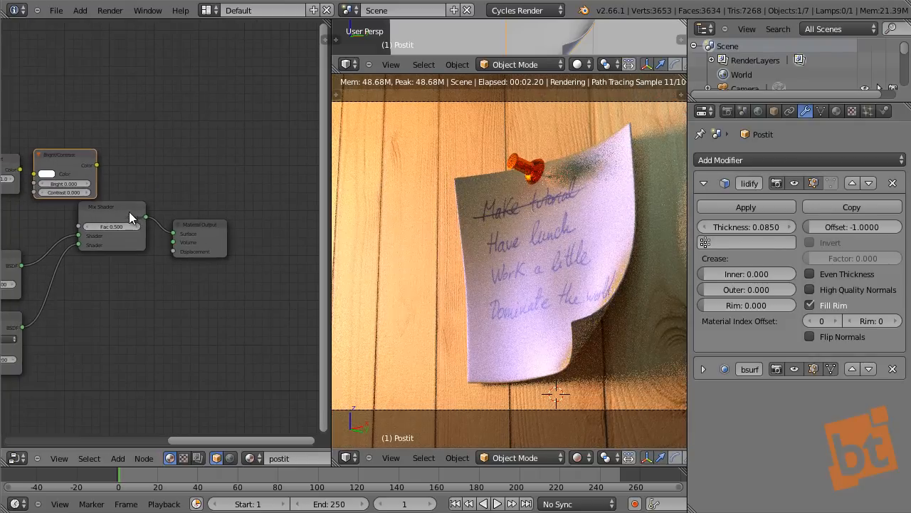
right_click(131, 212)
right_click(180, 226)
right_click(209, 235)
right_click(212, 236)
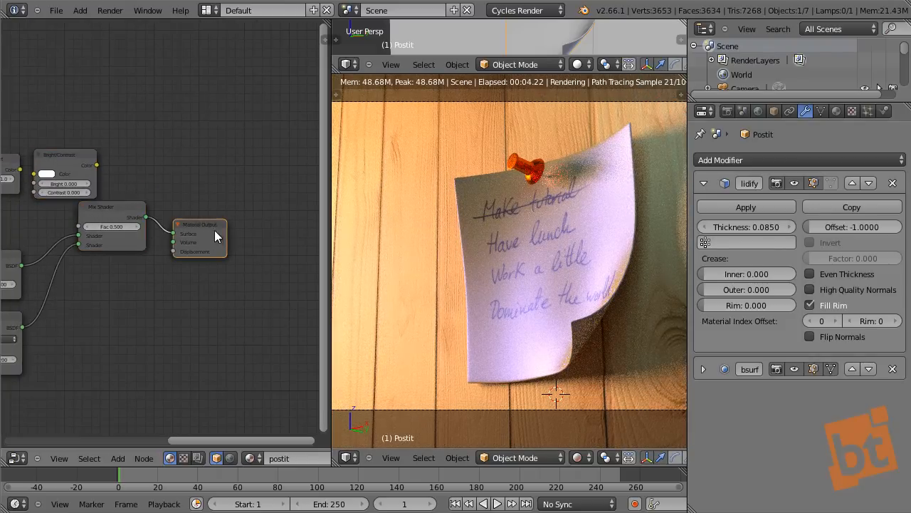
right_click(119, 210, "shift")
key("g")
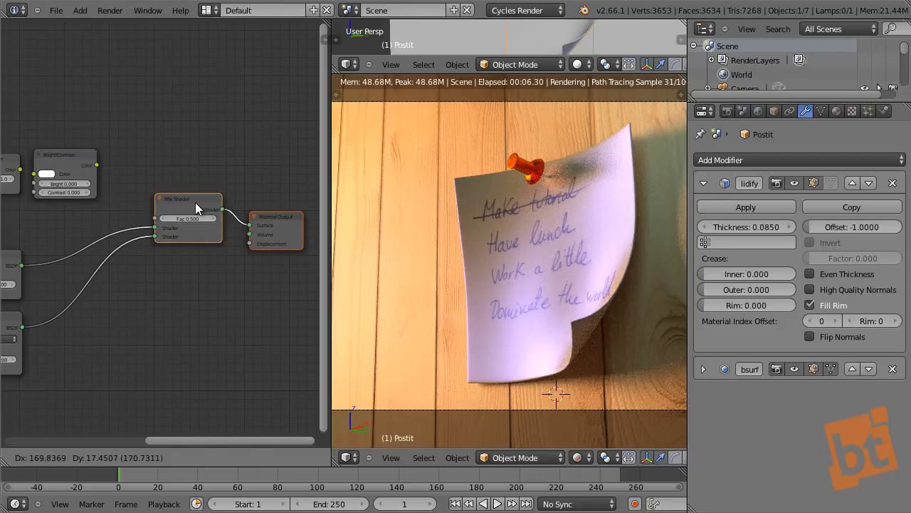
left_click(195, 203)
- Link the Invert node through Bright/Contrast into the Mix Shader's Fac input, and set Contrast to 1.000
scroll(100, 168, "up", 4)
middle_click_drag(127, 199, 163, 206)
middle_click_drag(78, 184, 169, 185)
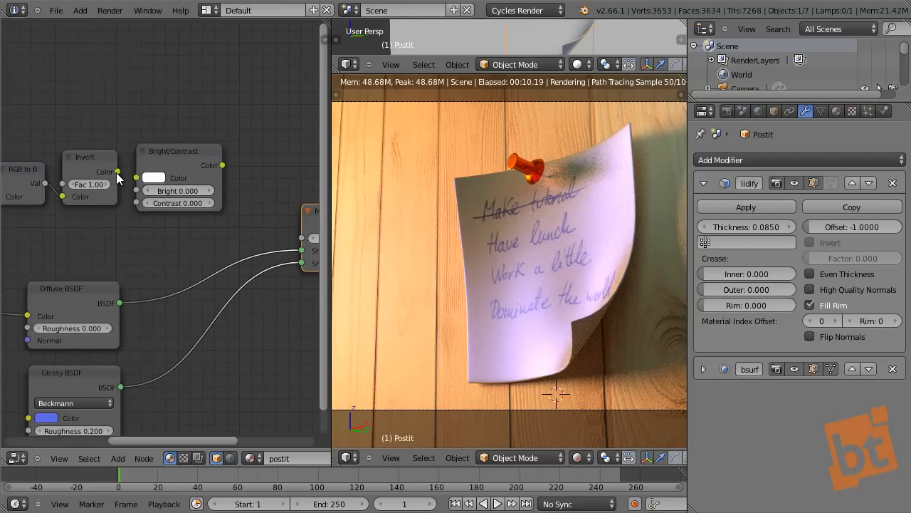
left_click_drag(117, 172, 141, 183)
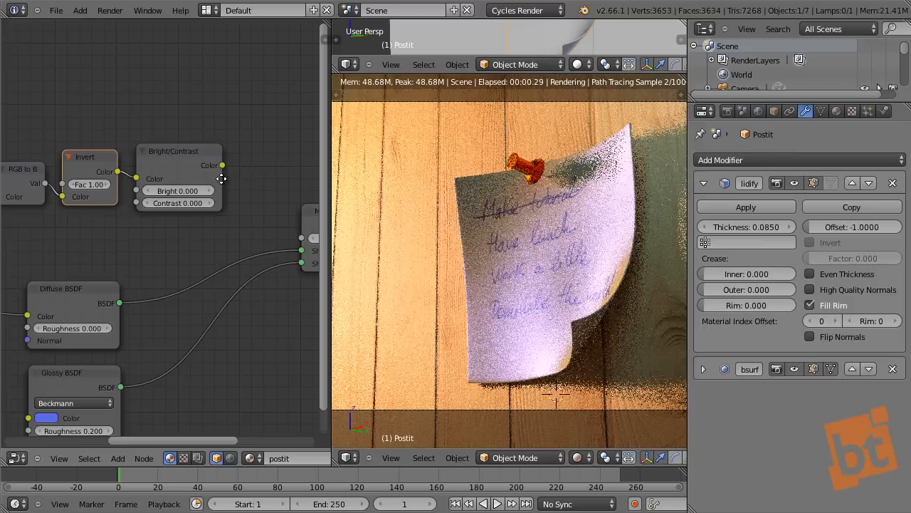
middle_click_drag(229, 171, 134, 168)
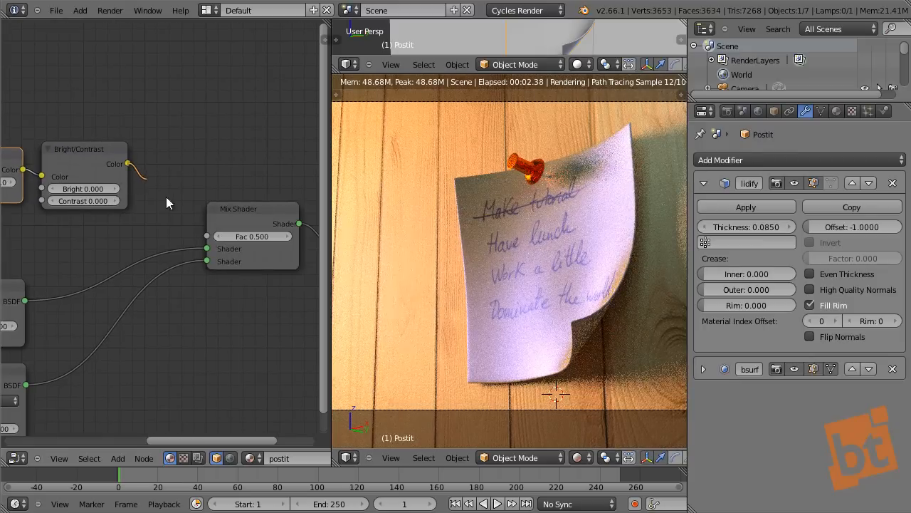
left_click_drag(166, 197, 208, 235)
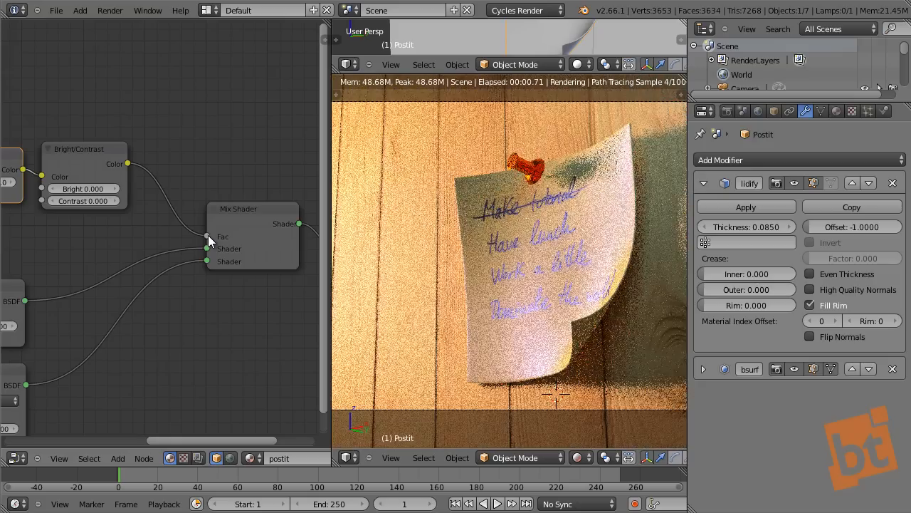
middle_click_drag(90, 206, 149, 215)
left_click_drag(133, 210, 143, 210)
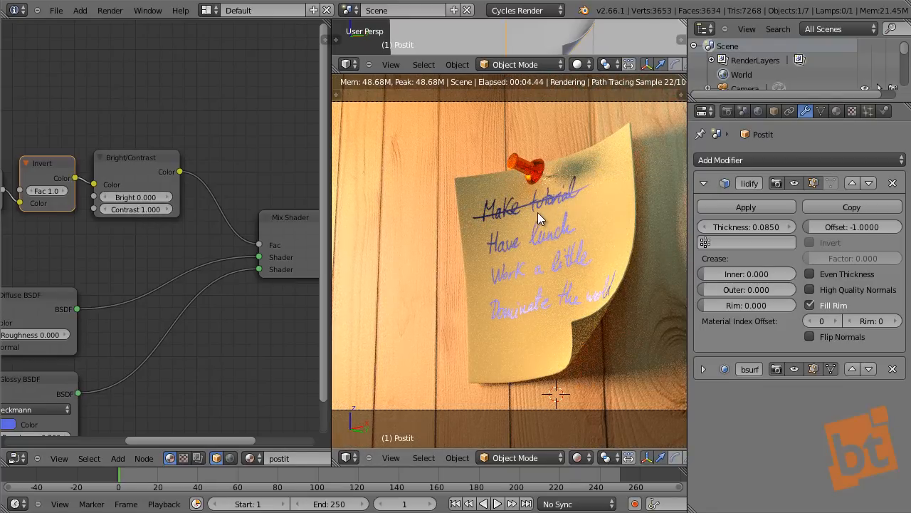
- Move the Material Output node above the Mix Shader and connect the Bright/Contrast Color output to its Displacement input
middle_click_drag(269, 304, 202, 265)
scroll(234, 296, "down", 4)
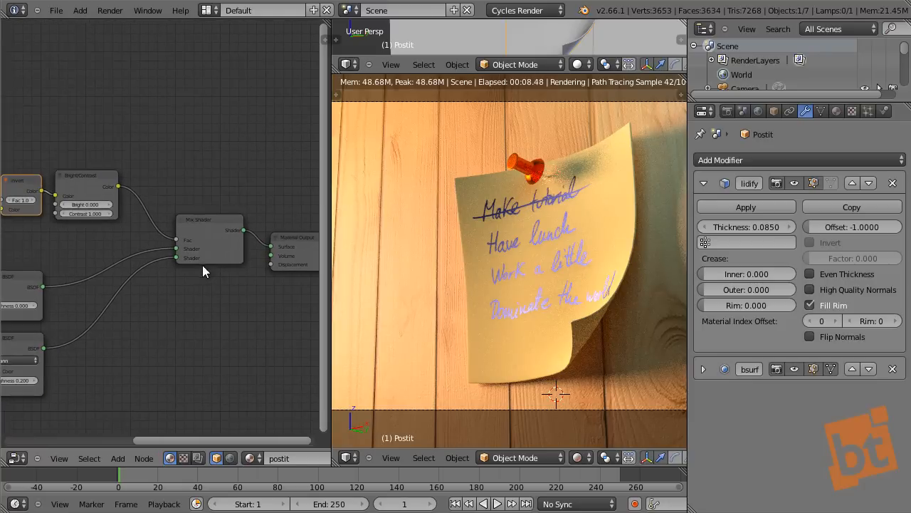
middle_click_drag(283, 269, 235, 262)
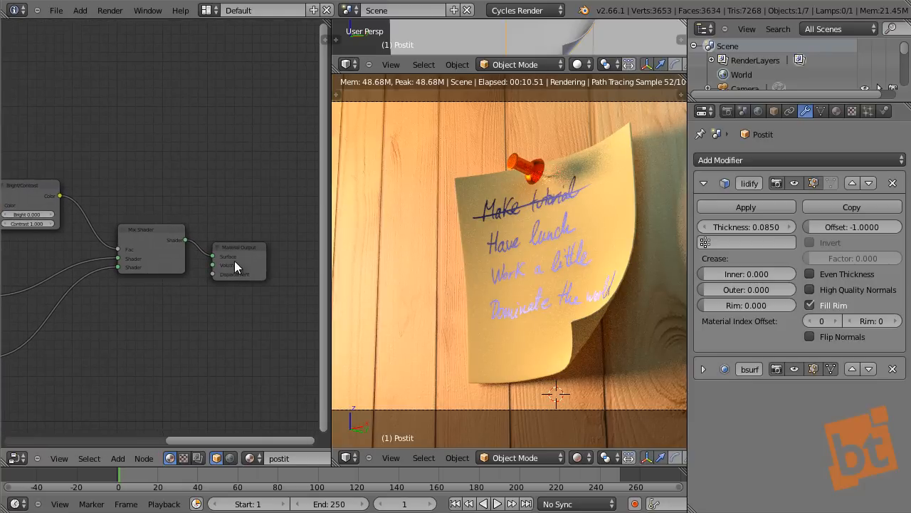
left_click_drag(239, 246, 246, 170)
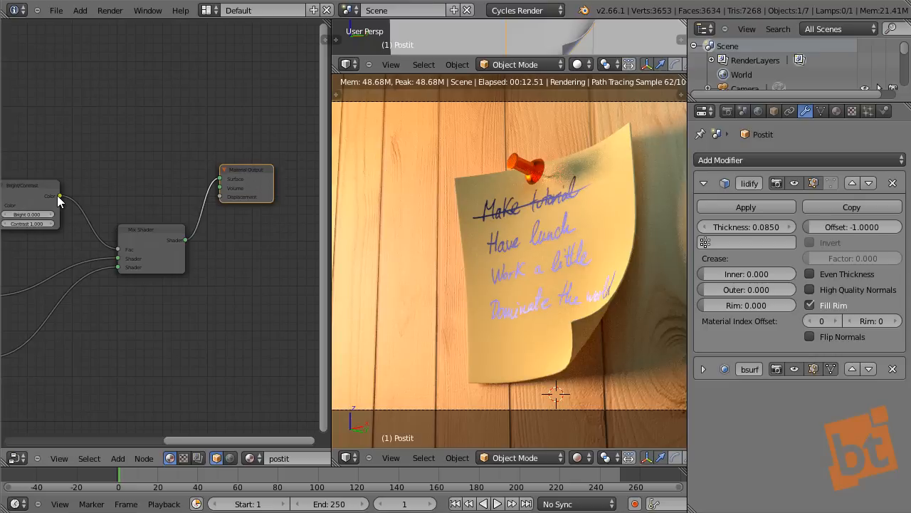
left_click_drag(59, 196, 220, 197)
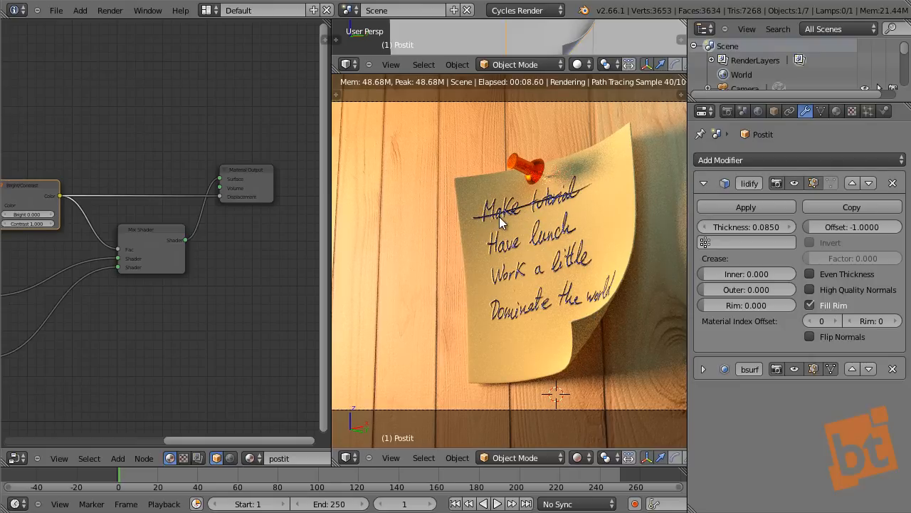
scroll(499, 216, "up", 1)
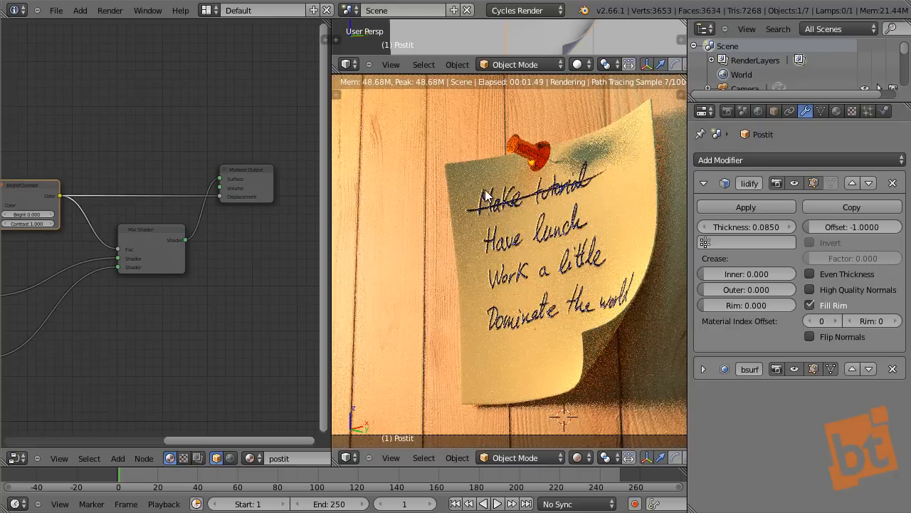
- Insert a second Invert node on the link between Bright/Contrast and the Material Output's Displacement input
middle_click_drag(230, 277, 291, 283)
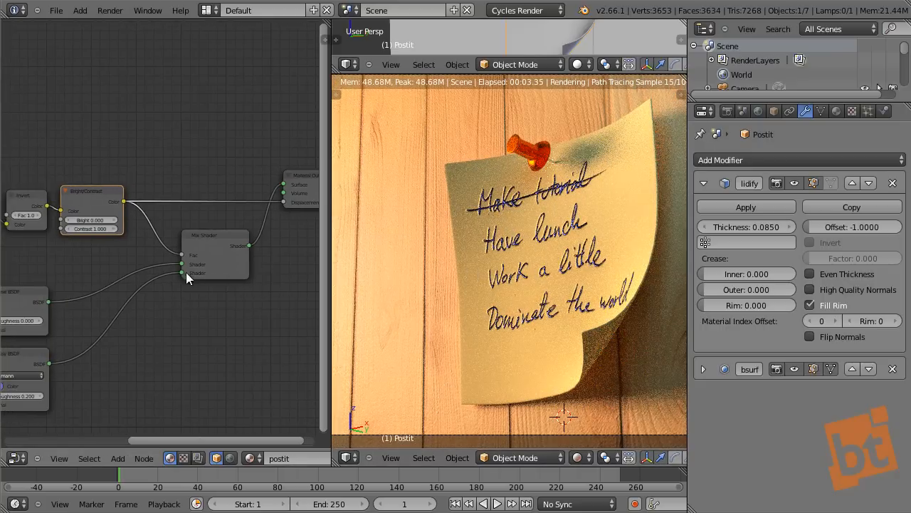
middle_click_drag(108, 225, 141, 231)
left_click_drag(139, 208, 145, 212)
middle_click_drag(206, 184, 151, 221)
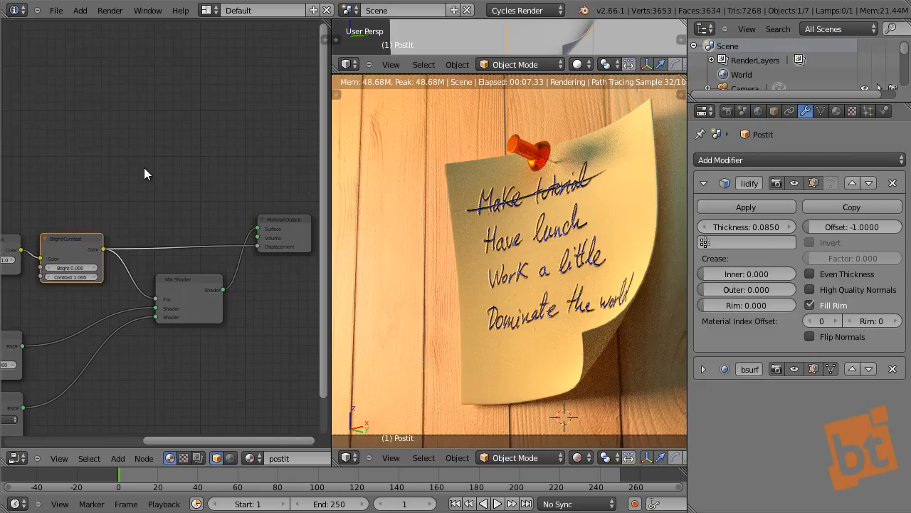
key("shift+a")
mouse_move(145, 169)
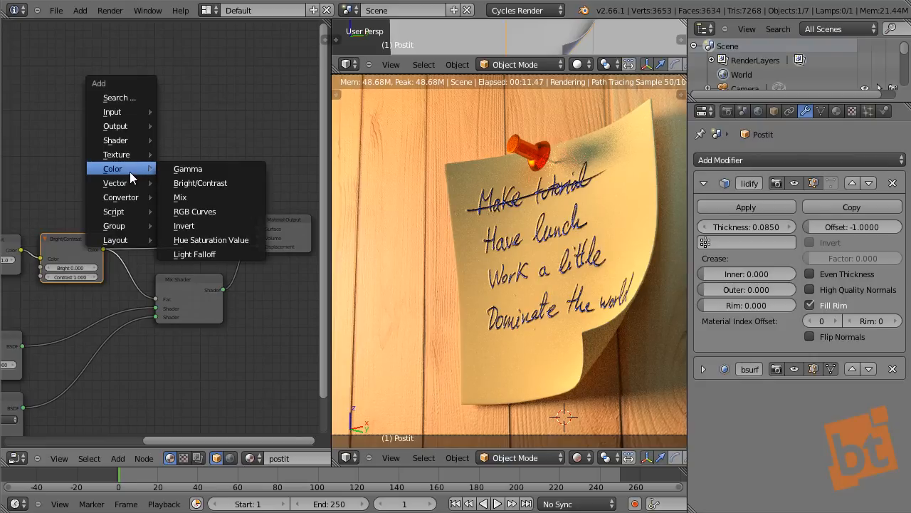
left_click(216, 224)
left_click(174, 223)
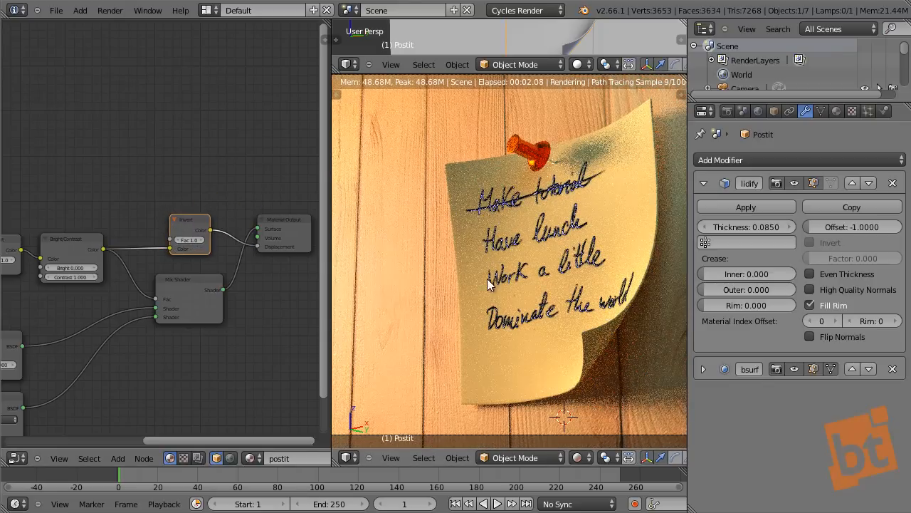
- Test Bright values of -0.600 and 0.090 on the Bright/Contrast node and settle on -0.230
middle_click_drag(162, 284, 184, 291)
scroll(134, 260, "up", 4)
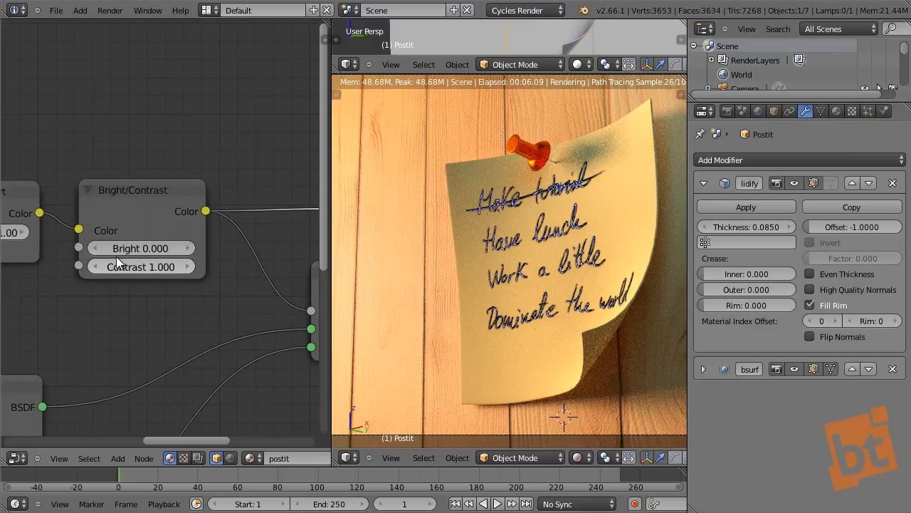
left_click_drag(131, 249, 124, 249)
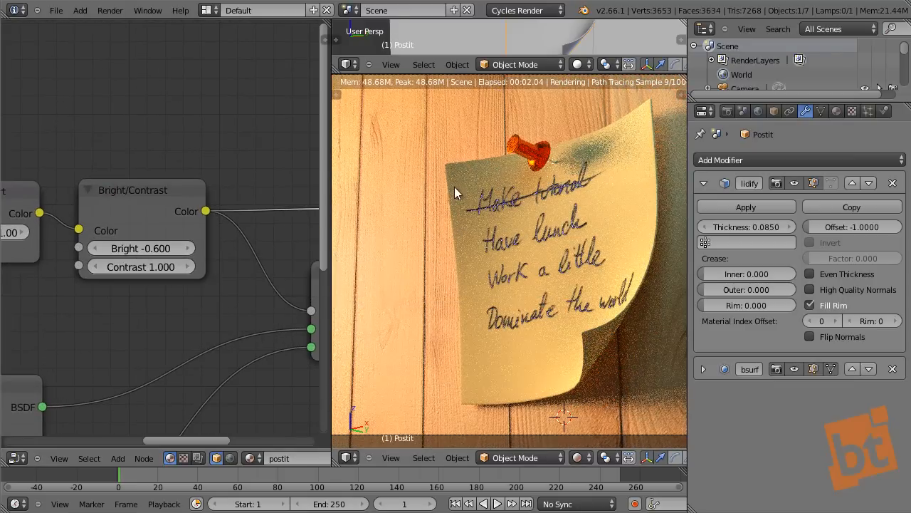
left_click_drag(133, 250, 190, 249)
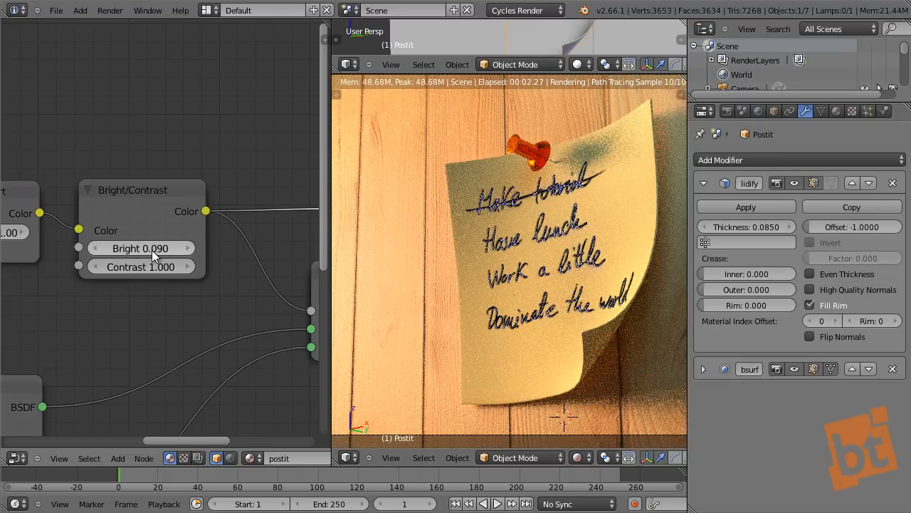
left_click_drag(151, 249, 124, 258)
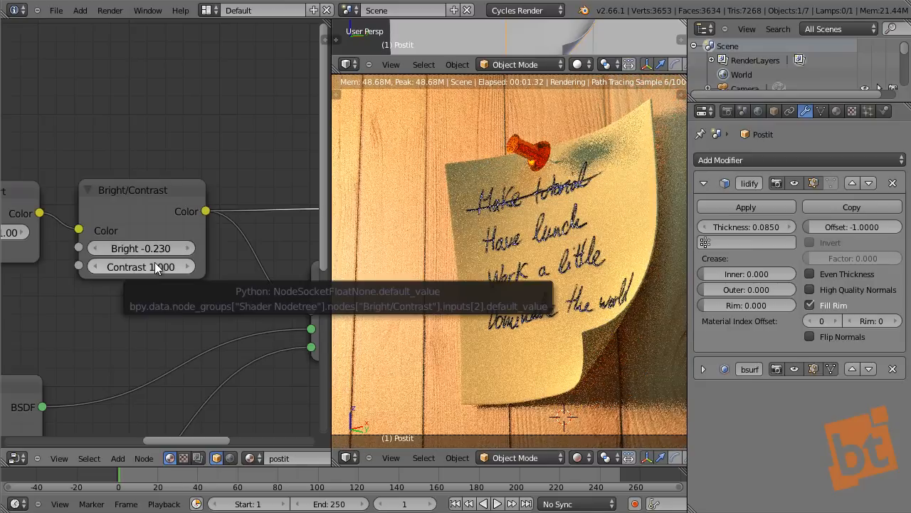
- Try Fac values of 0.84 and 0.23 on the Invert node feeding Displacement, and restore it to 1.00
middle_click_drag(189, 288, 97, 301)
middle_click_drag(218, 279, 118, 298)
scroll(153, 295, "down", 8)
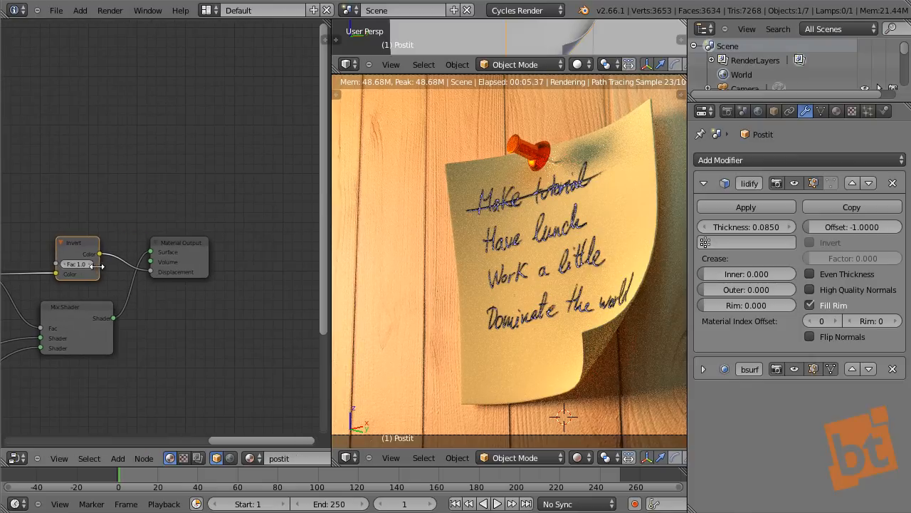
scroll(81, 272, "up", 7)
scroll(82, 272, "up", 1)
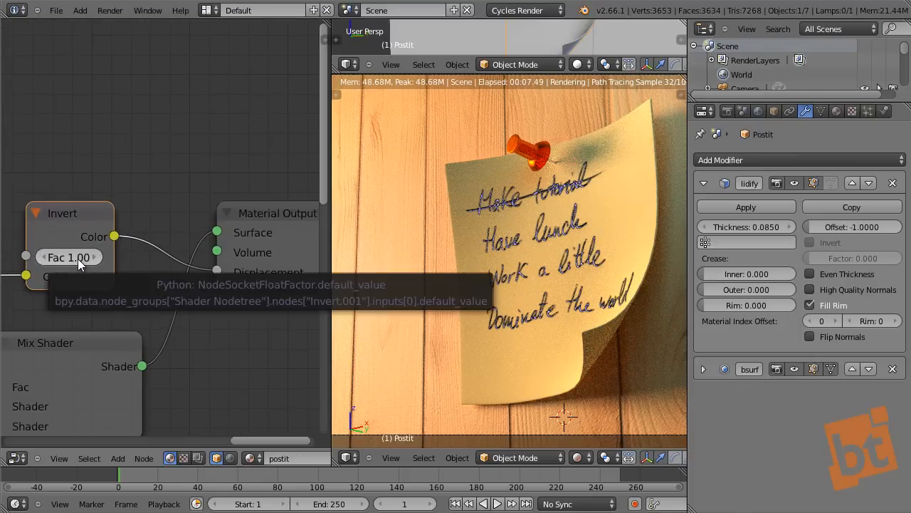
left_click_drag(77, 258, 64, 258)
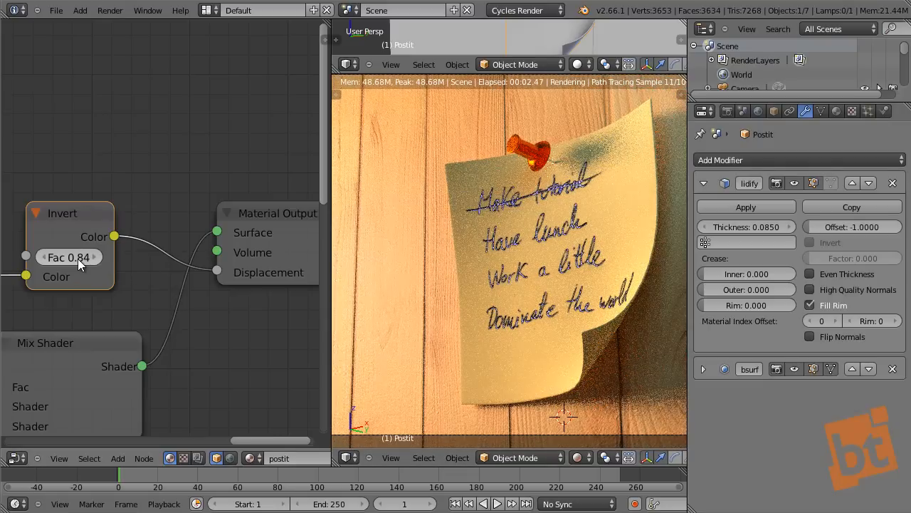
left_click_drag(77, 258, 21, 260)
left_click_drag(884, 270, 901, 274)
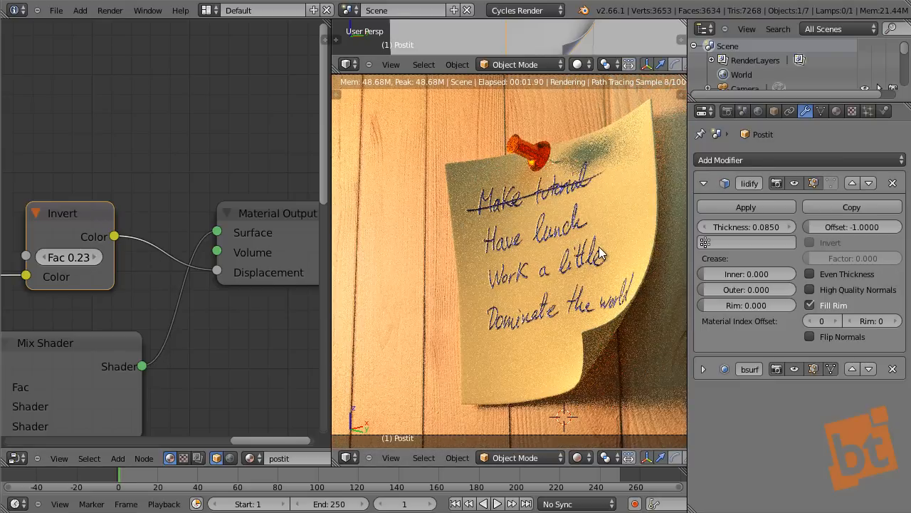
left_click_drag(67, 264, 85, 270)
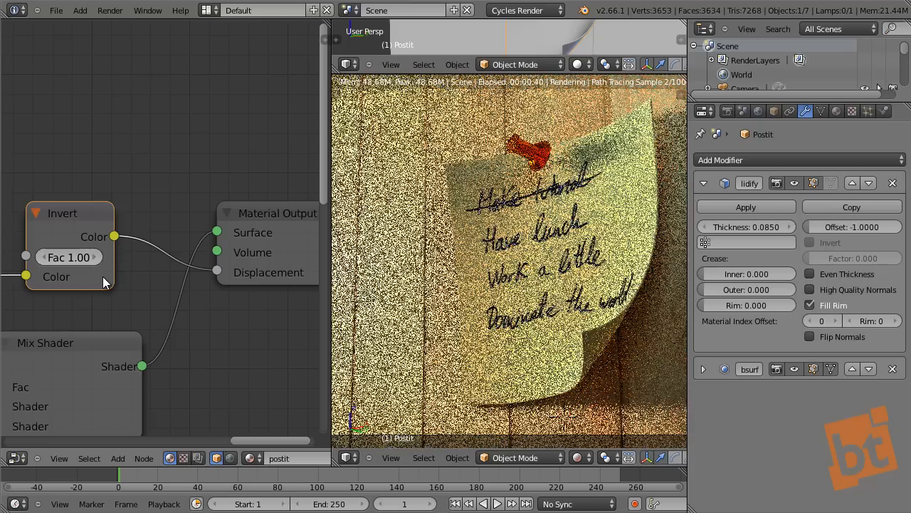
- Insert a Math node between the second Invert node and the Material Output's Displacement input, spacing the neighbouring nodes to fit it
middle_click_drag(150, 301, 147, 300)
scroll(141, 300, "down", 3)
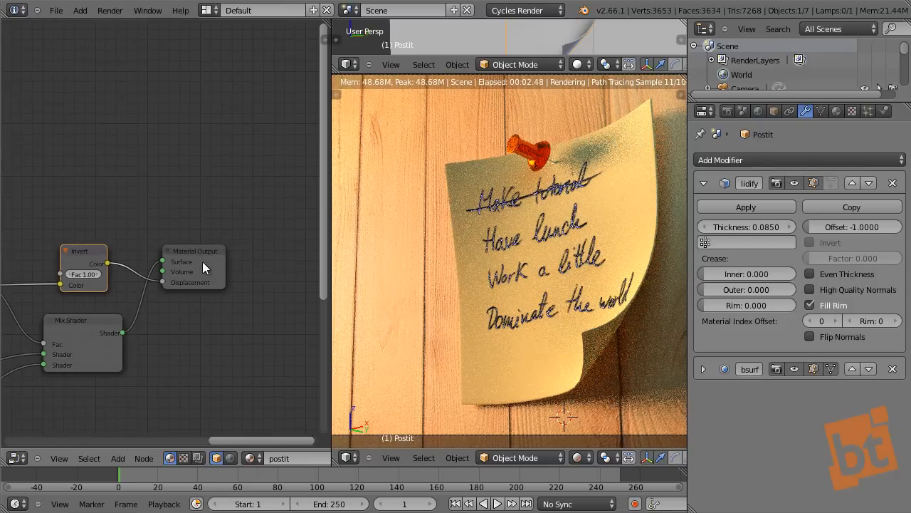
left_click_drag(206, 263, 278, 277)
key("shift+a")
mouse_move(146, 214)
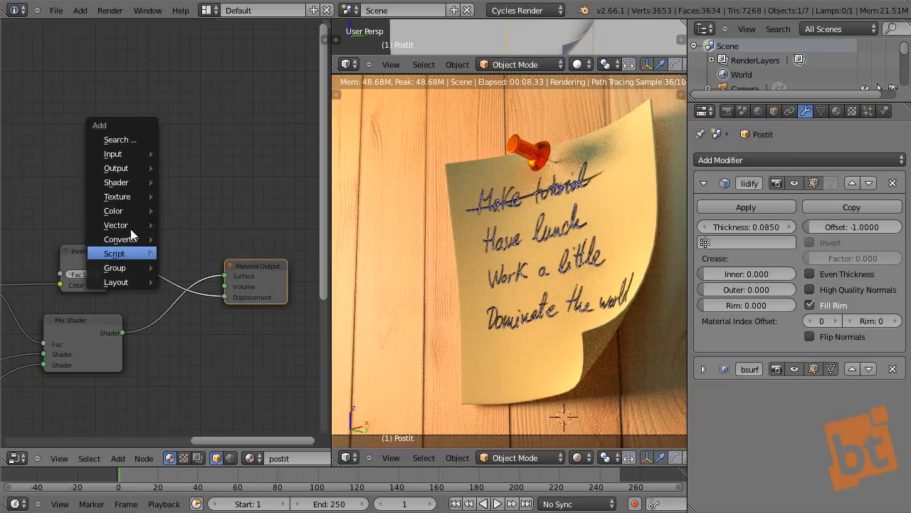
mouse_move(129, 237)
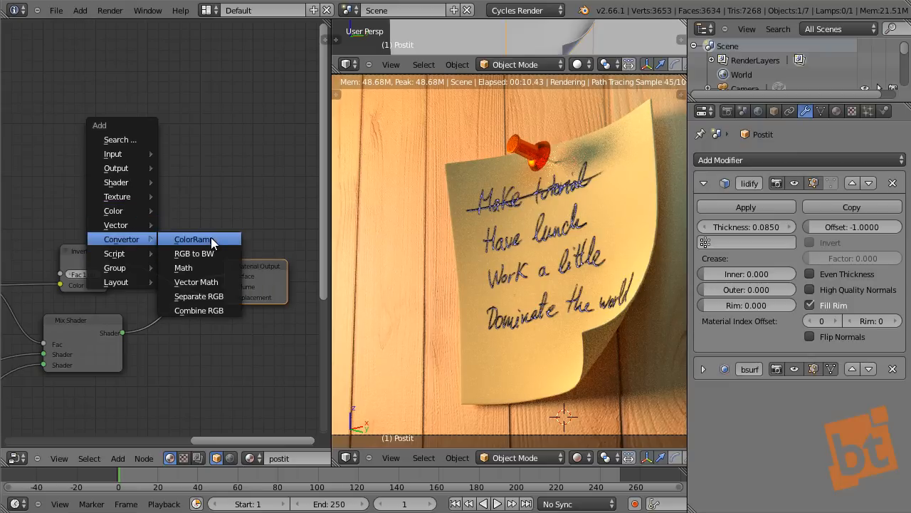
left_click(207, 265)
left_click(68, 255)
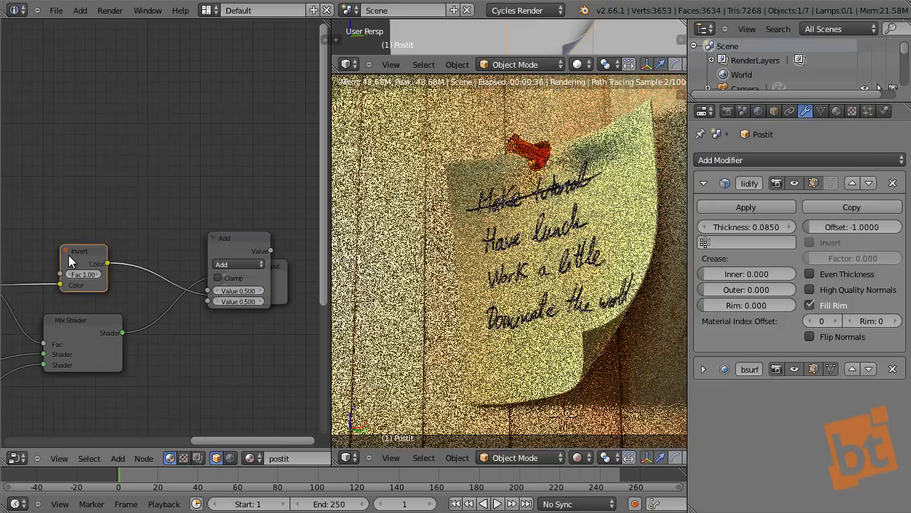
left_click_drag(69, 255, 40, 250)
left_click_drag(235, 238, 132, 213)
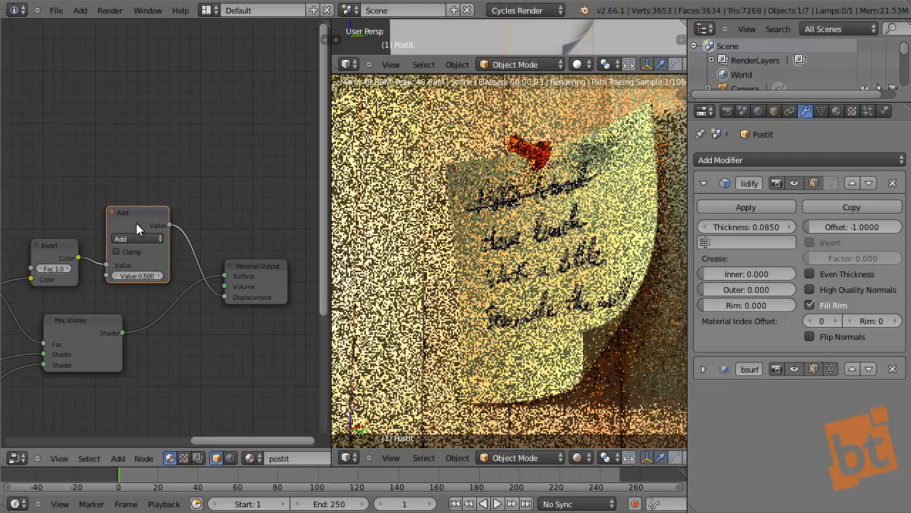
- Switch the Math node feeding the note material's Displacement to Power and test an exponent of -0.670
left_click(141, 238)
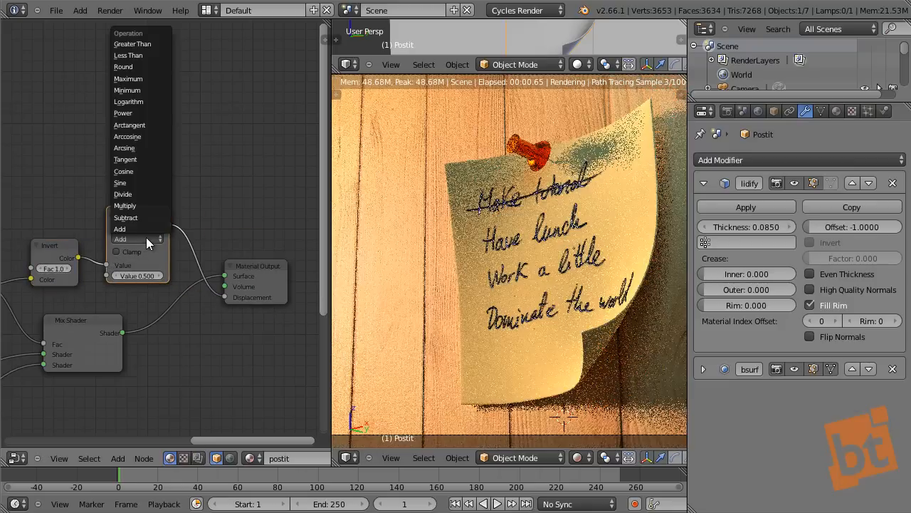
left_click(147, 111)
scroll(157, 236, "up", 3)
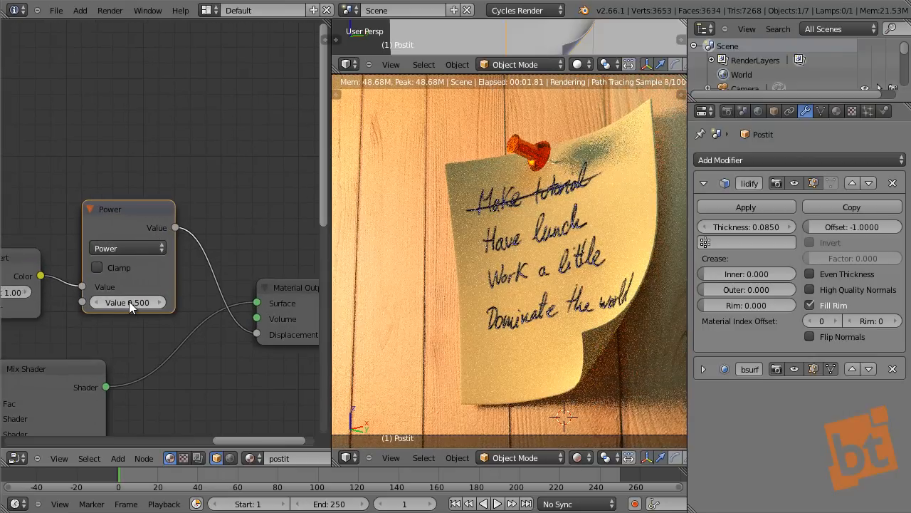
left_click_drag(129, 301, 14, 303)
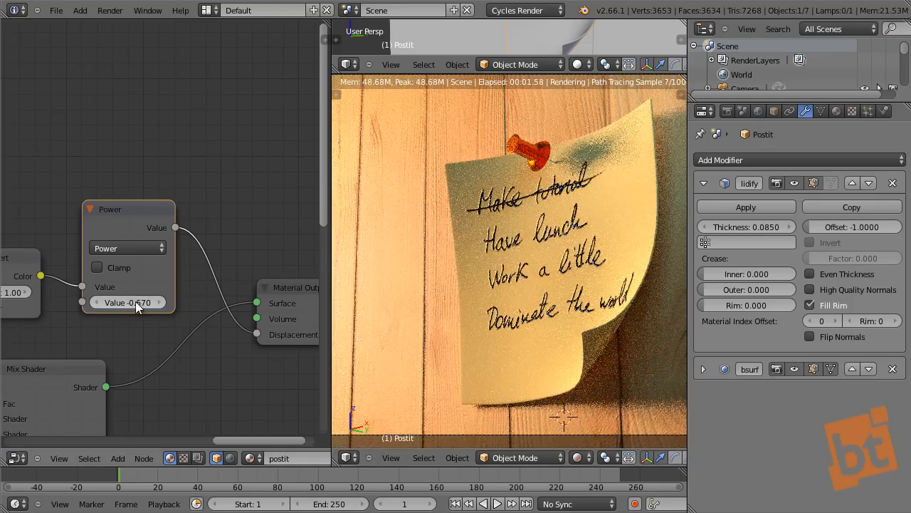
left_click_drag(133, 302, 62, 307)
- Darken the Glossy BSDF ink color to deep blue with R 0.03472, G 0.02996 and B 0.317
middle_click_drag(178, 323, 77, 358)
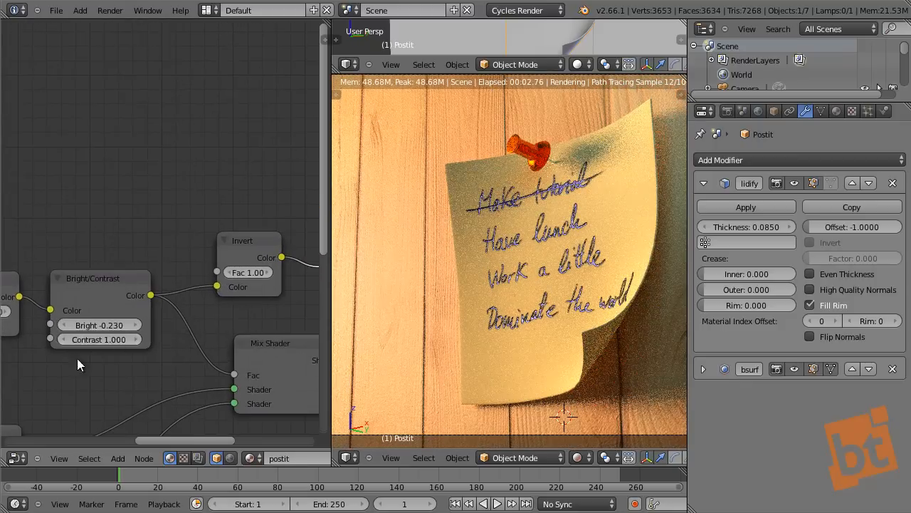
middle_click_drag(128, 339, 71, 246)
scroll(200, 254, "down", 9)
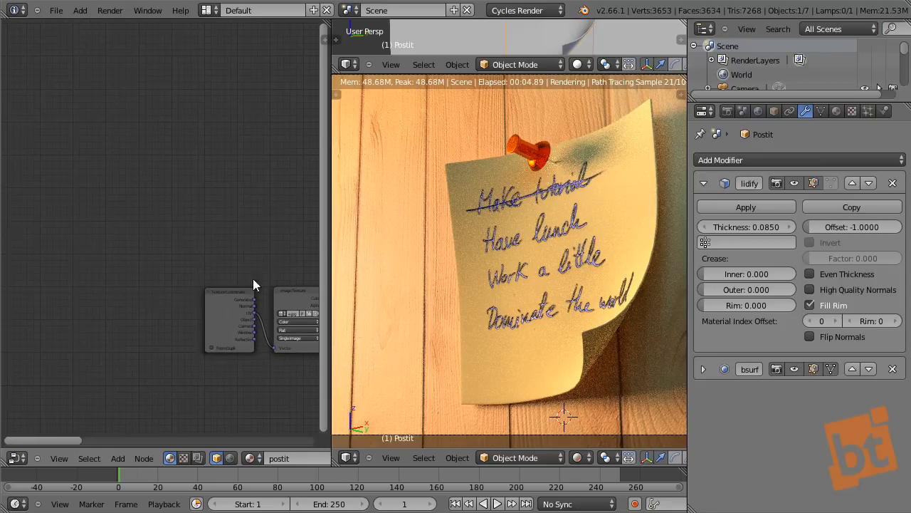
middle_click_drag(262, 286, 88, 315)
scroll(93, 335, "up", 10)
middle_click_drag(127, 377, 36, 356)
middle_click_drag(197, 254, 137, 254)
middle_click_drag(114, 203, 89, 150)
scroll(105, 263, "up", 3)
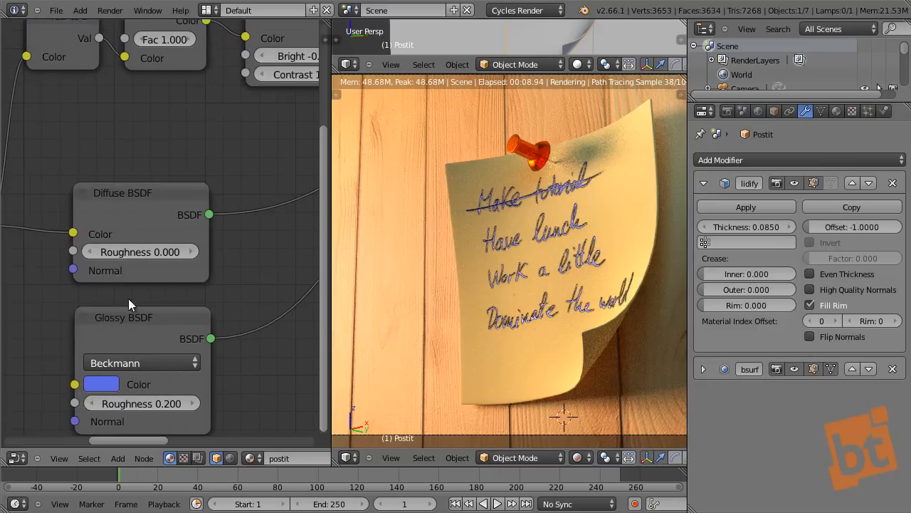
middle_click_drag(129, 304, 99, 230)
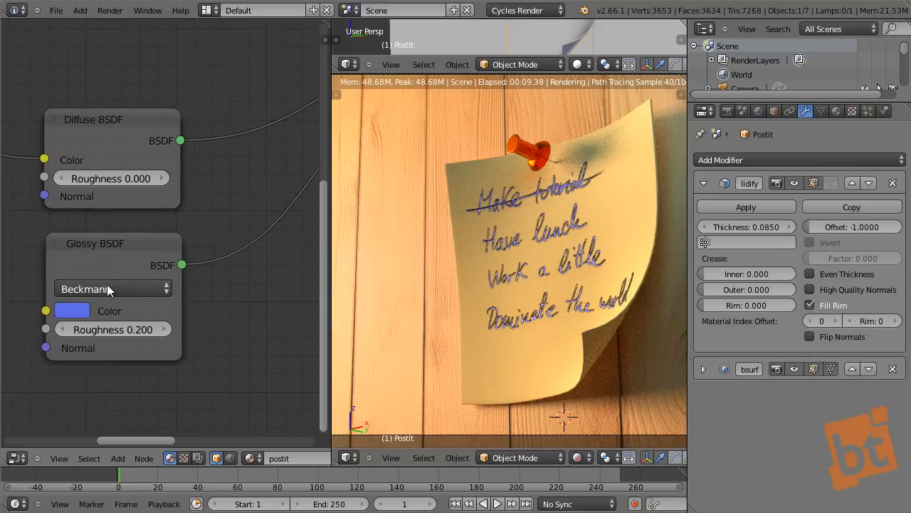
left_click(72, 311)
left_click(185, 86)
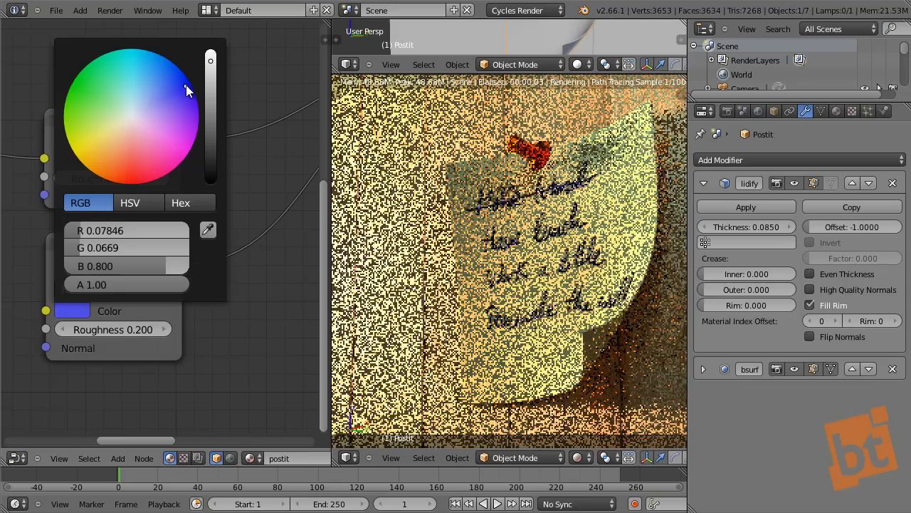
left_click_drag(212, 70, 212, 102)
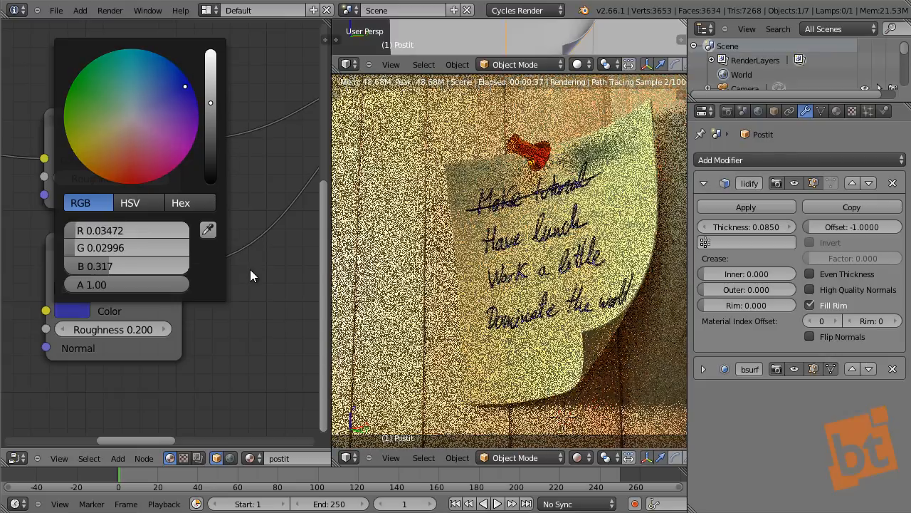
- Select the wall and examine the note's ink in the rendered view from afar, close up and at a grazing angle
scroll(555, 299, "down", 12)
middle_click_drag(563, 299, 598, 299)
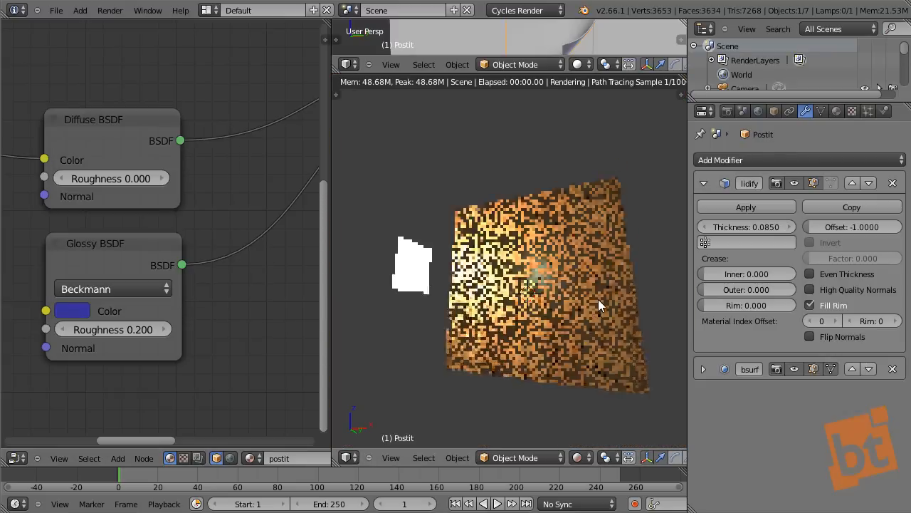
scroll(551, 290, "up", 6)
scroll(514, 296, "up", 5)
middle_click_drag(462, 268, 602, 322, "shift")
right_click(603, 322)
key("KP_Decimal")
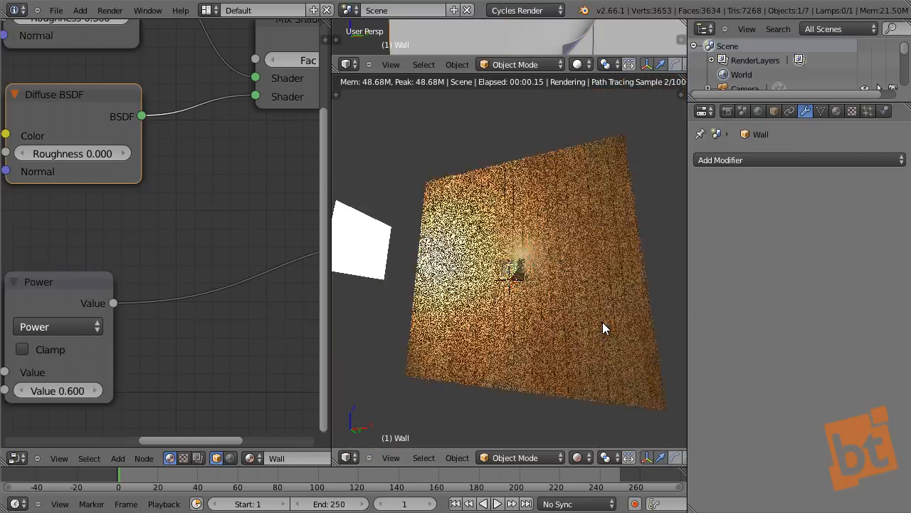
scroll(533, 267, "up", 1)
scroll(532, 262, "up", 3)
right_click(425, 274)
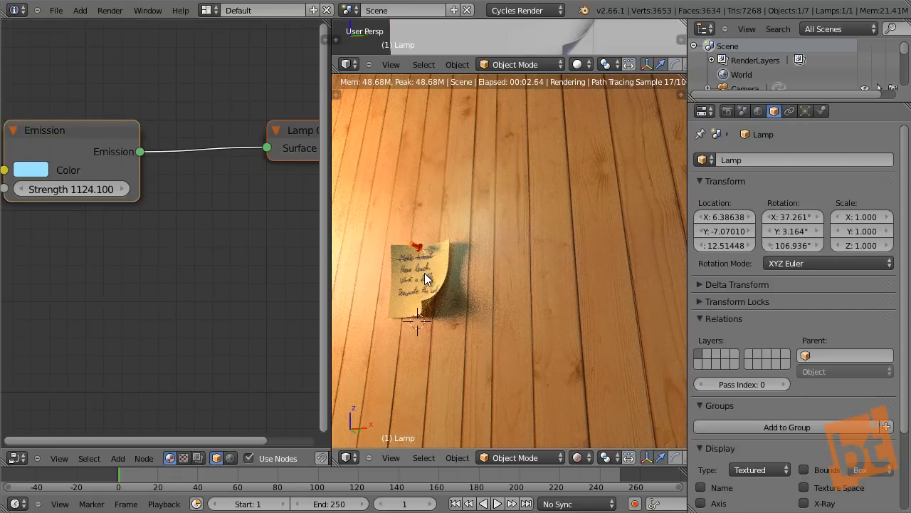
right_click(425, 272)
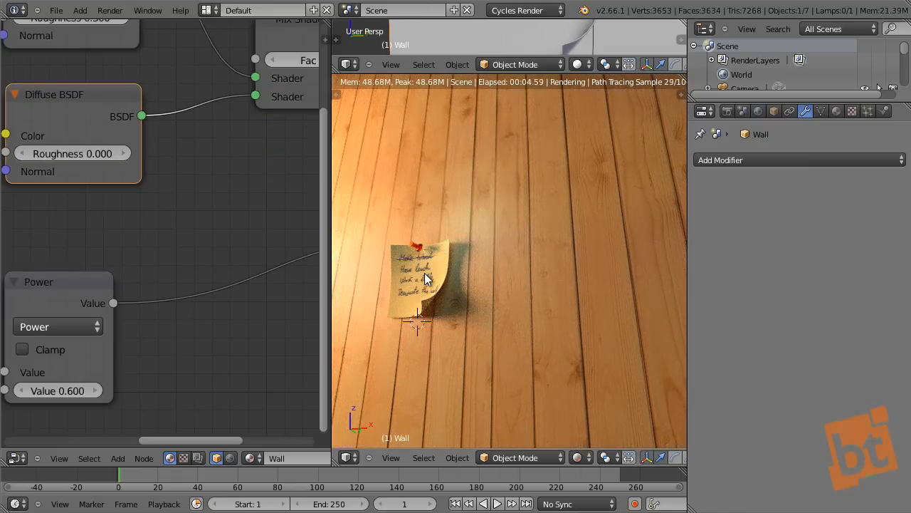
key("KP_Decimal")
scroll(531, 237, "up", 5)
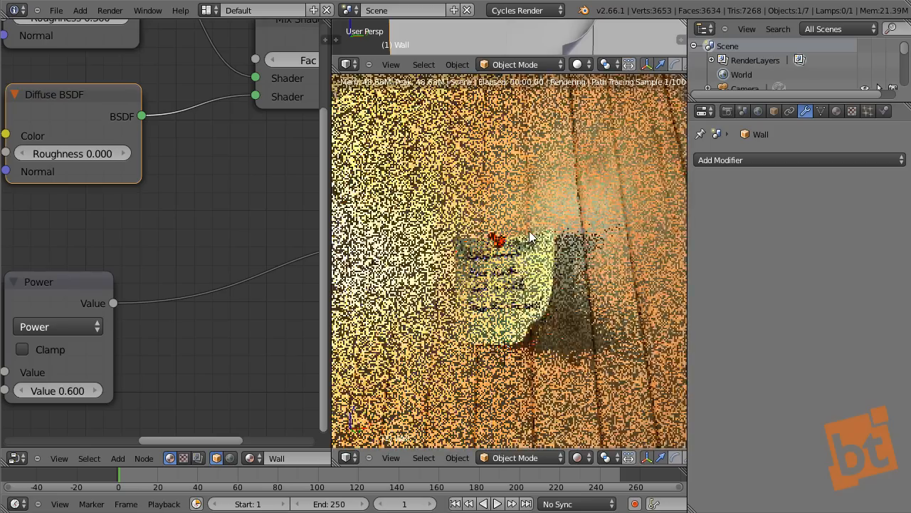
scroll(530, 237, "up", 6)
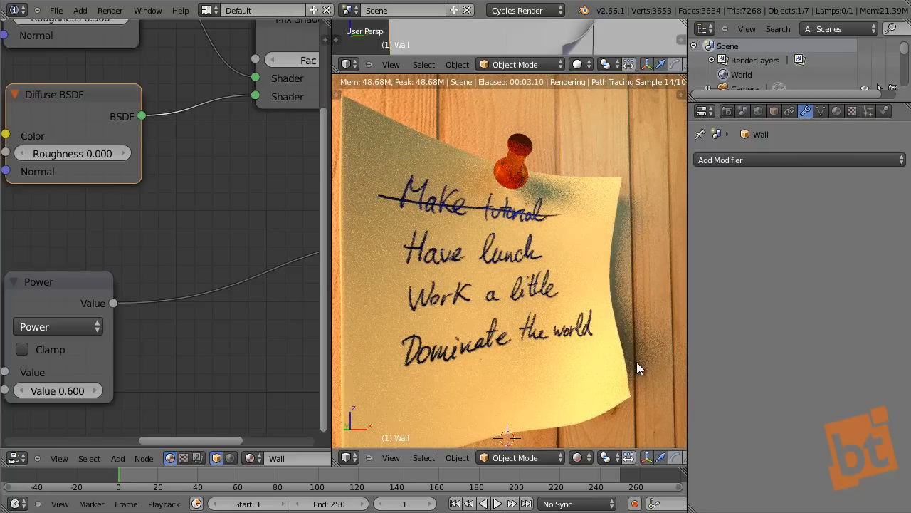
scroll(637, 362, "up", 4)
scroll(503, 327, "down", 3)
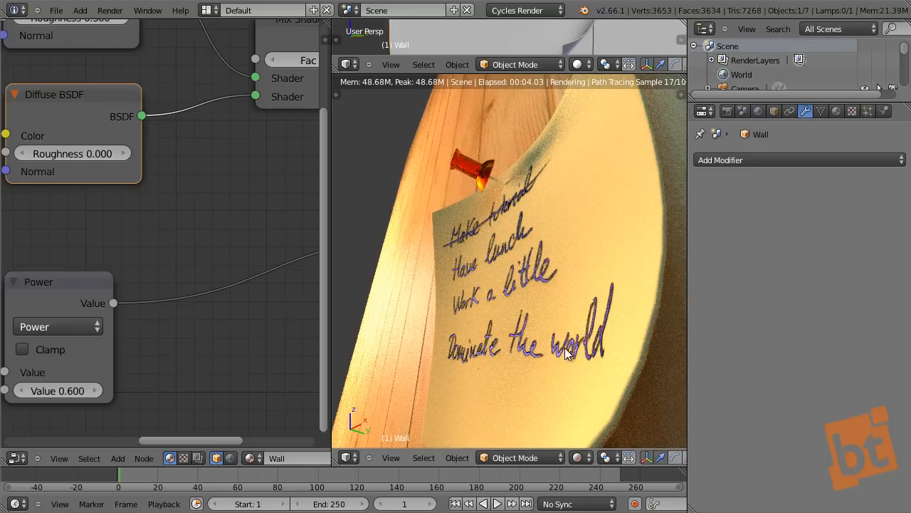
- Test a value of -0.300 on the wall material's Power node and settle on 0.500
middle_click_drag(105, 278, 146, 285)
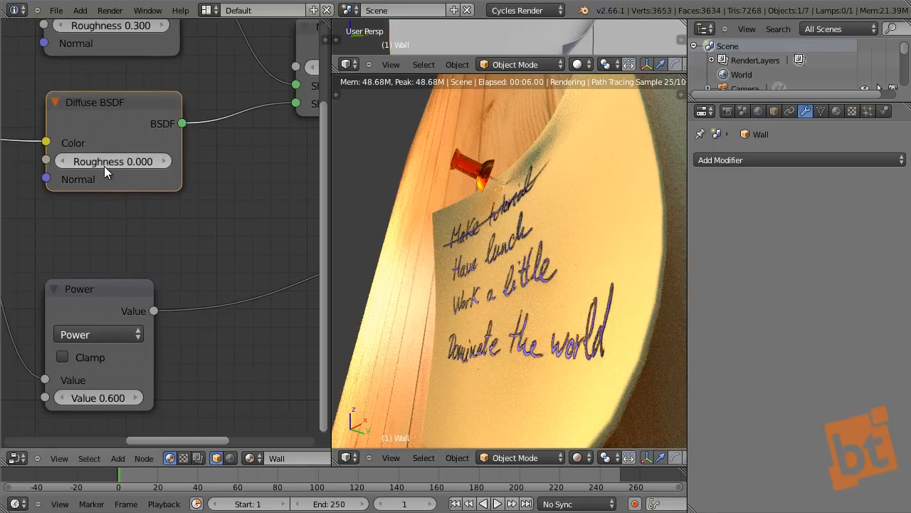
middle_click_drag(103, 322, 109, 301)
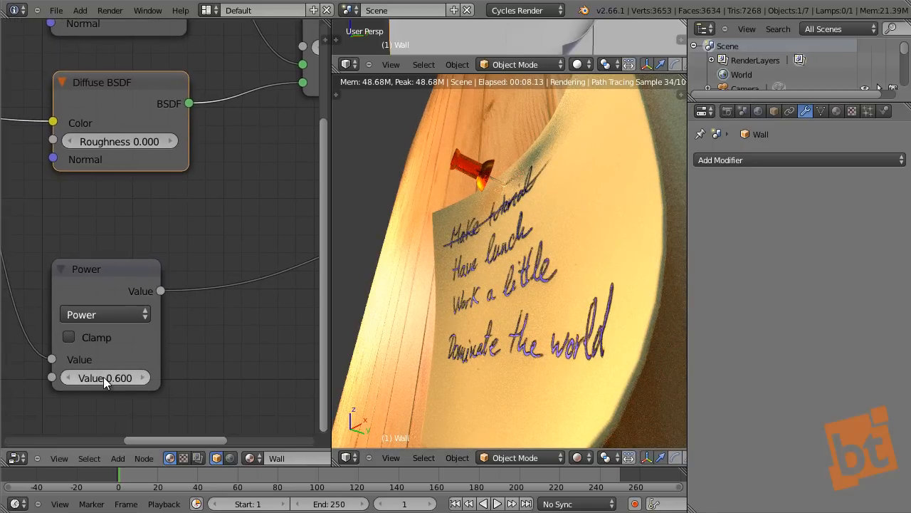
left_click_drag(103, 377, 94, 378)
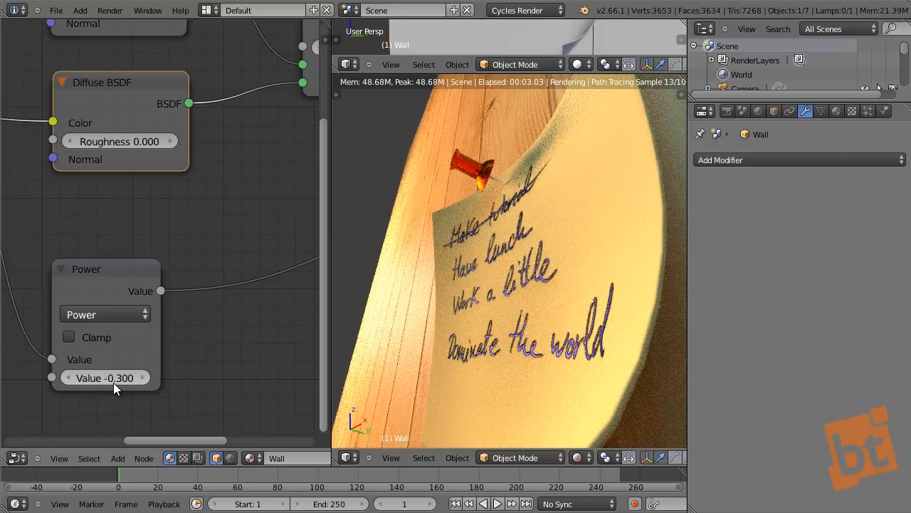
left_click_drag(113, 382, 118, 385)
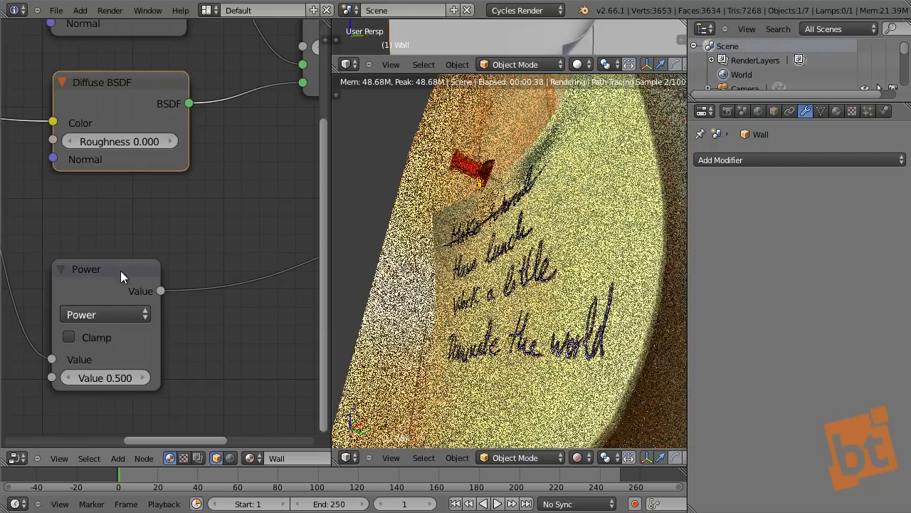
- Select the note, test Roughness values of 0.020 and 1.000 on its Glossy BSDF, and settle on 0.580
scroll(186, 287, "down", 6)
middle_click_drag(121, 270, 203, 332)
right_click(546, 248)
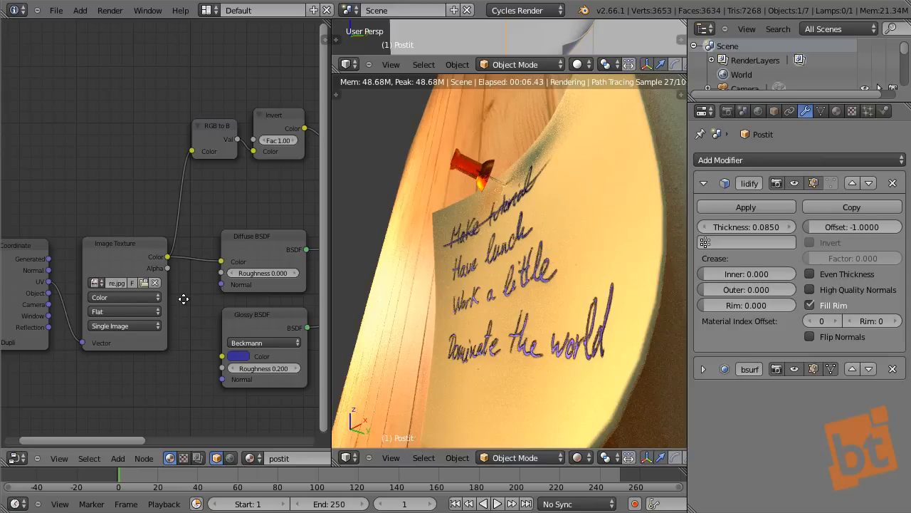
middle_click_drag(183, 299, 122, 229)
scroll(228, 314, "up", 6)
left_click_drag(200, 295, 188, 295)
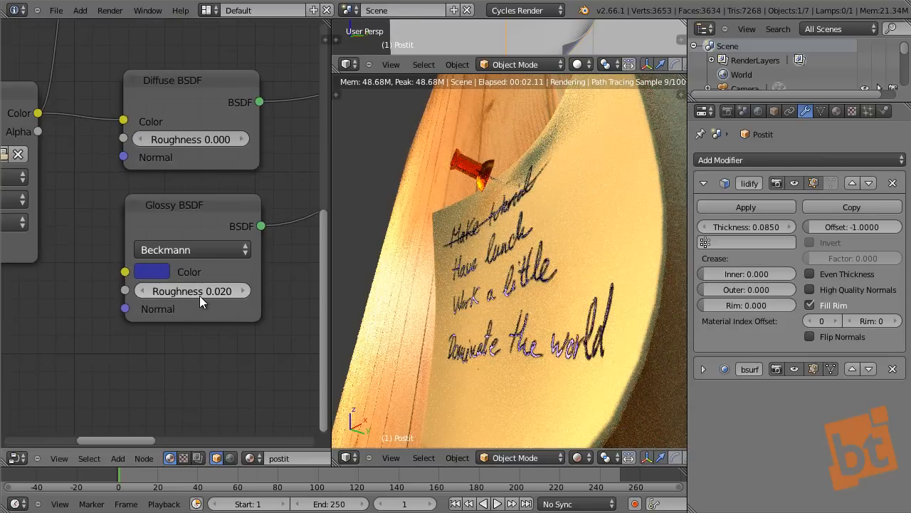
left_click_drag(197, 295, 207, 296)
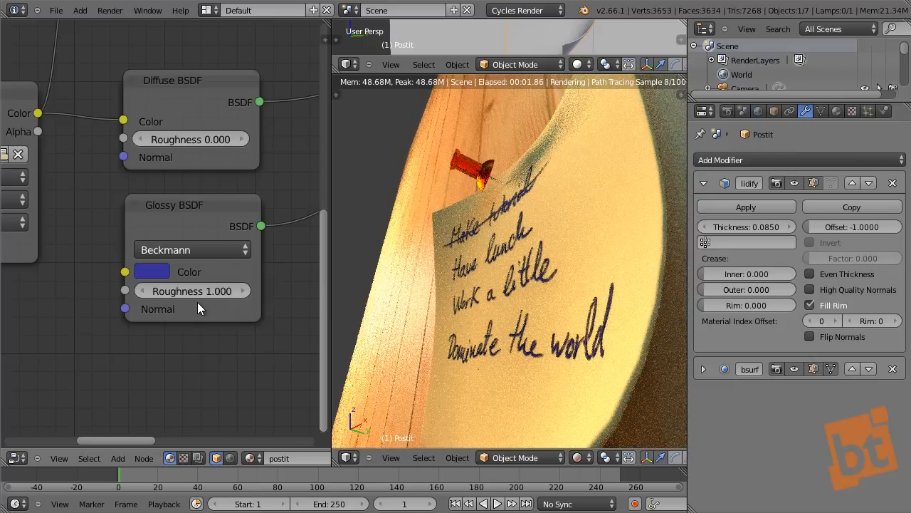
left_click_drag(198, 296, 164, 296)
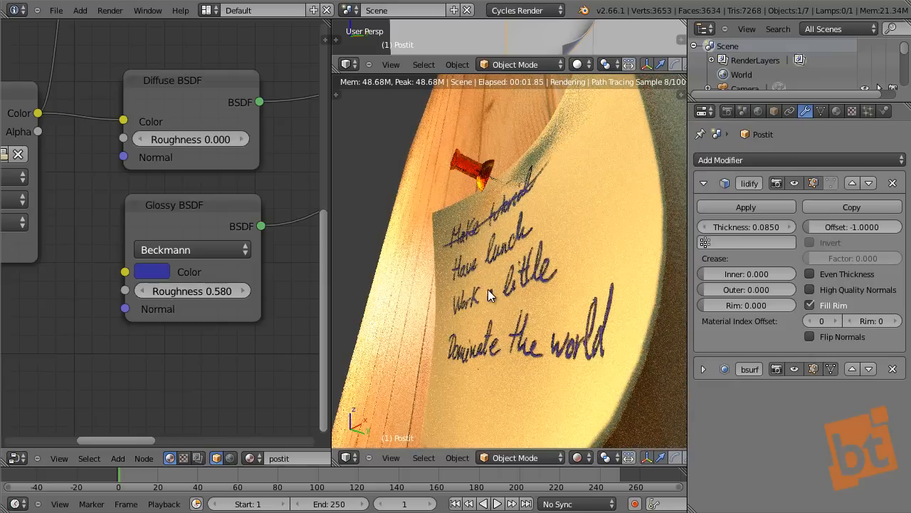
- Select the tack body and move its Glass BSDF and Material Output nodes apart to make room between them
middle_click_drag(498, 304, 571, 289)
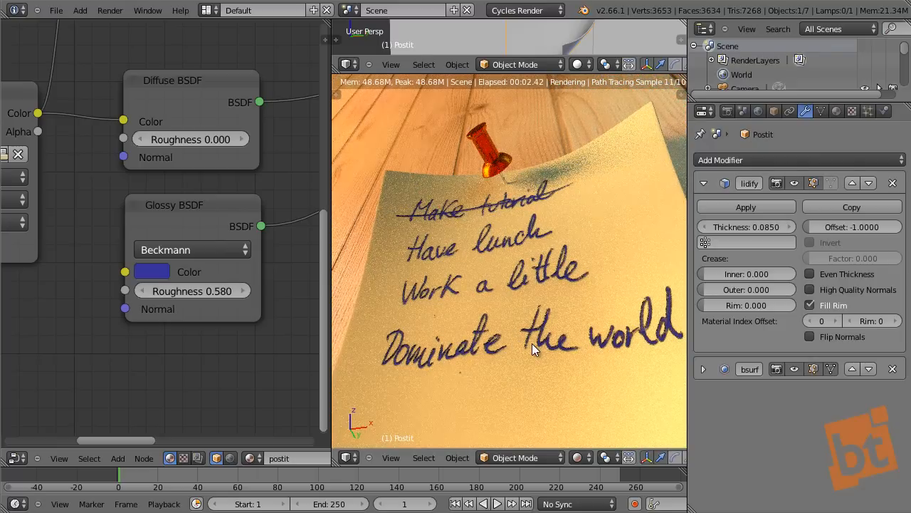
middle_click_drag(532, 344, 541, 334)
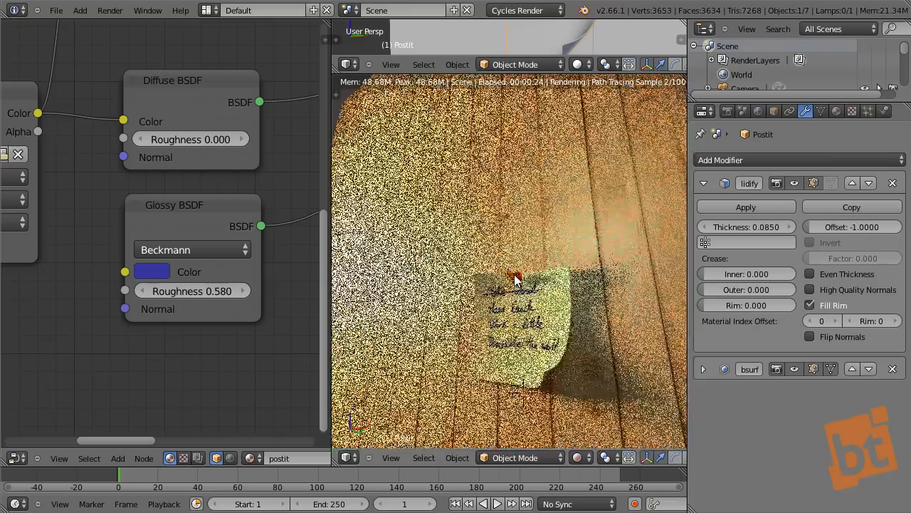
scroll(515, 278, "up", 5)
middle_click_drag(518, 305, 492, 267)
right_click(493, 268)
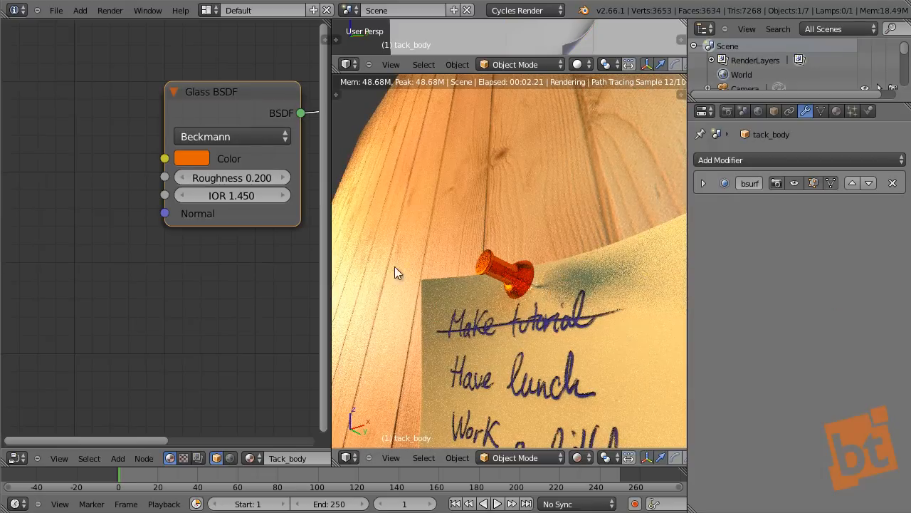
left_click_drag(225, 85, 210, 76)
scroll(240, 183, "down", 3)
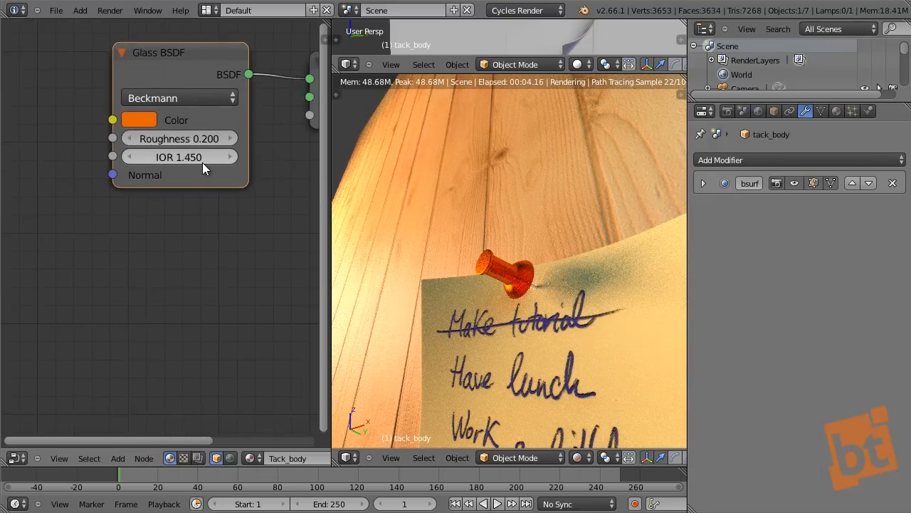
middle_click_drag(269, 193, 175, 233)
left_click_drag(226, 176, 357, 200)
left_click_drag(88, 165, 48, 121)
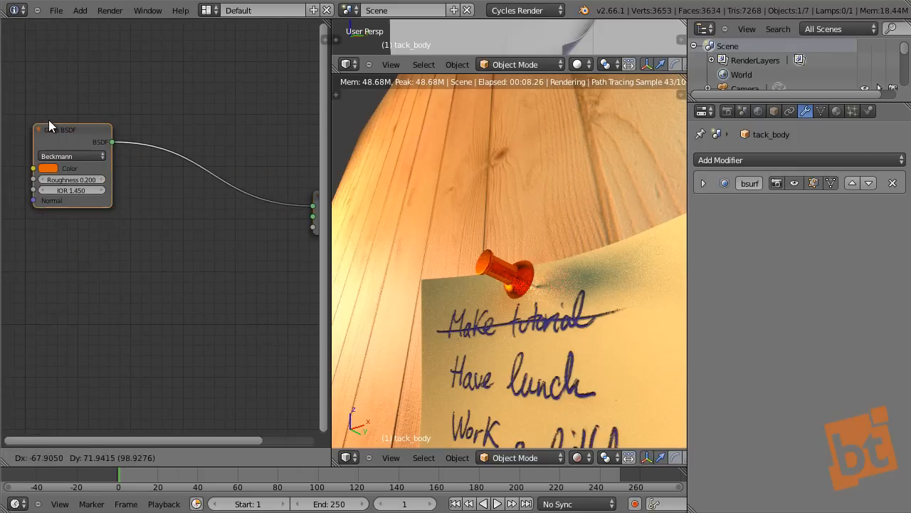
- Add a Diffuse BSDF below the Glass BSDF, copy the glass's orange color to it and align it with the glass node
key("shift+a")
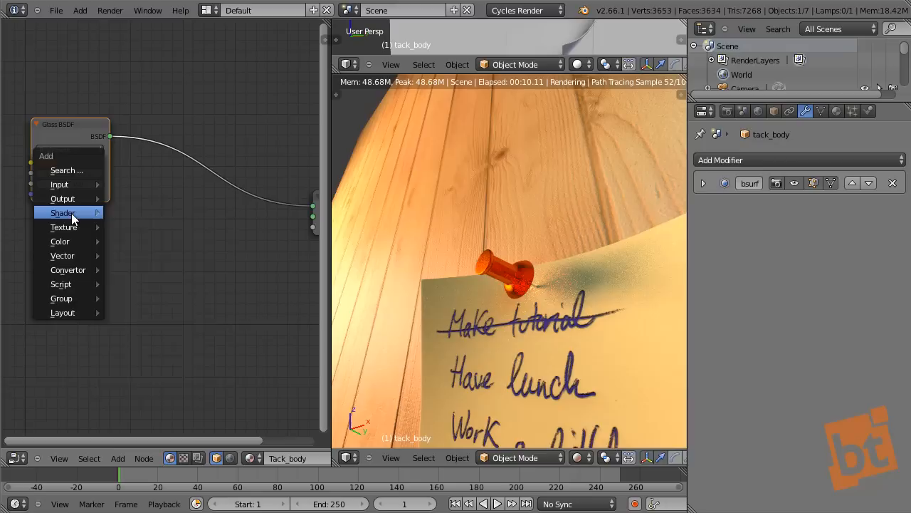
mouse_move(71, 213)
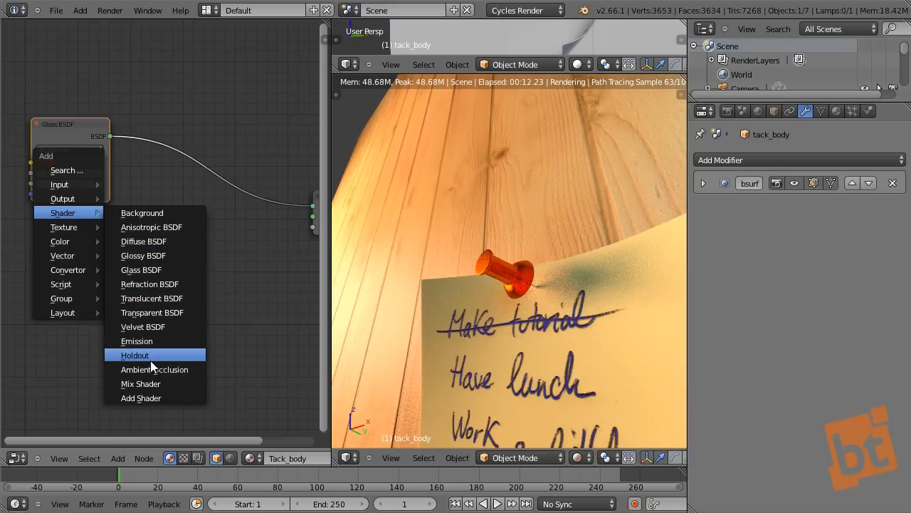
left_click(156, 241)
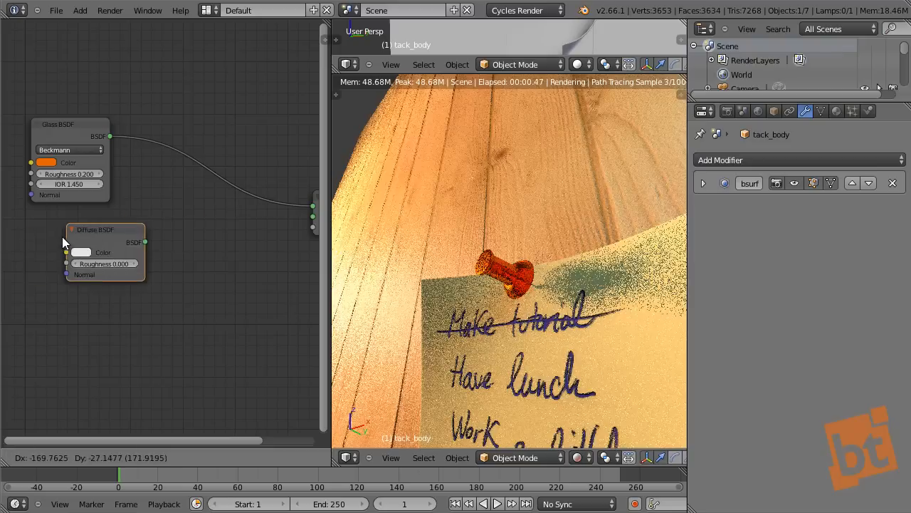
left_click(74, 236)
scroll(124, 222, "up", 2)
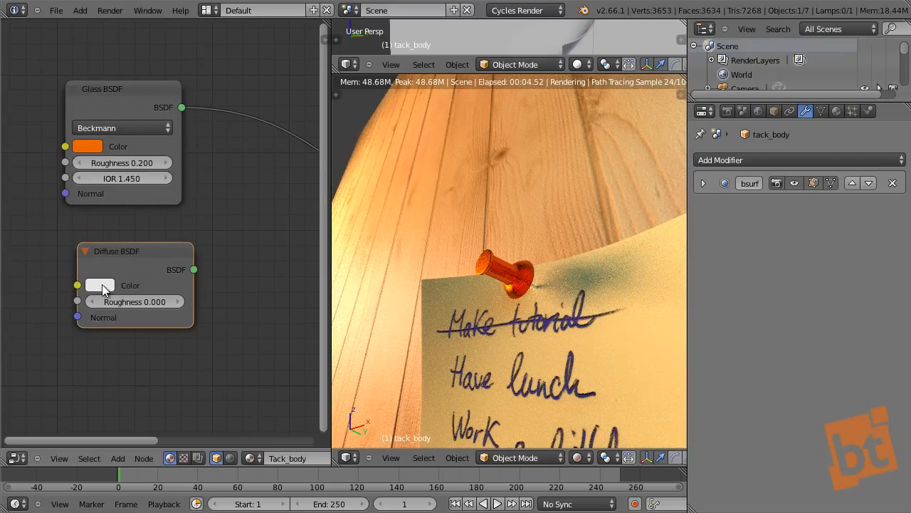
key("ctrl+v")
left_click_drag(122, 255, 110, 256)
- Insert a Mix Shader between the tack's Glass BSDF and Material Output and connect the Diffuse BSDF to its second shader input
middle_click_drag(222, 252, 141, 276)
key("shift+a")
mouse_move(208, 240)
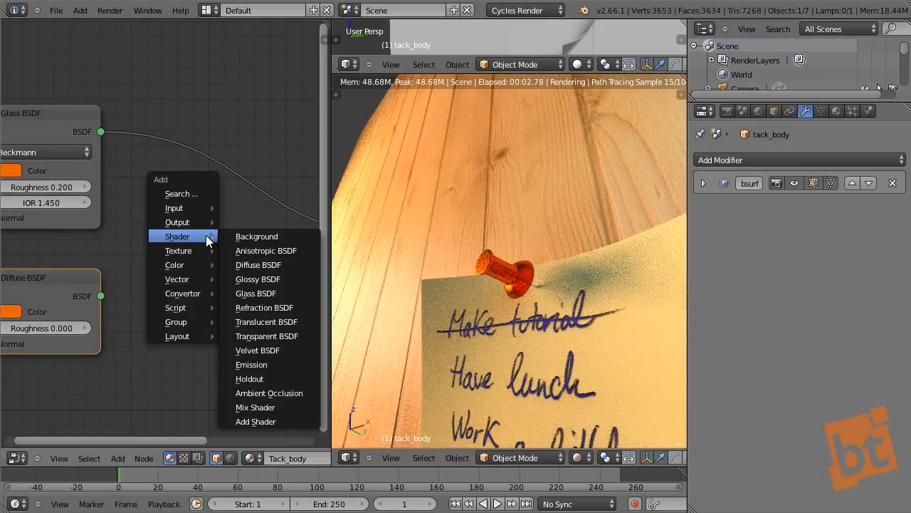
left_click(263, 408)
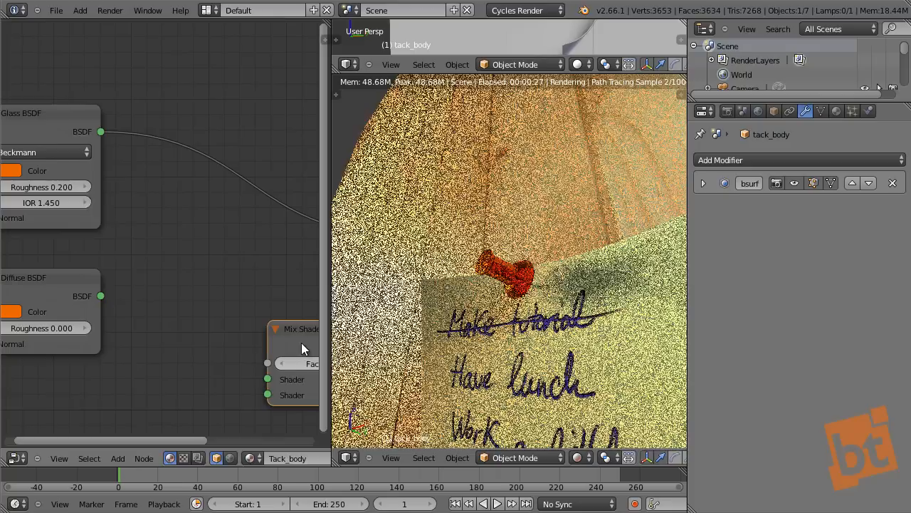
left_click(215, 215)
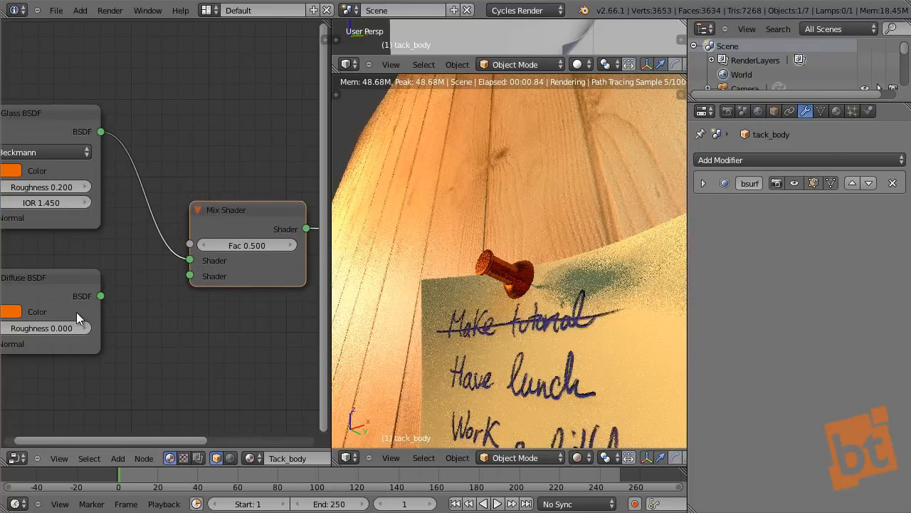
left_click_drag(101, 296, 190, 277)
- Lower the Glass BSDF's roughness and set the Mix Shader's Fac to 0.430
middle_click_drag(195, 279, 115, 259)
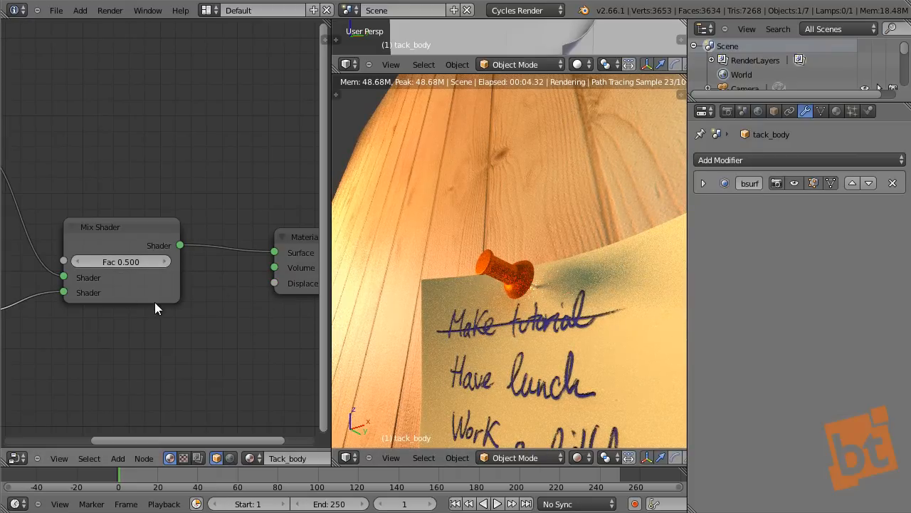
mouse_move(172, 304)
middle_mouse_down()
mouse_move(253, 307)
mouse_move(234, 311)
middle_mouse_up()
middle_click_drag(83, 260, 93, 264)
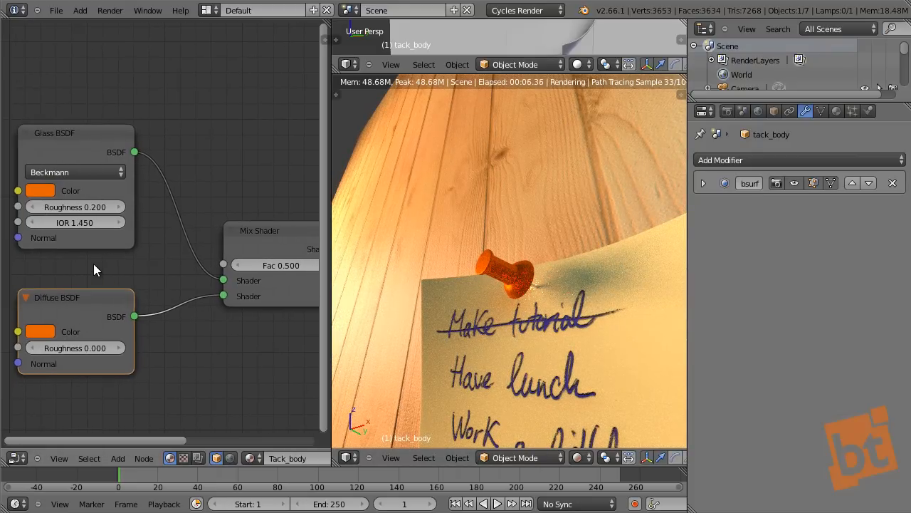
mouse_move(74, 208)
left_mouse_down()
mouse_move(53, 209)
mouse_move(64, 210)
left_mouse_up()
middle_click_drag(195, 297, 141, 299)
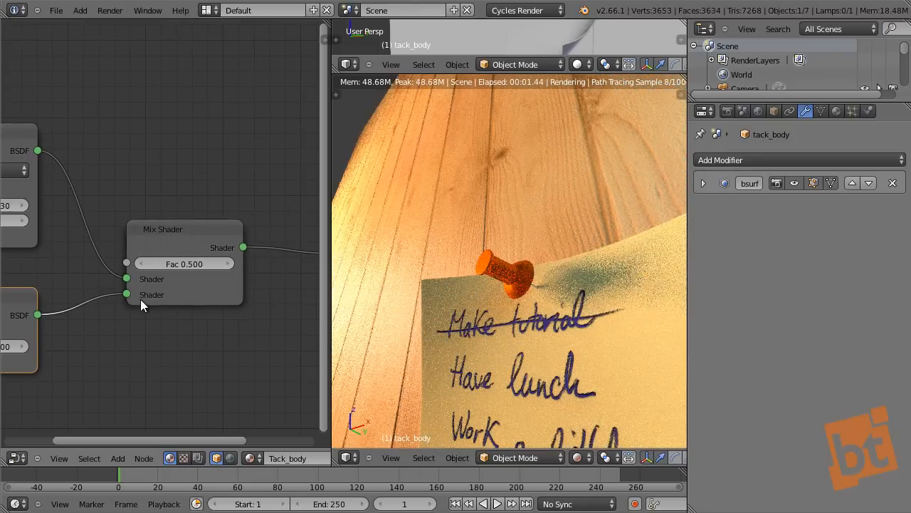
mouse_move(188, 265)
left_mouse_down()
mouse_move(146, 263)
mouse_move(186, 263)
mouse_move(180, 270)
mouse_move(184, 262)
left_mouse_up()
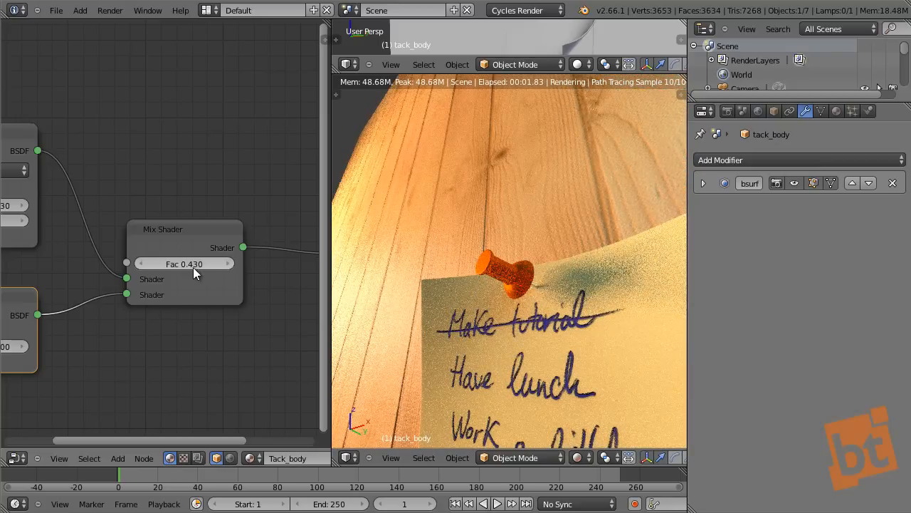
- In the render sampling settings, test Clamp values of 0.21, 1.17, 1.22 and 1.34, ending on 1.39
middle_click_drag(578, 317, 520, 292)
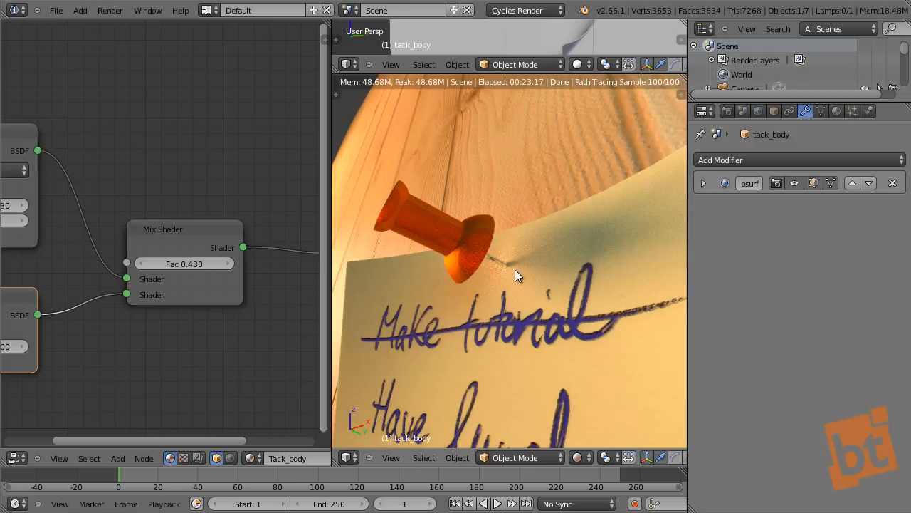
left_click(727, 111)
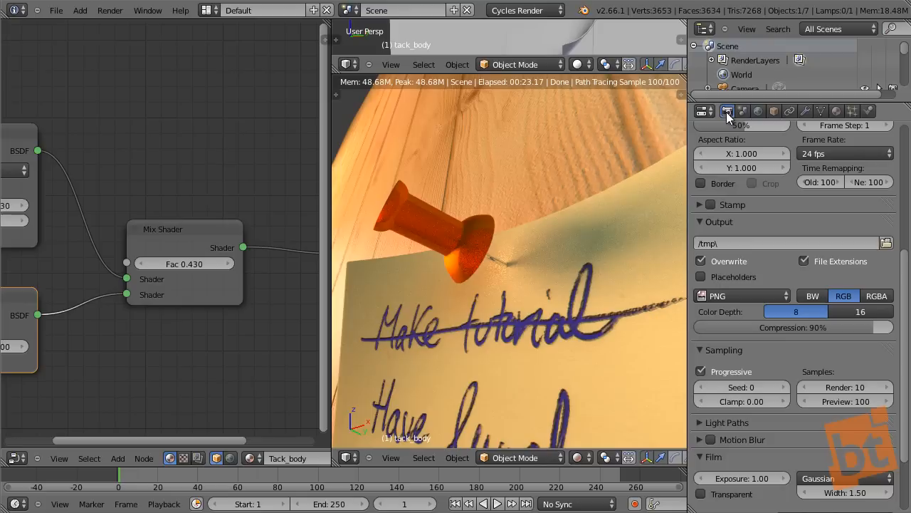
scroll(740, 306, "down", 3)
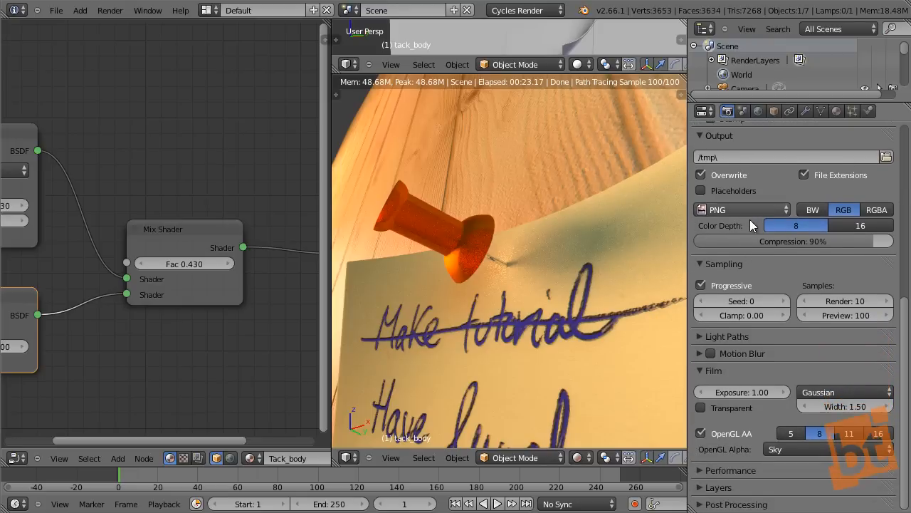
left_click_drag(738, 313, 774, 324)
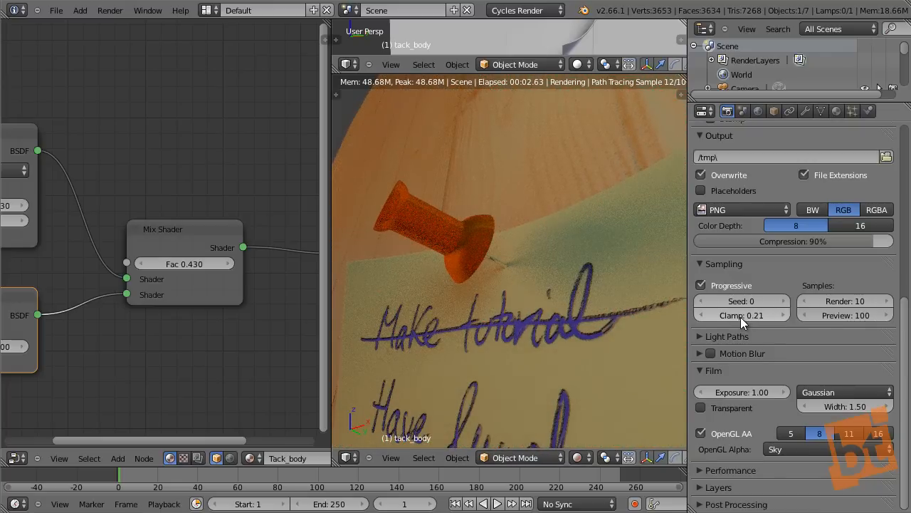
left_click_drag(740, 316, 768, 324)
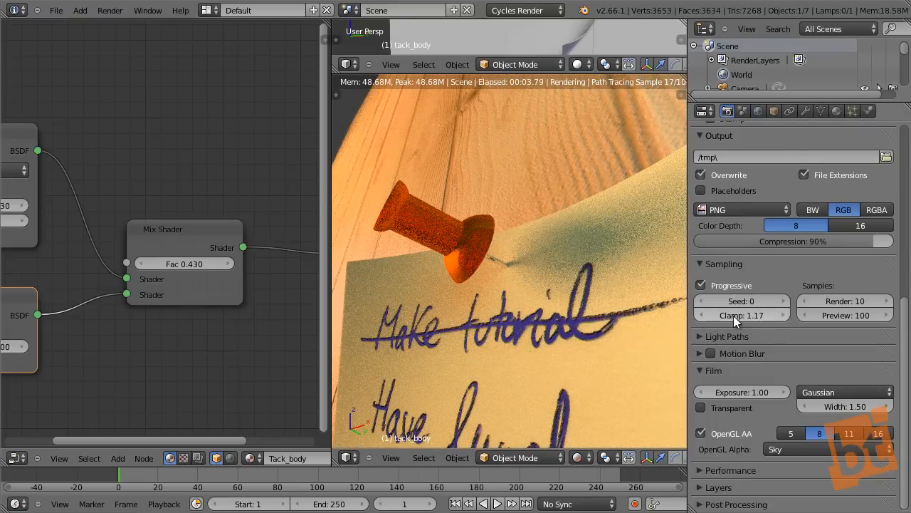
left_click_drag(735, 316, 750, 318)
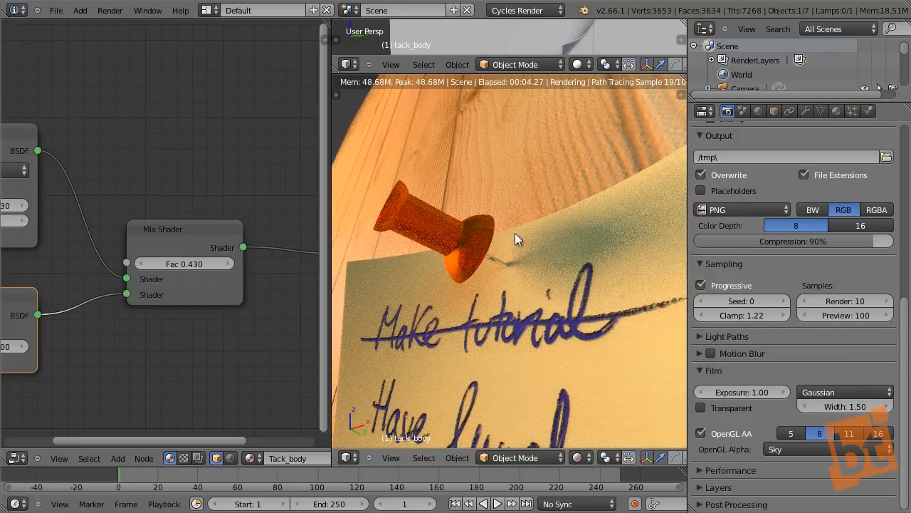
left_click_drag(742, 313, 772, 315)
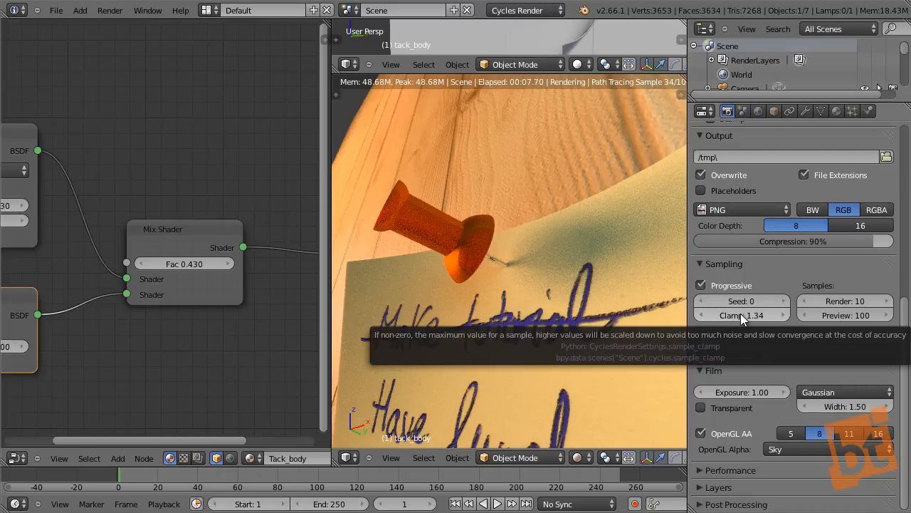
left_click_drag(740, 315, 748, 316)
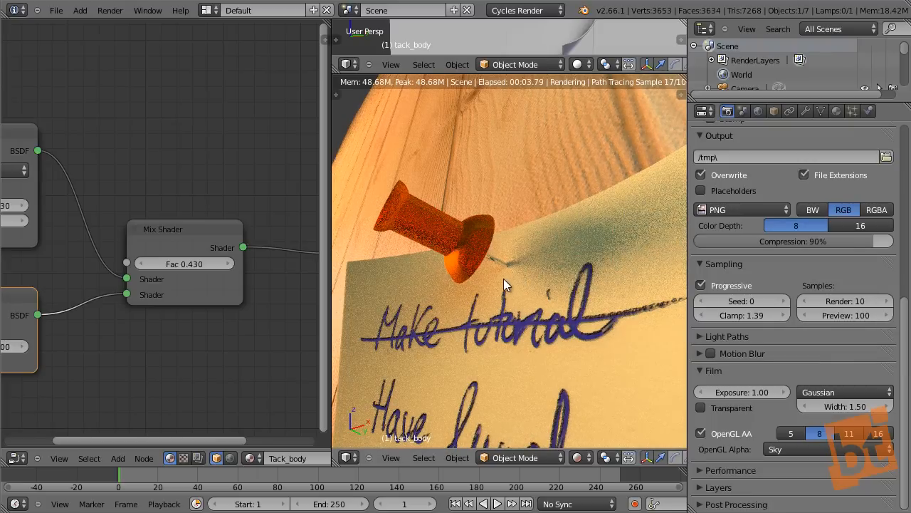
- Examine the rendered note, tack and wall up close and in the enlarged camera view for noise and highlight brightness
scroll(557, 307, "down", 5)
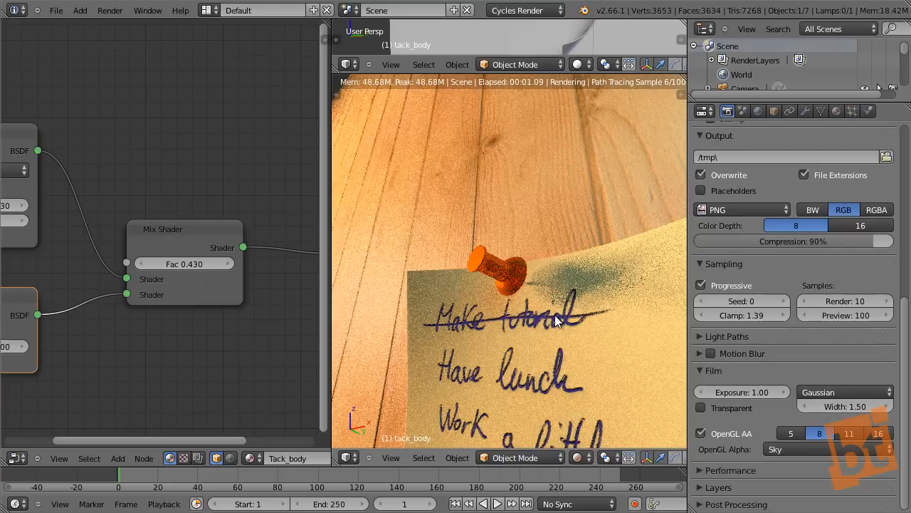
scroll(529, 286, "up", 5)
scroll(529, 286, "down", 5)
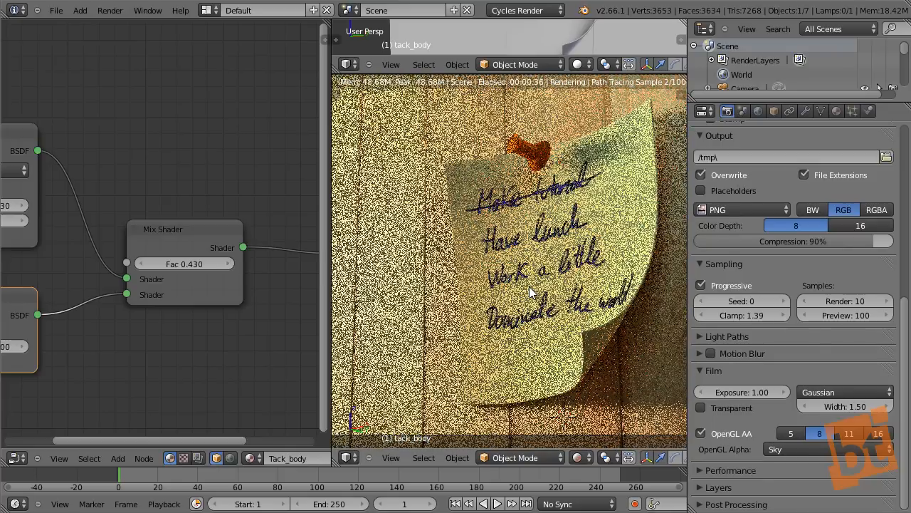
scroll(529, 287, "up", 2)
key("ctrl+Up")
scroll(529, 283, "down", 3)
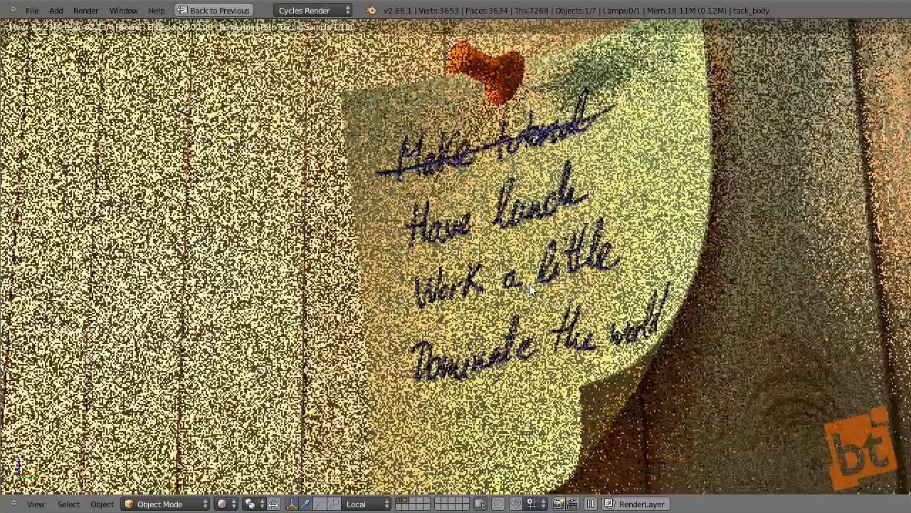
scroll(529, 283, "up", 2)
middle_click_drag(552, 288, 561, 290, "shift")
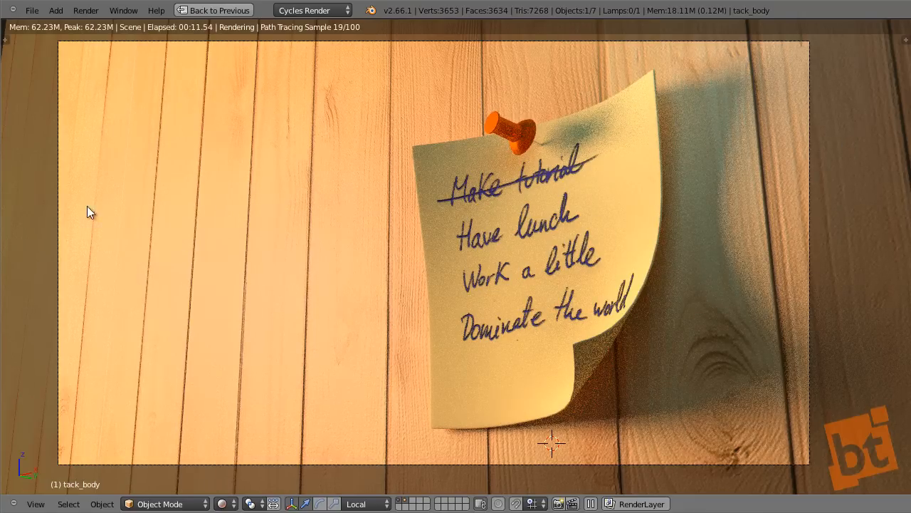
key("ctrl+Up")
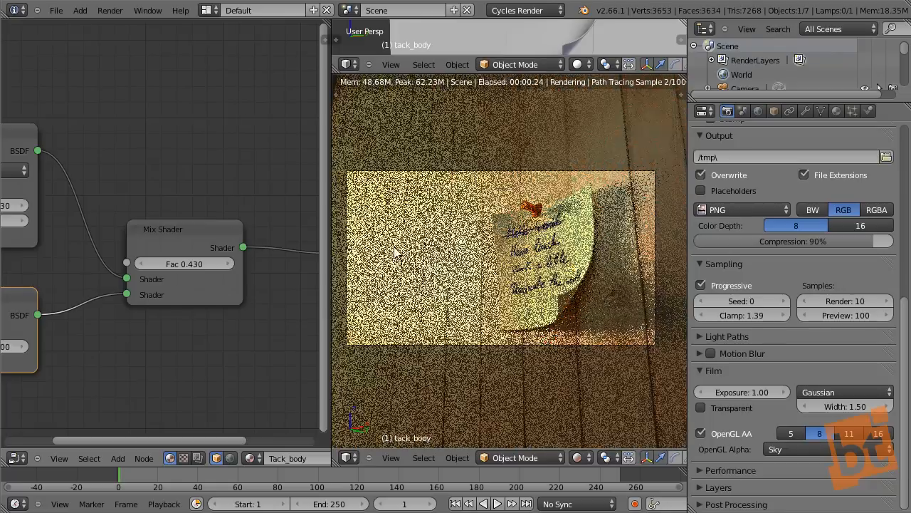
- Raise Clamp through 1.44, 1.63 and 1.92 to 2.58 and check the result in the enlarged camera view
left_click_drag(742, 318, 751, 318)
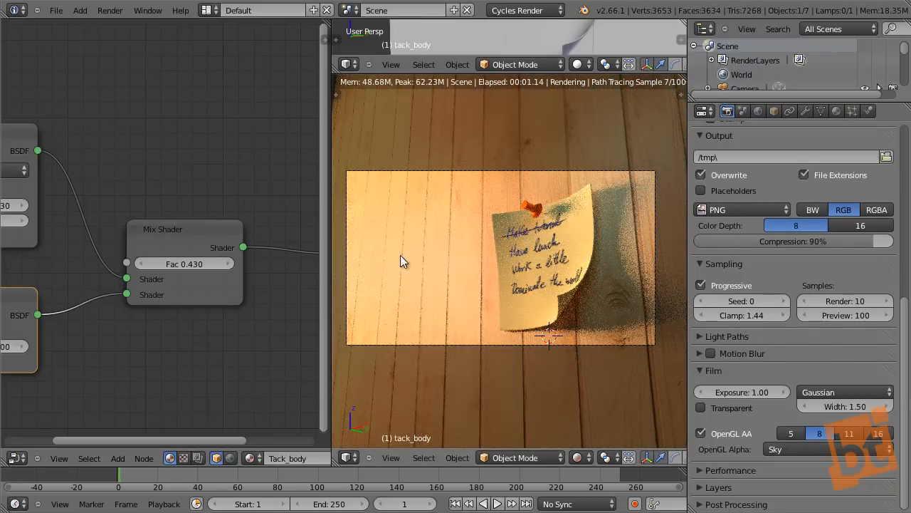
left_click_drag(743, 316, 791, 322)
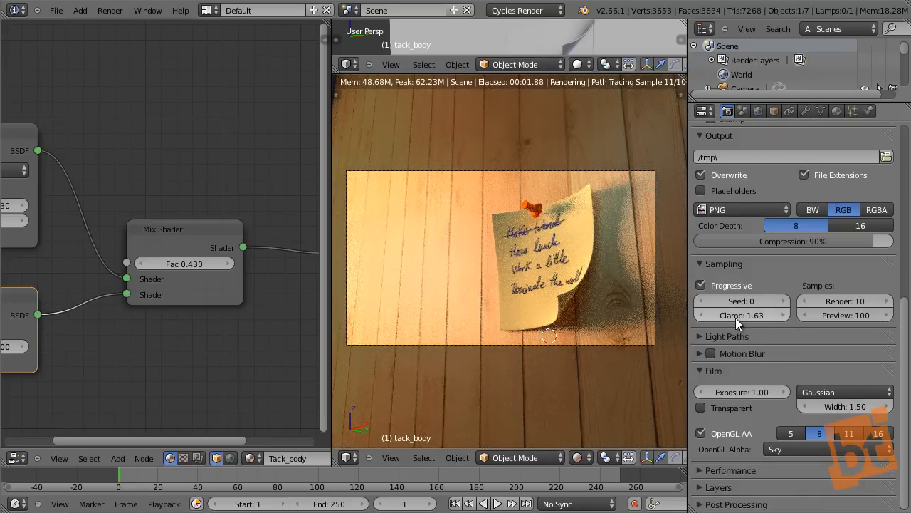
left_click_drag(735, 317, 808, 324)
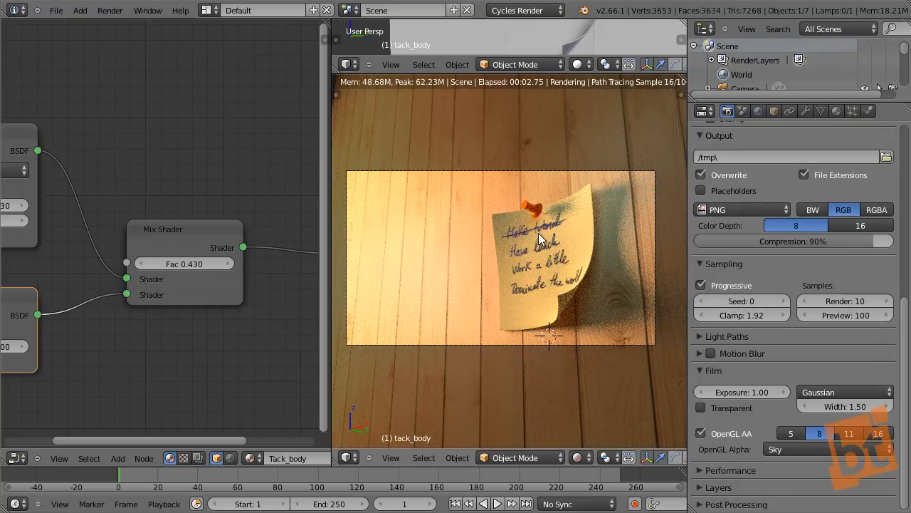
scroll(538, 233, "up", 8)
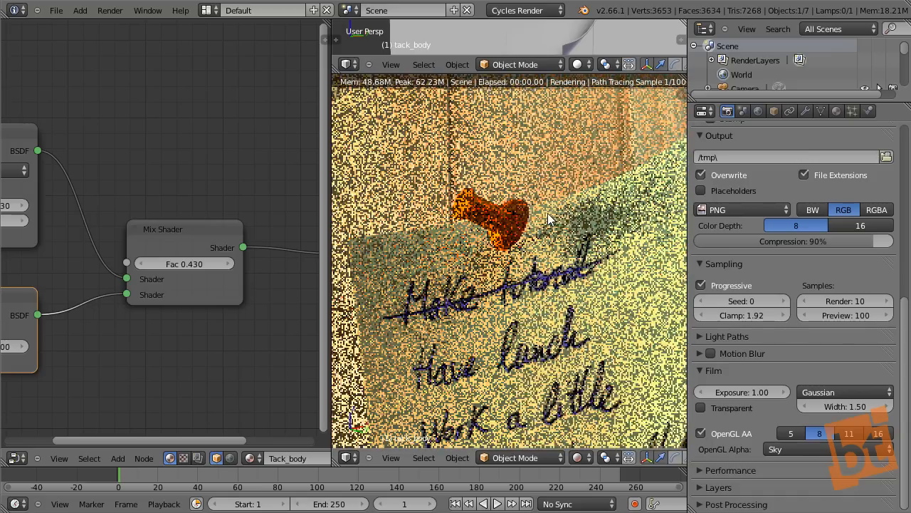
scroll(549, 220, "up", 6)
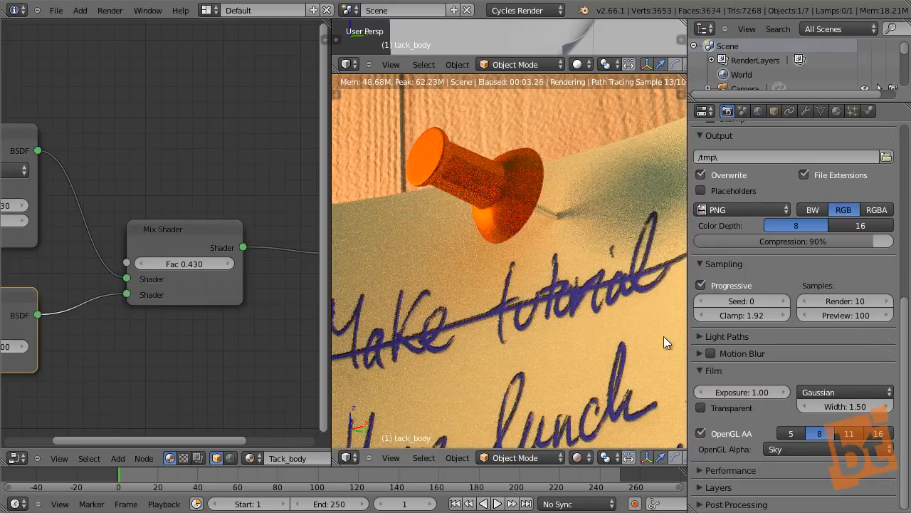
left_click_drag(739, 316, 758, 316)
scroll(533, 250, "down", 6)
key("ctrl+Up")
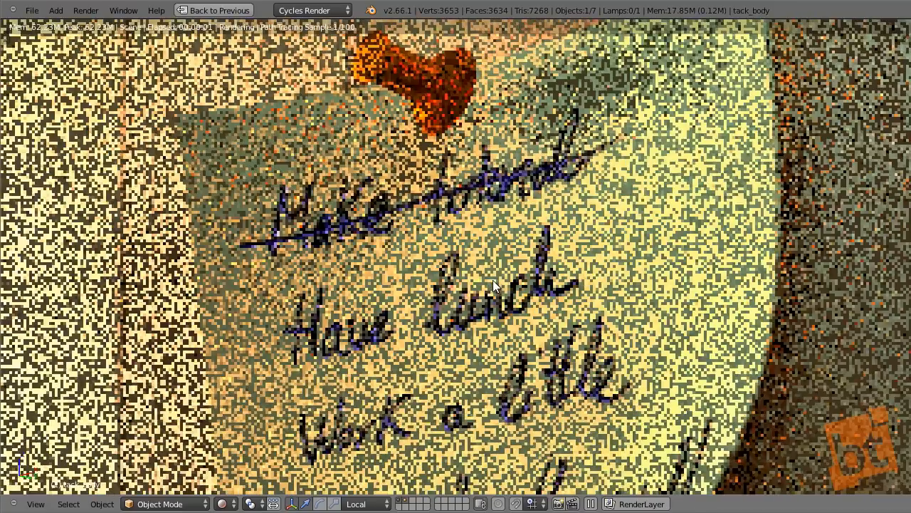
scroll(485, 299, "down", 5)
scroll(483, 311, "up", 6)
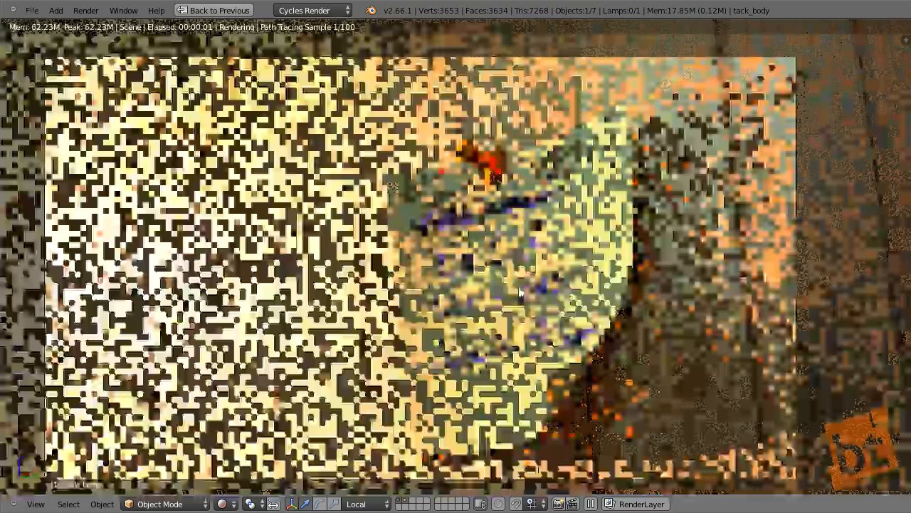
middle_click_drag(519, 288, 532, 284, "shift")
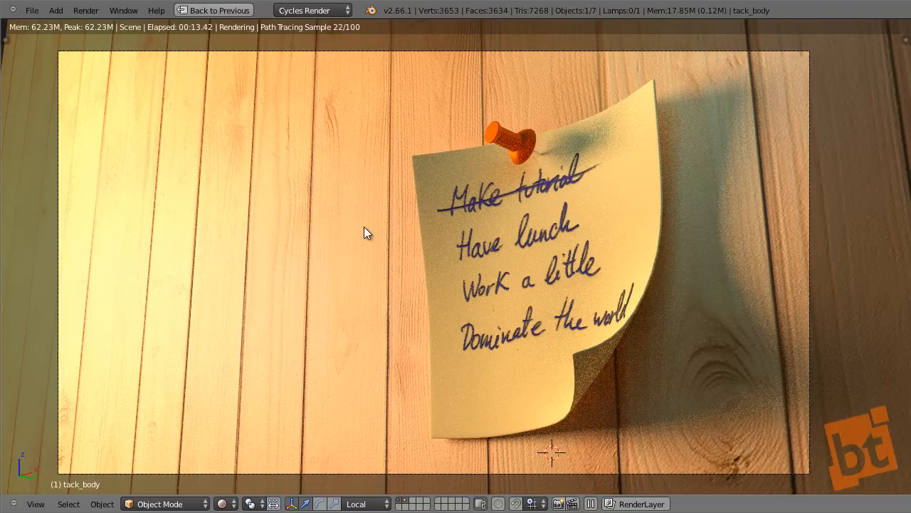
key("ctrl+Up")
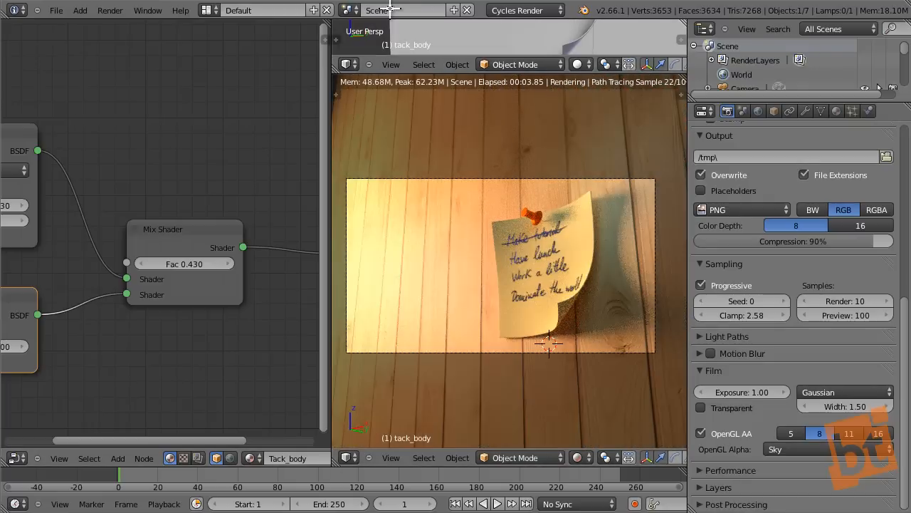
- Merge the small upper 3D view and the node editor into the rendered camera view
left_click(347, 64)
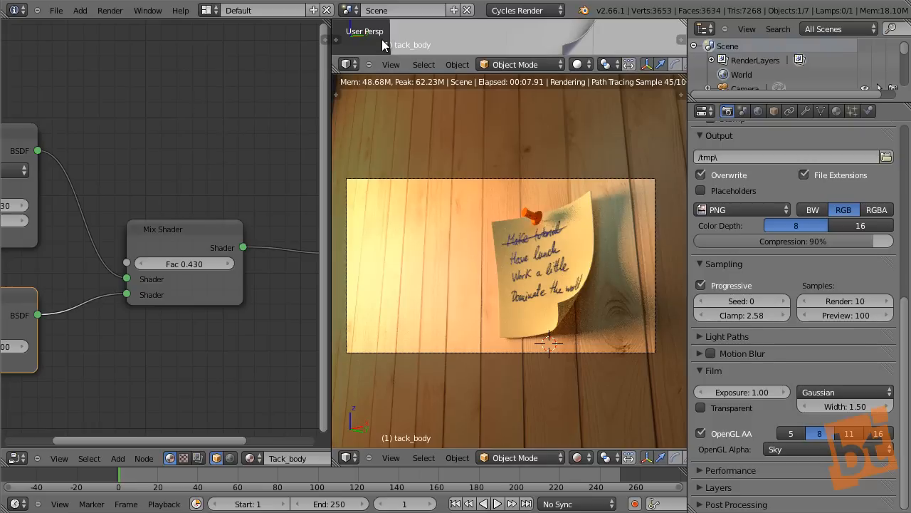
left_click_drag(338, 96, 425, 51)
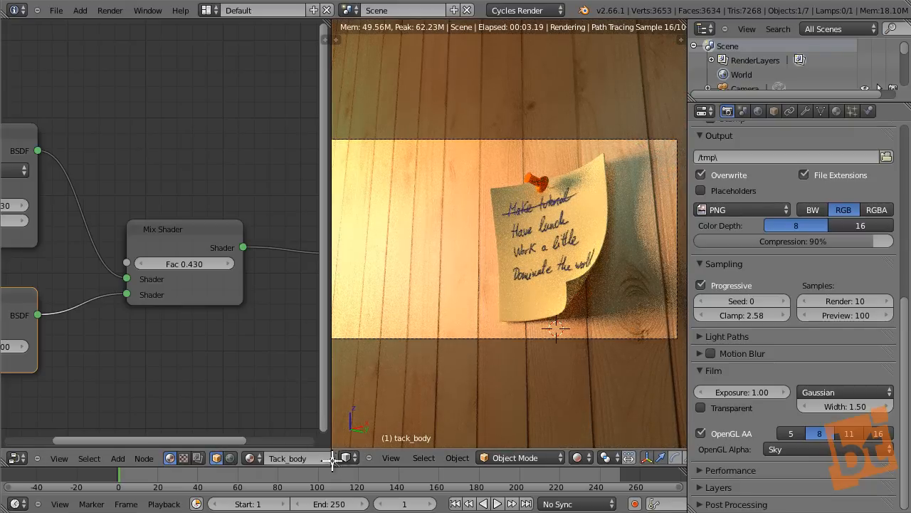
left_click_drag(332, 462, 256, 427)
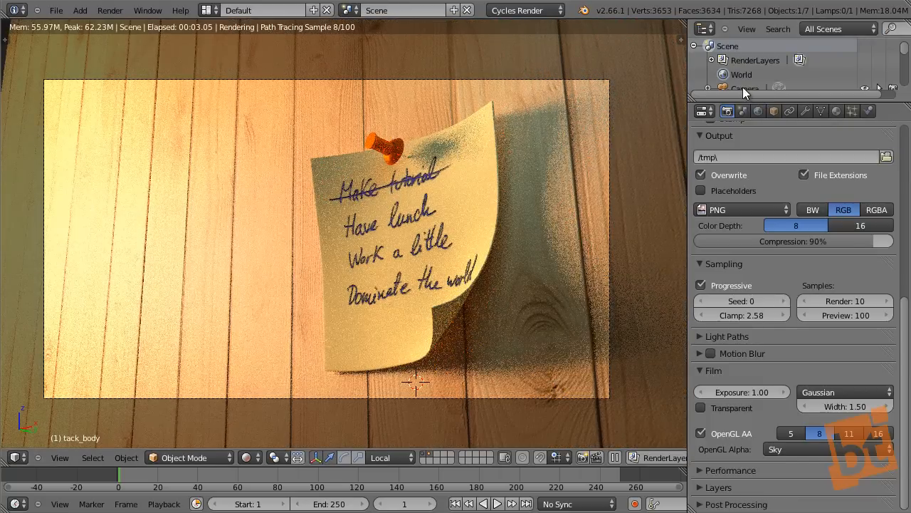
- Select the camera and set the Postit object as its depth of field focus
left_click(743, 87)
scroll(746, 78, "down", 2)
left_click(805, 111)
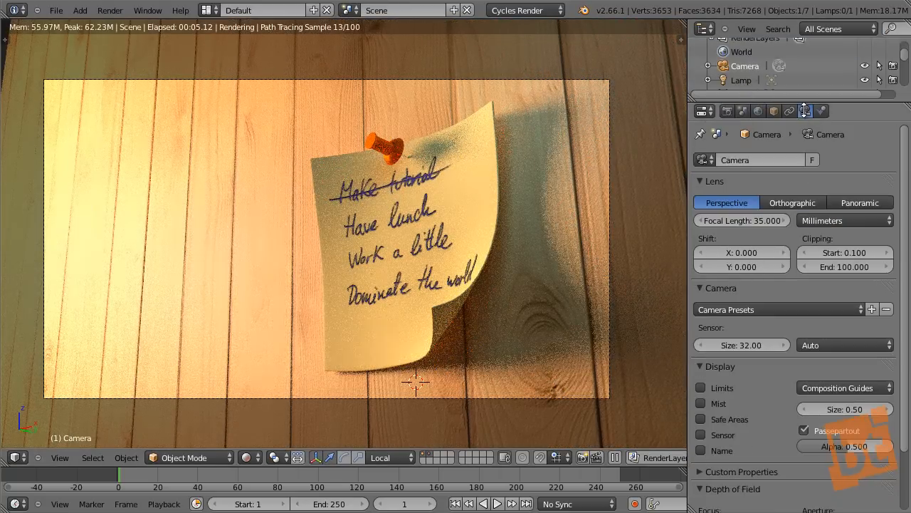
scroll(804, 418, "down", 1)
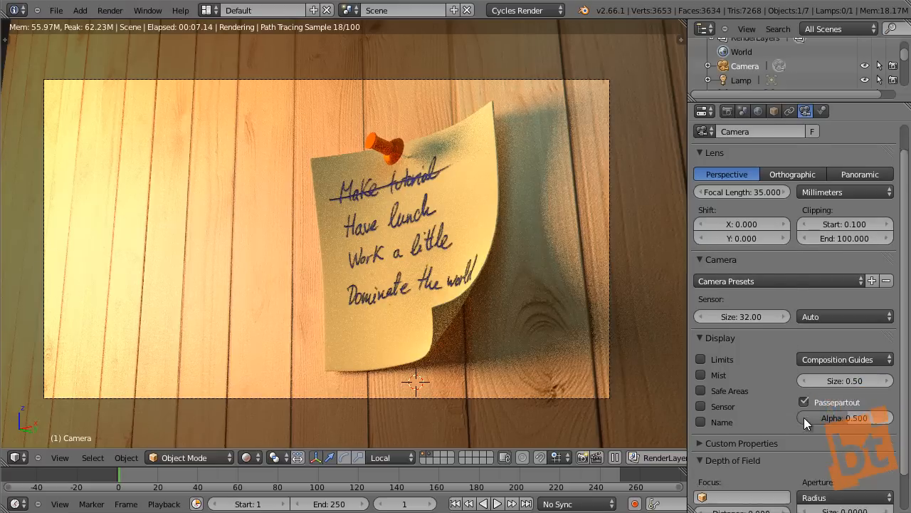
scroll(804, 417, "down", 2)
left_click(726, 457)
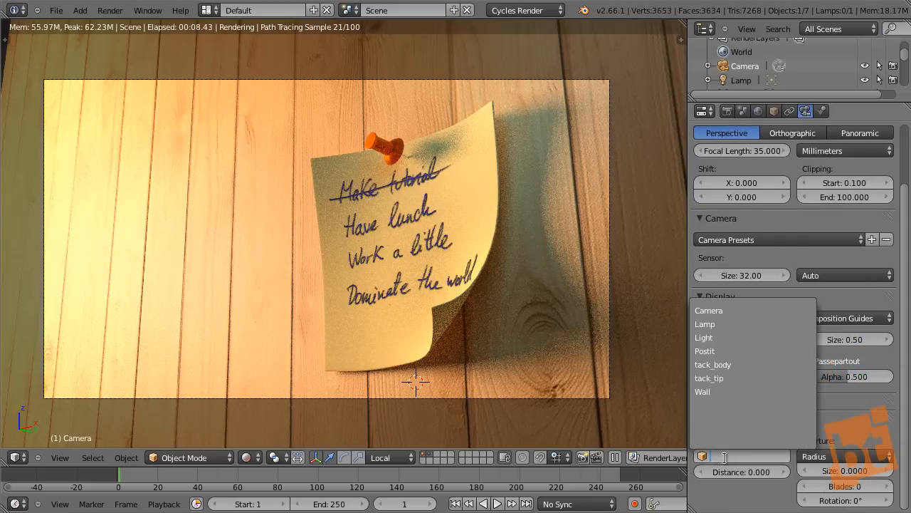
left_click(725, 351)
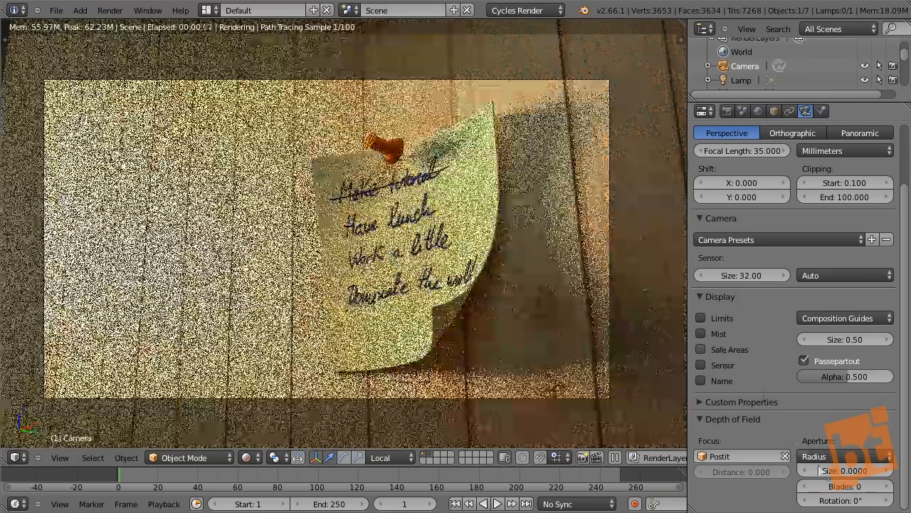
- Test depth of field aperture sizes of 0.17, 0.42 and 0.71, settle on about 0.695, and check the blur in the enlarged camera view
left_click_drag(819, 471, 832, 481)
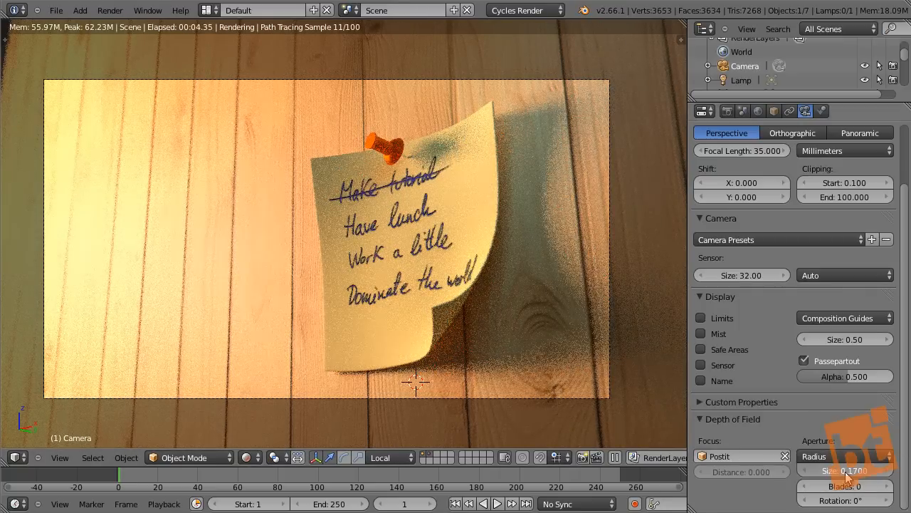
left_click_drag(846, 472, 862, 473)
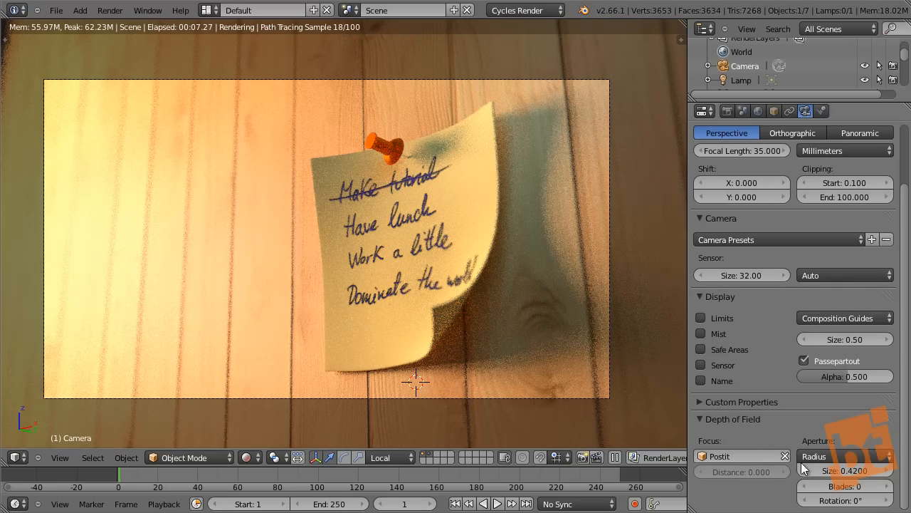
left_click_drag(843, 475, 864, 477)
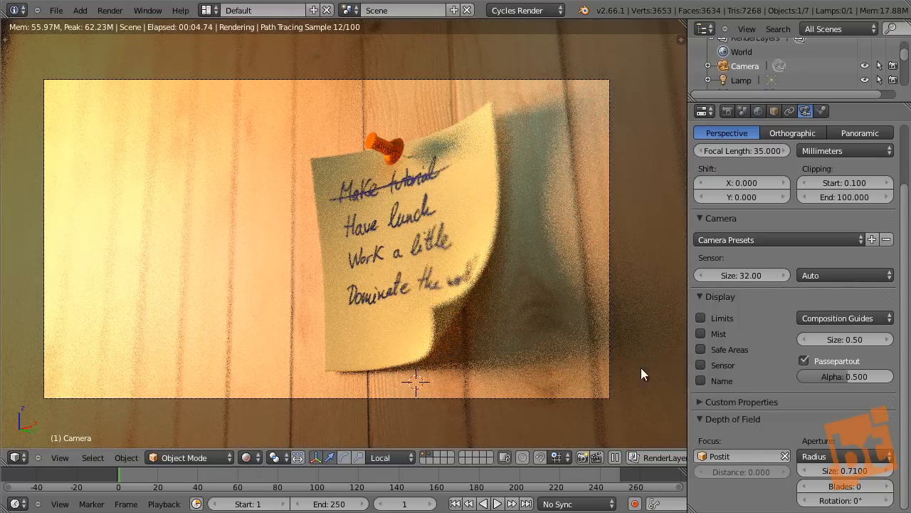
left_click_drag(844, 472, 832, 482)
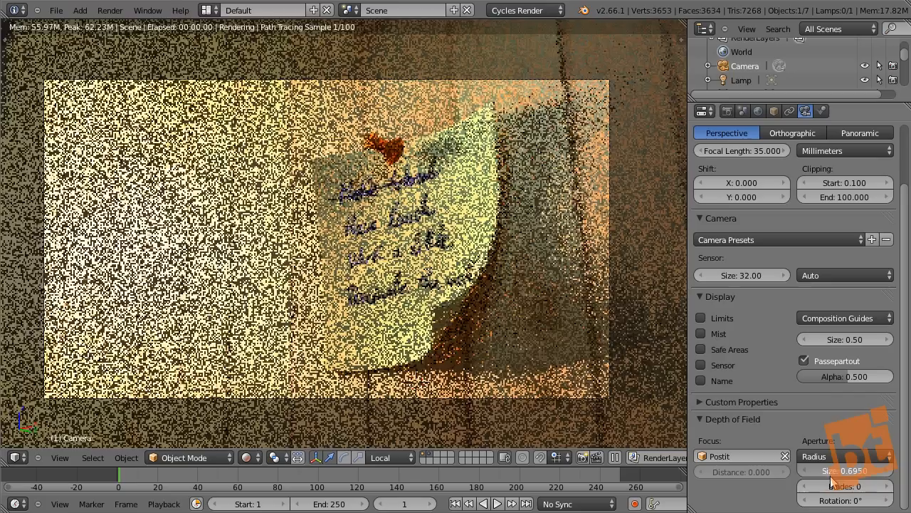
key("shift+space")
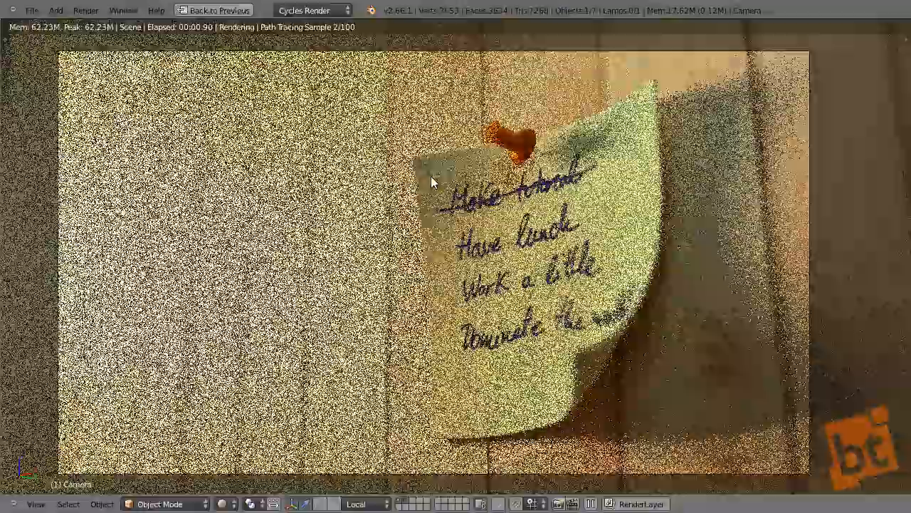
key("shift+space")
- Raise the preview samples to 1000 in the render sampling settings and enlarge the rendered camera view
left_click(727, 111)
scroll(828, 342, "up", 1)
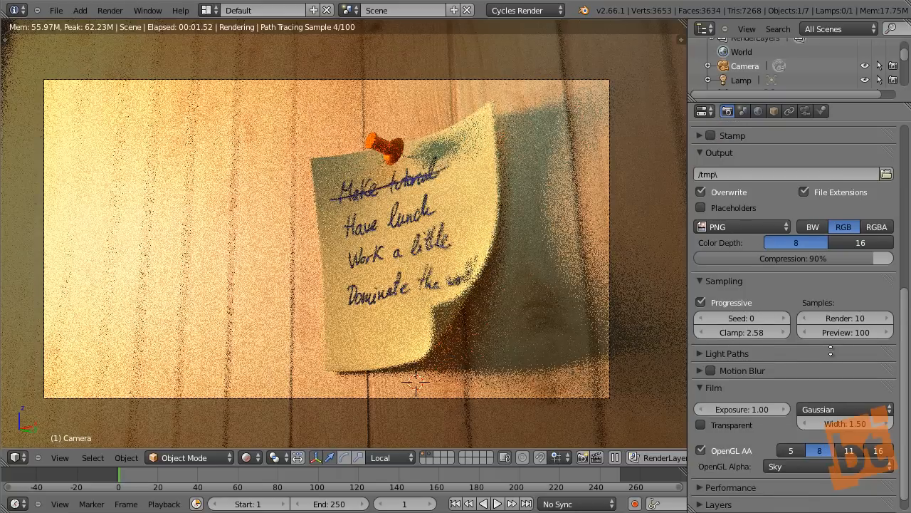
scroll(830, 349, "down", 1)
left_click(843, 312)
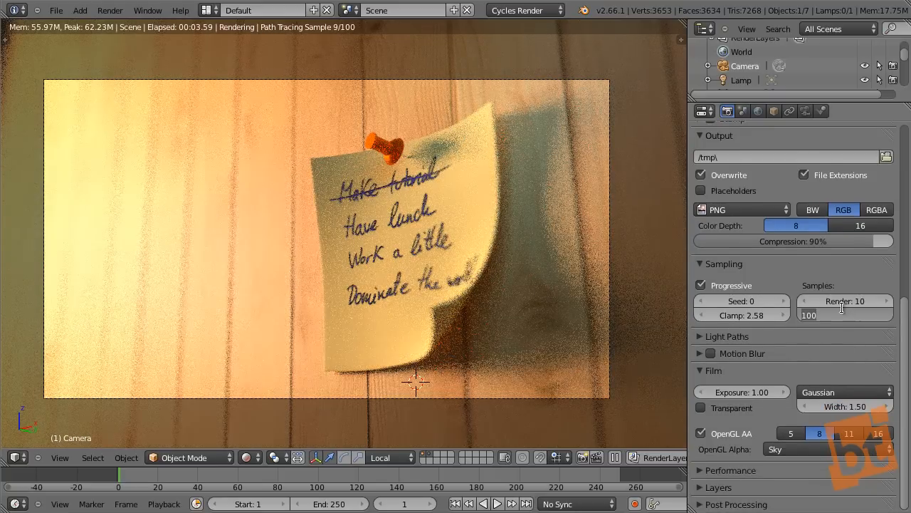
type("1")
key("Return")
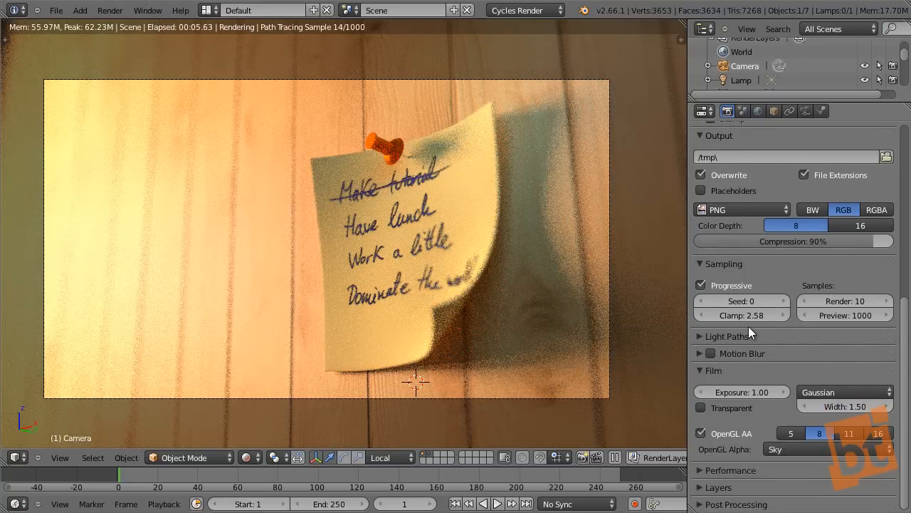
key("ctrl+Up")
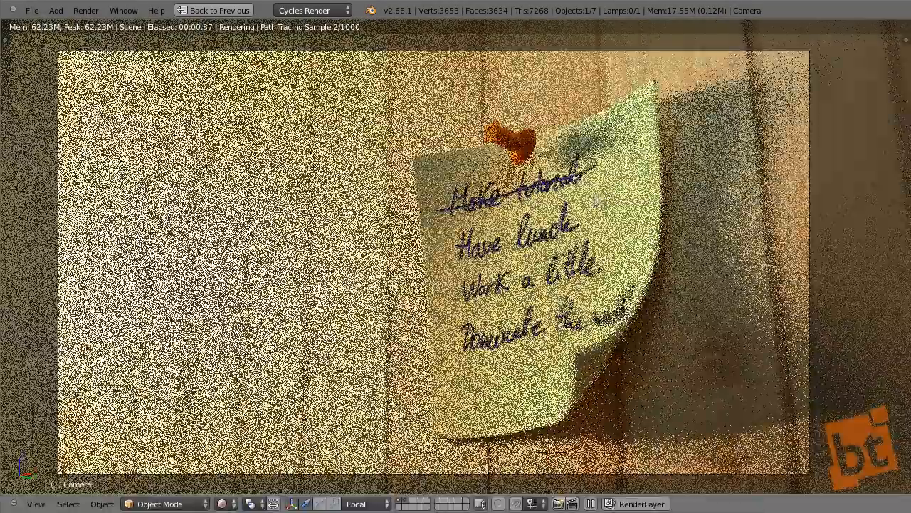